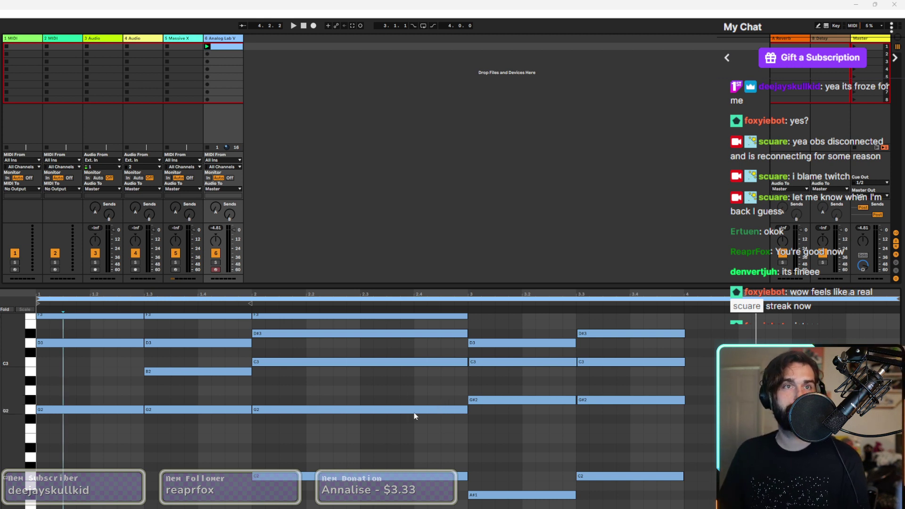
# Play the clip, copy the C2 note at 3.3 to the start of bar 4 and move the copy up to B2.
pyautogui.click(612, 335)
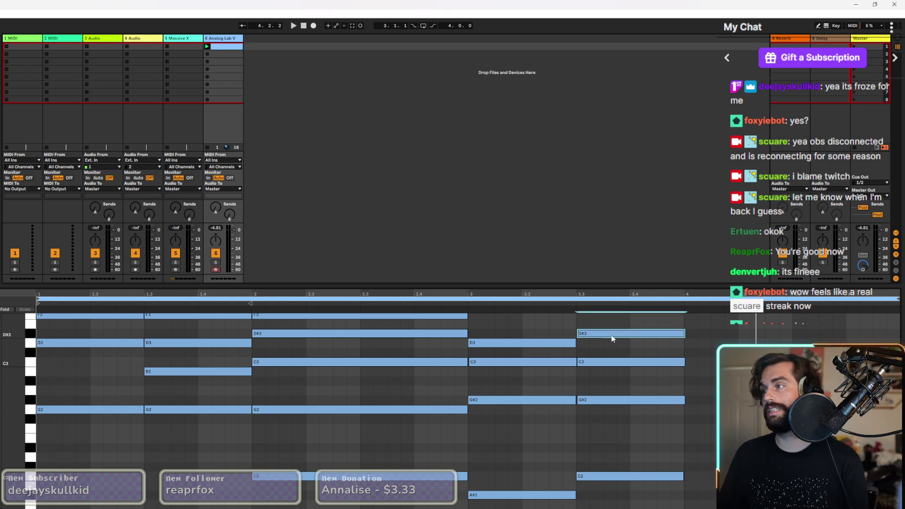
pyautogui.click(465, 304)
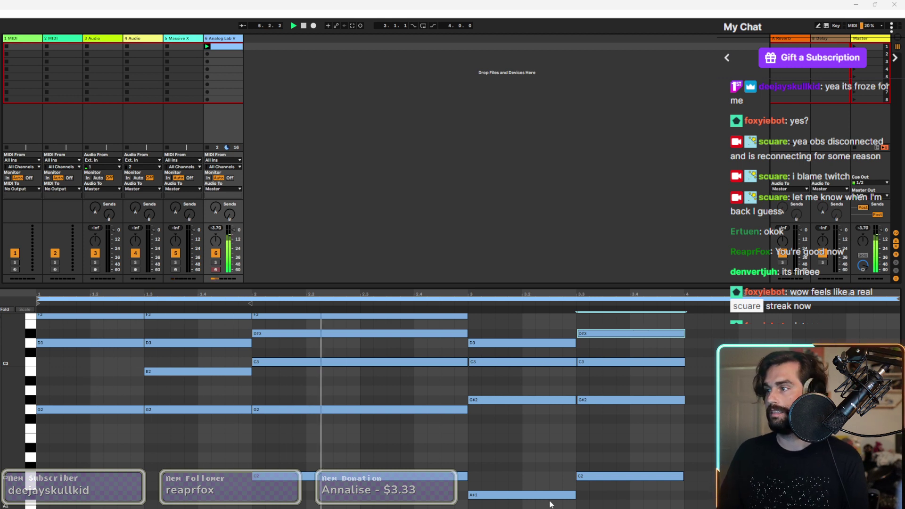
pyautogui.click(536, 496)
pyautogui.click(636, 477)
pyautogui.moveTo(635, 477); pyautogui.dragTo(743, 508)
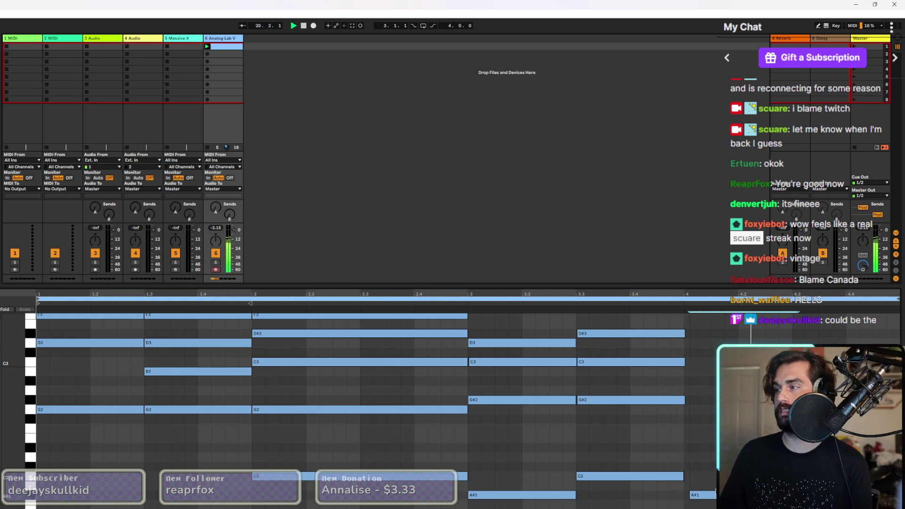
pyautogui.moveTo(714, 481); pyautogui.dragTo(712, 374)
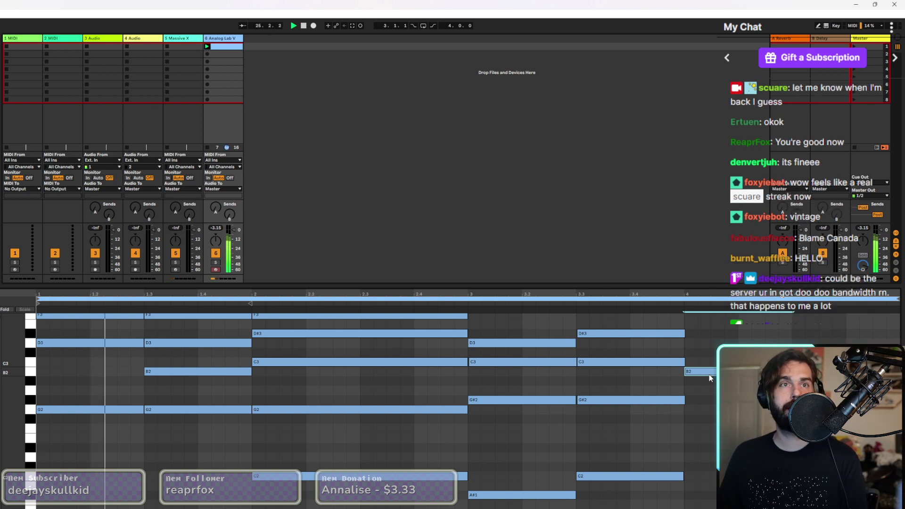
pyautogui.press('space')
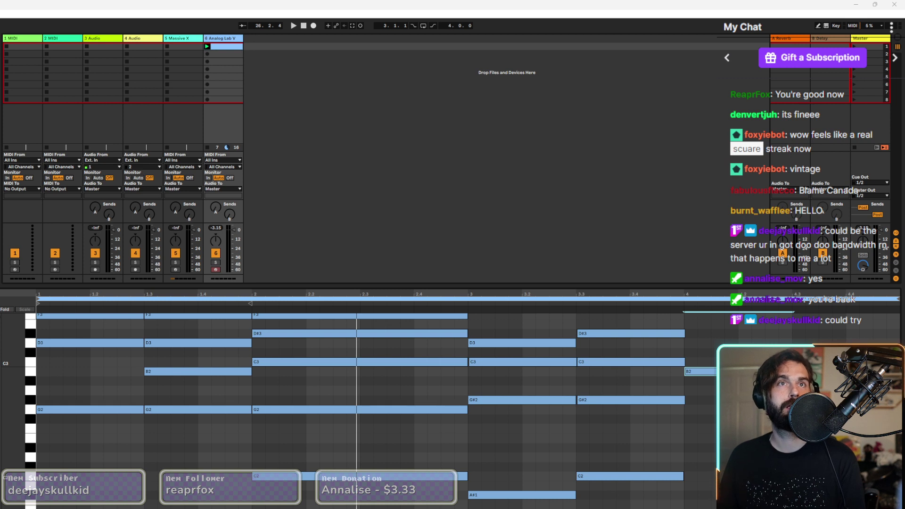
# Stack D3, F3 and G3 notes above the B2 note at the start of bar 4.
pyautogui.scroll(2, 358, 410)
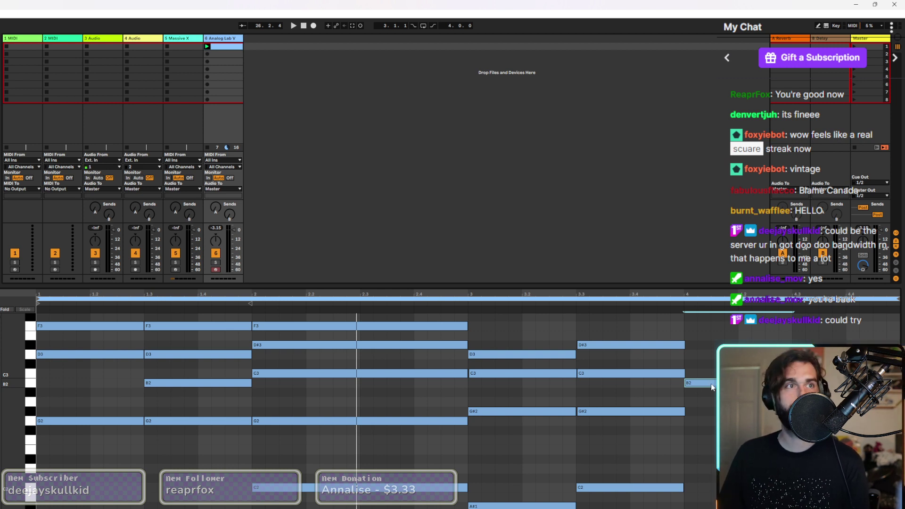
pyautogui.doubleClick(714, 365)
pyautogui.moveTo(715, 366); pyautogui.dragTo(709, 354)
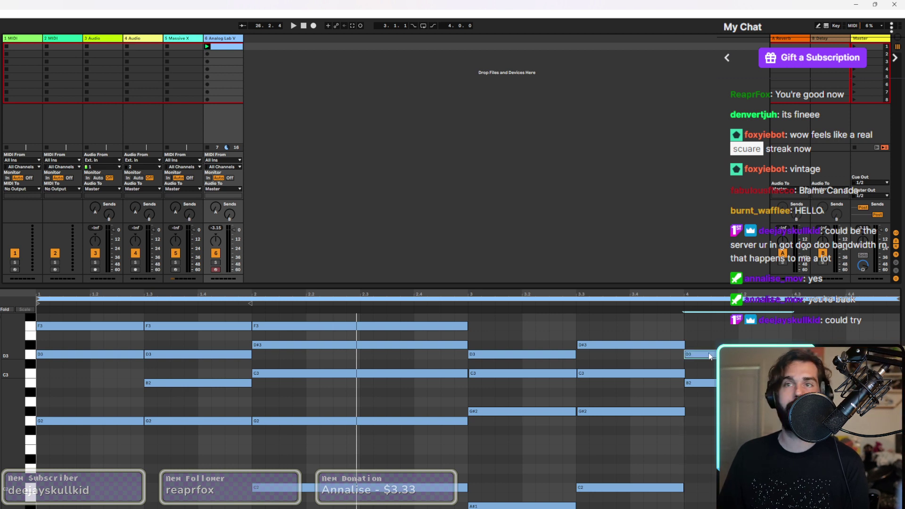
pyautogui.scroll(2, 712, 368)
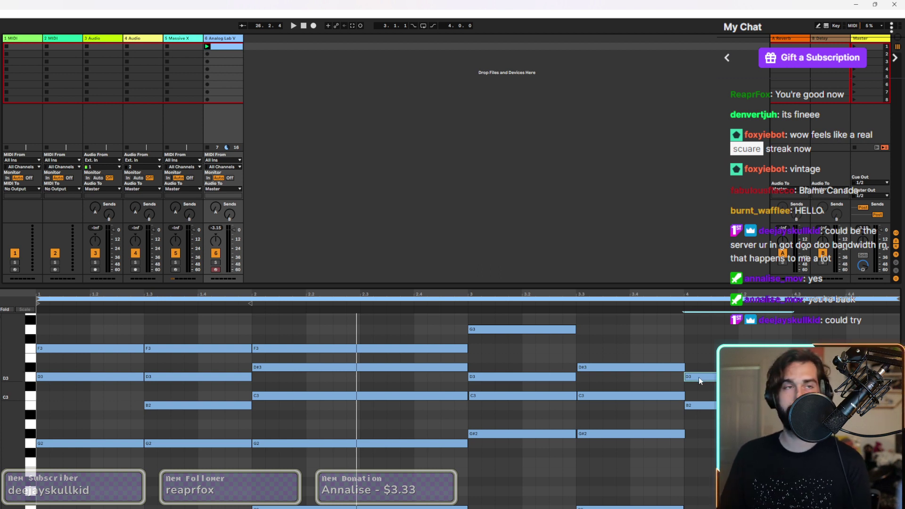
pyautogui.moveTo(701, 374); pyautogui.dragTo(746, 477)
pyautogui.moveTo(792, 329); pyautogui.dragTo(795, 329)
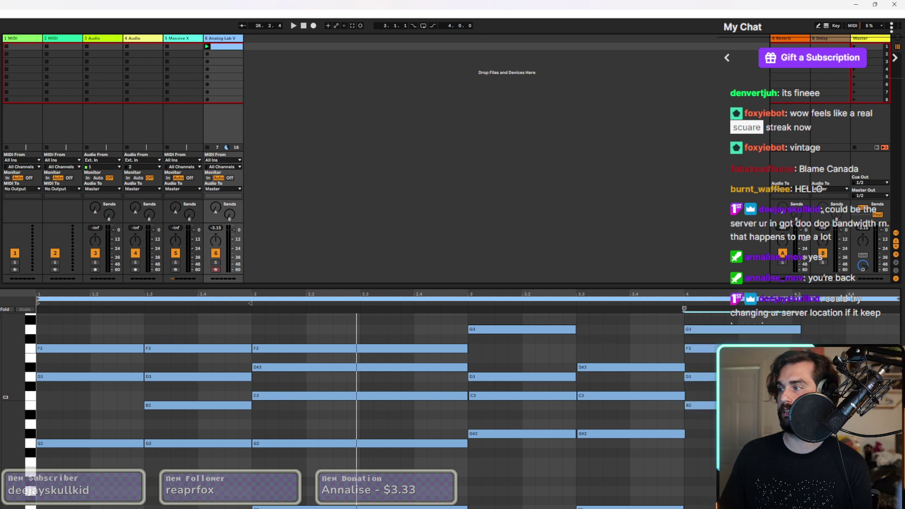
# Extend the four chord notes in bar 4 to the end of the bar and play the clip from the start.
pyautogui.moveTo(679, 323); pyautogui.dragTo(735, 415)
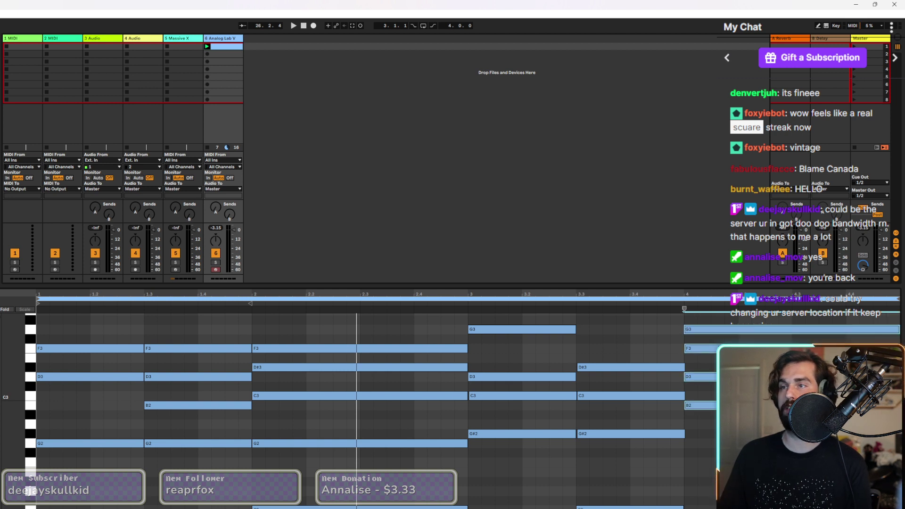
pyautogui.click(306, 27)
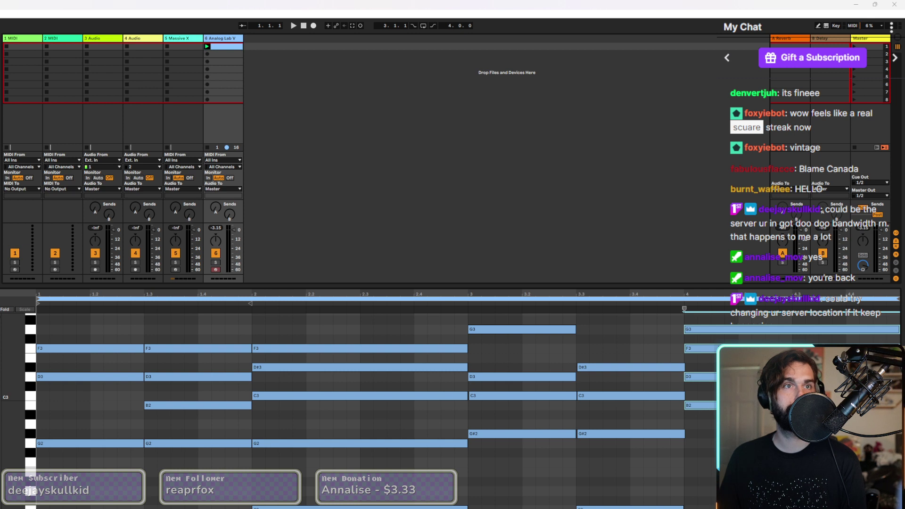
pyautogui.press('space')
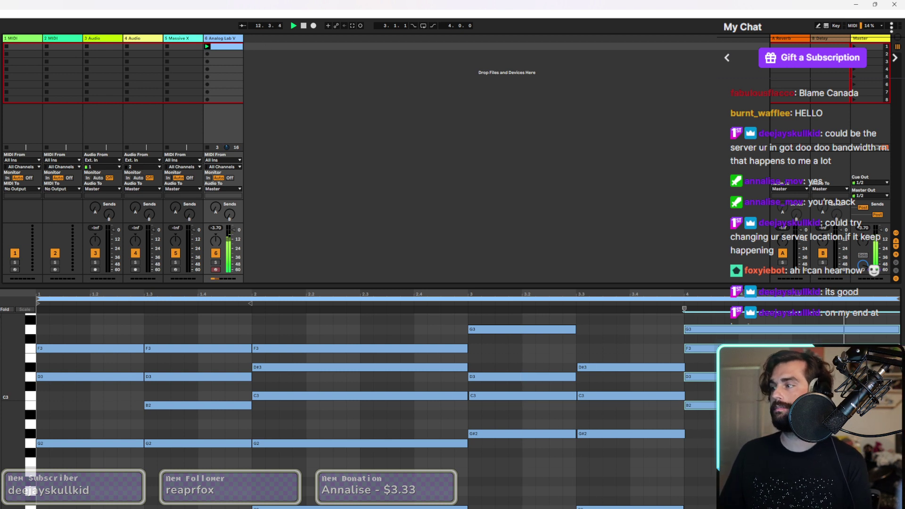
# Hide the note editor, open the Analog Lab V plug-in window and audition the Canon Even, Contrabass, Cool Brass and Crystal Clear presets.
pyautogui.hotkey('ctrl', 'alt', 'l')
pyautogui.hotkey('ctrl', 'alt', 'p')
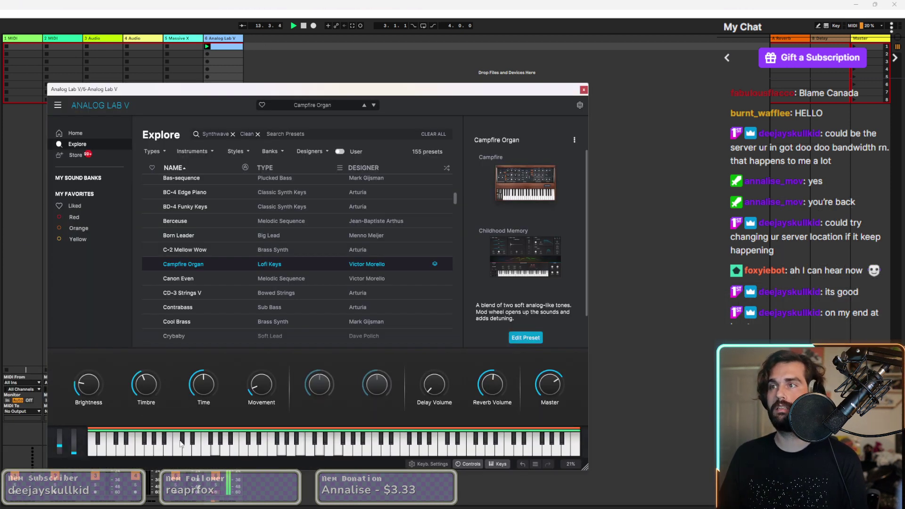
pyautogui.click(204, 282)
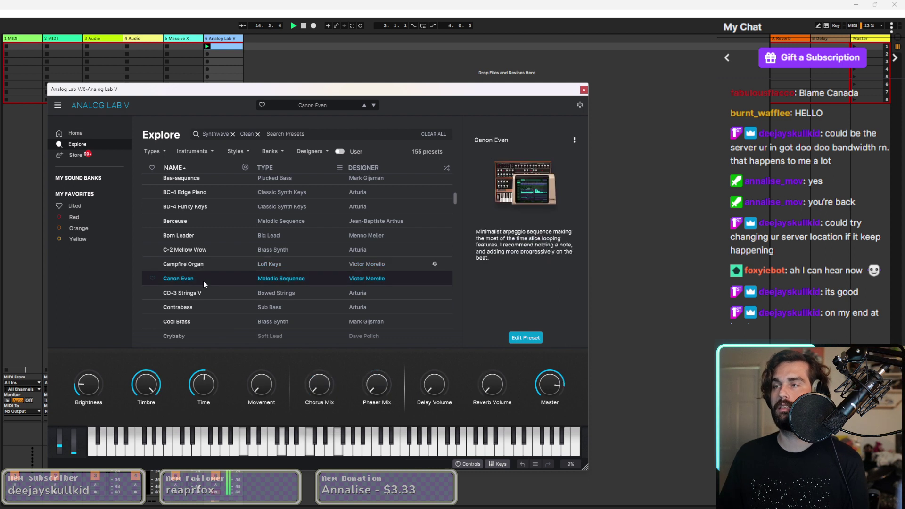
pyautogui.click(195, 308)
pyautogui.click(205, 323)
pyautogui.scroll(-1, 204, 322)
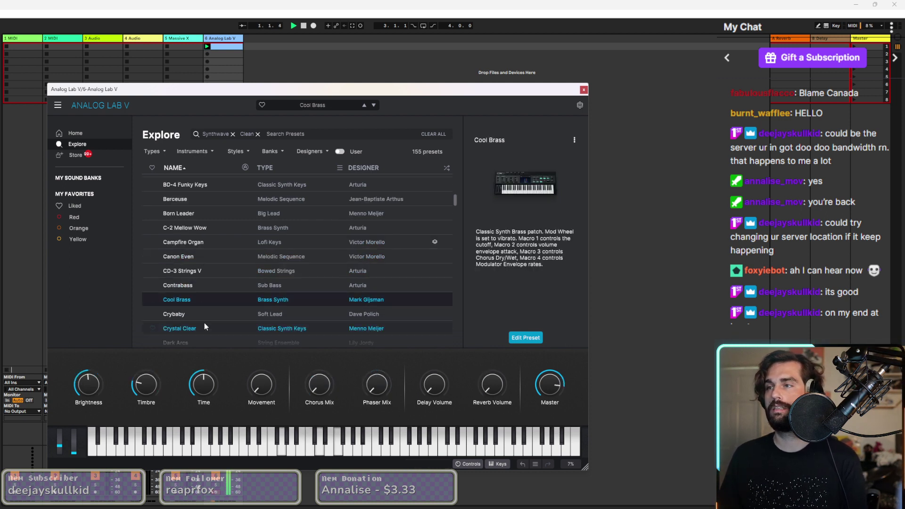
pyautogui.scroll(-1, 198, 317)
pyautogui.click(200, 306)
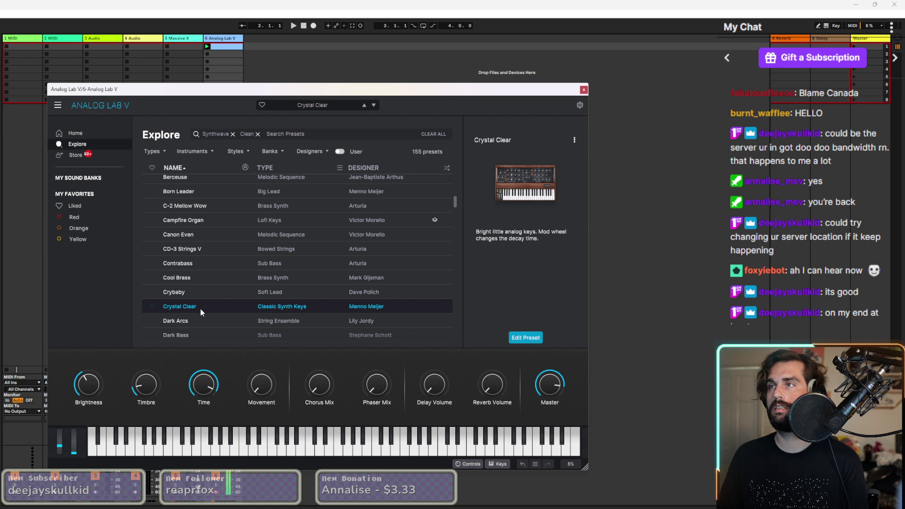
# Audition the Dark Bass, Delay Small and Diamond Strings presets against the playing chords.
pyautogui.scroll(-2, 199, 316)
pyautogui.click(198, 293)
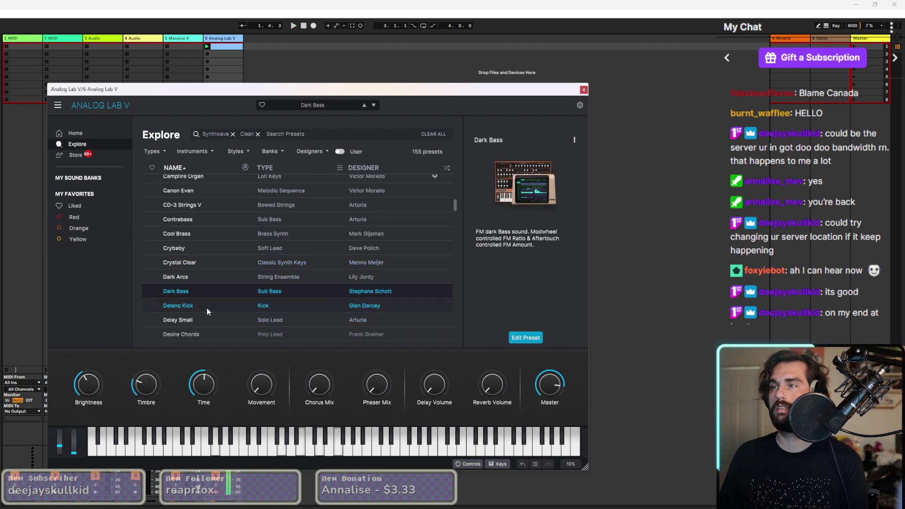
pyautogui.click(204, 318)
pyautogui.scroll(-1, 204, 318)
pyautogui.scroll(-1, 204, 319)
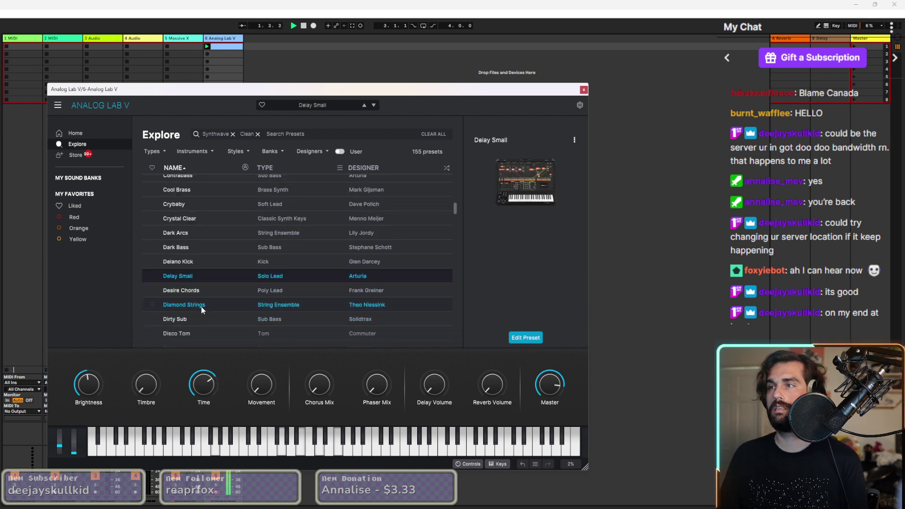
pyautogui.click(201, 307)
pyautogui.scroll(-2, 200, 310)
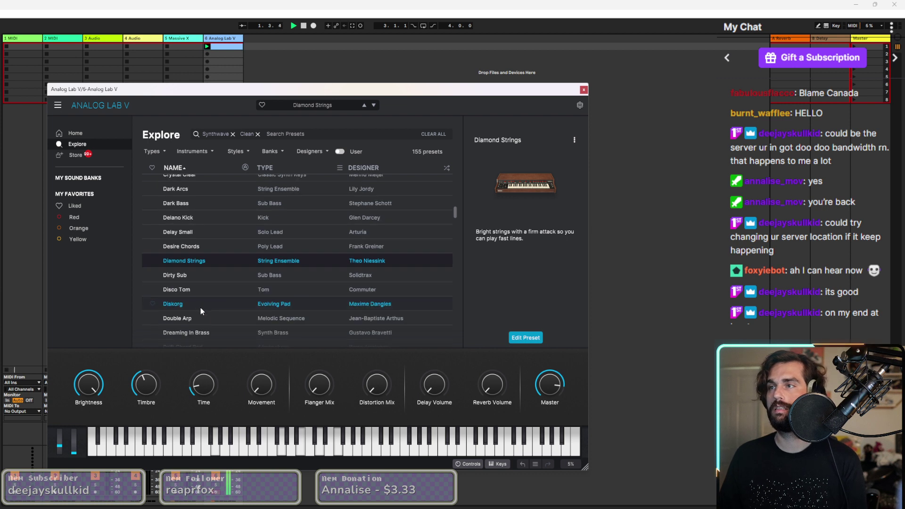
# Audition the Diskorg and Dreaming In Brass presets and look further down the preset list.
pyautogui.click(200, 307)
pyautogui.scroll(-1, 200, 308)
pyautogui.scroll(-2, 200, 309)
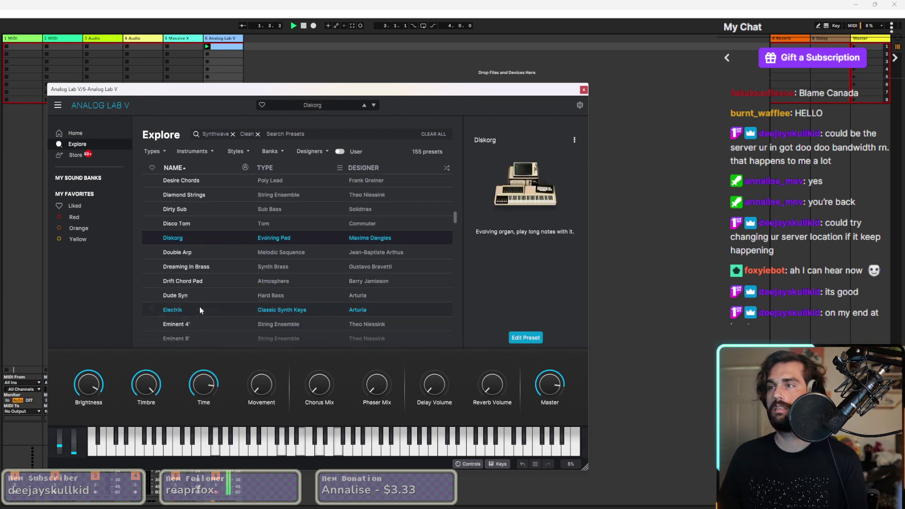
pyautogui.click(205, 267)
pyautogui.scroll(-2, 205, 272)
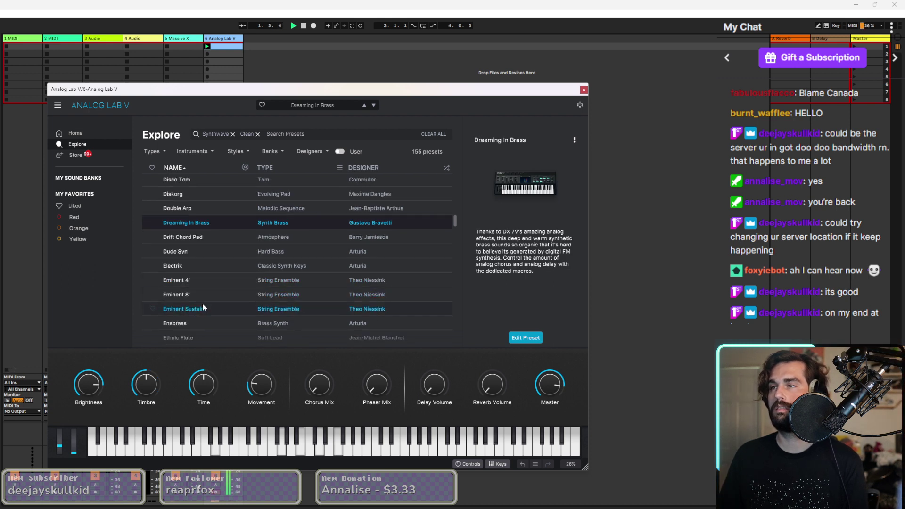
pyautogui.scroll(-3, 202, 305)
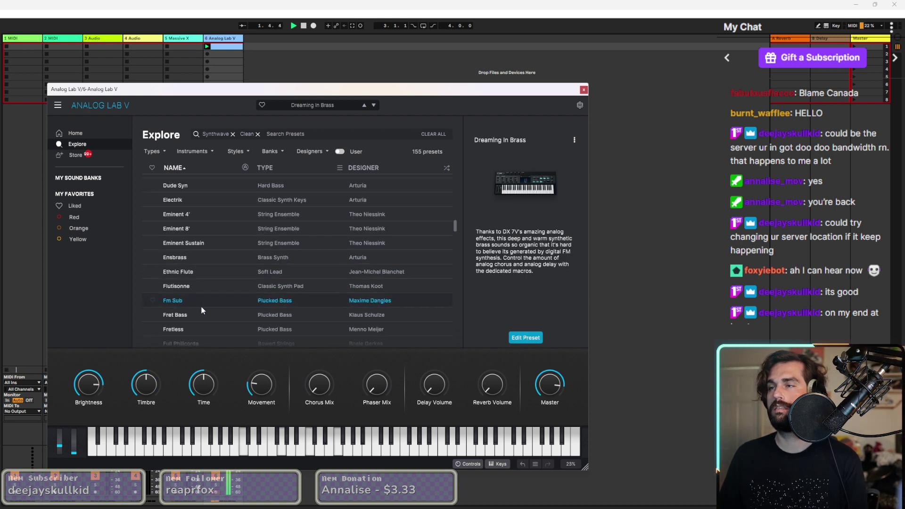
# Remove the Synthwave and Clean filters and filter the presets by the Lofi genre instead.
pyautogui.click(232, 134)
pyautogui.click(220, 134)
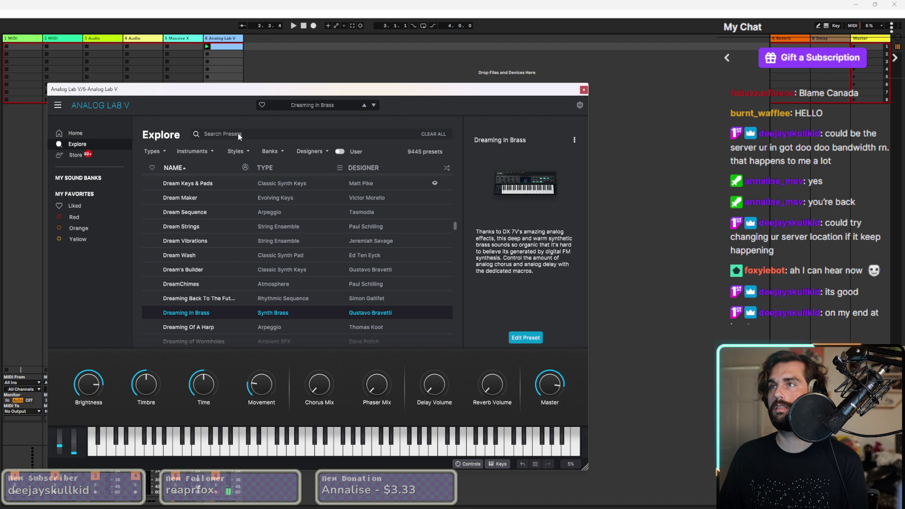
pyautogui.click(236, 152)
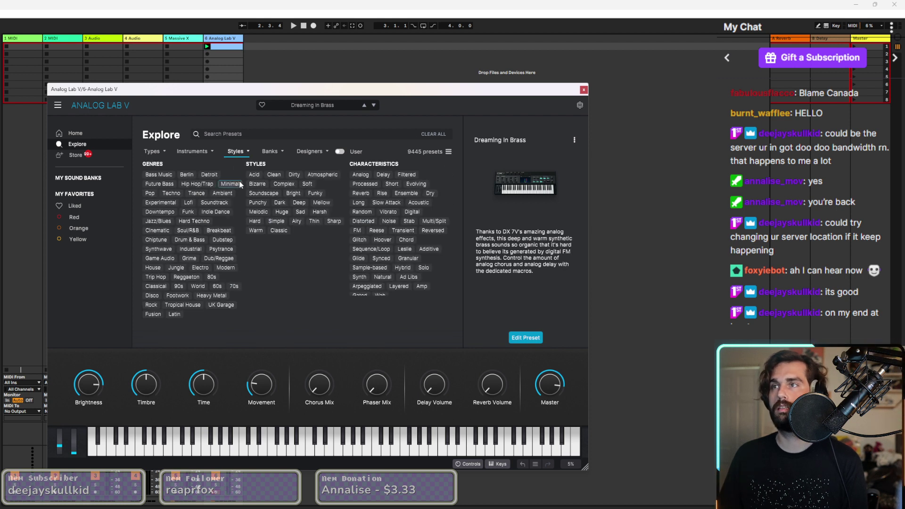
pyautogui.click(188, 203)
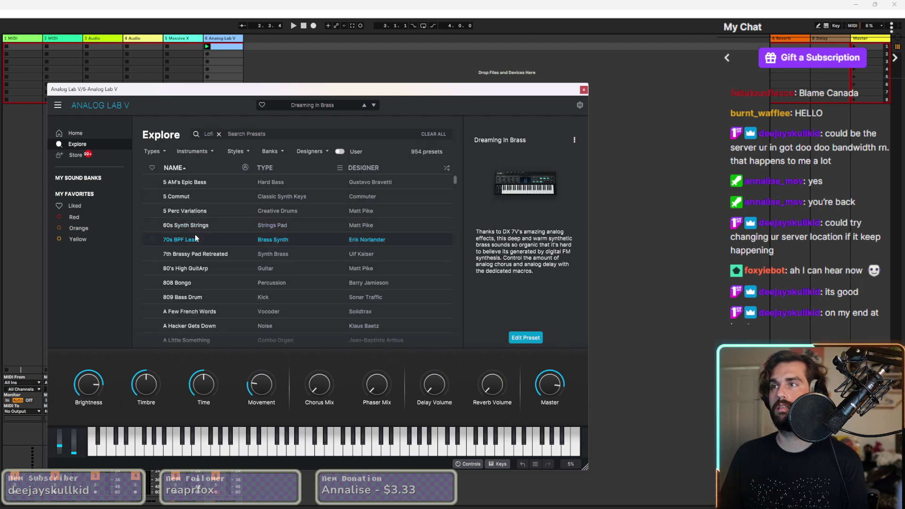
# Audition the 60s Synth Strings and AcousElec Pluck presets from the Lofi results.
pyautogui.click(183, 225)
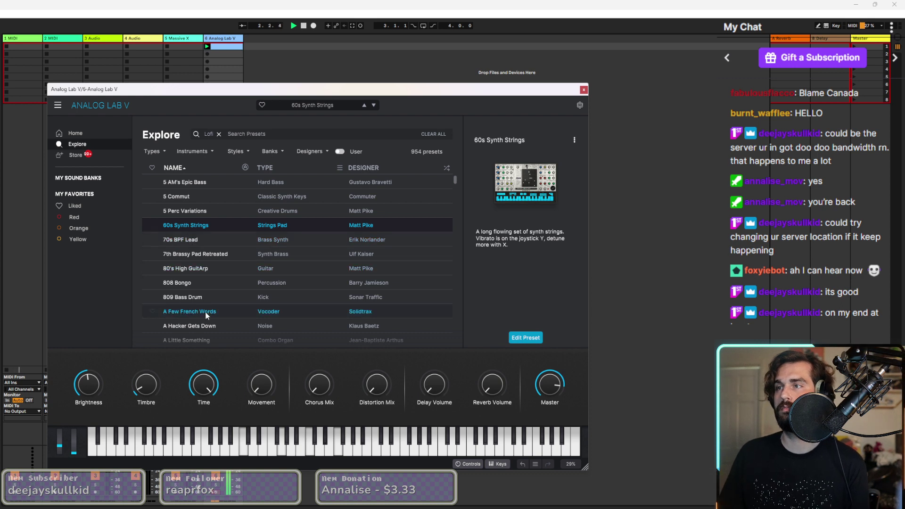
pyautogui.scroll(-4, 201, 303)
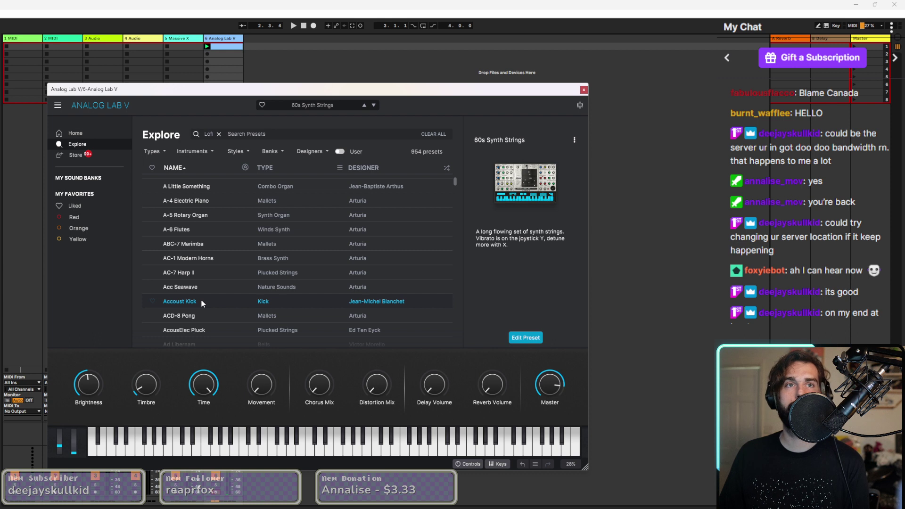
pyautogui.scroll(-2, 202, 300)
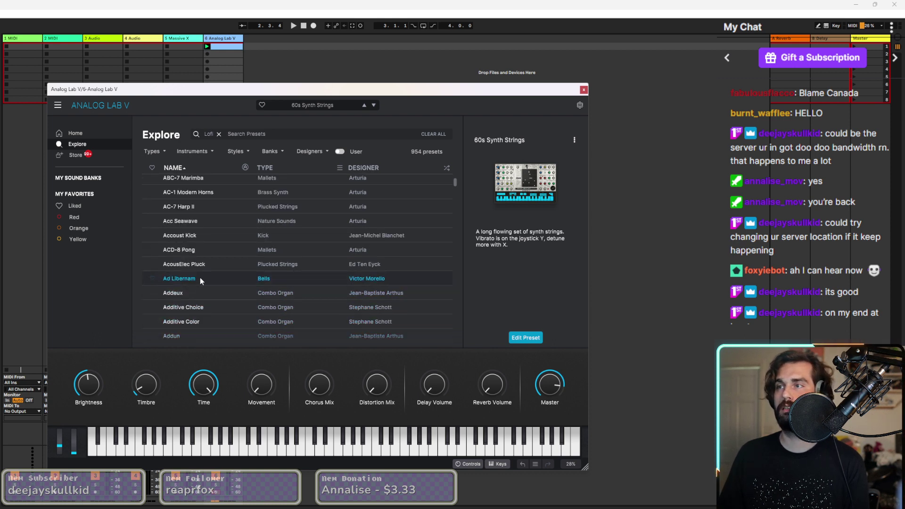
pyautogui.click(197, 269)
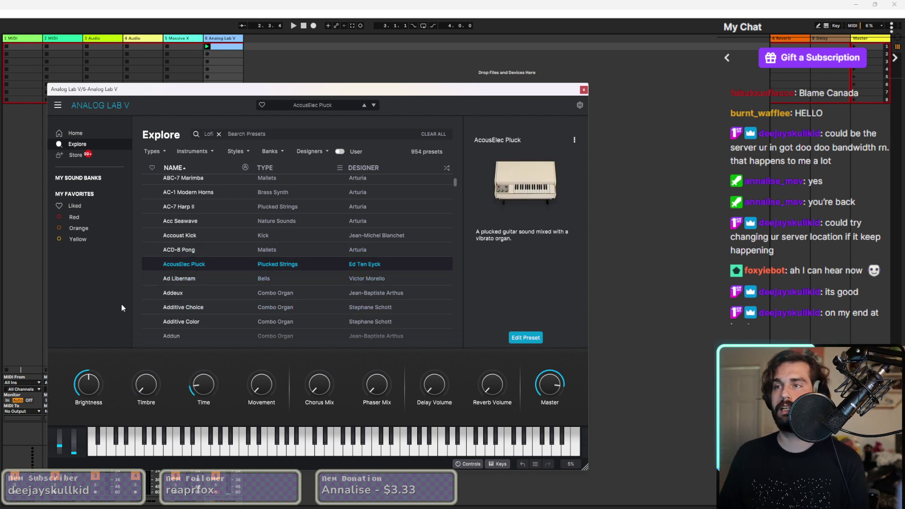
pyautogui.scroll(-1, 192, 295)
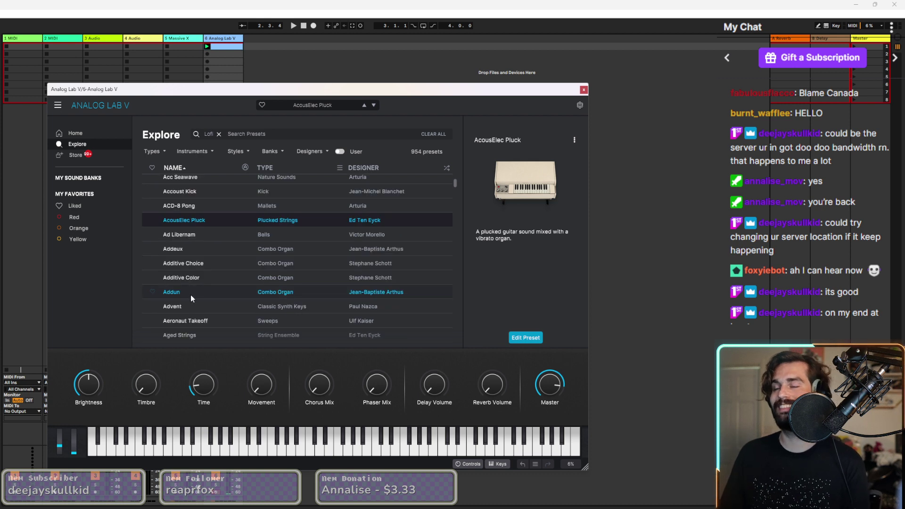
# Audition the Lofi presets Advent, Addun and Aged Strings, continuing down the list to All Are Lost.
pyautogui.click(211, 303)
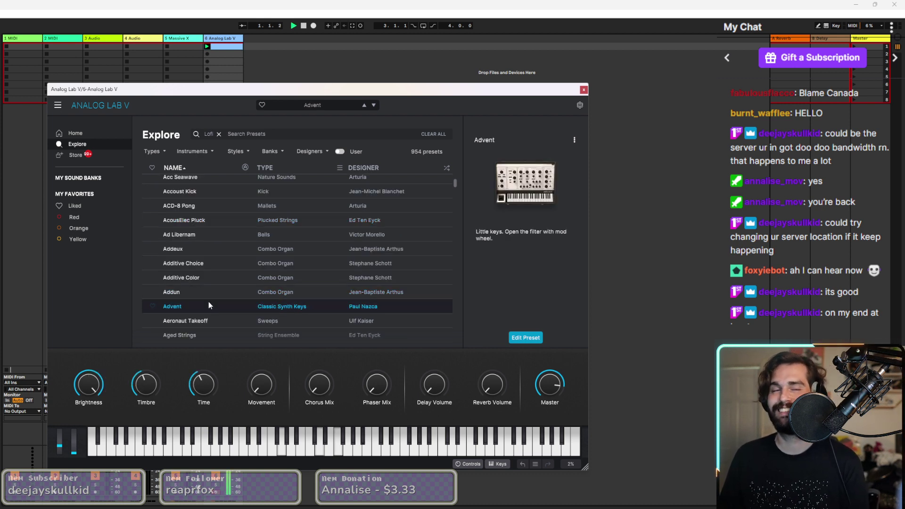
pyautogui.click(193, 291)
pyautogui.scroll(-1, 194, 292)
pyautogui.click(194, 292)
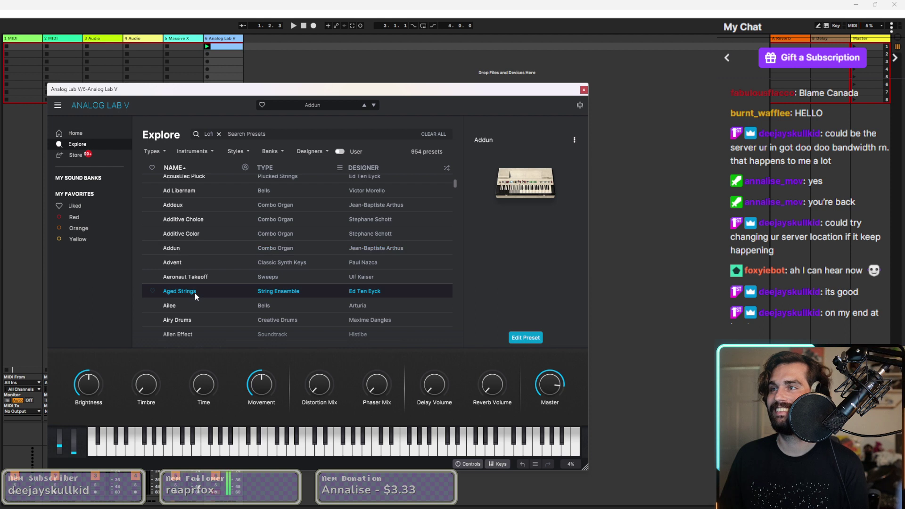
pyautogui.scroll(-1, 194, 292)
pyautogui.click(196, 293)
pyautogui.scroll(-1, 196, 293)
pyautogui.click(197, 293)
pyautogui.click(199, 304)
# Audition the Amiga Keys, Ambient DX Brass and Analog Bells presets.
pyautogui.scroll(-1, 203, 318)
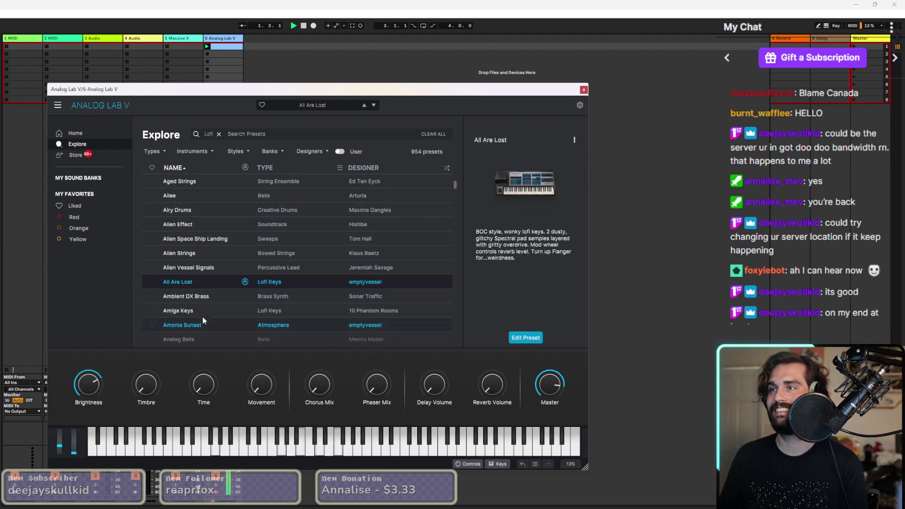
pyautogui.click(202, 311)
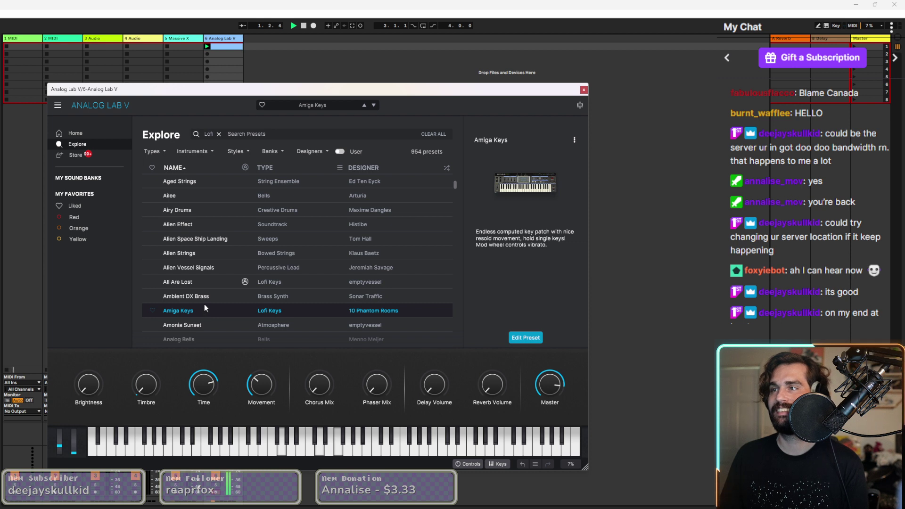
pyautogui.click(209, 298)
pyautogui.scroll(-1, 208, 298)
pyautogui.click(208, 298)
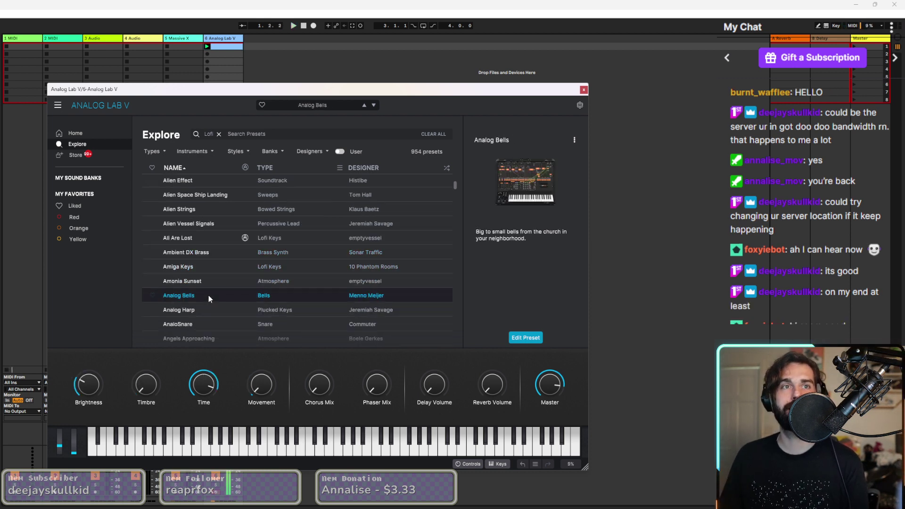
# Audition the Lofi presets Angels Approaching, Another Take On Fall and Artificial Love.
pyautogui.scroll(-1, 208, 295)
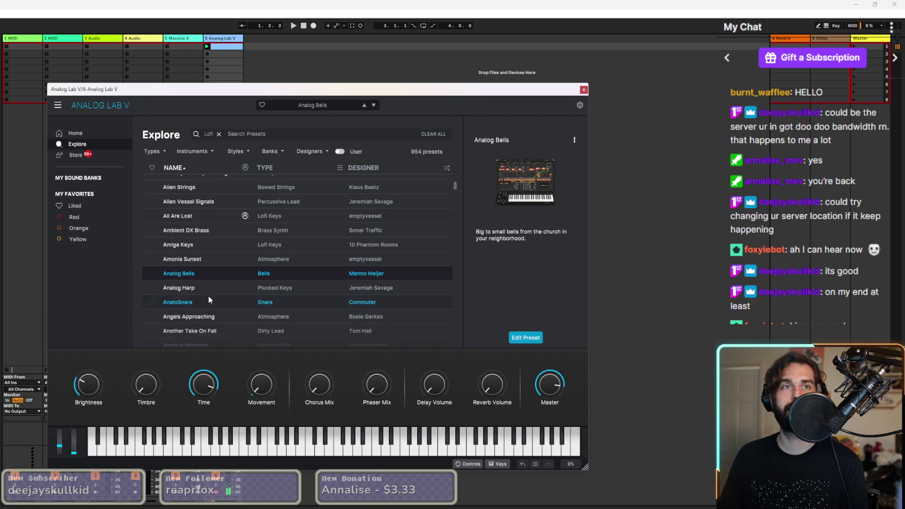
pyautogui.click(208, 298)
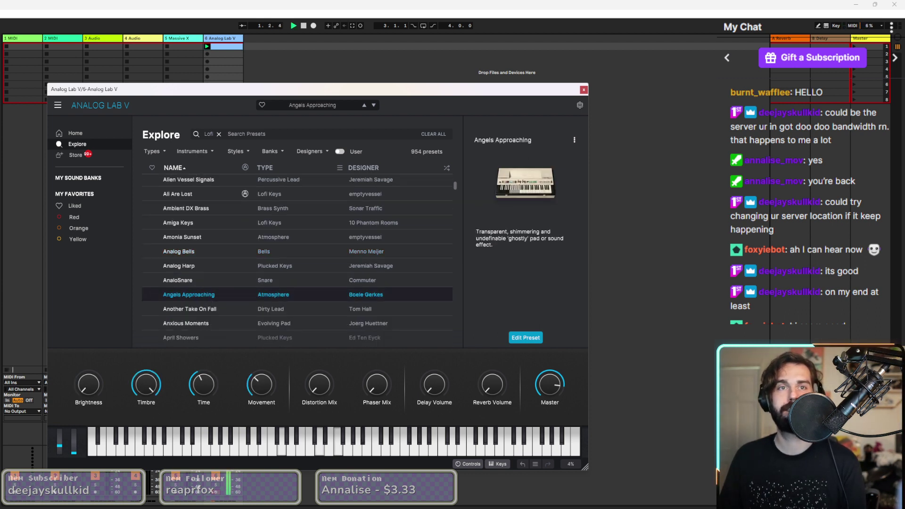
pyautogui.click(198, 309)
pyautogui.scroll(-2, 198, 309)
pyautogui.click(198, 310)
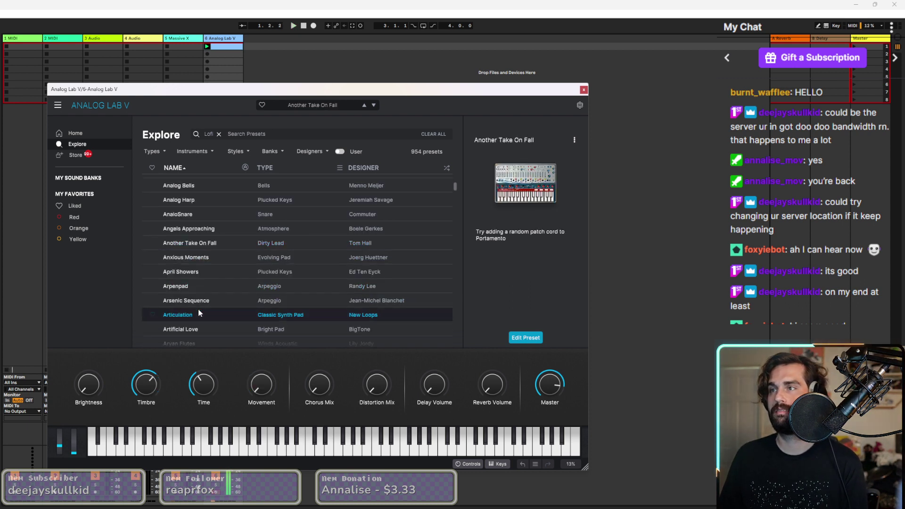
pyautogui.scroll(-1, 198, 308)
pyautogui.click(216, 285)
pyautogui.scroll(-1, 215, 287)
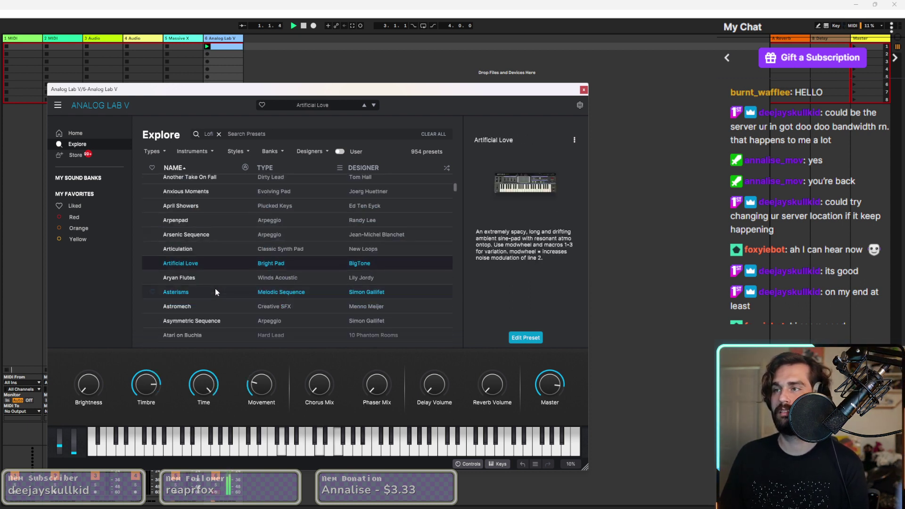
# Audition the Attacks Pad, B-7 Harp and B-5 Pipe Organ presets.
pyautogui.scroll(-2, 194, 317)
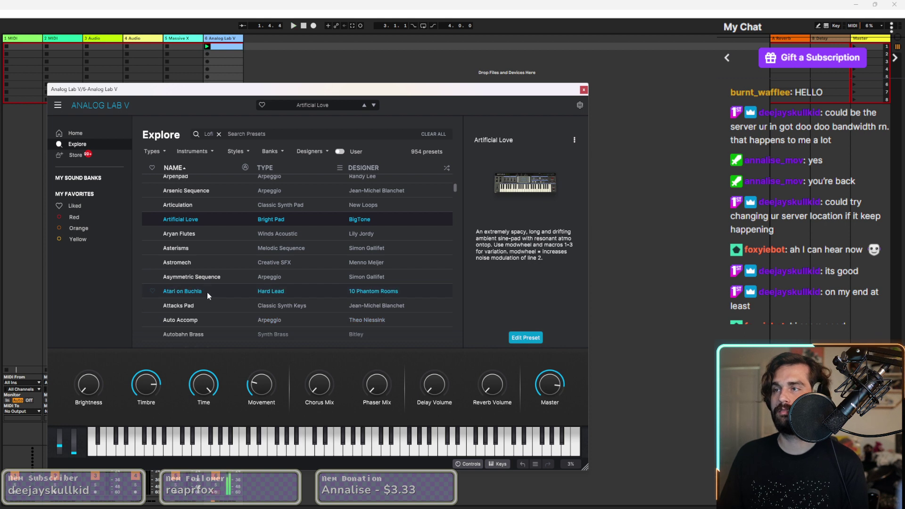
pyautogui.click(210, 306)
pyautogui.scroll(-1, 210, 309)
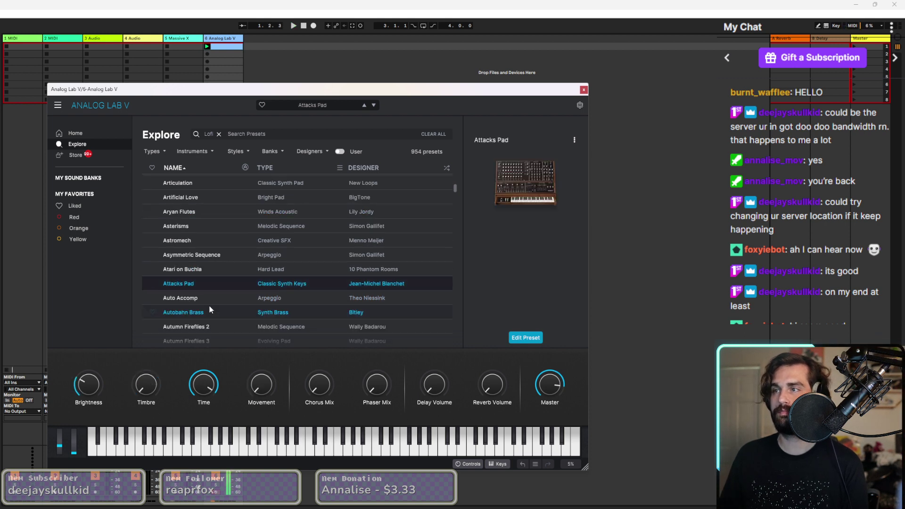
pyautogui.scroll(-3, 210, 309)
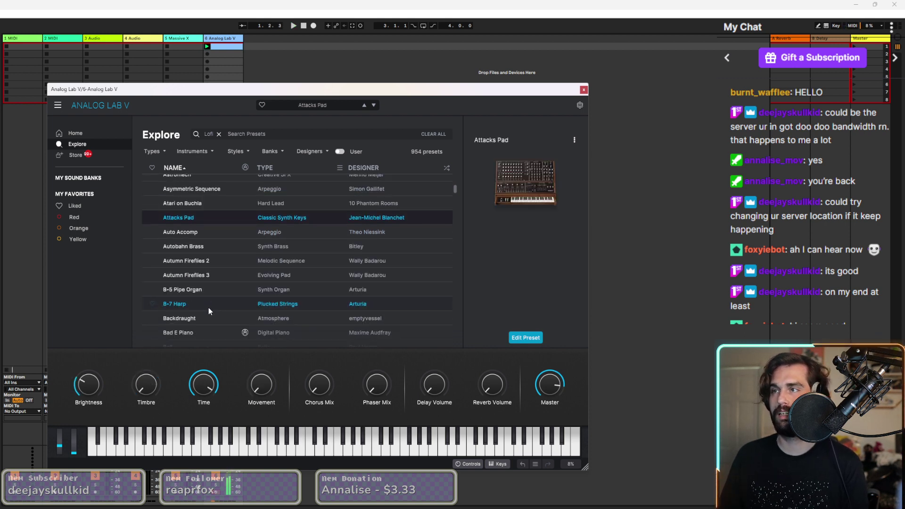
pyautogui.click(208, 309)
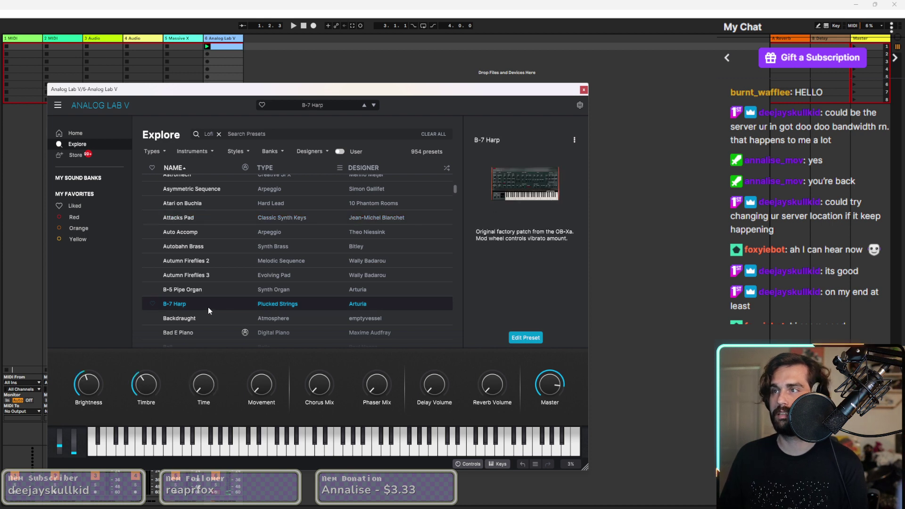
pyautogui.click(225, 291)
# Audition the Bad E Piano and Bass Pudding presets further down the Lofi results.
pyautogui.scroll(-2, 224, 291)
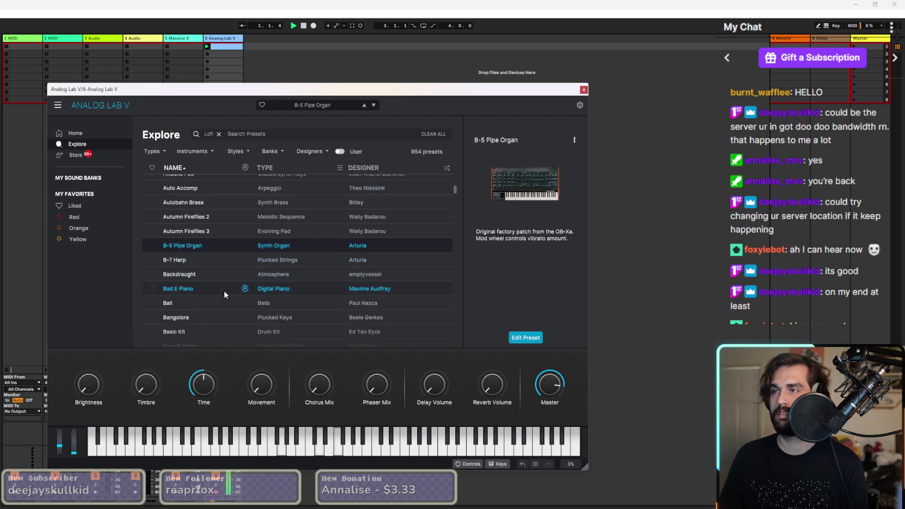
pyautogui.click(216, 289)
pyautogui.scroll(-2, 216, 290)
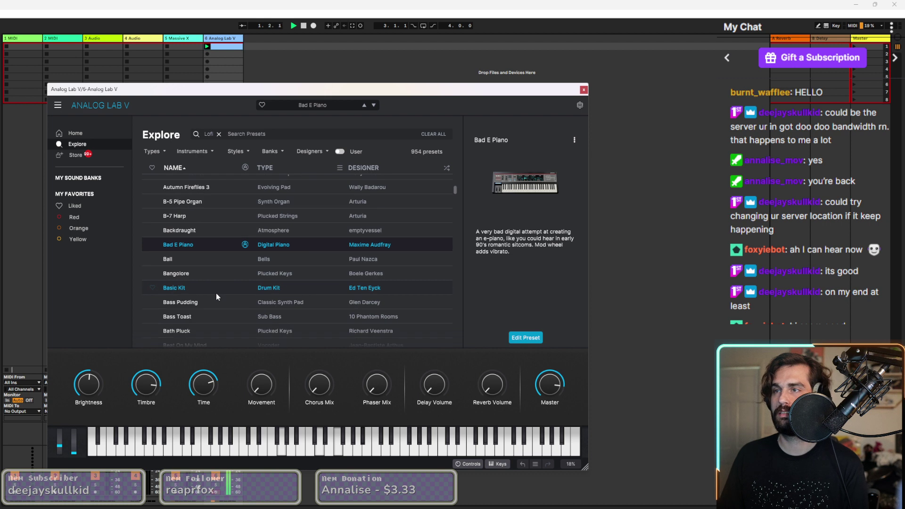
pyautogui.click(205, 300)
pyautogui.scroll(-2, 205, 300)
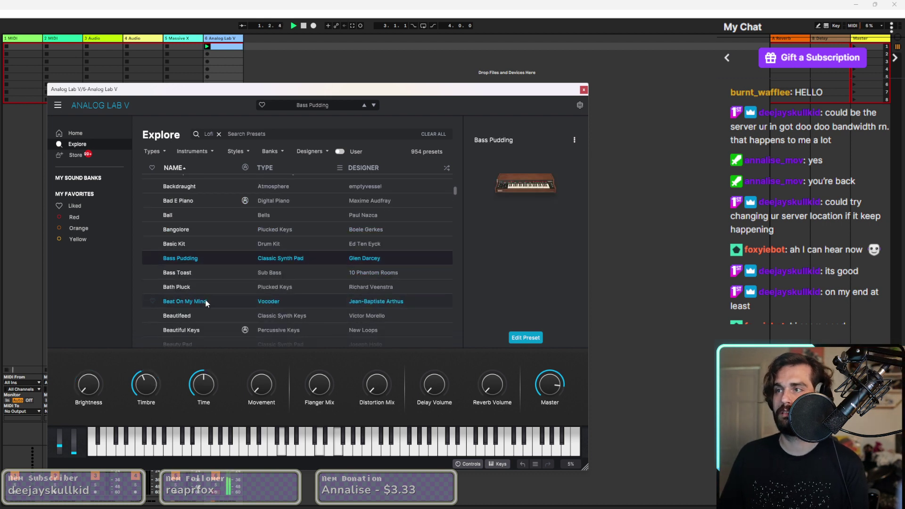
# Audition the Bath Pluck and Beautifeed presets, leaving Beautifeed loaded and closing the Analog Lab V window.
pyautogui.click(219, 286)
pyautogui.scroll(-1, 211, 300)
pyautogui.click(211, 298)
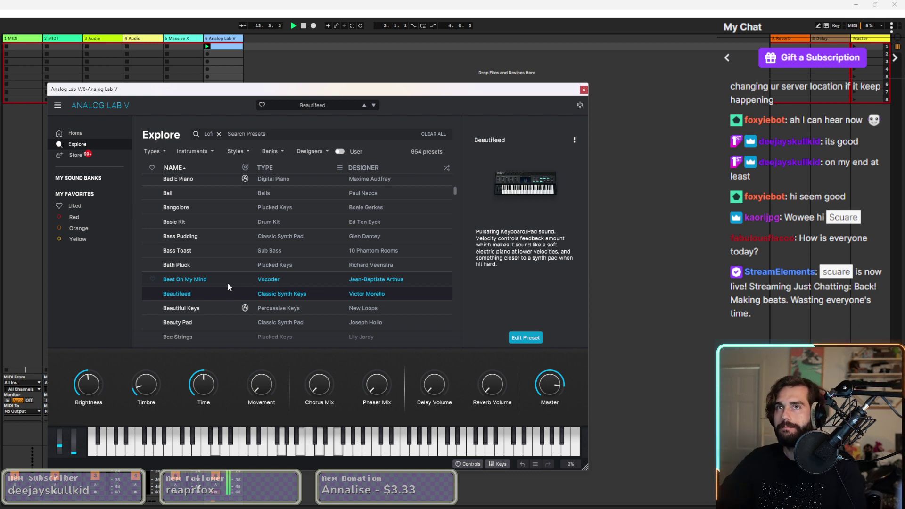
pyautogui.click(585, 90)
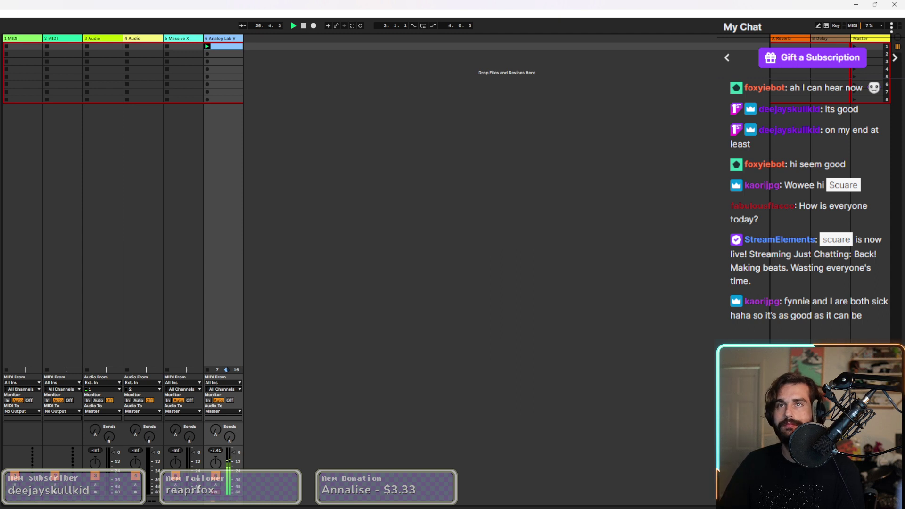
# Load RC-20 Retro Color on a new audio track, look into its preset browser and close the plug-in window.
pyautogui.moveTo(311, 142); pyautogui.dragTo(310, 138)
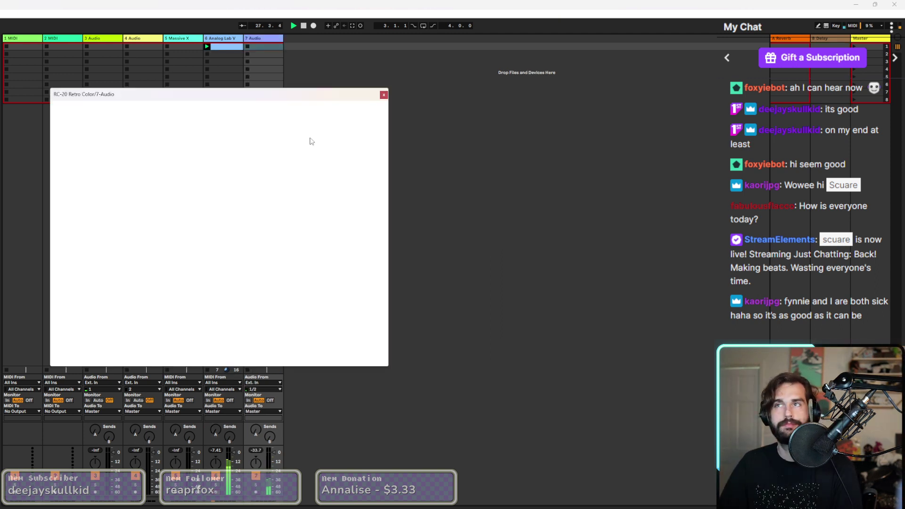
pyautogui.click(200, 120)
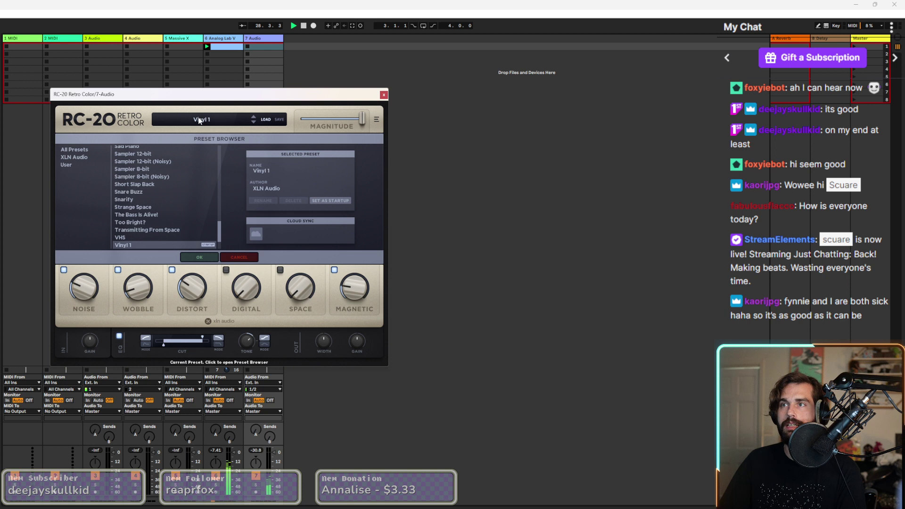
pyautogui.click(383, 95)
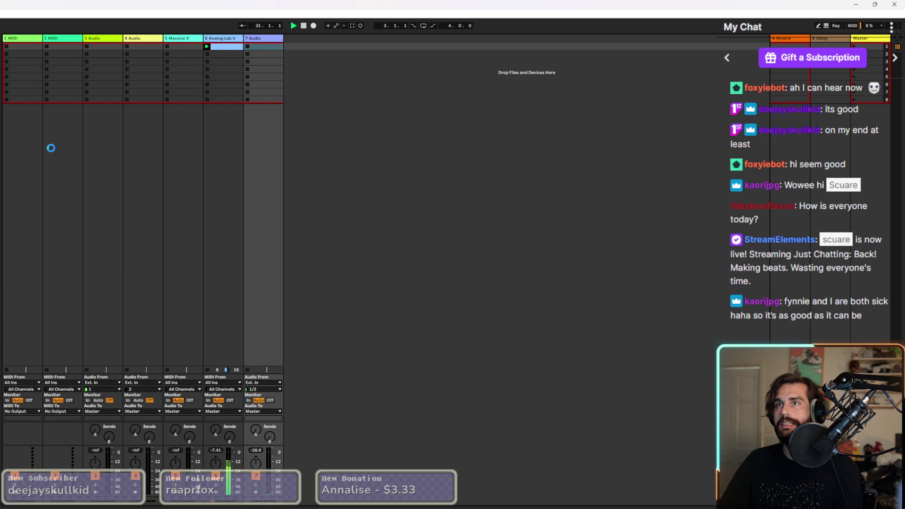
# Apply the Sad Piano preset in RC-20 Retro Color on the Analog Lab V track, raise its high cut slightly and close the plug-in.
pyautogui.hotkey('ctrl', 'alt', 'p')
pyautogui.click(204, 125)
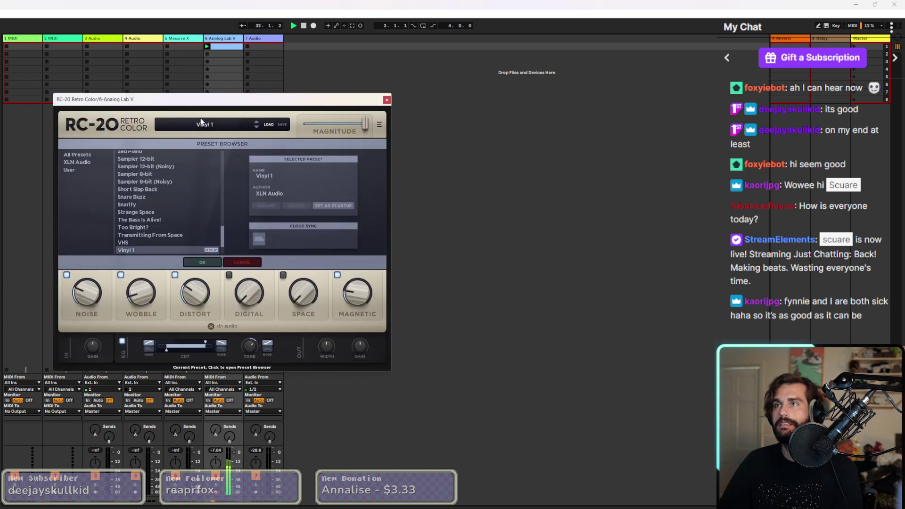
pyautogui.scroll(2, 136, 229)
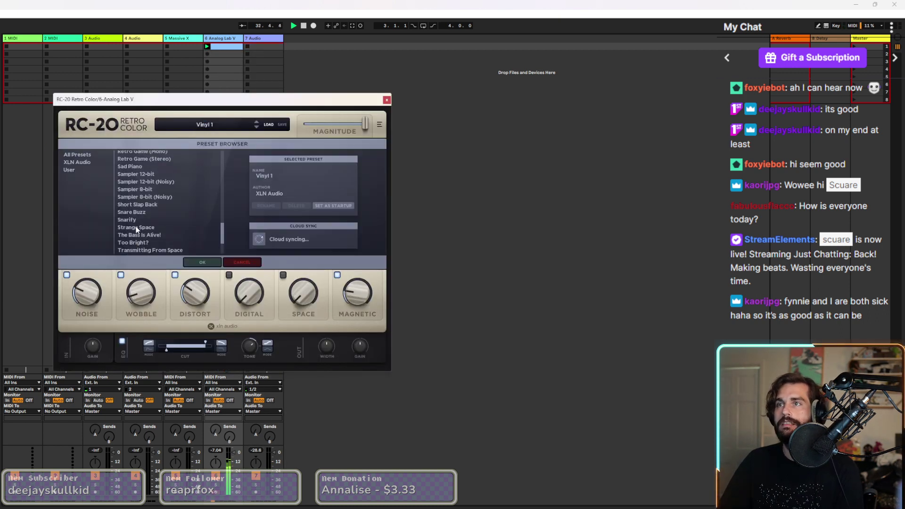
pyautogui.click(138, 183)
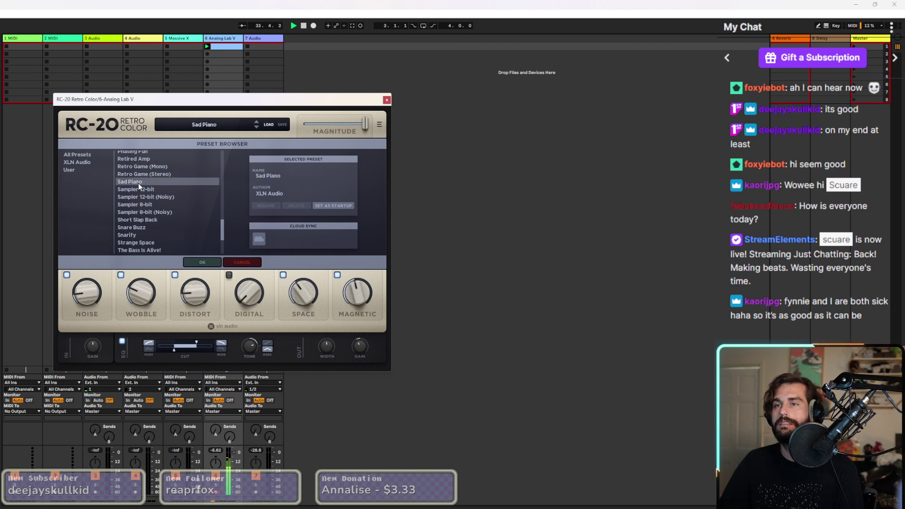
pyautogui.moveTo(200, 344); pyautogui.dragTo(206, 344)
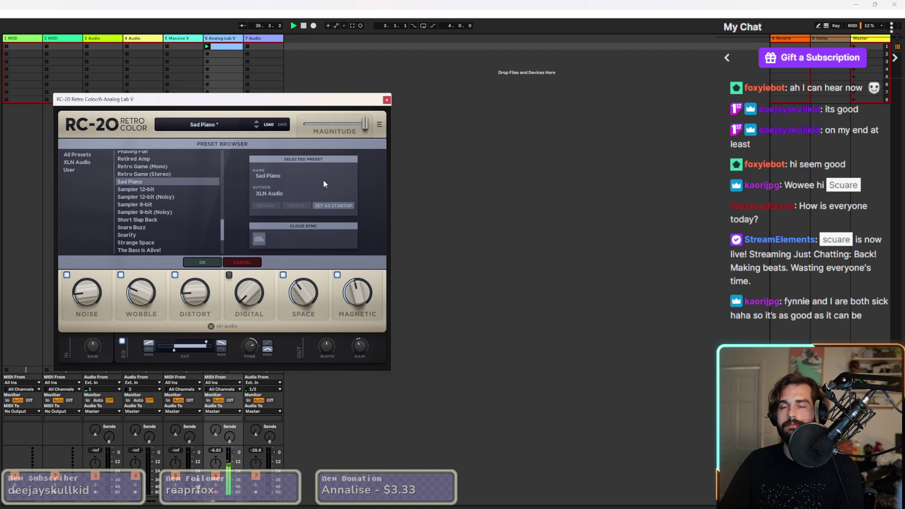
pyautogui.click(387, 100)
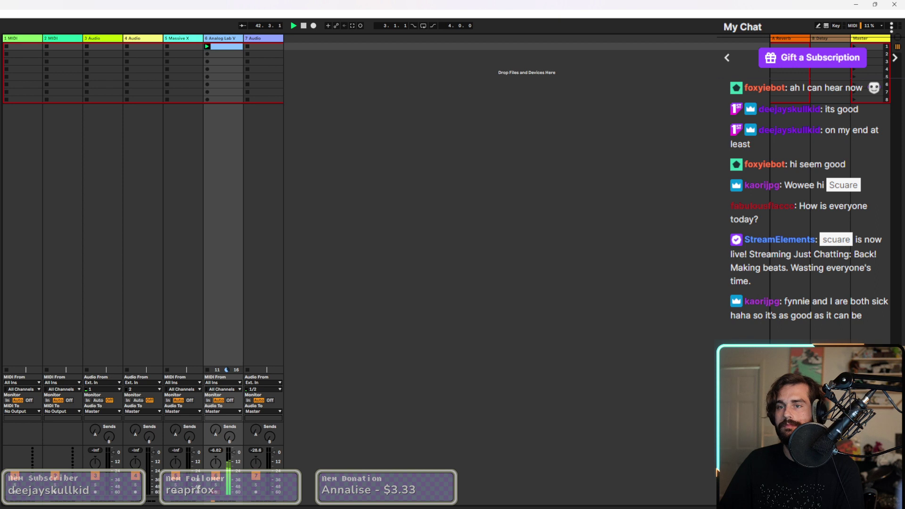
# Reopen Analog Lab V on its track and audition the Beautiful Keys and Beauty Pad presets.
pyautogui.hotkey('ctrl', 'alt', 'p')
pyautogui.click(182, 309)
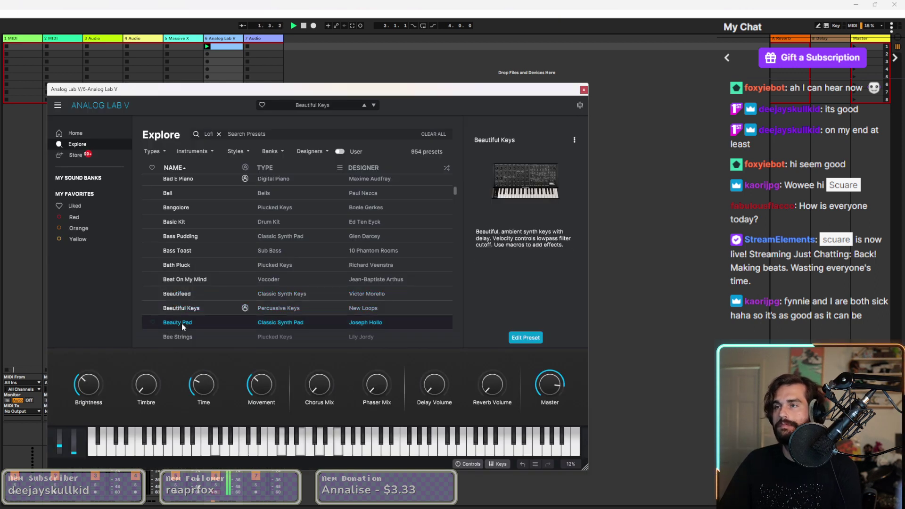
pyautogui.click(182, 323)
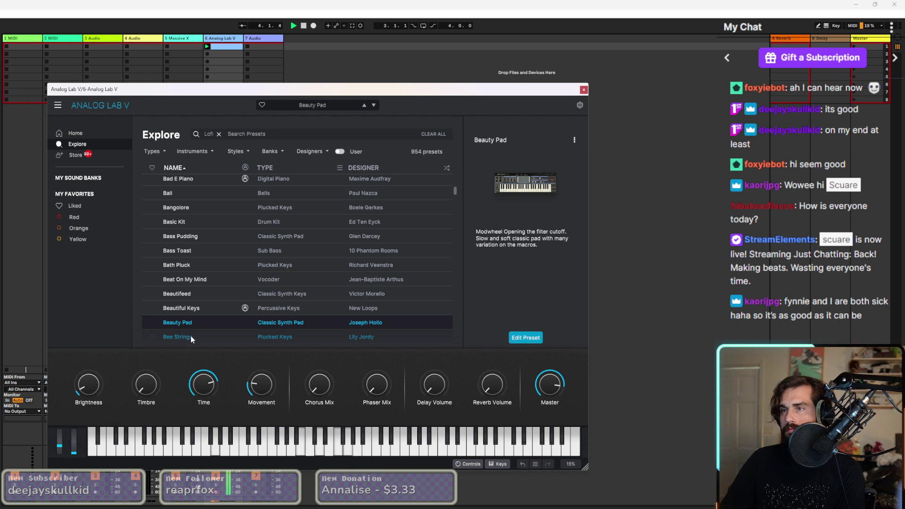
# Audition the Bee Strings and Bees Like Flutes presets and load Bells of Ring.
pyautogui.click(189, 336)
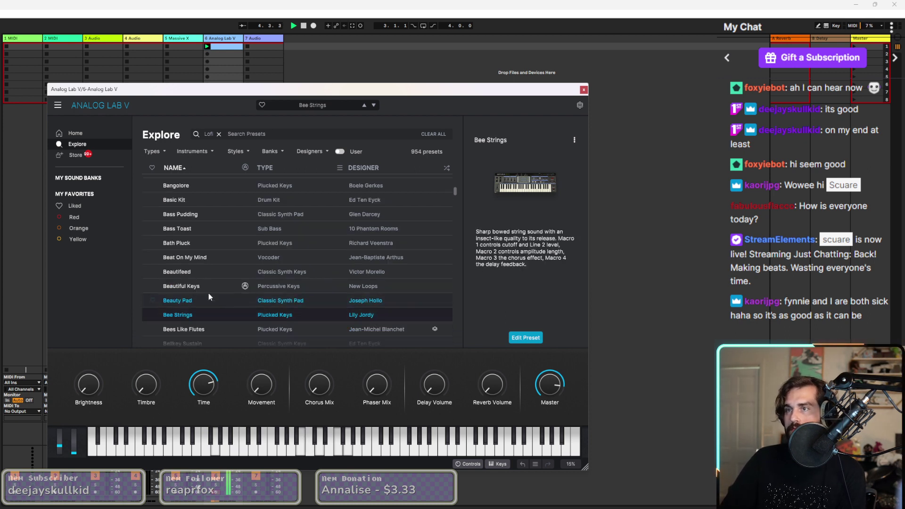
pyautogui.click(210, 330)
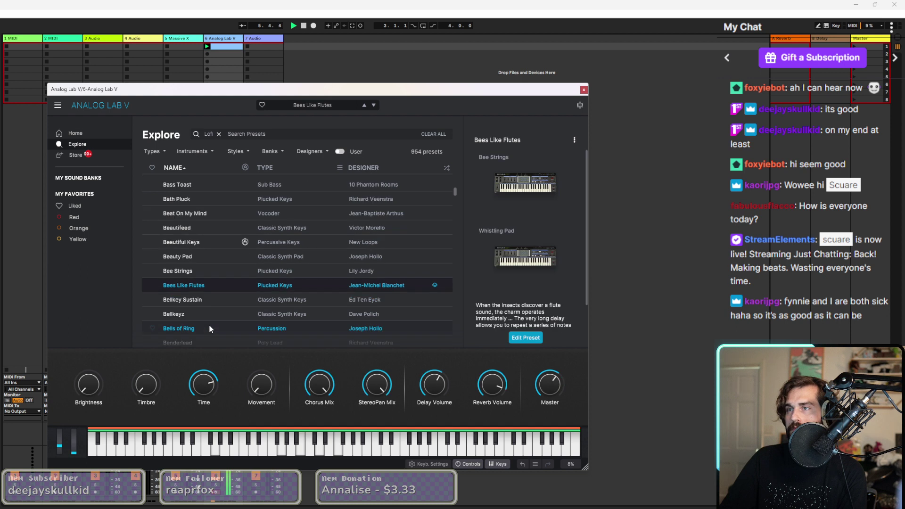
pyautogui.click(209, 328)
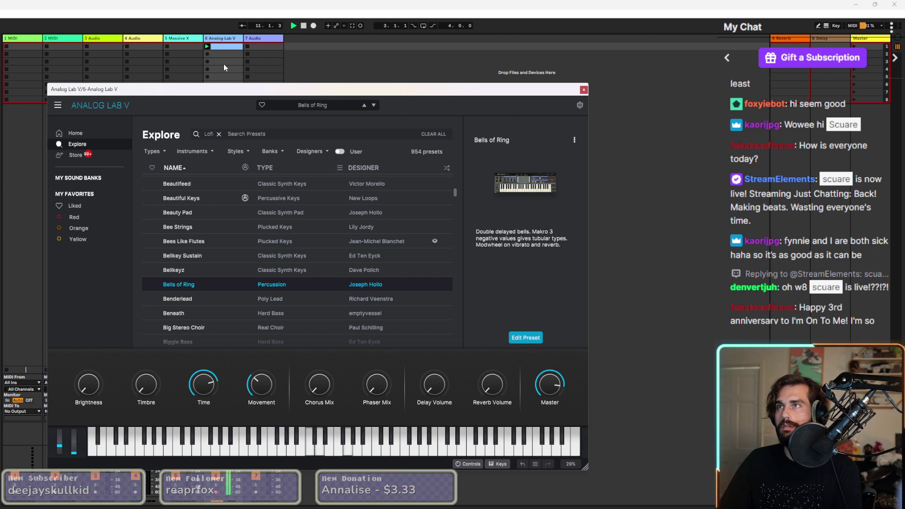
# Open the Analog Lab V clip's notes and slightly delay the B2 at 1.3, the D#3 in bar 2 and the D3 at bar 3.
pyautogui.doubleClick(224, 47)
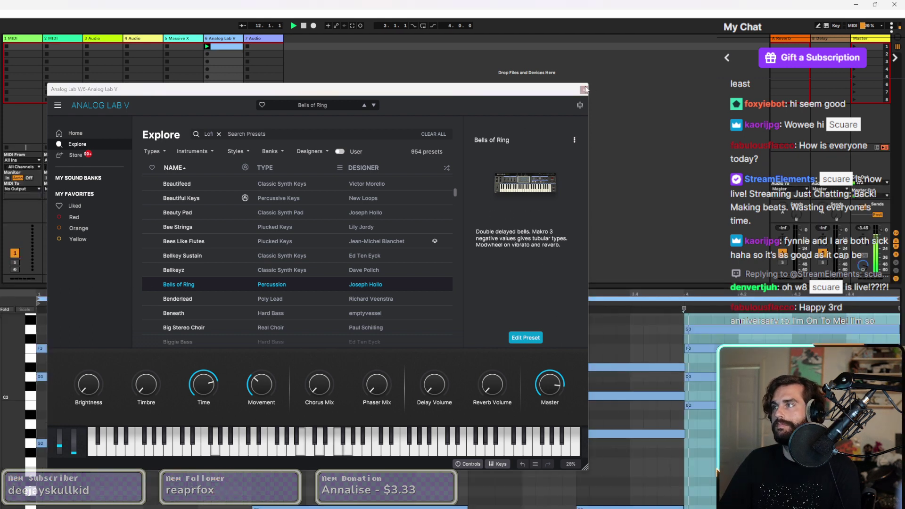
pyautogui.click(584, 90)
pyautogui.click(168, 405)
pyautogui.moveTo(168, 406); pyautogui.dragTo(171, 405)
pyautogui.moveTo(280, 372); pyautogui.dragTo(288, 372)
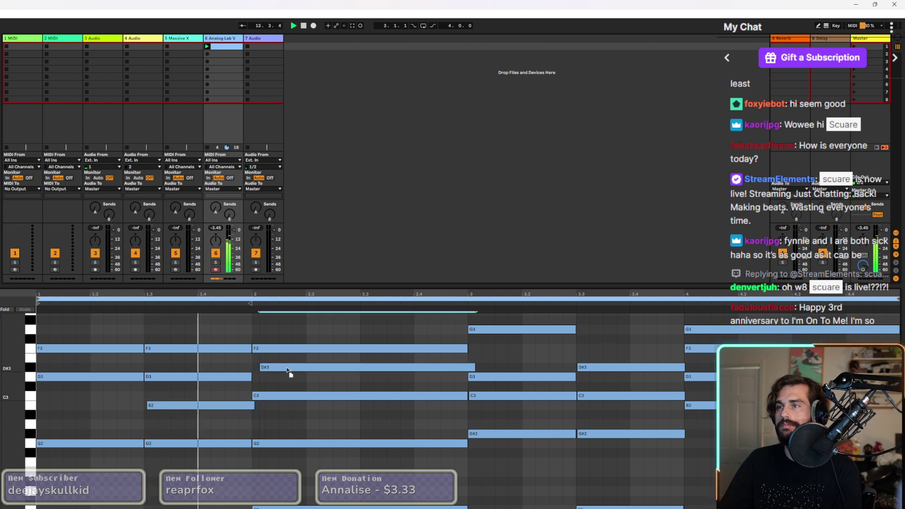
pyautogui.moveTo(506, 376); pyautogui.dragTo(514, 376)
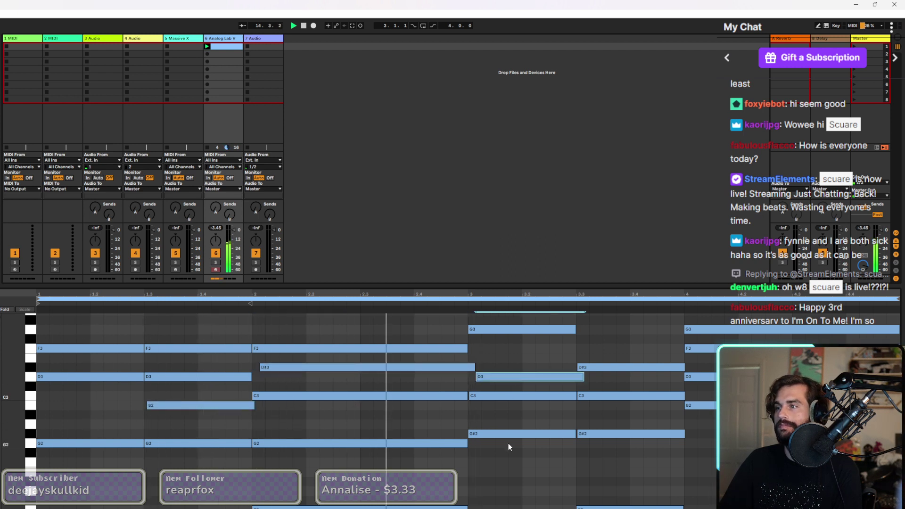
# Delay the G#2 and D#3 of the chord at 3.3 by slightly different amounts.
pyautogui.click(508, 435)
pyautogui.moveTo(579, 436); pyautogui.dragTo(589, 437)
pyautogui.moveTo(591, 370); pyautogui.dragTo(603, 369)
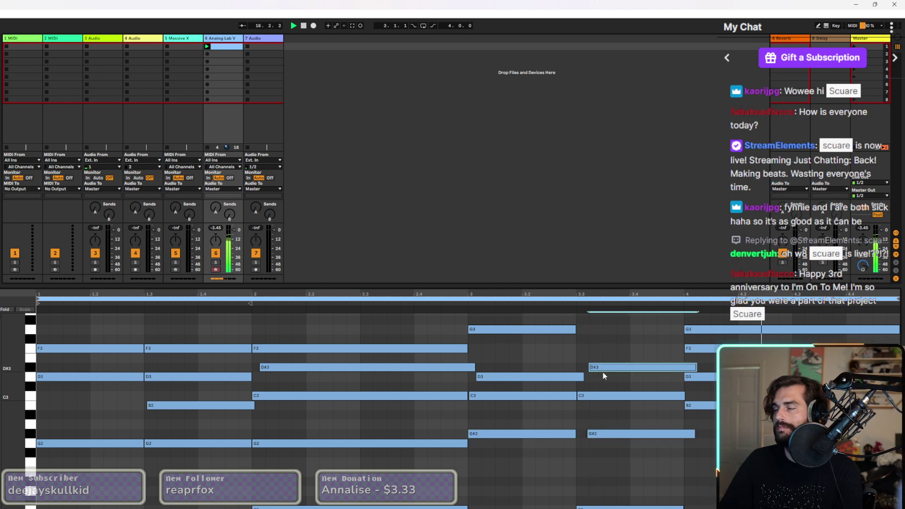
pyautogui.click(604, 368)
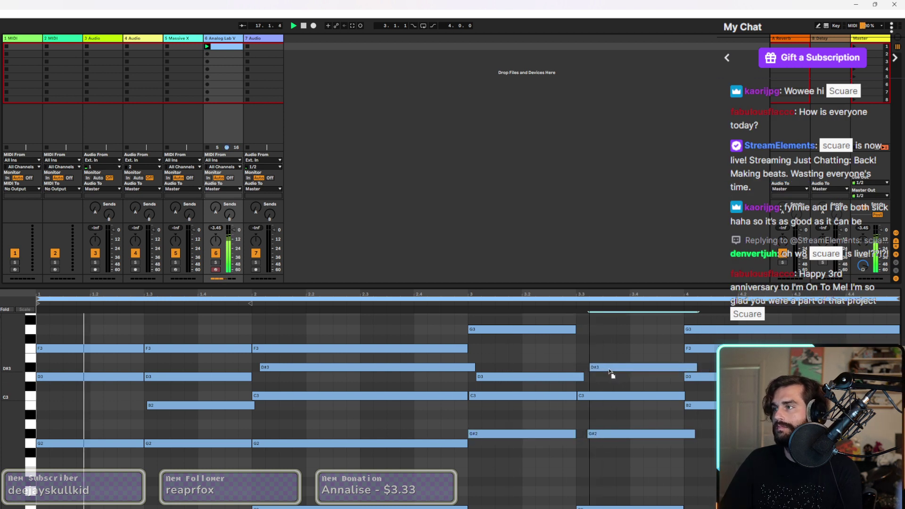
pyautogui.moveTo(600, 436); pyautogui.dragTo(595, 436)
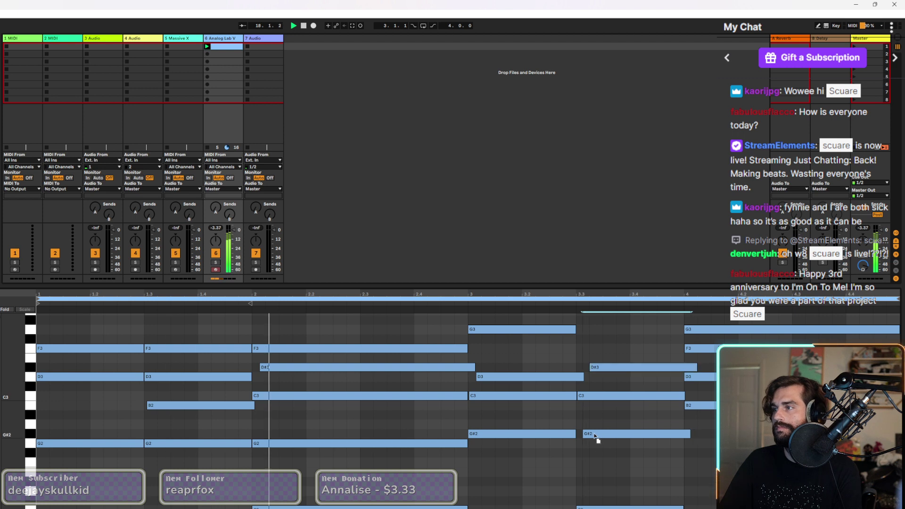
# Delay bar 4's F3 and D3 and bar 2's F3 by staggered amounts, keeping bar 4's G3 at the start of the bar.
pyautogui.moveTo(723, 327); pyautogui.dragTo(704, 348)
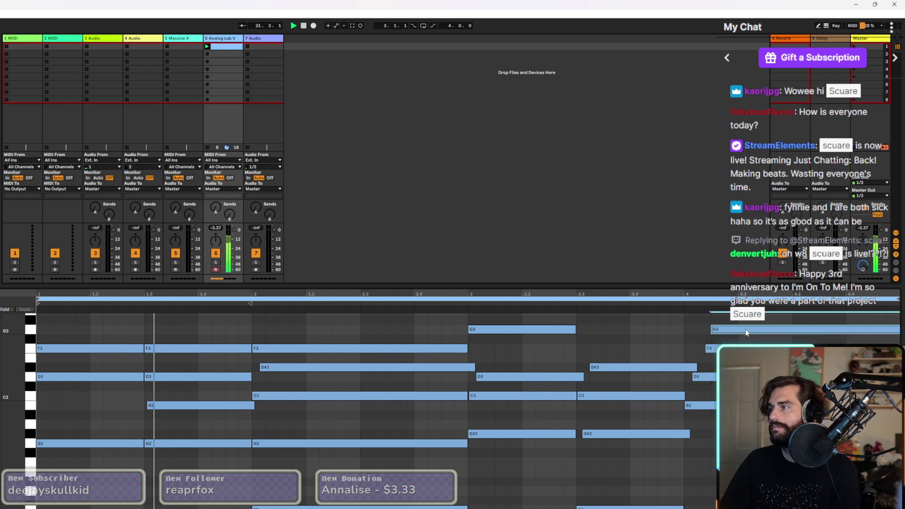
pyautogui.moveTo(330, 349); pyautogui.dragTo(347, 350)
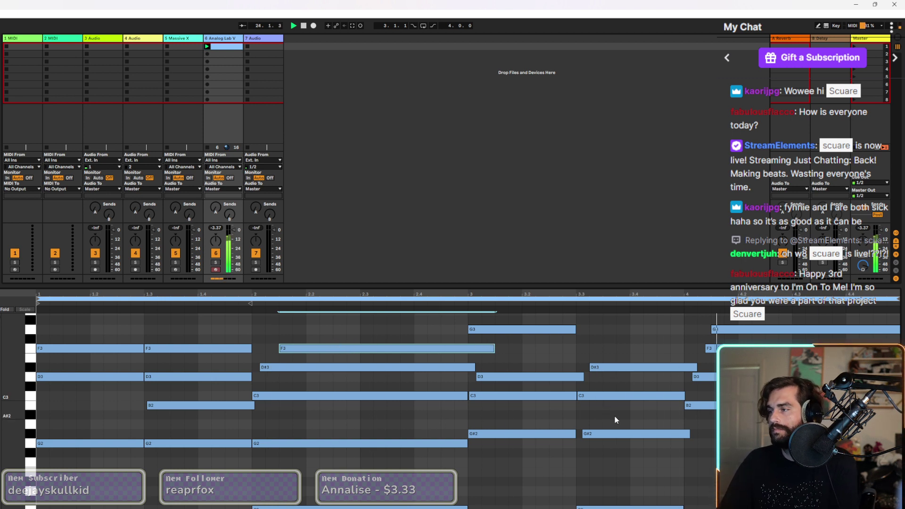
pyautogui.moveTo(734, 329); pyautogui.dragTo(707, 329)
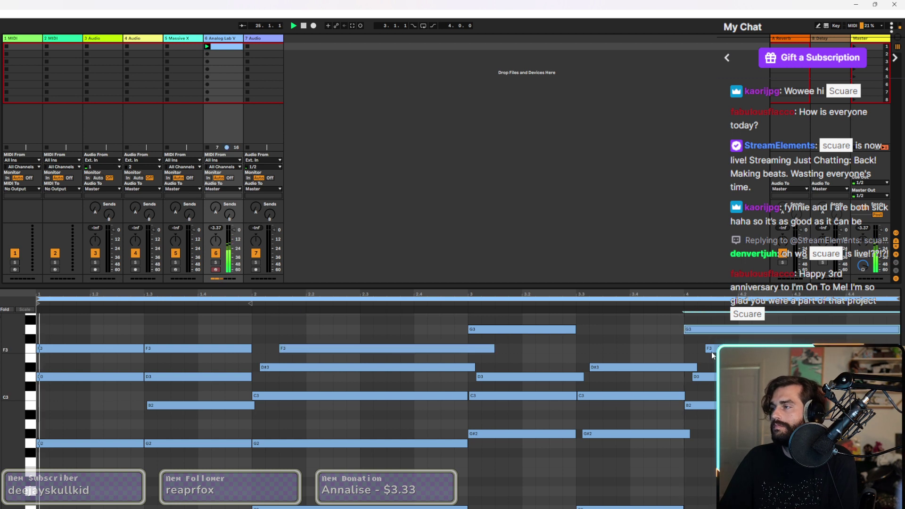
# Transpose all notes in the Analog Lab V clip down one octave.
pyautogui.scroll(-2, 640, 501)
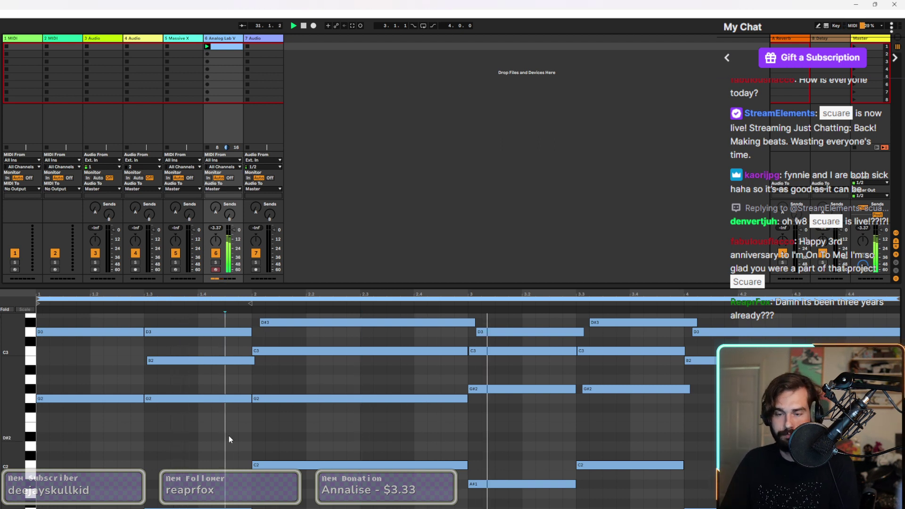
pyautogui.hotkey('ctrl', 'a')
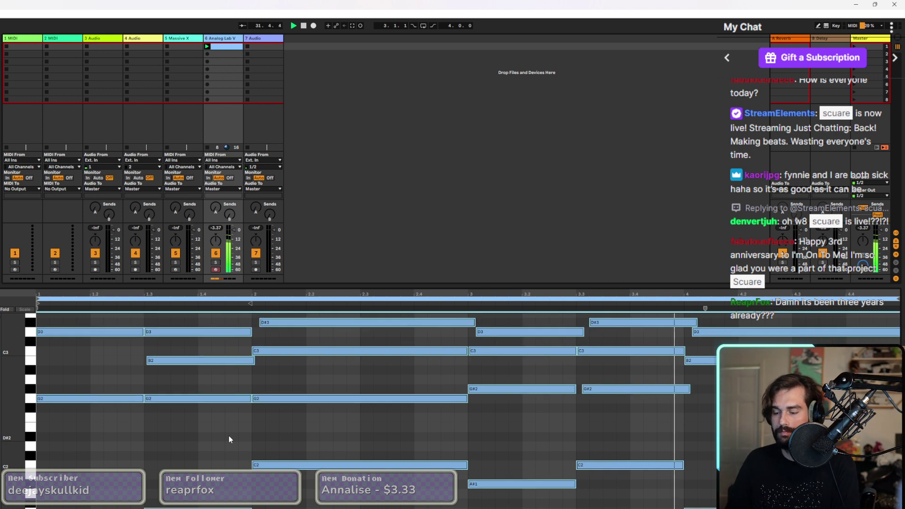
pyautogui.hotkey('shift', 'Down')
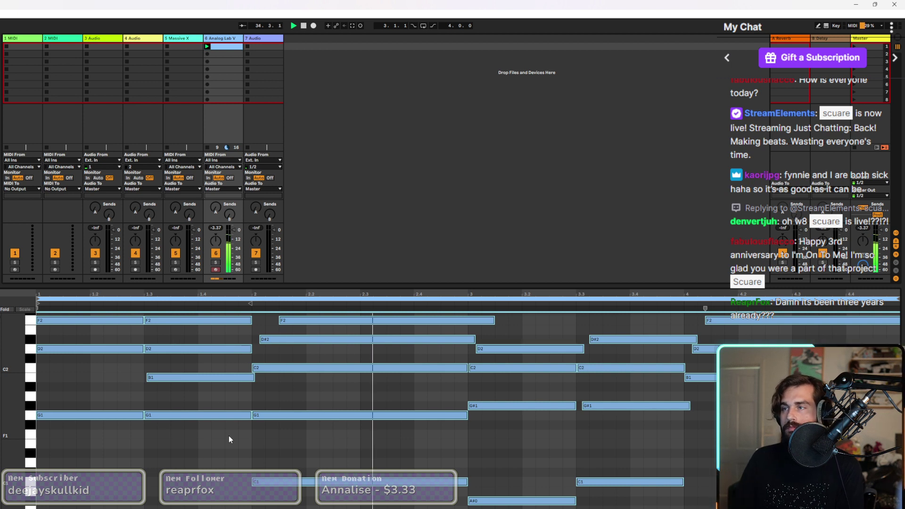
pyautogui.scroll(2, 235, 438)
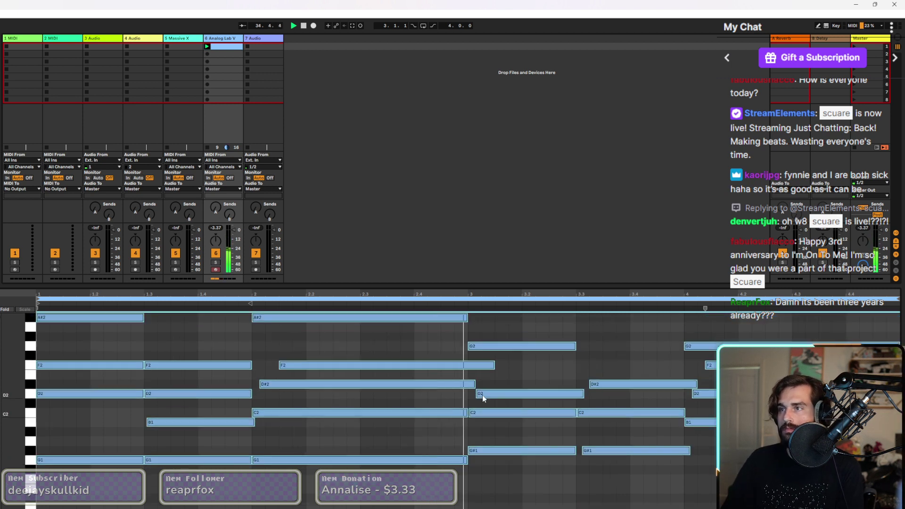
# Shorten bar 2's F2 to end at about 2.3 and add a second D#2 running from 2.2 to the end of the bar.
pyautogui.click(495, 368)
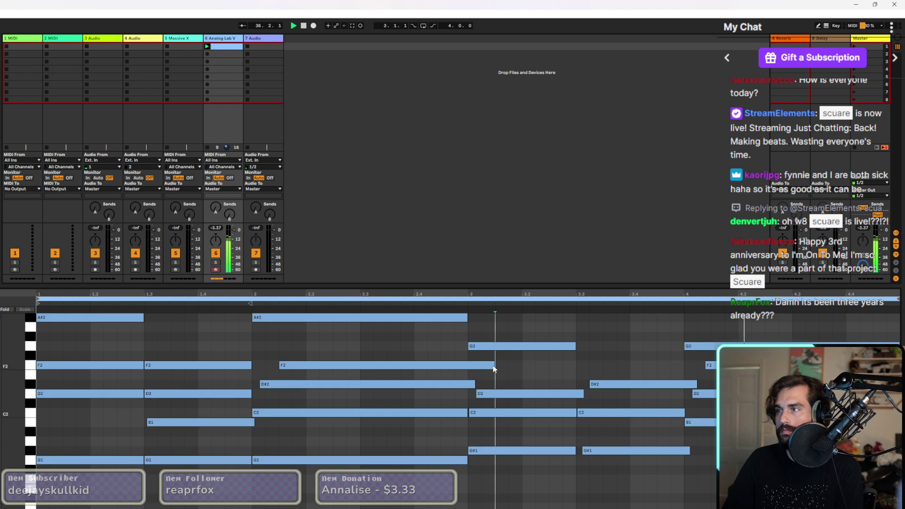
pyautogui.moveTo(494, 369); pyautogui.dragTo(360, 374)
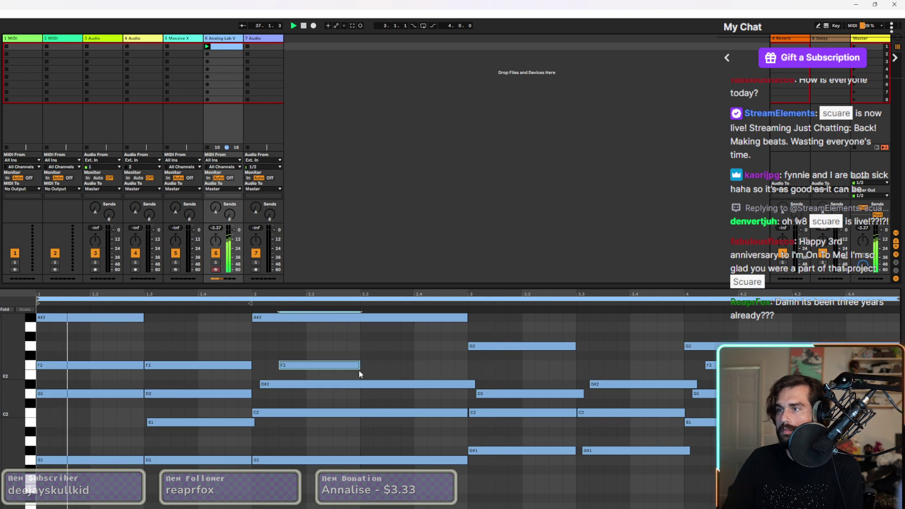
pyautogui.doubleClick(361, 375)
pyautogui.moveTo(354, 376); pyautogui.dragTo(464, 397)
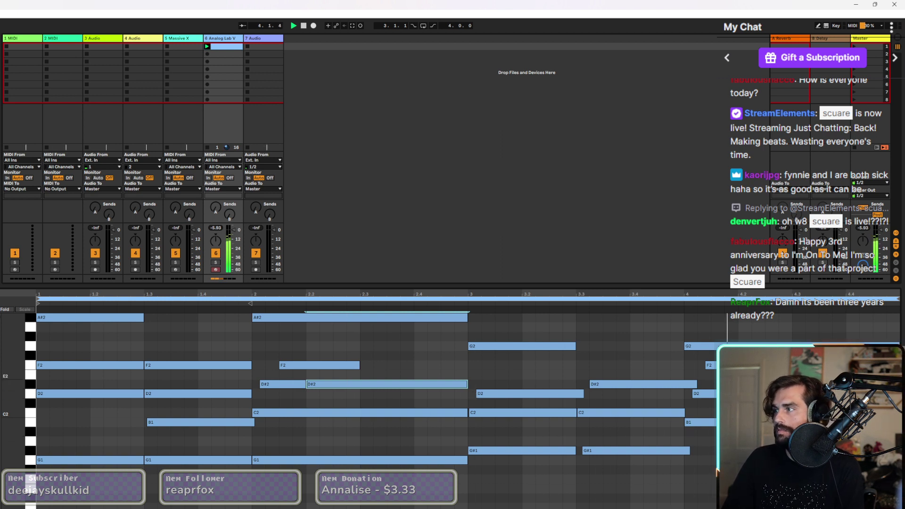
# Start bar 4's F2 slightly later and try out a short D#2 just before it, removing that D#2 again.
pyautogui.click(714, 366)
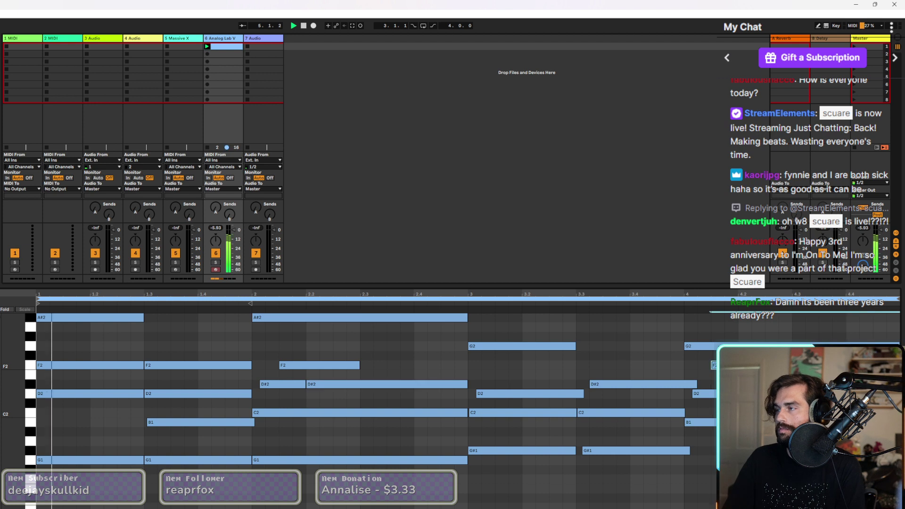
pyautogui.doubleClick(707, 384)
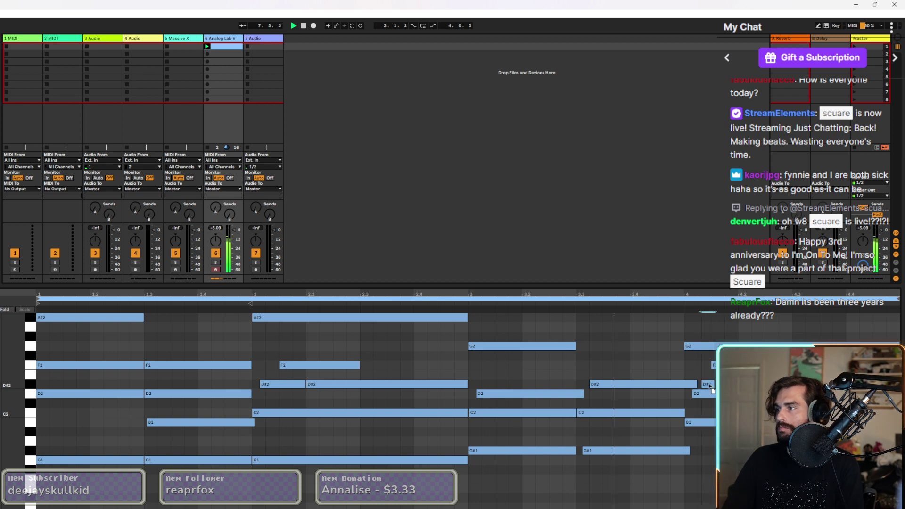
pyautogui.moveTo(710, 387); pyautogui.dragTo(711, 388)
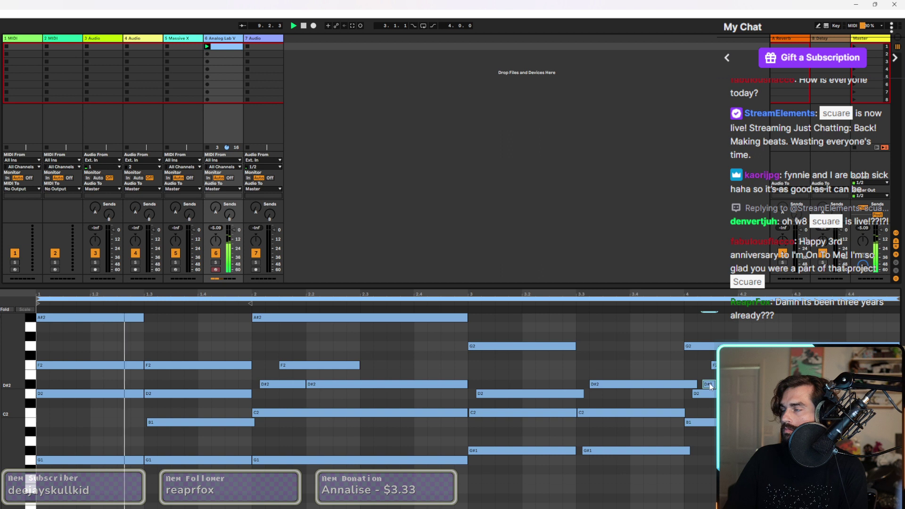
pyautogui.doubleClick(711, 385)
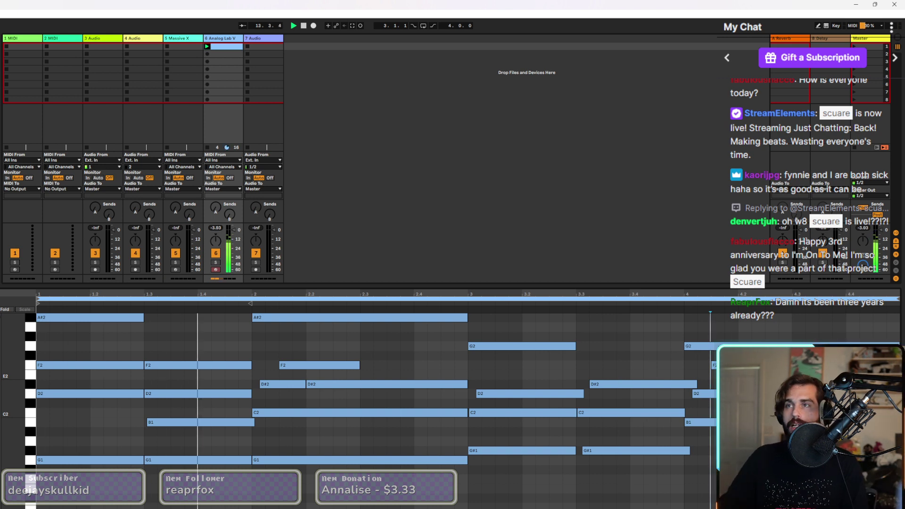
# Hide the clip editor, arm the 4 Audio track and record a take in its first slot, briefly checking the TotalMix mixer.
pyautogui.hotkey('ctrl', 'alt', 'l')
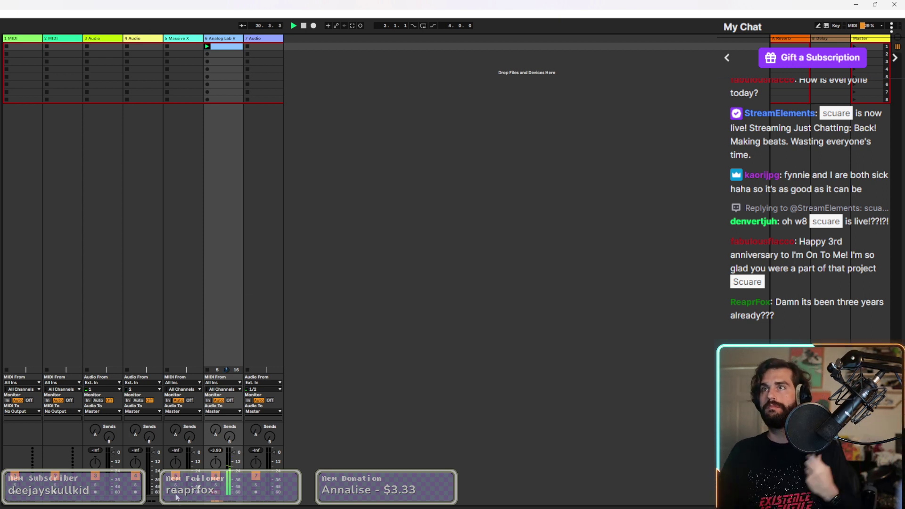
pyautogui.click(136, 493)
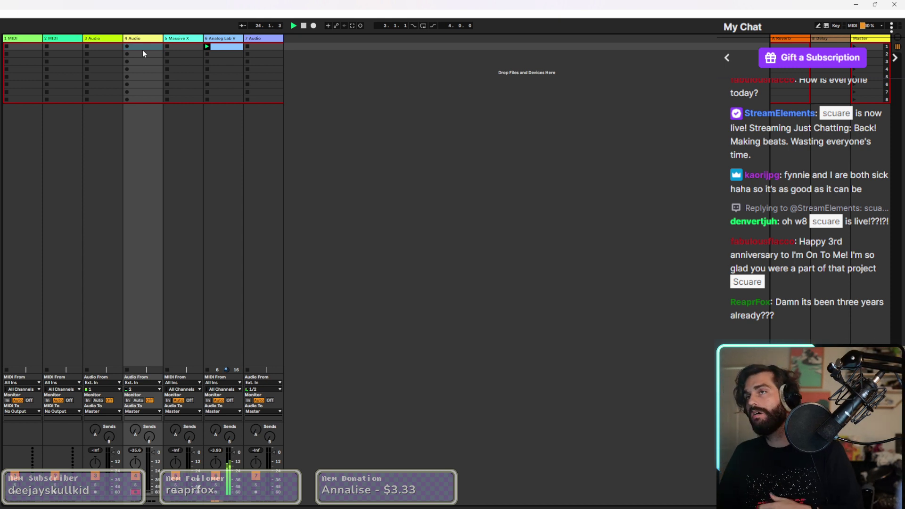
pyautogui.click(127, 46)
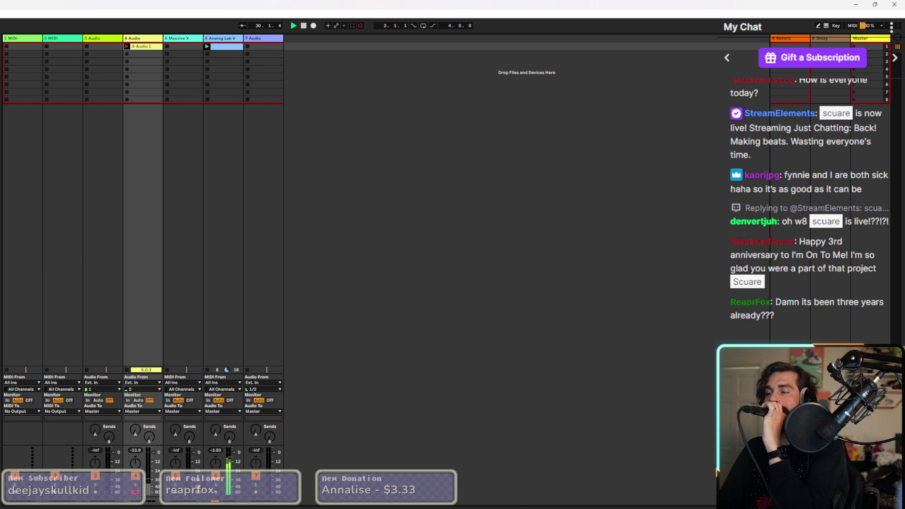
pyautogui.hotkey('alt', 'Tab')
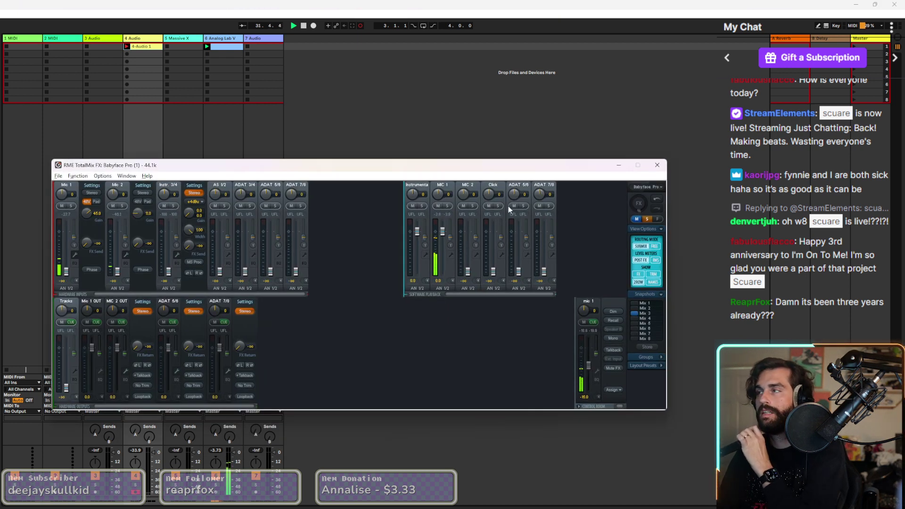
pyautogui.click(658, 164)
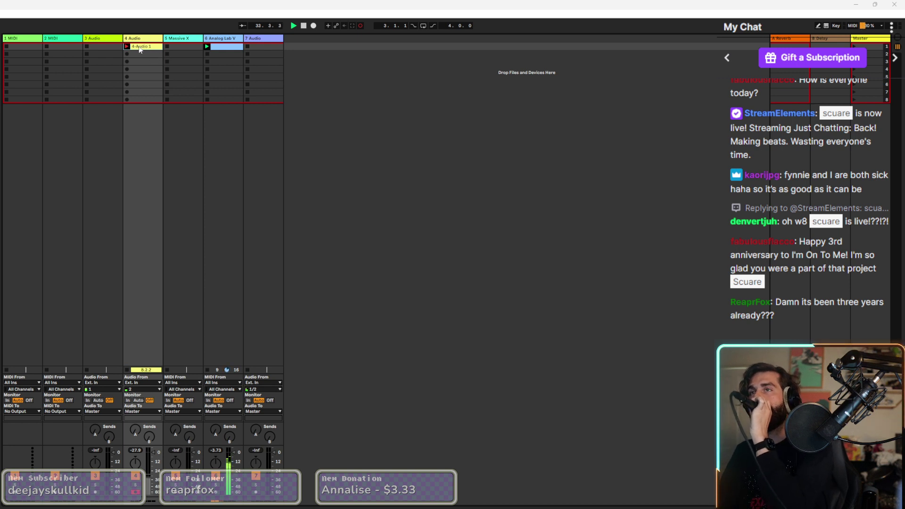
# Discard the unwanted takes on 4 Audio and record a fresh one into its first slot.
pyautogui.hotkey('ctrl', 'z')
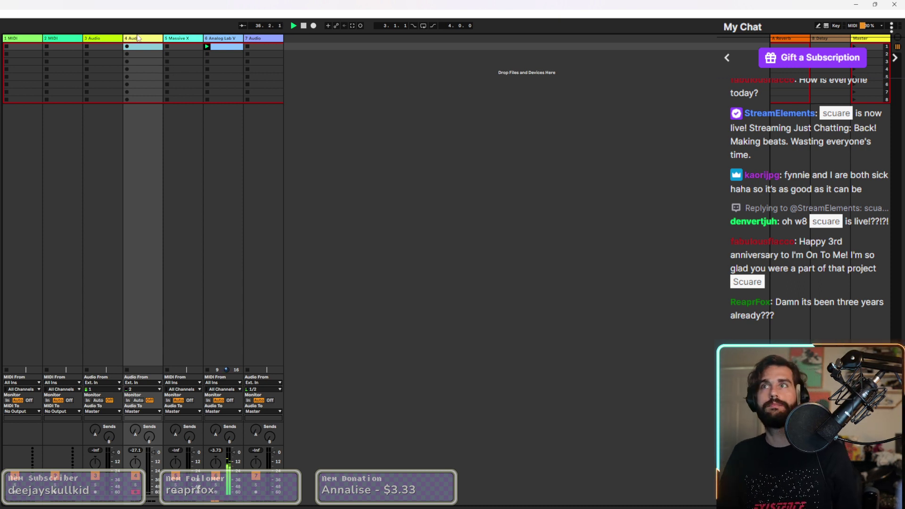
pyautogui.click(127, 46)
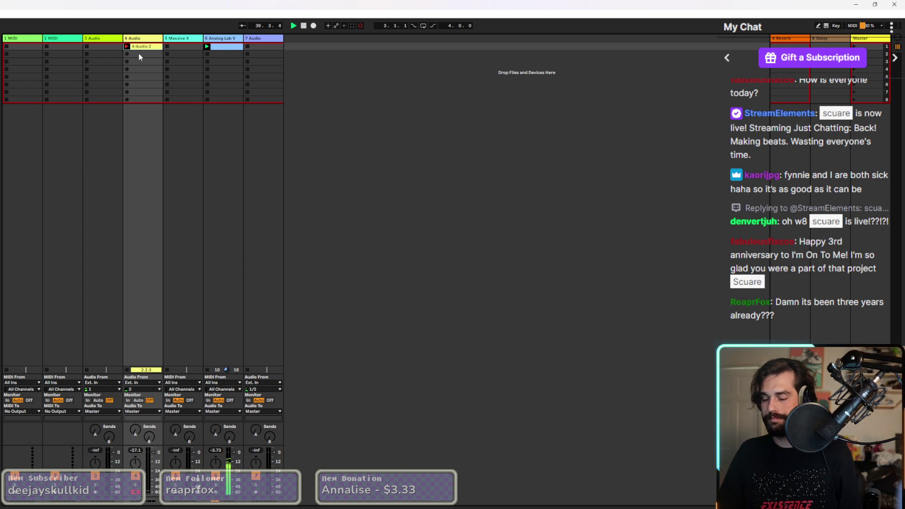
pyautogui.click(127, 47)
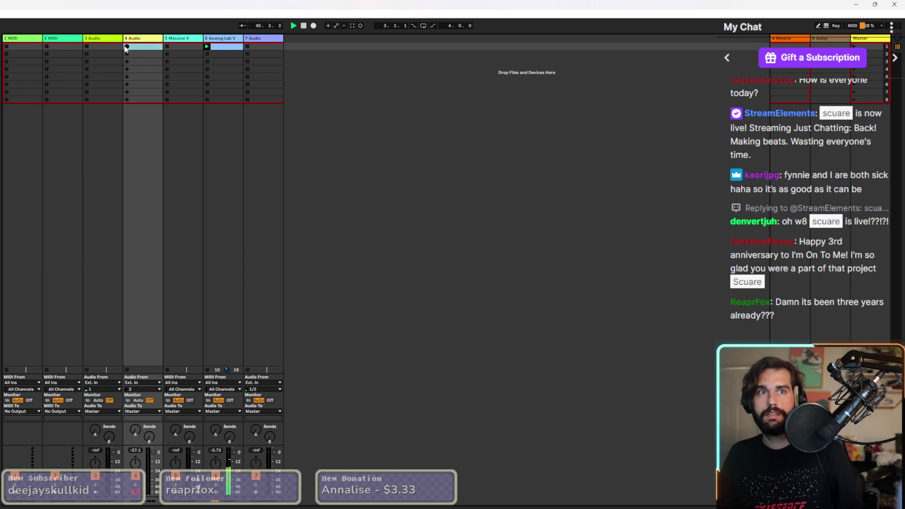
pyautogui.click(126, 47)
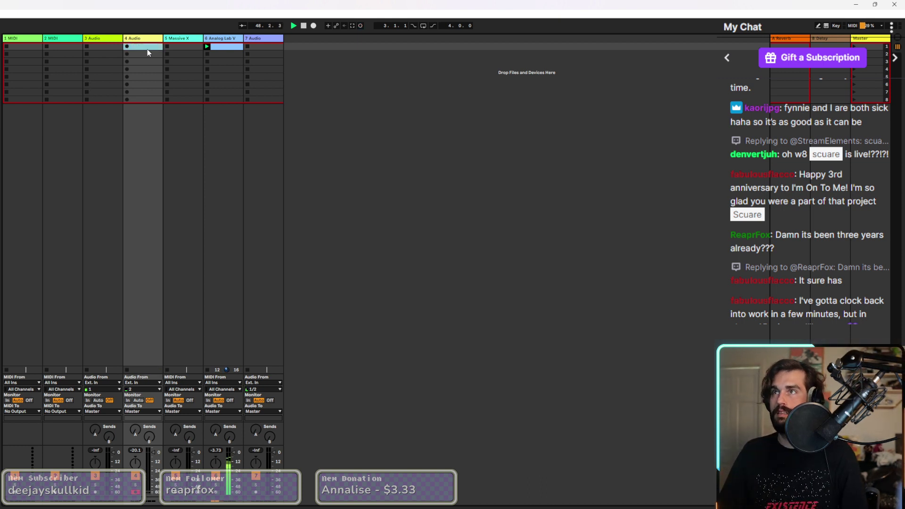
pyautogui.click(126, 46)
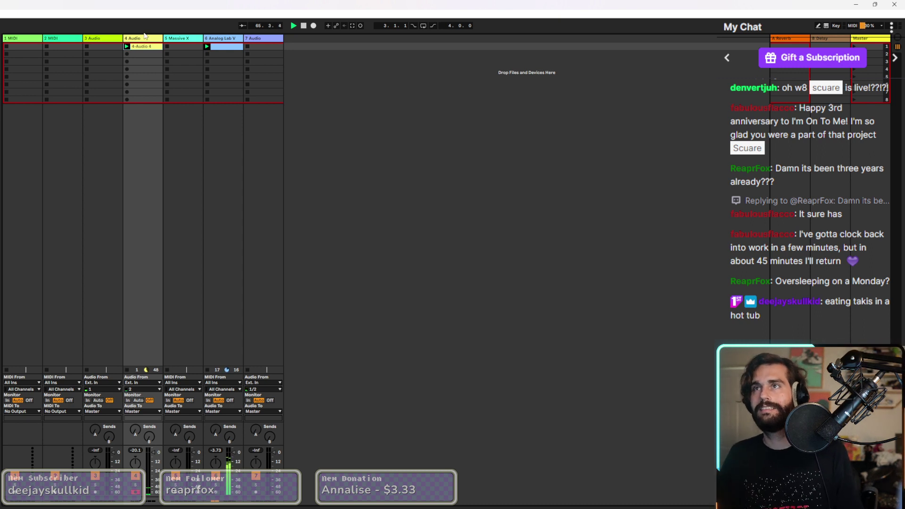
# Set the 3 Audio track's input to channel 2 and record a take in its first slot, stopping its playback at the end.
pyautogui.click(93, 390)
pyautogui.click(99, 398)
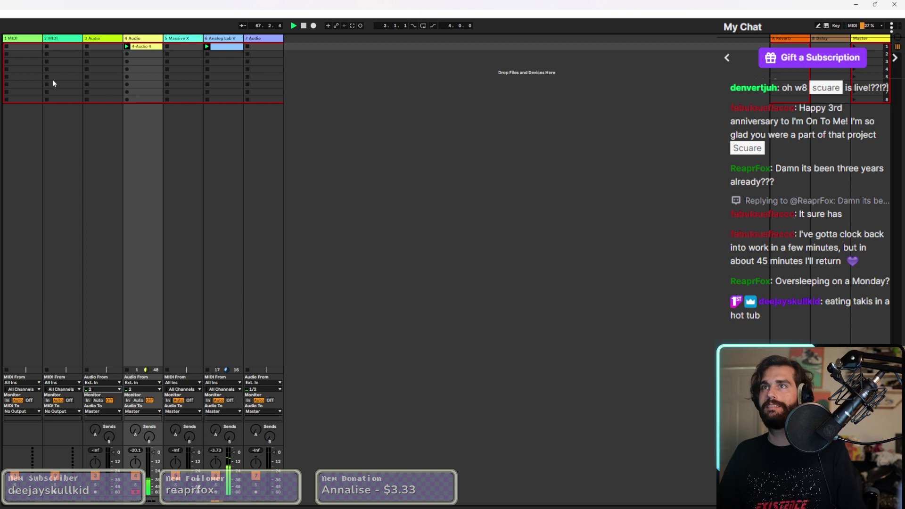
pyautogui.click(91, 47)
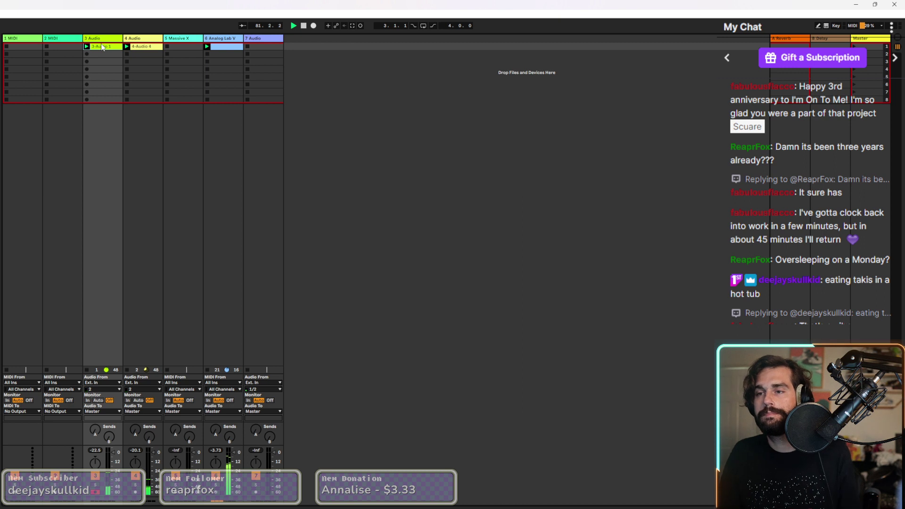
pyautogui.click(86, 368)
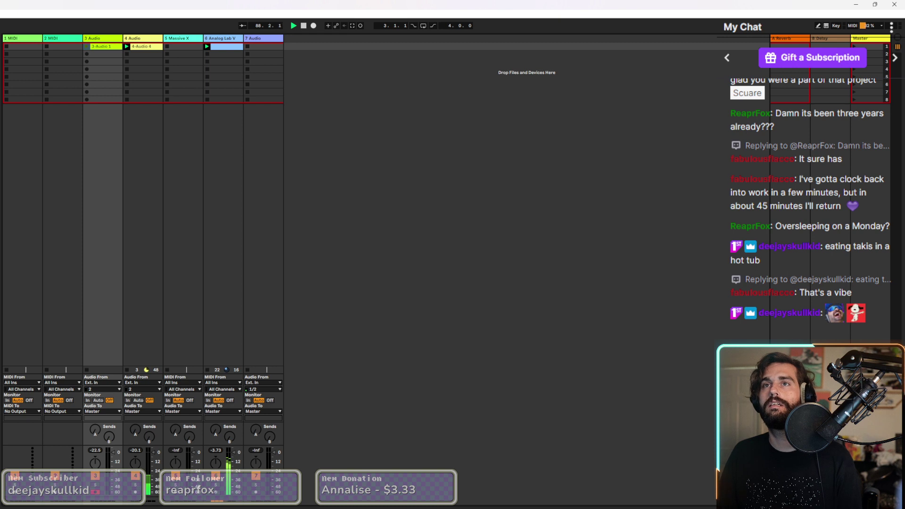
# Select the take on the 4 Audio track and dismiss the SSL Vocalstrip 2 license errors.
pyautogui.click(184, 61)
pyautogui.click(141, 45)
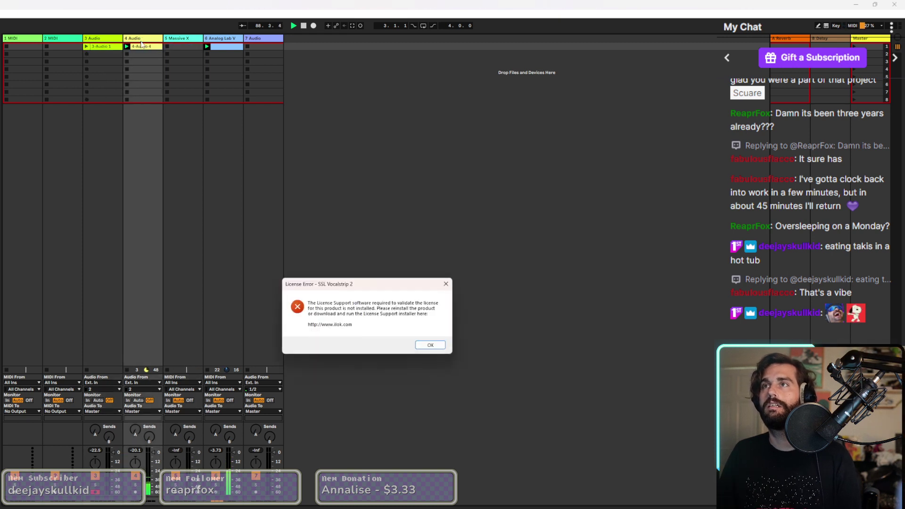
pyautogui.click(432, 346)
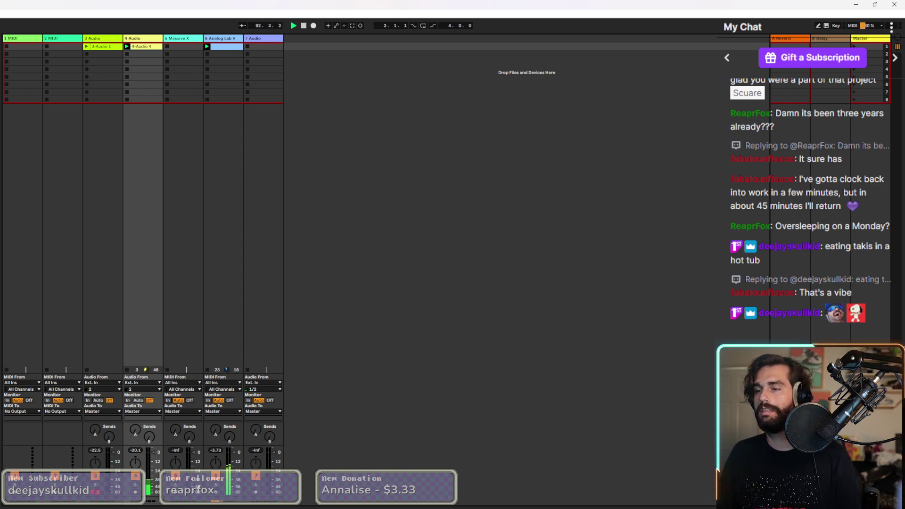
pyautogui.press('super')
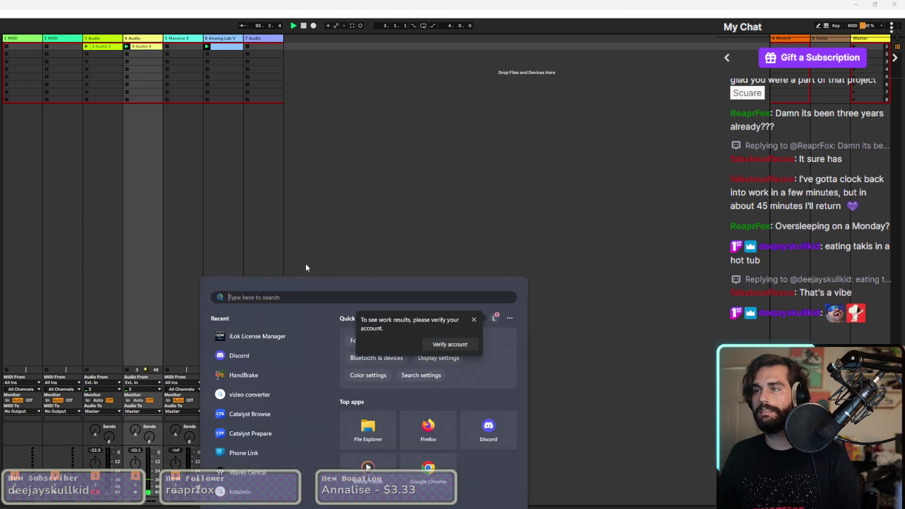
pyautogui.press('Escape')
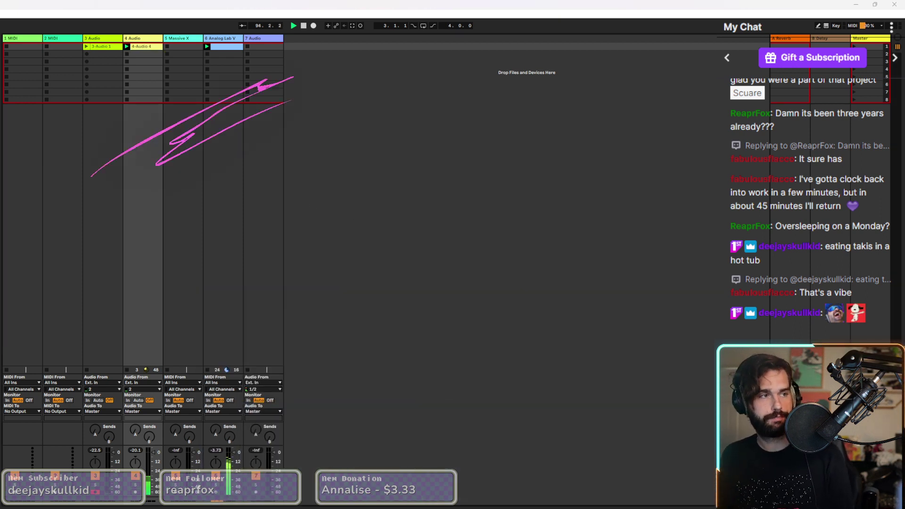
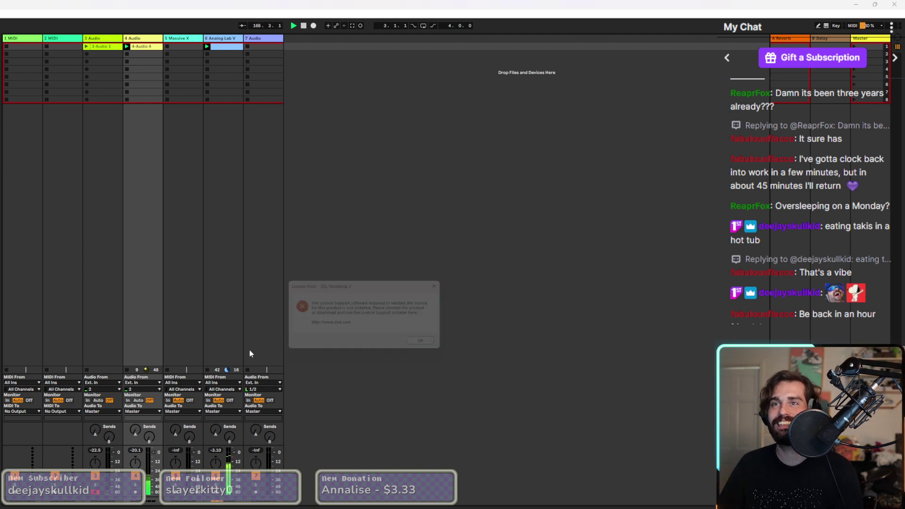
pyautogui.click(428, 346)
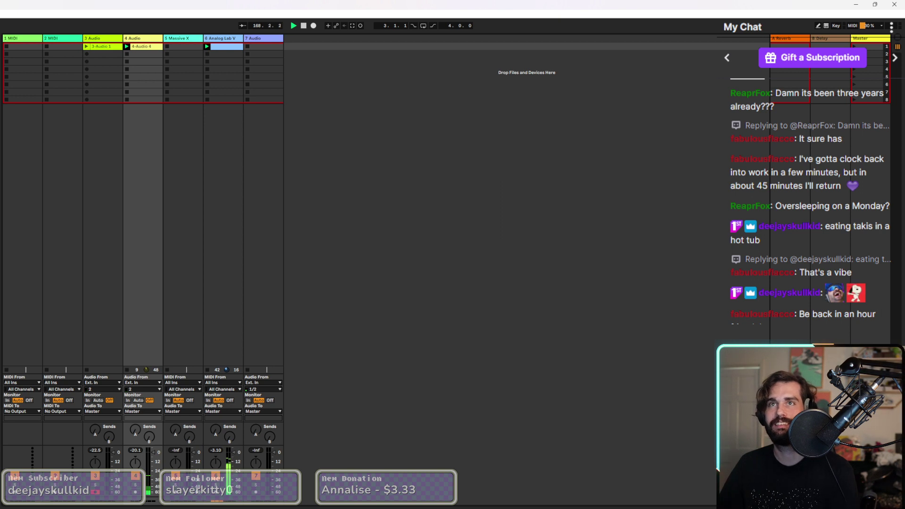
# Rescan the plug-ins in the Preferences and close the Preferences window.
pyautogui.hotkey('ctrl', ',')
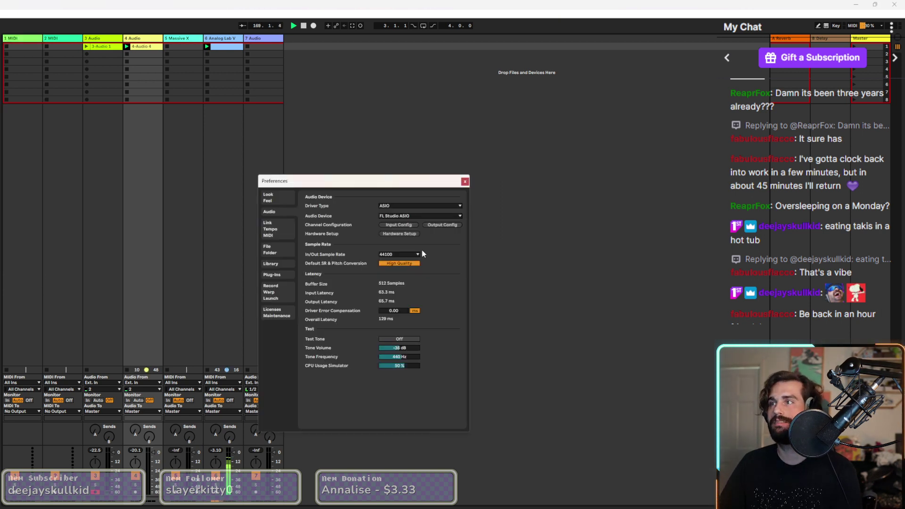
pyautogui.click(275, 276)
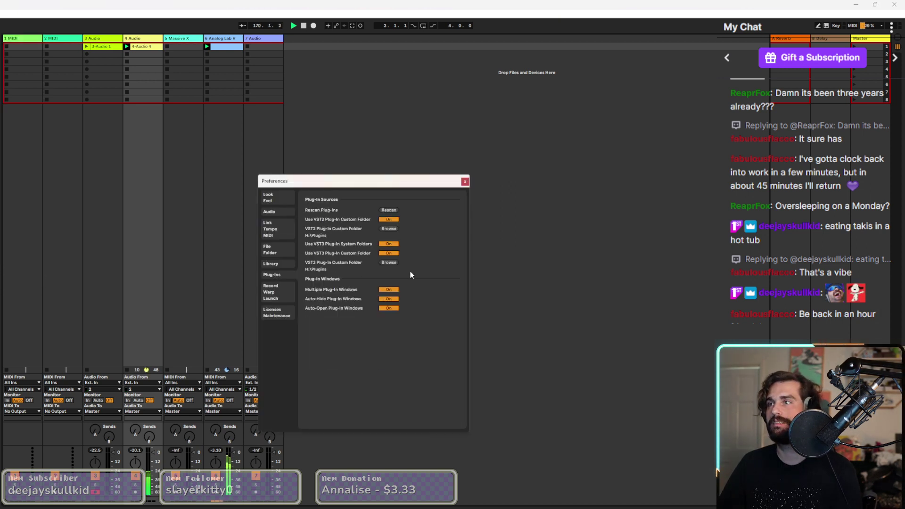
pyautogui.click(390, 210)
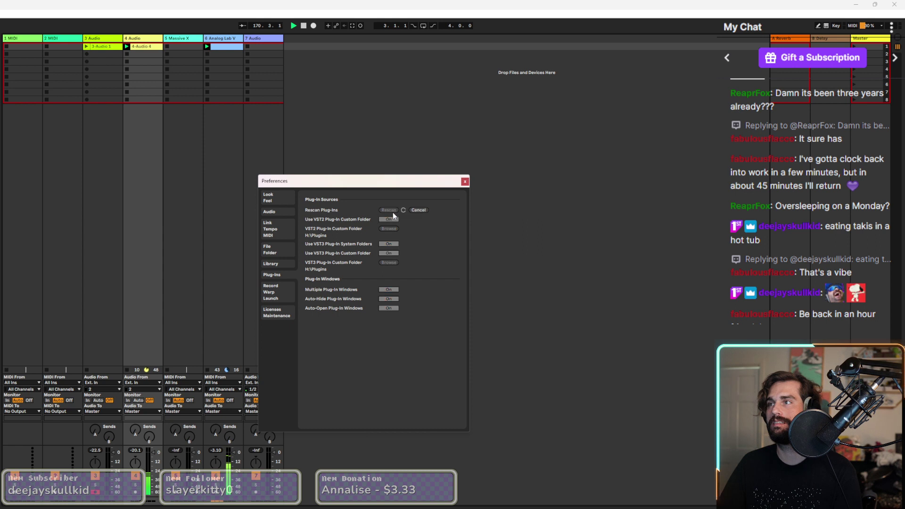
pyautogui.click(465, 181)
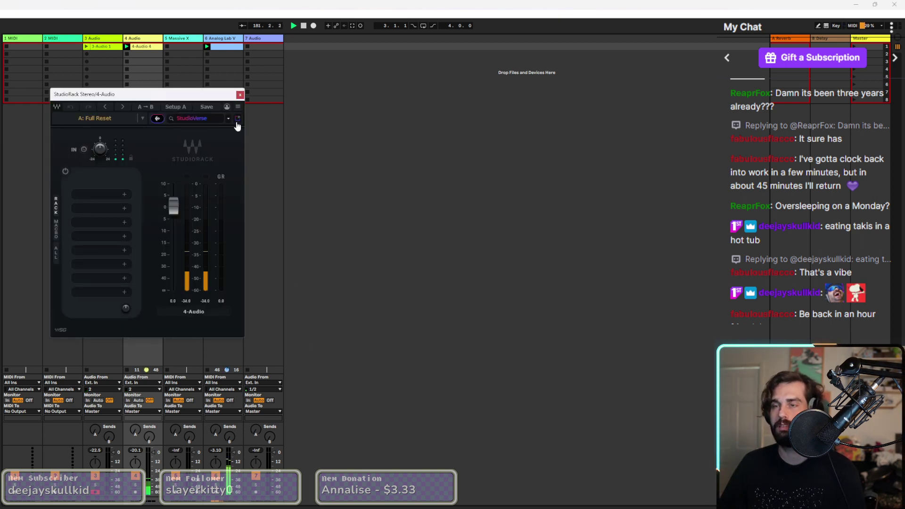
# Search StudioVerse for "beyonce" and load the Beyonce Lead Vocal Chain into StudioRack on 4 Audio, closing its window.
pyautogui.write('beyon')
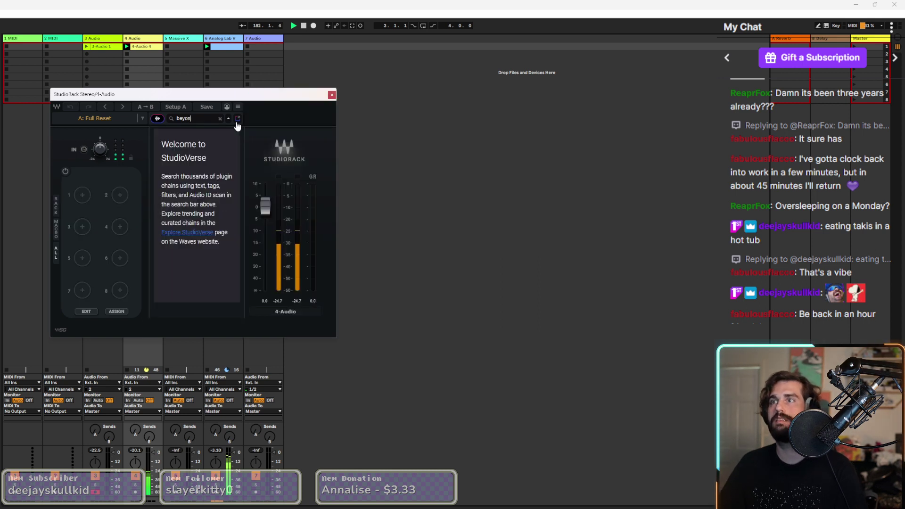
pyautogui.write('ce')
pyautogui.press('Return')
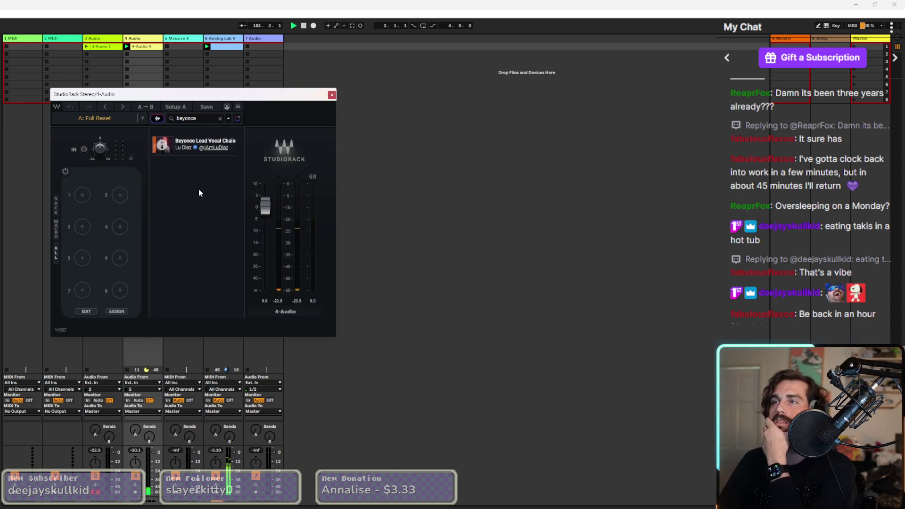
pyautogui.click(172, 148)
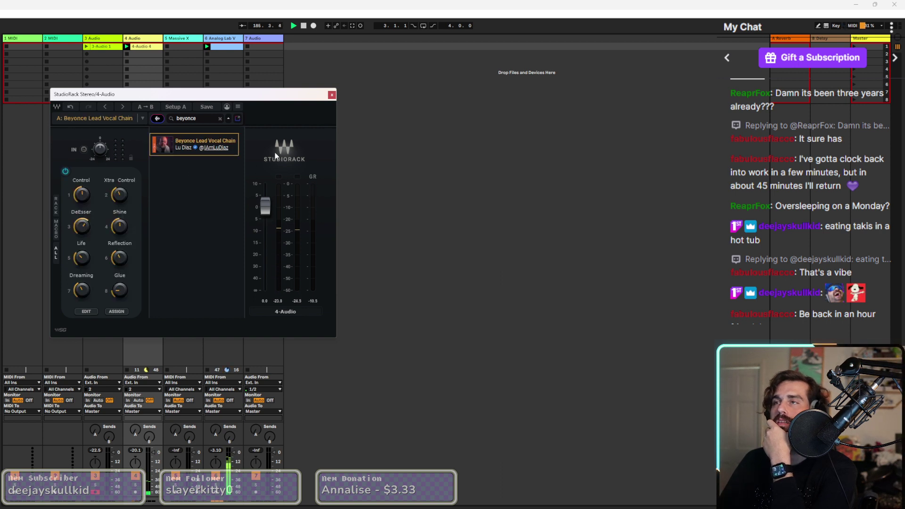
pyautogui.click(332, 95)
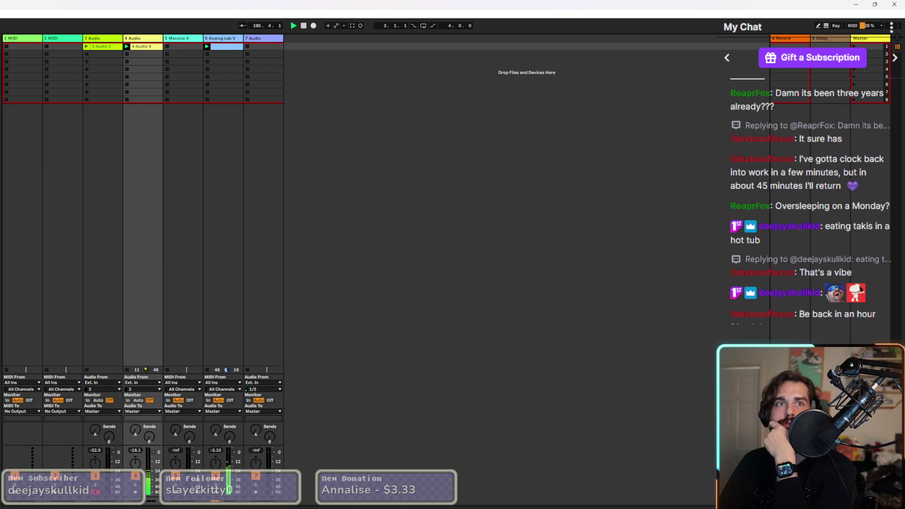
# Set Waves Tune Real-Time on 4 Audio to E-flat Major with speed and note transition both at 0.1 ms.
pyautogui.hotkey('ctrl', 'alt', 'p')
pyautogui.scroll(-2, 226, 307)
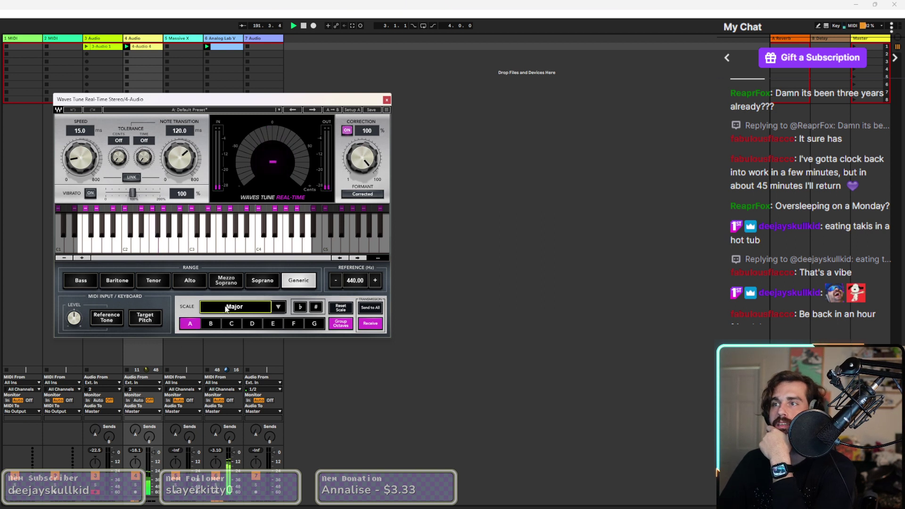
pyautogui.click(268, 324)
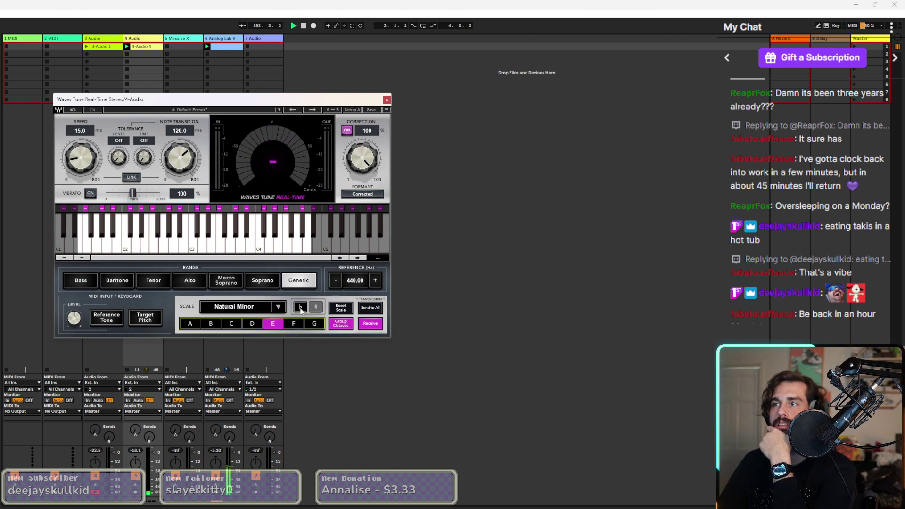
pyautogui.moveTo(180, 158); pyautogui.dragTo(180, 198)
pyautogui.moveTo(80, 158); pyautogui.dragTo(80, 198)
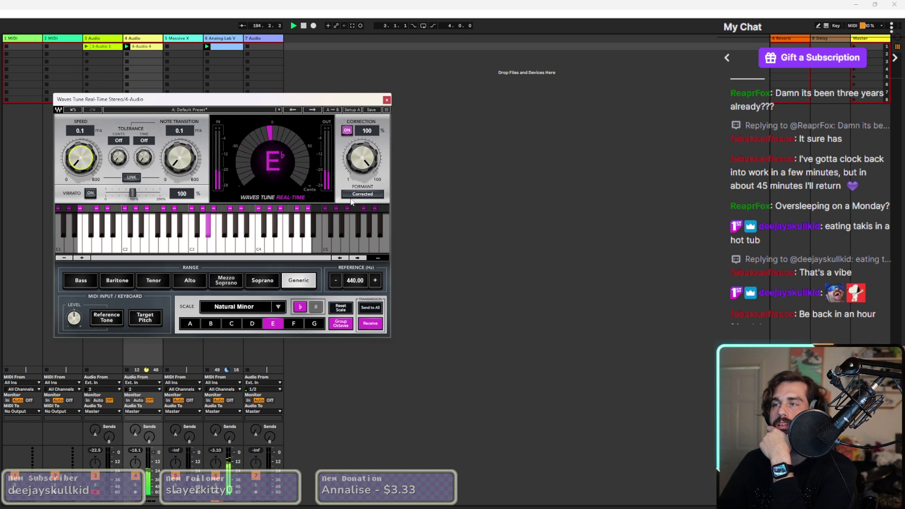
pyautogui.click(278, 307)
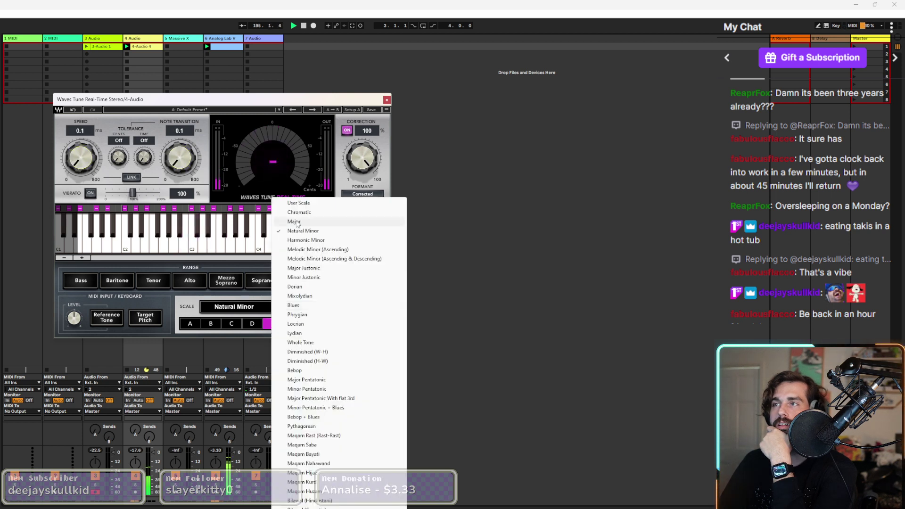
pyautogui.click(330, 213)
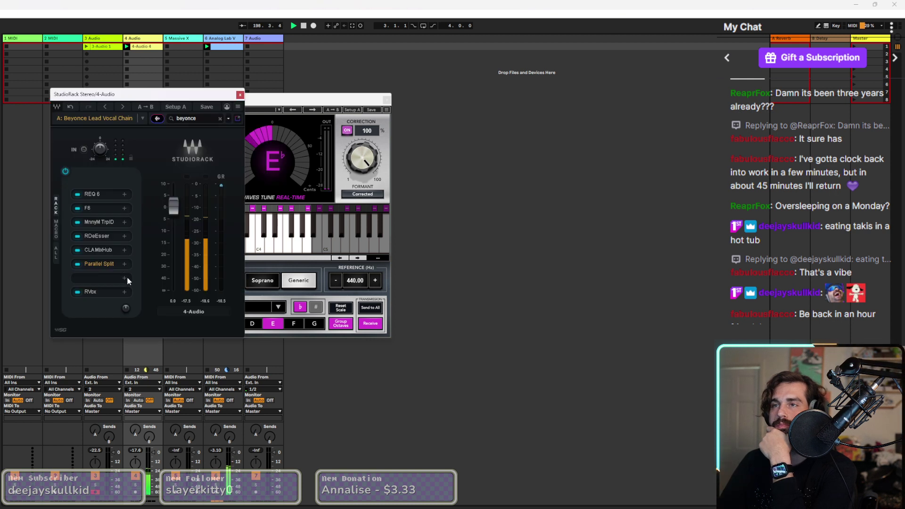
# Raise the StudioRack output fader to about 7.2 and close both plug-in windows on 4 Audio.
pyautogui.moveTo(175, 211); pyautogui.dragTo(174, 193)
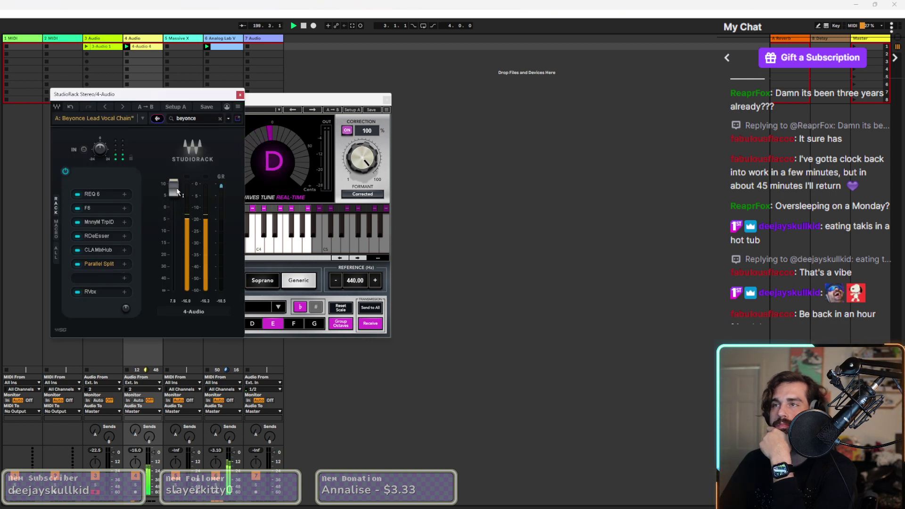
pyautogui.moveTo(171, 182); pyautogui.dragTo(172, 184)
pyautogui.click(240, 94)
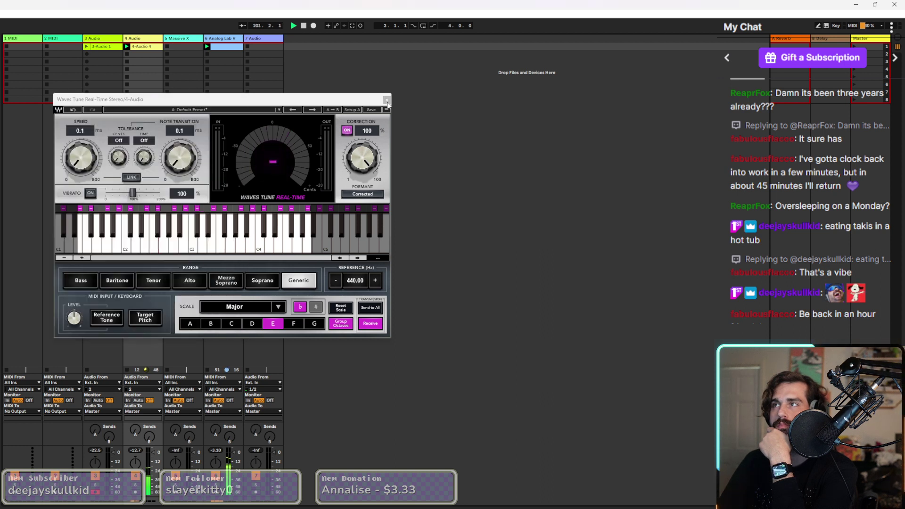
pyautogui.click(387, 99)
# Shorten the 4 Audio clip's loop to eight bars, ending it at bar 9, and hide the clip view.
pyautogui.doubleClick(144, 48)
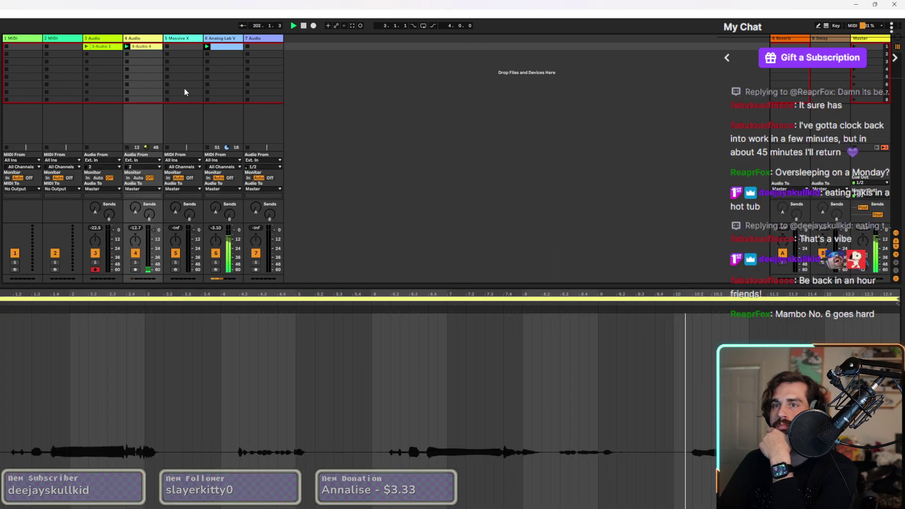
pyautogui.hotkey('ctrl', 'Left')
pyautogui.hotkey('ctrl', 'Left')
pyautogui.hotkey('ctrl', 'Left')
pyautogui.hotkey('ctrl', 'Left')
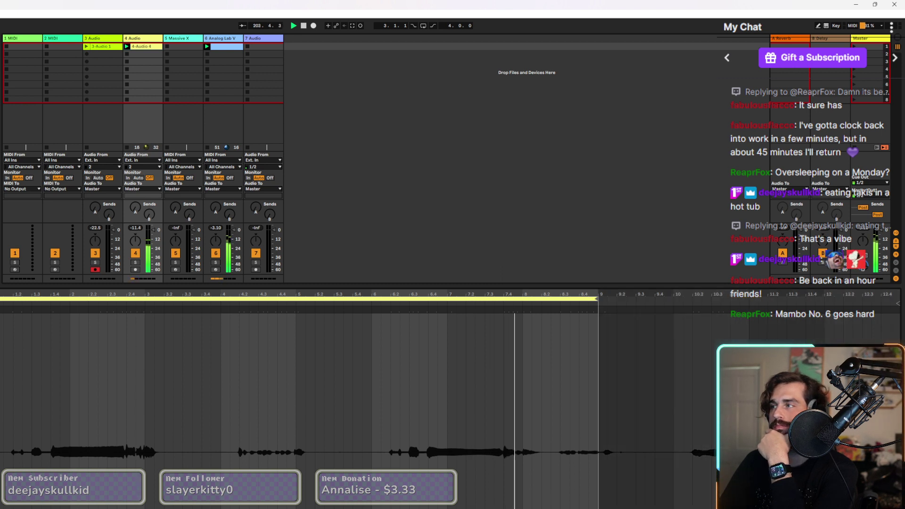
pyautogui.hotkey('ctrl', 'alt', 'l')
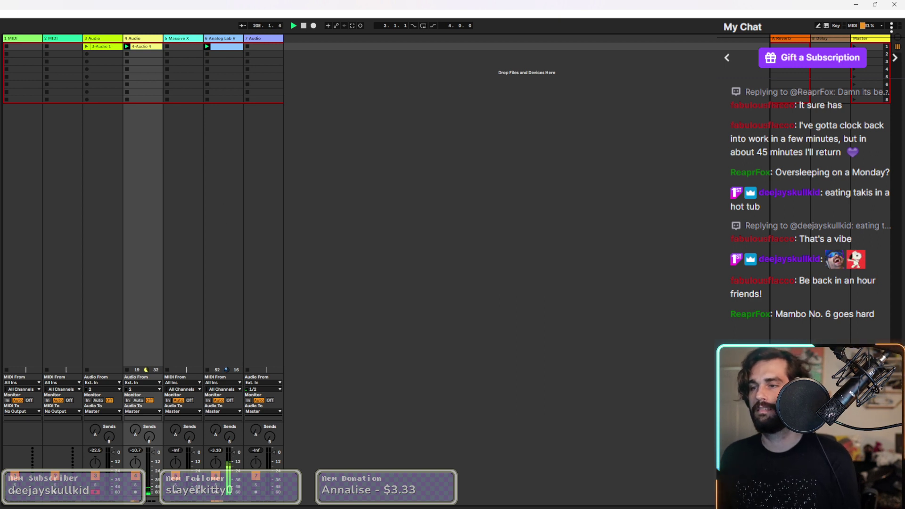
# Adjust the Glue macro of the vocal chain on 4 Audio and raise the StudioRack output to about 8.6.
pyautogui.hotkey('ctrl', 'alt', 'p')
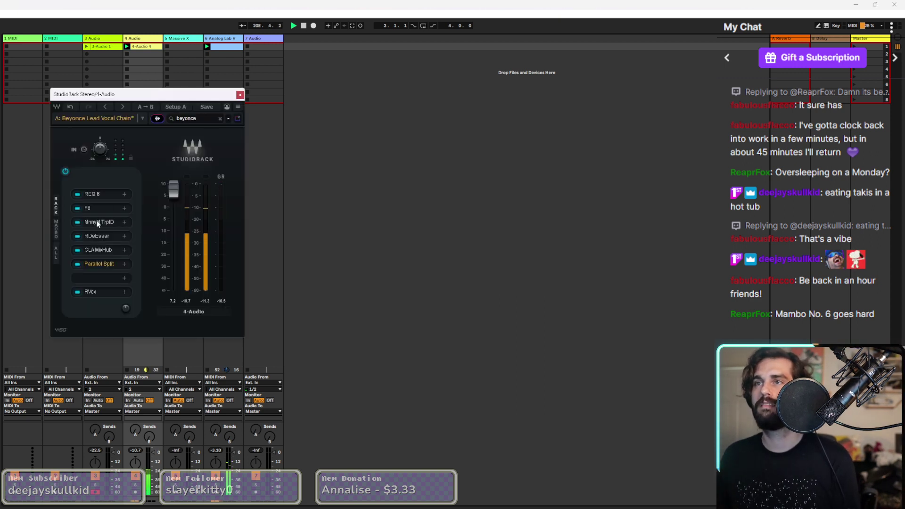
pyautogui.click(57, 231)
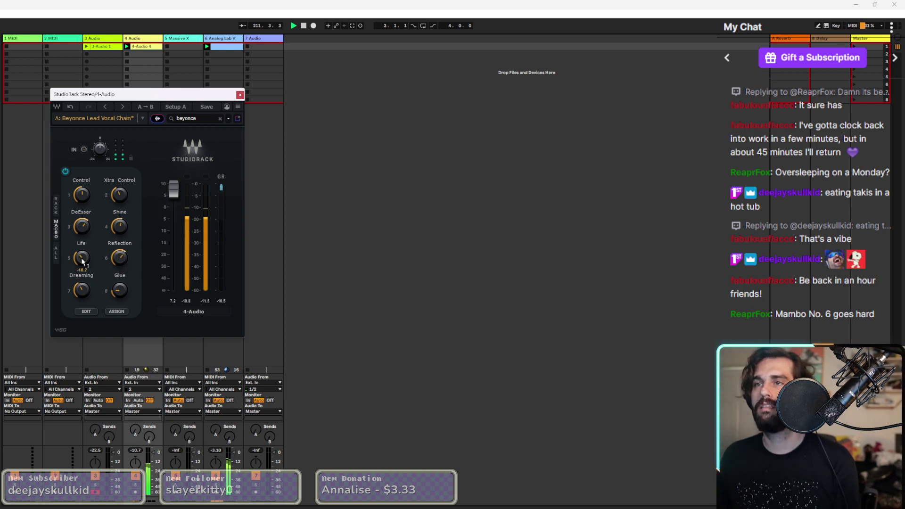
pyautogui.moveTo(121, 290); pyautogui.dragTo(120, 278)
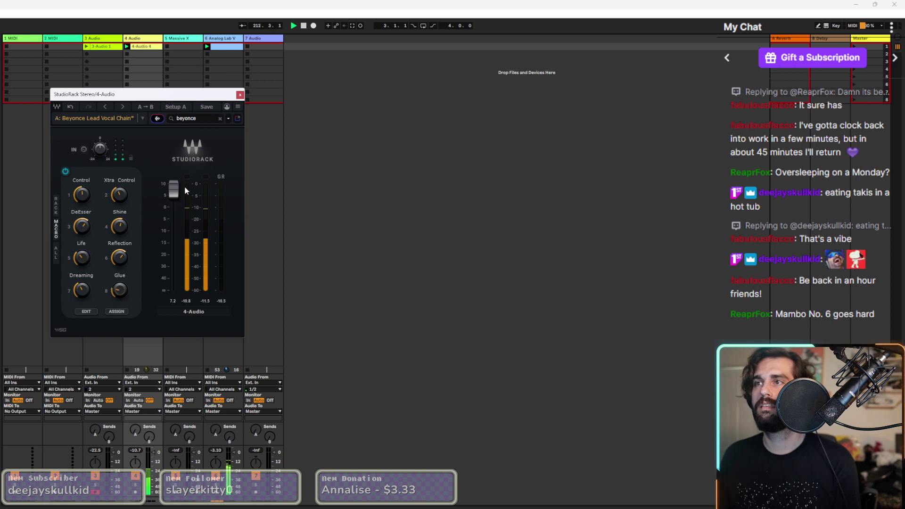
pyautogui.moveTo(172, 184); pyautogui.dragTo(173, 178)
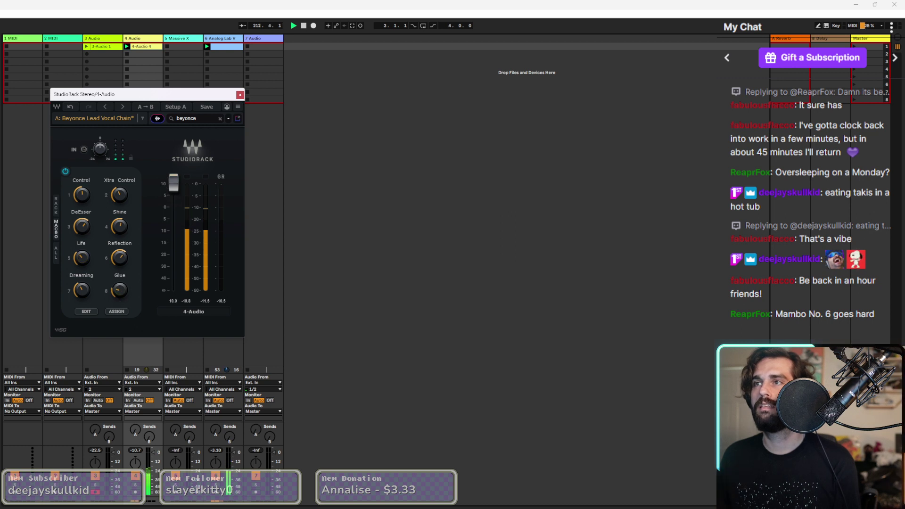
pyautogui.click(240, 96)
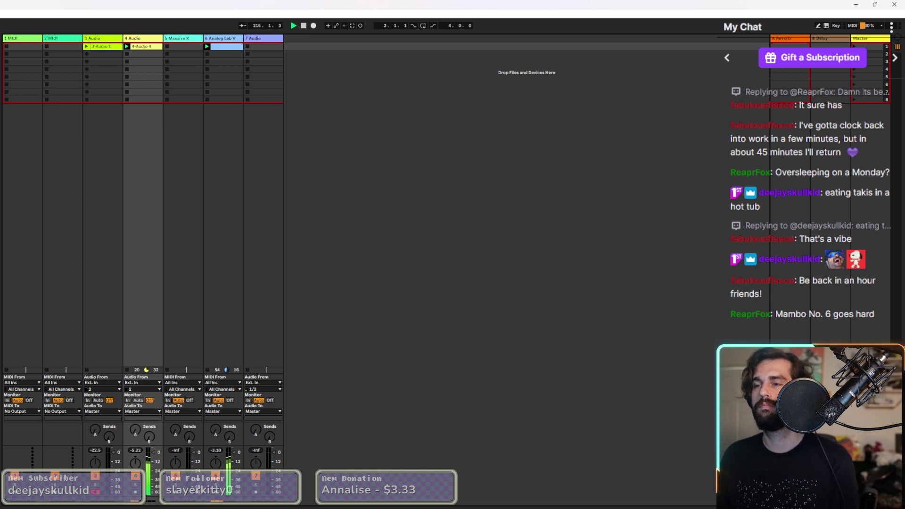
pyautogui.hotkey('ctrl', 'alt', 'p')
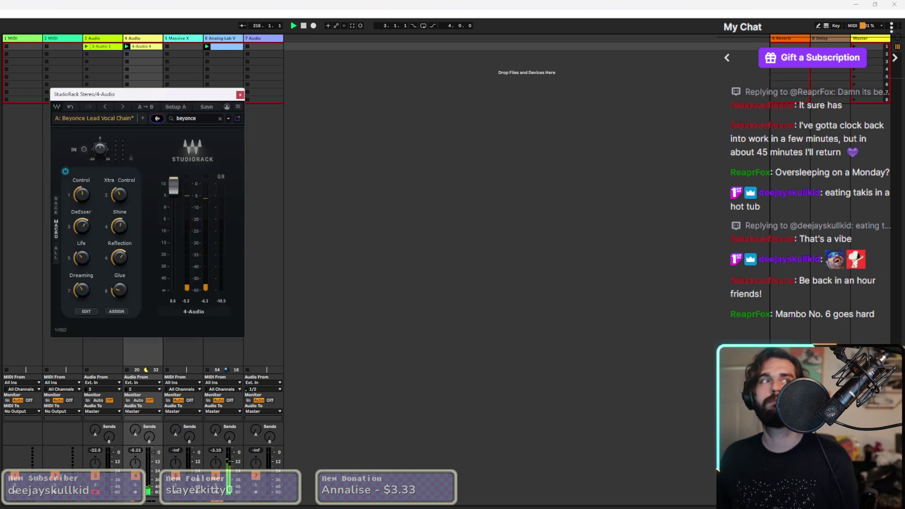
pyautogui.click(240, 95)
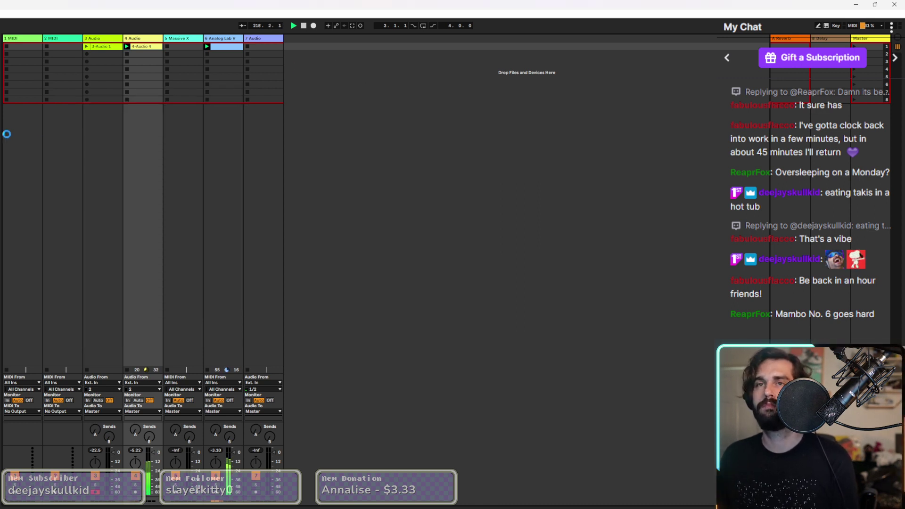
# Examine the Drum Rack clip's pattern, selecting the 808 row's notes and the closed hi-hat row's notes in turn.
pyautogui.press('Return')
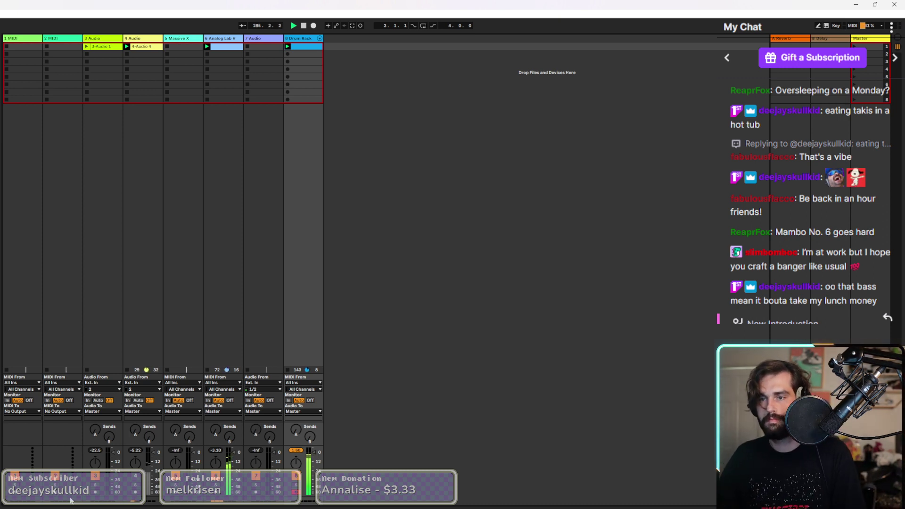
pyautogui.doubleClick(318, 51)
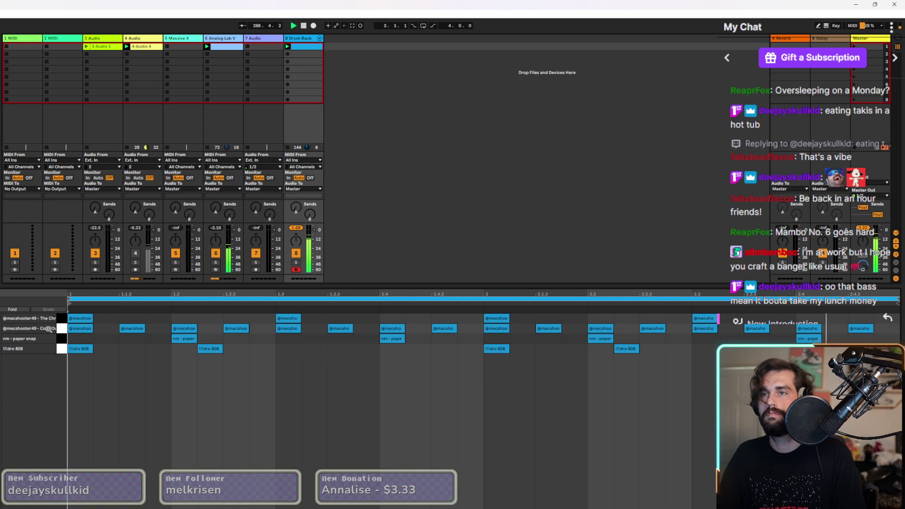
pyautogui.click(65, 352)
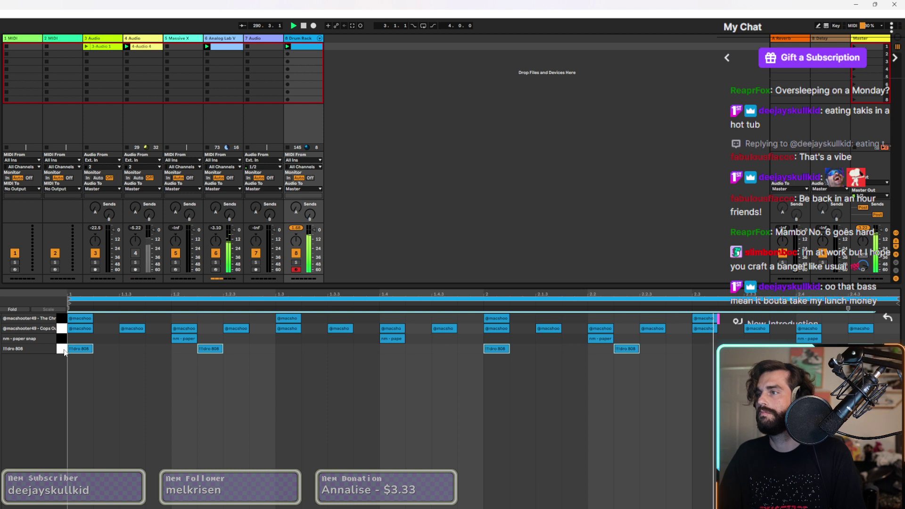
pyautogui.click(61, 330)
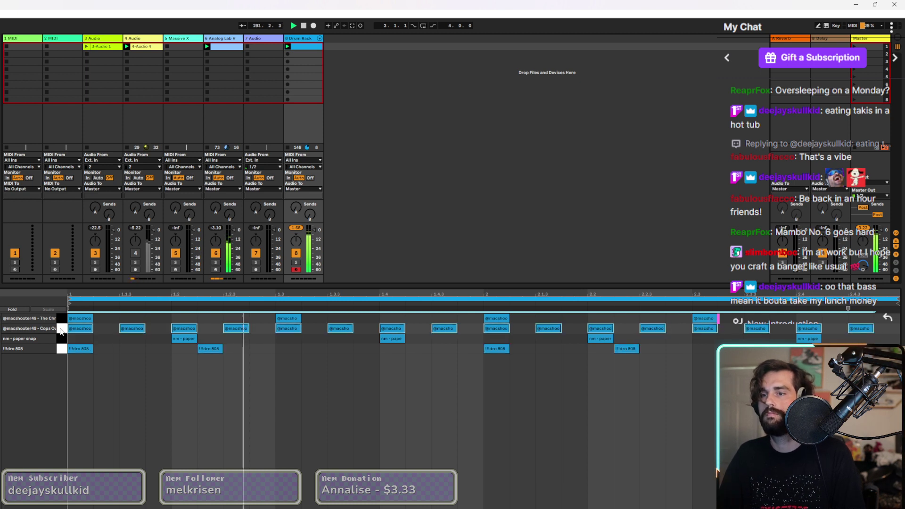
# Add breakpoints at 1.2 and 1.4 to the Drum Rack clip's envelope, keeping the line nearly level.
pyautogui.hotkey('ctrl', 'a')
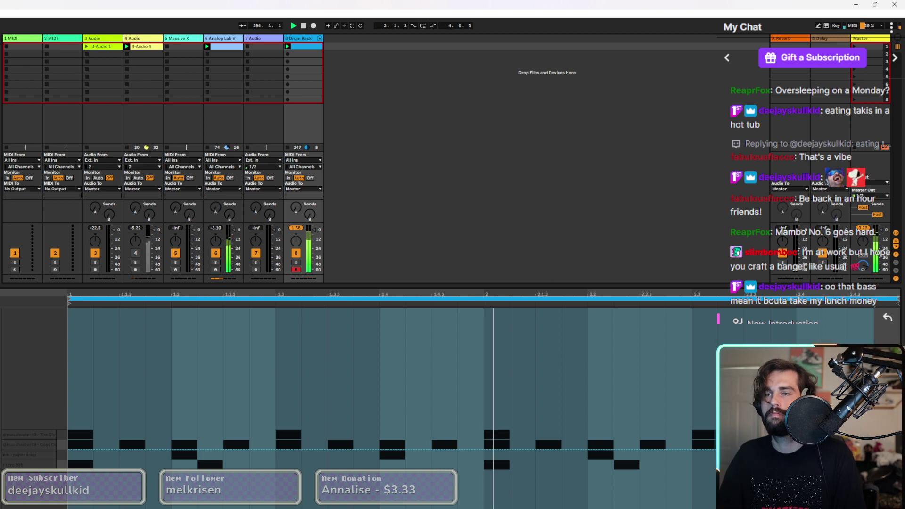
pyautogui.click(177, 453)
pyautogui.moveTo(177, 453); pyautogui.dragTo(736, 491)
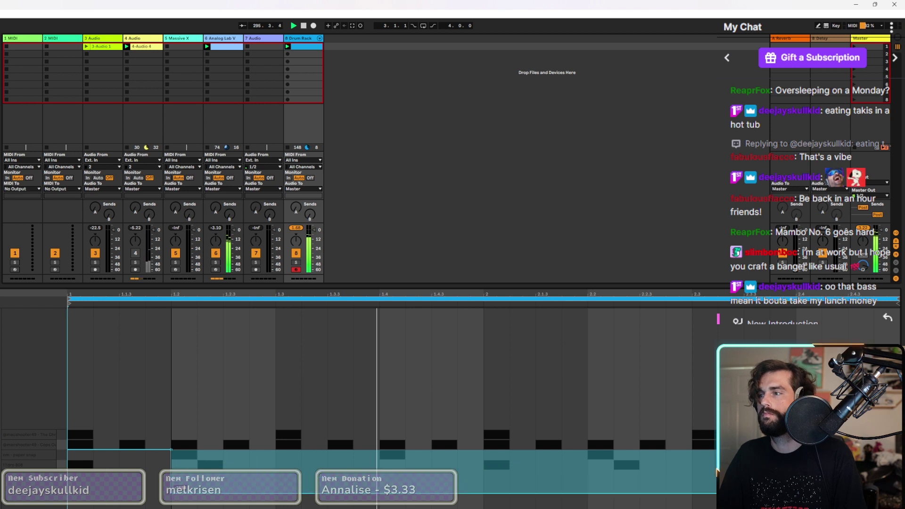
pyautogui.moveTo(171, 491); pyautogui.dragTo(379, 451)
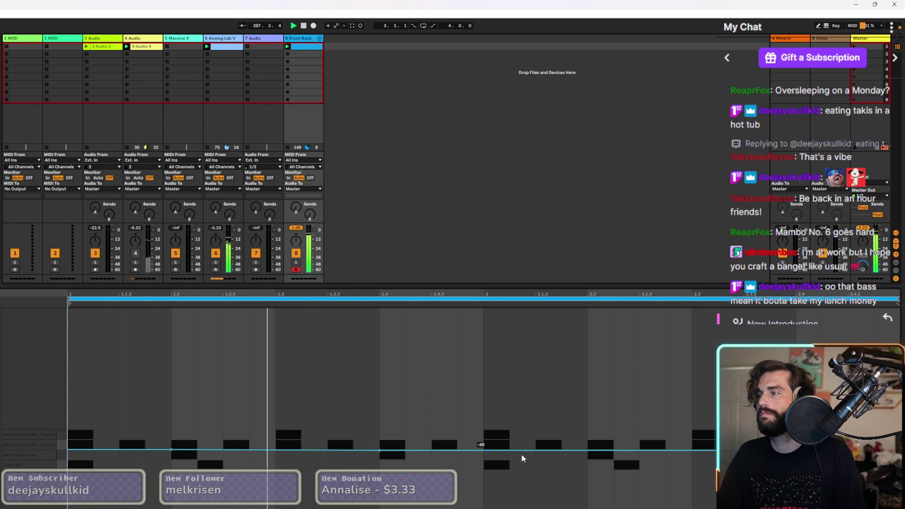
# Try to ramp the clip envelope down from 1.4 to about -2750 at 2.2, and undo the change.
pyautogui.moveTo(587, 451); pyautogui.dragTo(587, 498)
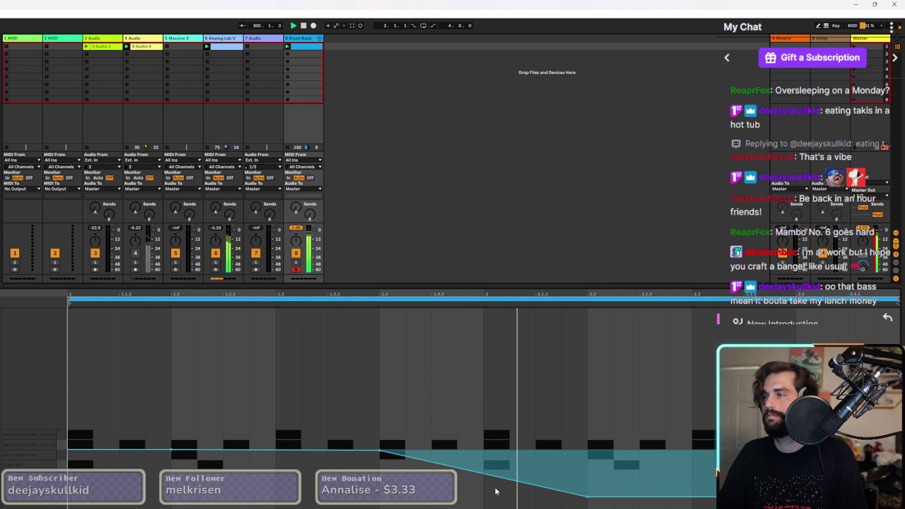
pyautogui.moveTo(539, 491); pyautogui.dragTo(536, 495)
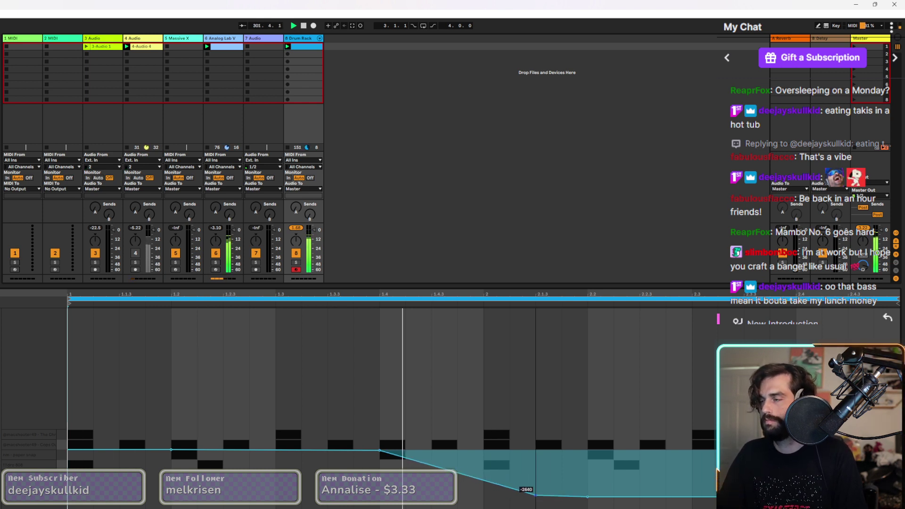
pyautogui.moveTo(536, 497); pyautogui.dragTo(544, 497)
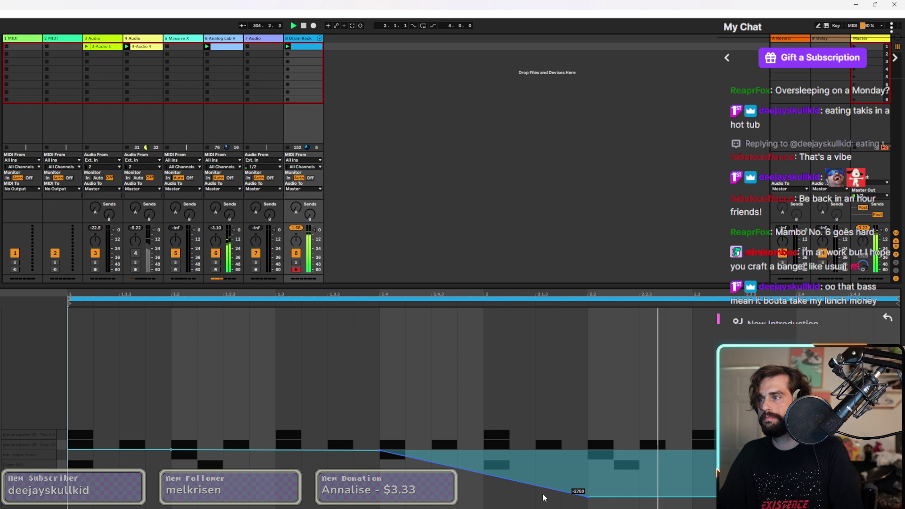
pyautogui.hotkey('ctrl', 'z')
# Double the Drum Rack clip to four bars and drop its envelope to about -2210 from bar 3 onward.
pyautogui.press('-')
pyautogui.moveTo(484, 455); pyautogui.dragTo(535, 482)
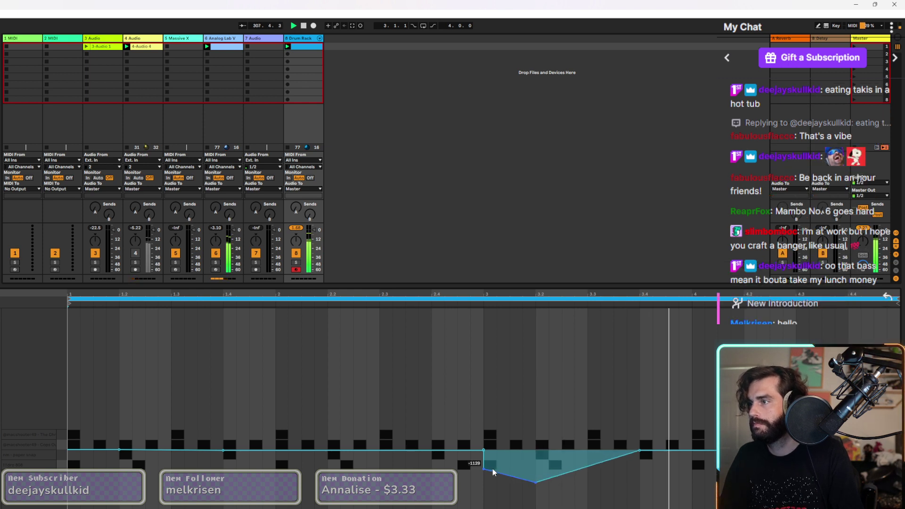
pyautogui.moveTo(485, 469)
pyautogui.mouseDown()
pyautogui.moveTo(471, 481)
pyautogui.moveTo(485, 482)
pyautogui.mouseUp()
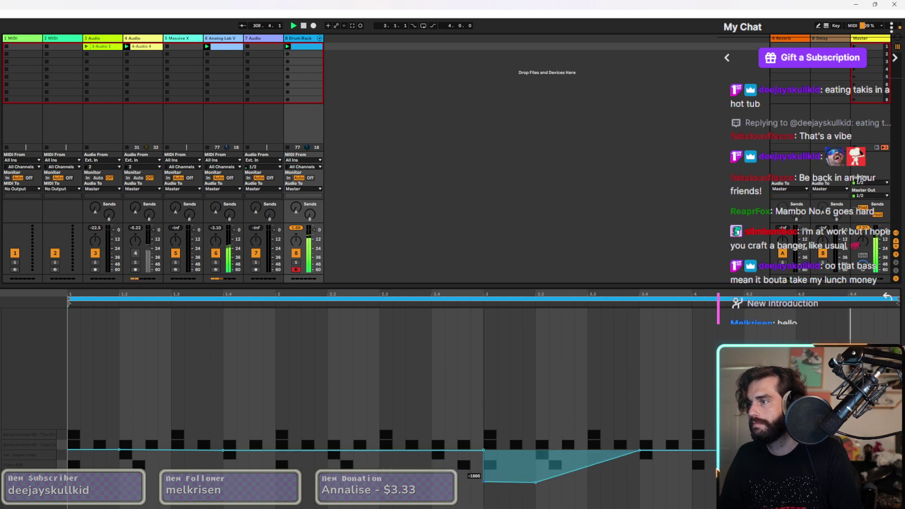
pyautogui.moveTo(645, 457); pyautogui.dragTo(641, 485)
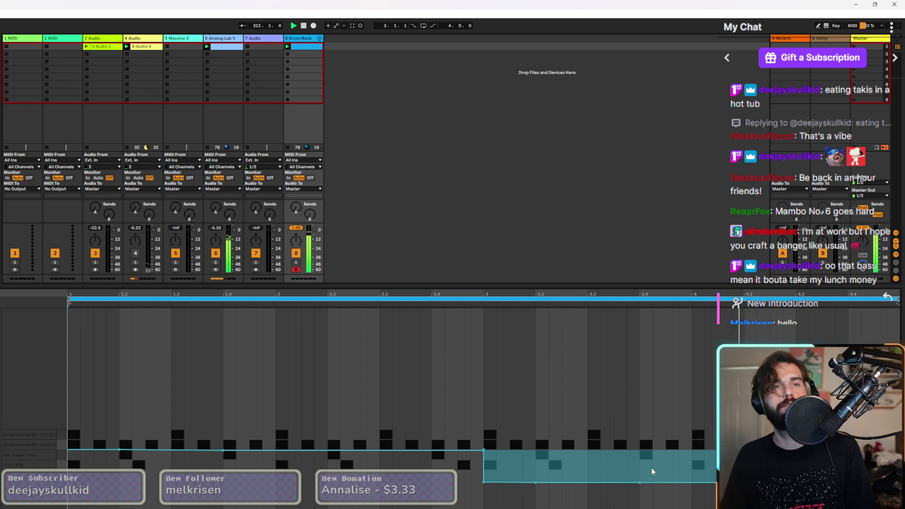
pyautogui.moveTo(640, 482); pyautogui.dragTo(639, 490)
pyautogui.moveTo(536, 482); pyautogui.dragTo(486, 490)
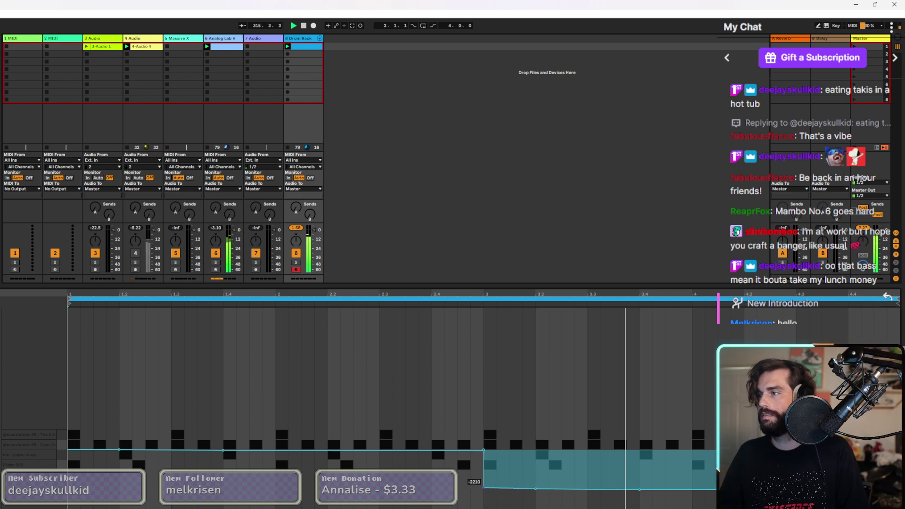
# Reshape the Drum Rack clip envelope's drop into a short ramp from bar 3 to about 3.1.3, and lower the level after it.
pyautogui.moveTo(539, 491); pyautogui.dragTo(485, 491)
pyautogui.click(484, 488)
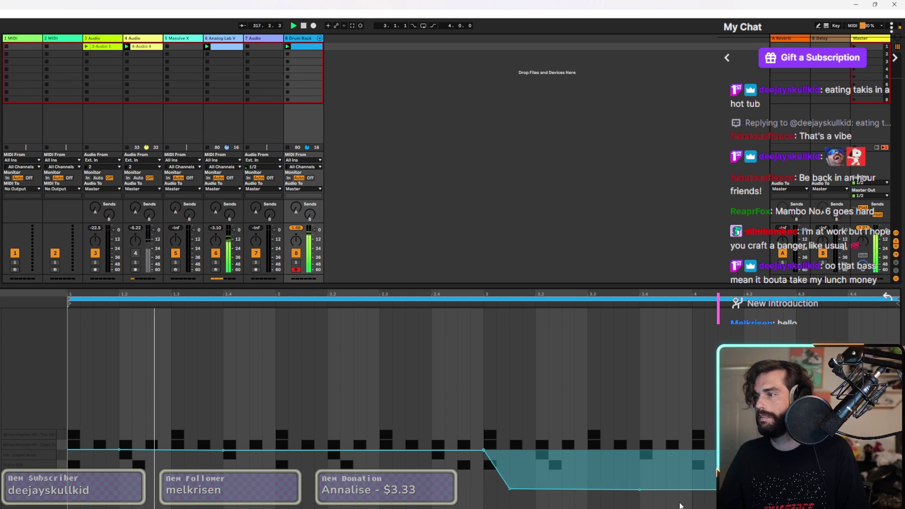
pyautogui.moveTo(640, 491); pyautogui.dragTo(639, 498)
pyautogui.moveTo(510, 489); pyautogui.dragTo(512, 500)
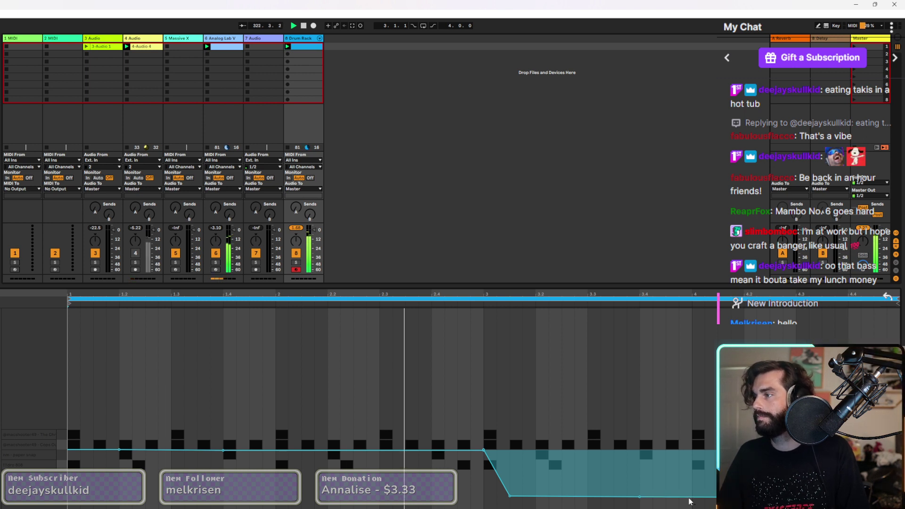
pyautogui.moveTo(513, 500)
pyautogui.moveTo(513, 500); pyautogui.dragTo(513, 503)
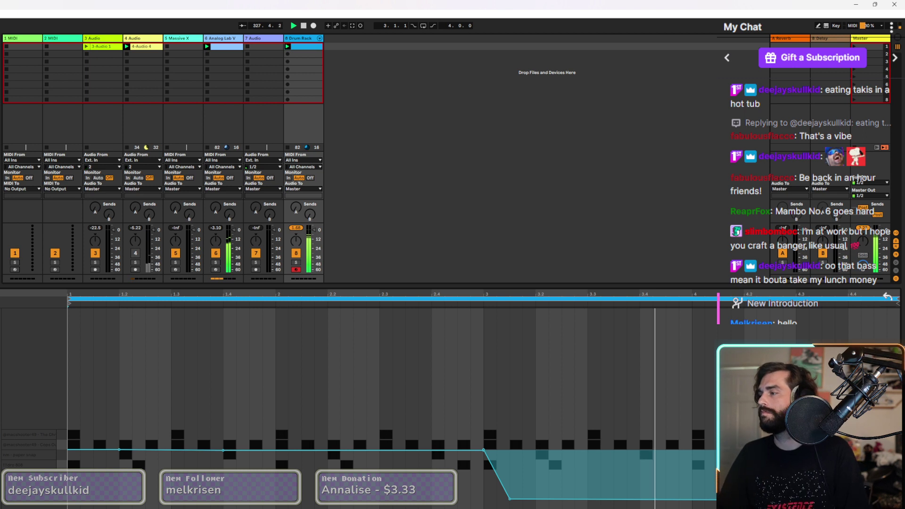
# Unmute track 4 to audition its audio take against the beat.
pyautogui.hotkey('ctrl', 'alt', 'l')
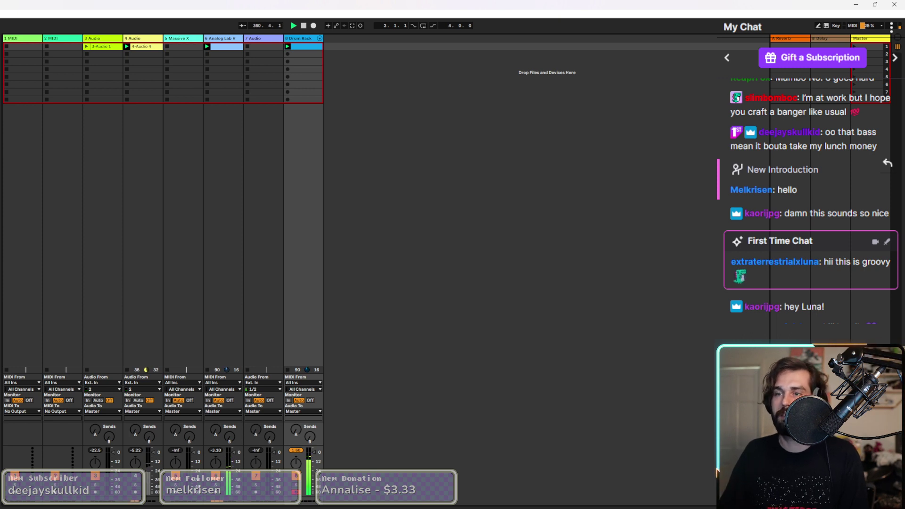
pyautogui.hotkey('ctrl', 'alt', 'l')
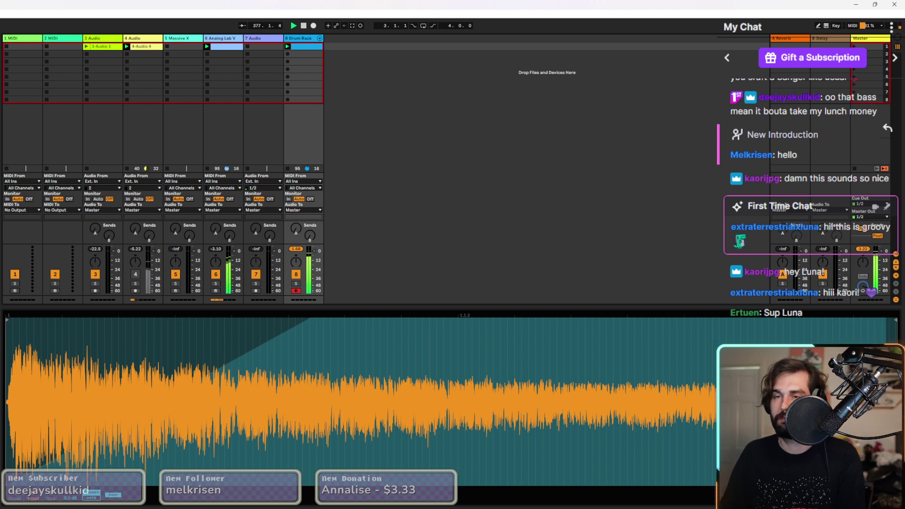
pyautogui.click(136, 275)
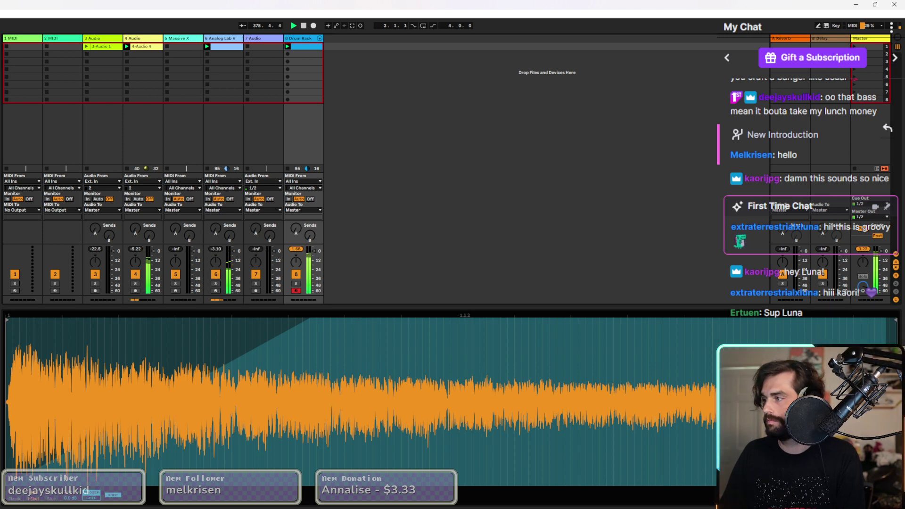
pyautogui.hotkey('shift', 'Tab')
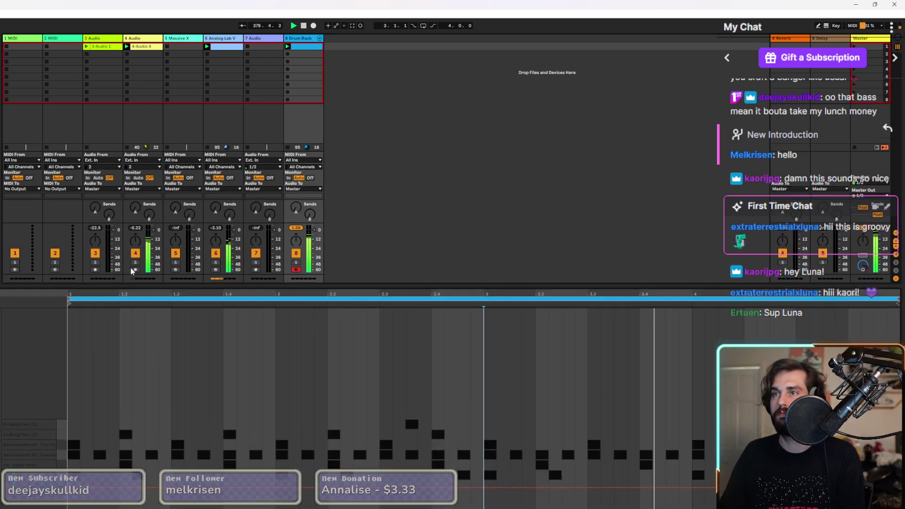
# Launch track 3's audio clip alongside the beat and raise the track's volume to -10.0.
pyautogui.click(87, 48)
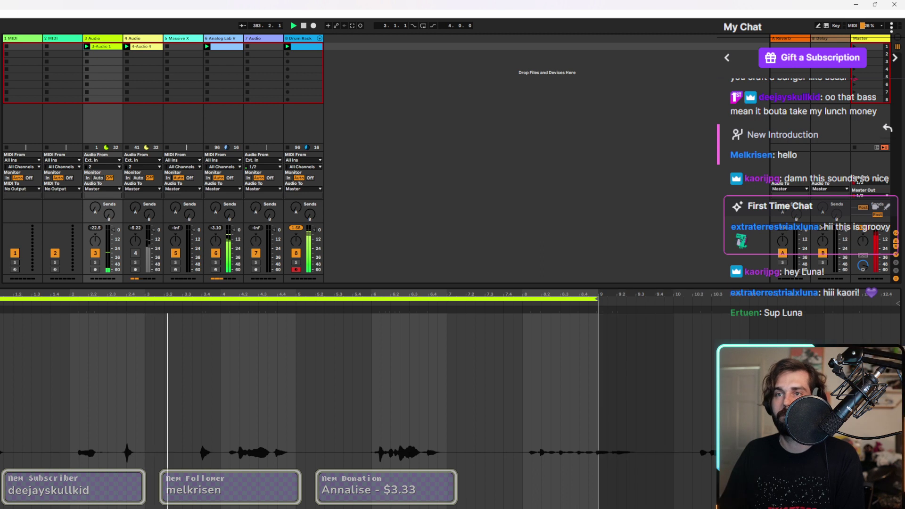
pyautogui.click(149, 38)
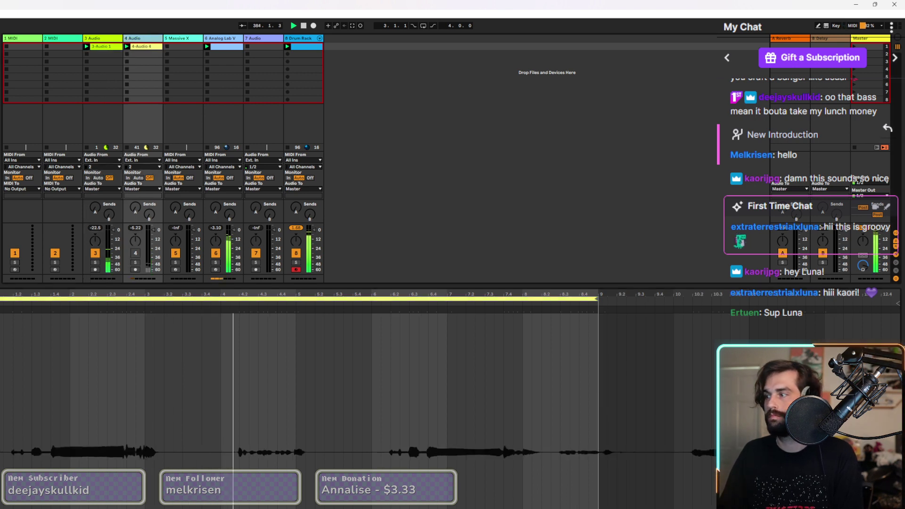
pyautogui.hotkey('ctrl', 'alt', 'l')
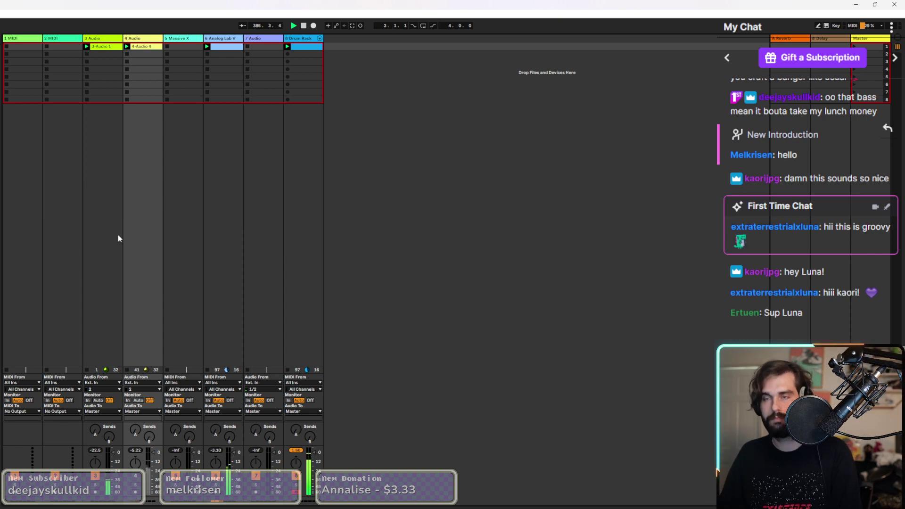
pyautogui.click(105, 37)
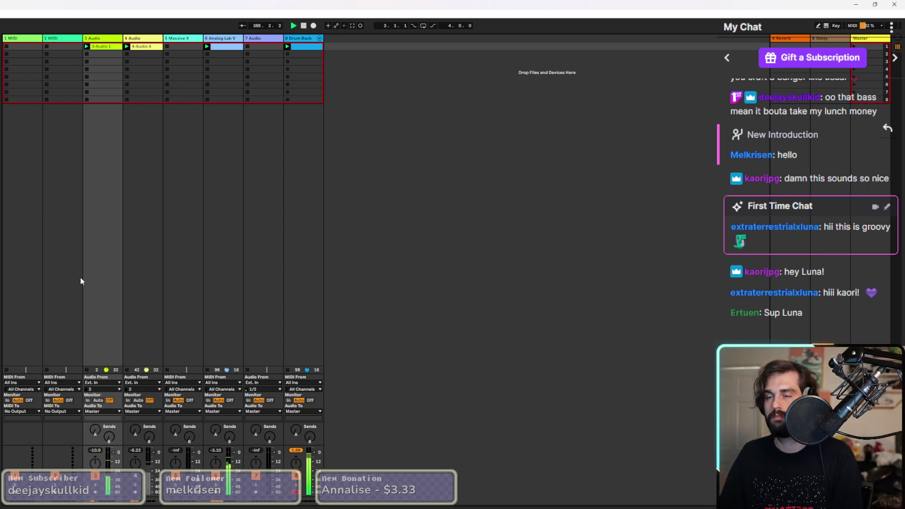
# Audition track 3's audio clip with its loop starting at bars 5, 4 and 3 in turn.
pyautogui.doubleClick(109, 47)
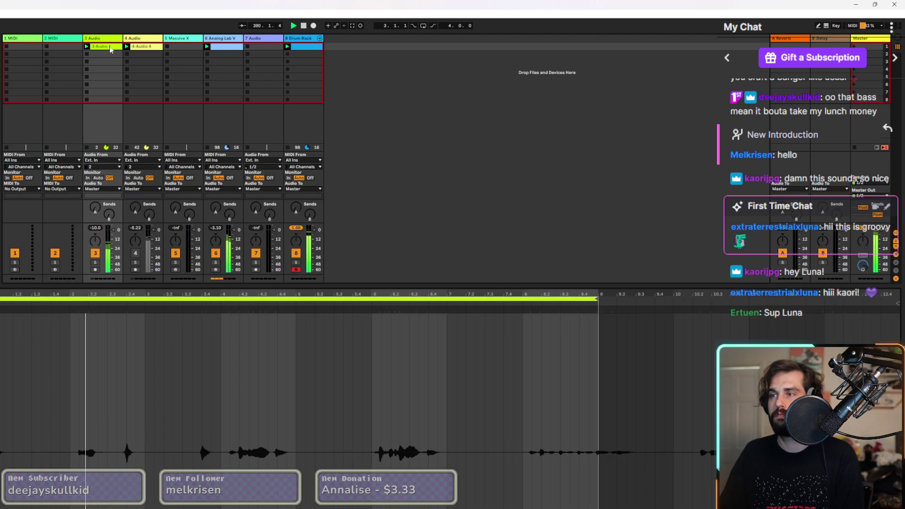
pyautogui.moveTo(29, 299); pyautogui.dragTo(330, 318)
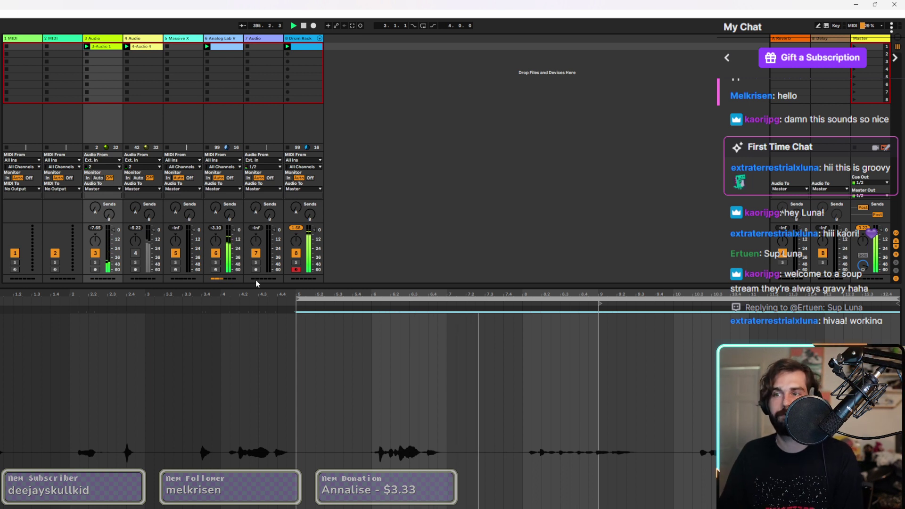
pyautogui.moveTo(302, 300); pyautogui.dragTo(257, 311)
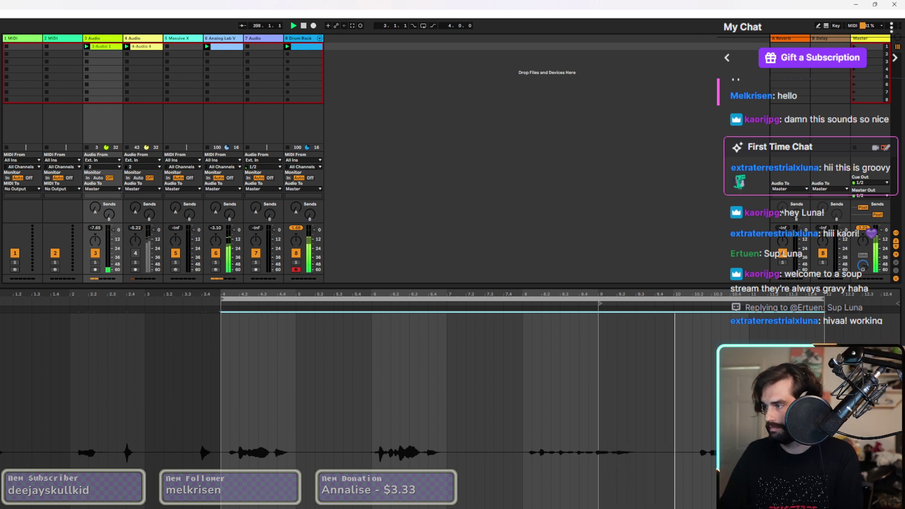
pyautogui.hotkey('ctrl', 'alt', 'l')
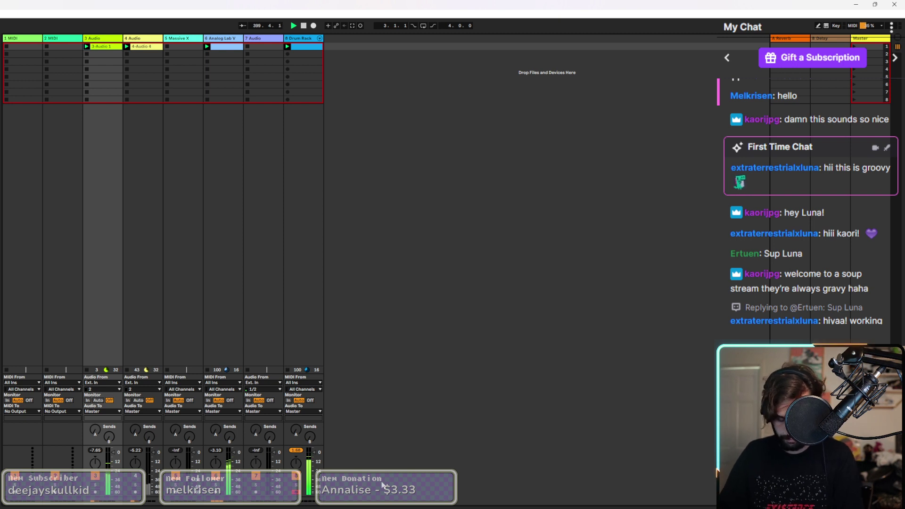
pyautogui.hotkey('ctrl', 'alt', 'l')
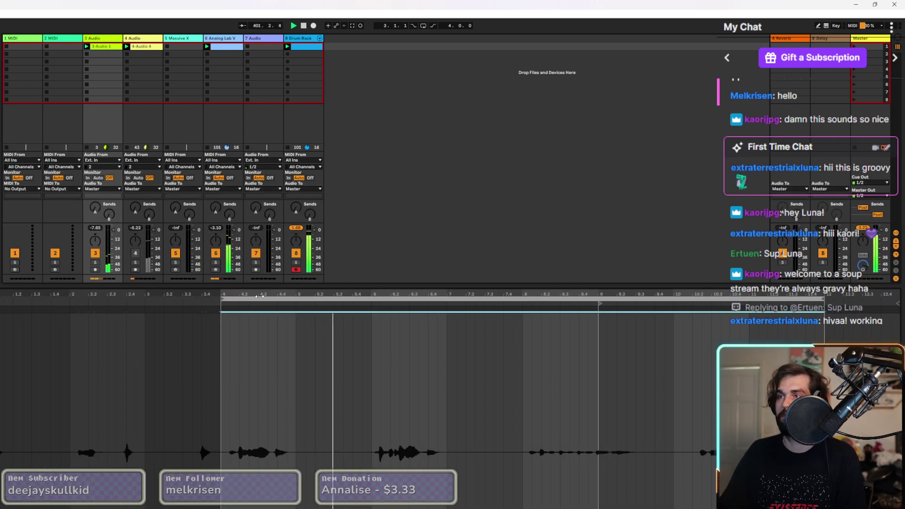
pyautogui.moveTo(258, 296); pyautogui.dragTo(186, 302)
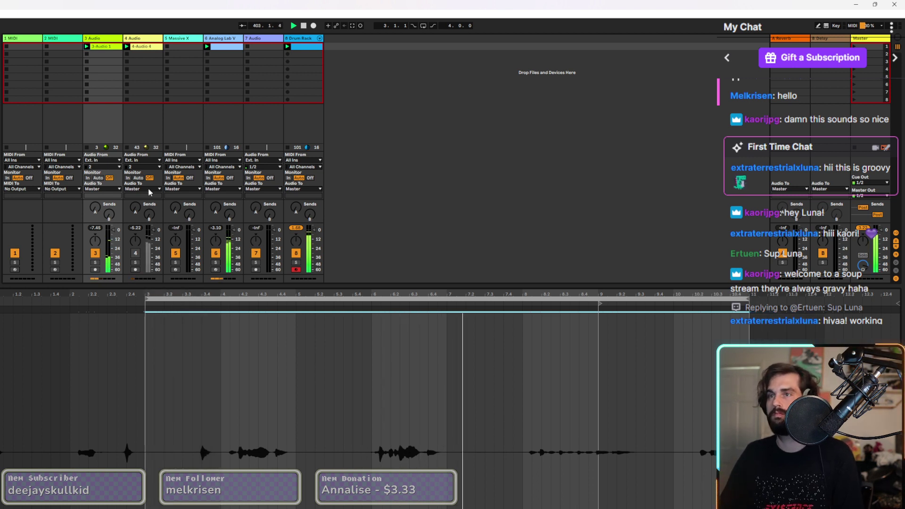
pyautogui.hotkey('ctrl', 'l')
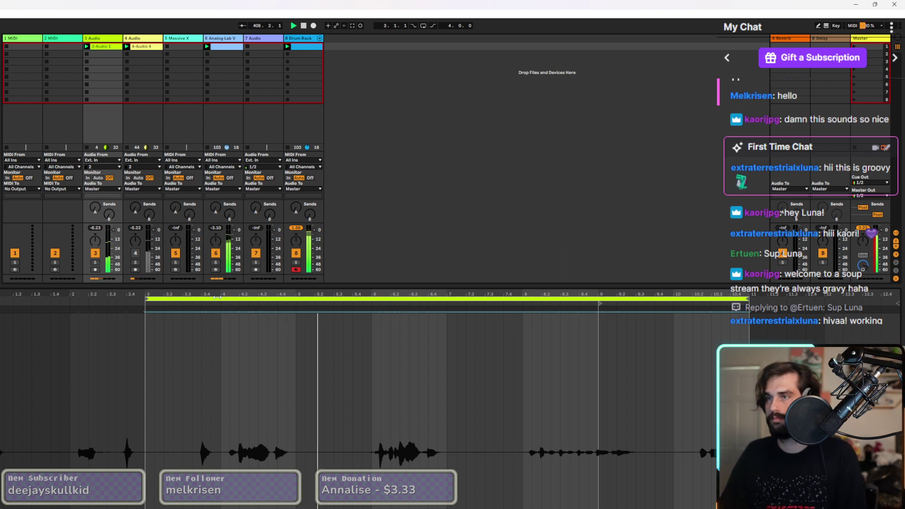
# Move the loop of track 3's audio clip to start at bar 5 and mute the track.
pyautogui.moveTo(218, 298); pyautogui.dragTo(296, 301)
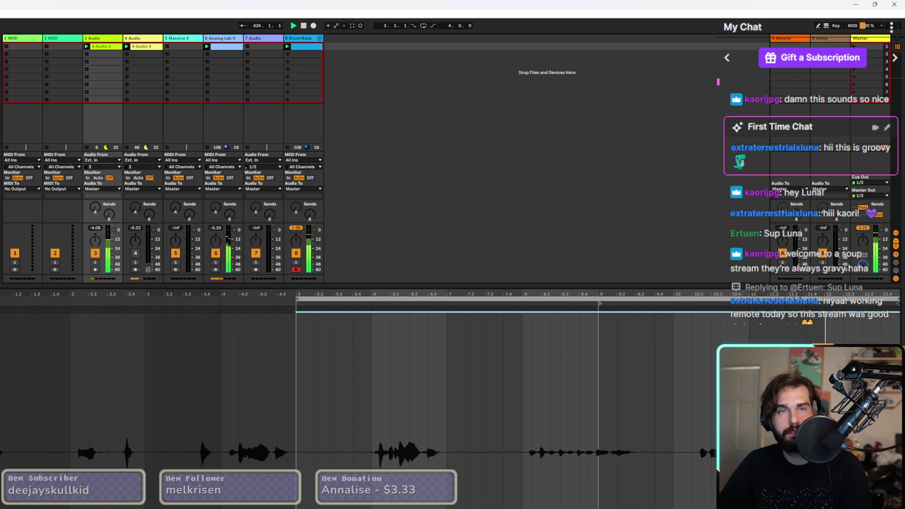
pyautogui.hotkey('ctrl', 'l')
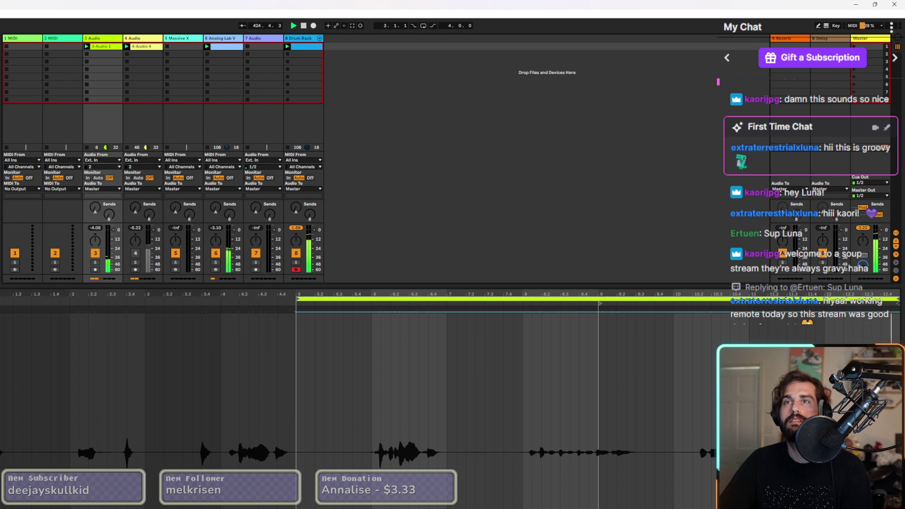
pyautogui.click(95, 253)
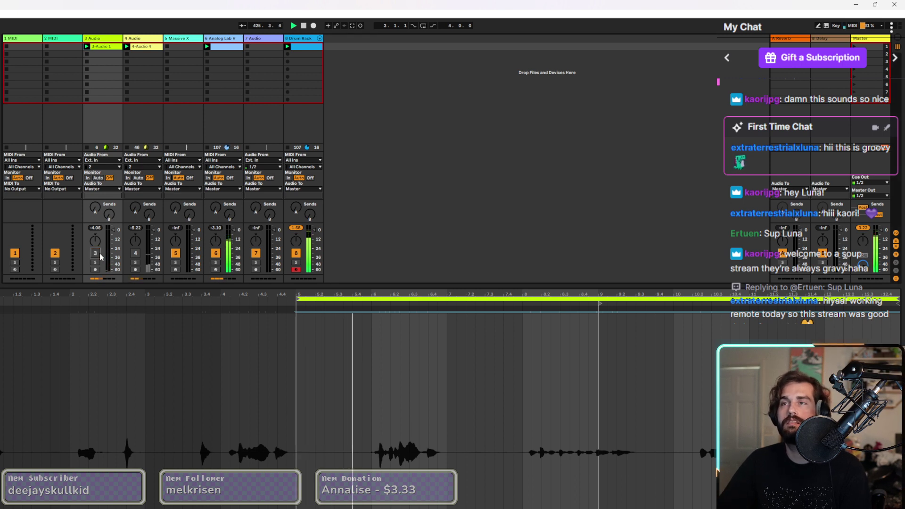
# Lower the mix of the Drum Rack track's ValhallaVintageVerb to 8.8 % and close the plugin window.
pyautogui.click(309, 171)
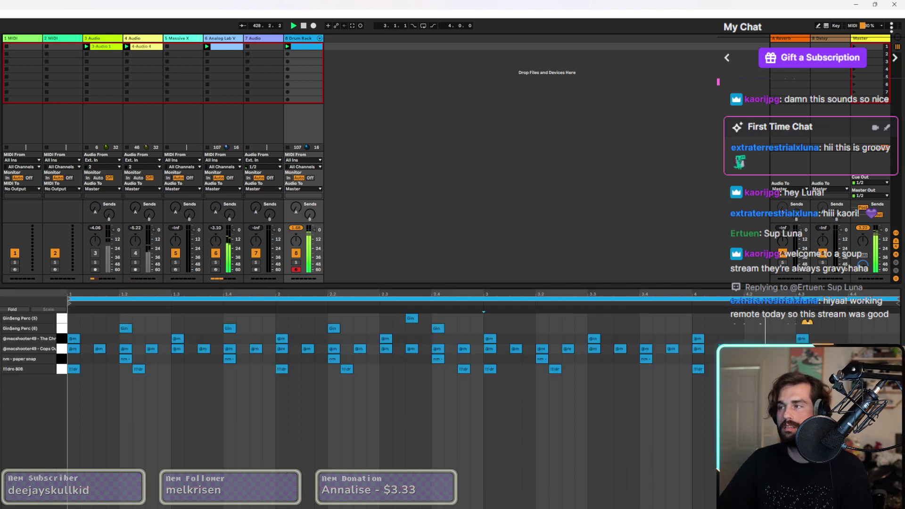
pyautogui.hotkey('shift', 'Tab')
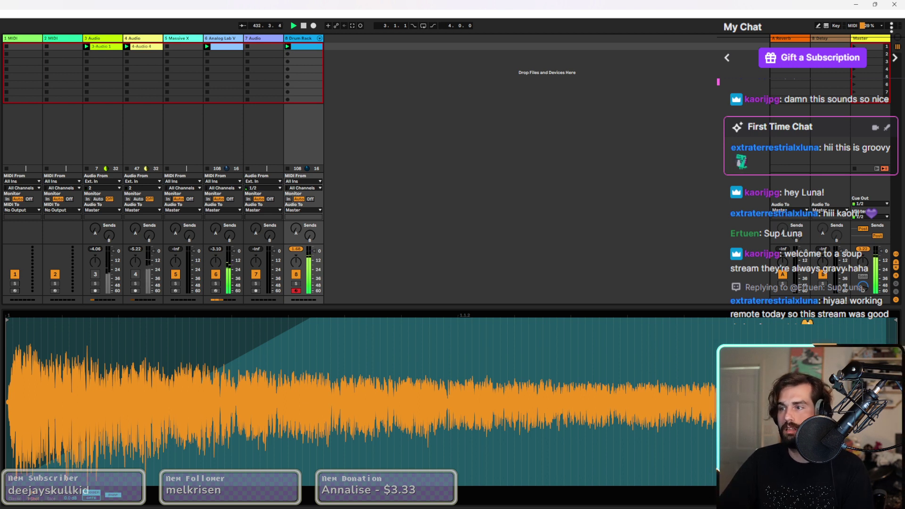
pyautogui.hotkey('ctrl', 'alt', 'p')
pyautogui.moveTo(80, 168); pyautogui.dragTo(99, 265)
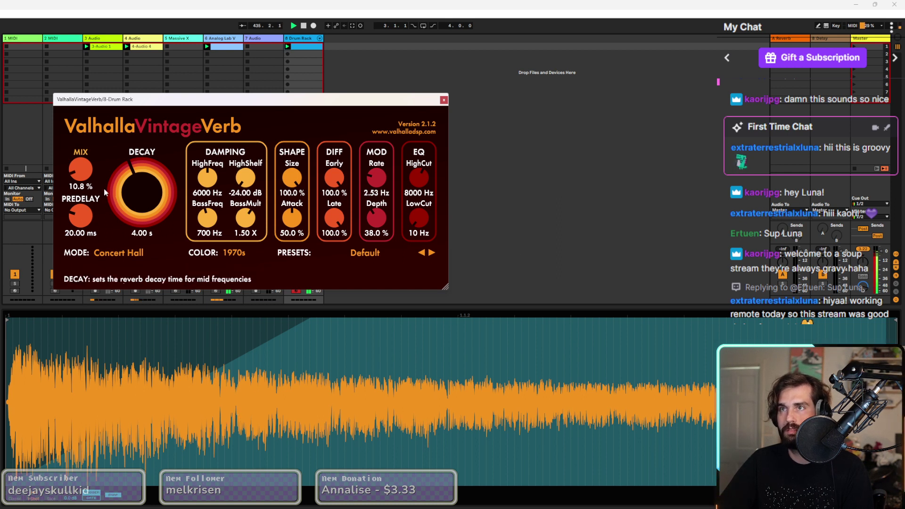
pyautogui.moveTo(85, 172); pyautogui.dragTo(86, 177)
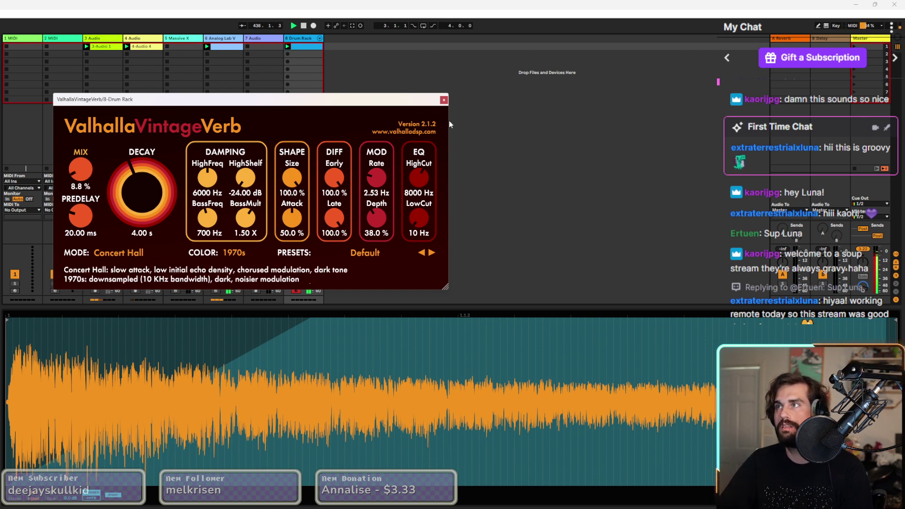
pyautogui.click(443, 101)
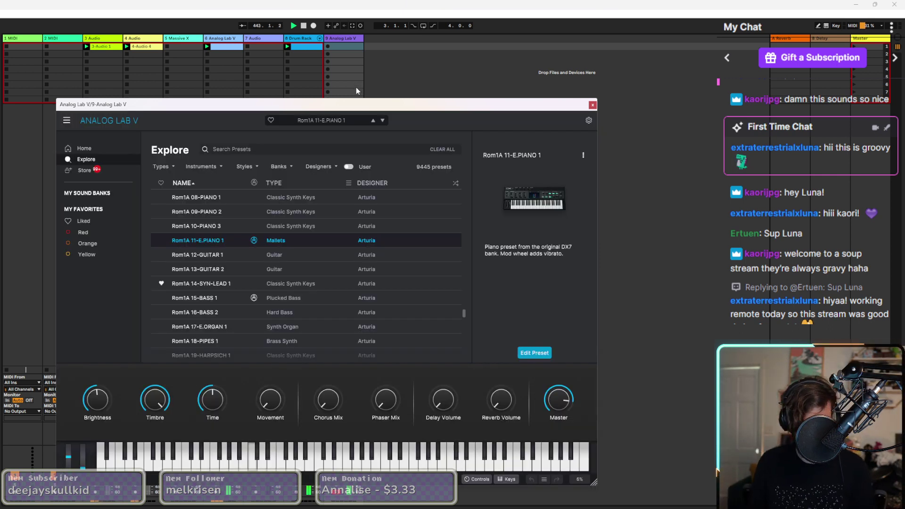
# Filter the new Analog Lab V track's presets to the CMI instrument and load 106 and Four.
pyautogui.click(198, 342)
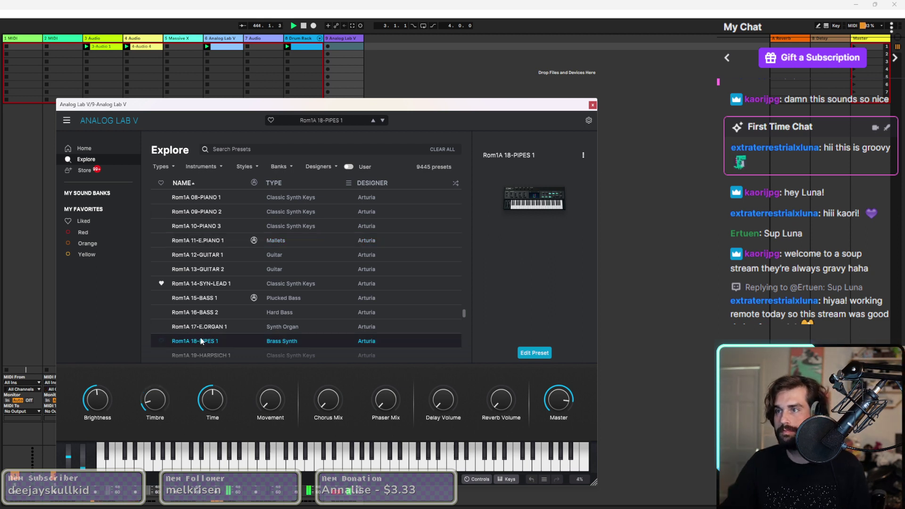
pyautogui.click(203, 166)
pyautogui.click(184, 250)
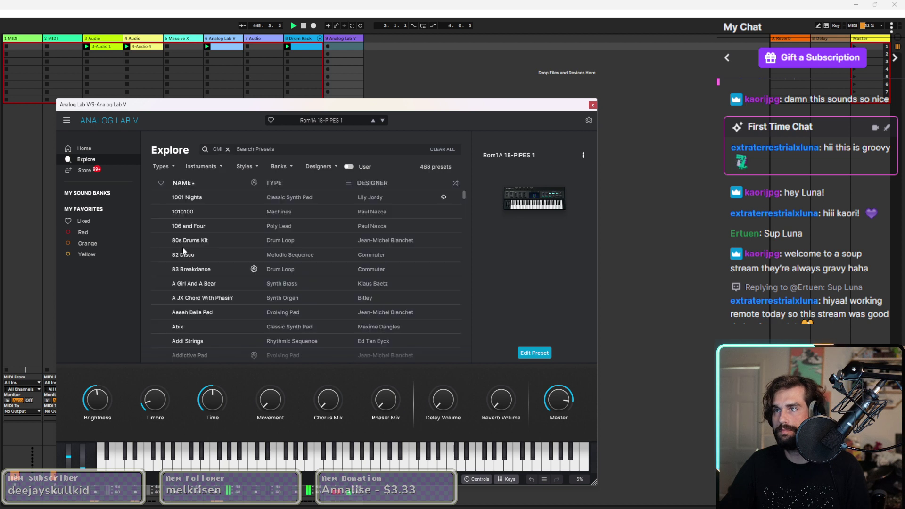
pyautogui.click(183, 251)
pyautogui.click(199, 232)
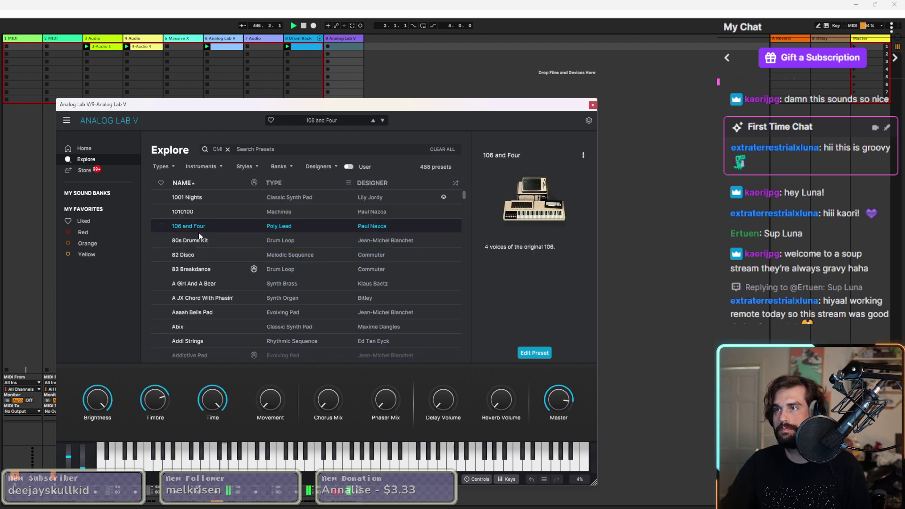
# Audition the CMI presets Aaaah Bells Pad, Abix, Addi Strings and Agited Digital Sea, and load Addictive Pad.
pyautogui.click(231, 311)
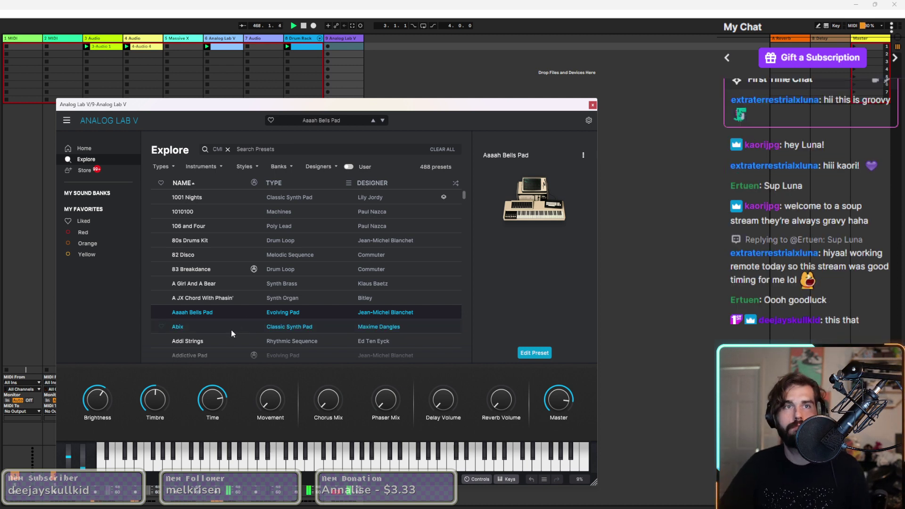
pyautogui.click(231, 330)
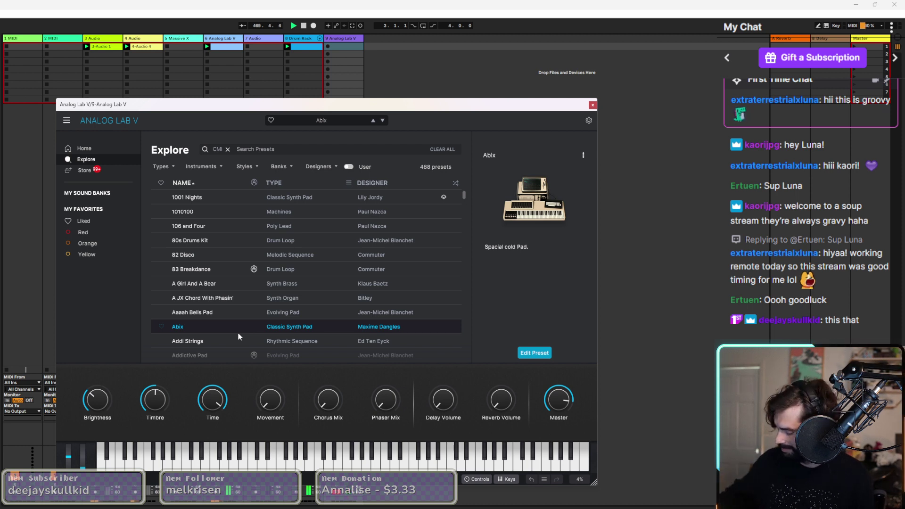
pyautogui.scroll(-1, 238, 332)
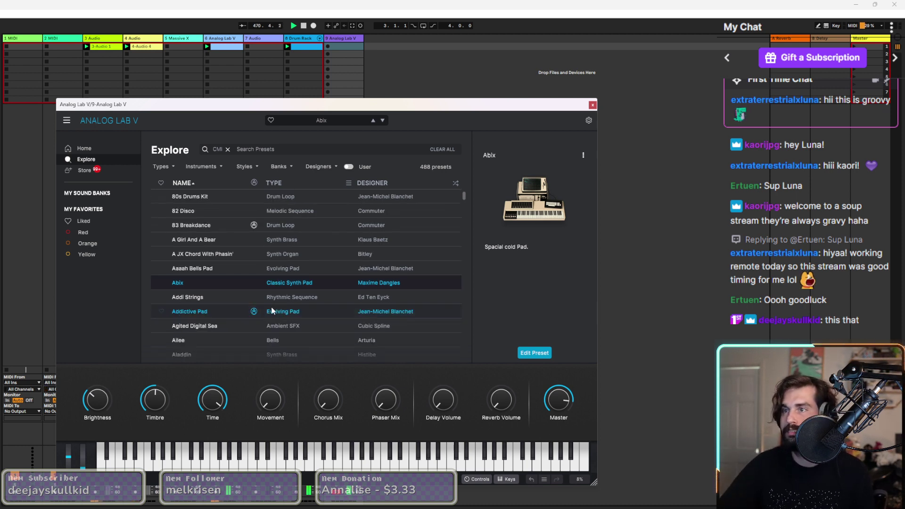
pyautogui.click(208, 303)
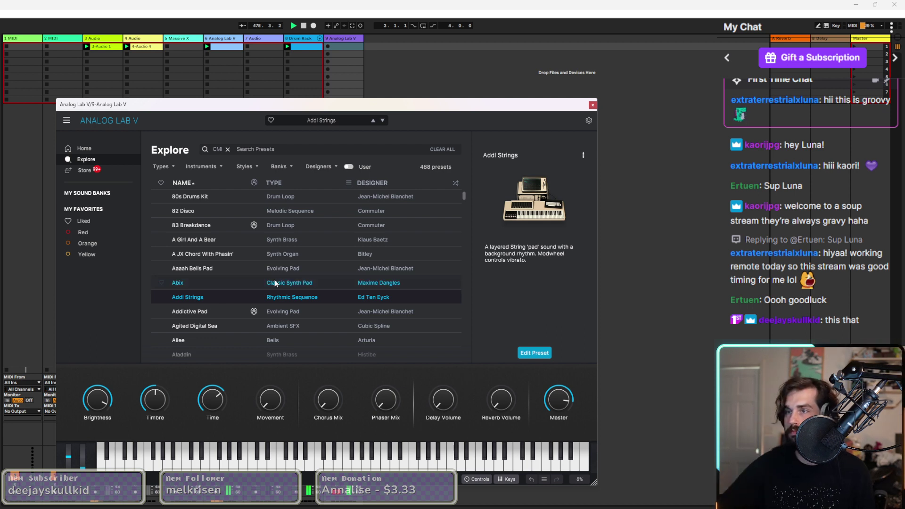
pyautogui.scroll(-1, 202, 276)
pyautogui.click(191, 302)
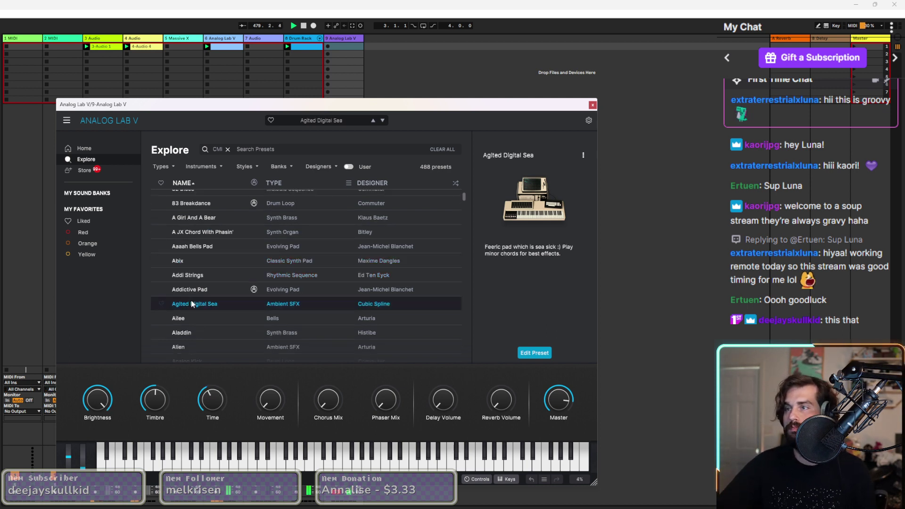
pyautogui.click(194, 293)
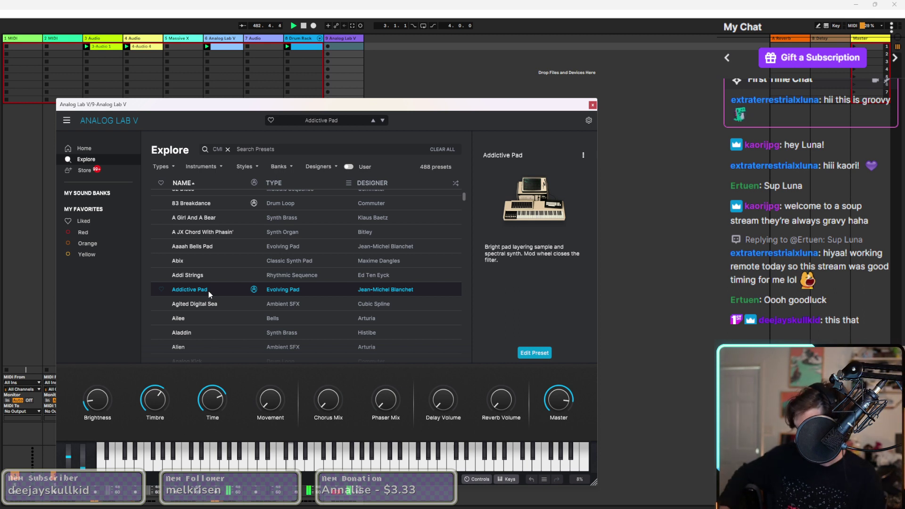
# Audition the CMI presets Aragor Planet, Arrow, Bass and Battle Time on track 9.
pyautogui.scroll(-3, 216, 276)
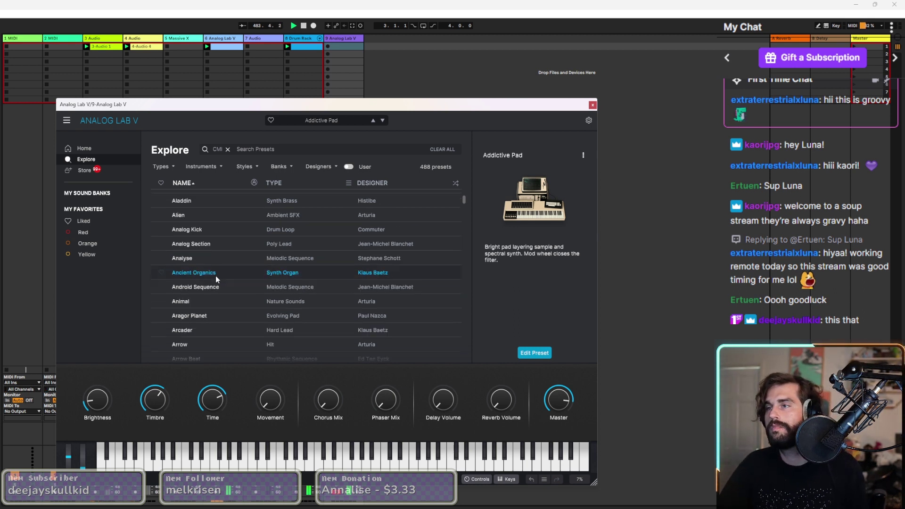
pyautogui.click(191, 316)
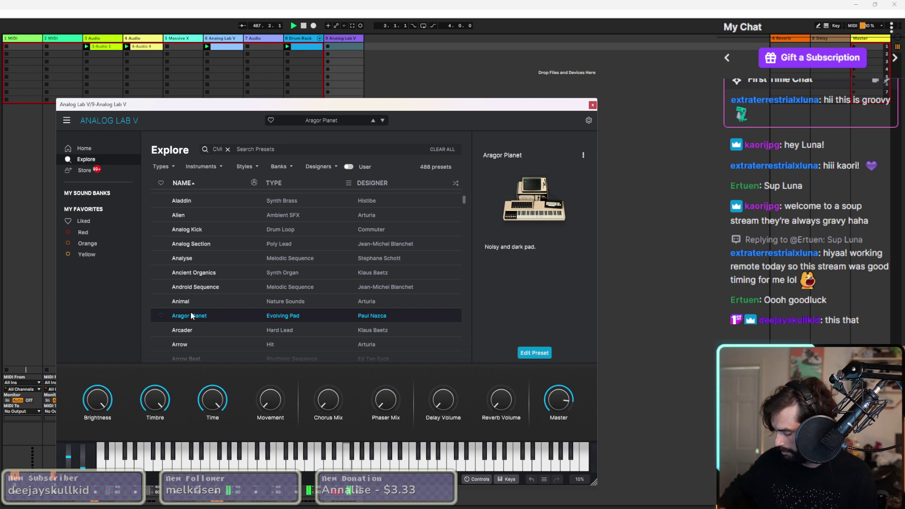
pyautogui.scroll(-1, 190, 312)
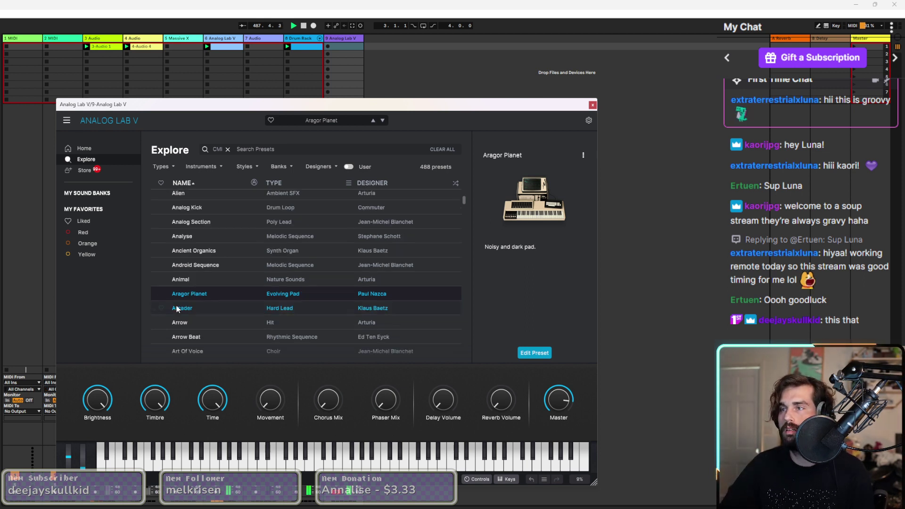
pyautogui.click(218, 325)
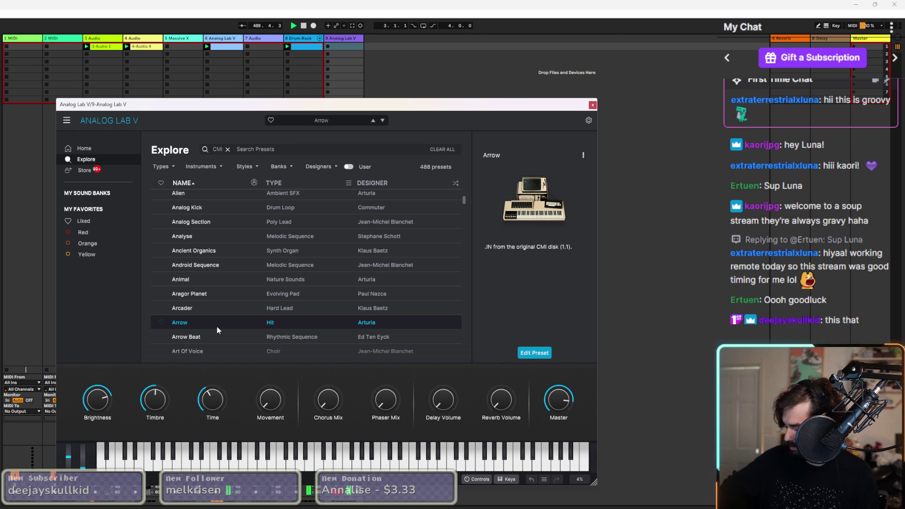
pyautogui.scroll(-5, 363, 344)
pyautogui.scroll(-3, 330, 338)
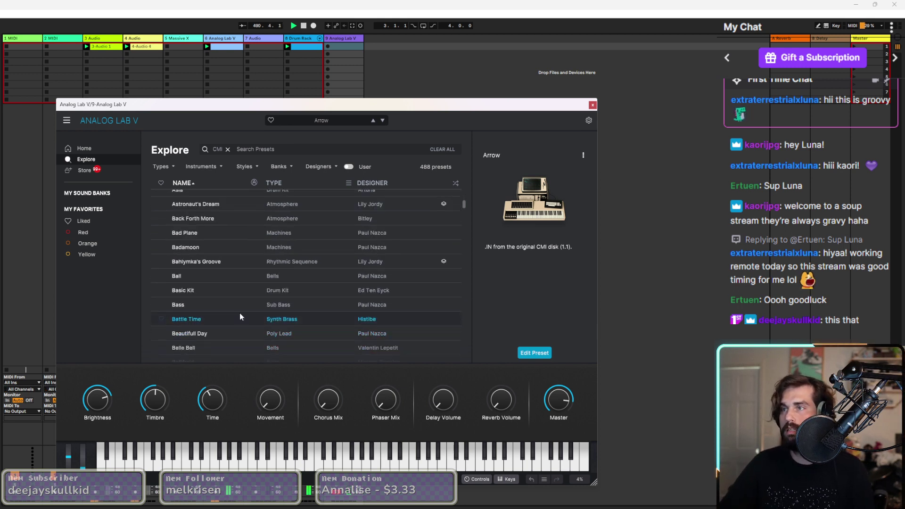
pyautogui.click(222, 307)
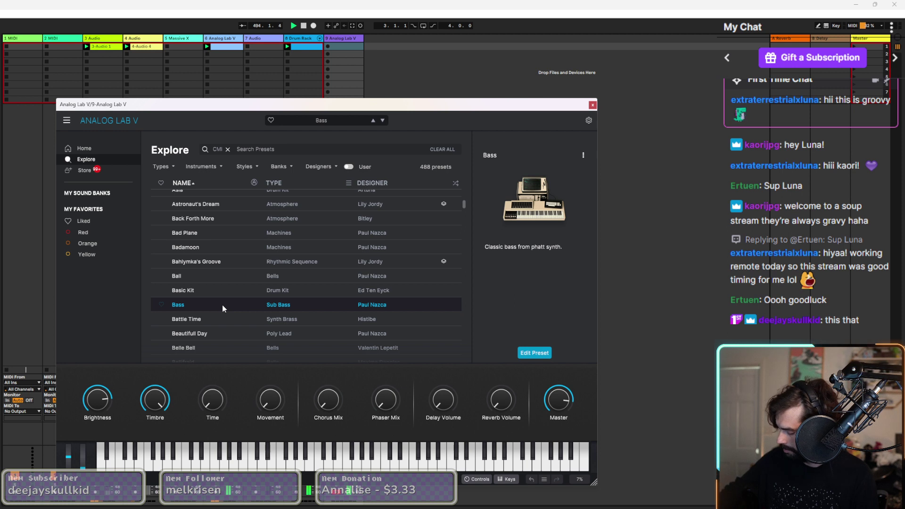
pyautogui.scroll(-1, 222, 308)
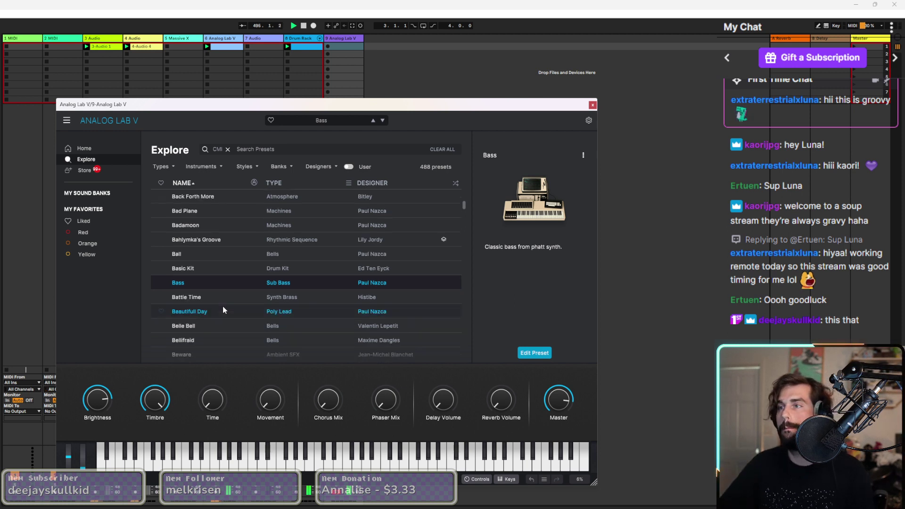
pyautogui.click(224, 277)
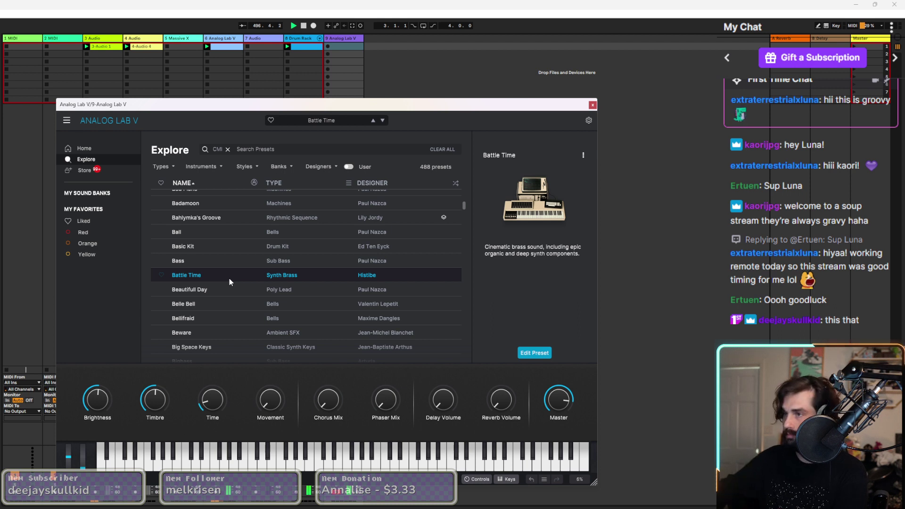
# Load the CMI preset Bigbass on track 9 and record a 16-bar MIDI clip into the track's first slot.
pyautogui.scroll(-1, 229, 281)
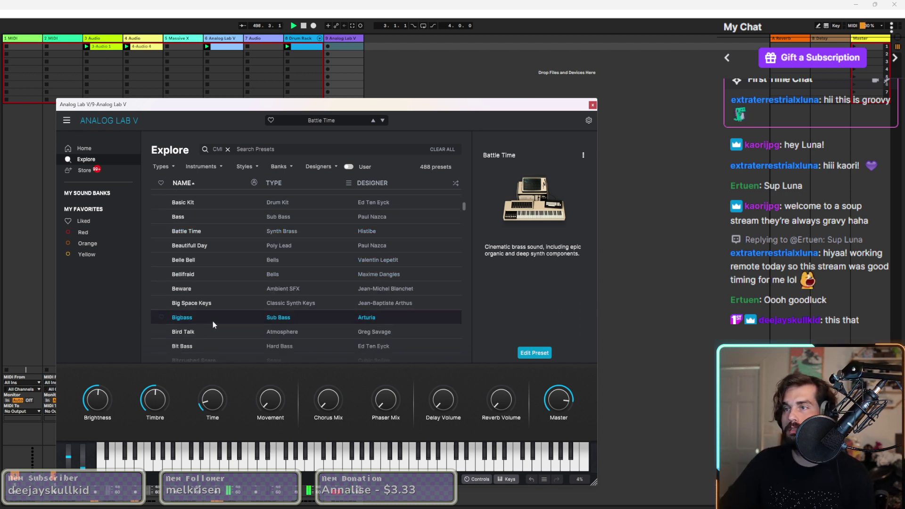
pyautogui.click(212, 321)
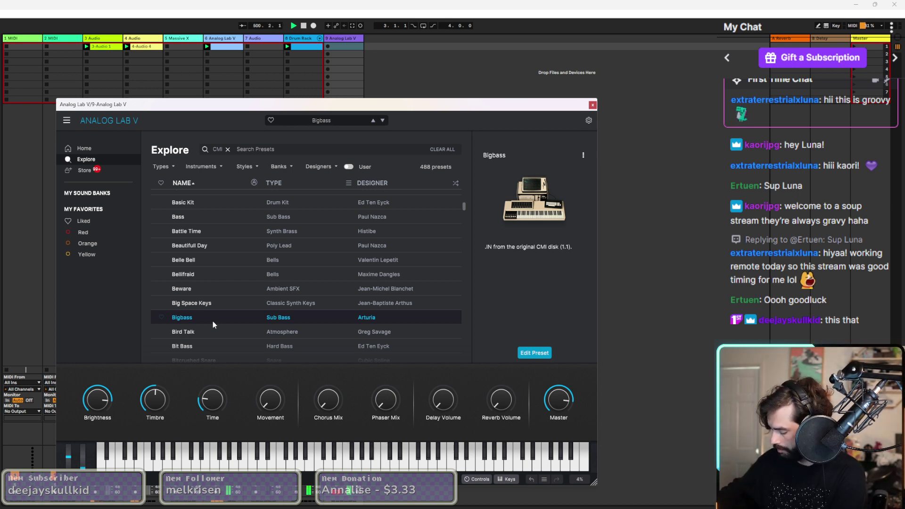
pyautogui.hotkey('ctrl', 'alt', 'l')
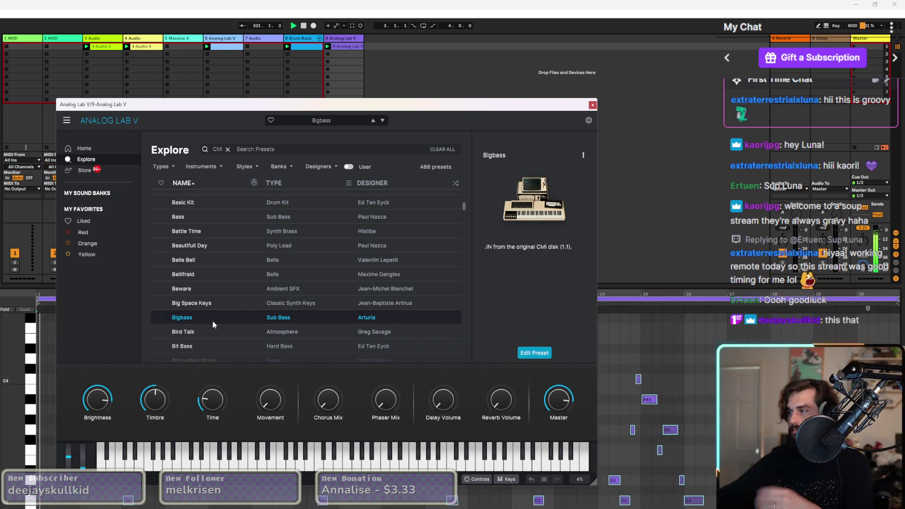
# Close the Analog Lab V window and review the notes of track 9's recorded clip.
pyautogui.click(592, 105)
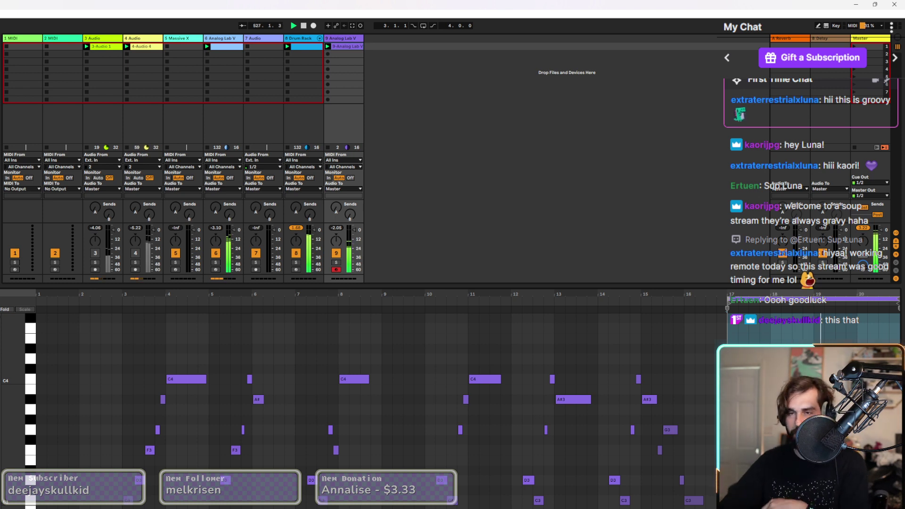
pyautogui.hotkey('ctrl', 'alt', 'l')
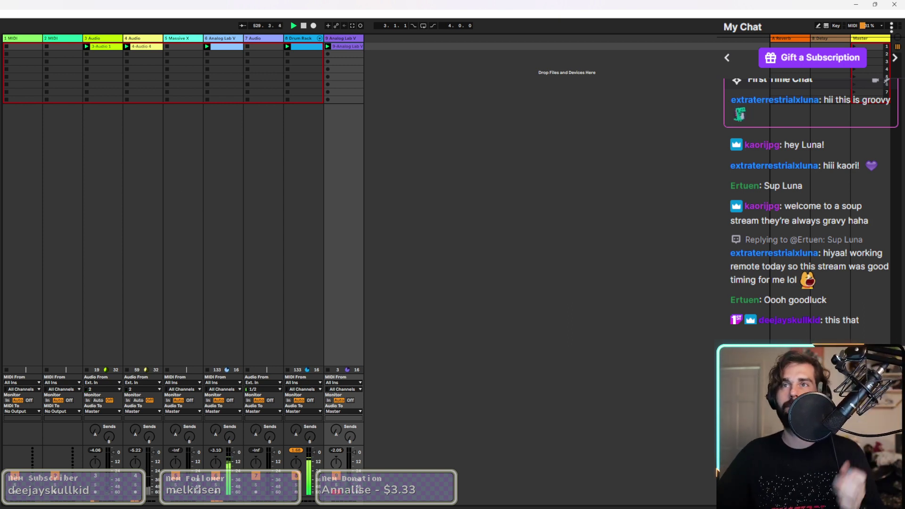
pyautogui.doubleClick(347, 48)
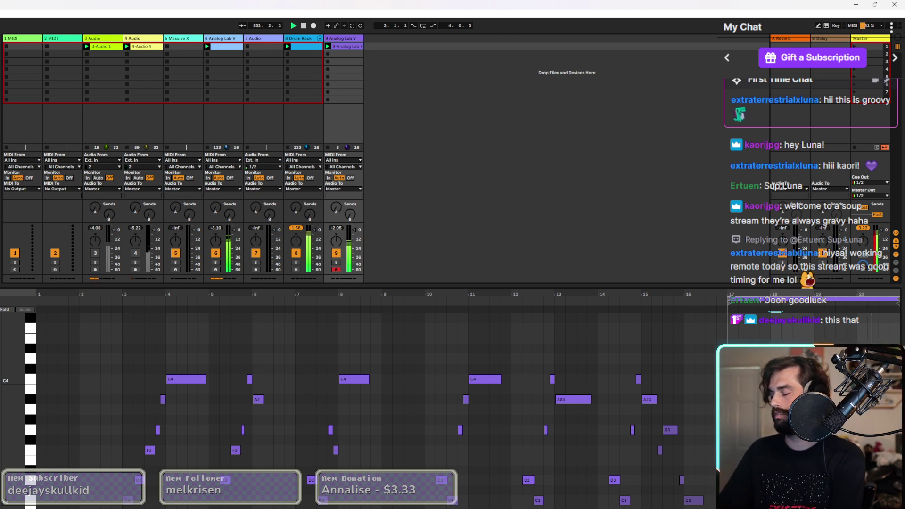
pyautogui.hotkey('ctrl', 'alt', 'l')
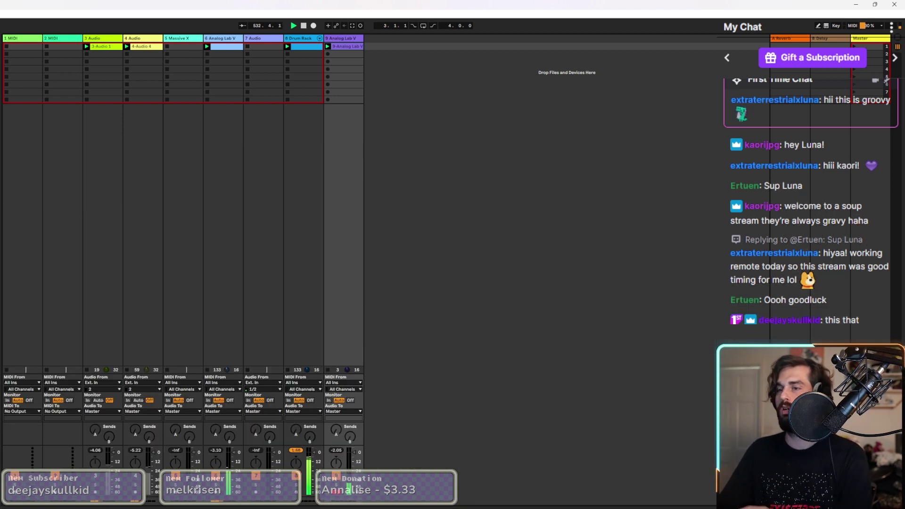
# Duplicate Analog Lab V track 9, load the Biscot preset on the copy and launch the copied clip.
pyautogui.rightClick(351, 40)
pyautogui.click(370, 59)
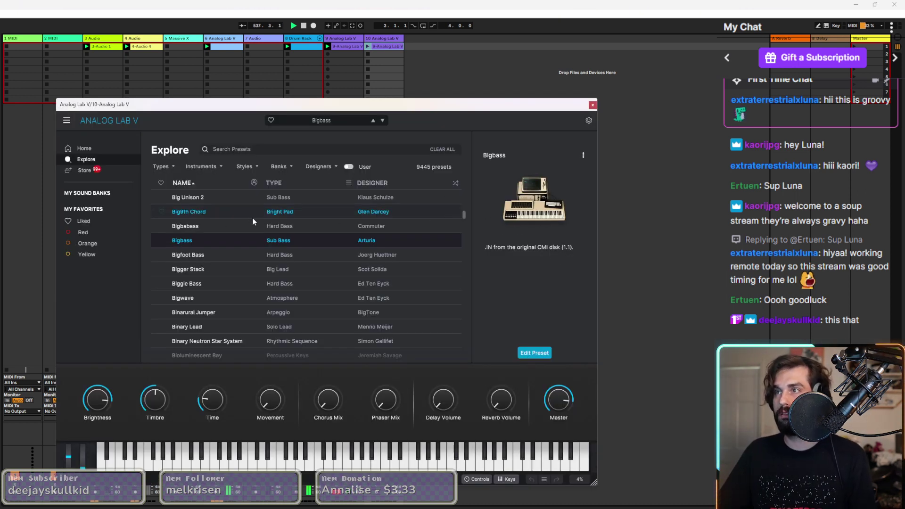
pyautogui.scroll(-2, 261, 306)
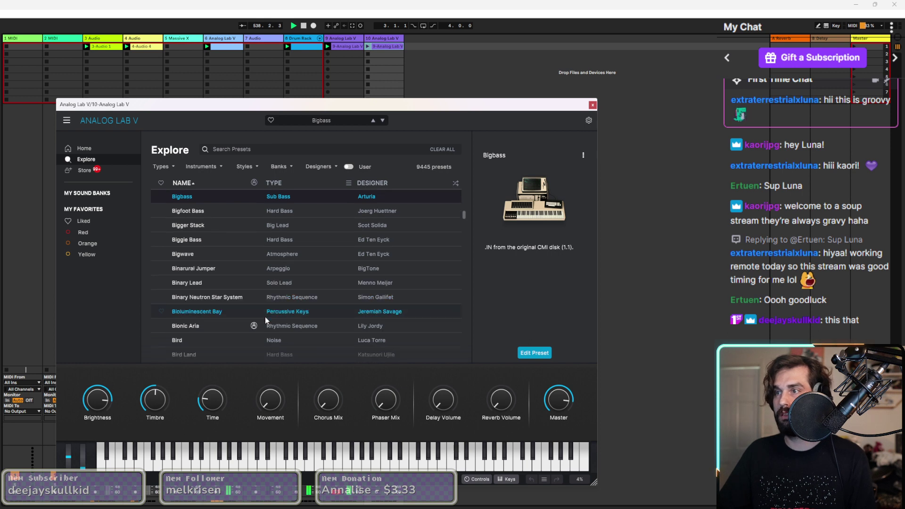
pyautogui.scroll(-1, 203, 331)
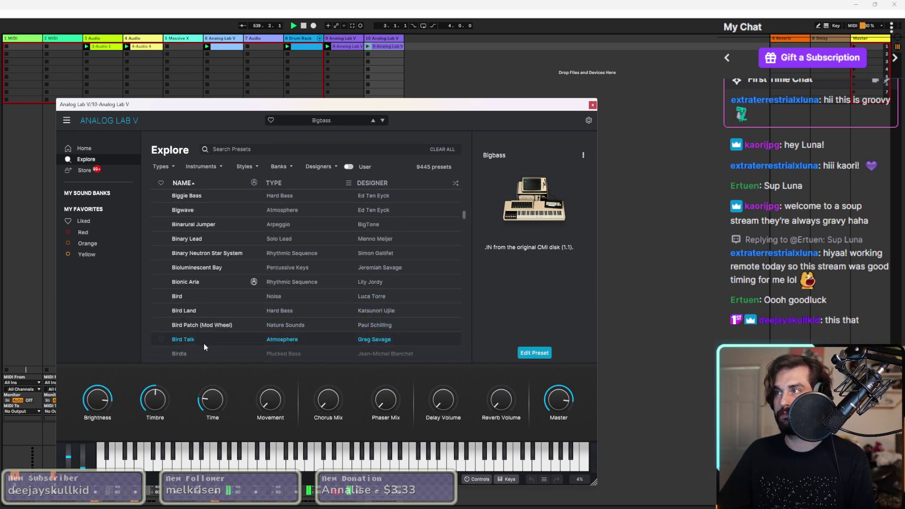
pyautogui.scroll(-2, 204, 344)
pyautogui.scroll(-2, 204, 347)
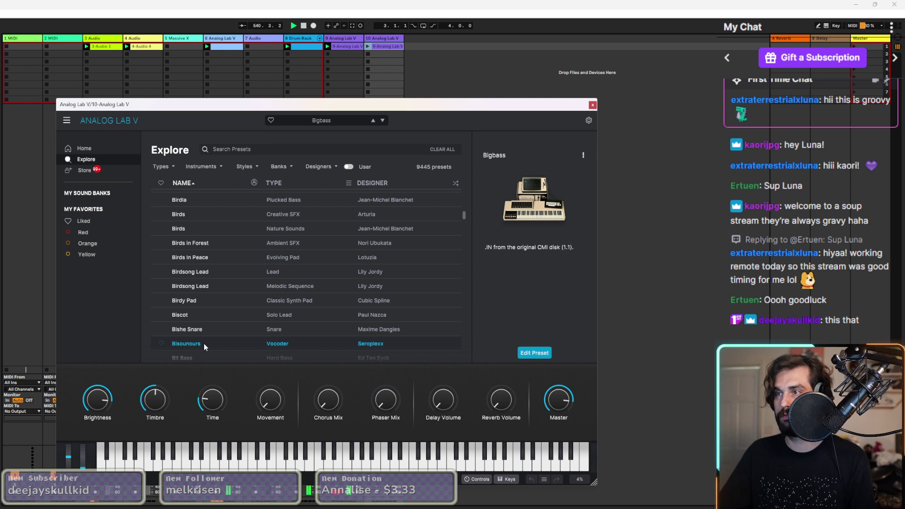
pyautogui.click(201, 315)
pyautogui.click(366, 47)
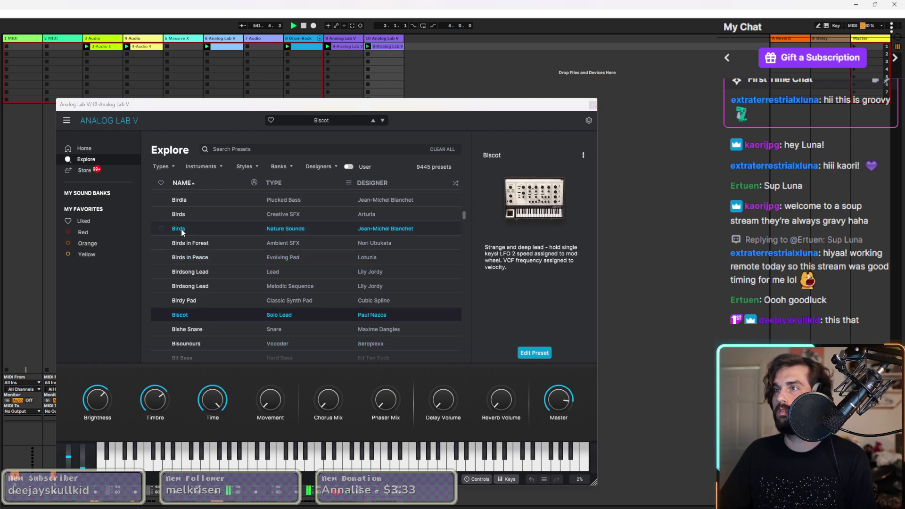
# Filter the duplicated track's presets to the CMI instrument and audition Arcader.
pyautogui.scroll(2, 181, 240)
pyautogui.click(204, 167)
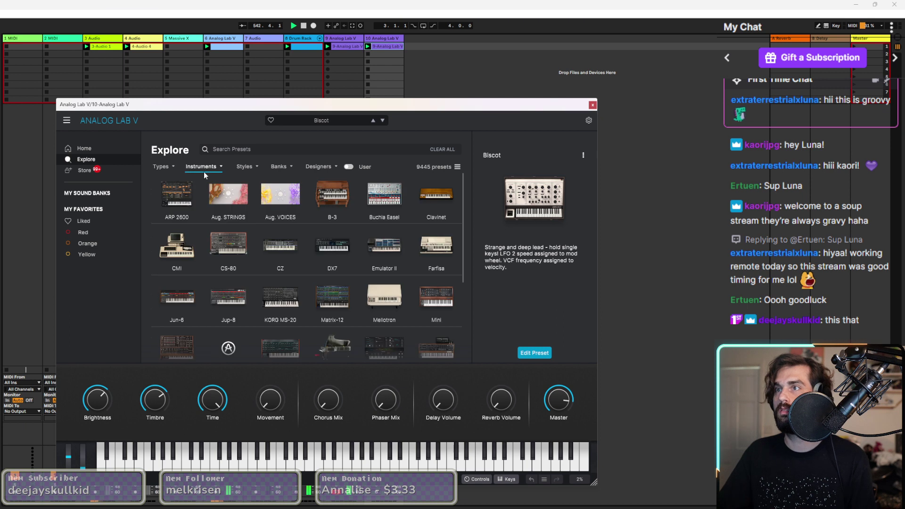
pyautogui.click(255, 291)
pyautogui.scroll(-2, 262, 294)
pyautogui.click(269, 295)
pyautogui.scroll(-2, 203, 293)
pyautogui.click(205, 251)
pyautogui.scroll(-2, 207, 264)
pyautogui.click(207, 243)
pyautogui.click(211, 287)
pyautogui.scroll(-2, 211, 296)
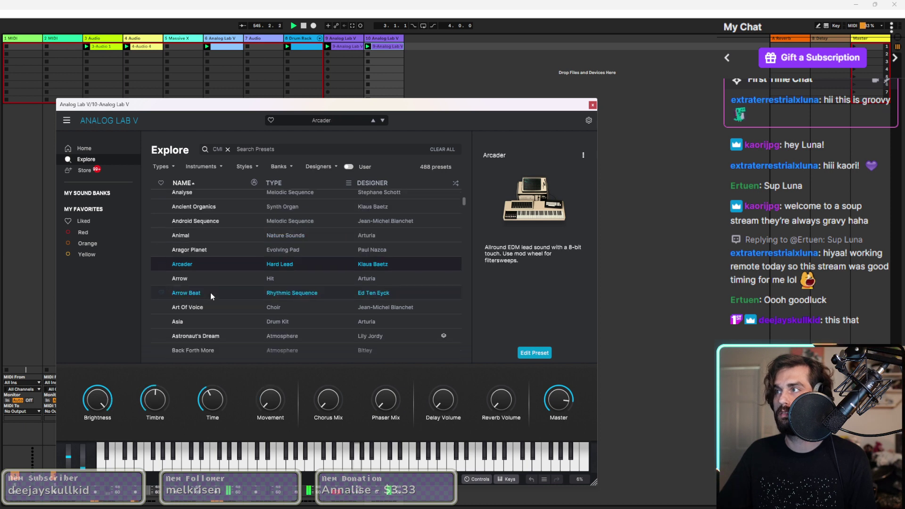
# Audition the CMI presets Asia, Beautiful Day and Cellyphone on track 10.
pyautogui.click(211, 297)
pyautogui.scroll(-2, 211, 297)
pyautogui.scroll(-3, 211, 297)
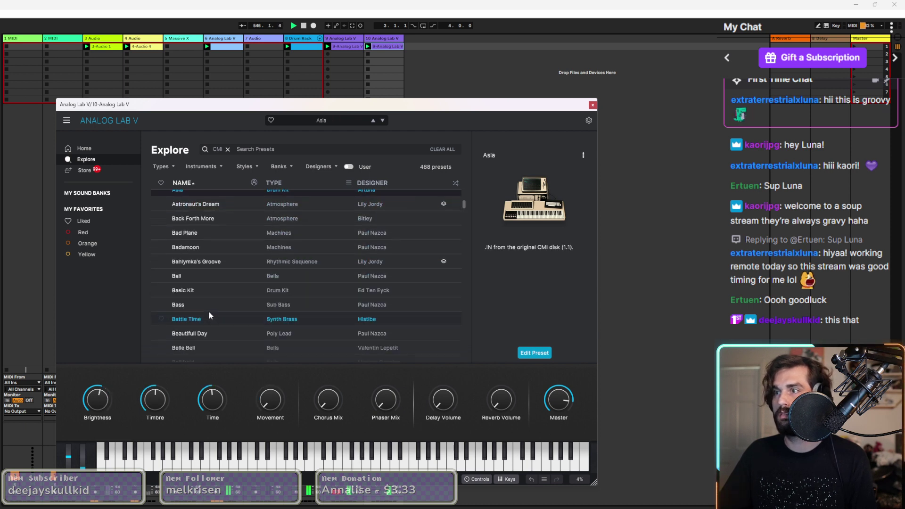
pyautogui.scroll(-1, 203, 312)
pyautogui.click(203, 313)
pyautogui.scroll(-6, 203, 313)
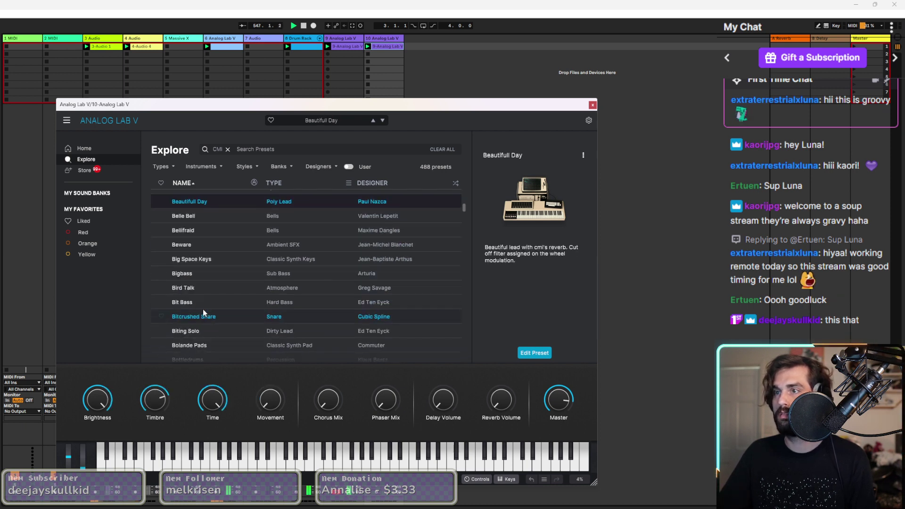
pyautogui.click(204, 313)
pyautogui.scroll(-2, 204, 314)
pyautogui.moveTo(524, 241)
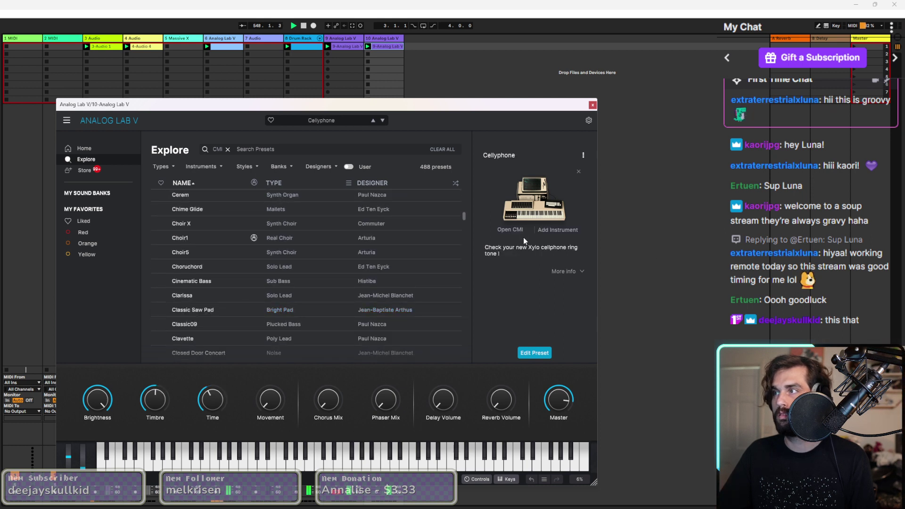
# Filter track 10's presets to the Mellotron instrument, load AcousElec Pluck and select the track's clip.
pyautogui.click(201, 169)
pyautogui.click(392, 301)
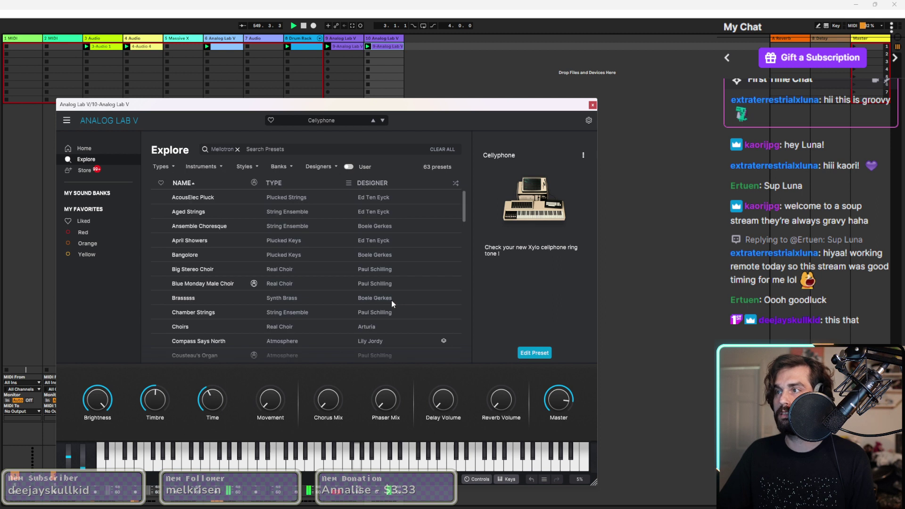
pyautogui.click(208, 202)
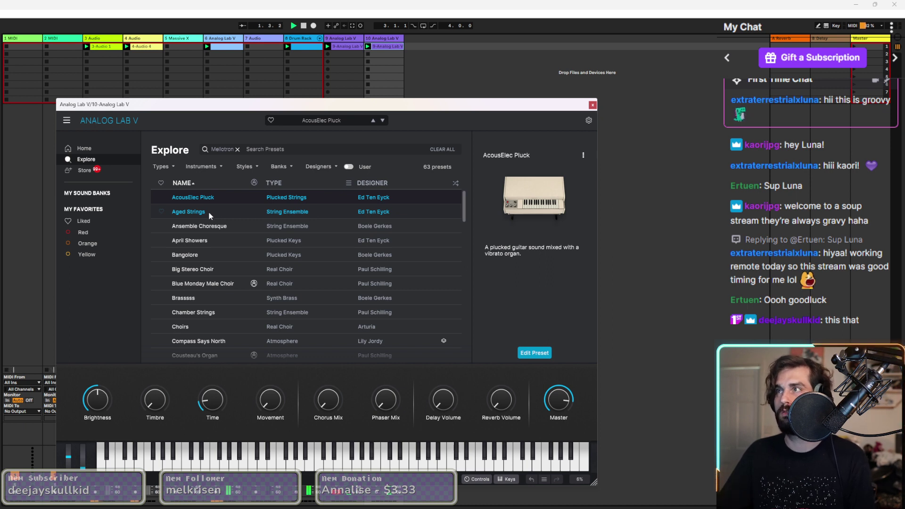
pyautogui.click(385, 46)
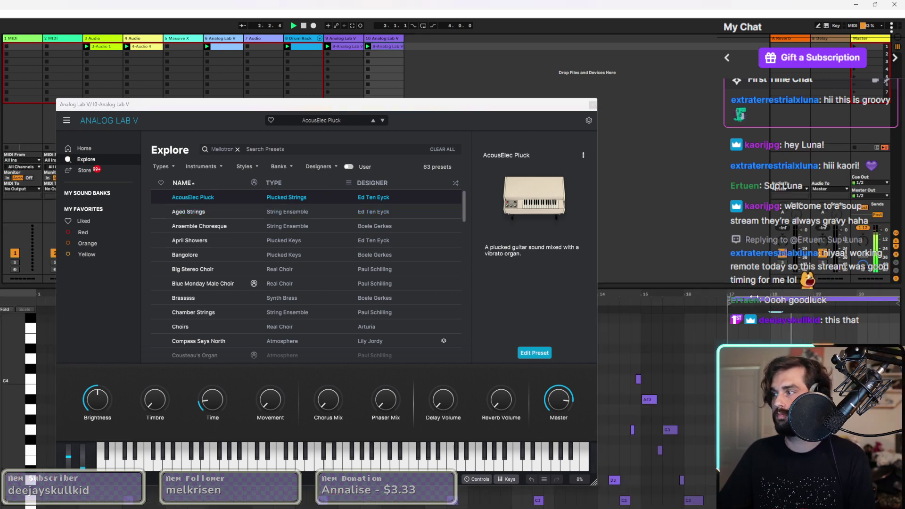
# Audition the Mellotron presets Aged Strings and April Showers, load Flutes and close the plugin window.
pyautogui.click(204, 215)
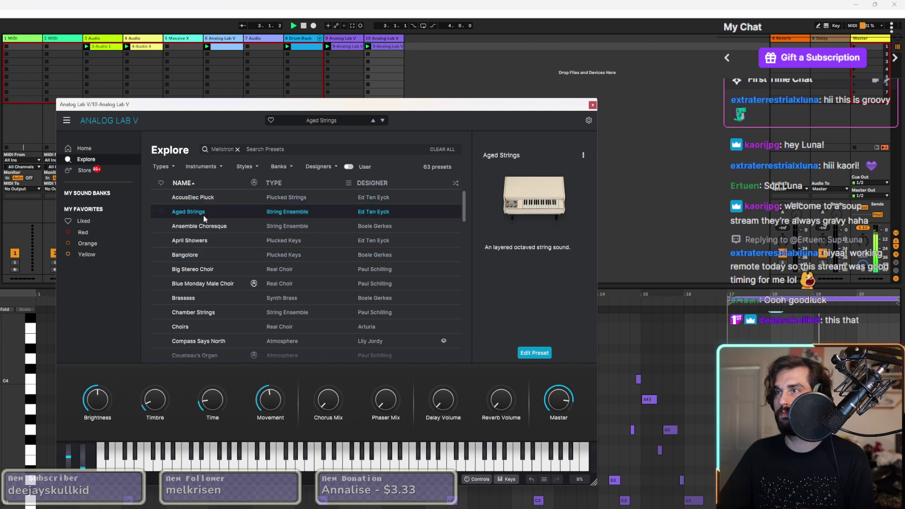
pyautogui.click(208, 241)
pyautogui.scroll(-1, 211, 251)
pyautogui.scroll(-2, 212, 254)
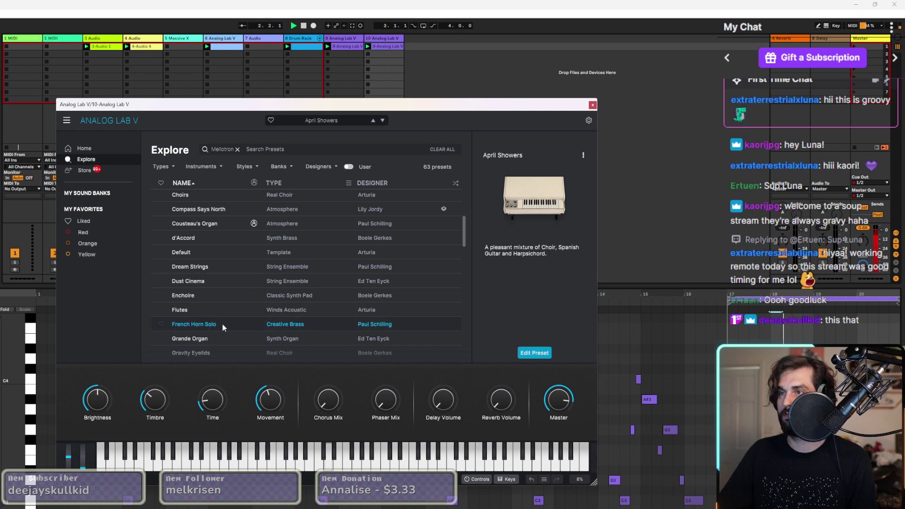
pyautogui.click(193, 312)
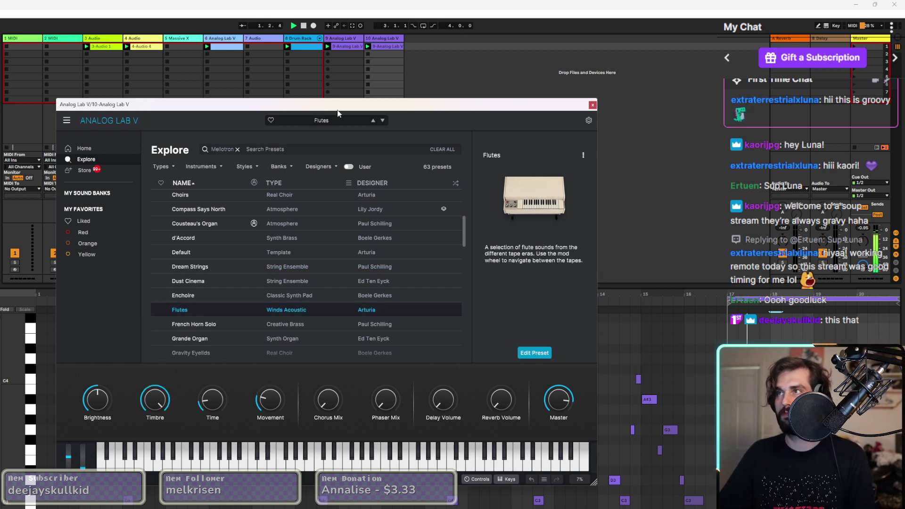
pyautogui.click(593, 105)
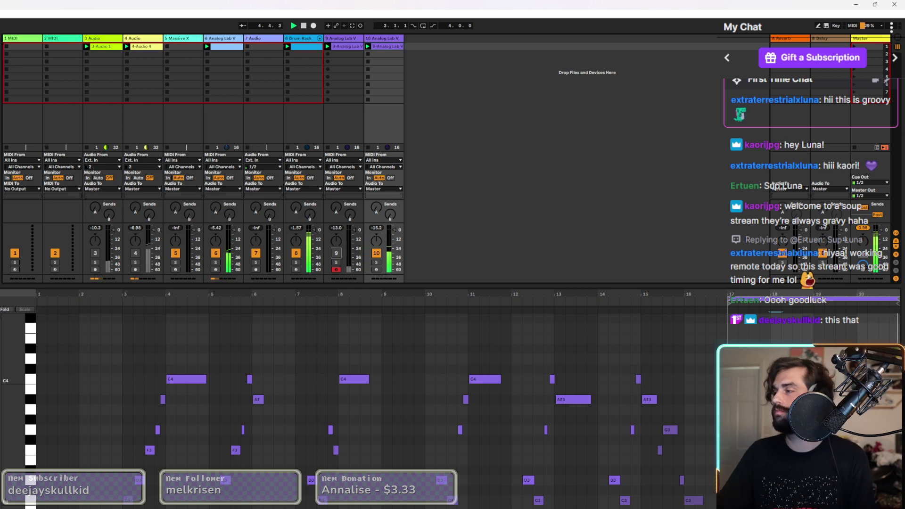
# Load the Sad Piano preset in track 10's RC-20, adjust the upper limit of its Cut filter and increase Space.
pyautogui.hotkey('ctrl', 'alt', 'l')
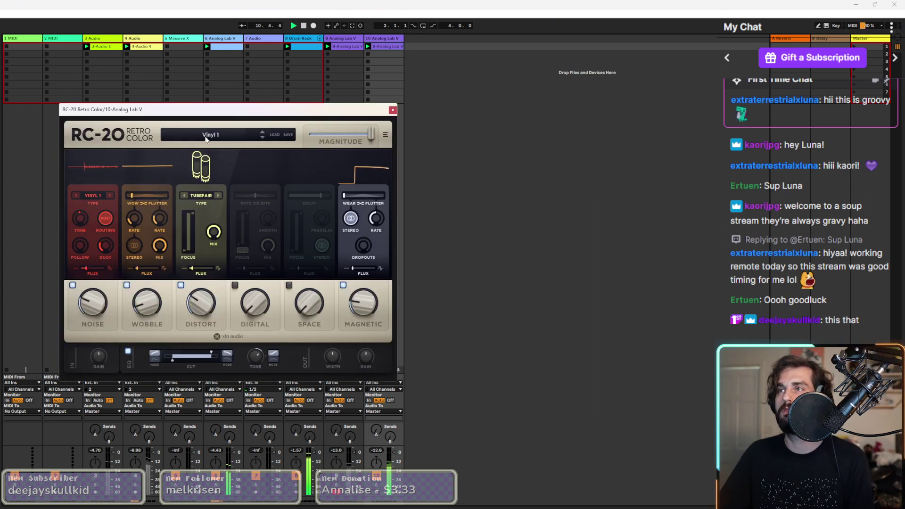
pyautogui.click(208, 135)
pyautogui.scroll(1, 144, 206)
pyautogui.click(140, 191)
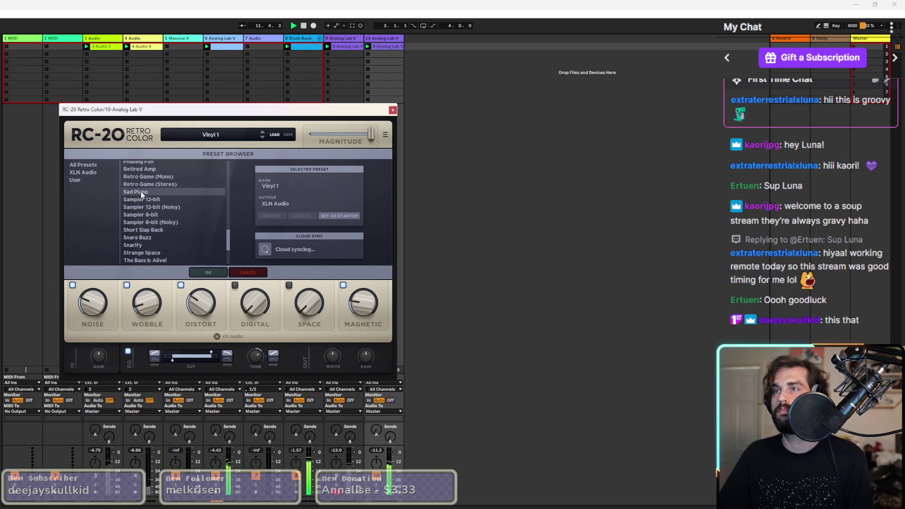
pyautogui.moveTo(205, 354); pyautogui.dragTo(212, 354)
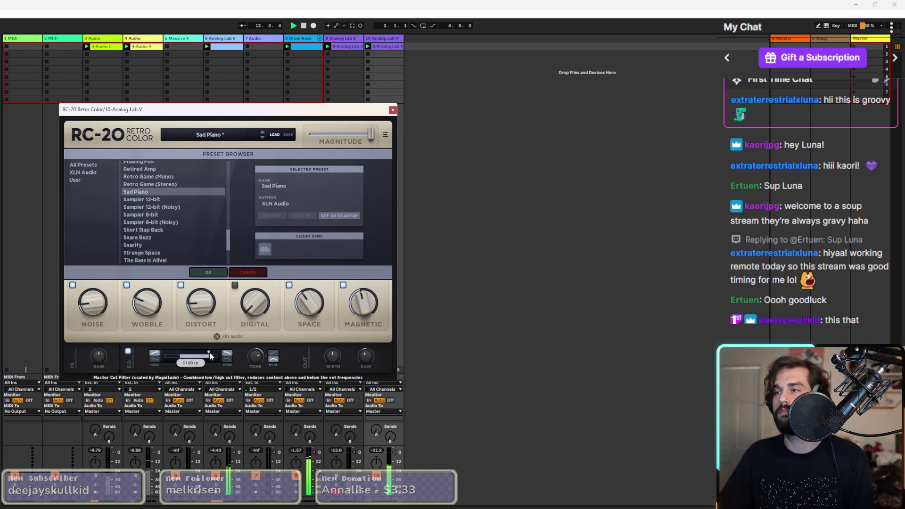
pyautogui.moveTo(310, 298); pyautogui.dragTo(329, 258)
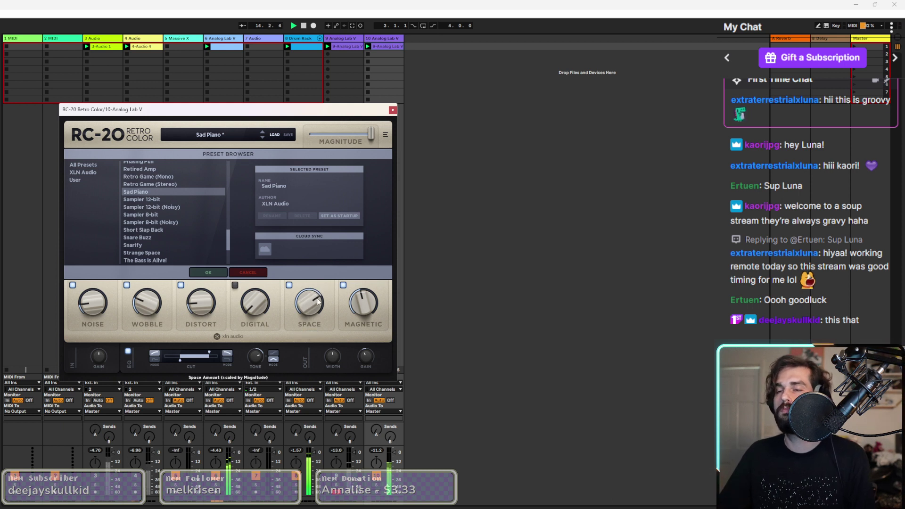
# Shift the last two low notes of track 10's clip slightly earlier and close the RC-20 window.
pyautogui.doubleClick(377, 47)
pyautogui.scroll(5, 585, 485)
pyautogui.click(585, 481)
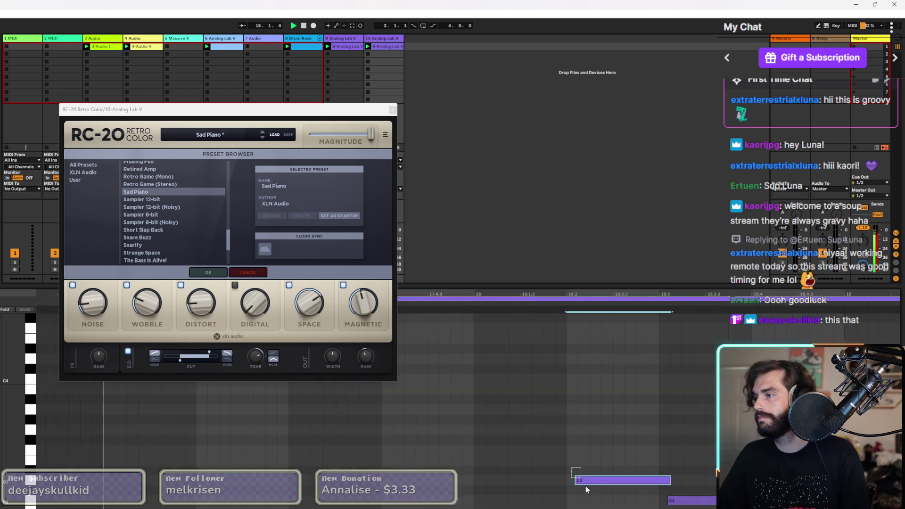
pyautogui.click(683, 500)
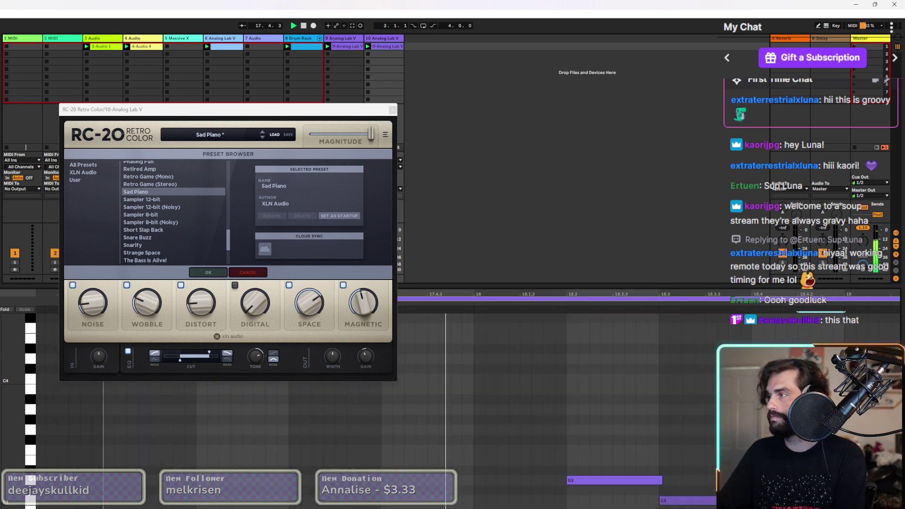
pyautogui.press('-')
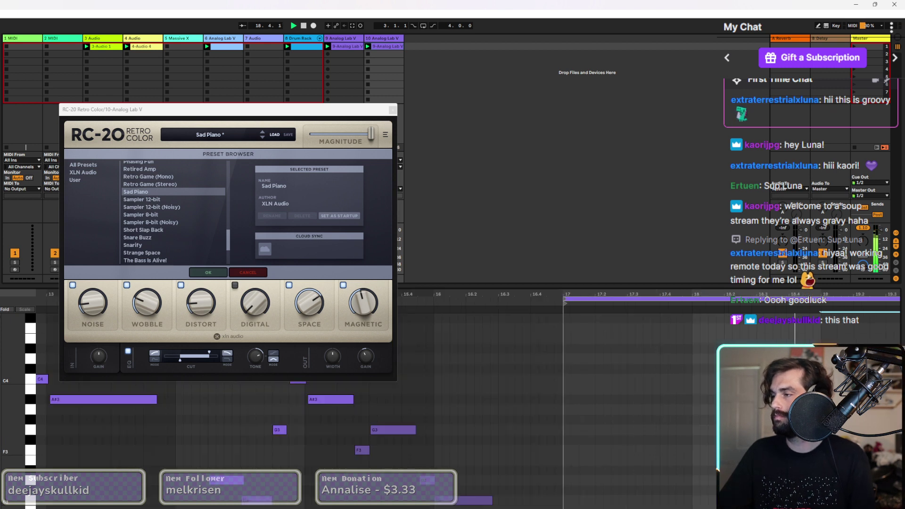
pyautogui.press('-')
pyautogui.press('-')
pyautogui.press('-')
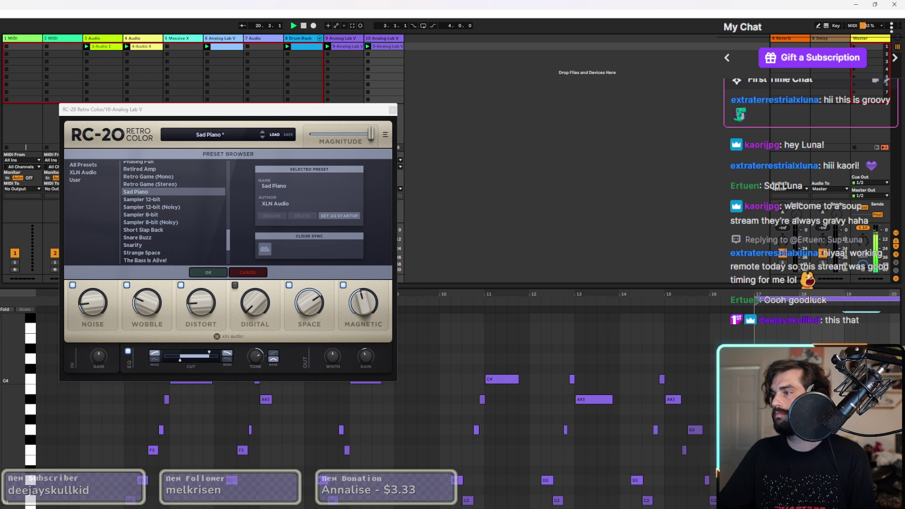
pyautogui.press('-')
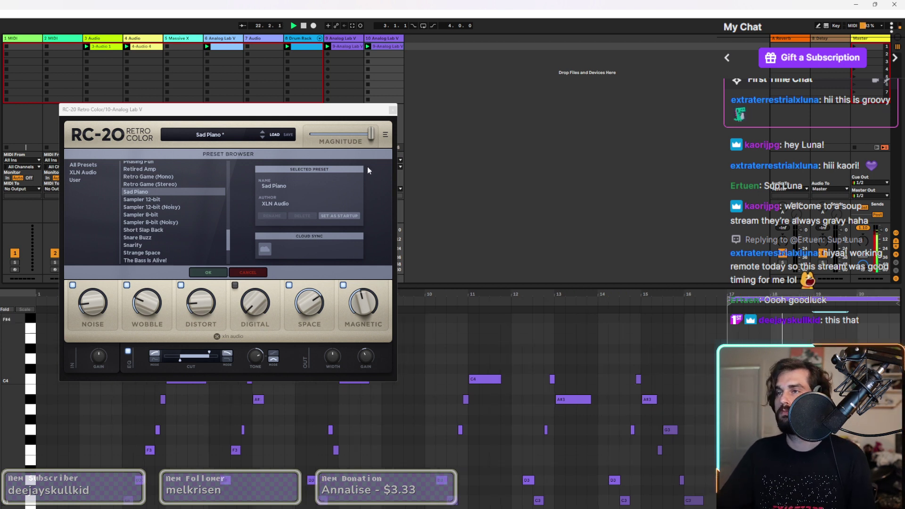
pyautogui.click(392, 109)
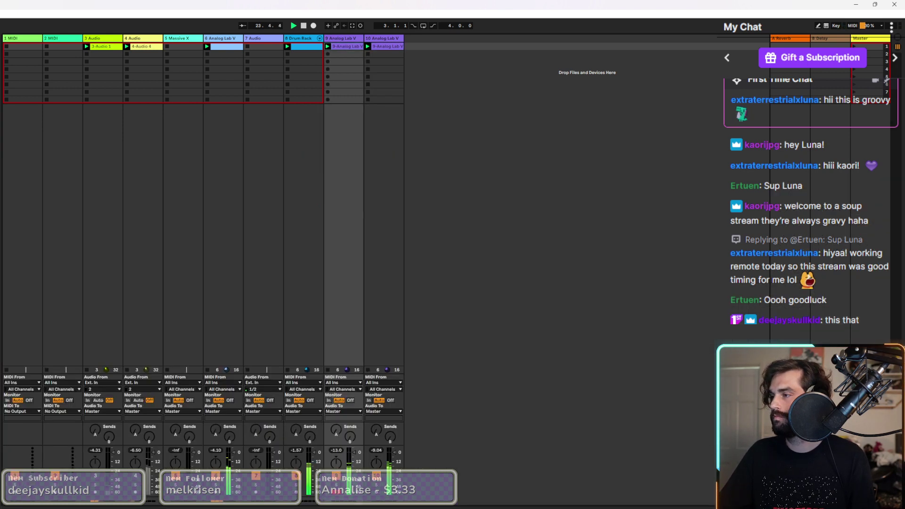
# Inspect track 9's clip and its Bigbass preset in Analog Lab V.
pyautogui.hotkey('ctrl', 'alt', 'l')
pyautogui.doubleClick(355, 44)
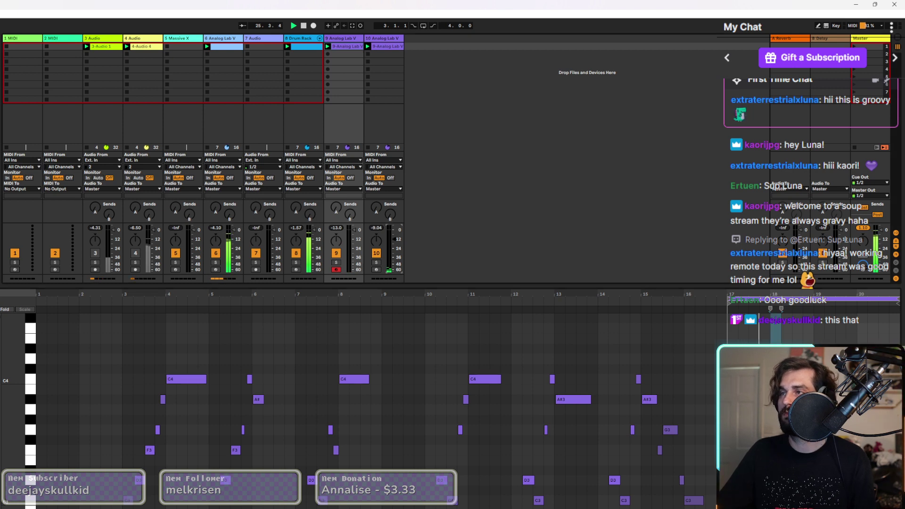
pyautogui.click(337, 253)
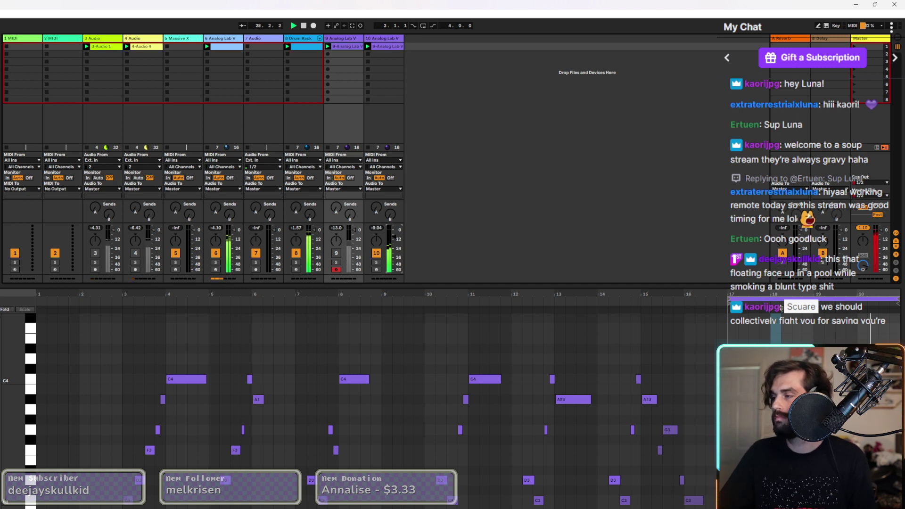
pyautogui.hotkey('ctrl', 'alt', 'l')
pyautogui.hotkey('ctrl', 'alt', 'p')
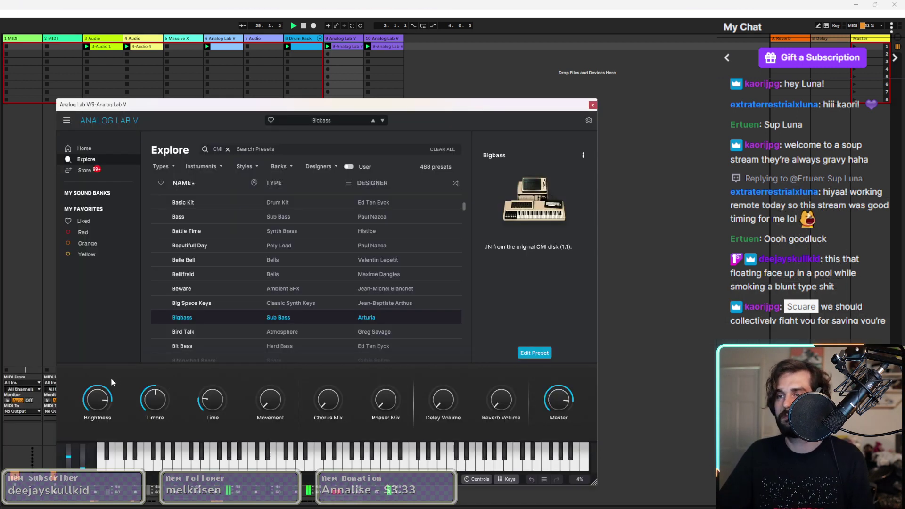
pyautogui.moveTo(488, 246)
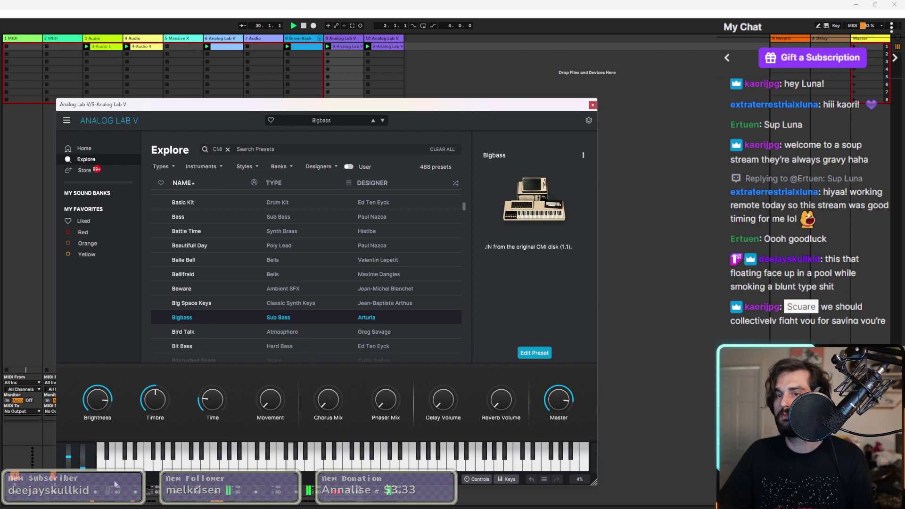
# Raise Wobble in track 10's RC-20 to about 44%, confirm the Sad Piano preset and close the plugin windows.
pyautogui.click(381, 37)
pyautogui.hotkey('ctrl', 'alt', 'p')
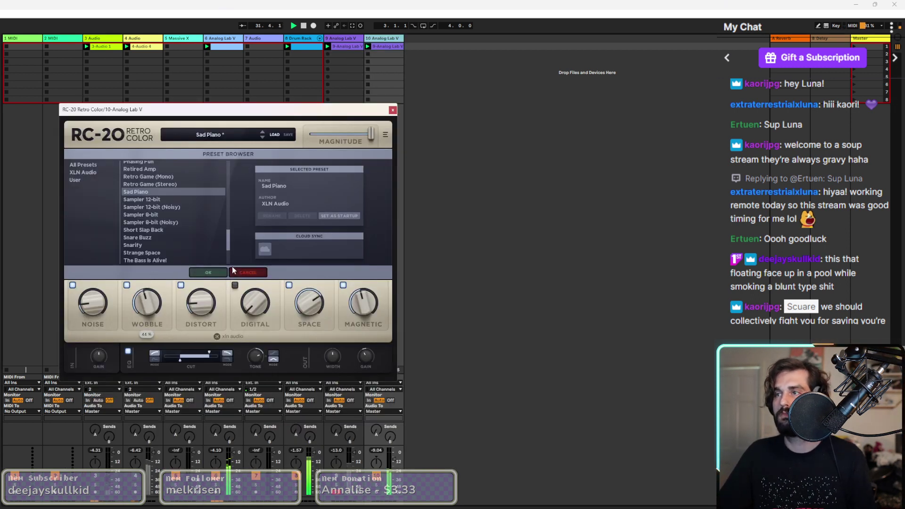
pyautogui.click(208, 272)
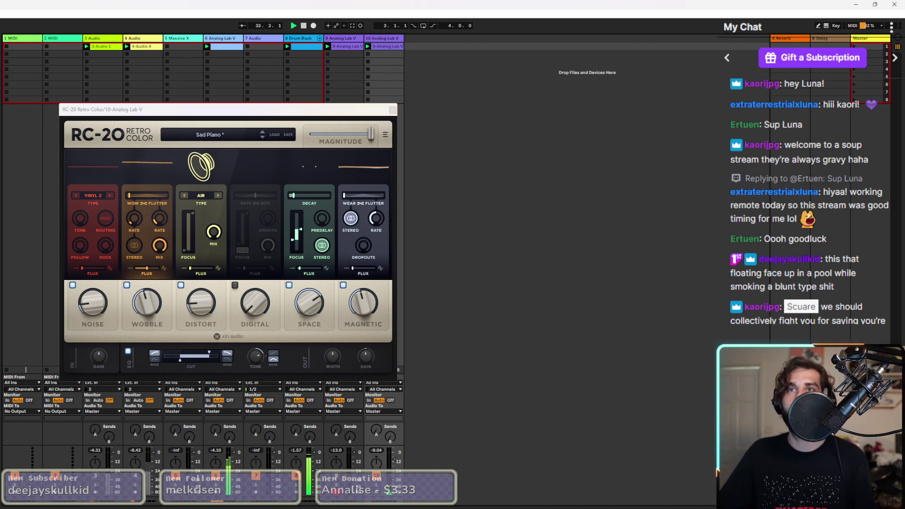
pyautogui.hotkey('ctrl', 'alt', 'p')
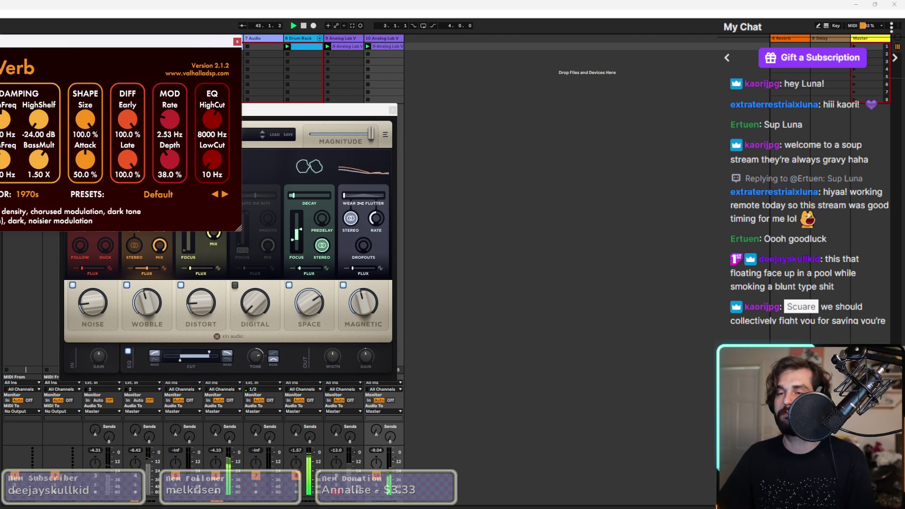
pyautogui.click(238, 41)
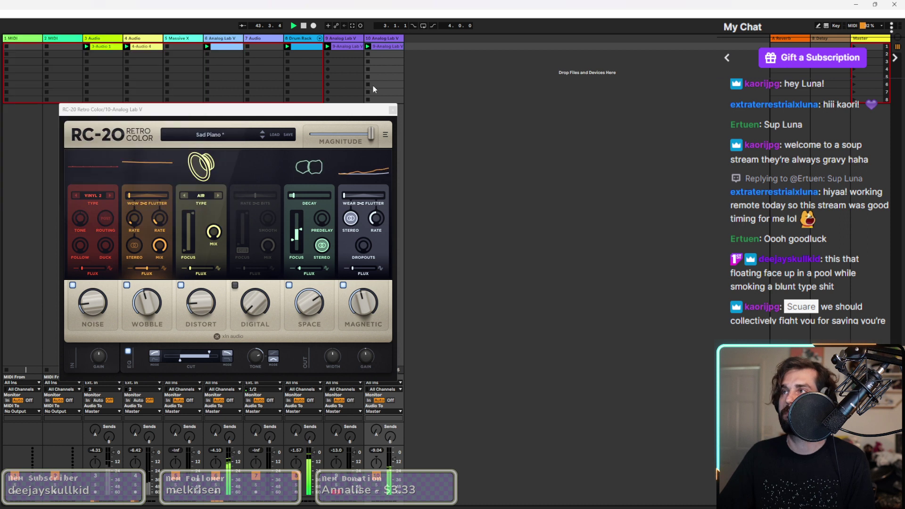
pyautogui.click(393, 110)
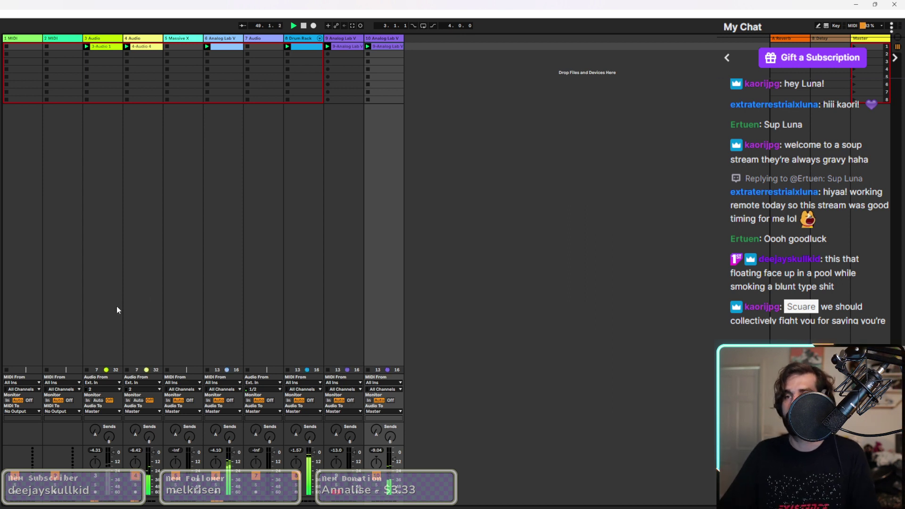
# Delete the existing audio clips from tracks 4 and 3.
pyautogui.click(131, 54)
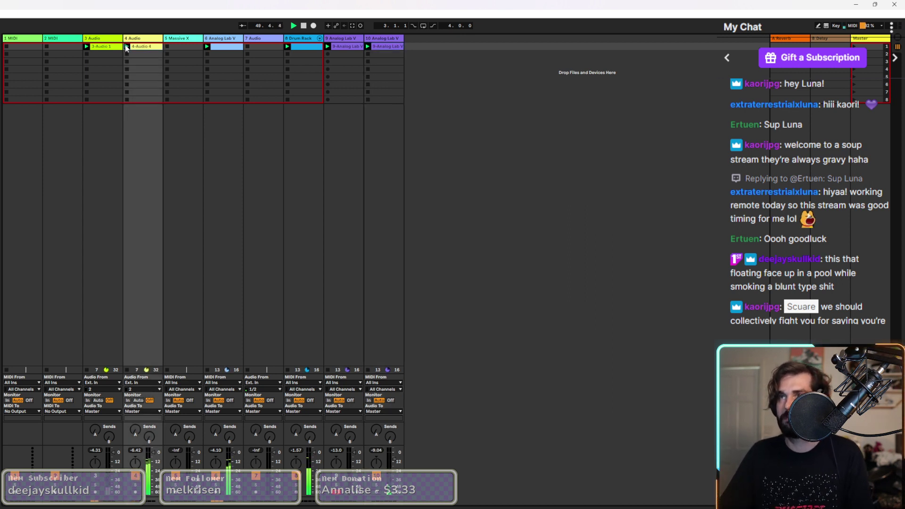
pyautogui.hotkey('ctrl', 'alt', 'l')
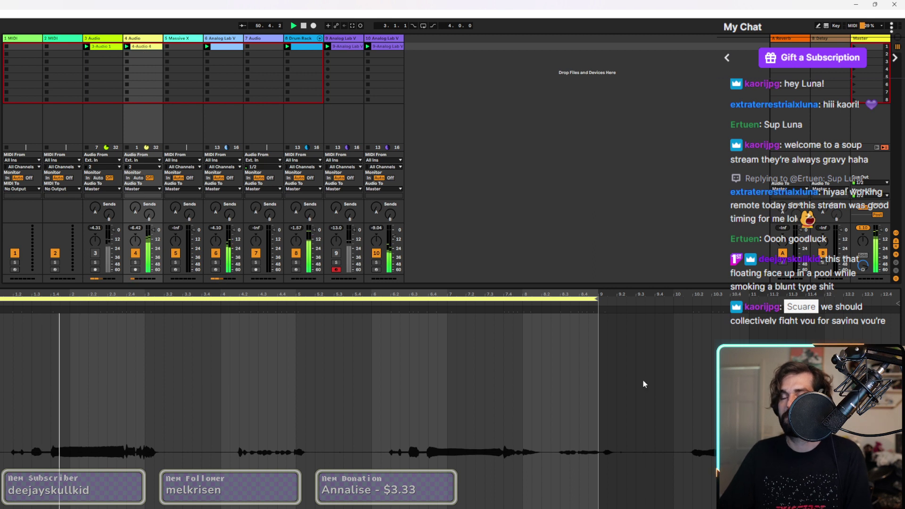
pyautogui.hotkey('ctrl', 'alt', 'l')
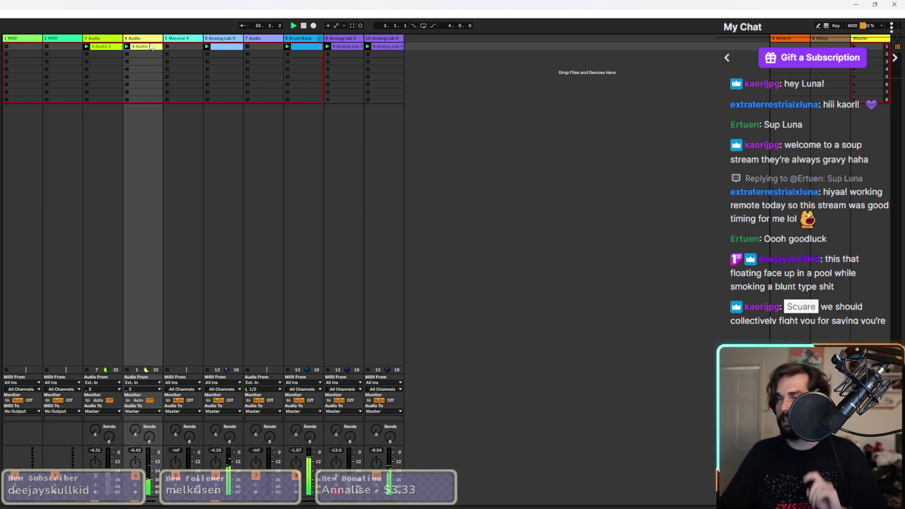
pyautogui.press('Delete')
pyautogui.click(107, 59)
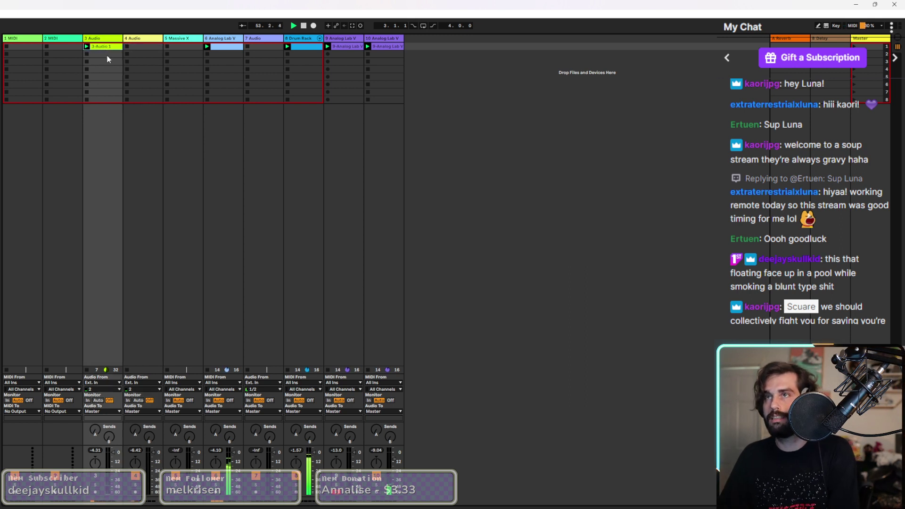
# Arm track 4, record a new take in its first slot and shorten the clip's loop to end at bar 9.
pyautogui.click(134, 255)
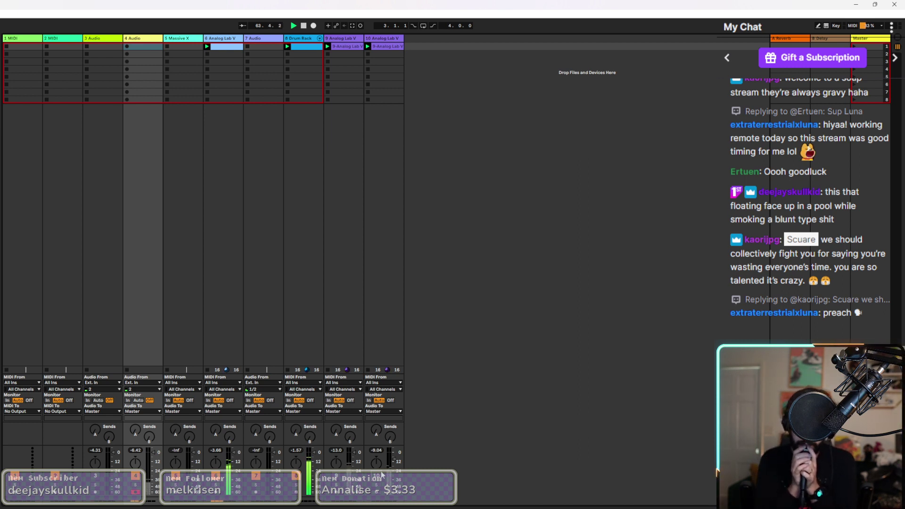
pyautogui.click(127, 46)
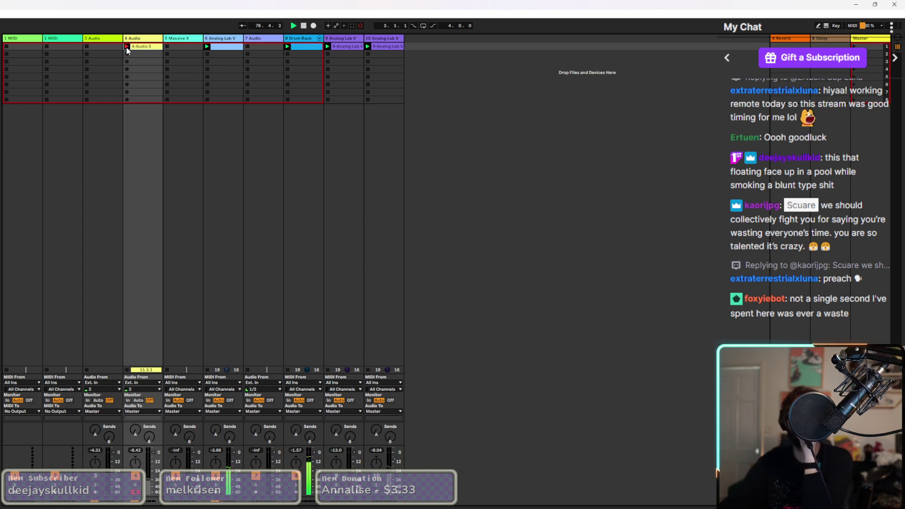
pyautogui.doubleClick(141, 51)
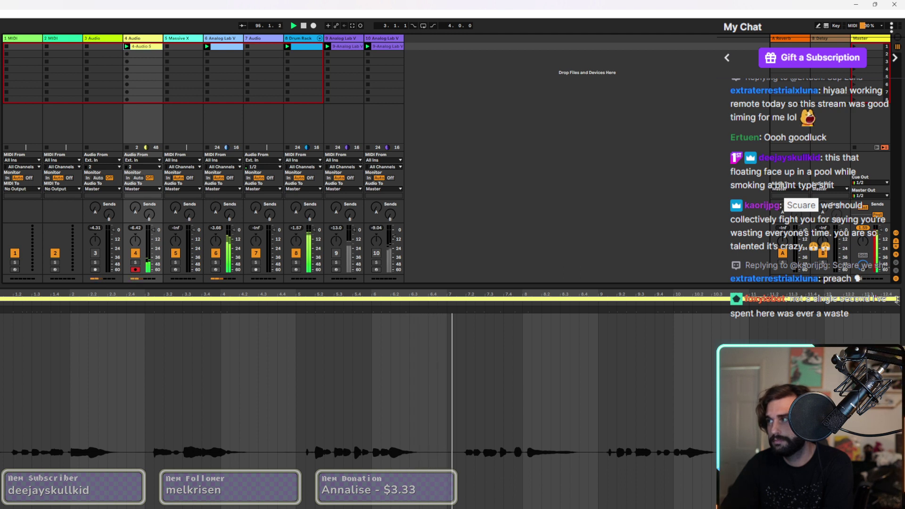
pyautogui.moveTo(751, 330); pyautogui.dragTo(596, 333)
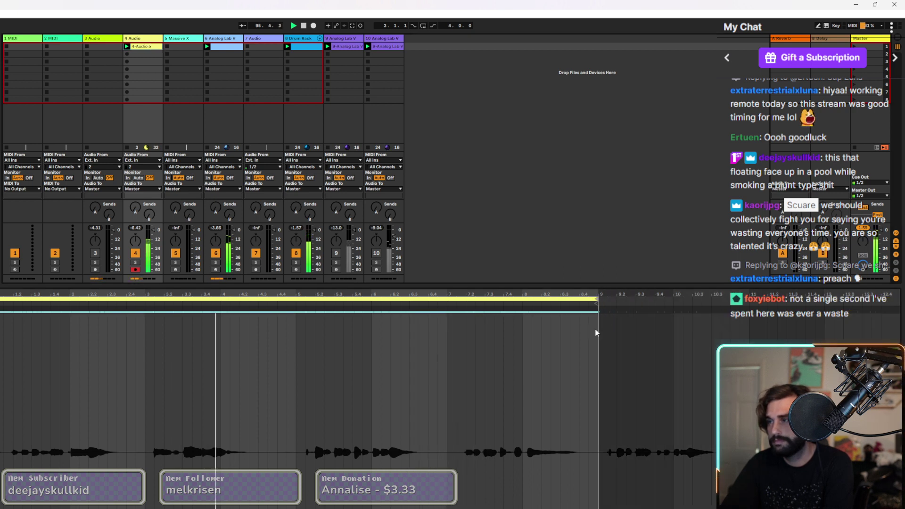
# Record two more takes in the second and third slots of track 4.
pyautogui.click(127, 53)
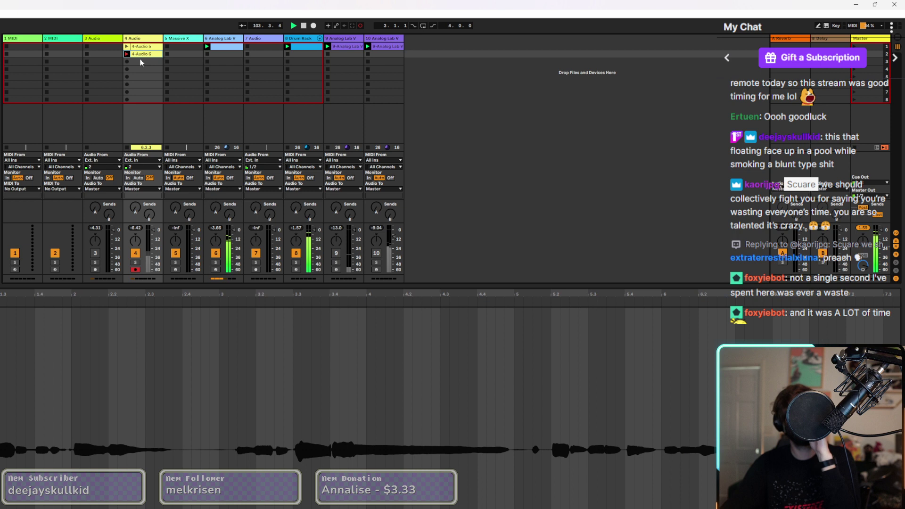
pyautogui.click(138, 58)
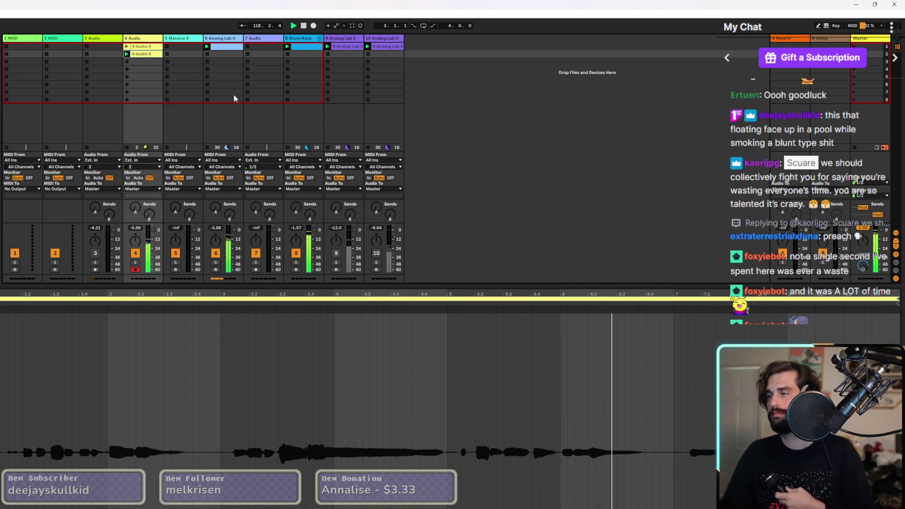
pyautogui.click(127, 61)
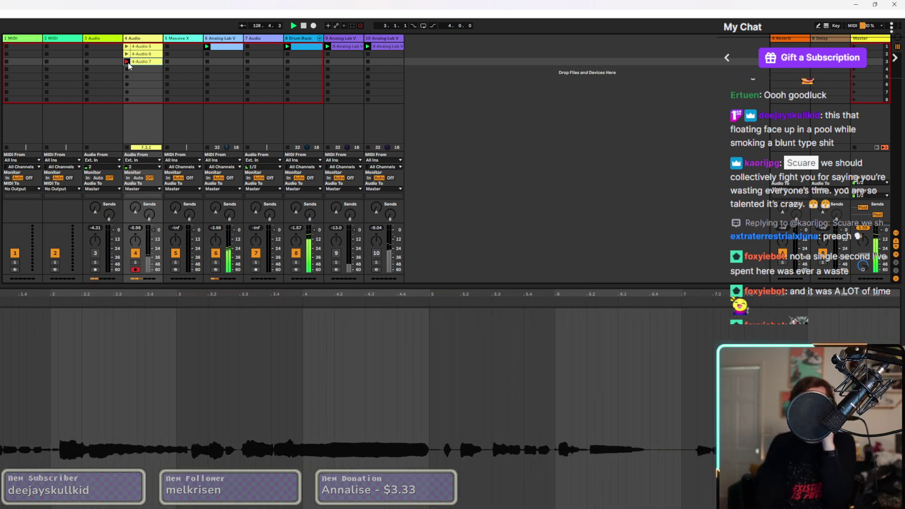
pyautogui.click(127, 62)
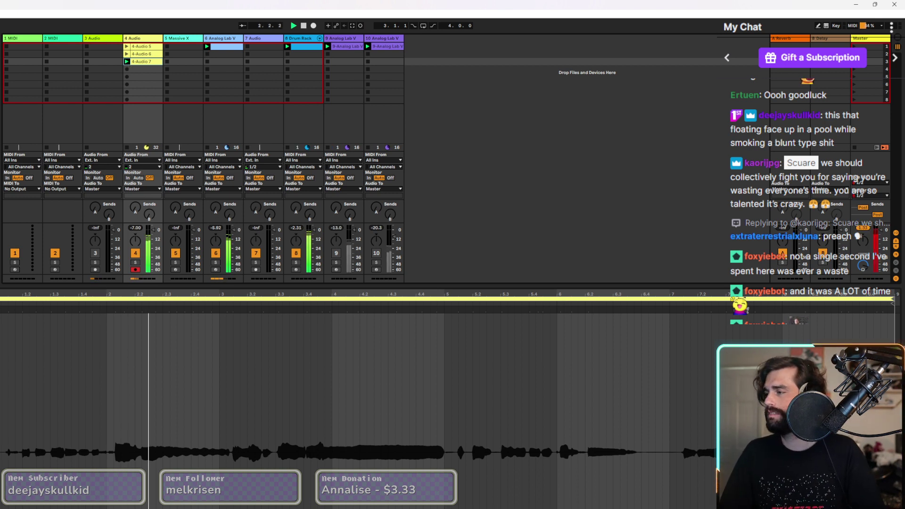
# Check the Waves Tune Real-Time and StudioRack settings on track 4.
pyautogui.hotkey('ctrl', 'alt', 'l')
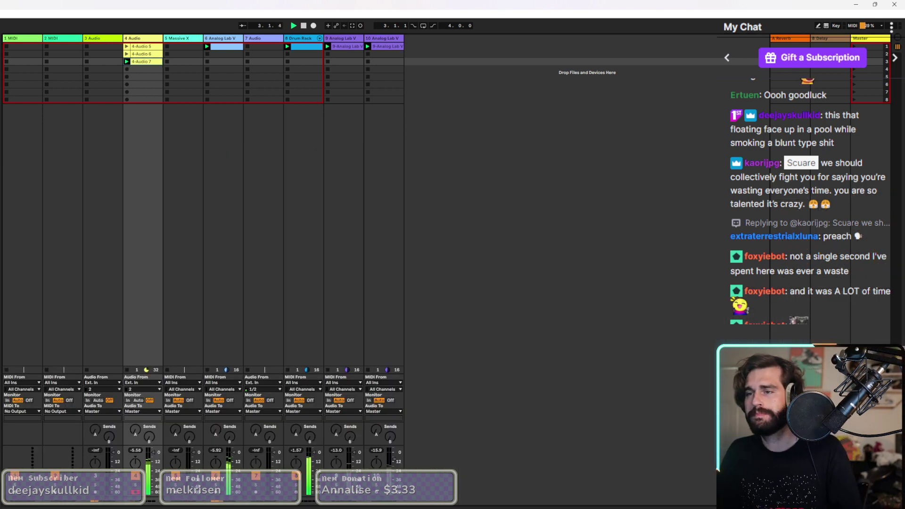
pyautogui.hotkey('ctrl', 'alt', 'p')
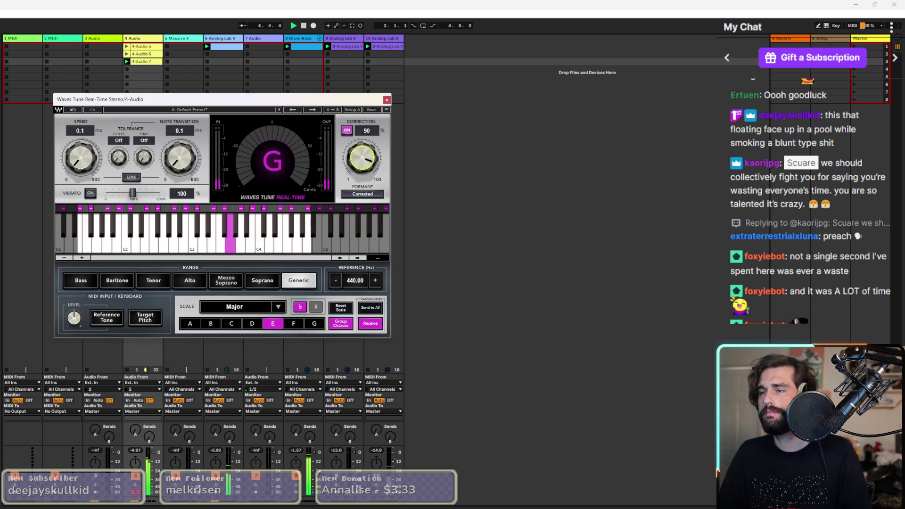
pyautogui.hotkey('ctrl', 'alt', 'p')
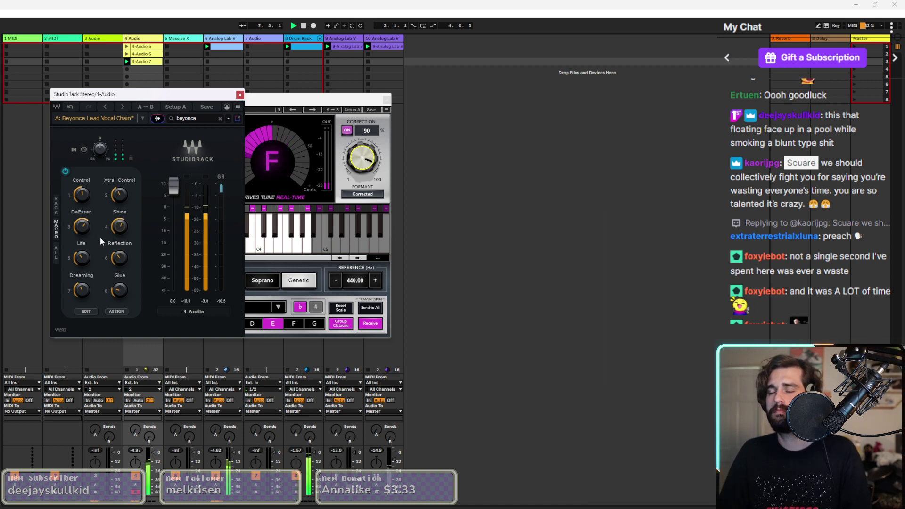
pyautogui.hotkey('ctrl', 'alt', 'p')
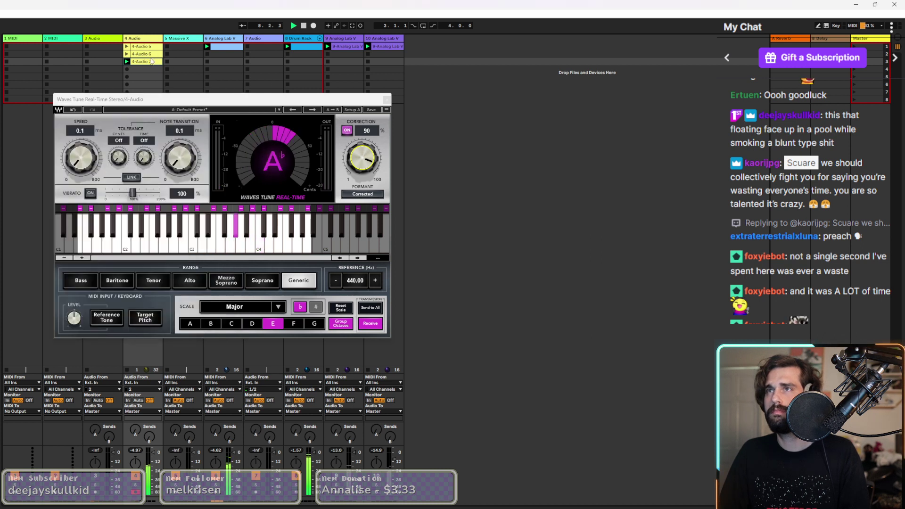
# Shorten the loop of the third-slot take on track 4 to end at bar 5, then hide the plug-in windows.
pyautogui.doubleClick(152, 61)
pyautogui.moveTo(891, 298)
pyautogui.mouseDown()
pyautogui.moveTo(511, 325)
pyautogui.moveTo(550, 339)
pyautogui.moveTo(440, 354)
pyautogui.moveTo(446, 363)
pyautogui.mouseUp()
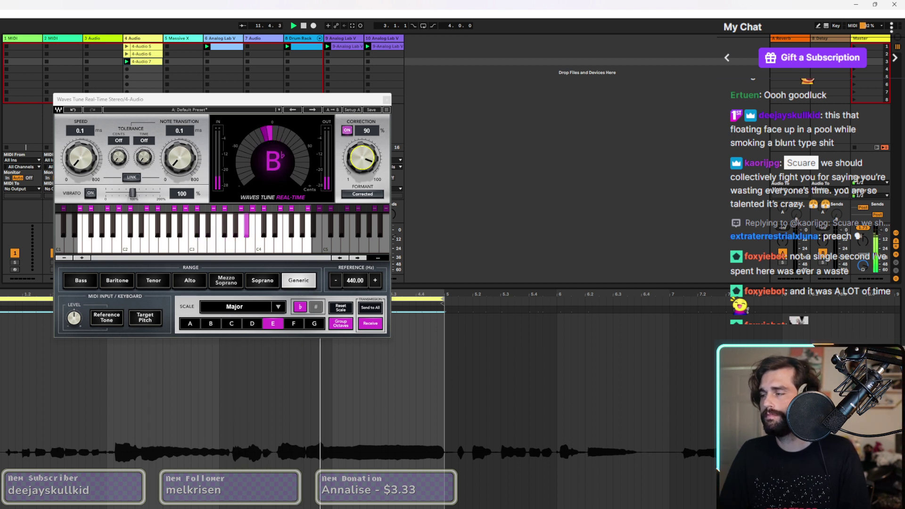
pyautogui.hotkey('ctrl', 'alt', 'l')
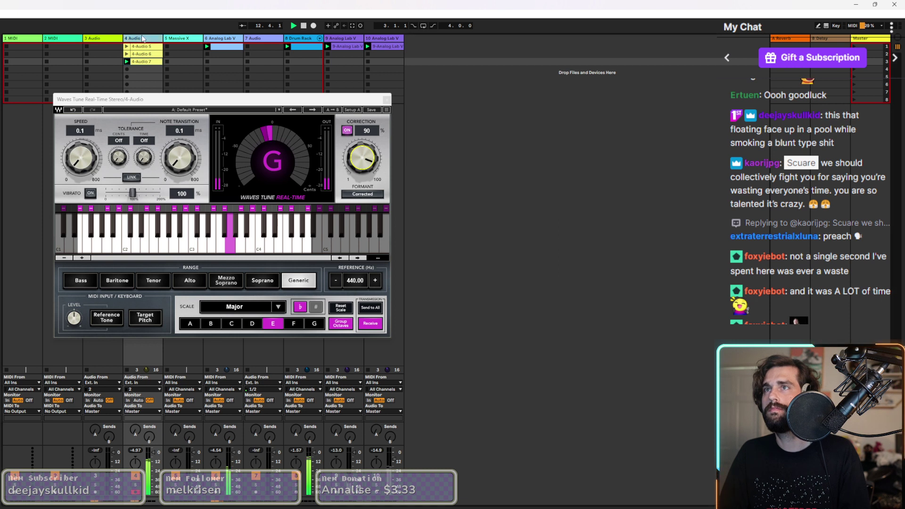
pyautogui.hotkey('ctrl', 'alt', 'p')
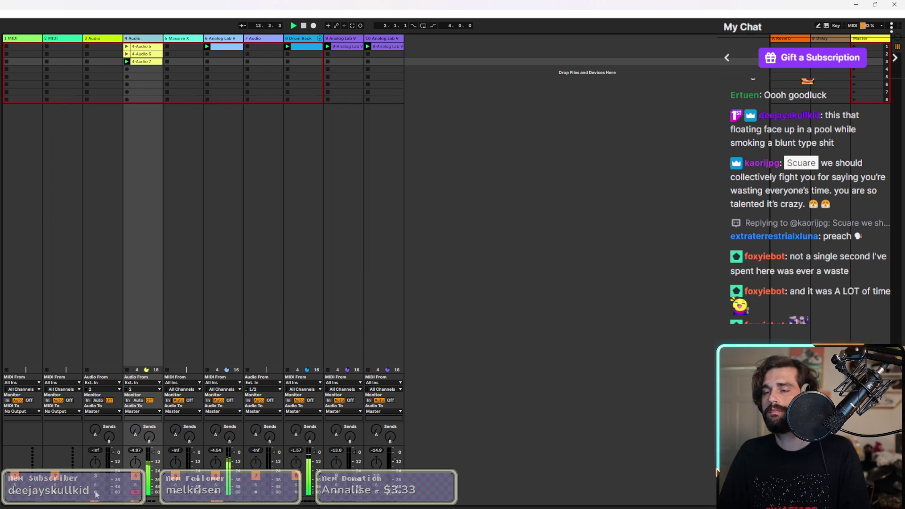
# Record a new take in the third slot of track 3 and pan the track off centre.
pyautogui.press('Left')
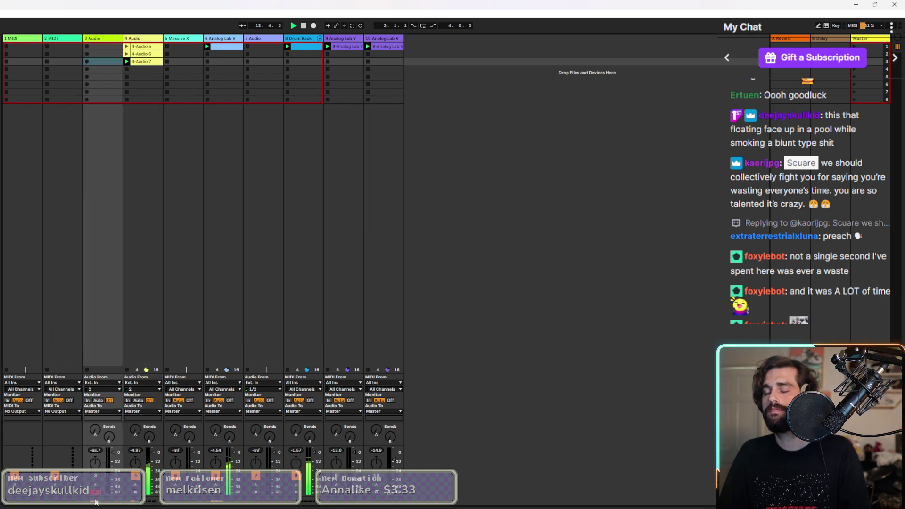
pyautogui.click(88, 61)
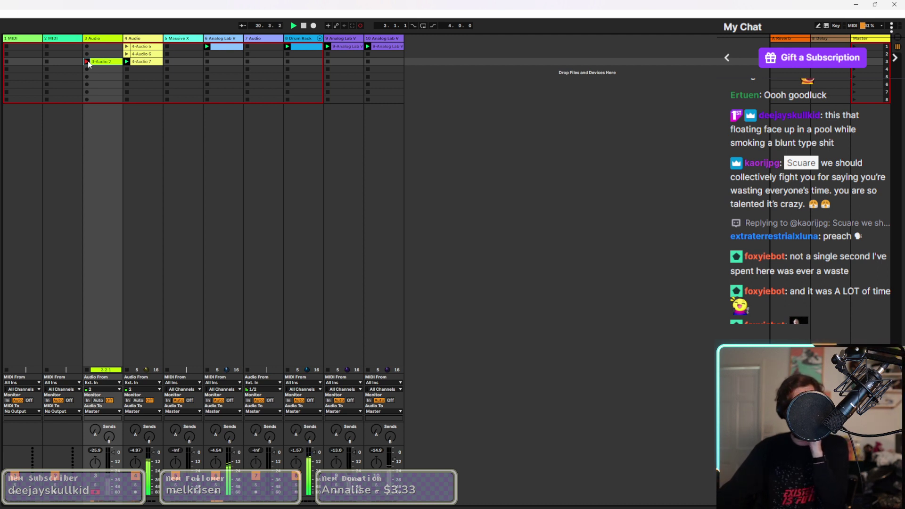
pyautogui.click(87, 62)
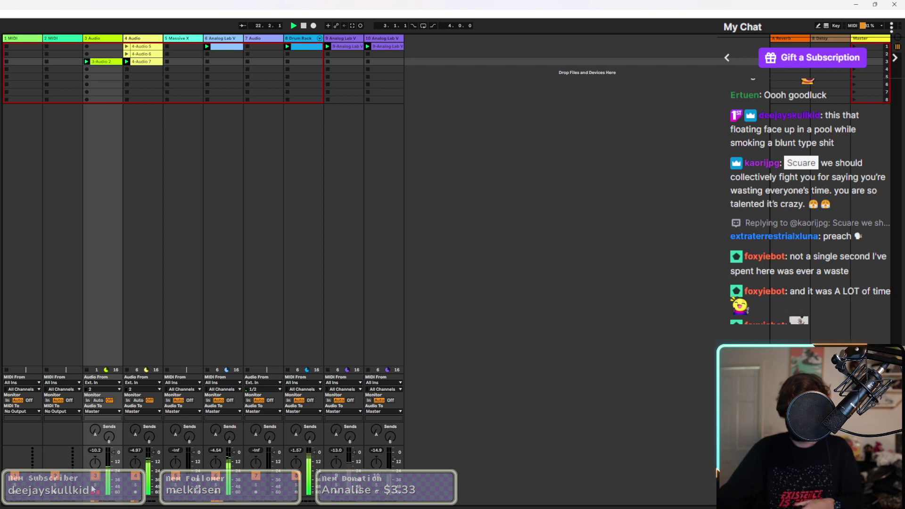
pyautogui.moveTo(107, 485); pyautogui.dragTo(101, 431)
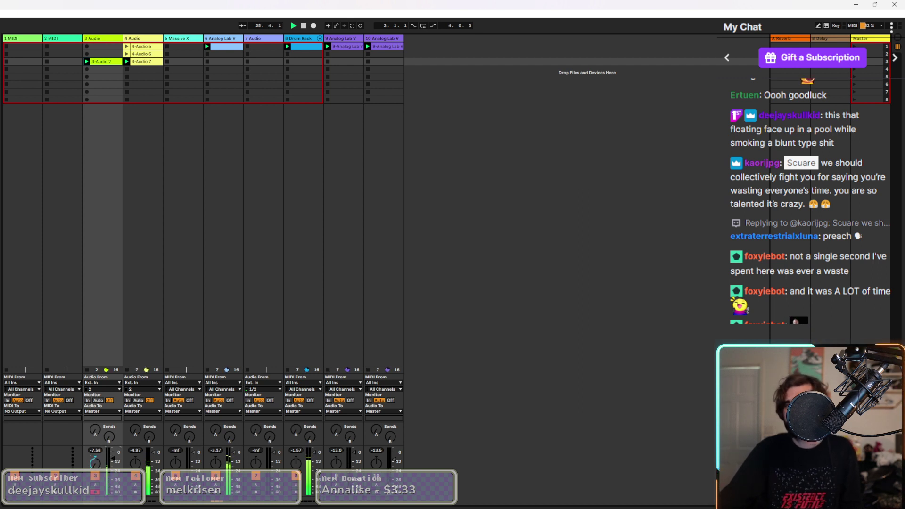
# Duplicate track 3 and clear the copied clip from the duplicate track.
pyautogui.rightClick(96, 44)
pyautogui.click(156, 165)
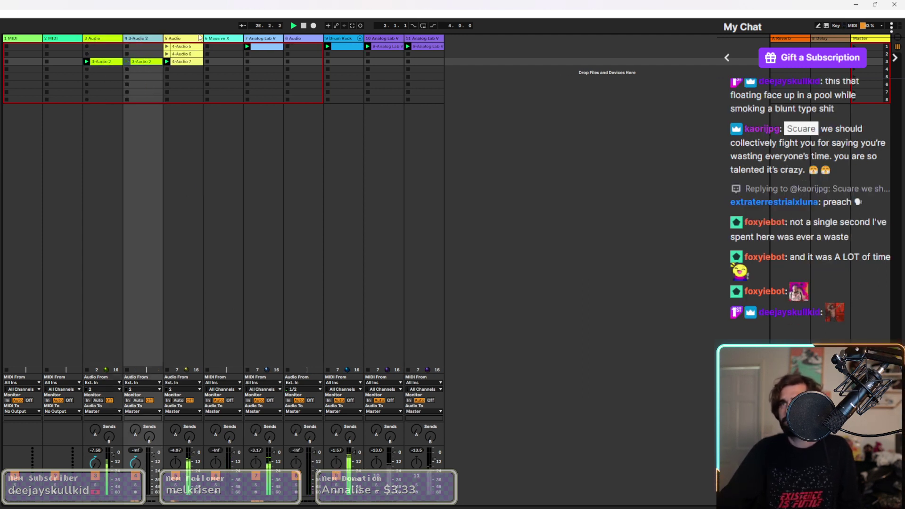
pyautogui.click(190, 69)
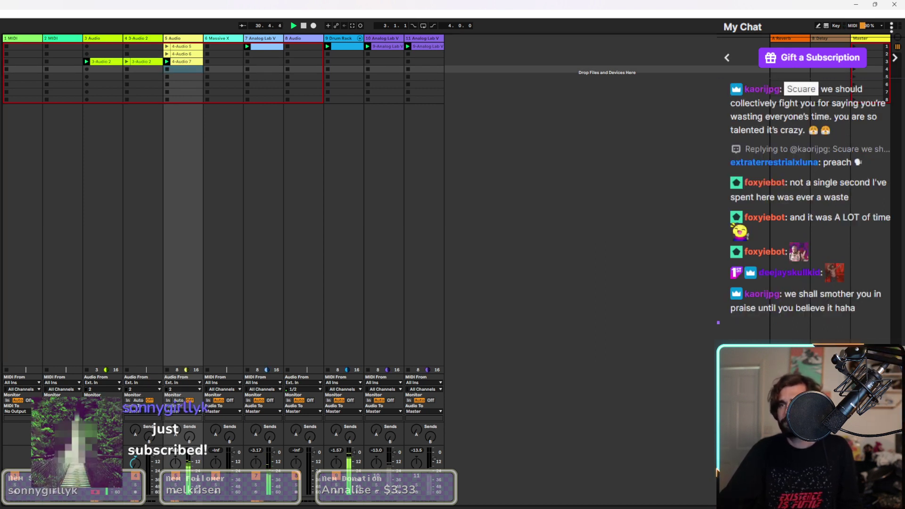
pyautogui.click(146, 64)
pyautogui.hotkey('ctrl', 'z')
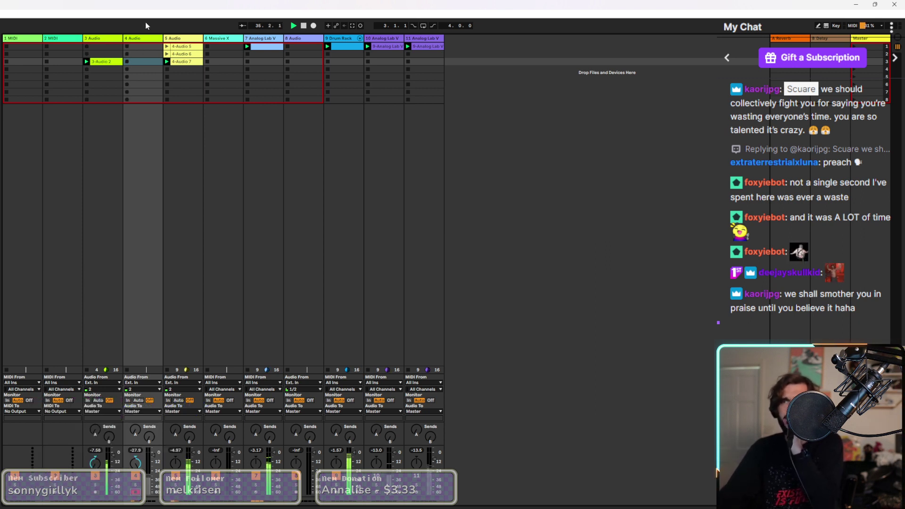
# Record a vocal take in the third slot of the duplicated track 4.
pyautogui.click(127, 62)
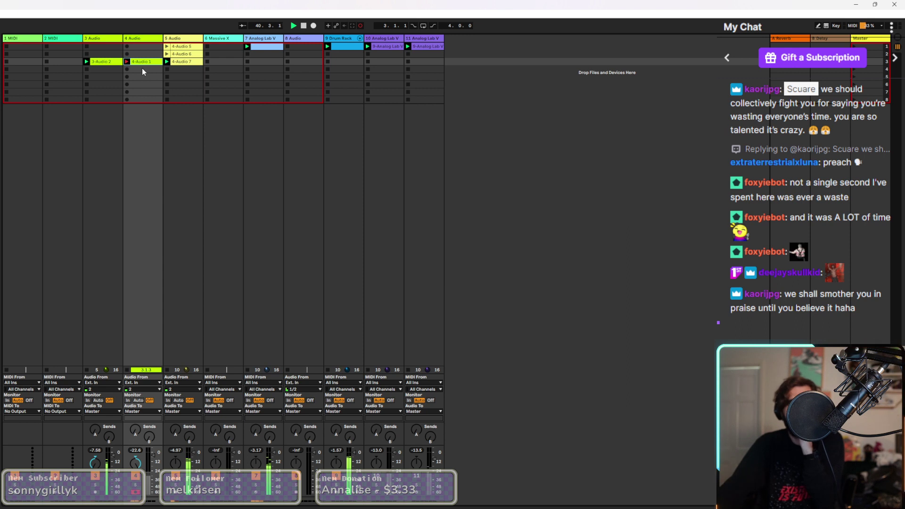
pyautogui.click(127, 63)
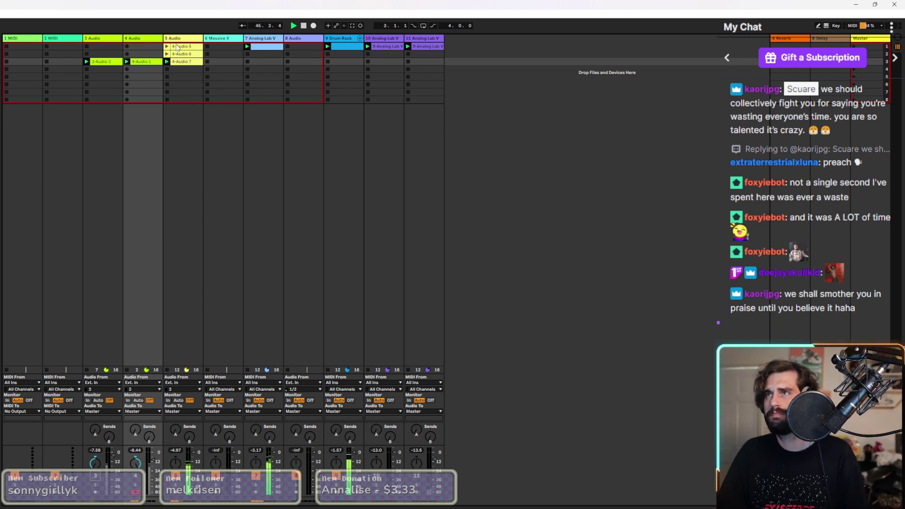
# Check the StudioRack chain on track 5 and set its ValhallaVintageVerb mix to 11.6 %.
pyautogui.press('Left')
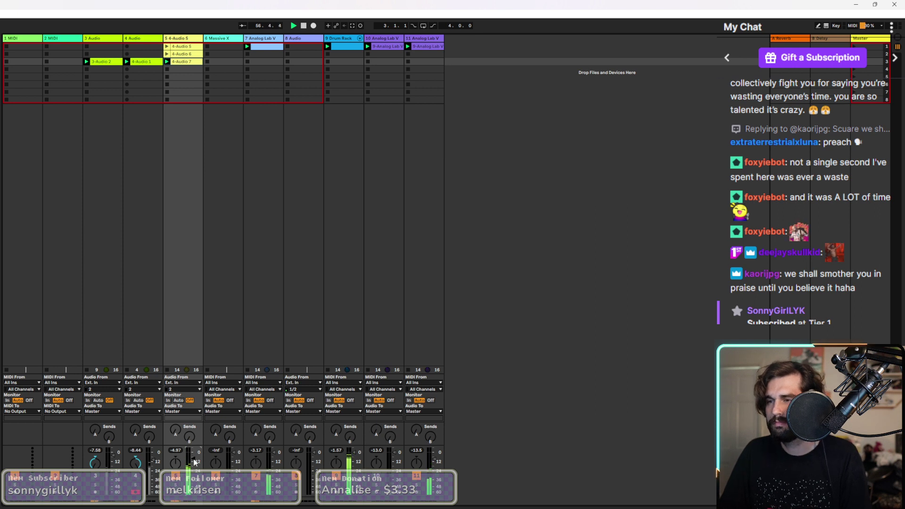
pyautogui.hotkey('ctrl', 'alt', 'p')
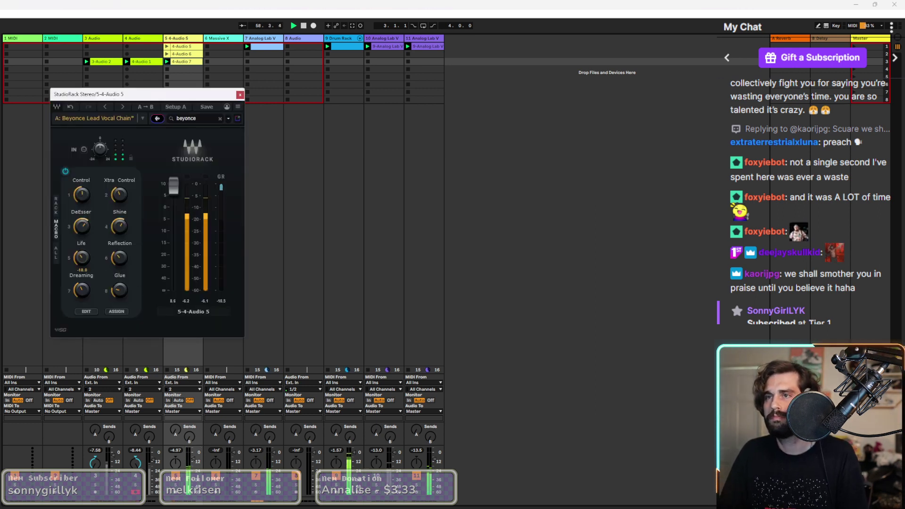
pyautogui.click(240, 95)
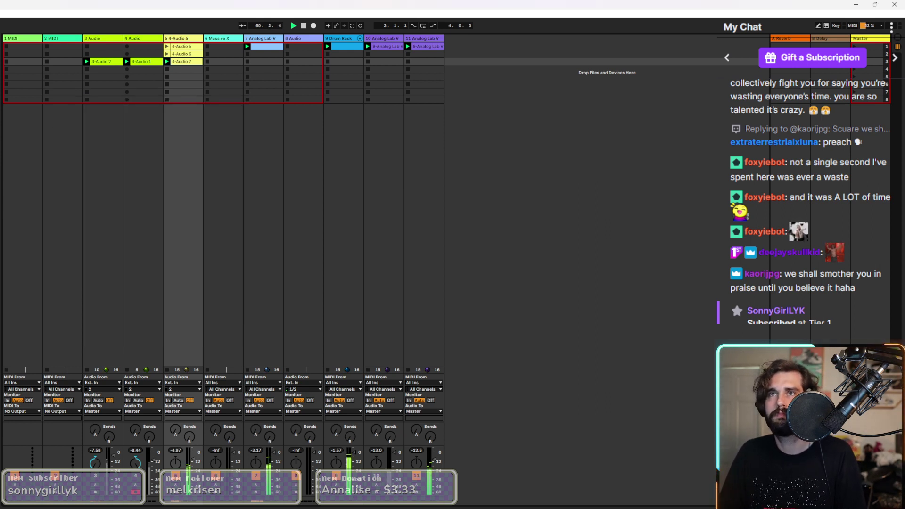
pyautogui.hotkey('ctrl', 'alt', 'p')
pyautogui.moveTo(80, 174); pyautogui.dragTo(85, 270)
pyautogui.click(362, 427)
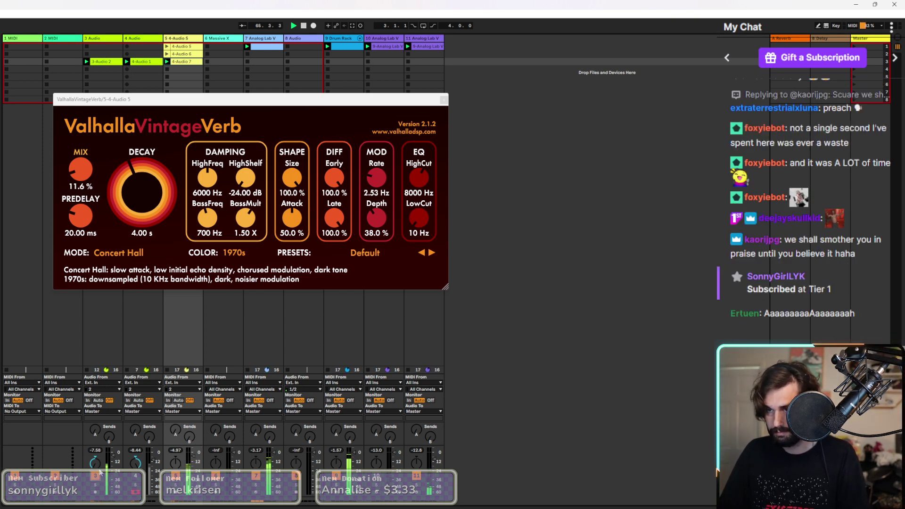
# Compare the mix with and without the Analog Lab V chords by stopping and relaunching the clip on track 7.
pyautogui.click(102, 440)
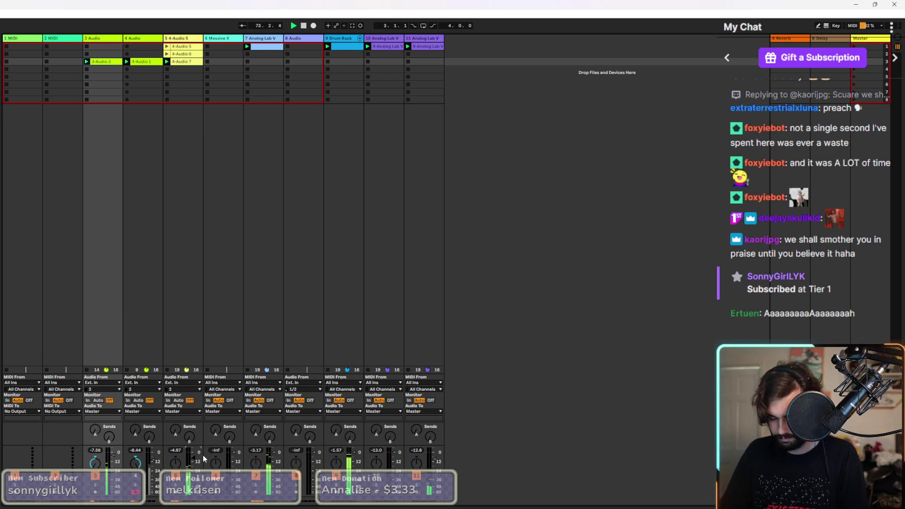
pyautogui.click(266, 39)
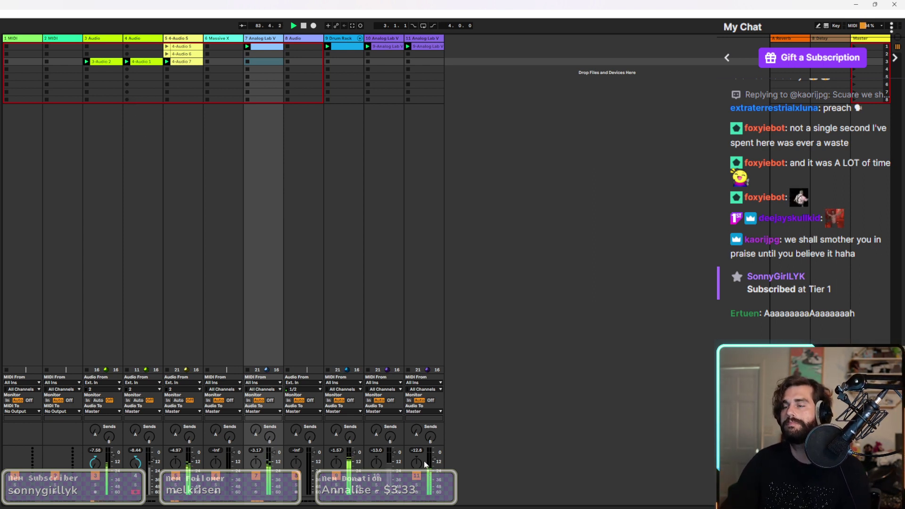
pyautogui.click(248, 370)
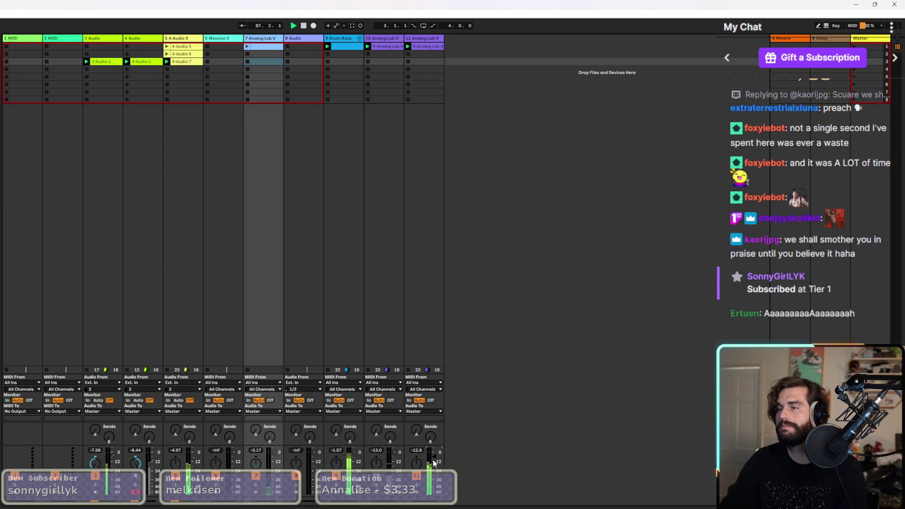
pyautogui.click(247, 46)
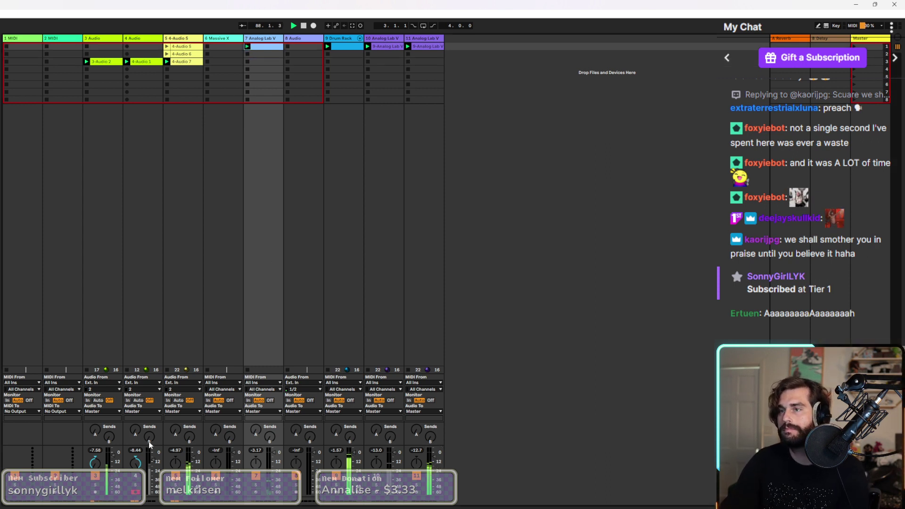
# Stop the playing vocal clip on track 5 and pan track 11 slightly off centre.
pyautogui.click(167, 370)
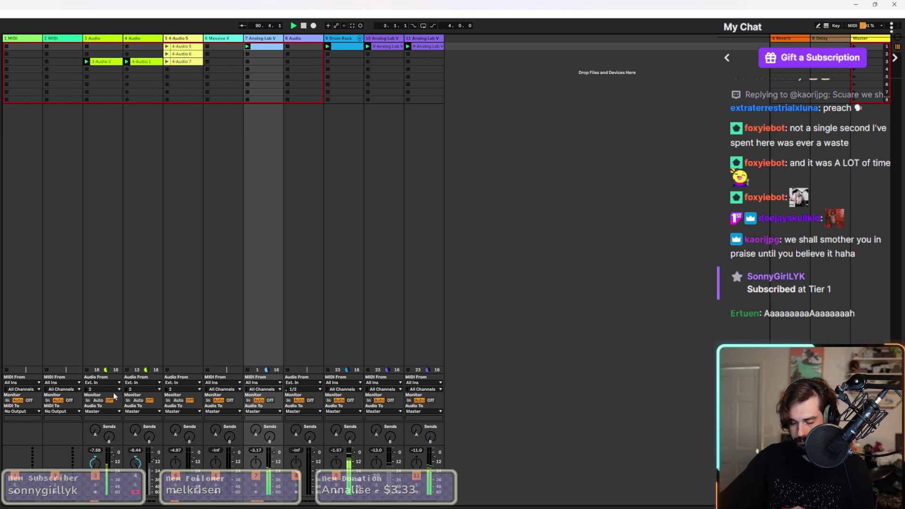
pyautogui.moveTo(413, 466); pyautogui.dragTo(413, 464)
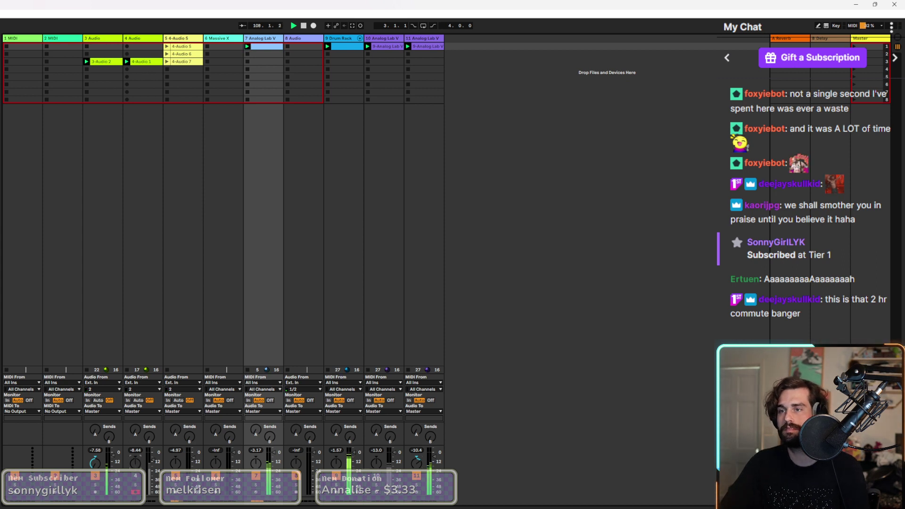
# Delete the third-slot take on track 4 and record a replacement in the same slot.
pyautogui.click(146, 63)
pyautogui.press('Delete')
pyautogui.click(128, 61)
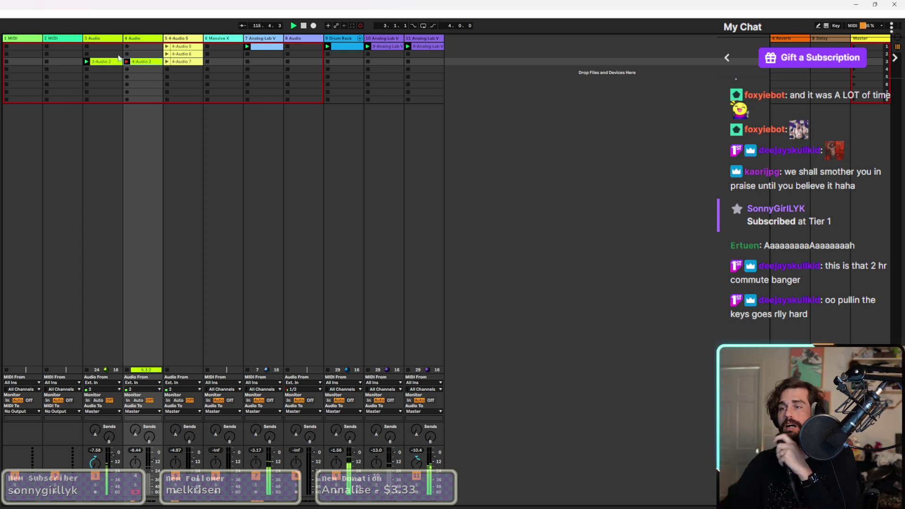
pyautogui.click(125, 63)
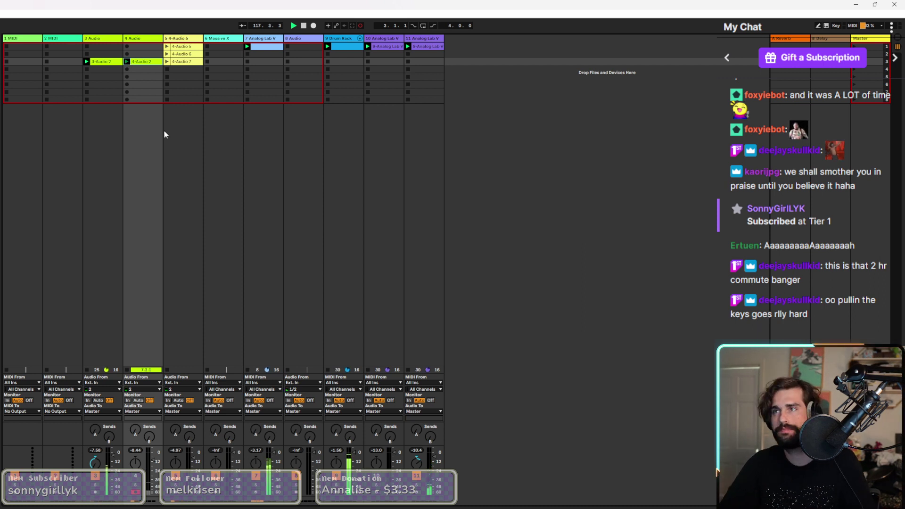
# Review the waveform of the new take on track 4 and raise the track's volume.
pyautogui.doubleClick(143, 61)
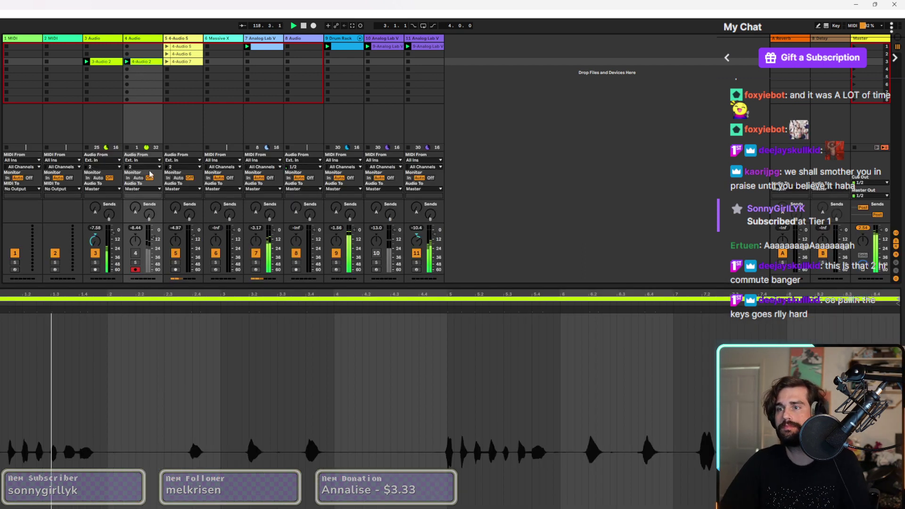
pyautogui.hotkey('ctrl', 'alt', 'l')
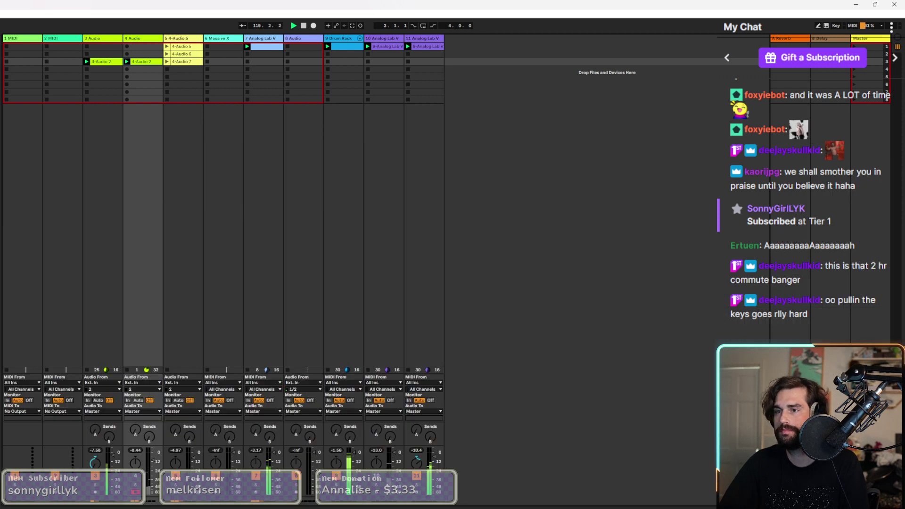
pyautogui.hotkey('ctrl', 'alt', 'l')
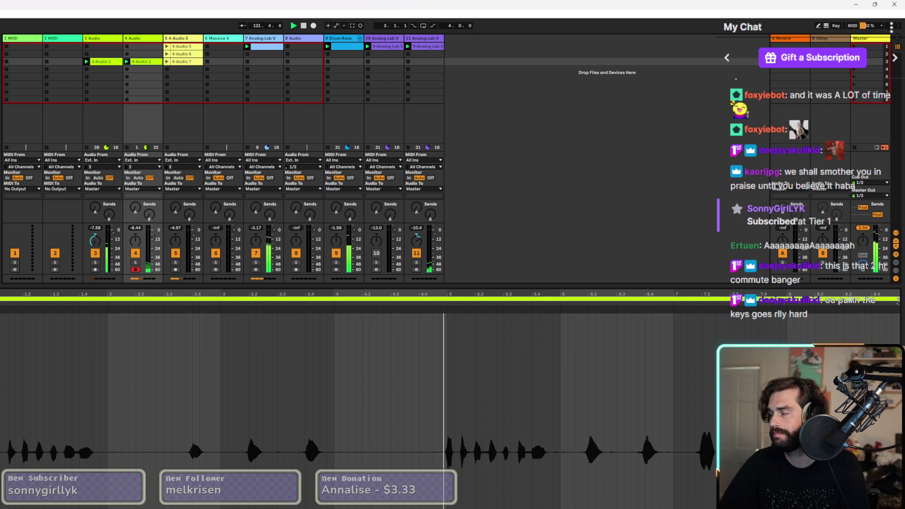
pyautogui.hotkey('ctrl', 'alt', 'l')
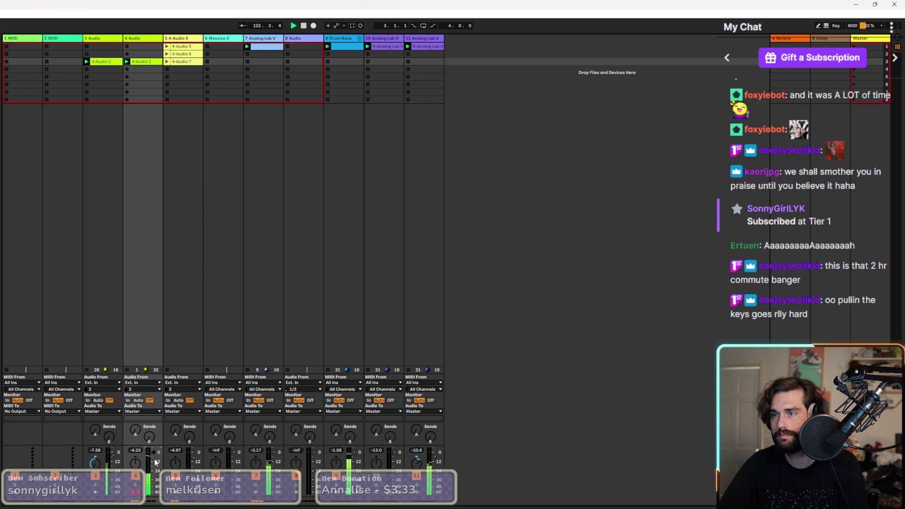
pyautogui.moveTo(135, 450); pyautogui.dragTo(136, 431)
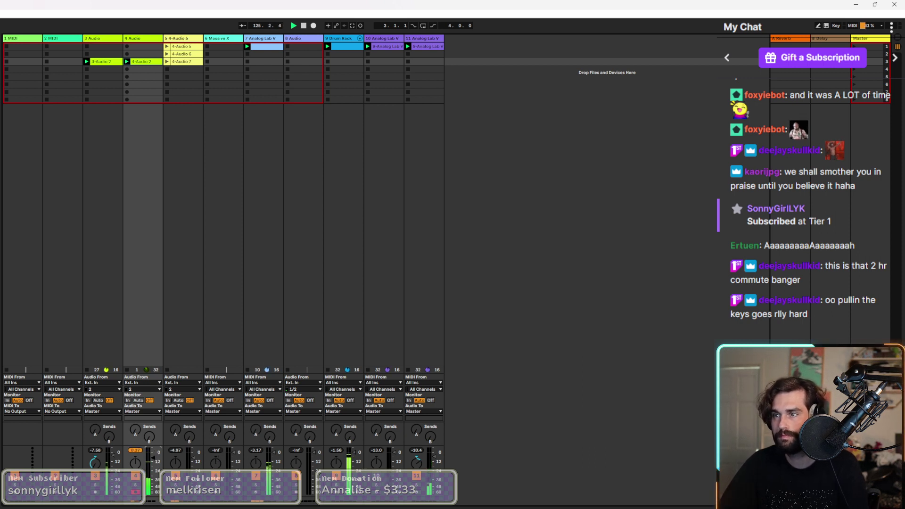
# Raise the ValhallaVintageVerb mix on track 4 to 16.4 % and close the plug-in window.
pyautogui.click(183, 37)
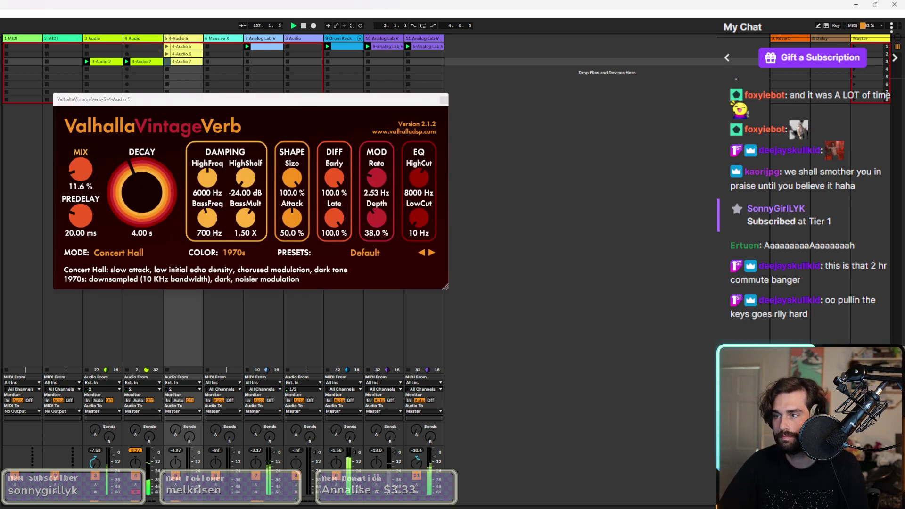
pyautogui.click(152, 38)
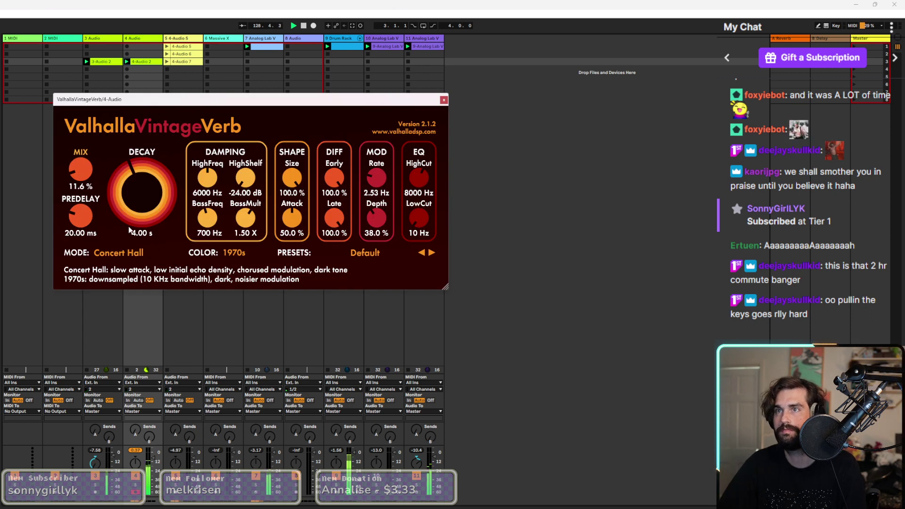
pyautogui.moveTo(78, 178); pyautogui.dragTo(77, 172)
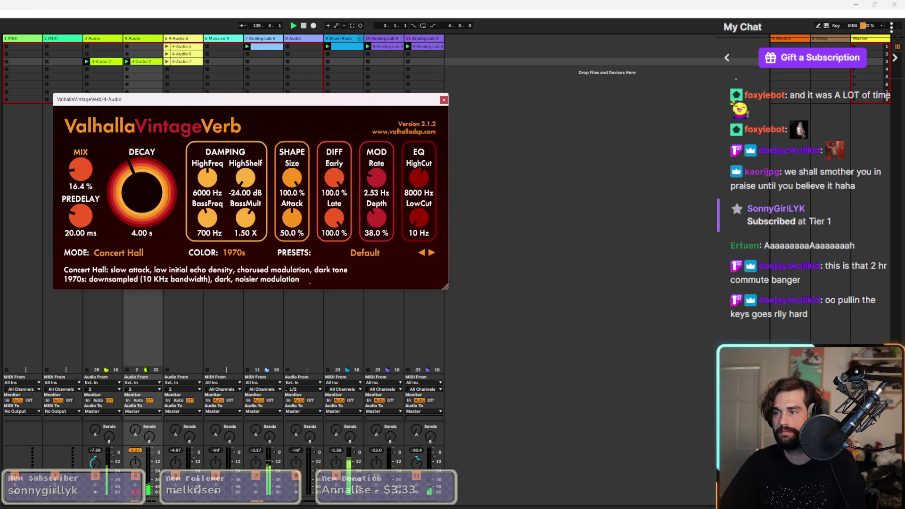
pyautogui.hotkey('ctrl', 'alt', 'p')
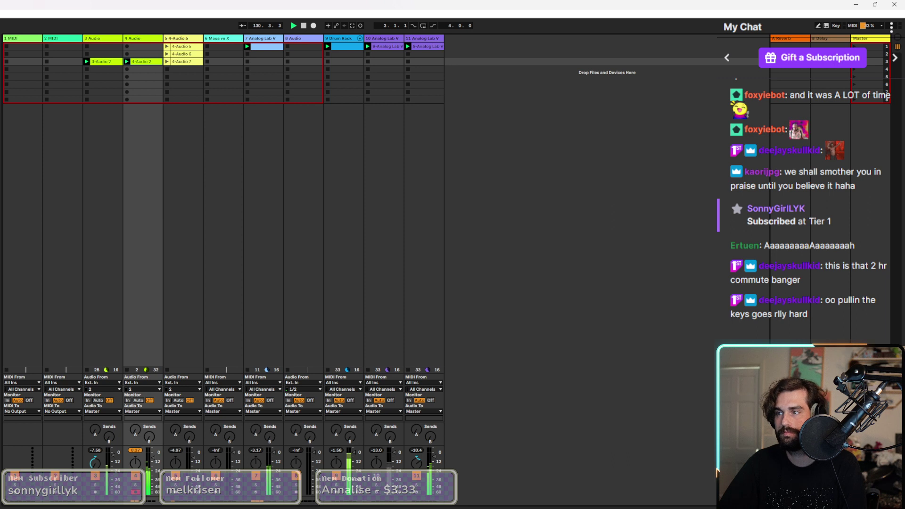
pyautogui.hotkey('ctrl', 'alt', 'p')
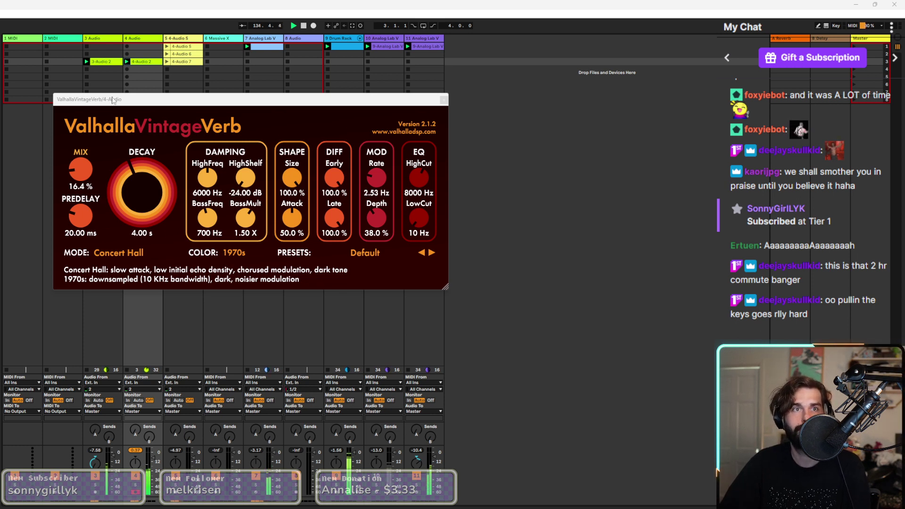
pyautogui.click(444, 100)
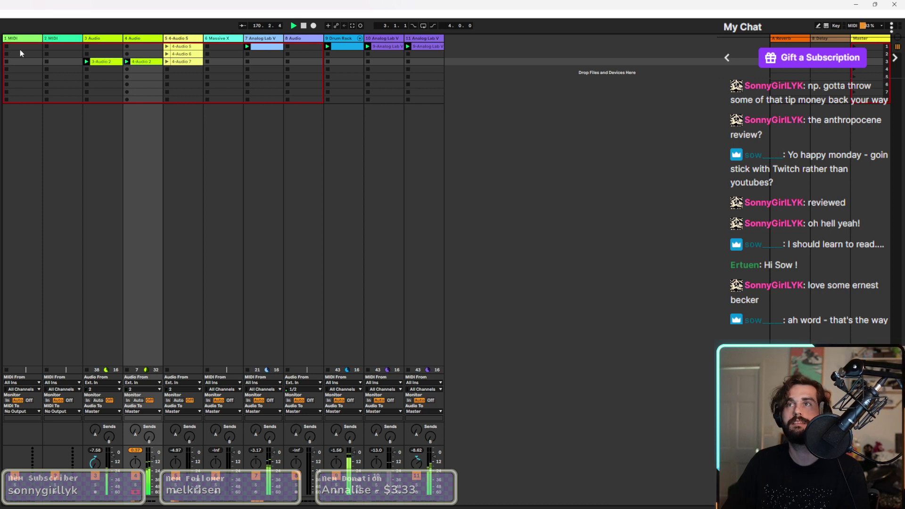
# Stop playback and duplicate Analog Lab V chord track 7 together with its clip.
pyautogui.click(191, 62)
pyautogui.click(150, 43)
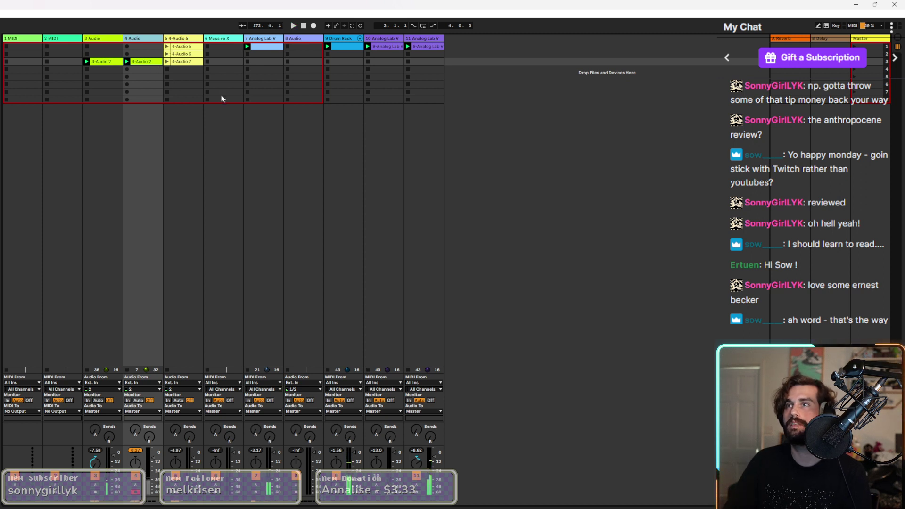
pyautogui.click(260, 49)
pyautogui.click(263, 47)
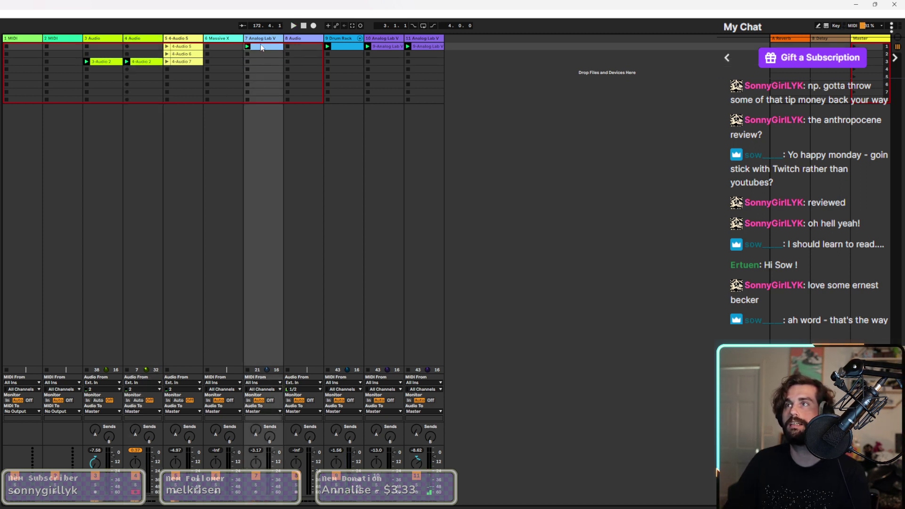
pyautogui.rightClick(263, 48)
pyautogui.click(283, 59)
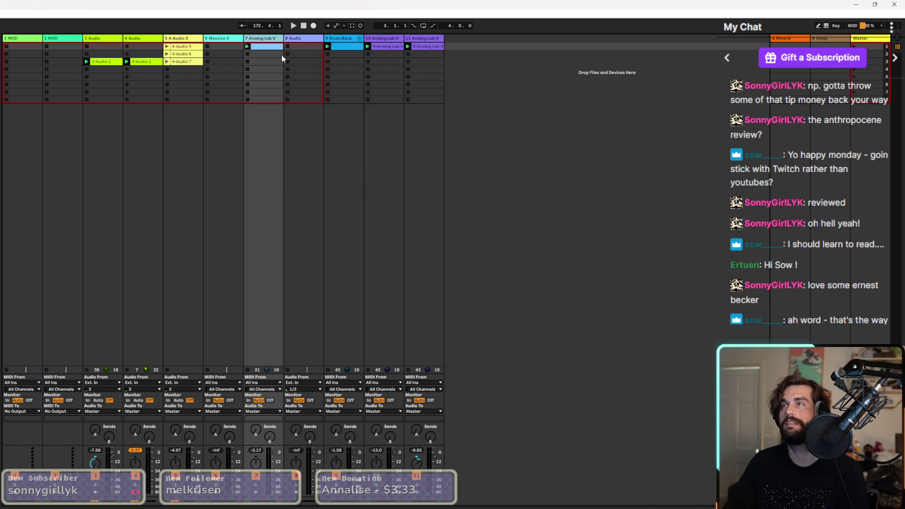
pyautogui.hotkey('ctrl', 'd')
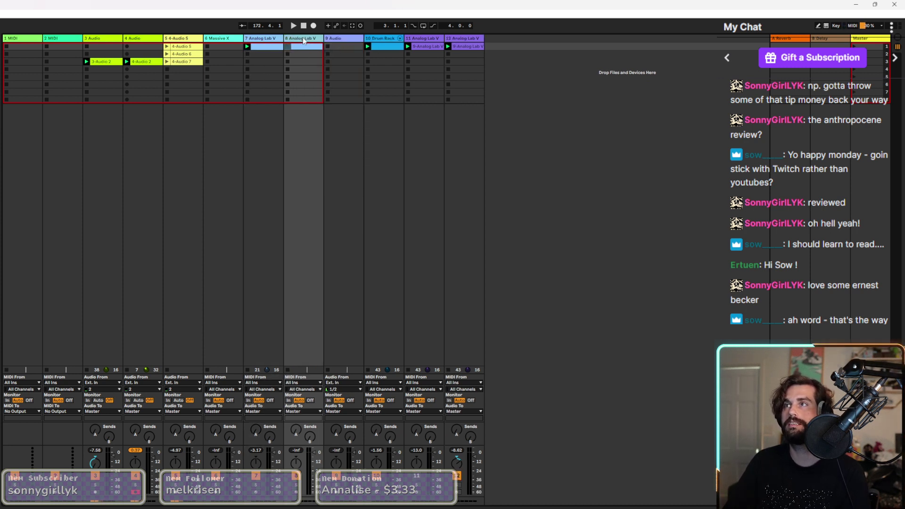
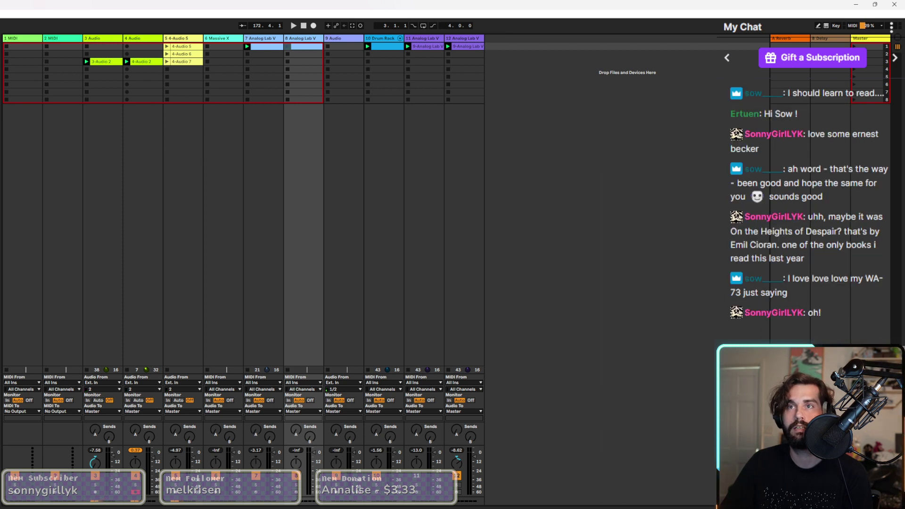
# Replace the instrument on duplicated track 8 with Kontakt 7 and audition library presets such as 700 Nasal Choir and 700 Seq Bass.
pyautogui.click(262, 38)
pyautogui.click(304, 38)
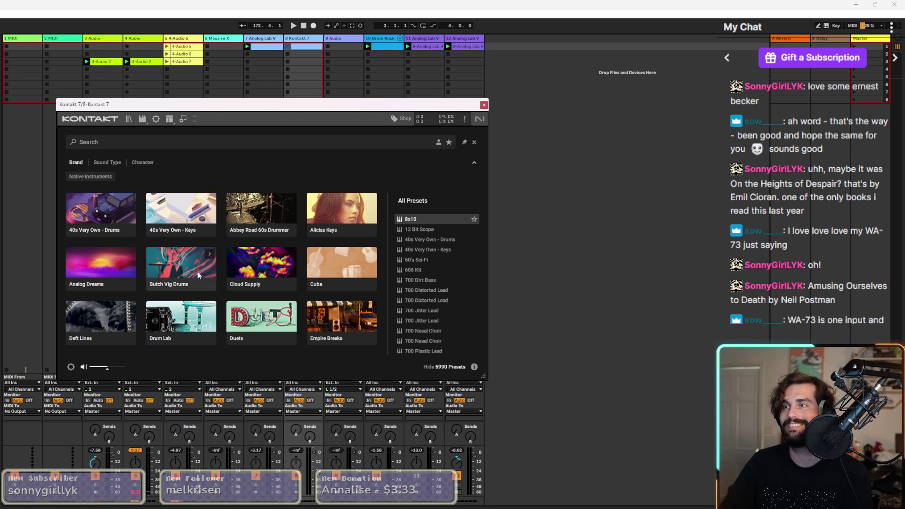
pyautogui.click(425, 250)
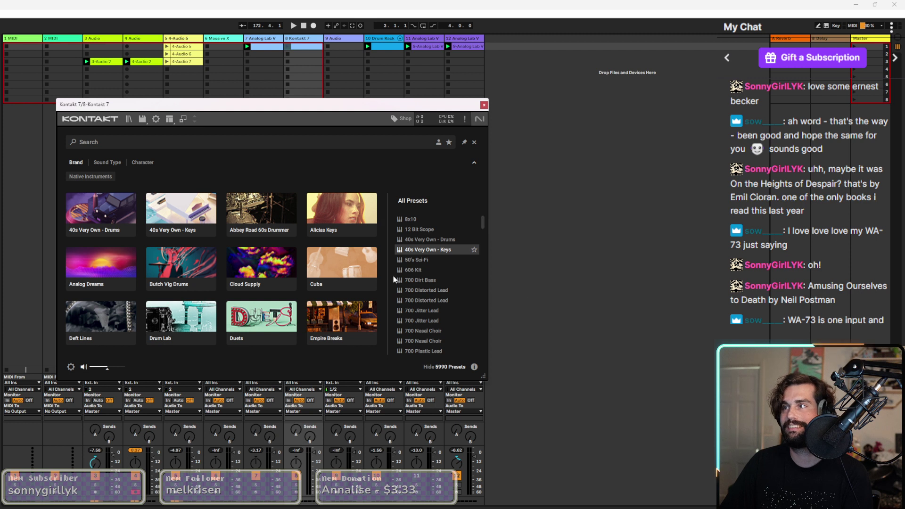
pyautogui.scroll(-1, 445, 318)
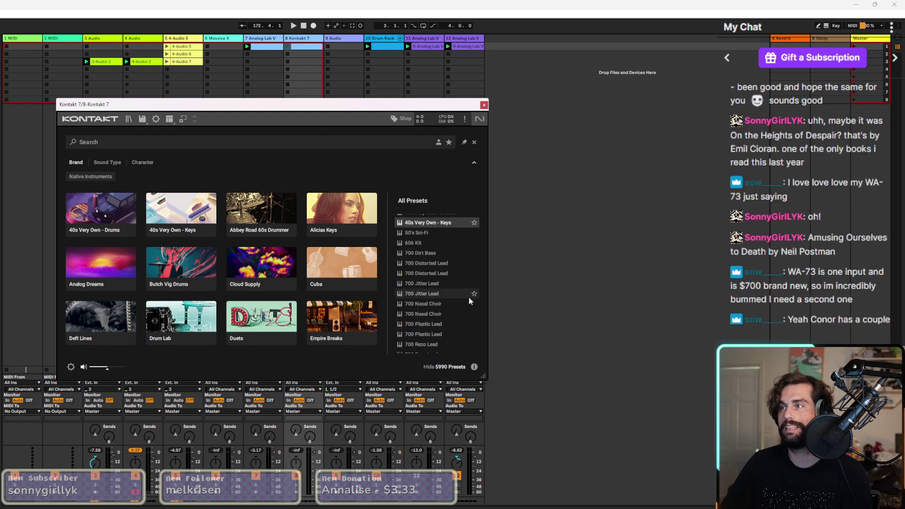
pyautogui.click(441, 313)
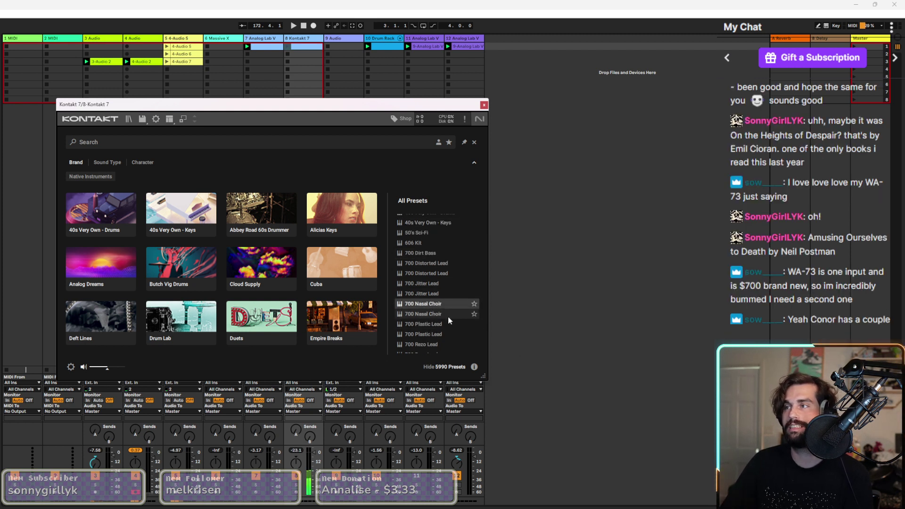
pyautogui.scroll(-2, 426, 317)
pyautogui.click(424, 320)
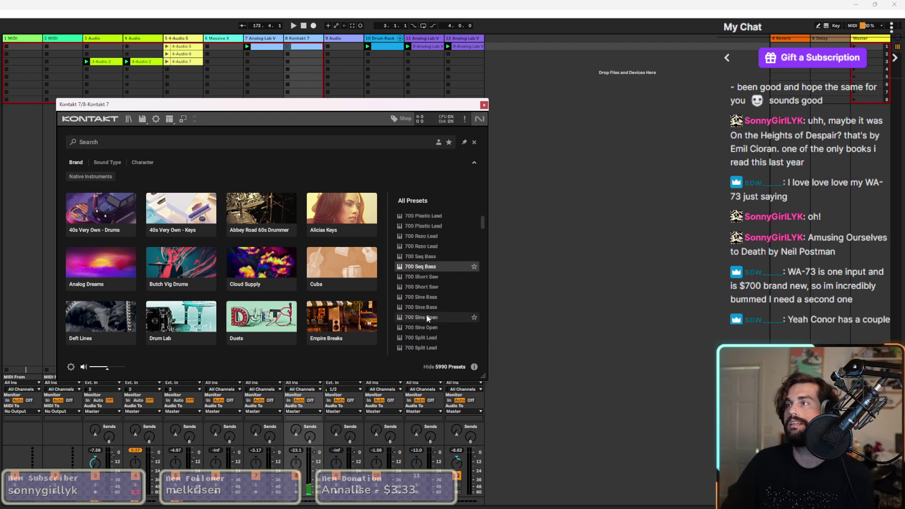
pyautogui.scroll(-4, 426, 316)
# Load the 40s Very Own - Keys instrument in Kontakt 7 and choose its Depths Organ snapshot.
pyautogui.click(191, 211)
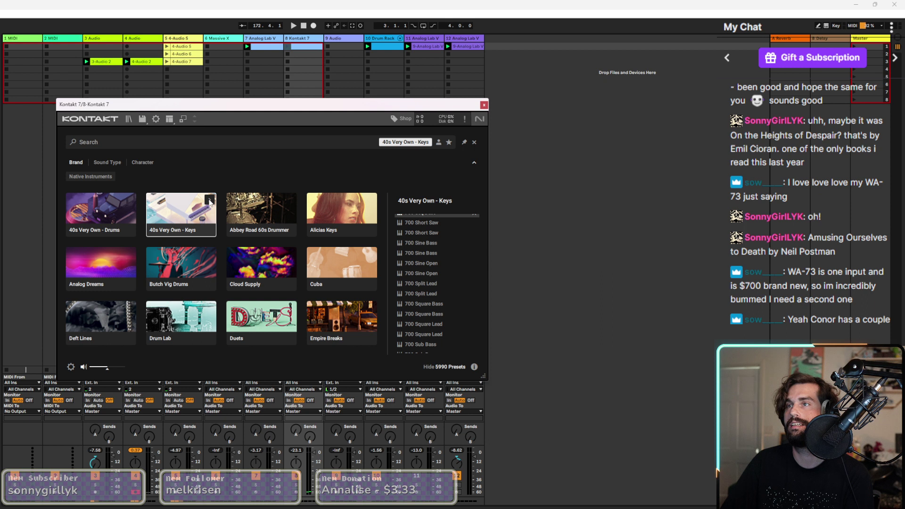
pyautogui.doubleClick(421, 281)
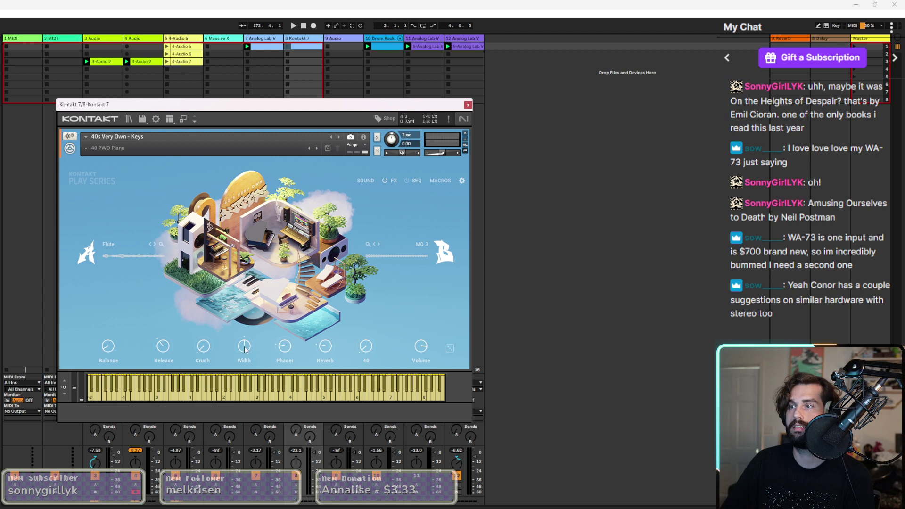
pyautogui.click(316, 148)
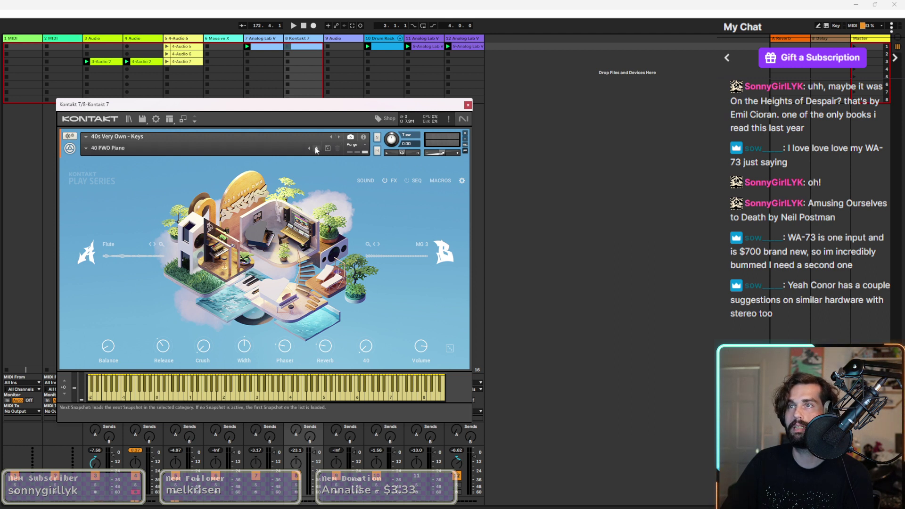
pyautogui.click(103, 148)
pyautogui.moveTo(118, 208)
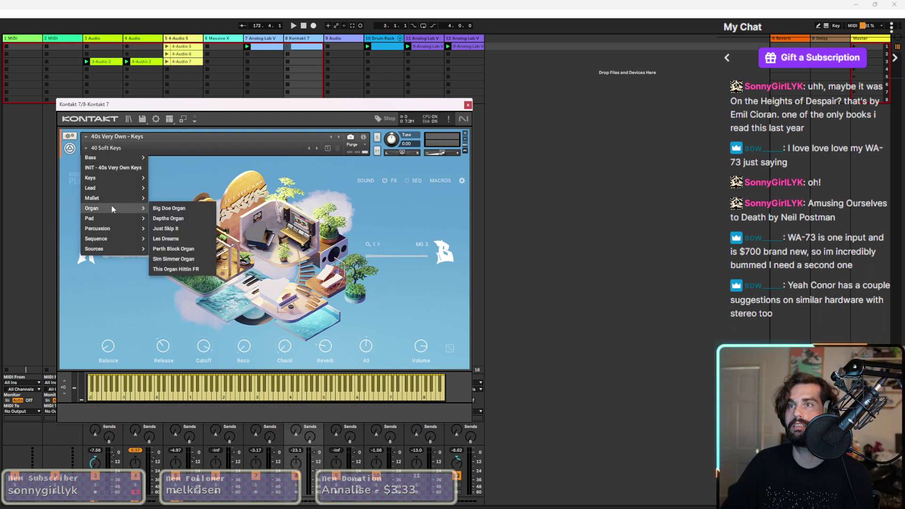
pyautogui.click(205, 217)
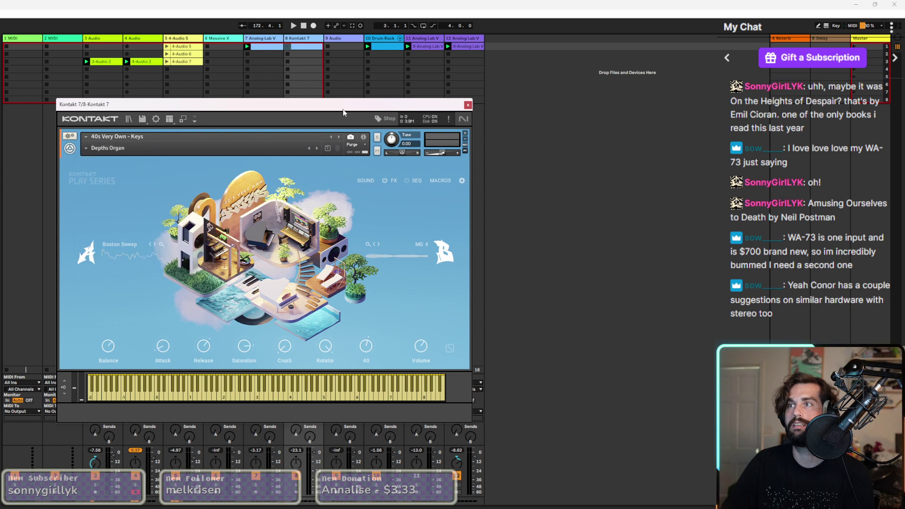
# Play the chord clip on track 8 in place of the one on track 7 and review its MIDI notes.
pyautogui.click(287, 47)
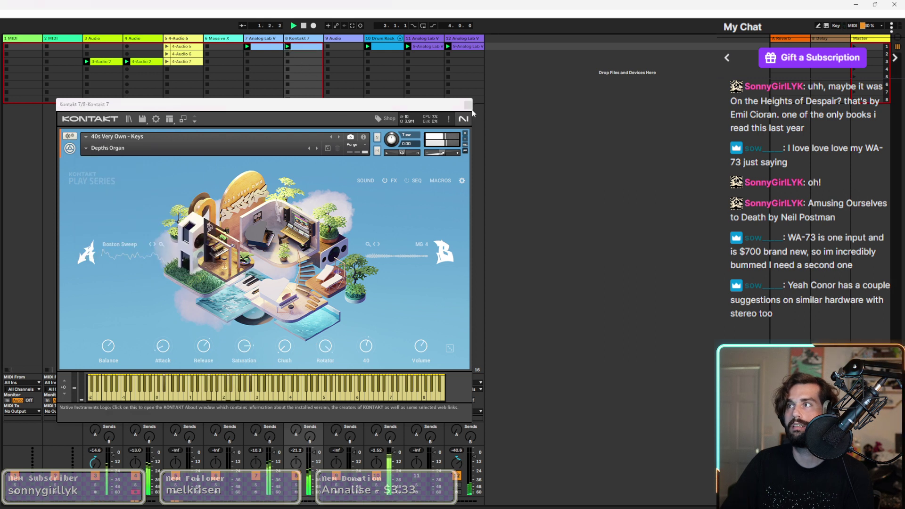
pyautogui.hotkey('ctrl', 'alt', 'p')
pyautogui.click(248, 370)
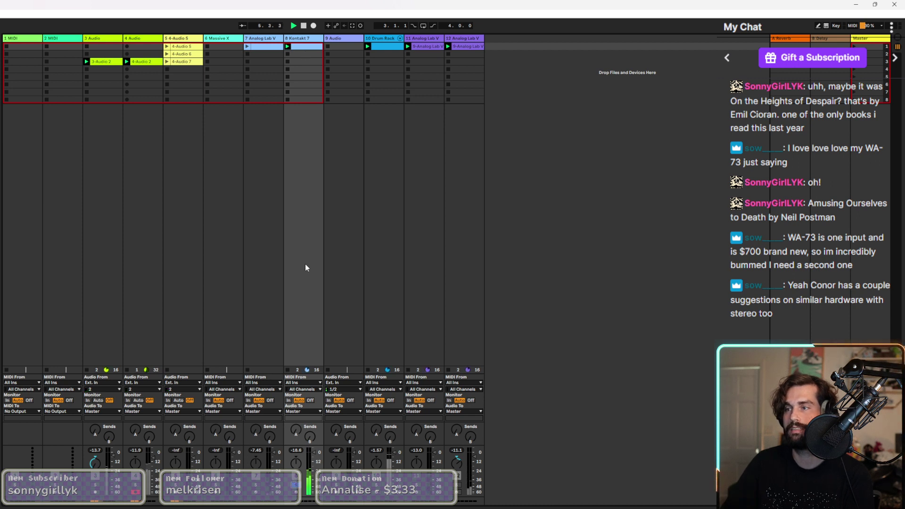
pyautogui.doubleClick(305, 46)
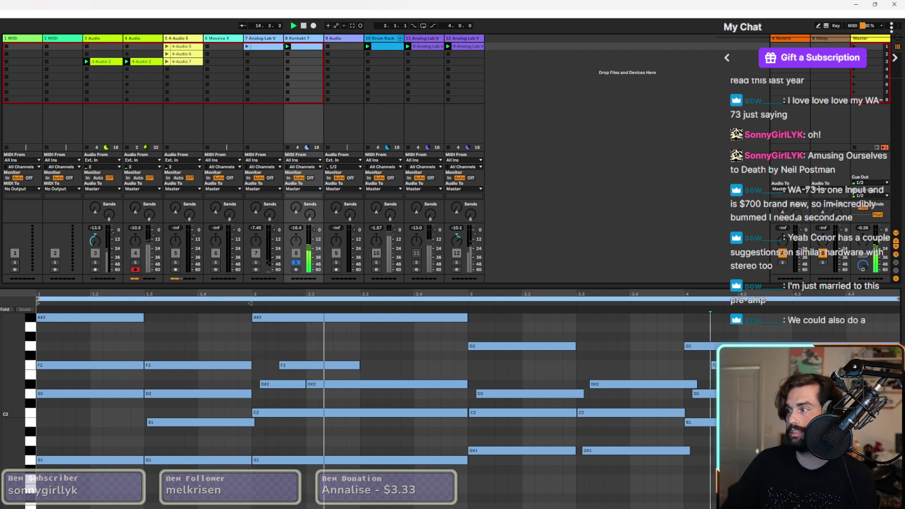
pyautogui.hotkey('ctrl', 'alt', 'l')
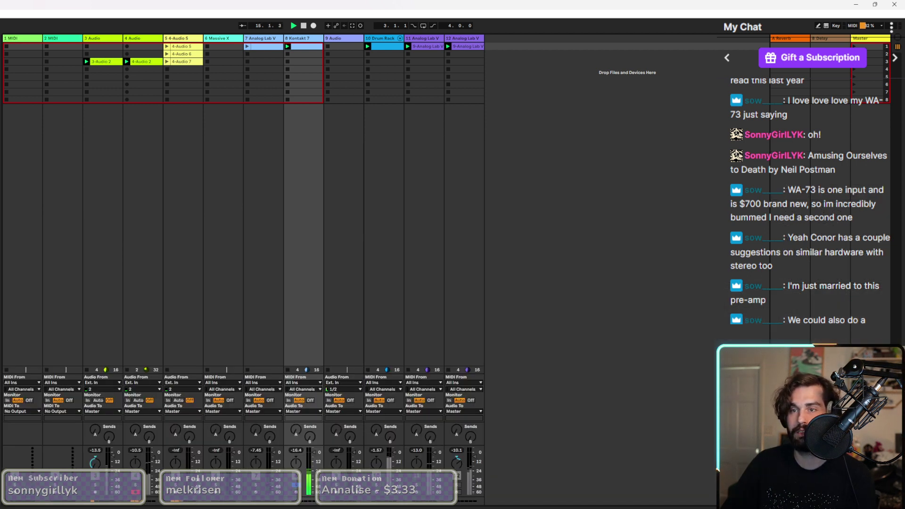
# Try lower tunings for the Kontakt instrument on track 8 and reset its tune to 0.
pyautogui.hotkey('ctrl', 'alt', 'p')
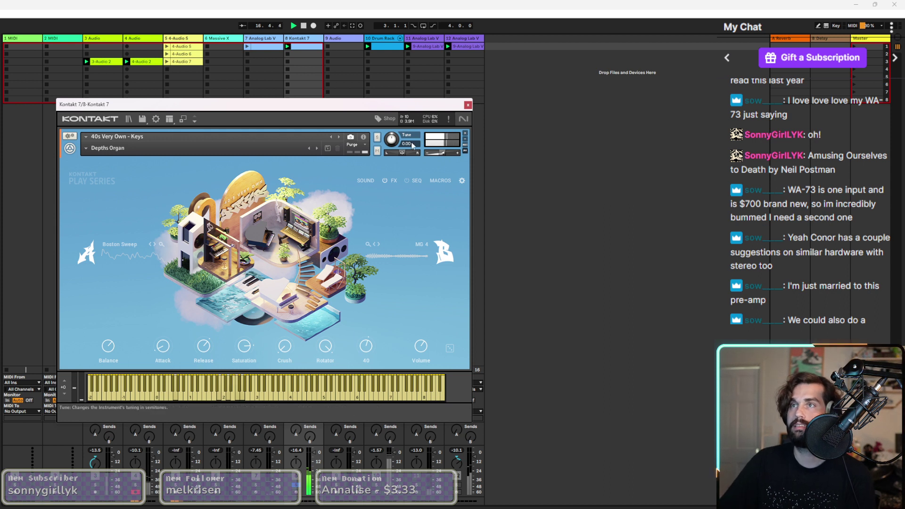
pyautogui.scroll(-1, 396, 142)
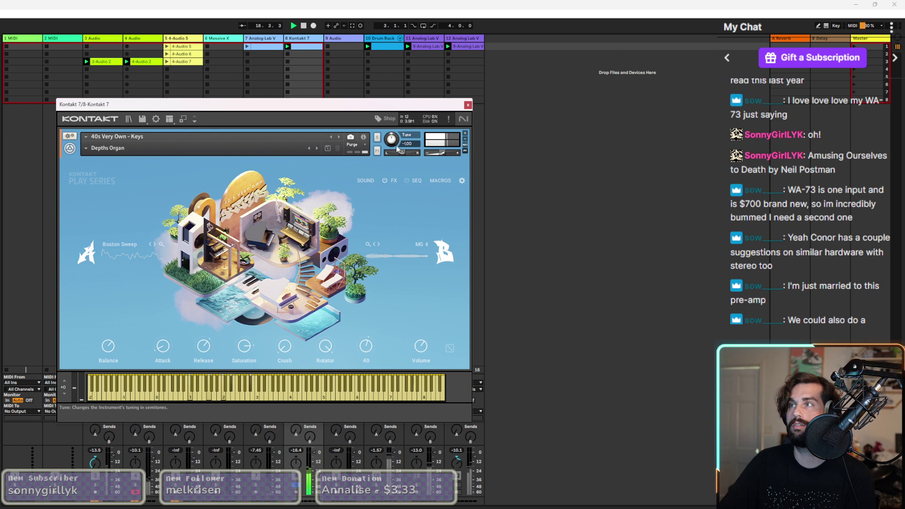
pyautogui.scroll(2, 398, 149)
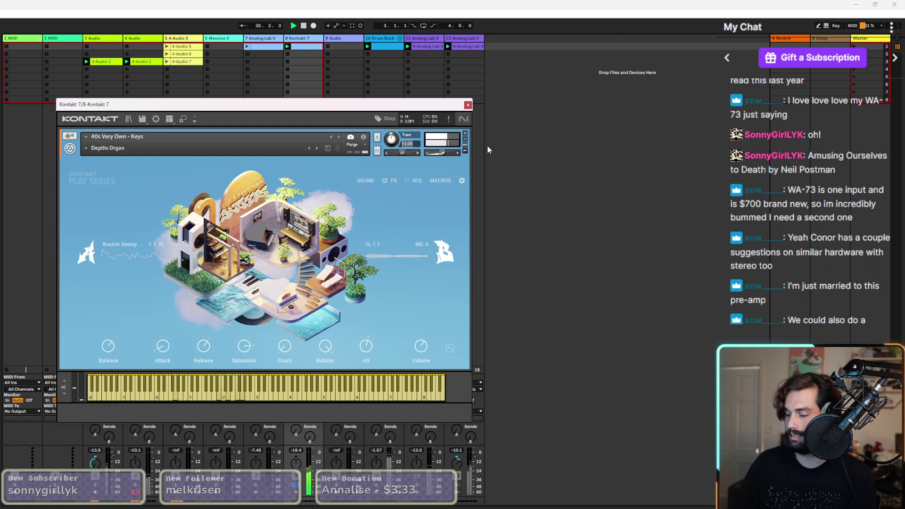
pyautogui.write('0')
pyautogui.press('Return')
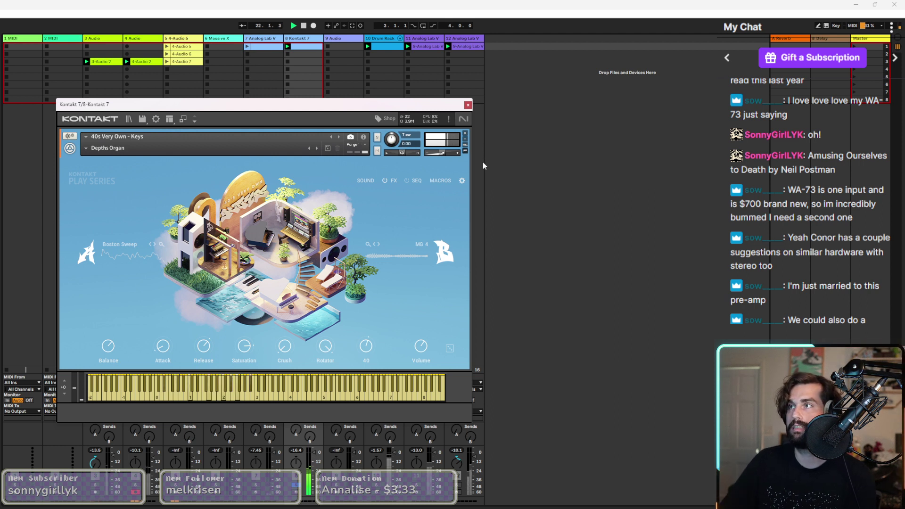
# Raise the Kontakt instrument's output volume and close its plug-in window.
pyautogui.click(447, 155)
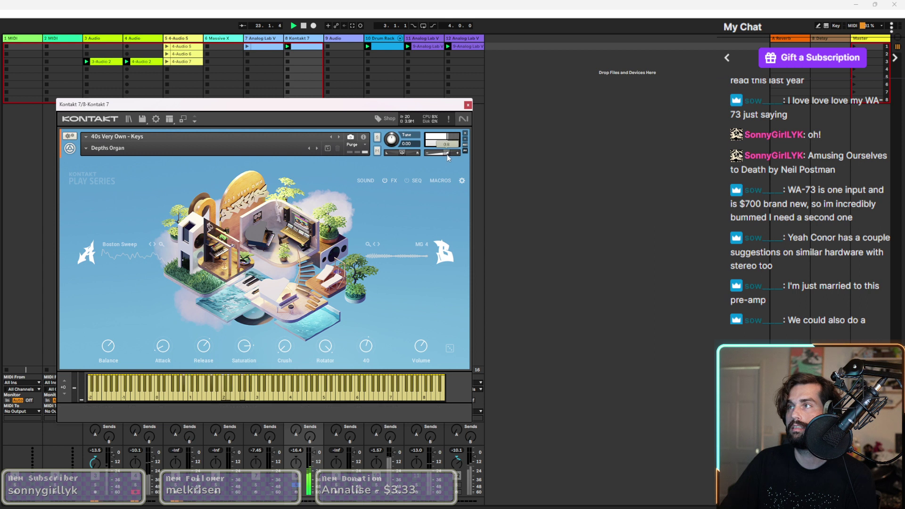
pyautogui.click(468, 104)
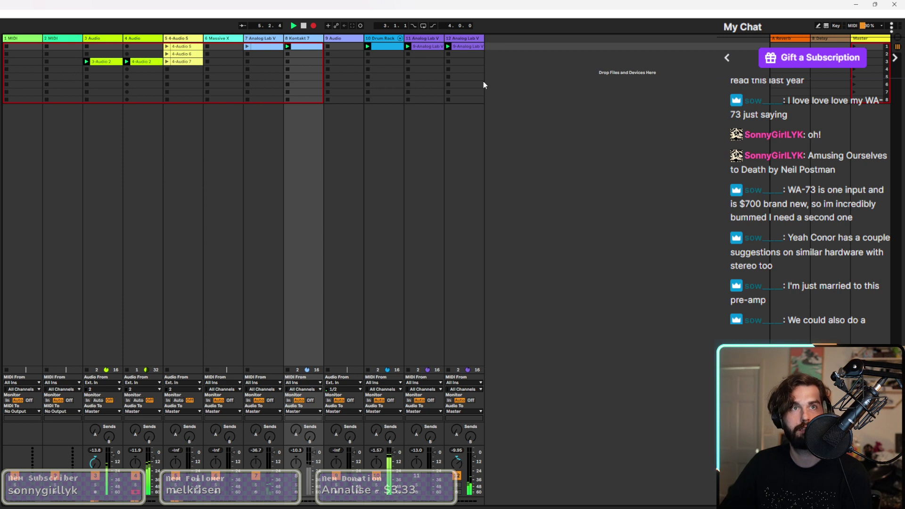
# Record the playing session clips into the Arrangement from bar 1 and stop at about bar 25.
pyautogui.press('Tab')
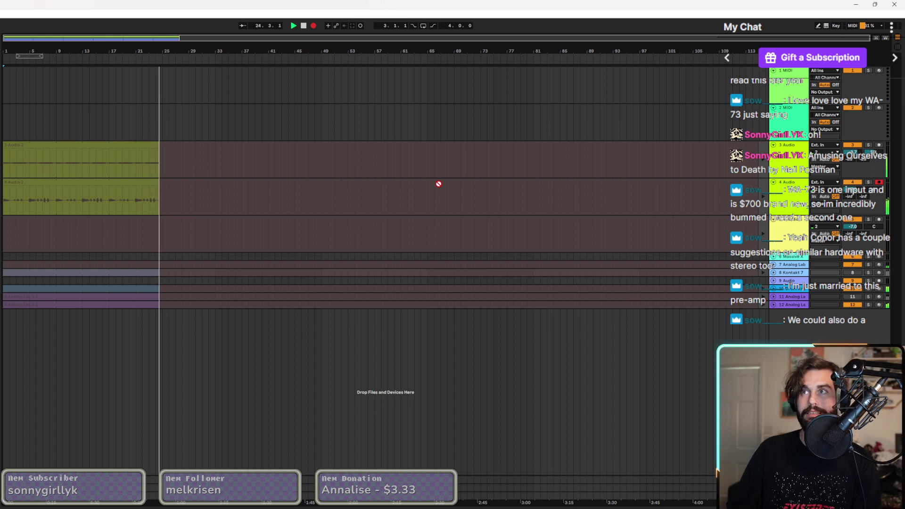
pyautogui.press('space')
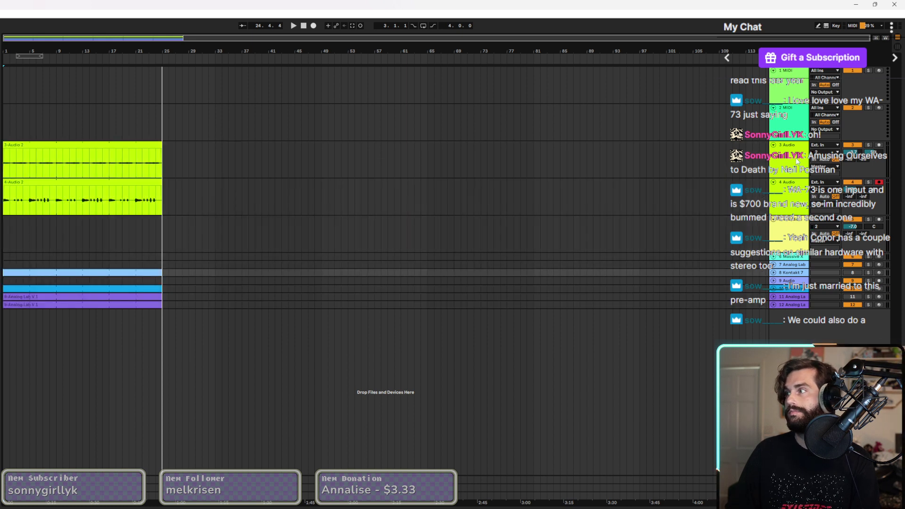
# Move the Kontakt 7 clip to start at bar 17 and trim the start of track 4's vocal clip to bar 17.
pyautogui.click(774, 274)
pyautogui.moveTo(7, 272); pyautogui.dragTo(113, 279)
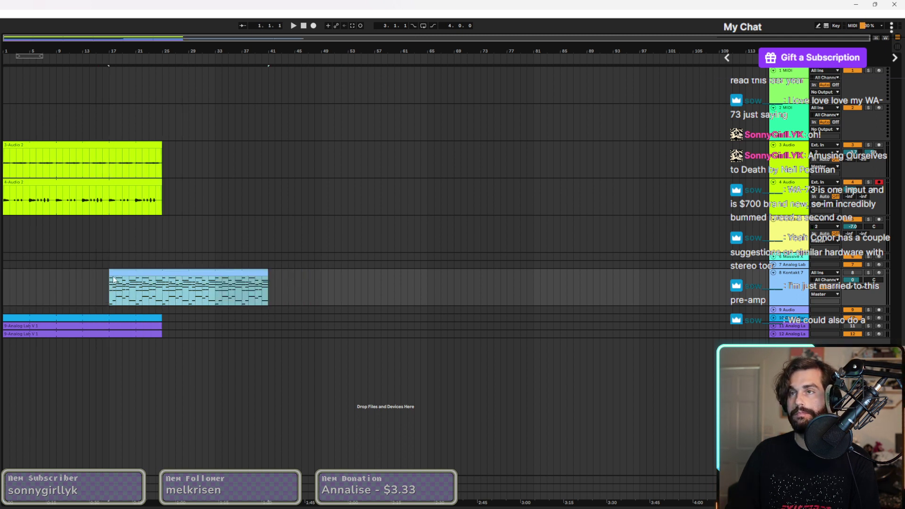
pyautogui.click(304, 28)
pyautogui.moveTo(4, 186); pyautogui.dragTo(109, 189)
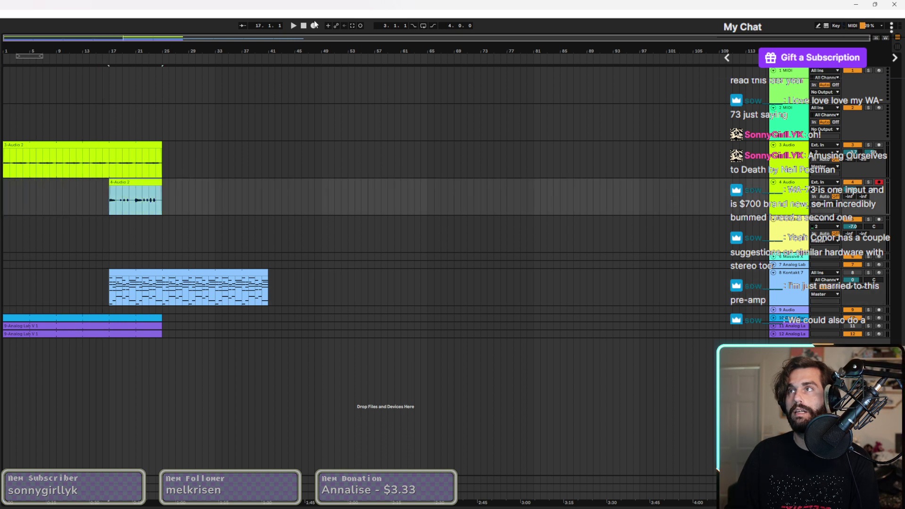
# Play the arrangement from the beginning and expand the Drum Rack track and Analog Lab V tracks 11 and 12.
pyautogui.press('space')
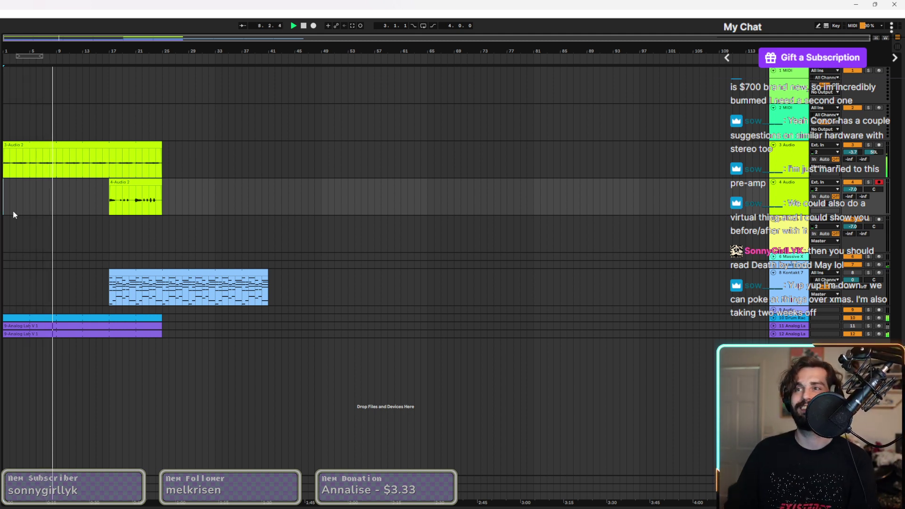
pyautogui.click(773, 318)
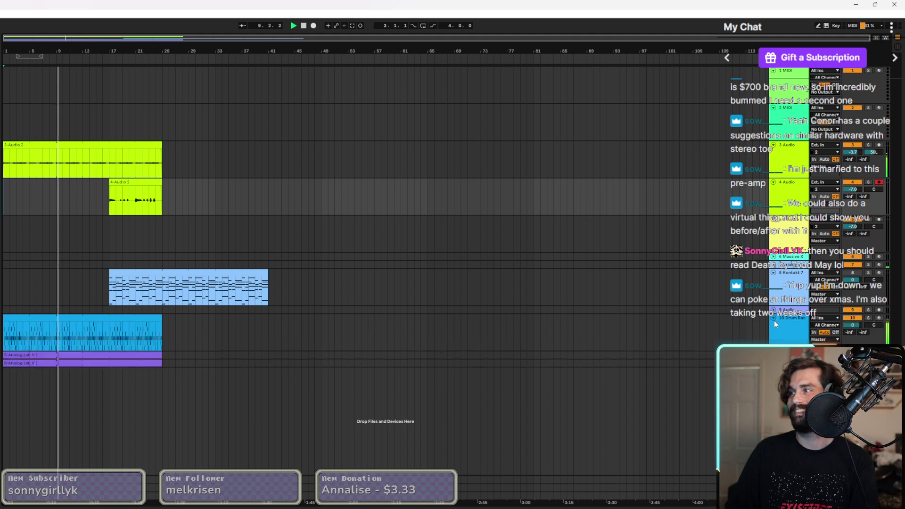
pyautogui.click(773, 310)
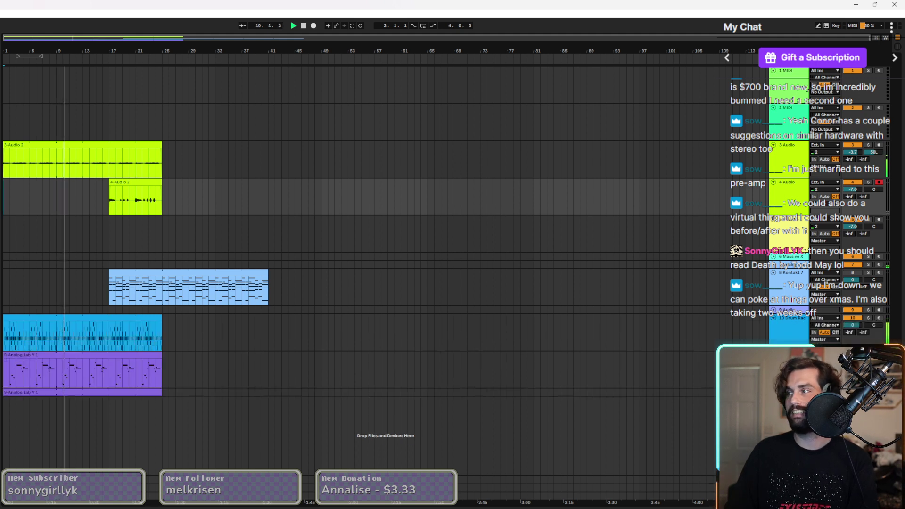
pyautogui.click(774, 392)
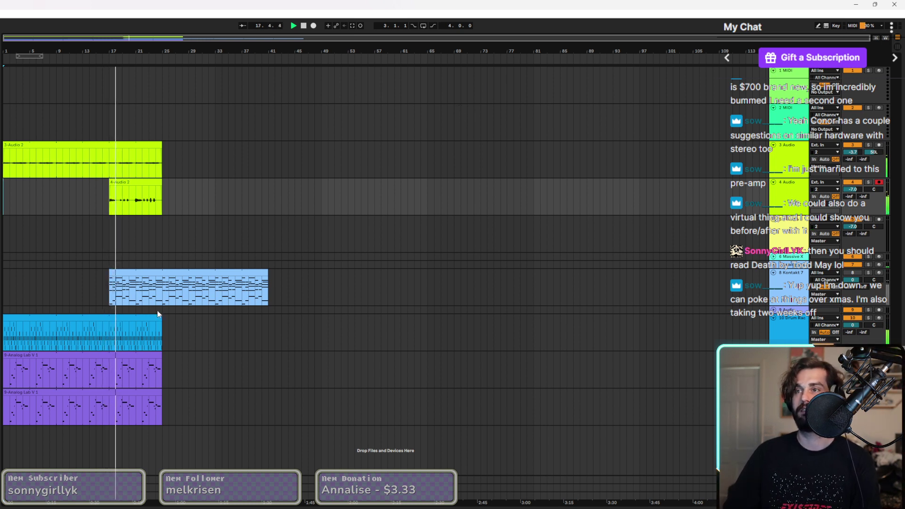
# Move track 4's trimmed vocal clip to start at bar 9 and play the arrangement from there.
pyautogui.moveTo(146, 182); pyautogui.dragTo(91, 188)
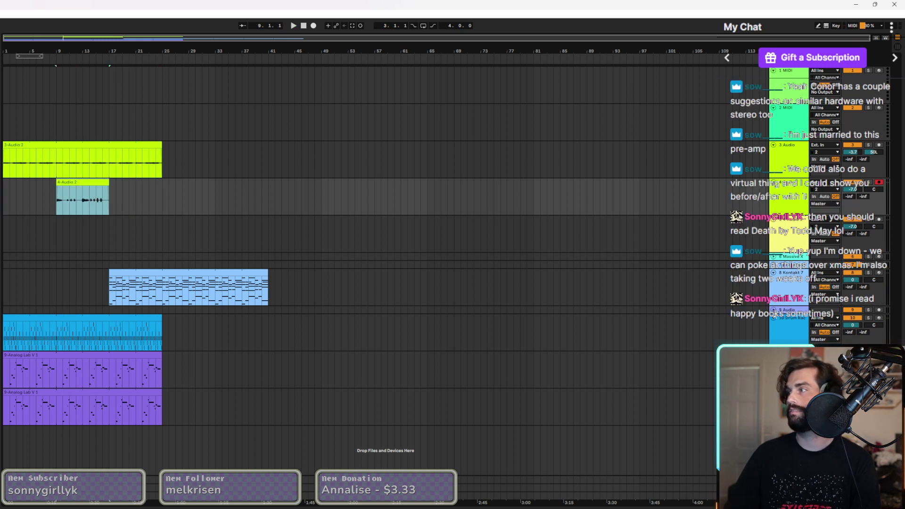
pyautogui.press('space')
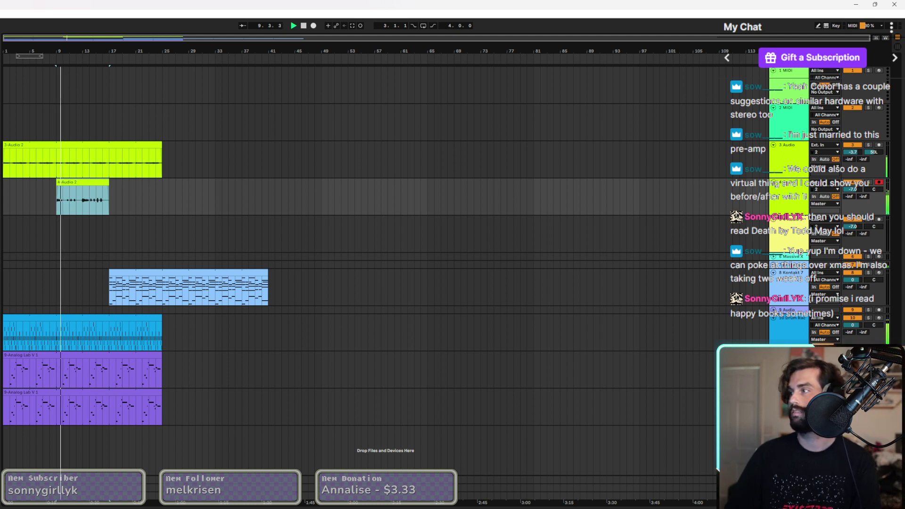
pyautogui.click(687, 376)
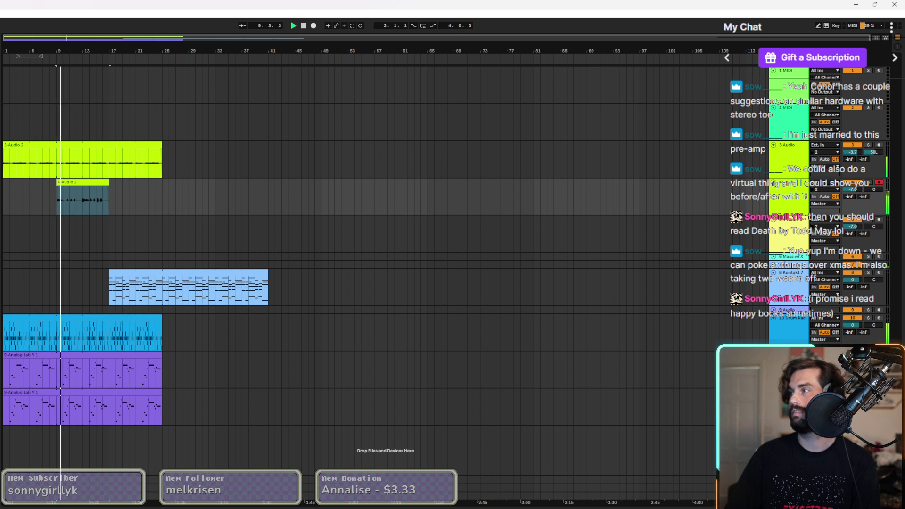
pyautogui.hotkey('ctrl', 'shift', 't')
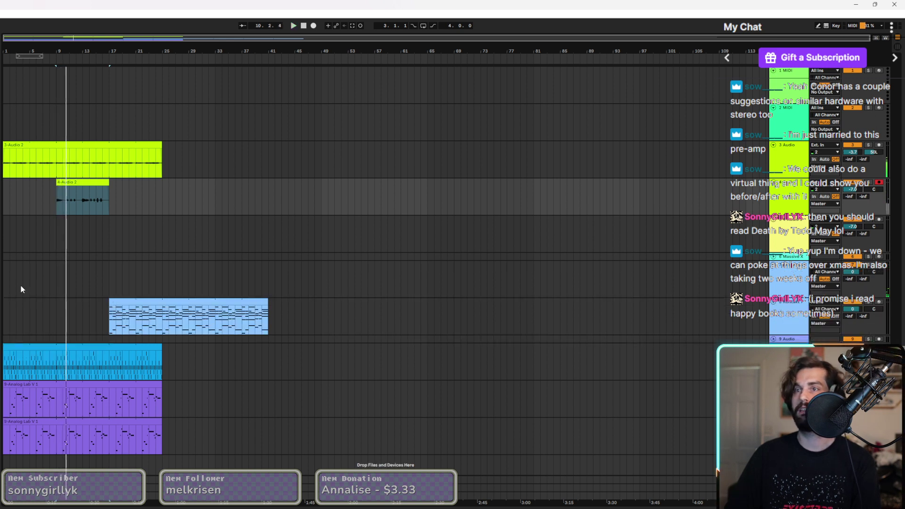
pyautogui.press('space')
pyautogui.doubleClick(20, 289)
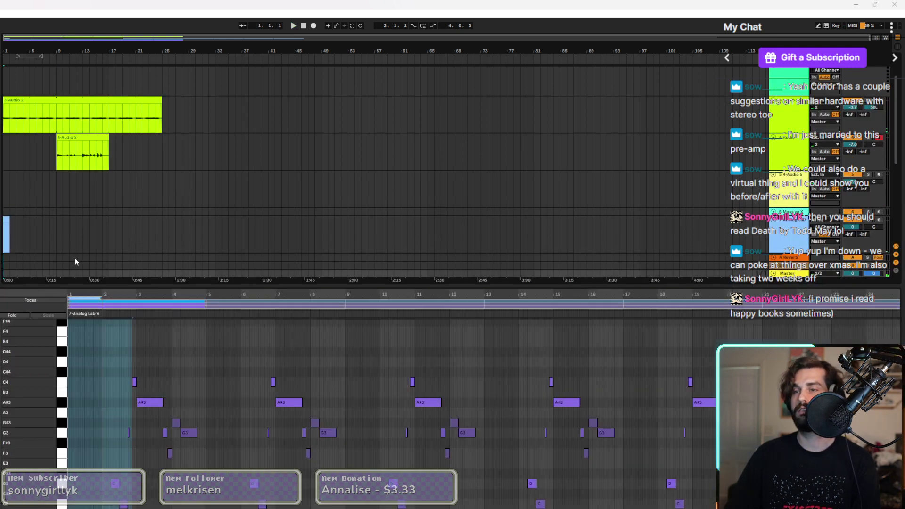
pyautogui.click(53, 238)
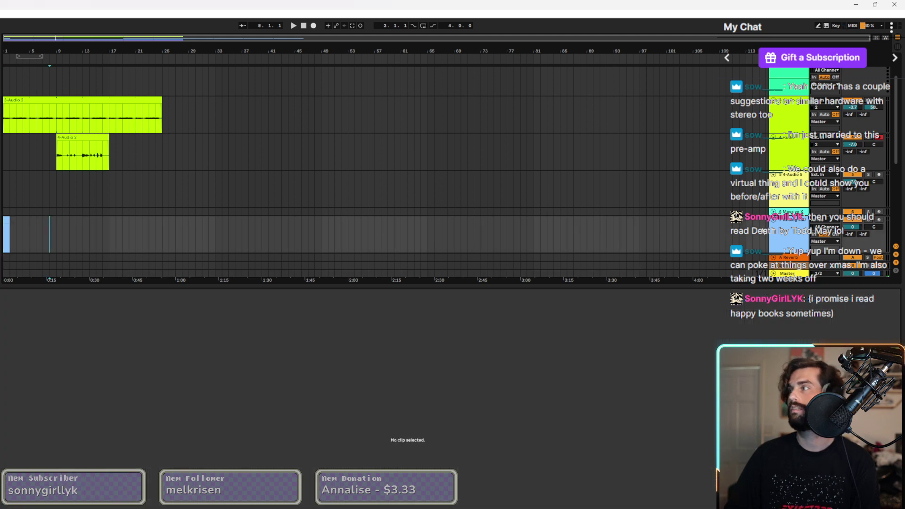
pyautogui.click(773, 218)
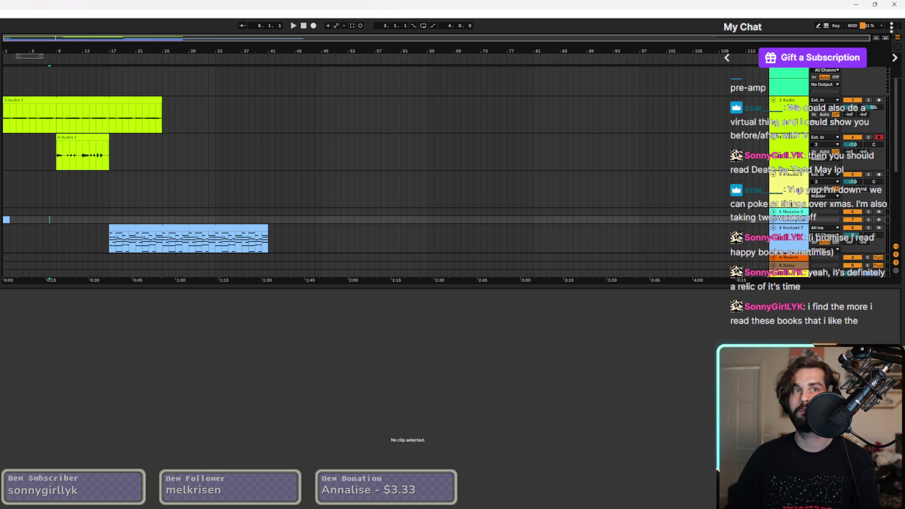
pyautogui.hotkey('ctrl', 'alt', 'l')
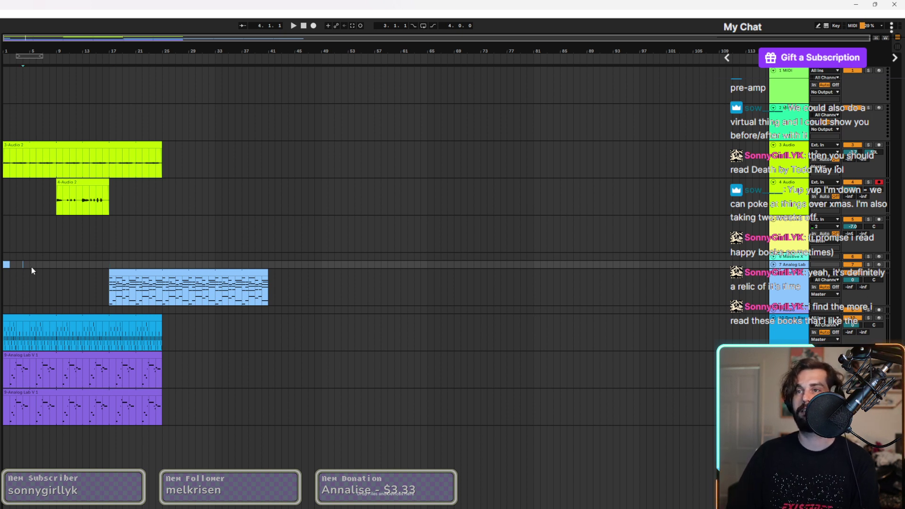
# Play the arrangement from the beginning.
pyautogui.click(143, 258)
pyautogui.click(184, 264)
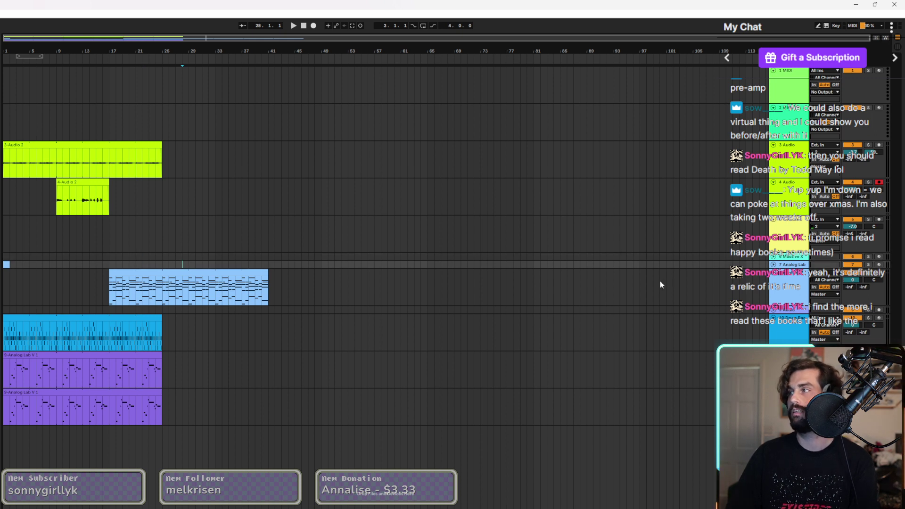
pyautogui.click(110, 267)
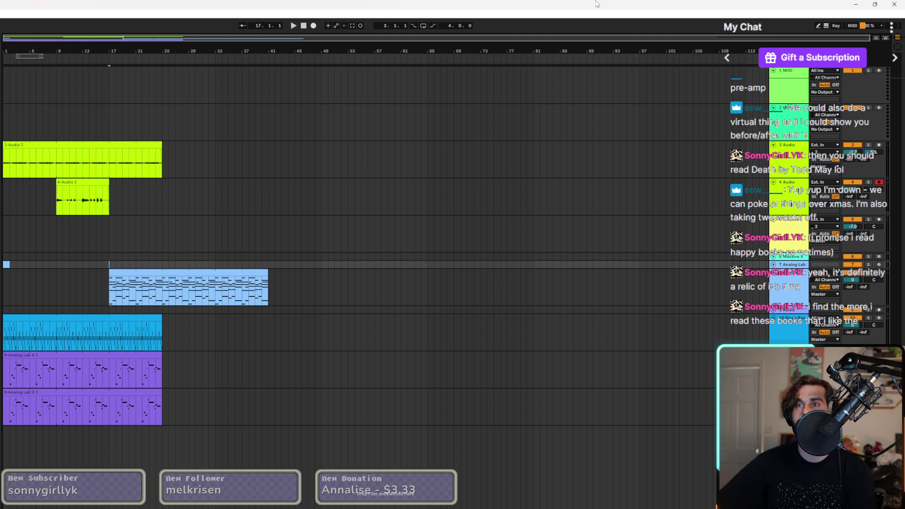
pyautogui.click(7, 265)
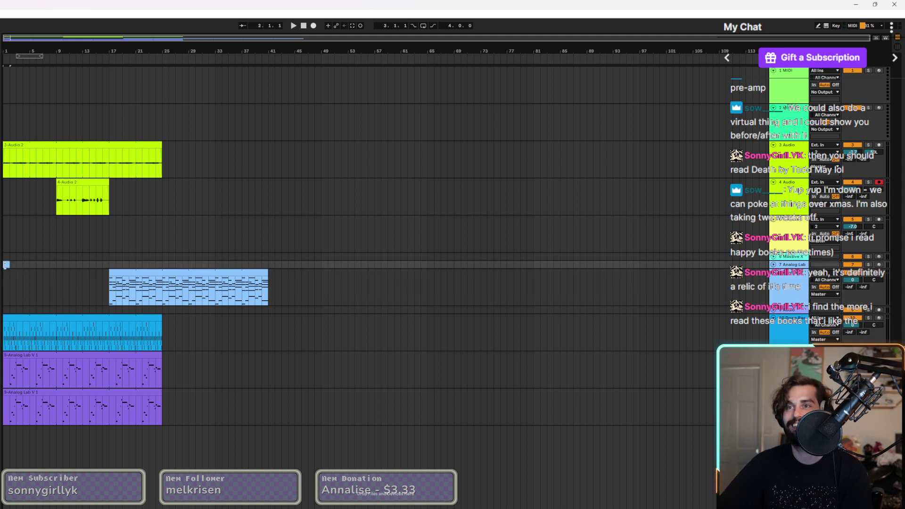
pyautogui.press('space')
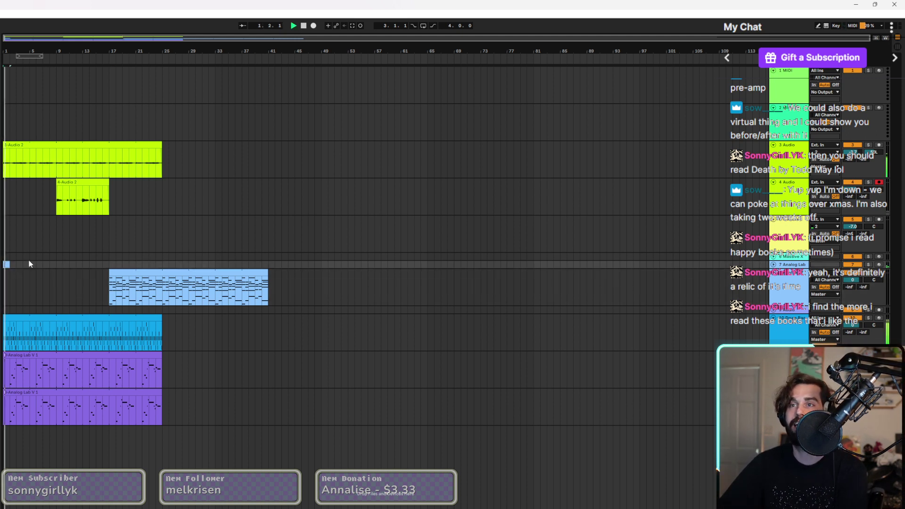
# Place track 7's Analog Lab V session clip in the Arrangement at bar 1 and extend it to bar 25.
pyautogui.press('Tab')
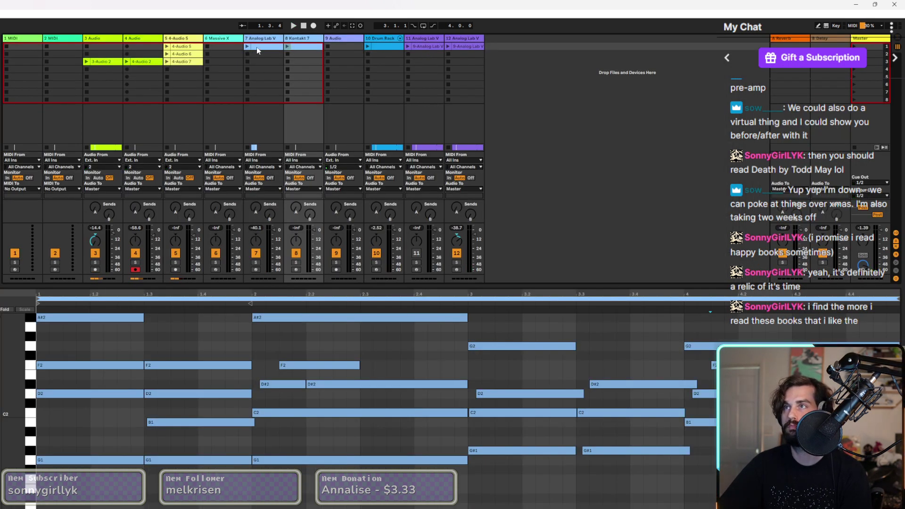
pyautogui.press('Tab')
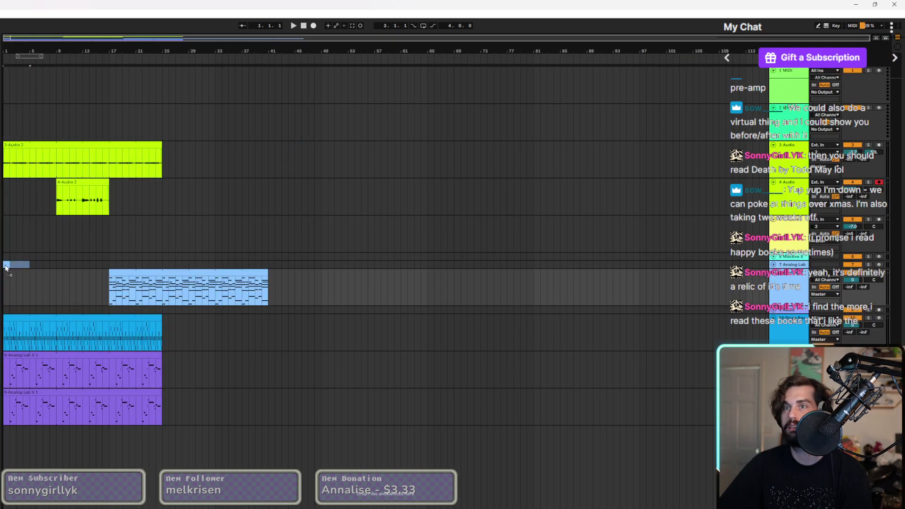
pyautogui.click(39, 267)
pyautogui.moveTo(30, 266); pyautogui.dragTo(164, 266)
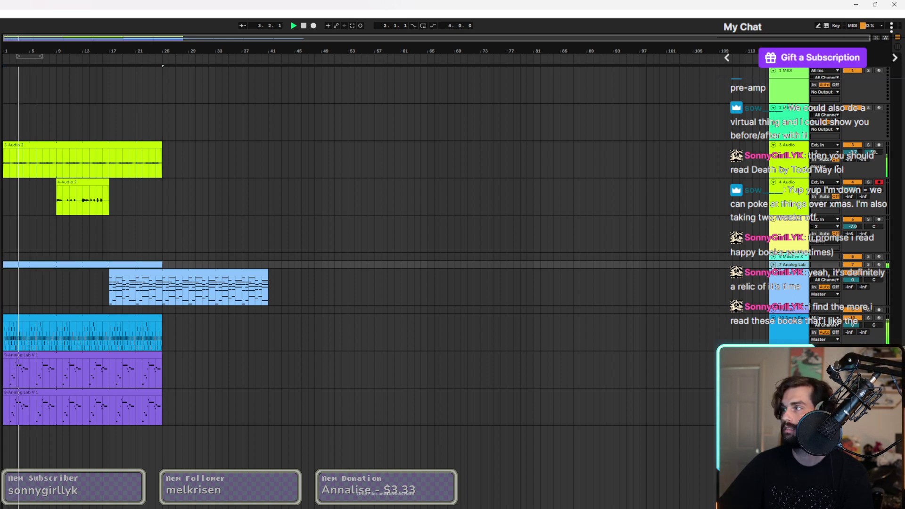
# Automate a volume crossfade from bar 17 to 25, fading track 7 Analog Lab V to -inf dB and Kontakt 7 in.
pyautogui.click(774, 264)
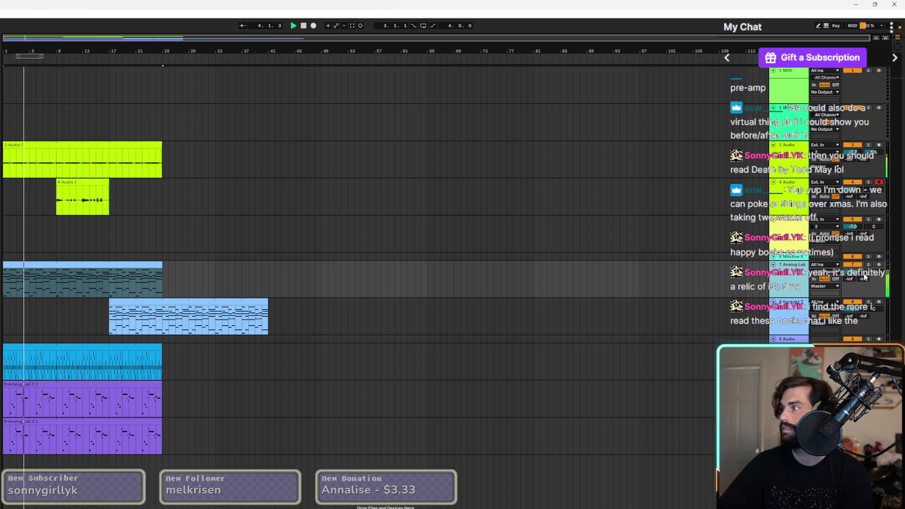
pyautogui.press('a')
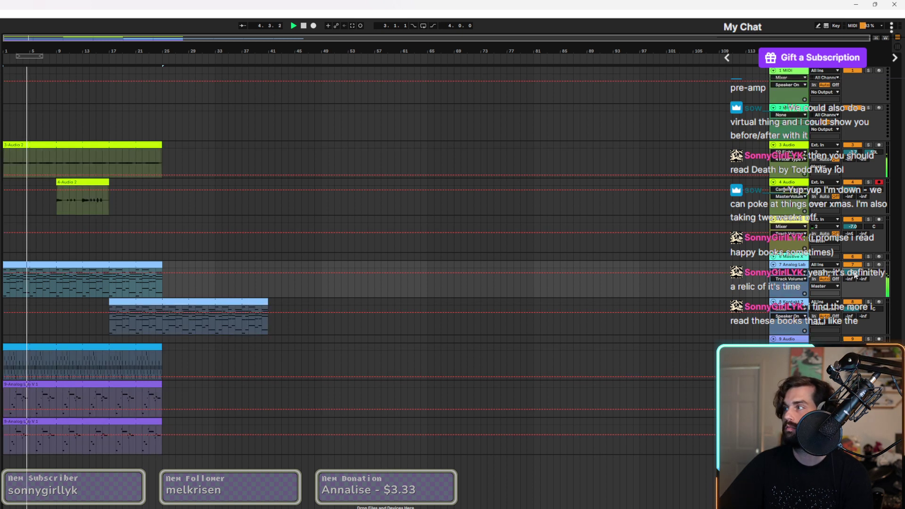
pyautogui.click(109, 274)
pyautogui.moveTo(162, 272); pyautogui.dragTo(162, 297)
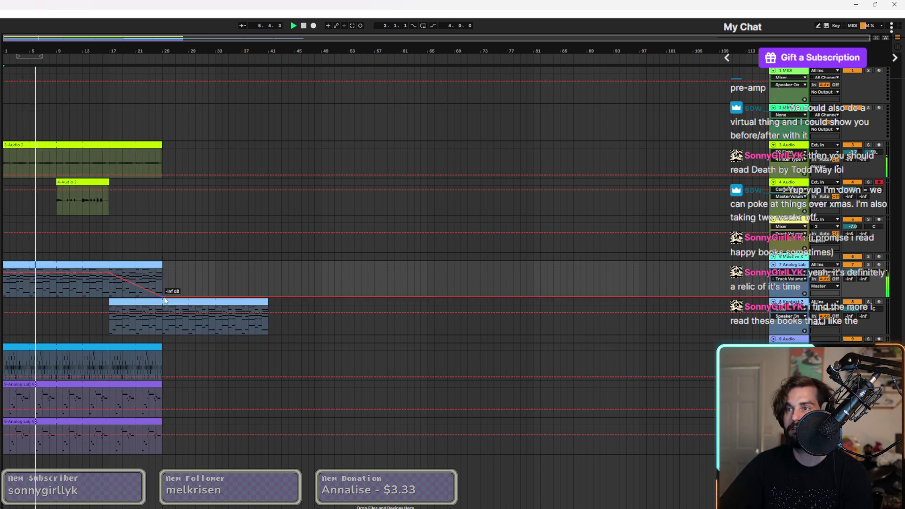
pyautogui.click(162, 313)
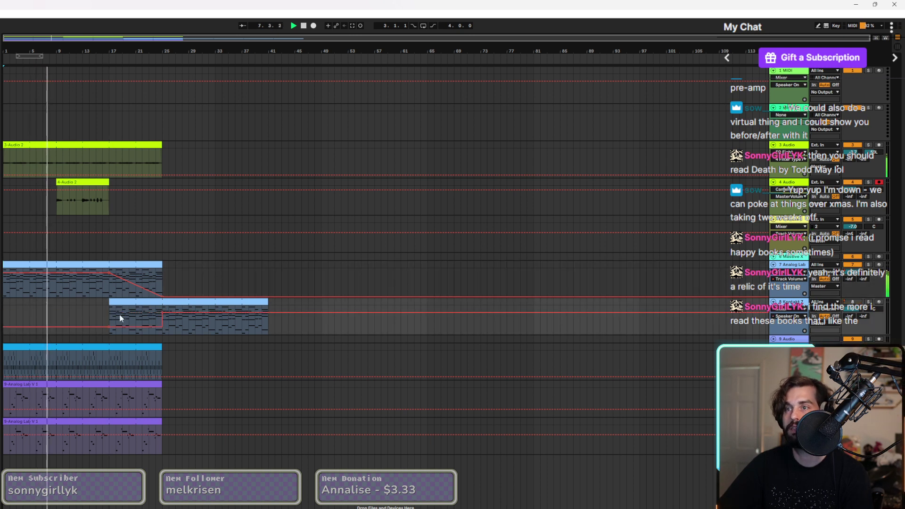
pyautogui.moveTo(162, 313); pyautogui.dragTo(111, 333)
# Extend track 4's vocal clip to bar 25 and trim its start to bar 17.
pyautogui.moveTo(109, 183); pyautogui.dragTo(162, 183)
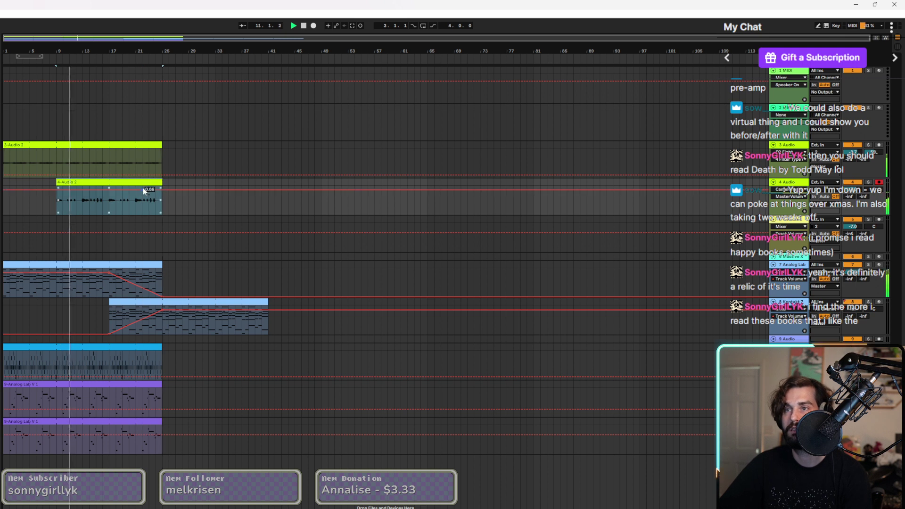
pyautogui.moveTo(56, 183); pyautogui.dragTo(110, 183)
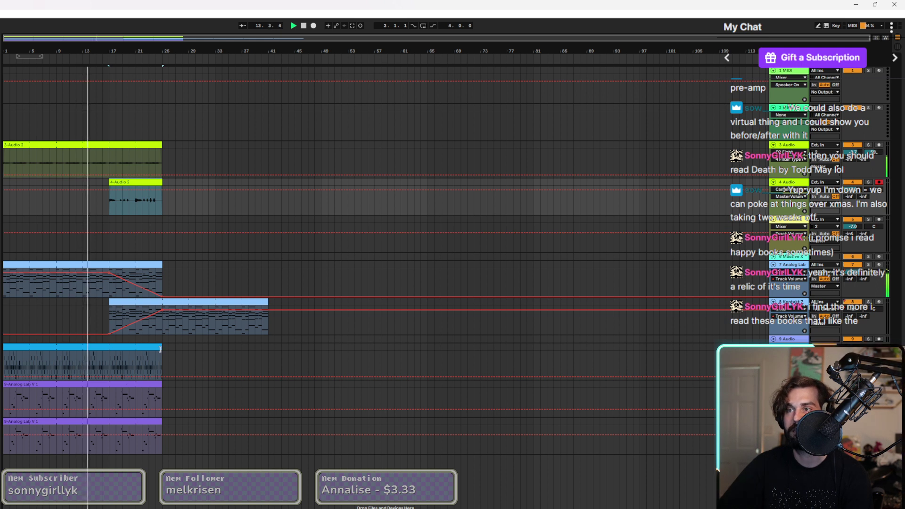
pyautogui.click(160, 368)
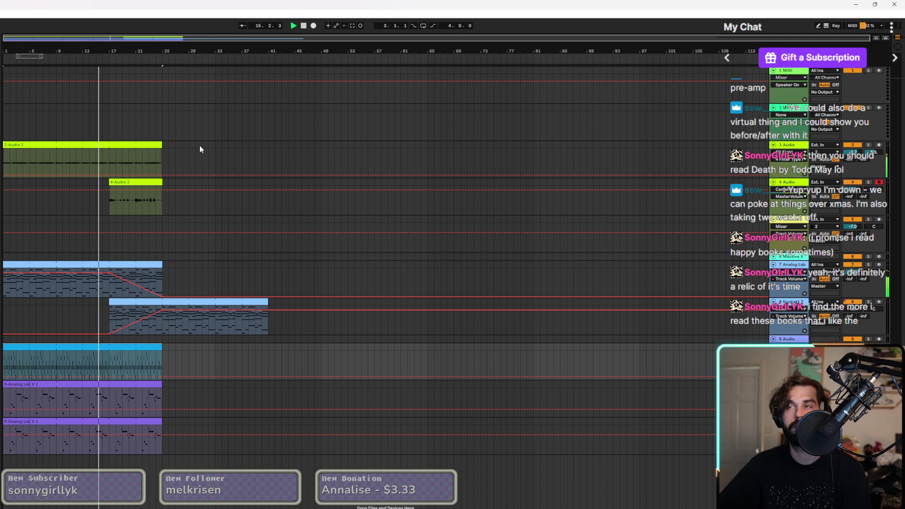
# Place the 4-Audio 7 session clip on track 5 at bar 9 and repeat it to fill up to bar 17.
pyautogui.press('Tab')
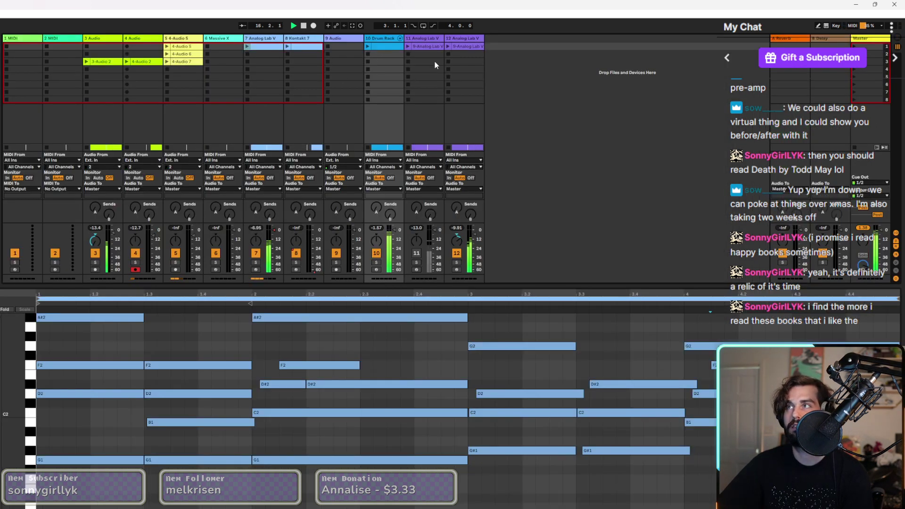
pyautogui.click(471, 49)
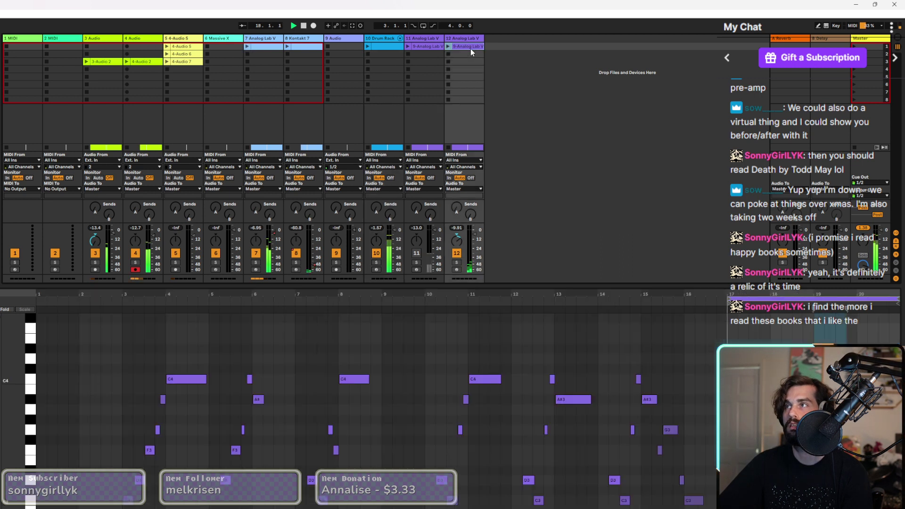
pyautogui.click(426, 46)
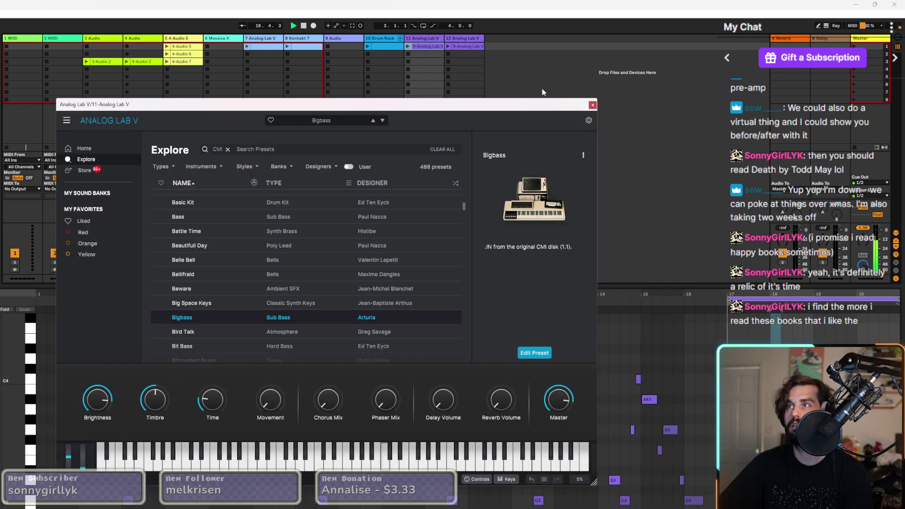
pyautogui.click(593, 105)
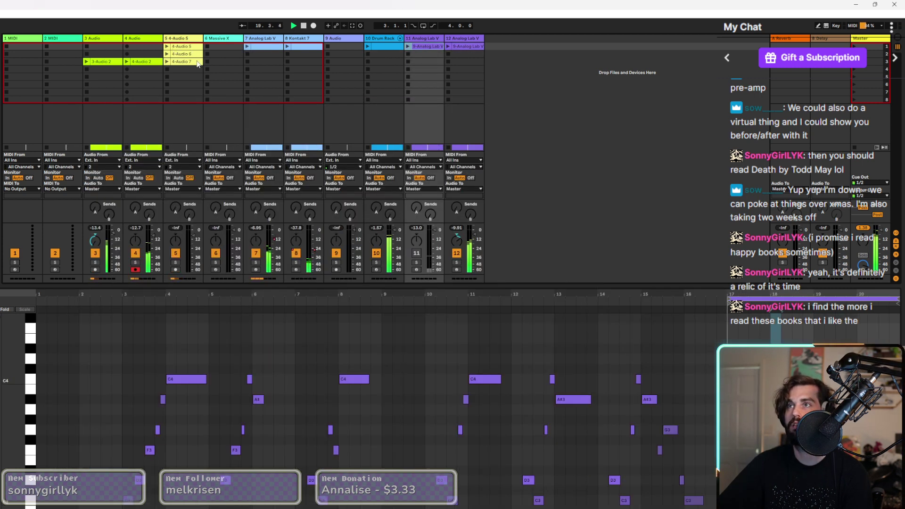
pyautogui.click(197, 63)
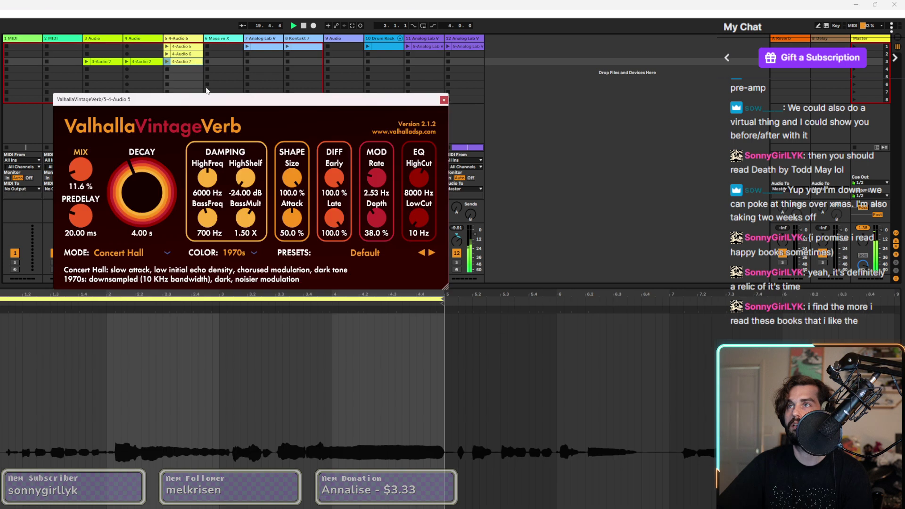
pyautogui.click(444, 101)
pyautogui.press('Tab')
pyautogui.moveTo(324, 113); pyautogui.dragTo(69, 217)
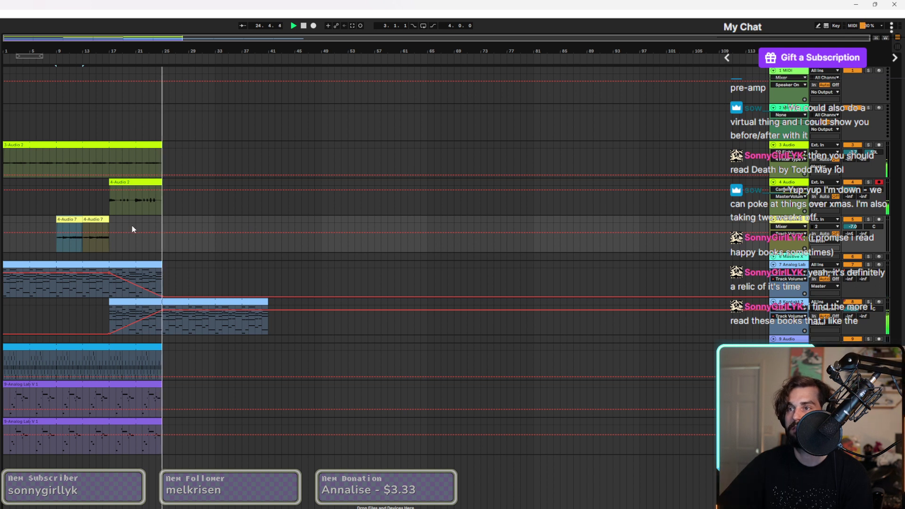
# Hide the automation, extend track 4's vocal clip to bar 41, and stop playback.
pyautogui.press('a')
pyautogui.moveTo(164, 192); pyautogui.dragTo(268, 196)
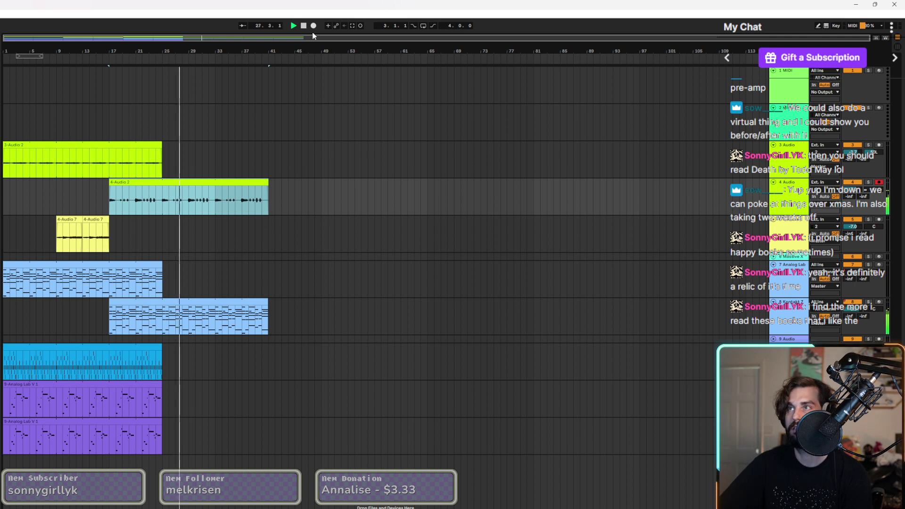
pyautogui.press('space')
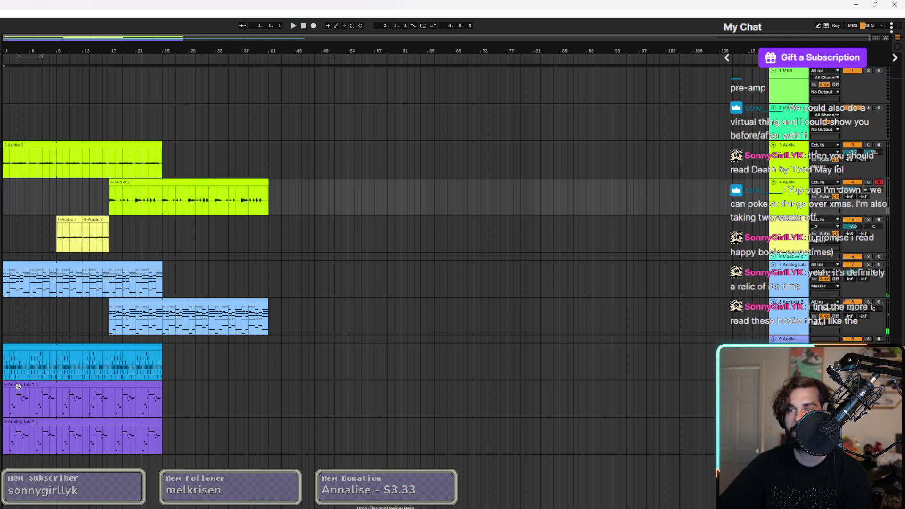
# Automate track 7 Analog Lab V's volume to fade in from -inf dB at bar 1 to 0.0 dB at bar 9.
pyautogui.moveTo(2, 276)
pyautogui.mouseDown()
pyautogui.moveTo(29, 275)
pyautogui.moveTo(9, 276)
pyautogui.moveTo(3, 265)
pyautogui.mouseUp()
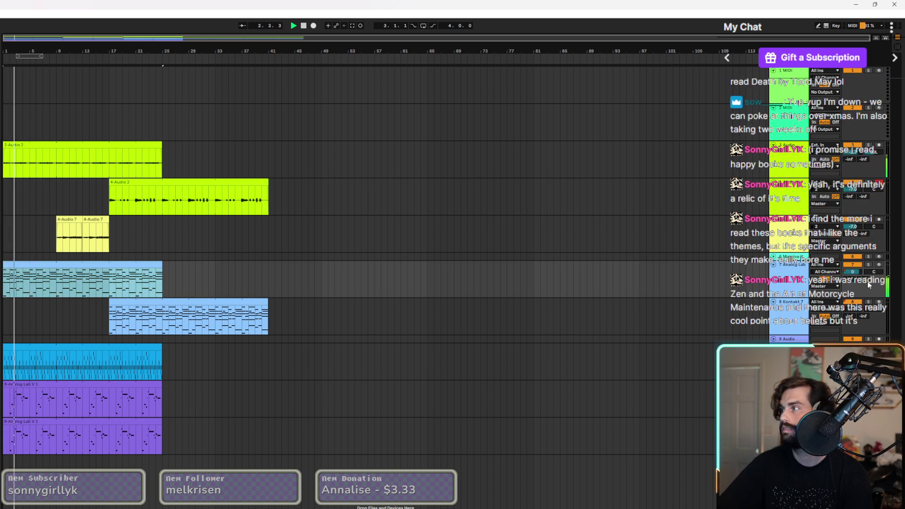
pyautogui.rightClick(852, 270)
pyautogui.click(816, 271)
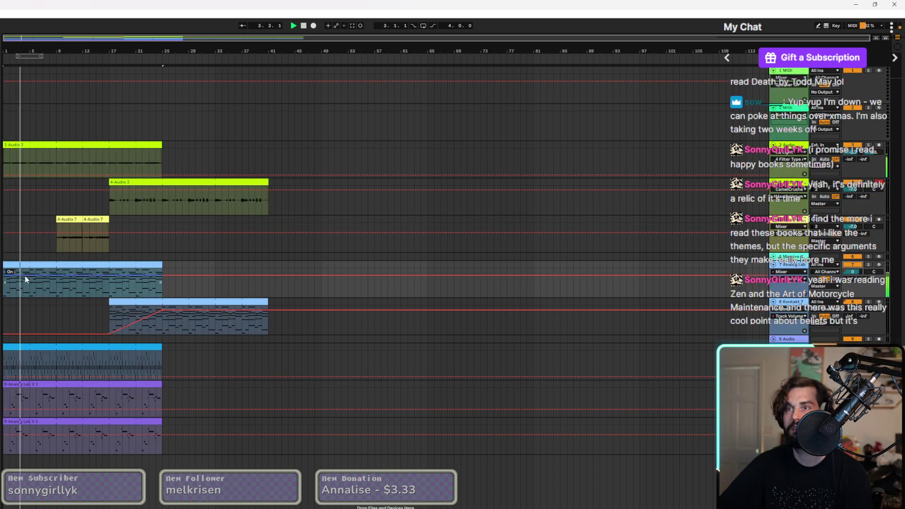
pyautogui.moveTo(3, 275); pyautogui.dragTo(28, 289)
pyautogui.moveTo(851, 273); pyautogui.dragTo(856, 275)
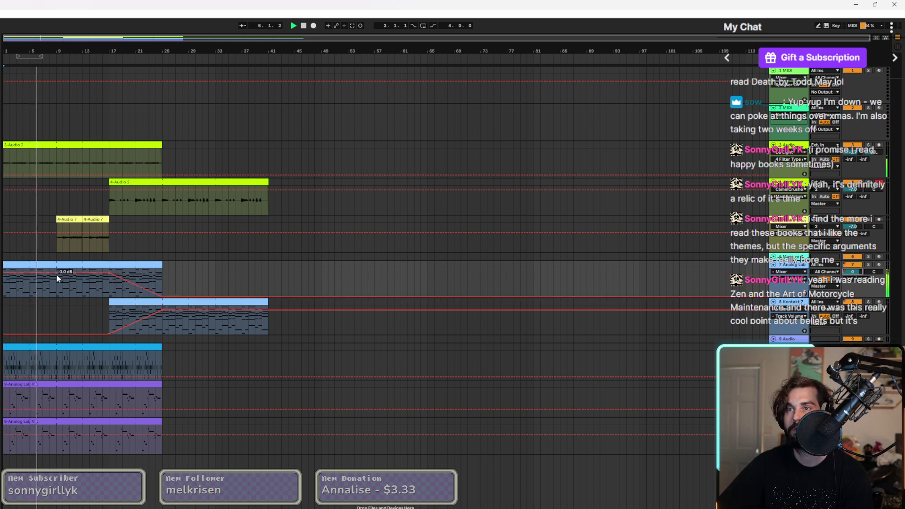
pyautogui.moveTo(3, 274); pyautogui.dragTo(4, 289)
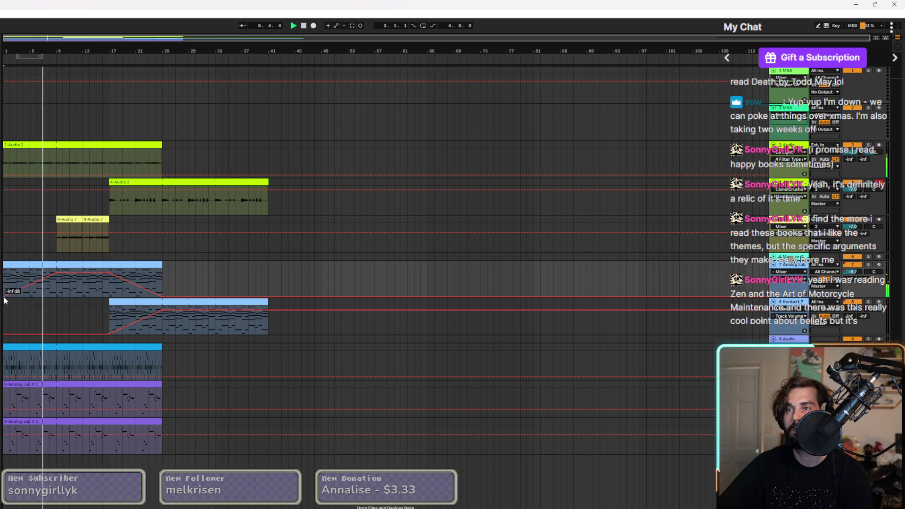
# Copy the two 4-Audio 7 clips on track 5 to start at bar 1.
pyautogui.moveTo(61, 221); pyautogui.dragTo(2, 229)
pyautogui.moveTo(66, 220); pyautogui.dragTo(16, 230)
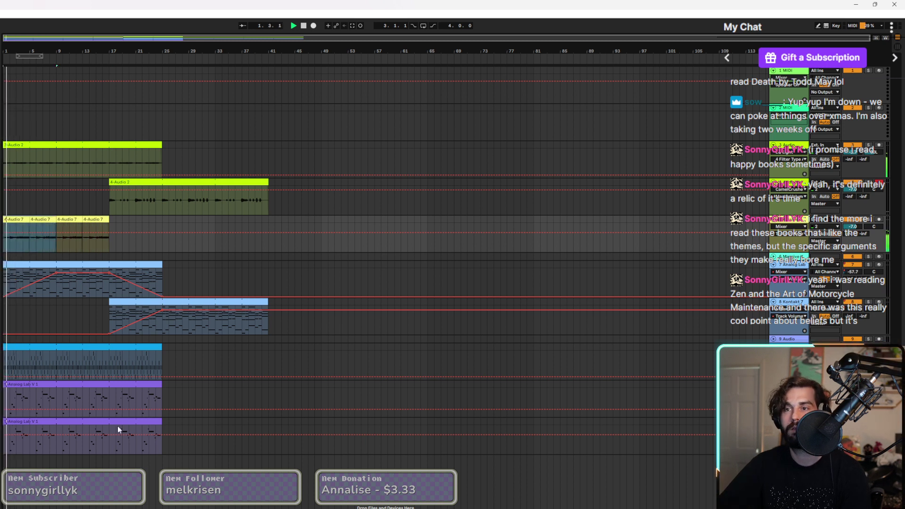
# Delete the Analog Lab V clip on track 11 and trim the start of track 12's clip to bar 9.
pyautogui.click(101, 400)
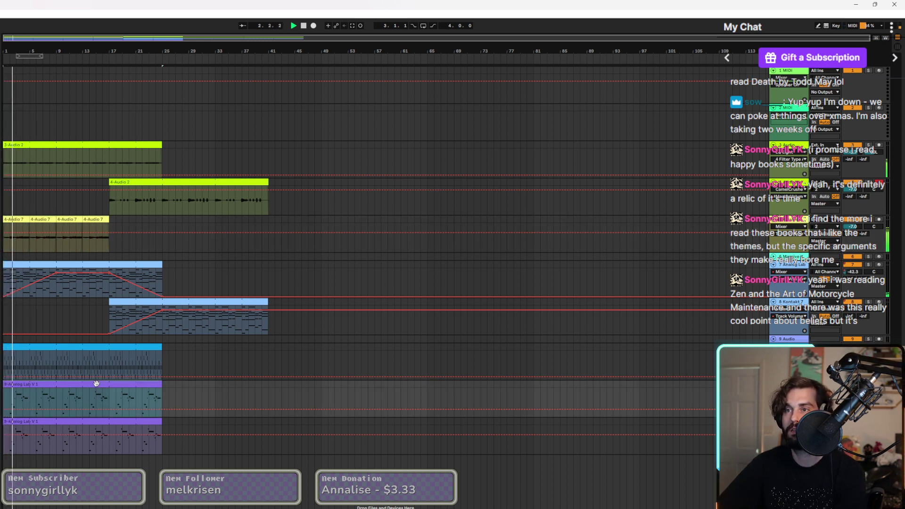
pyautogui.moveTo(101, 400); pyautogui.dragTo(57, 425)
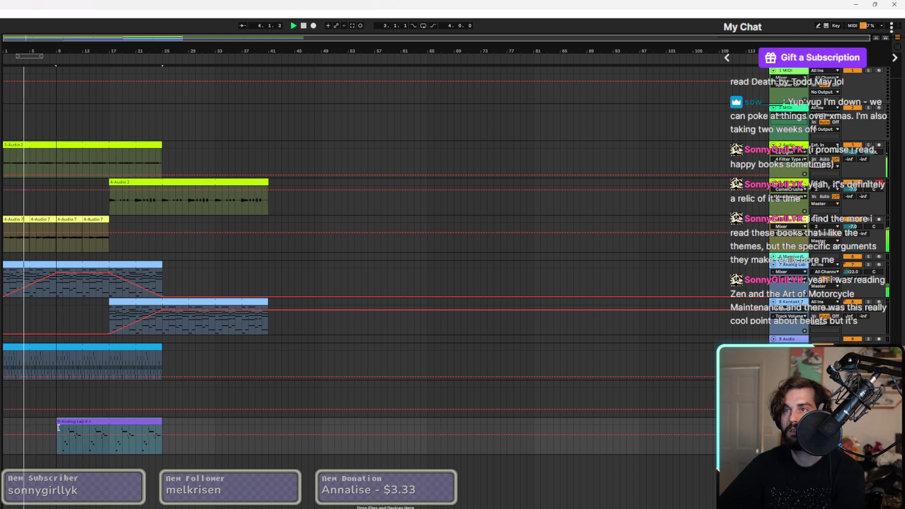
# Trim the ends of track 12's Analog Lab V clip and track 3's audio clip to bar 17, with automation hidden.
pyautogui.moveTo(162, 424); pyautogui.dragTo(109, 421)
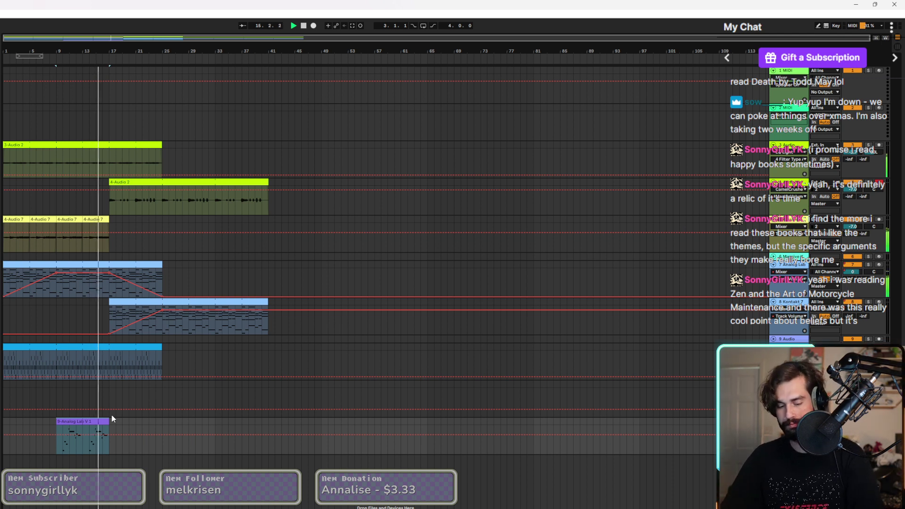
pyautogui.press('a')
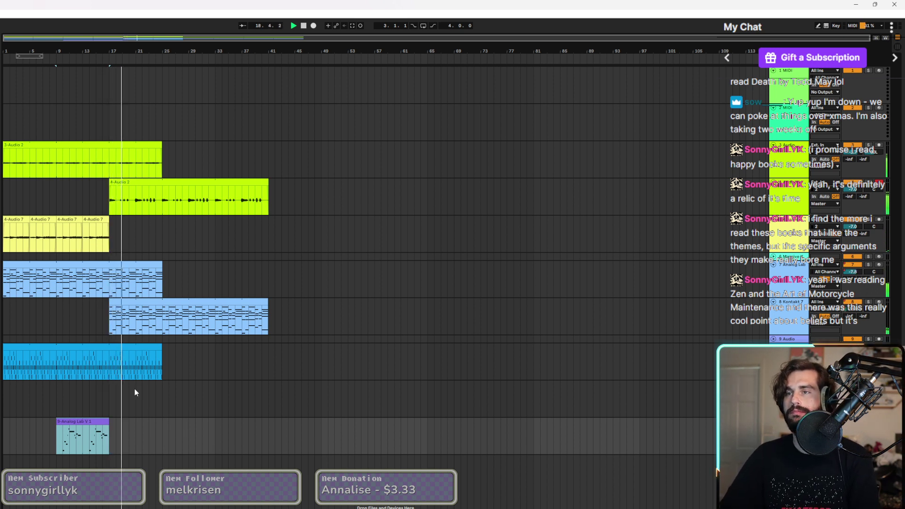
pyautogui.moveTo(162, 145); pyautogui.dragTo(109, 145)
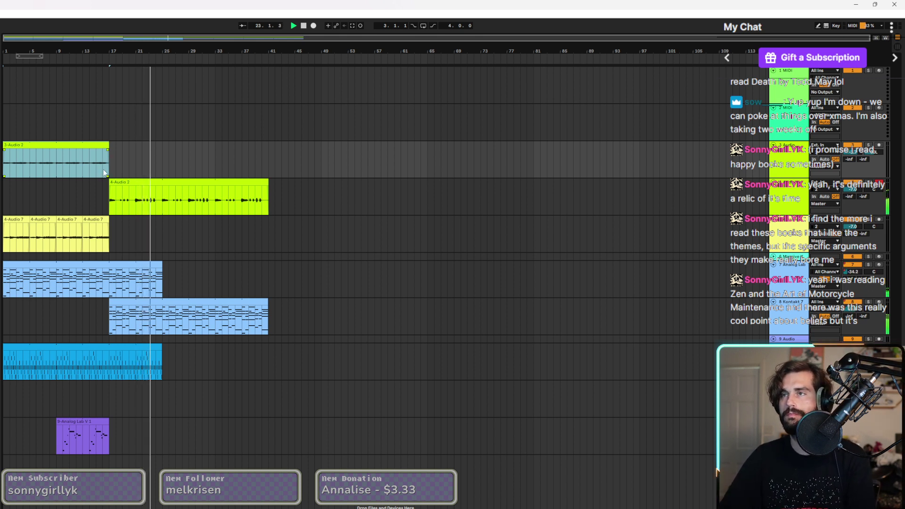
# Duplicate audio track 4 and clear the clip from the copy so it is ready for recording.
pyautogui.click(158, 180)
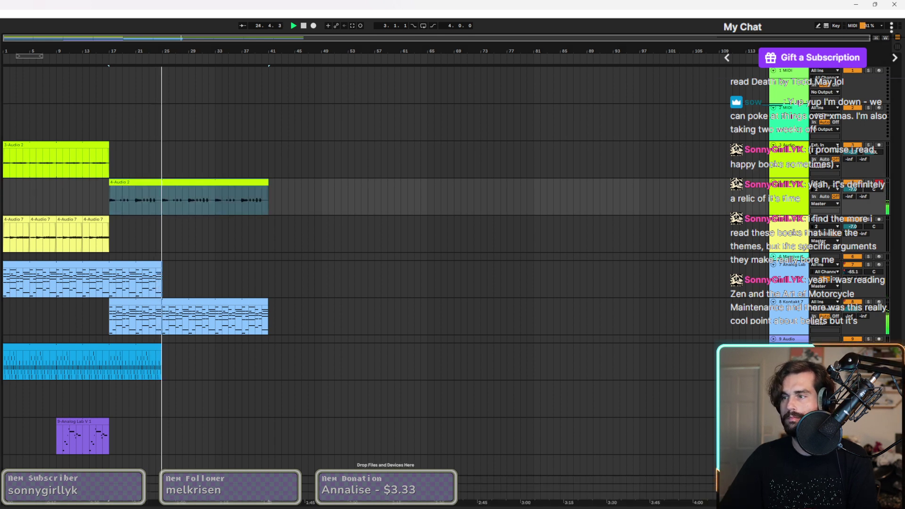
pyautogui.hotkey('ctrl', 'alt', 'p')
pyautogui.hotkey('ctrl', 'alt', 'p')
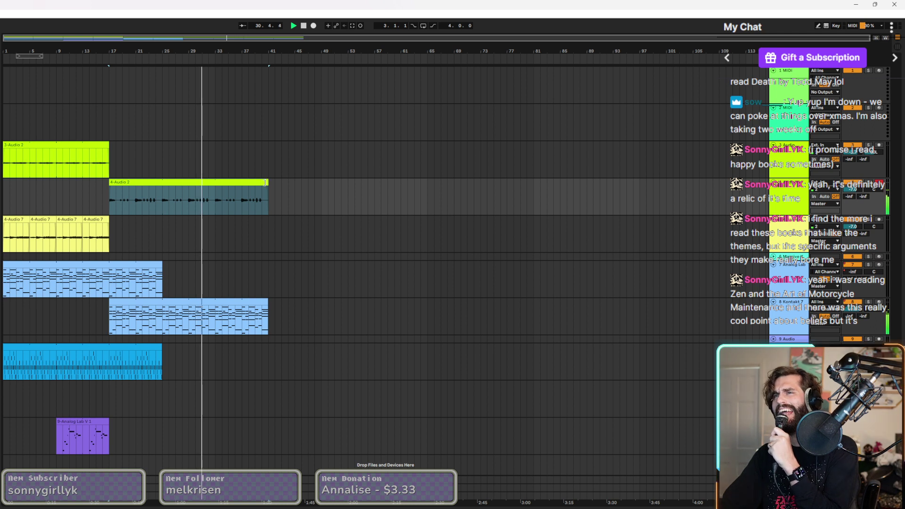
pyautogui.click(189, 175)
pyautogui.rightClick(786, 189)
pyautogui.click(801, 200)
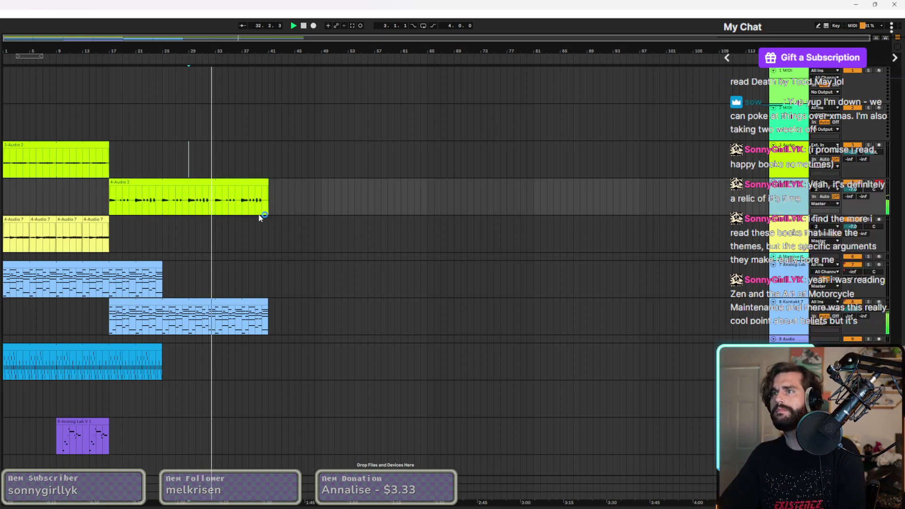
pyautogui.hotkey('ctrl', 't')
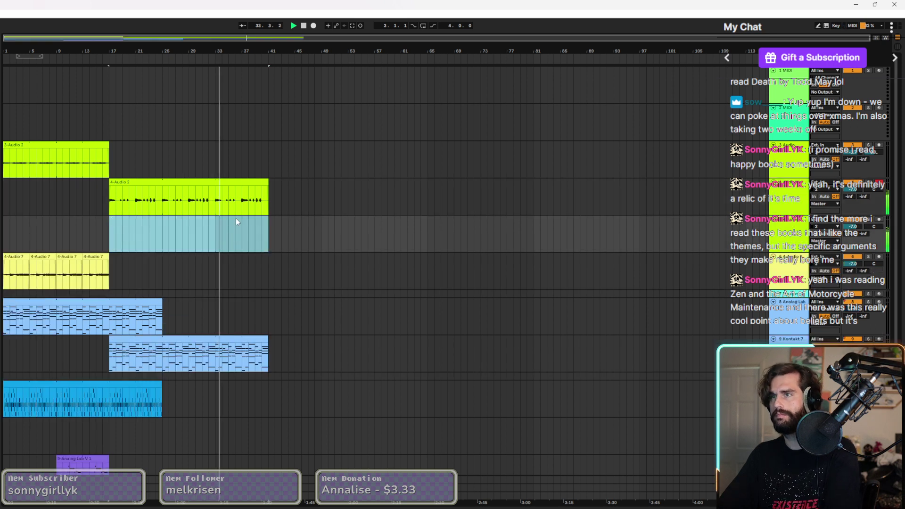
# Record a vocal take on the new track 5 from bar 29 to just past bar 41.
pyautogui.click(172, 243)
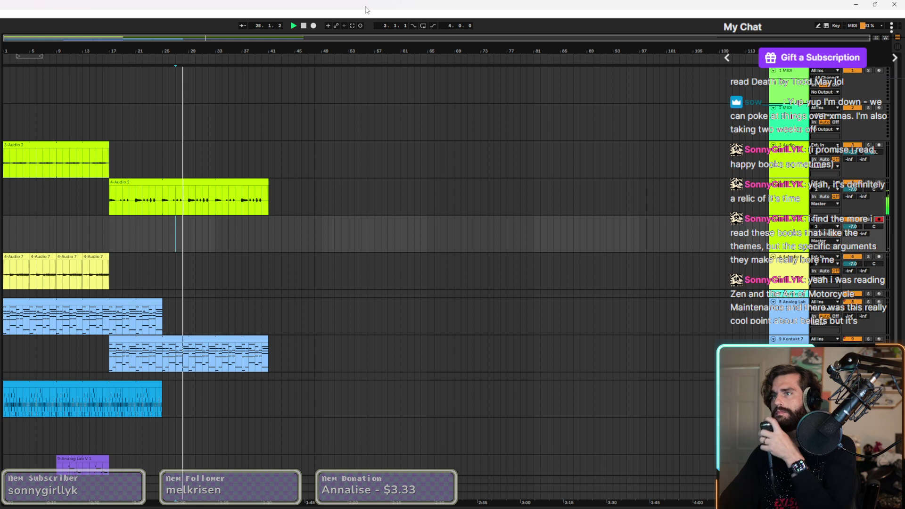
pyautogui.click(313, 26)
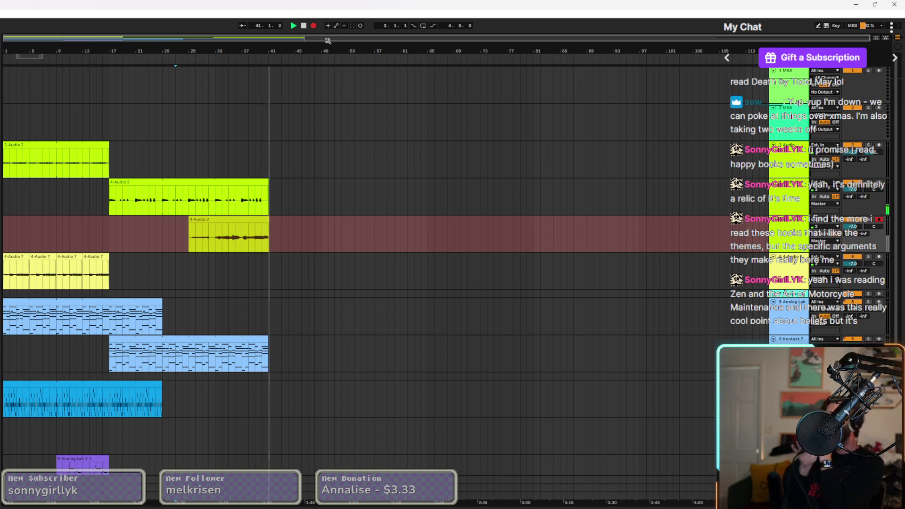
pyautogui.press('space')
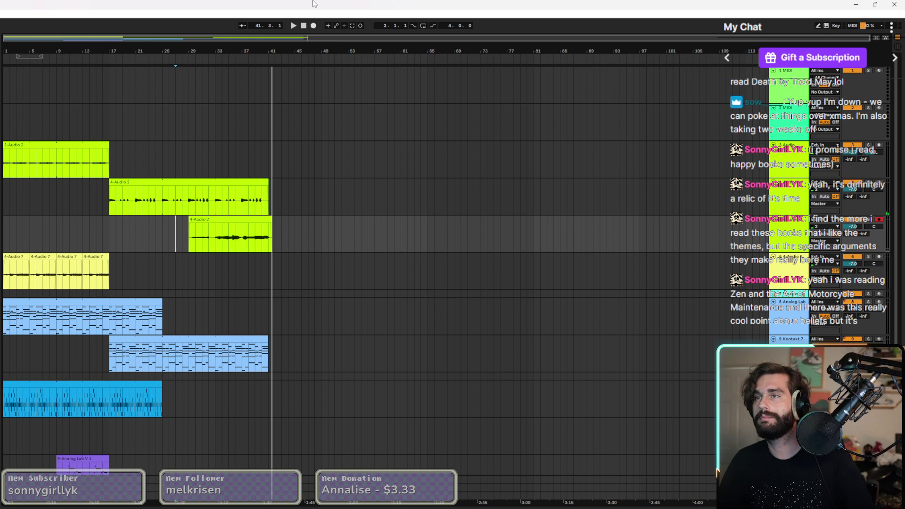
# Play back the new vocal take on track 5 and examine its waveform.
pyautogui.click(182, 244)
pyautogui.press('space')
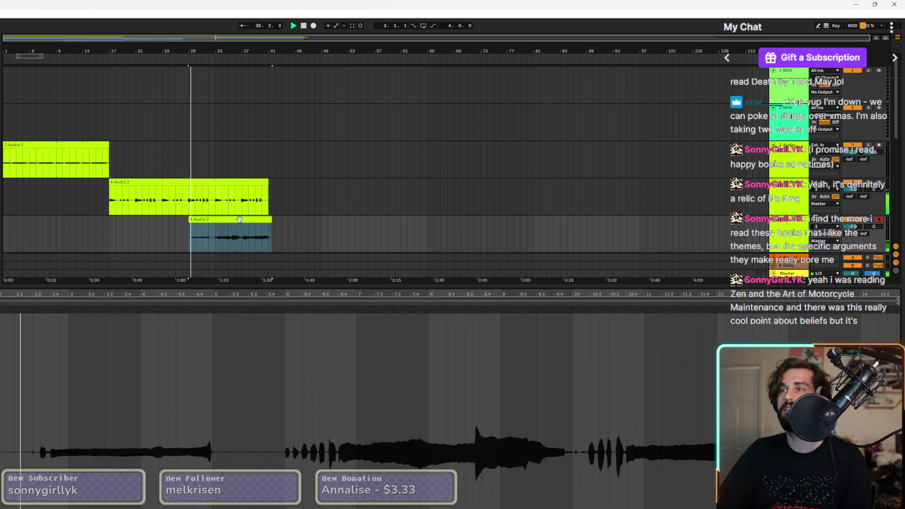
pyautogui.doubleClick(201, 238)
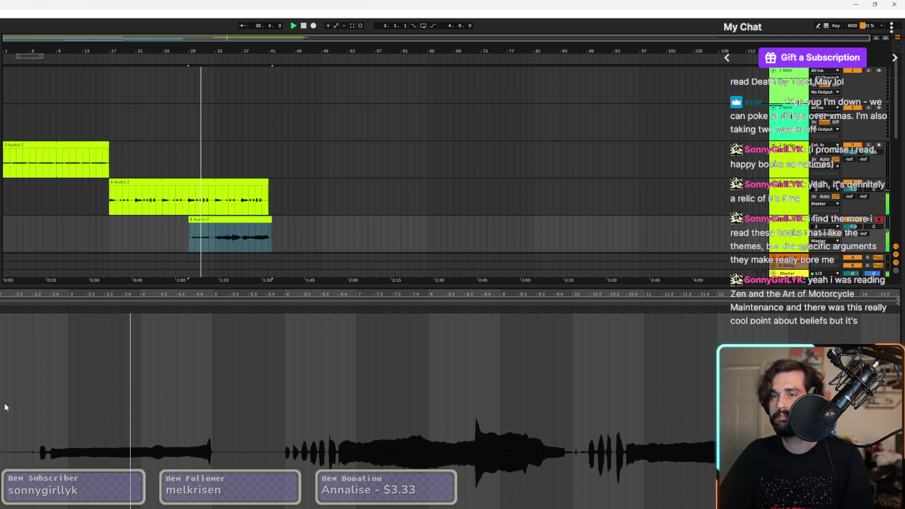
pyautogui.hotkey('ctrl', 'alt', 'l')
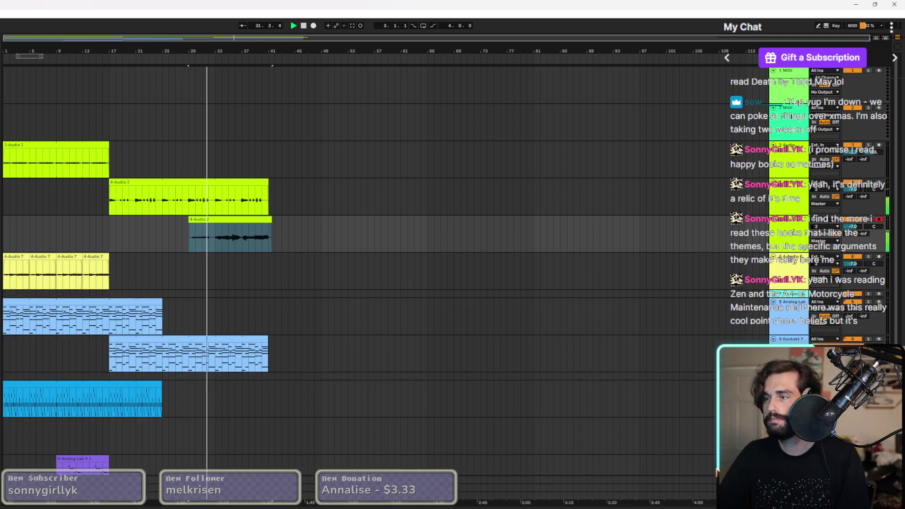
# Automate track 5's ValhallaVintageVerb decay with ramps rising to peaks at bars 33, 37 and 41, each dropping straight back, and hide the automation.
pyautogui.hotkey('ctrl', 'alt', 'p')
pyautogui.scroll(-2, 138, 188)
pyautogui.press('a')
pyautogui.moveTo(381, 100); pyautogui.dragTo(675, 372)
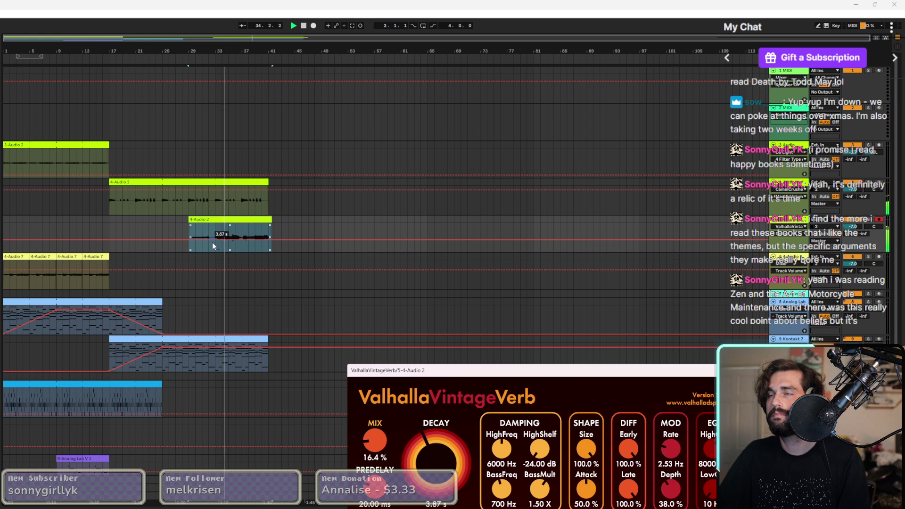
pyautogui.keyDown('ctrl'); pyautogui.scroll(3, 208, 242); pyautogui.keyUp('ctrl')
pyautogui.moveTo(215, 239); pyautogui.dragTo(215, 224)
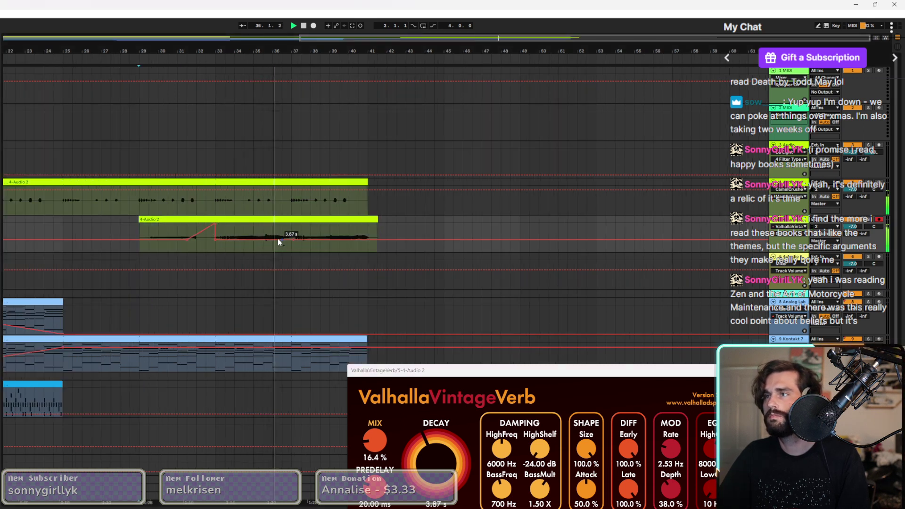
pyautogui.moveTo(294, 240); pyautogui.dragTo(293, 224)
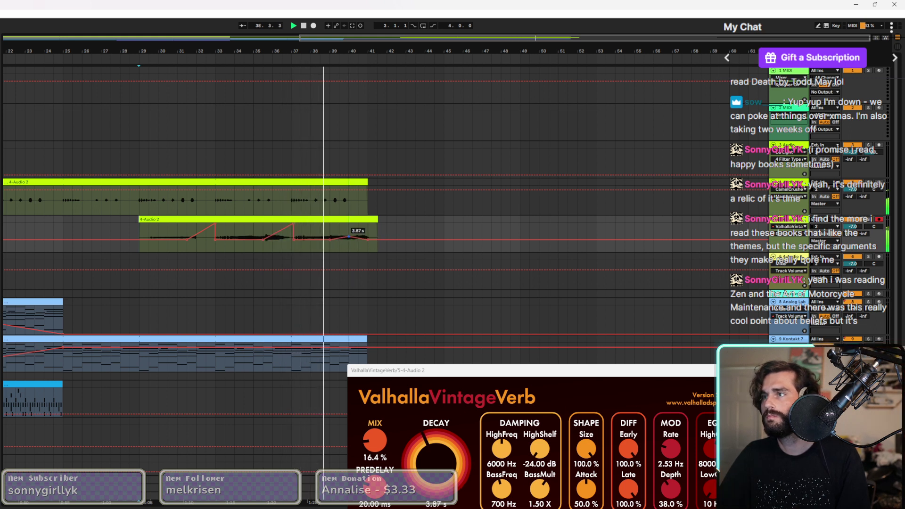
pyautogui.moveTo(367, 240); pyautogui.dragTo(367, 224)
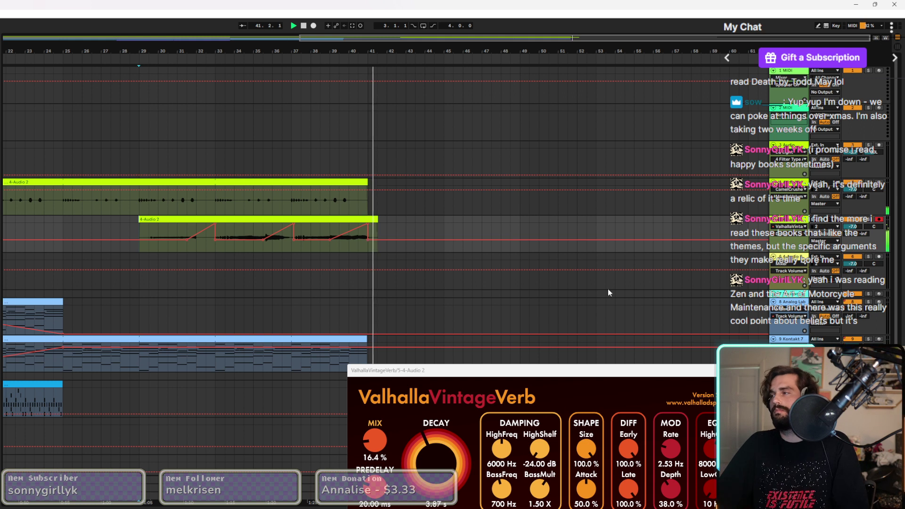
pyautogui.click(738, 370)
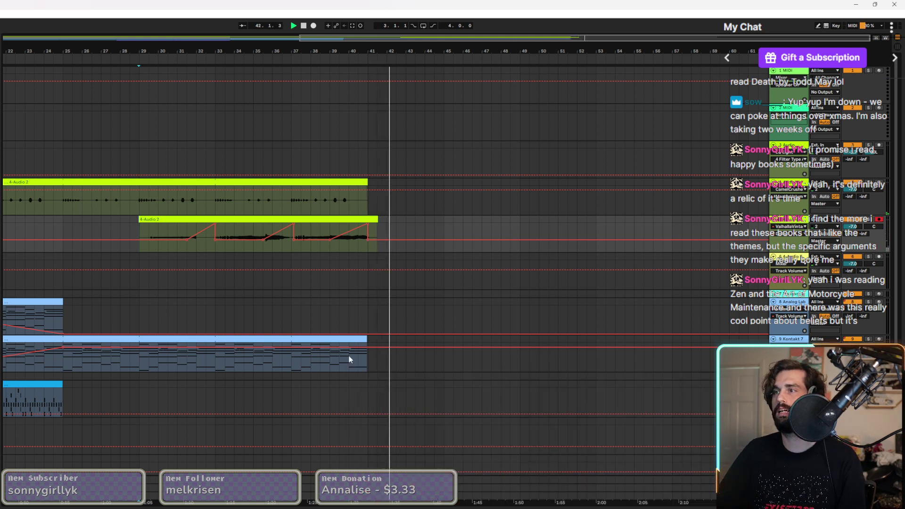
pyautogui.press('a')
# Stop playback and copy track 9's Kontakt 7 clip from bar 25 to start at bar 42.
pyautogui.click(385, 361)
pyautogui.press('space')
pyautogui.click(61, 361)
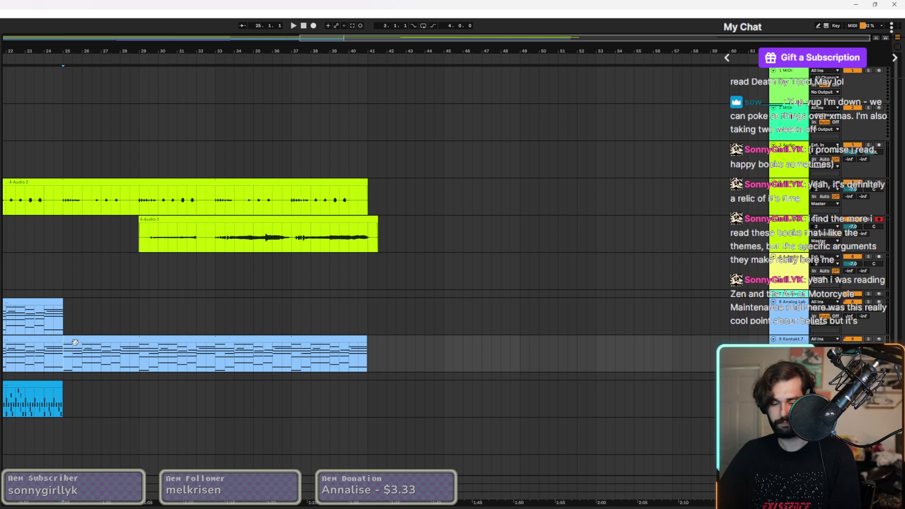
pyautogui.moveTo(74, 355); pyautogui.dragTo(402, 349)
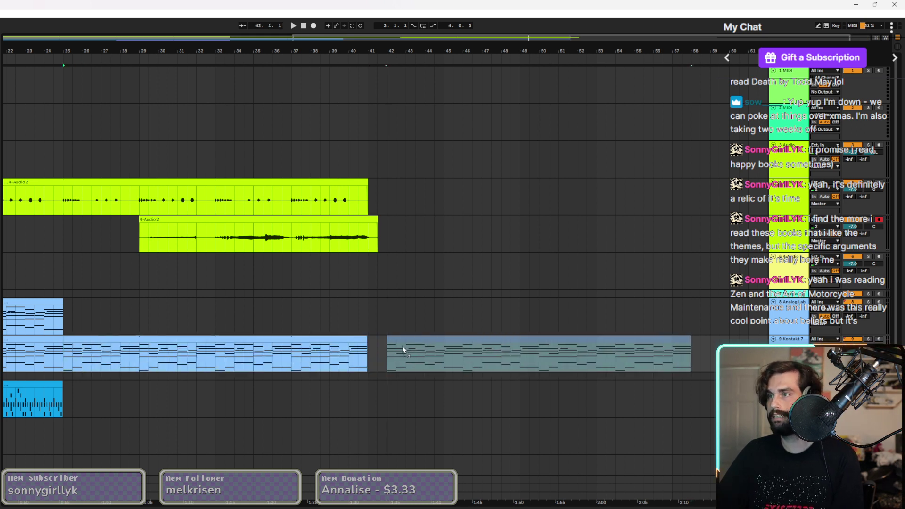
pyautogui.press('-')
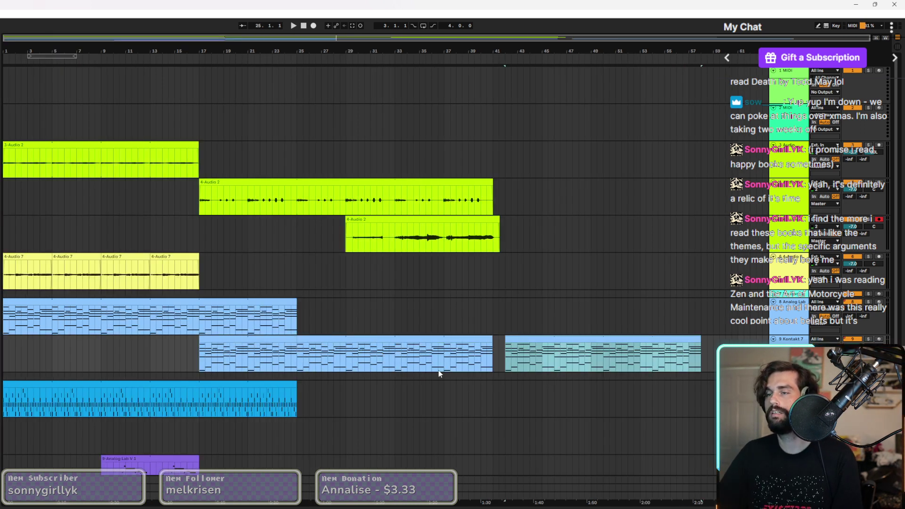
# Check track 11's drum clip and its sample, and set the playback start to bar 42.
pyautogui.scroll(-1, 392, 386)
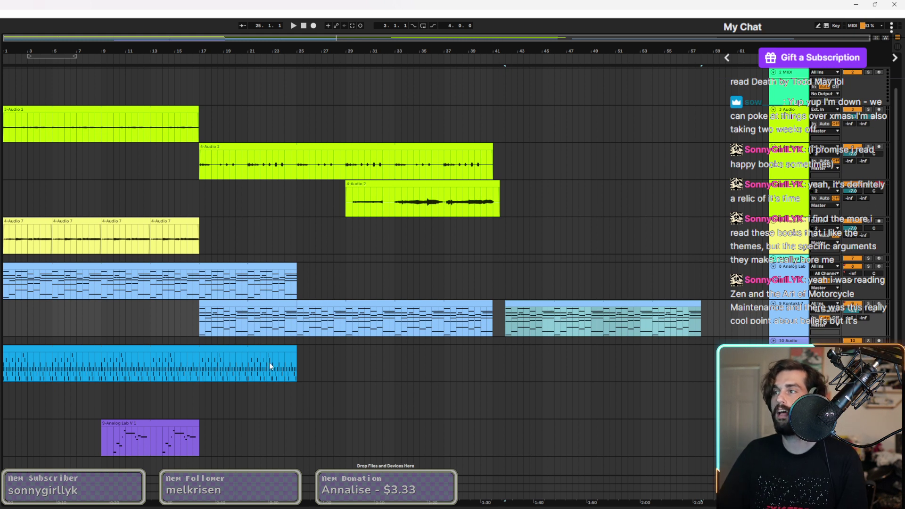
pyautogui.doubleClick(249, 353)
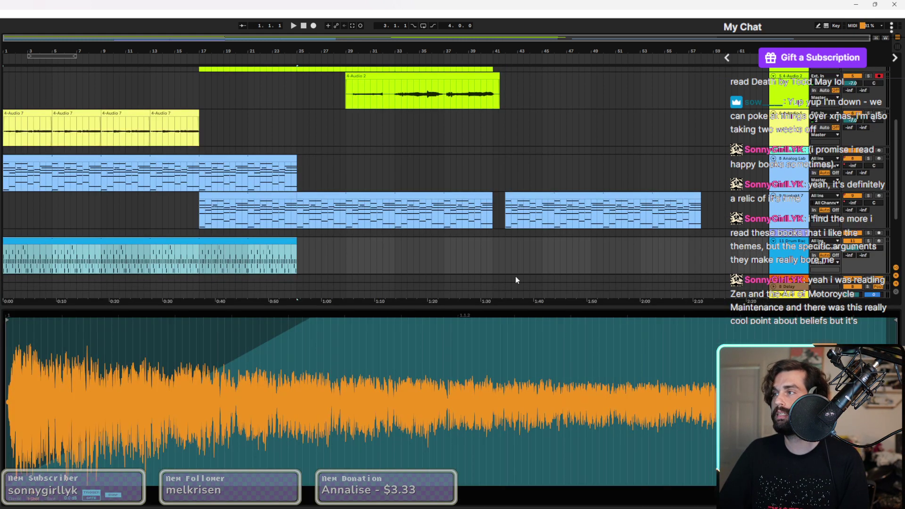
pyautogui.click(505, 255)
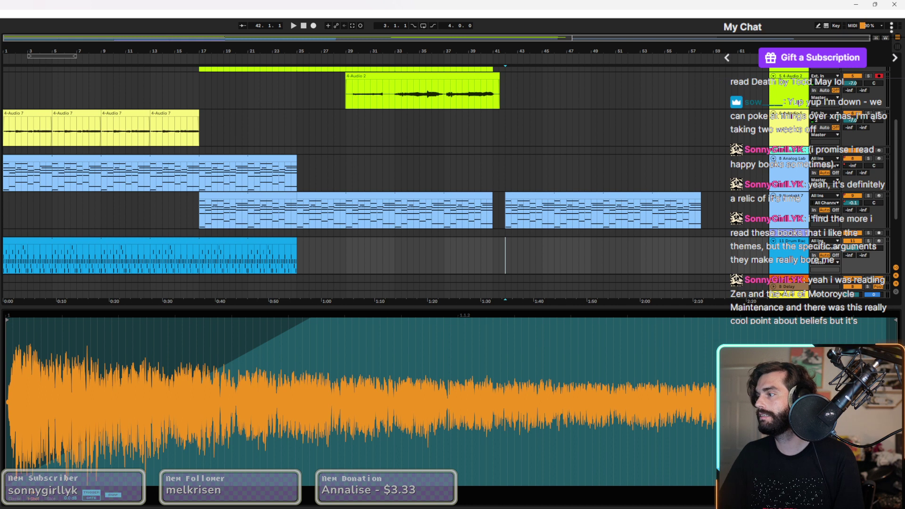
pyautogui.scroll(-4, 528, 284)
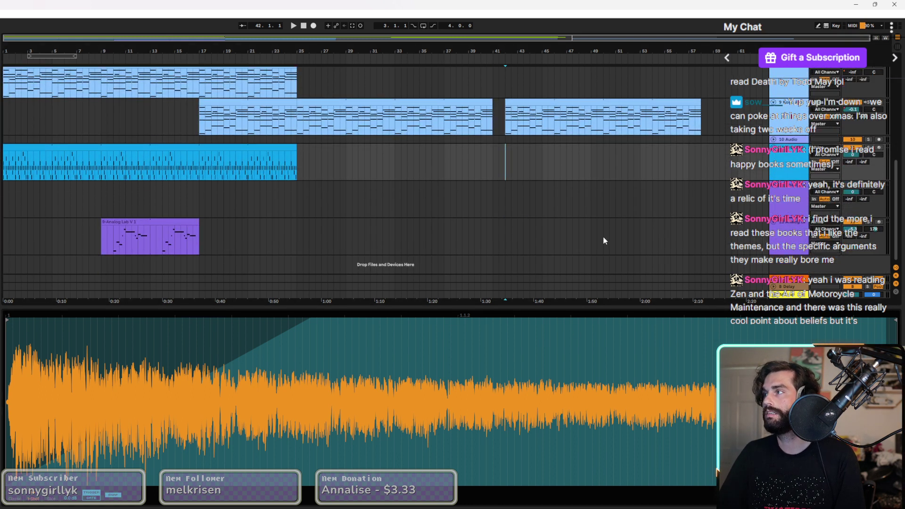
pyautogui.hotkey('ctrl', 'alt', 'l')
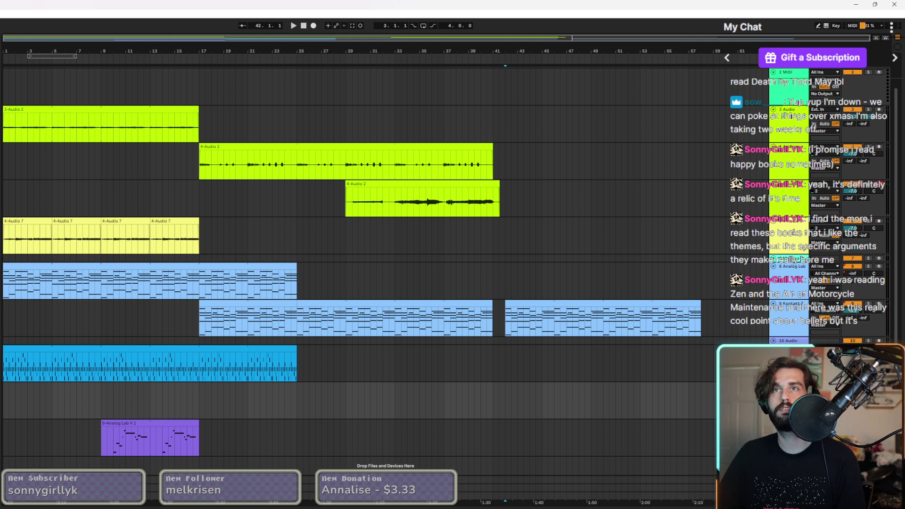
# Add a drum track below the Analog Lab V tracks with a Hood Baker kick pattern and play from bar 42.
pyautogui.doubleClick(513, 470)
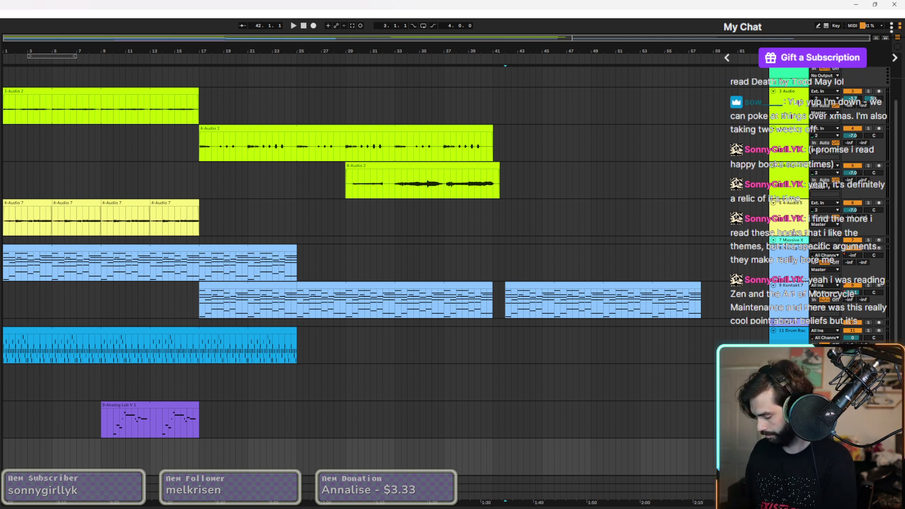
pyautogui.hotkey('shift', 'Tab')
pyautogui.press('space')
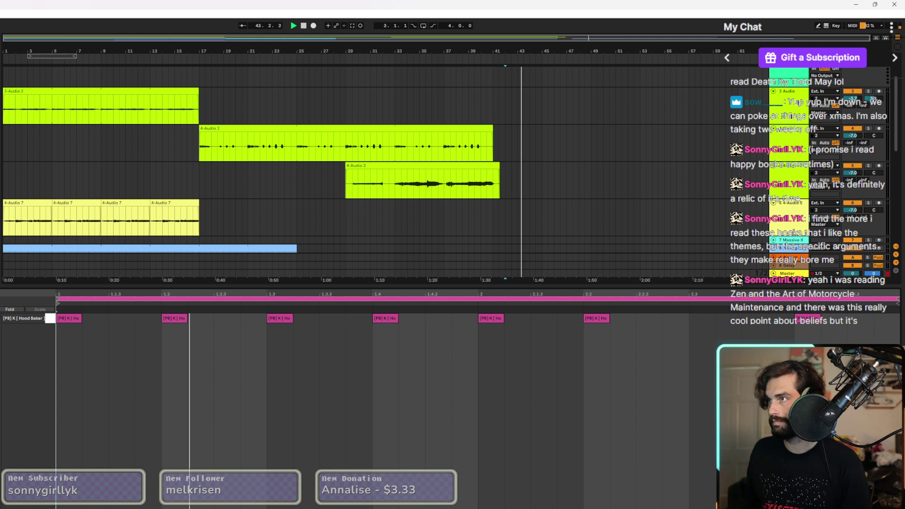
pyautogui.click(581, 252)
pyautogui.scroll(-5, 581, 252)
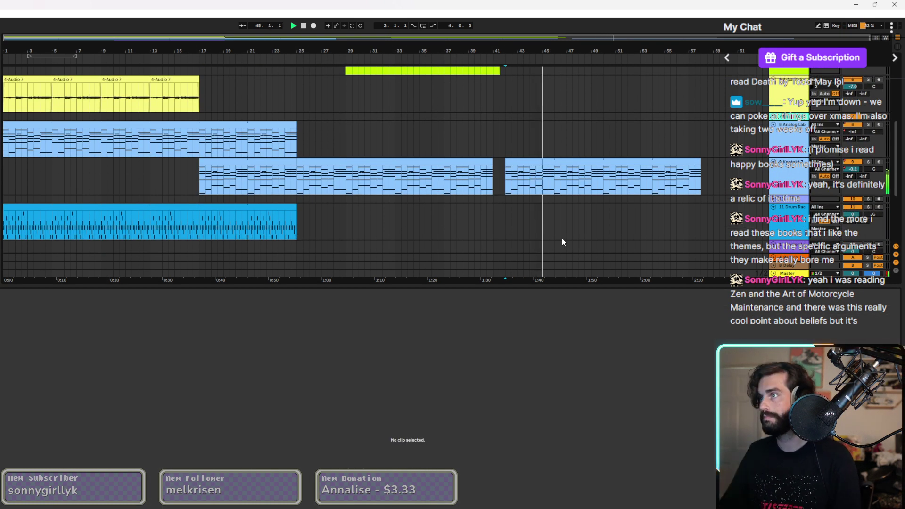
pyautogui.scroll(-1, 571, 220)
pyautogui.scroll(-10, 568, 214)
pyautogui.scroll(4, 565, 207)
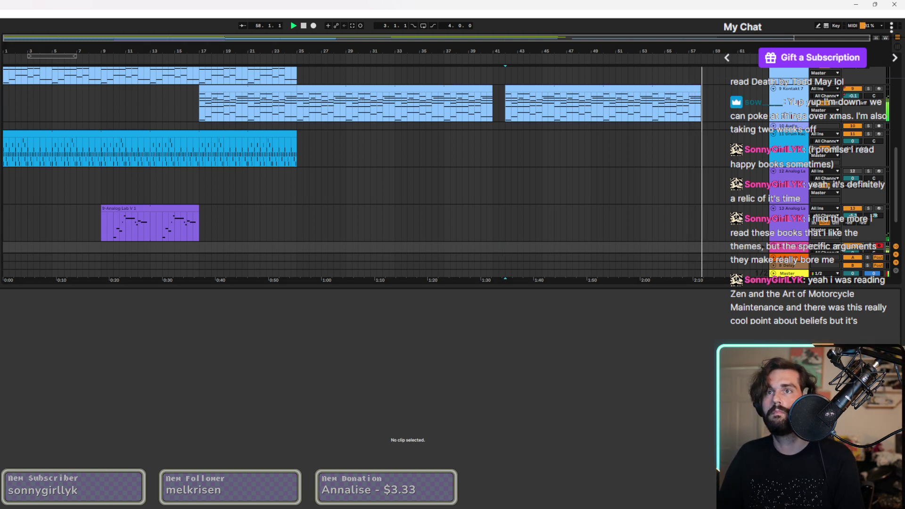
pyautogui.hotkey('ctrl', 'alt', 'l')
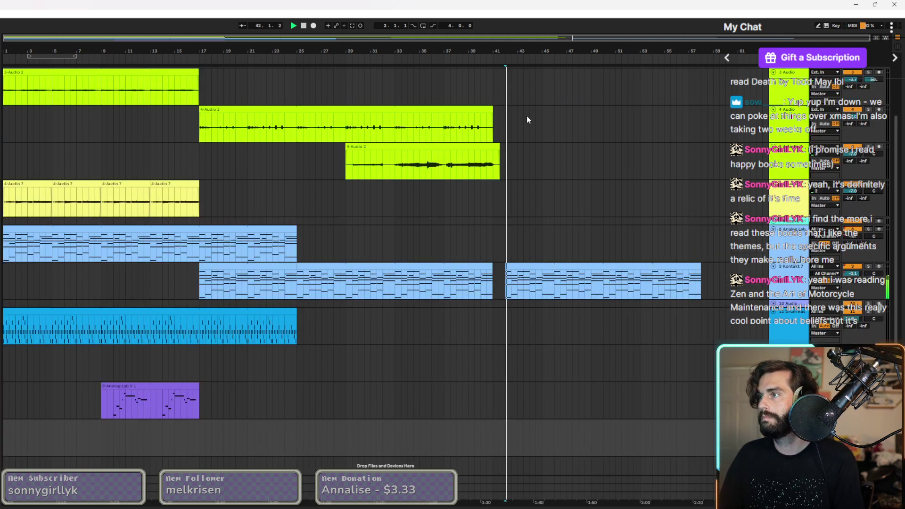
# Place the Jazz African Bongo clip on a new bottom track from bar 42 to bar 58 and loop playback over that range.
pyautogui.moveTo(512, 95); pyautogui.dragTo(701, 96)
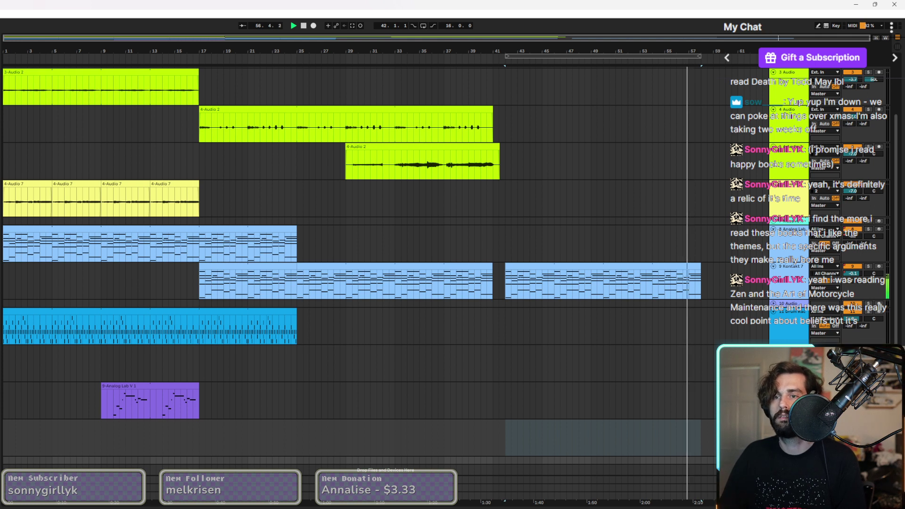
pyautogui.moveTo(101, 450); pyautogui.dragTo(505, 453)
pyautogui.click(293, 26)
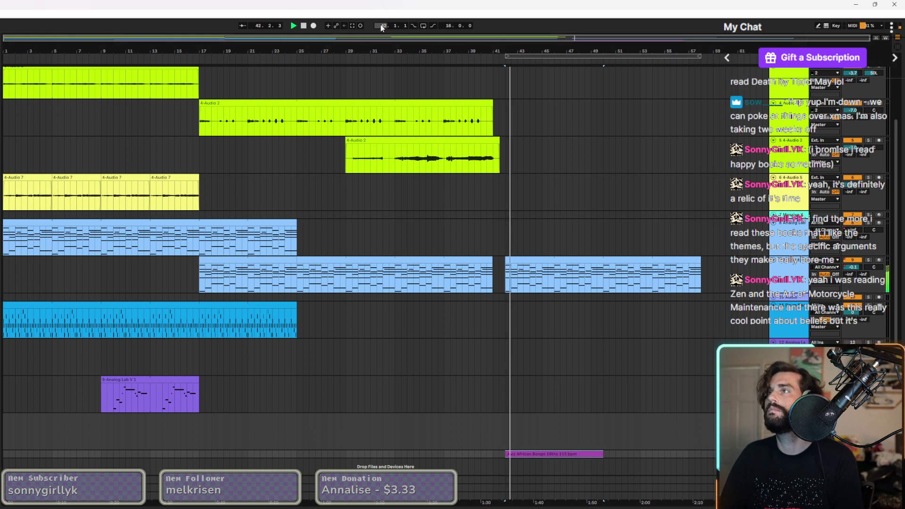
pyautogui.click(423, 25)
pyautogui.moveTo(604, 453); pyautogui.dragTo(698, 457)
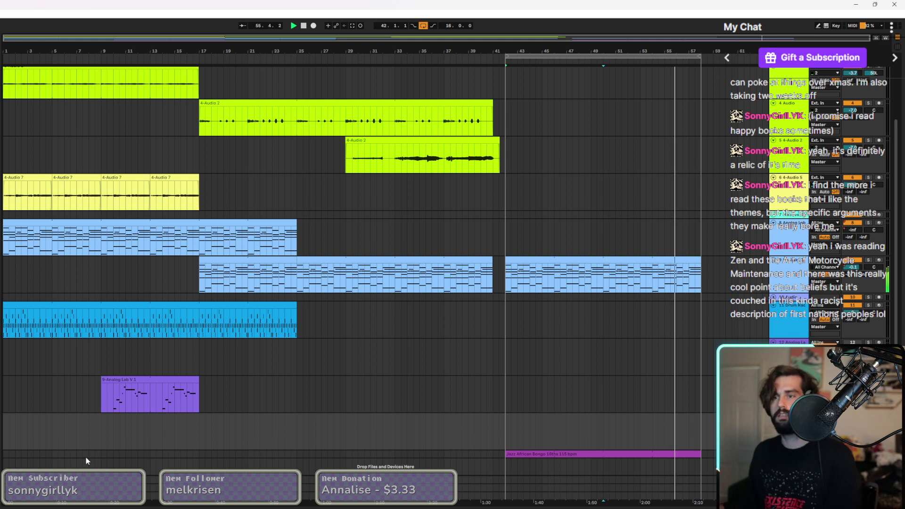
pyautogui.press('Tab')
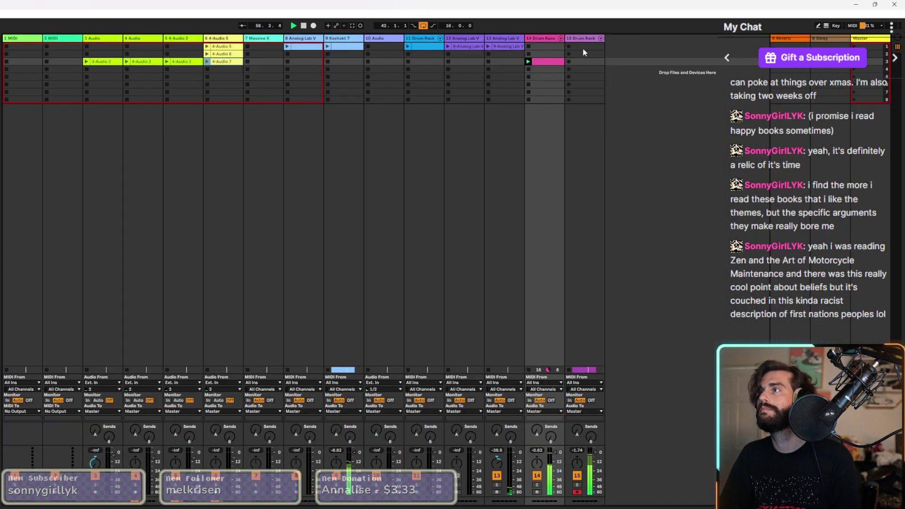
# Open track 14's drum clip and review its kick and percussion notes, and close the clip view.
pyautogui.doubleClick(551, 62)
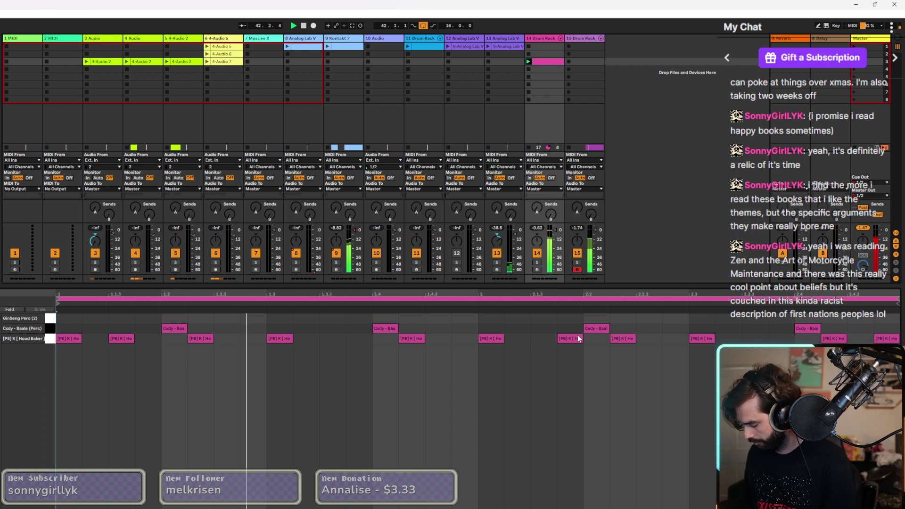
pyautogui.press('-')
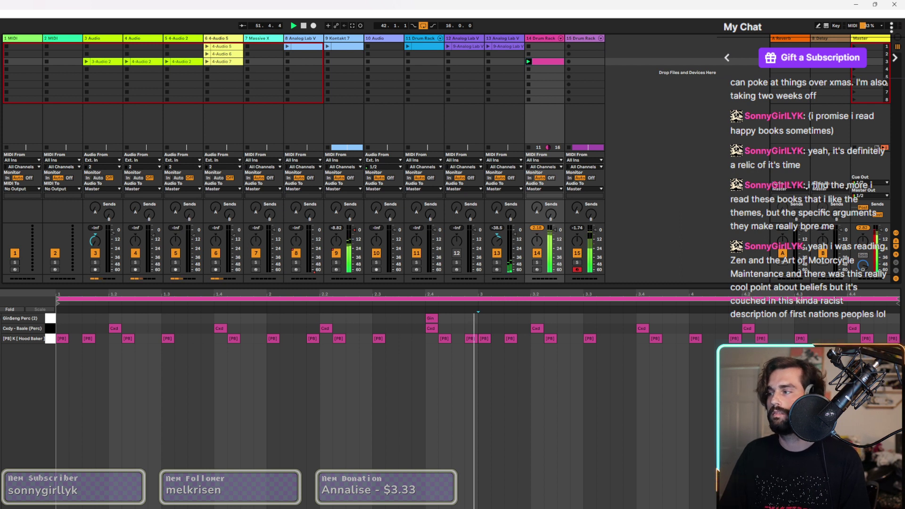
pyautogui.hotkey('ctrl', 'alt', 'l')
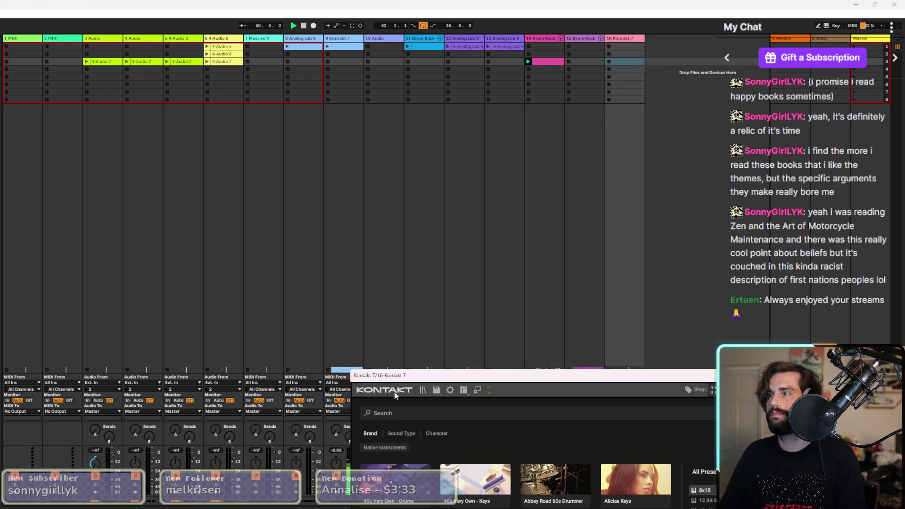
# Load the Lo-Fi Glow preset Musty in track 16's Kontakt 7, filtering the sound type to Bass and Fingered.
pyautogui.click(405, 433)
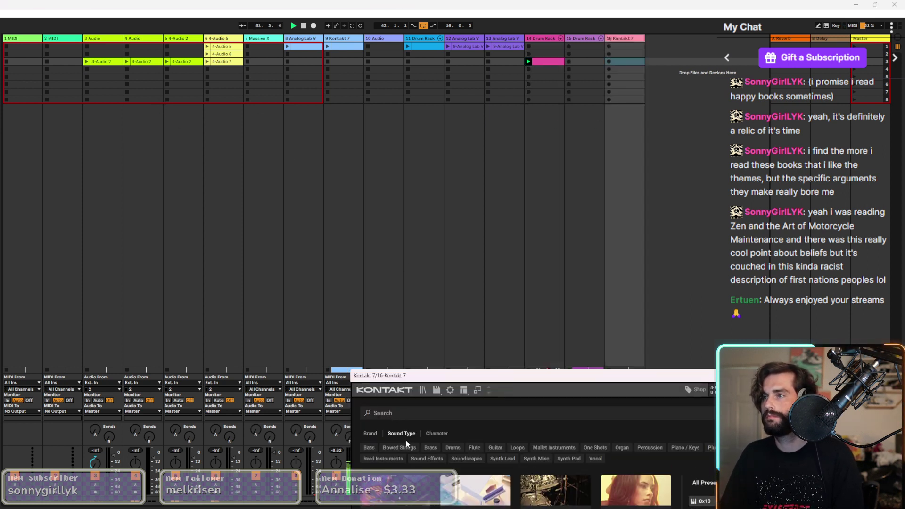
pyautogui.moveTo(481, 382); pyautogui.dragTo(338, 163)
pyautogui.click(227, 252)
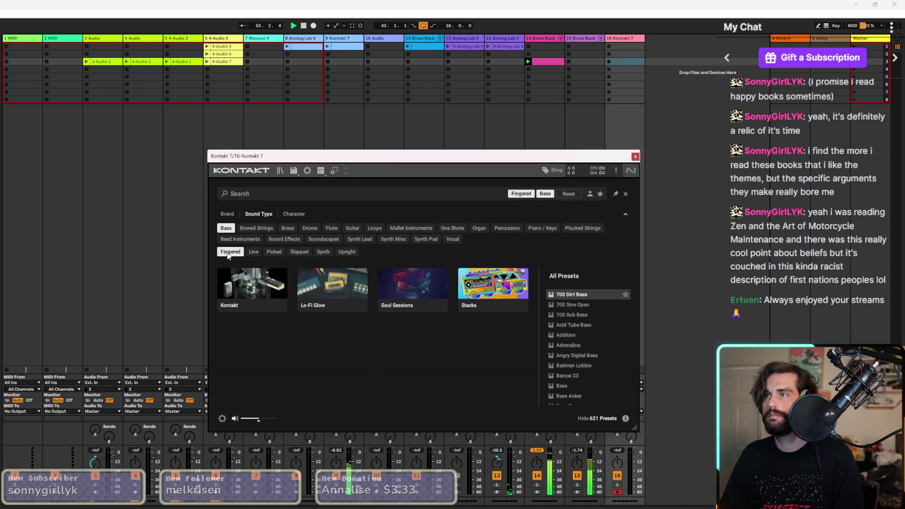
pyautogui.click(332, 286)
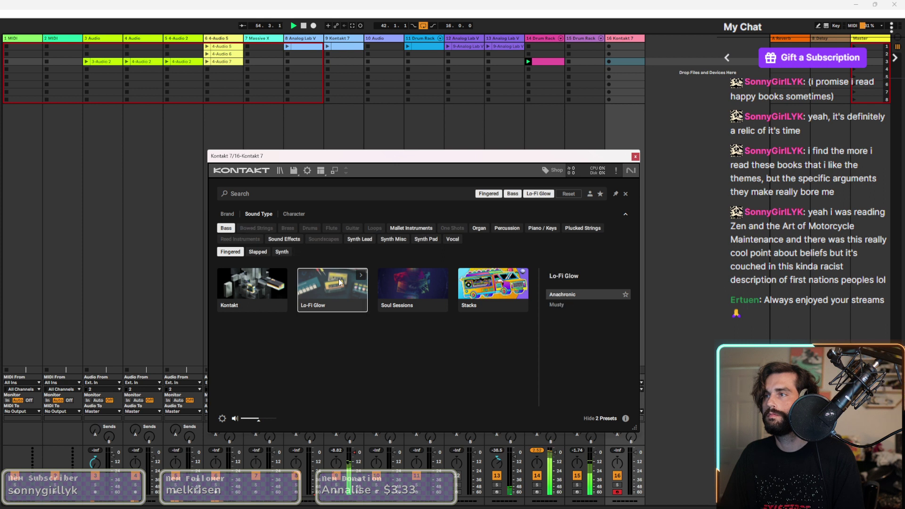
pyautogui.click(570, 305)
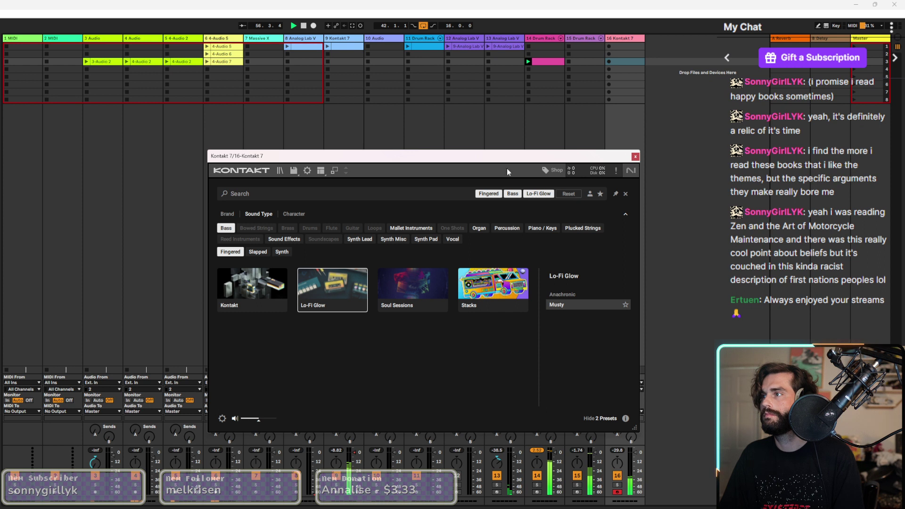
pyautogui.doubleClick(350, 297)
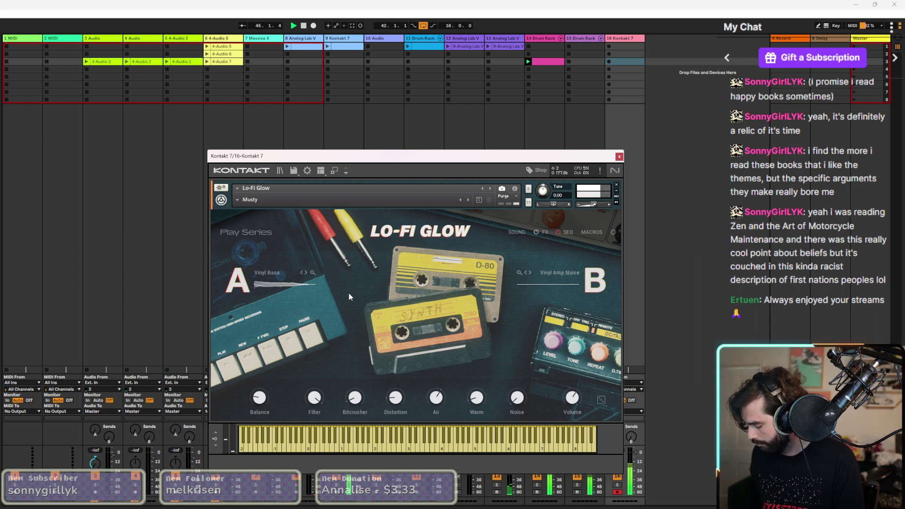
# Record a bass line into a new clip in track 16's third slot and close the Kontakt window and clip view.
pyautogui.hotkey('shift', 'F9')
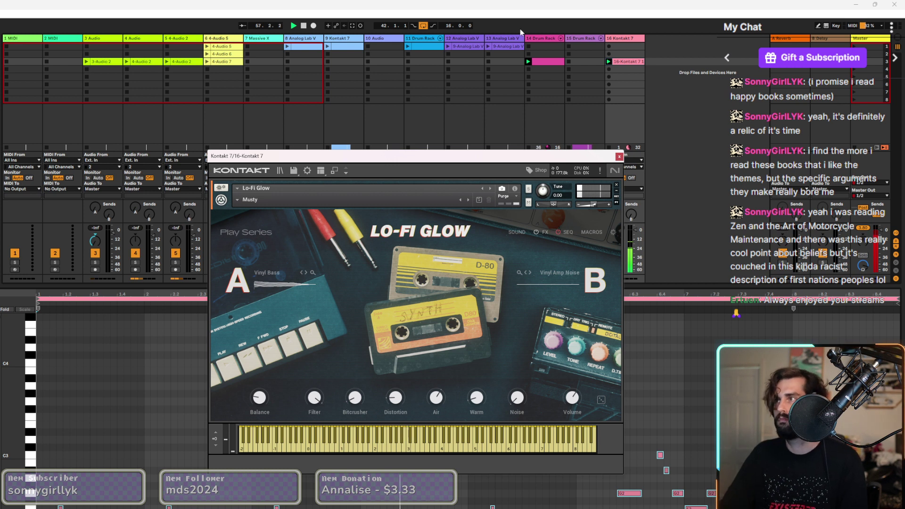
pyautogui.click(619, 157)
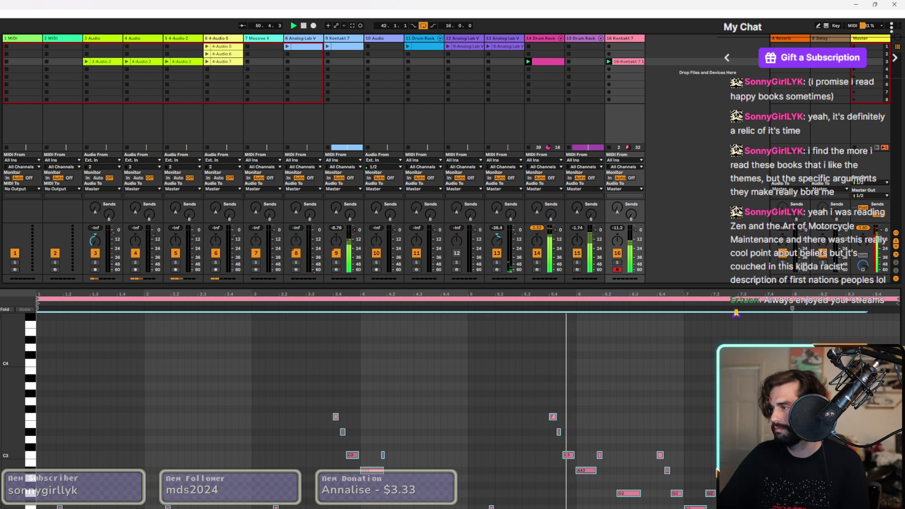
pyautogui.hotkey('ctrl', 'alt', 'l')
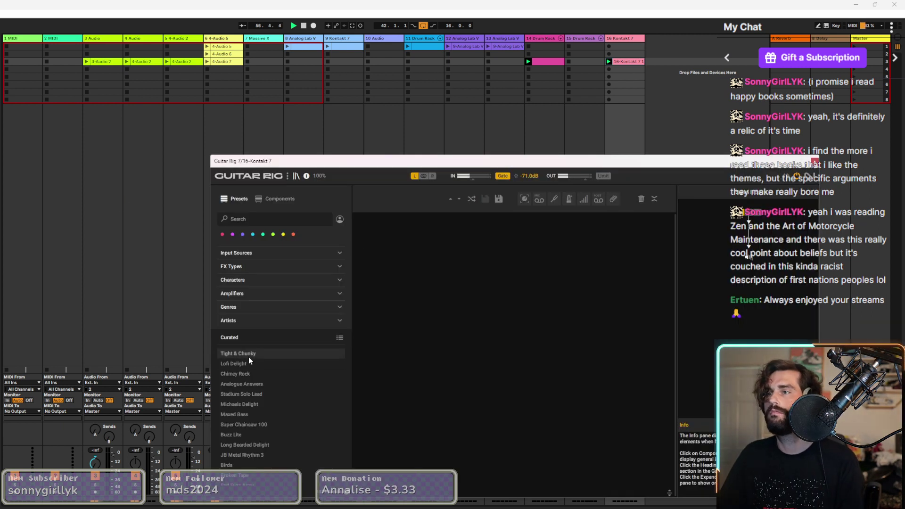
# Try the curated Guitar Rig 7 preset Tight & Chunky on track 16's bass and switch to Lofi Delight.
pyautogui.click(247, 354)
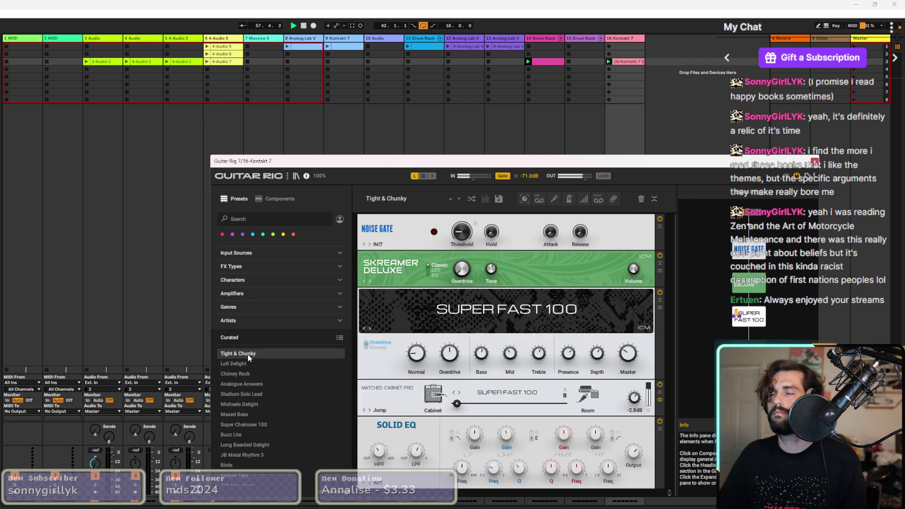
pyautogui.click(253, 364)
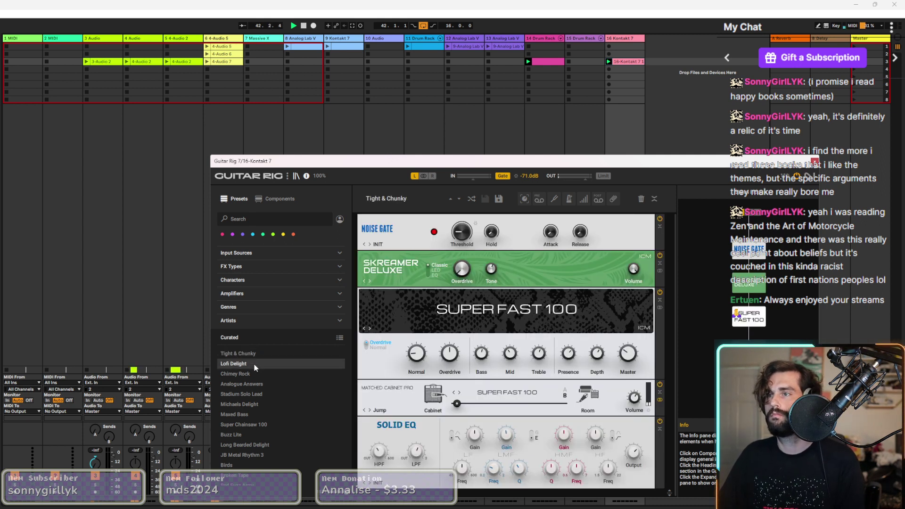
# Search the Guitar Rig presets for "bass" within the Funk & Soul genre, load Dirty Studio Bass, and close the plugin window.
pyautogui.click(240, 221)
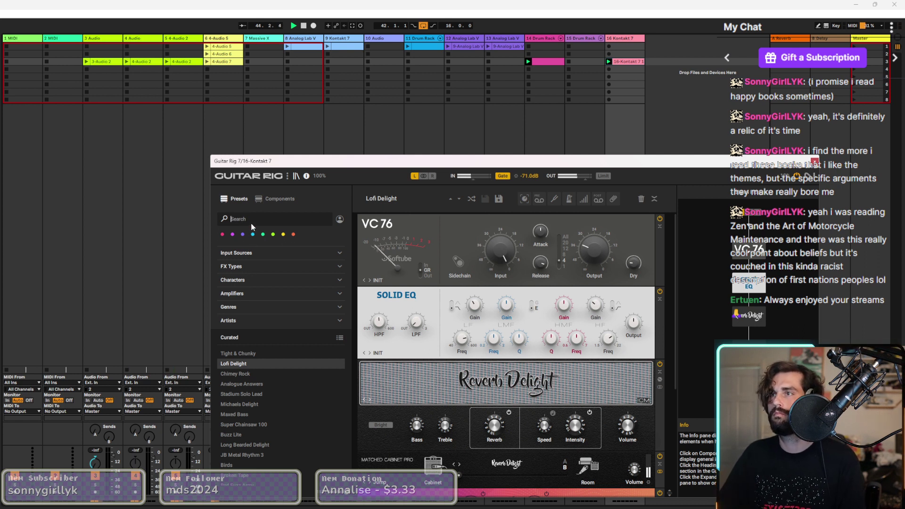
pyautogui.write('bass')
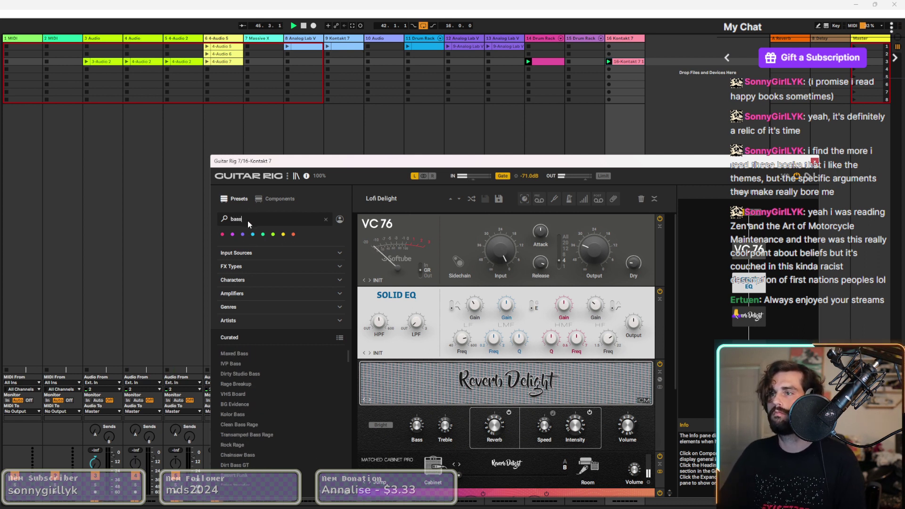
pyautogui.click(247, 362)
pyautogui.click(260, 307)
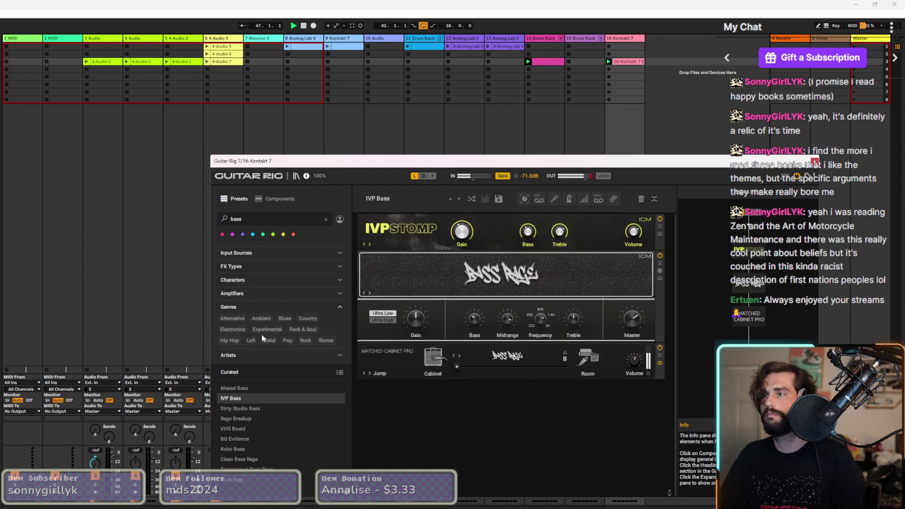
pyautogui.click(302, 330)
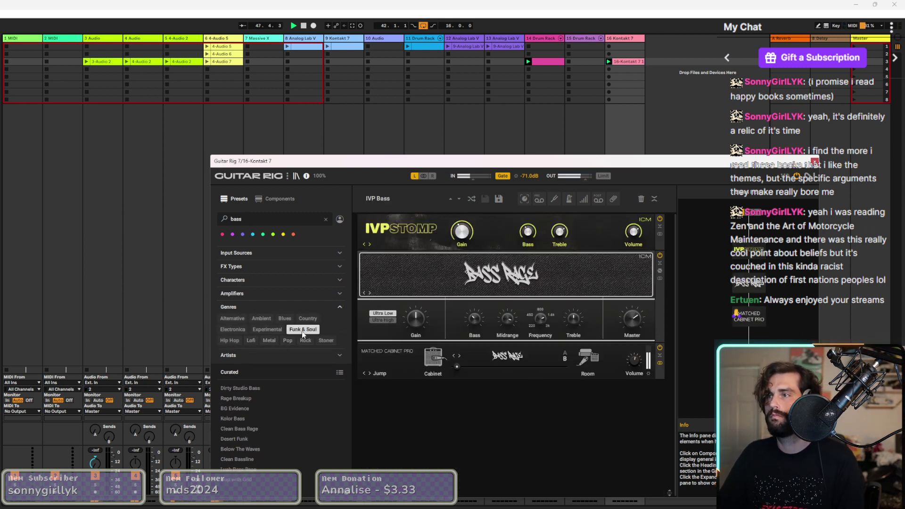
pyautogui.click(250, 388)
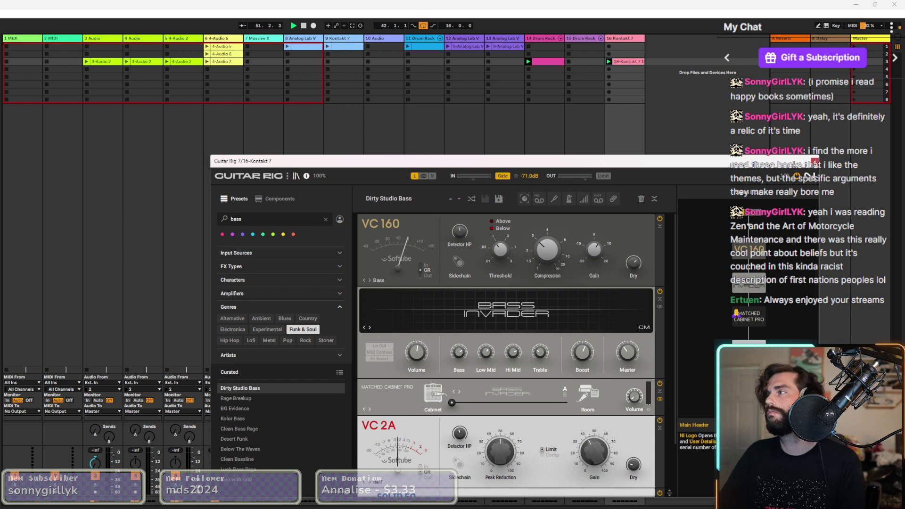
pyautogui.click(816, 161)
# Duplicate the Kontakt 7 track (track 9) with its clips in the arrangement.
pyautogui.press('Tab')
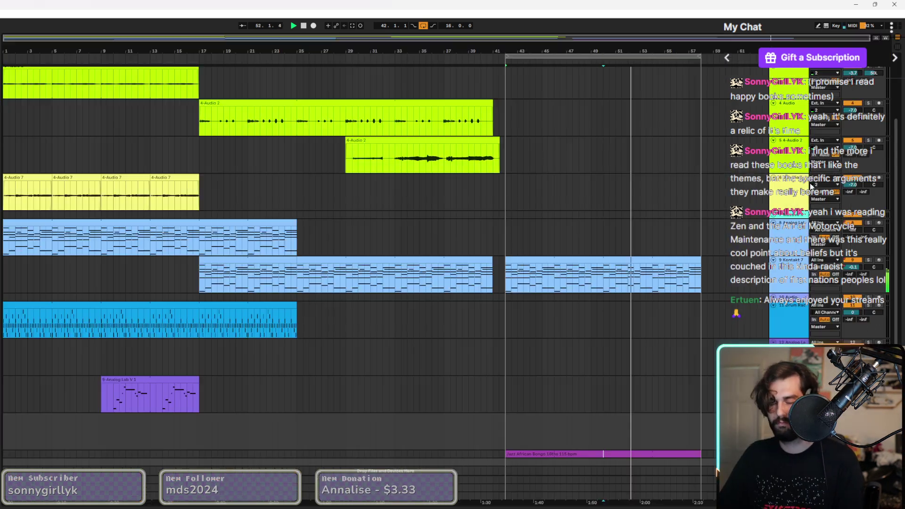
pyautogui.scroll(-1, 553, 331)
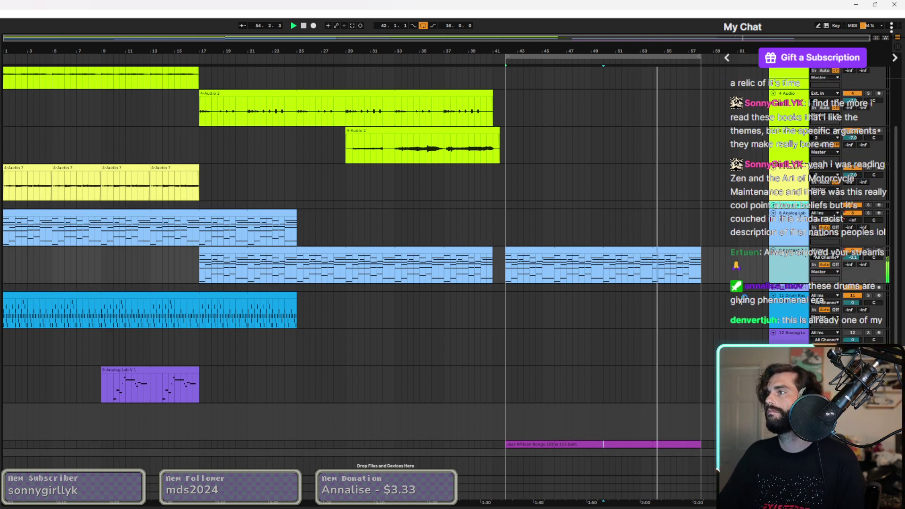
pyautogui.hotkey('ctrl', 'd')
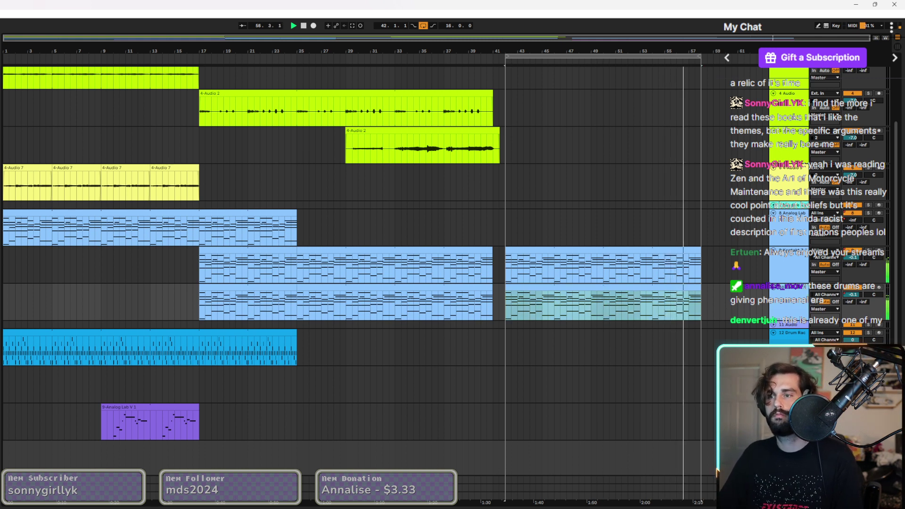
# Set the duplicated Kontakt track's 40s Very Own - Keys instrument to the Les Dreams snapshot.
pyautogui.hotkey('ctrl', 'alt', 'p')
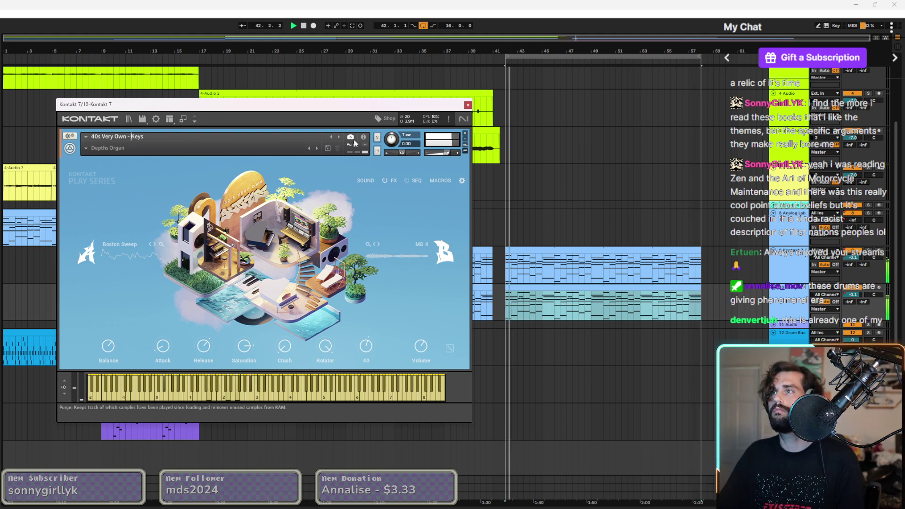
pyautogui.click(318, 150)
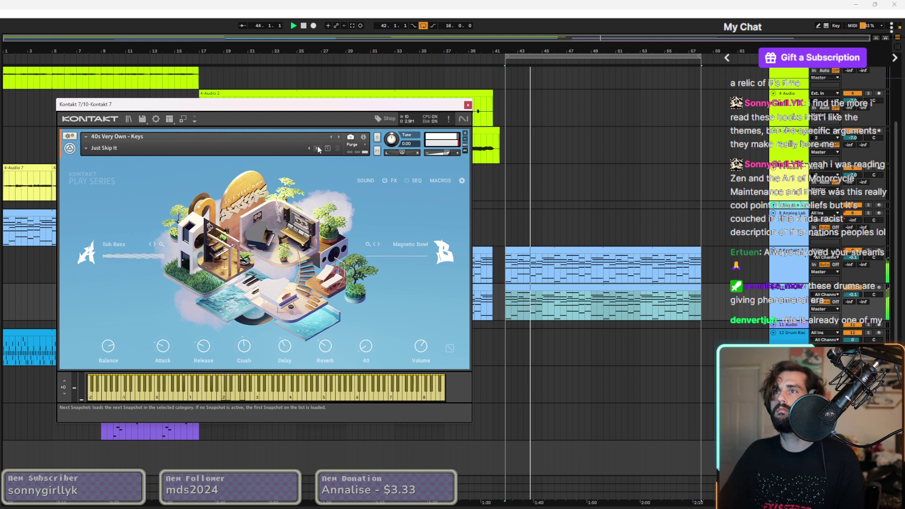
pyautogui.click(319, 149)
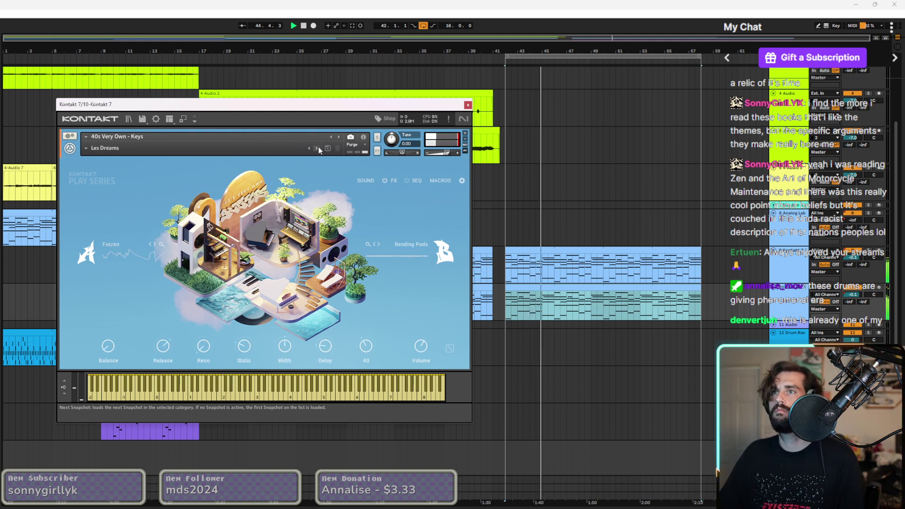
# Transpose the notes of the duplicated track's clip starting at bar 42 up an octave and close the Kontakt window.
pyautogui.doubleClick(622, 292)
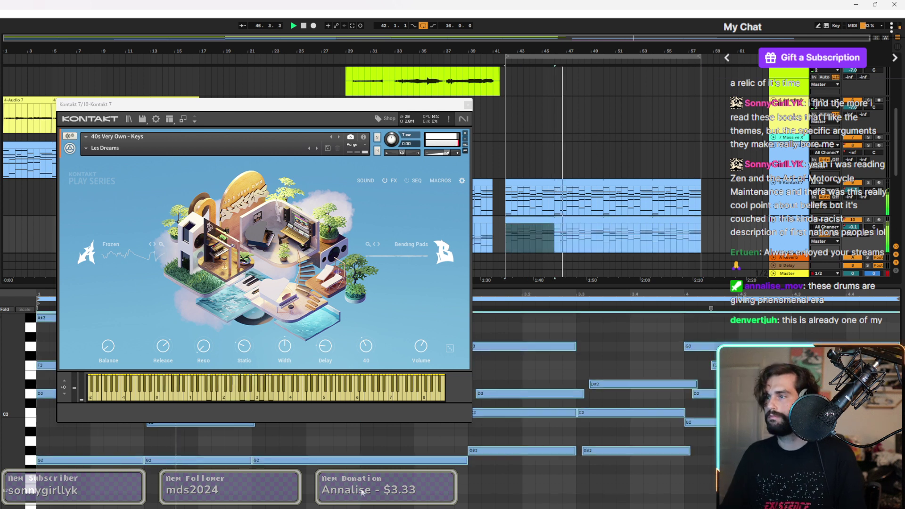
pyautogui.hotkey('shift', 'Up')
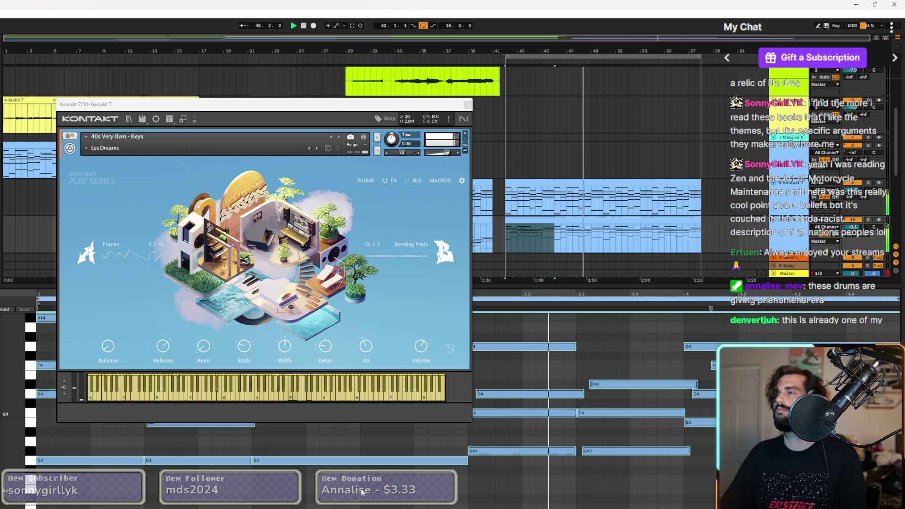
pyautogui.rightClick(785, 229)
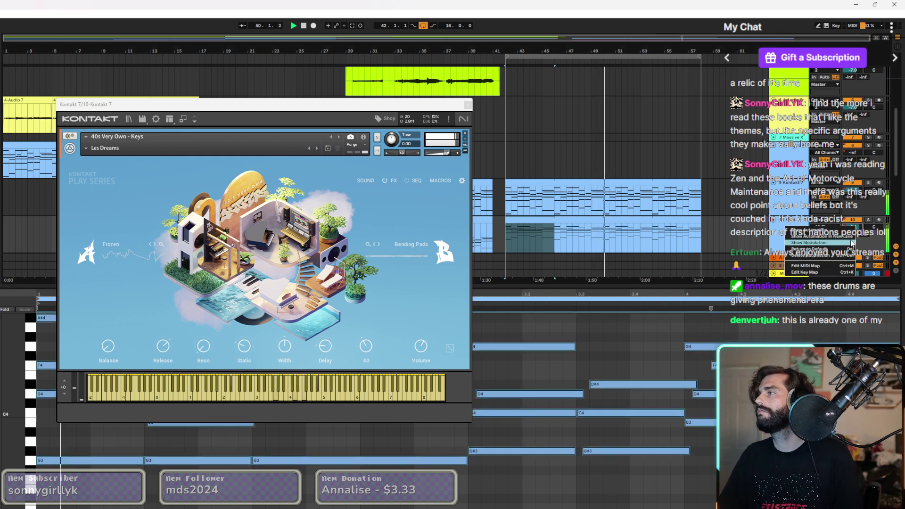
pyautogui.click(825, 243)
pyautogui.click(469, 104)
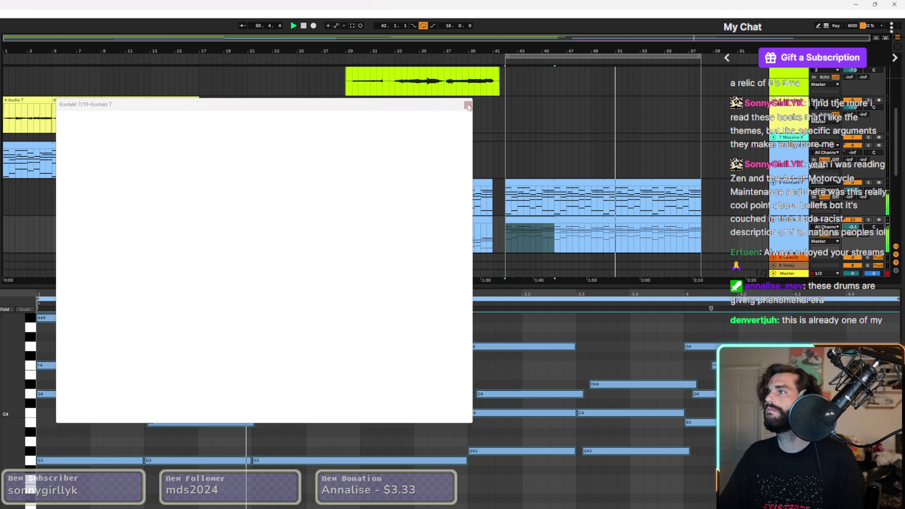
# Delete the duplicated Kontakt track's clips between bars 17 and 41.
pyautogui.click(312, 224)
pyautogui.click(287, 222)
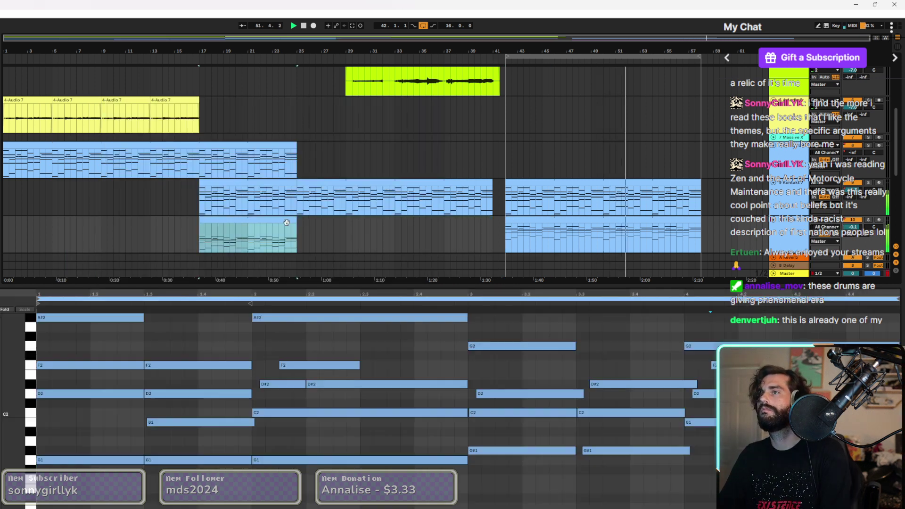
pyautogui.press('Delete')
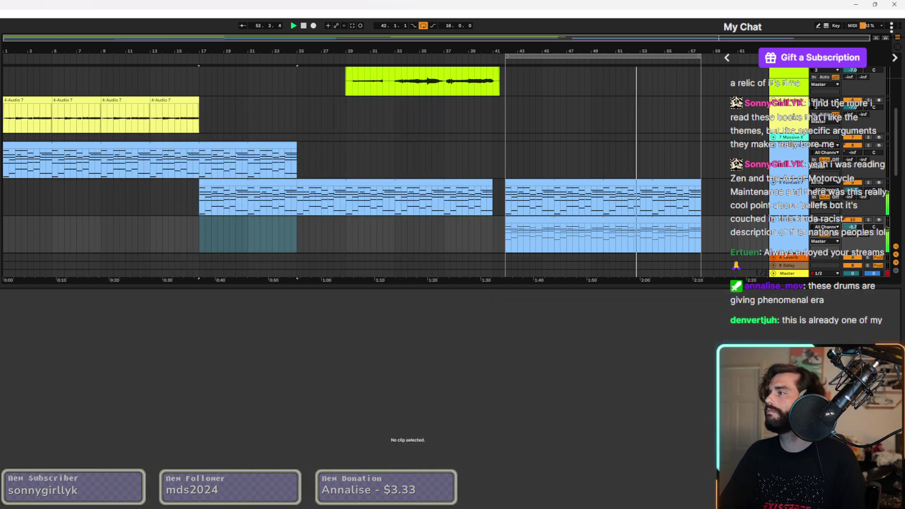
# Try the Mads Mikkelsen Vox Doubler preset in the duplicated Kontakt track's Doubler4 Stereo effect.
pyautogui.hotkey('ctrl', 'alt', 'l')
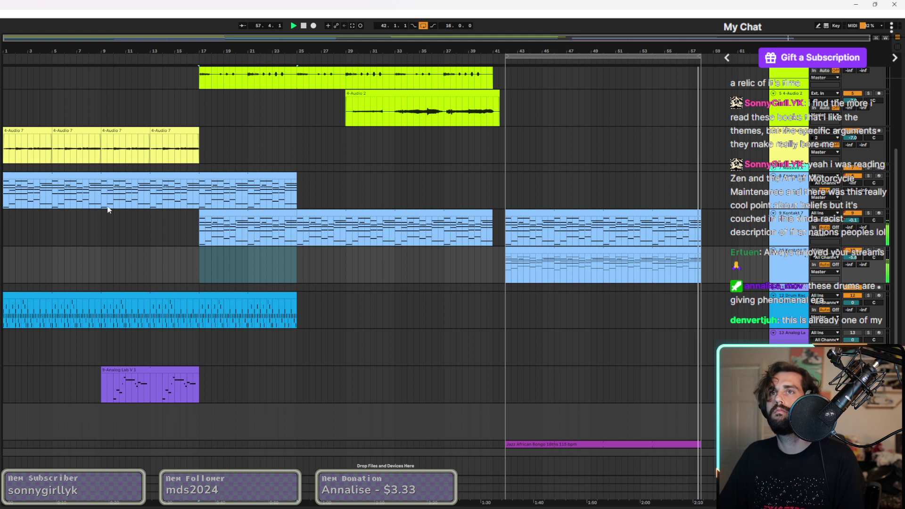
pyautogui.hotkey('ctrl', 'alt', 'p')
pyautogui.click(171, 120)
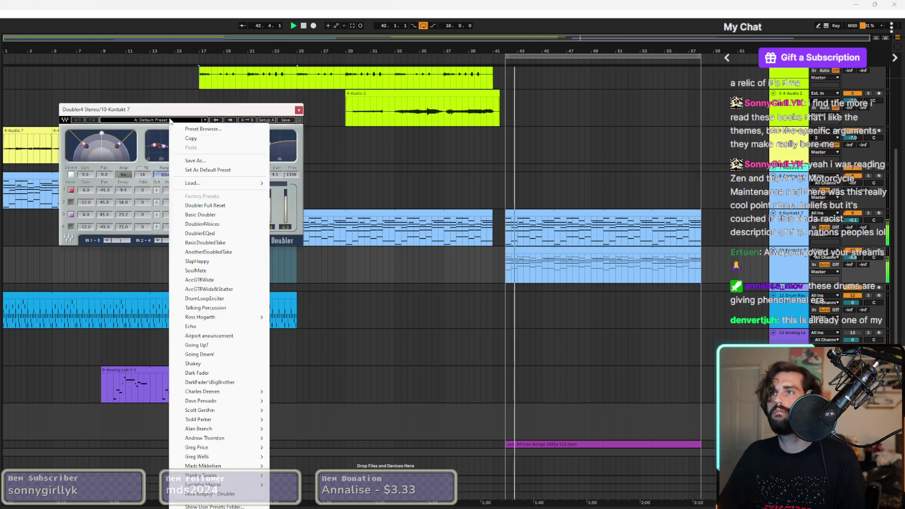
pyautogui.moveTo(231, 411)
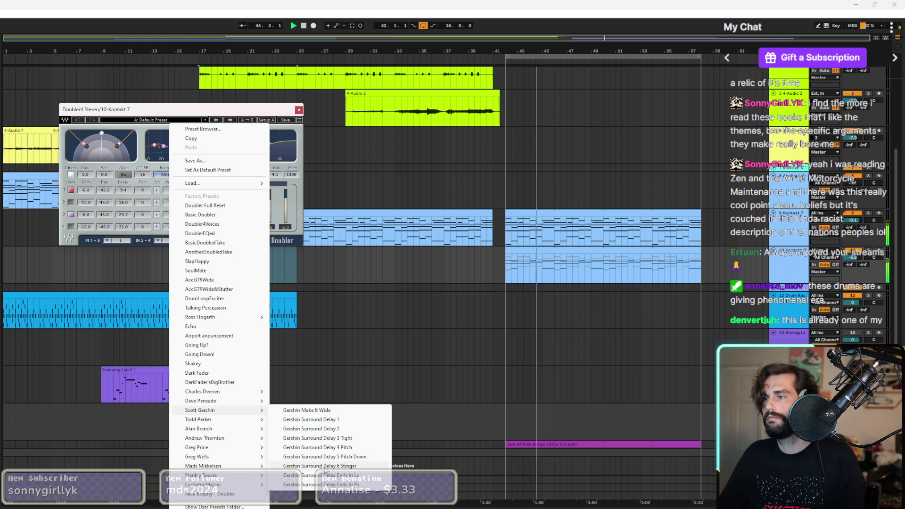
pyautogui.moveTo(257, 466)
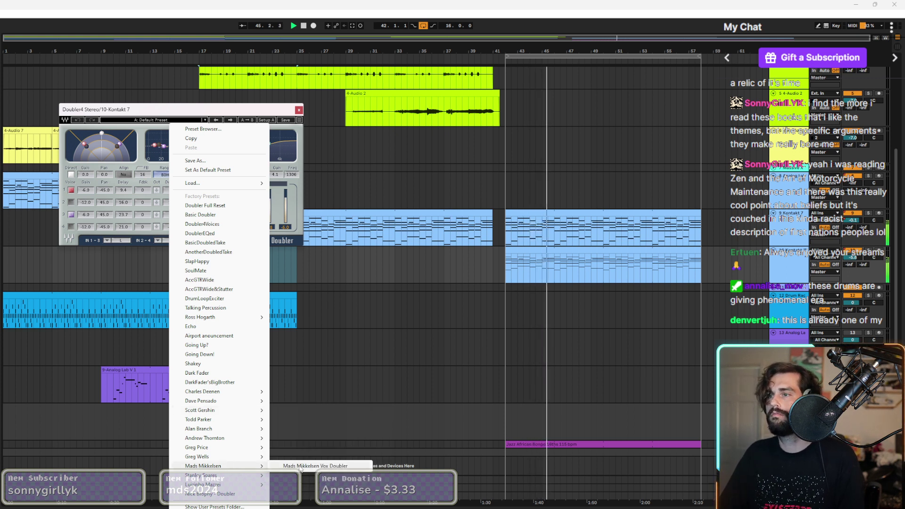
pyautogui.click(315, 466)
# Load the Wide Vocal Doubler preset in the duplicated Kontakt track's Doubler4 Stereo effect.
pyautogui.hotkey('ctrl', 'alt', 'p')
pyautogui.click(154, 120)
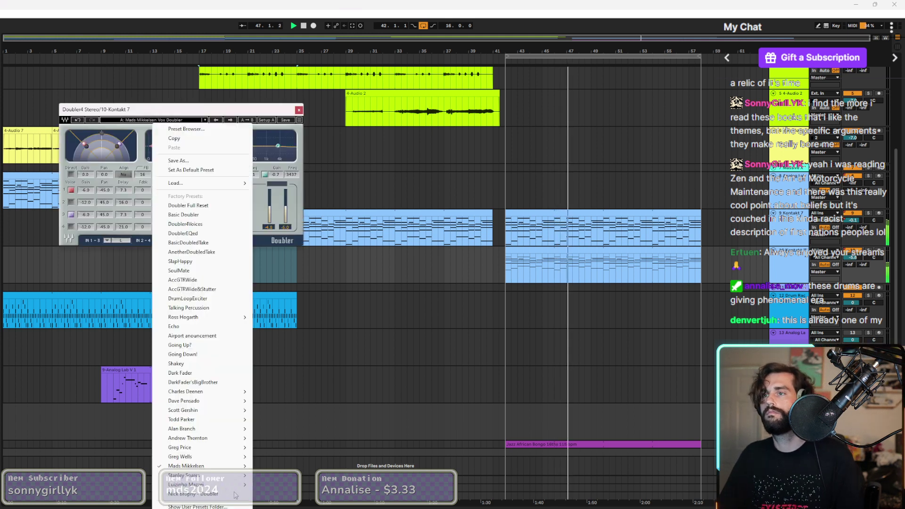
pyautogui.moveTo(242, 475)
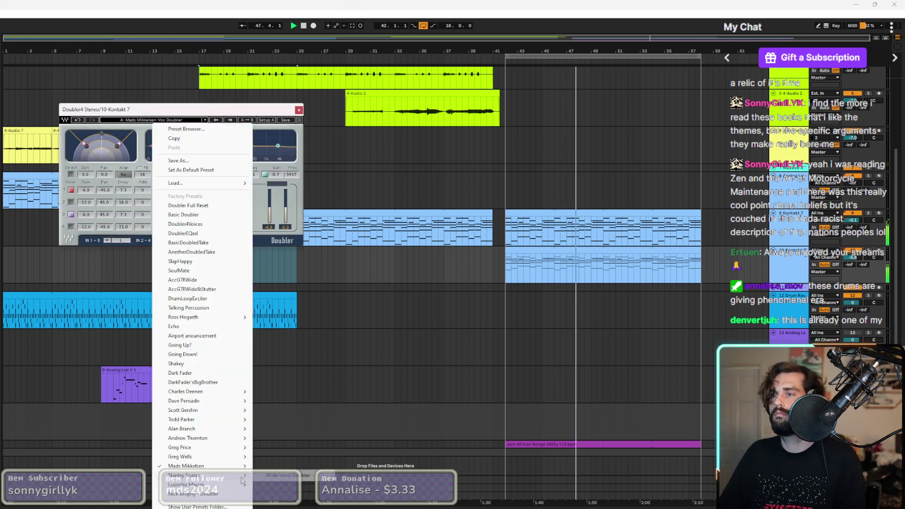
pyautogui.click(269, 476)
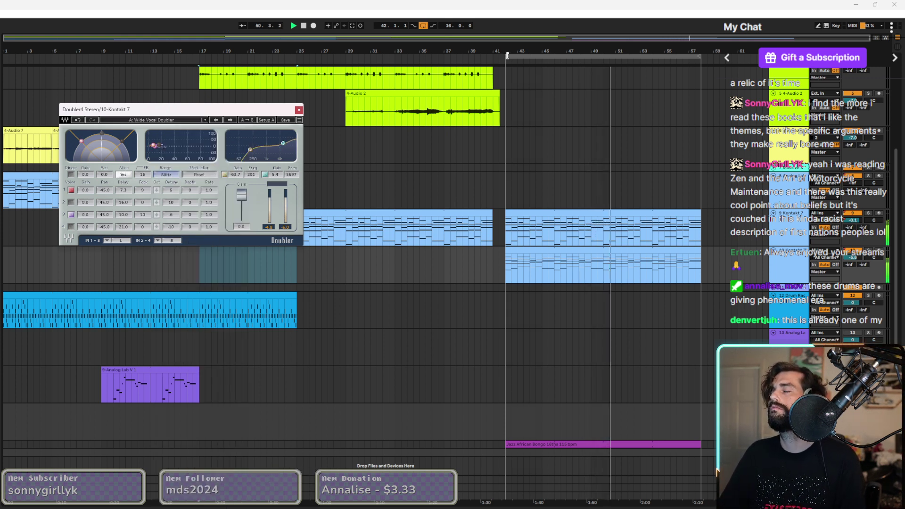
# Extend the arrangement loop back to bar 1 and play from bar 29.
pyautogui.click(346, 147)
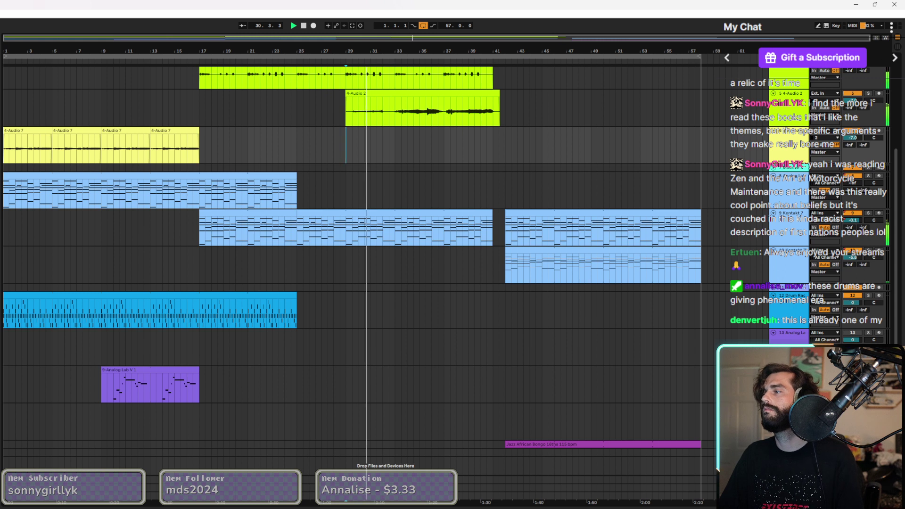
# Copy the pink Drum Rack clip from the session into its arrangement track at bar 42 and extend it to bar 58.
pyautogui.press('Tab')
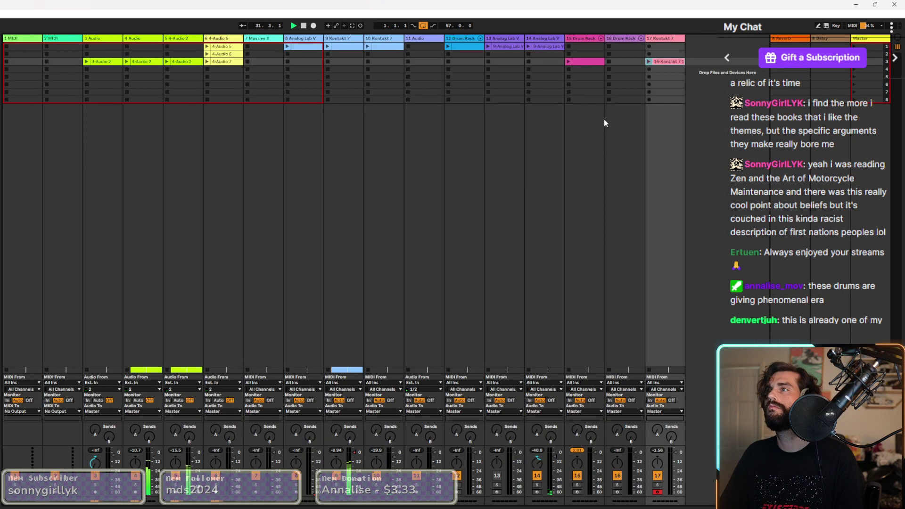
pyautogui.press('Tab')
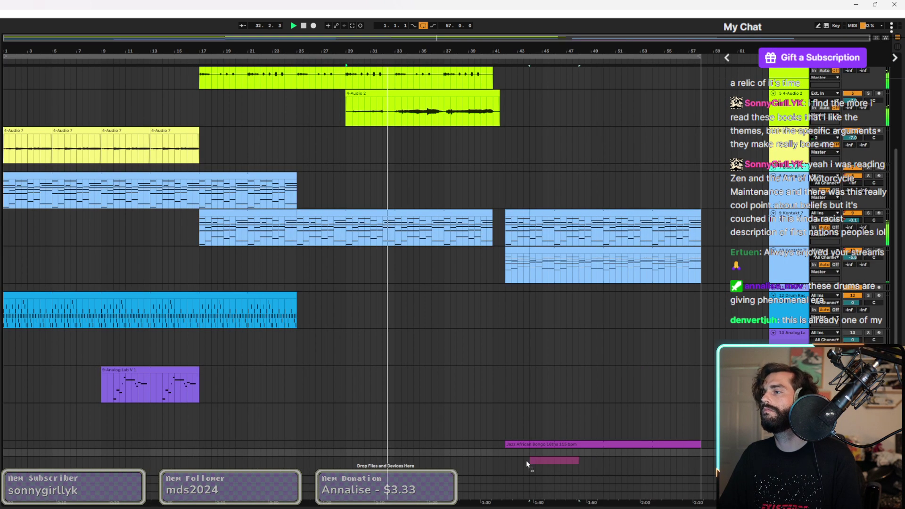
pyautogui.click(505, 426)
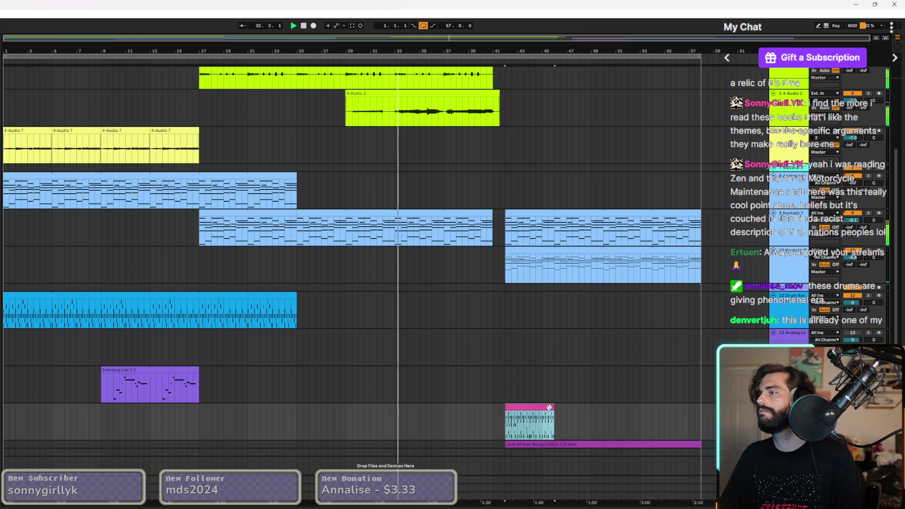
pyautogui.moveTo(553, 407); pyautogui.dragTo(698, 406)
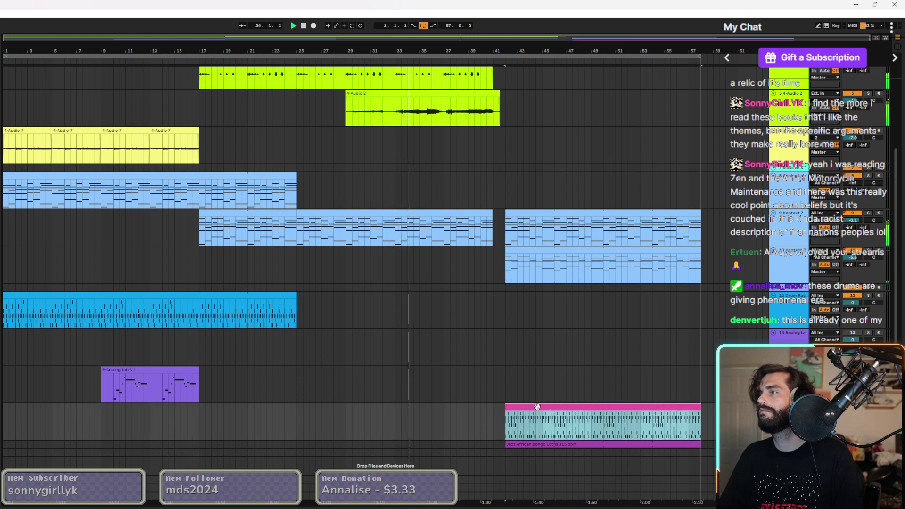
pyautogui.scroll(3, 514, 415)
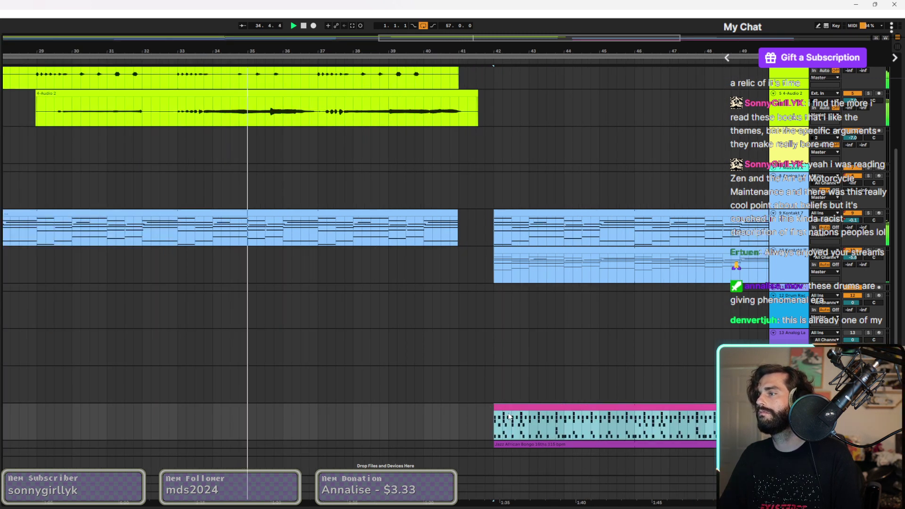
pyautogui.scroll(-3, 558, 425)
# Copy the 16-Kontakt 7 1 clip from the session into its arrangement track at bar 42 and extend it to bar 58.
pyautogui.press('Tab')
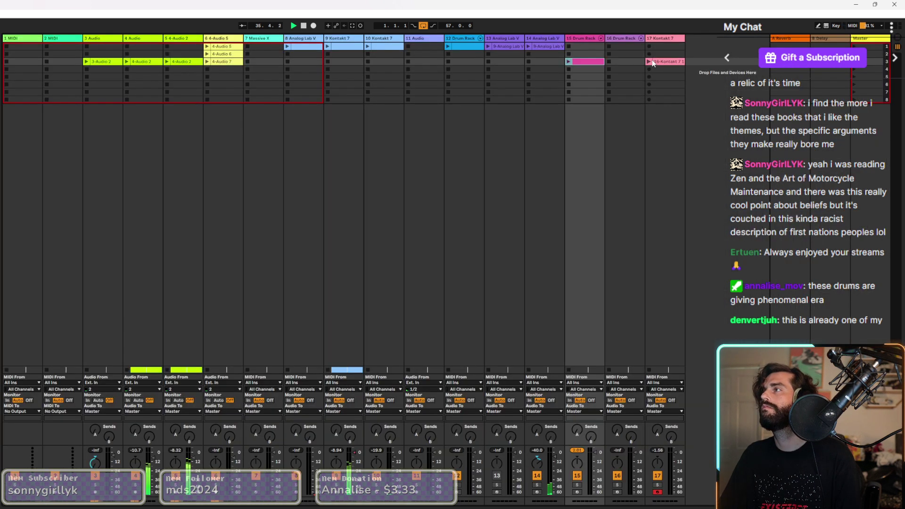
pyautogui.press('Tab')
pyautogui.moveTo(692, 95); pyautogui.dragTo(700, 449)
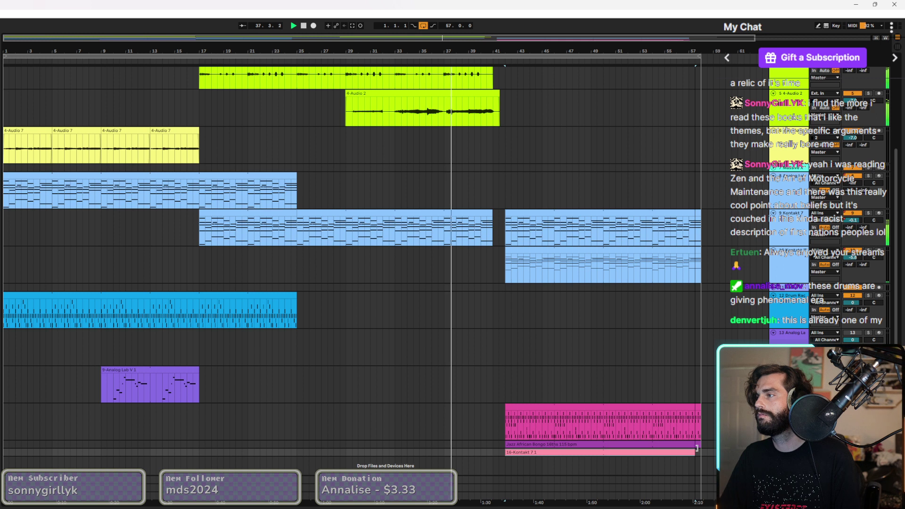
pyautogui.scroll(5, 514, 339)
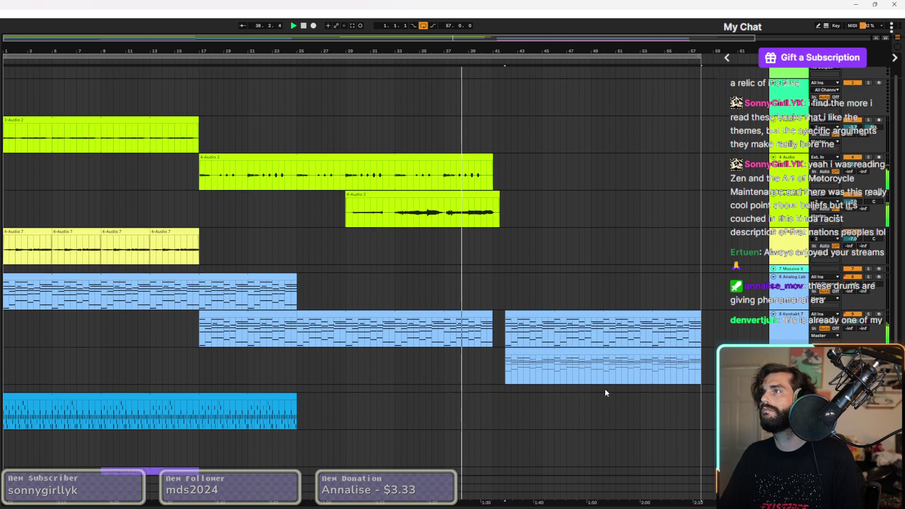
pyautogui.scroll(-4, 604, 392)
pyautogui.scroll(-1, 598, 408)
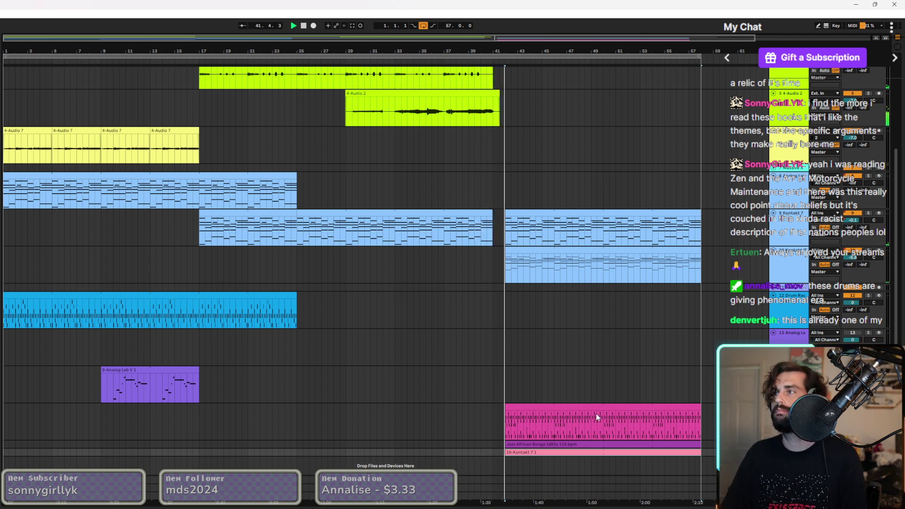
pyautogui.scroll(5, 503, 78)
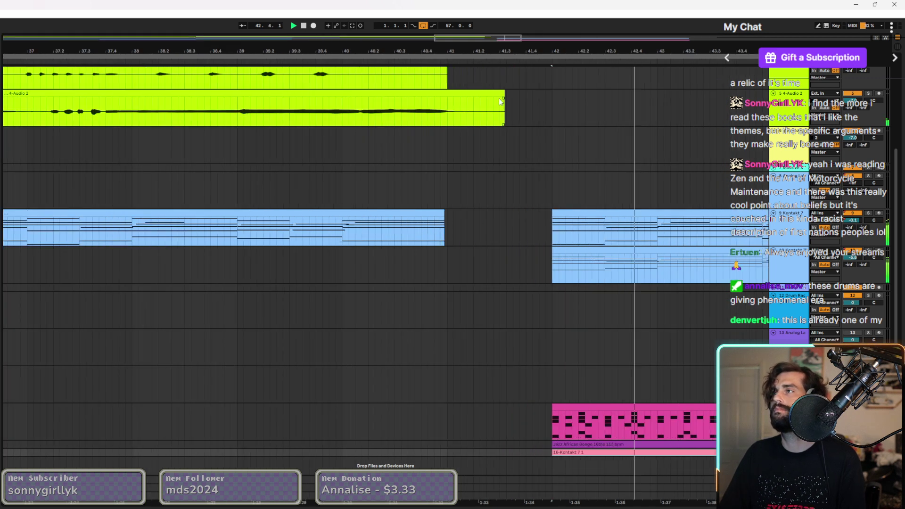
# Trim the end of the 4-Audio 2 clip that starts at bar 29 back to about bar 41.
pyautogui.moveTo(501, 103); pyautogui.dragTo(471, 107)
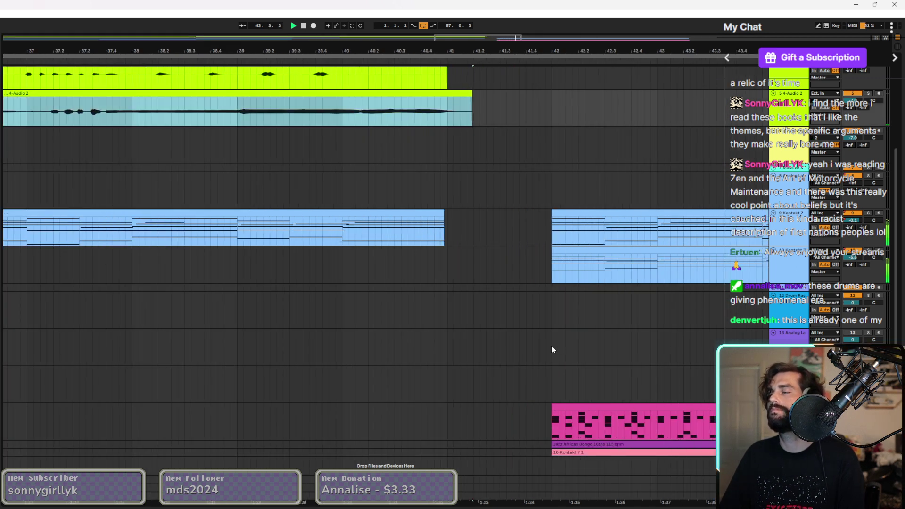
pyautogui.scroll(-5, 561, 342)
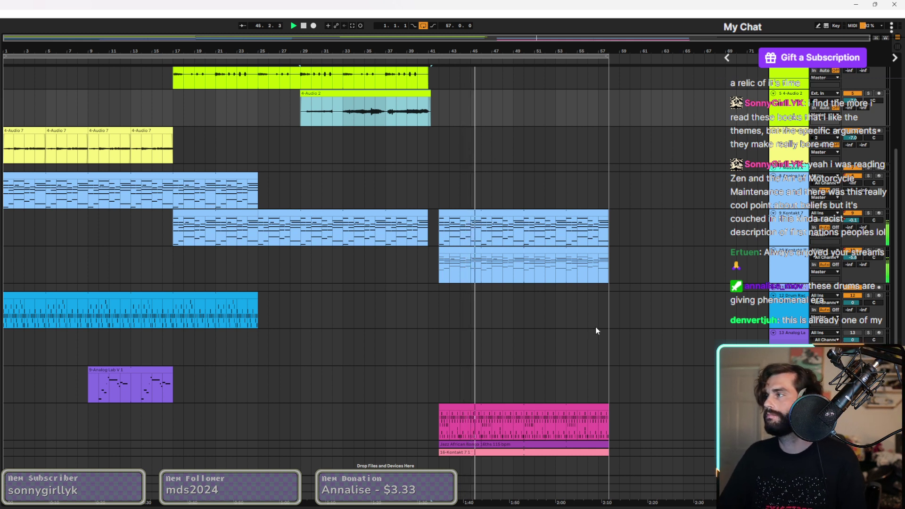
# Adjust the volume of the duplicated Kontakt 7 track.
pyautogui.click(858, 256)
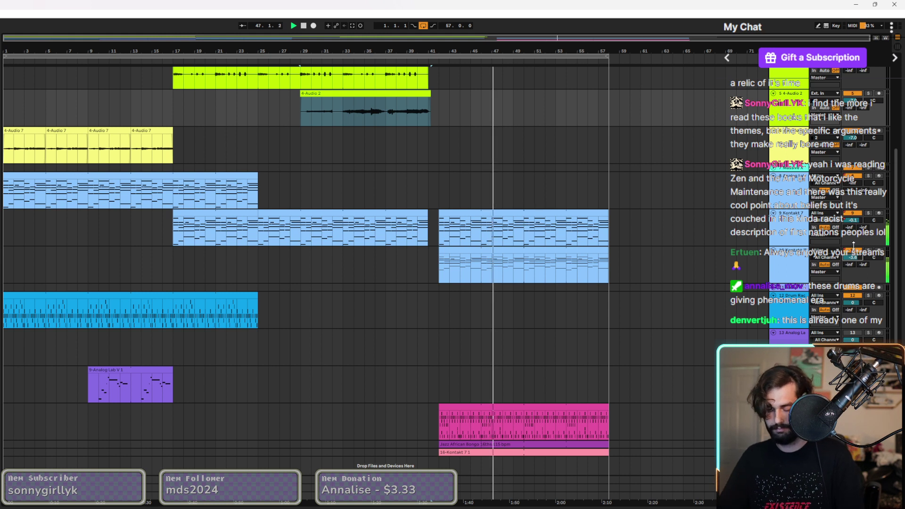
pyautogui.scroll(1, 484, 433)
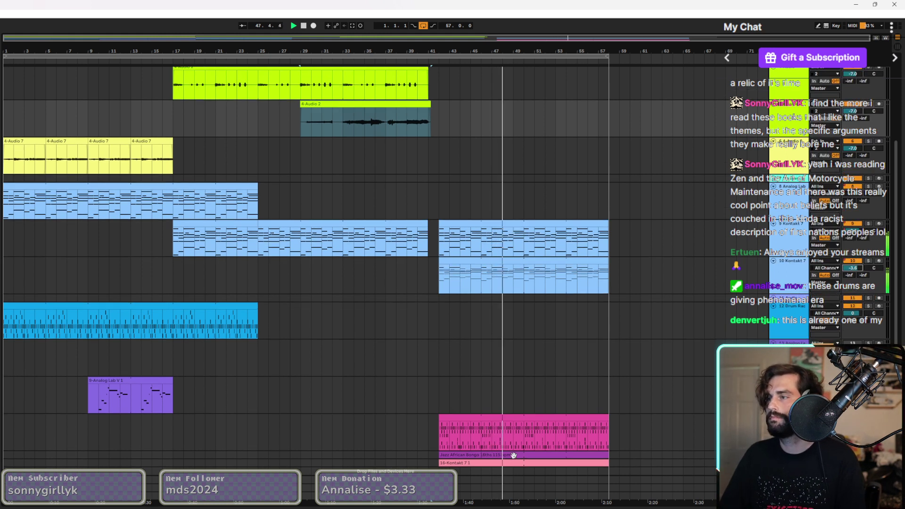
# Show the Doubler4 Stereo effect on the 16-Drum Rack track and close its window.
pyautogui.click(514, 455)
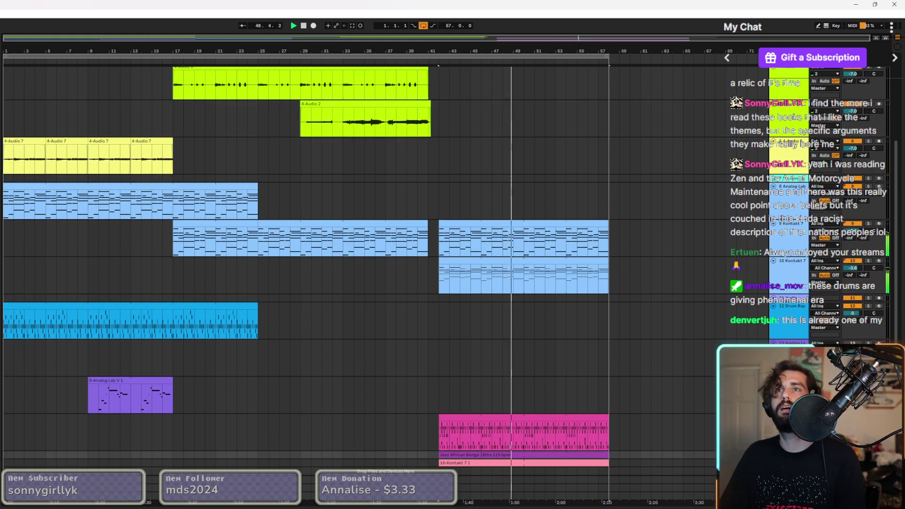
pyautogui.hotkey('ctrl', 'alt', 'p')
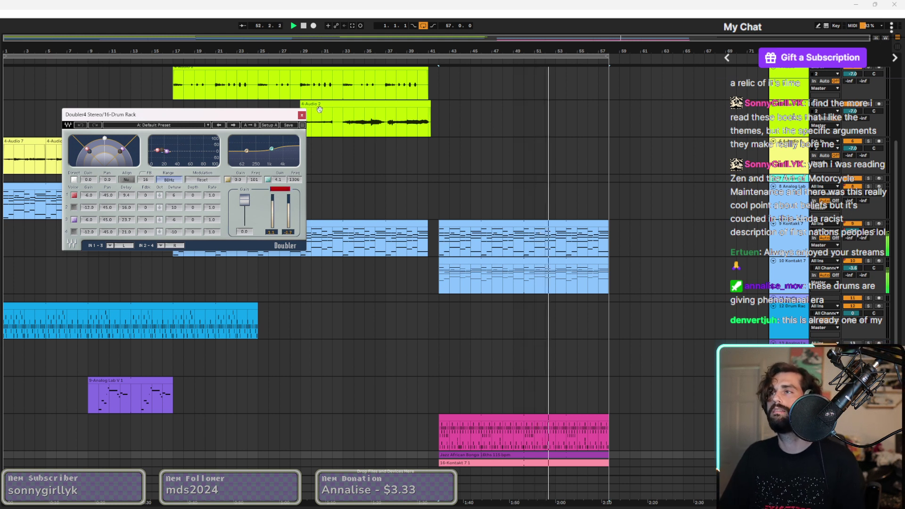
pyautogui.click(302, 115)
# Audition the Buzz Lite preset and load the Birds preset in Guitar Rig 7 on the 16-Drum Rack track.
pyautogui.scroll(-1, 346, 161)
pyautogui.click(548, 423)
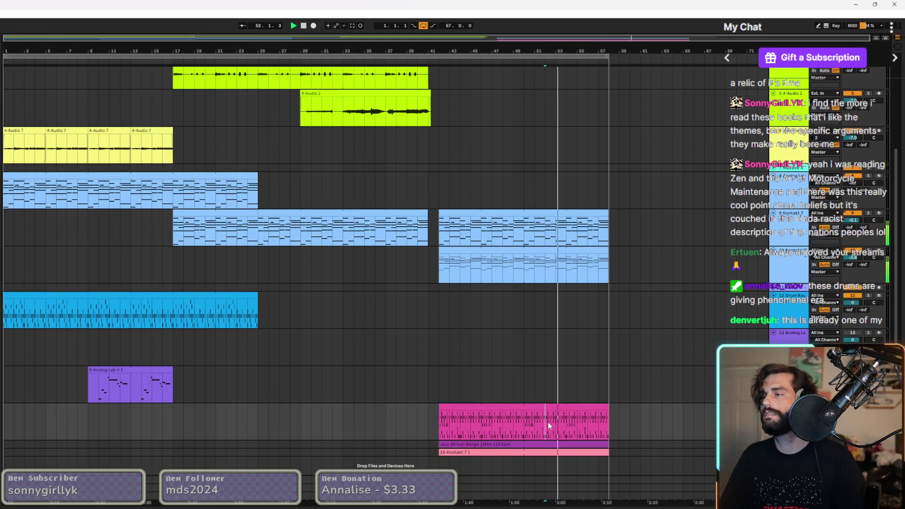
pyautogui.click(555, 443)
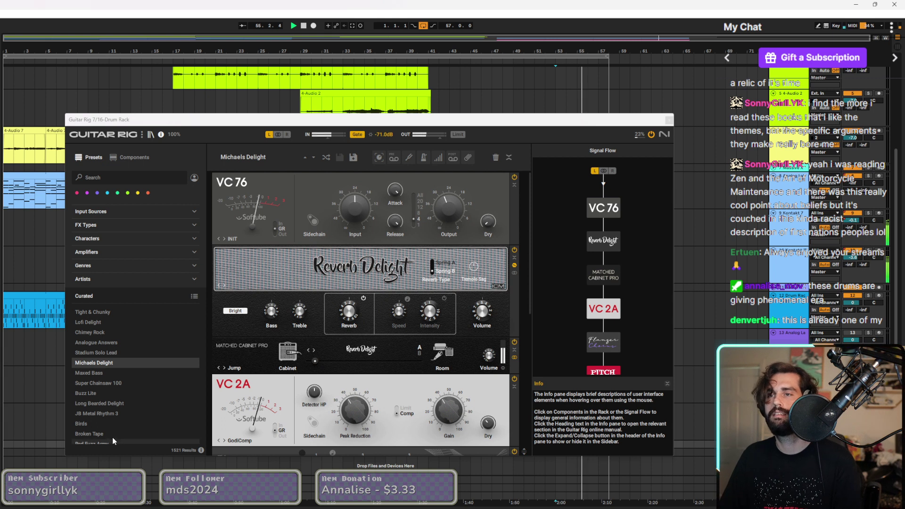
pyautogui.click(94, 393)
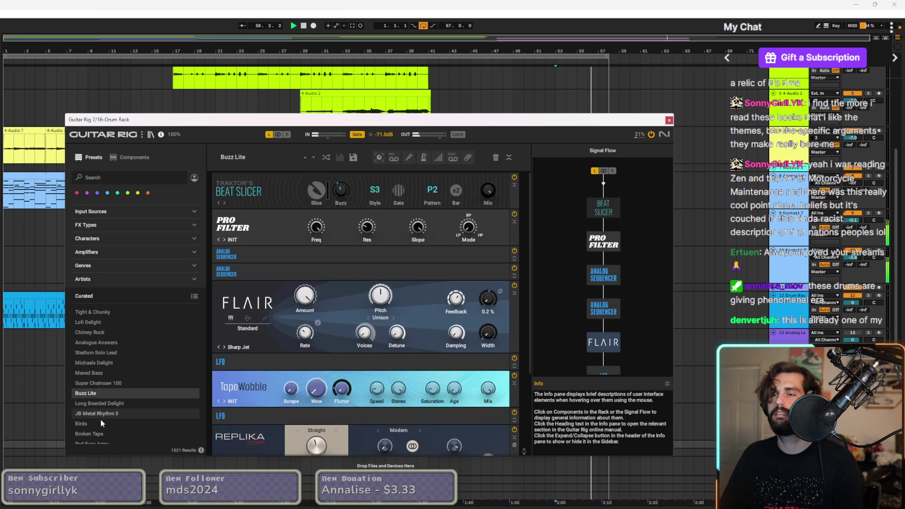
pyautogui.click(101, 423)
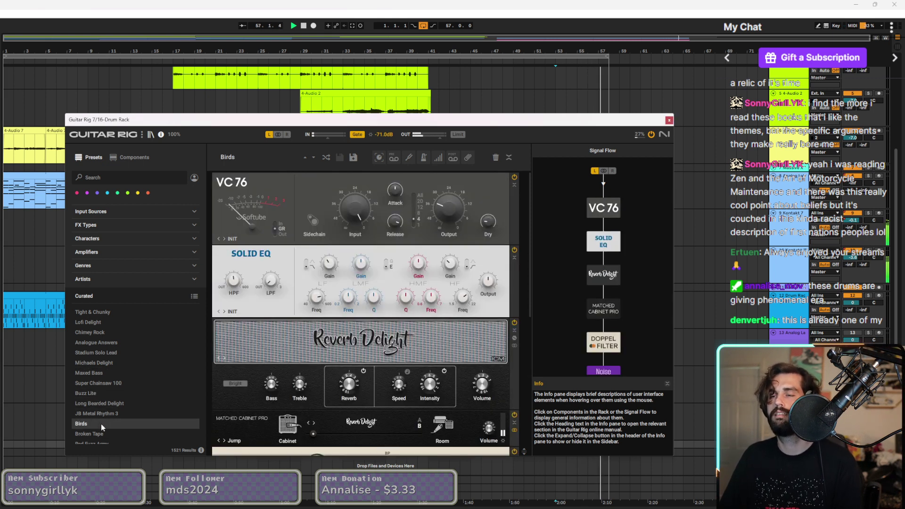
pyautogui.scroll(-3, 618, 269)
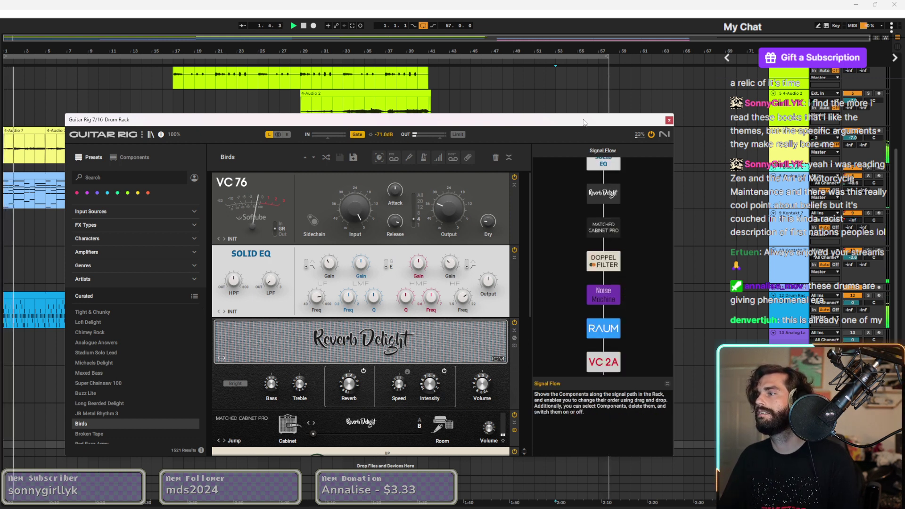
# Hide the Guitar Rig window and audition the arrangement from bar 42 with the bongo clip selected.
pyautogui.hotkey('ctrl', 'alt', 'p')
pyautogui.click(437, 389)
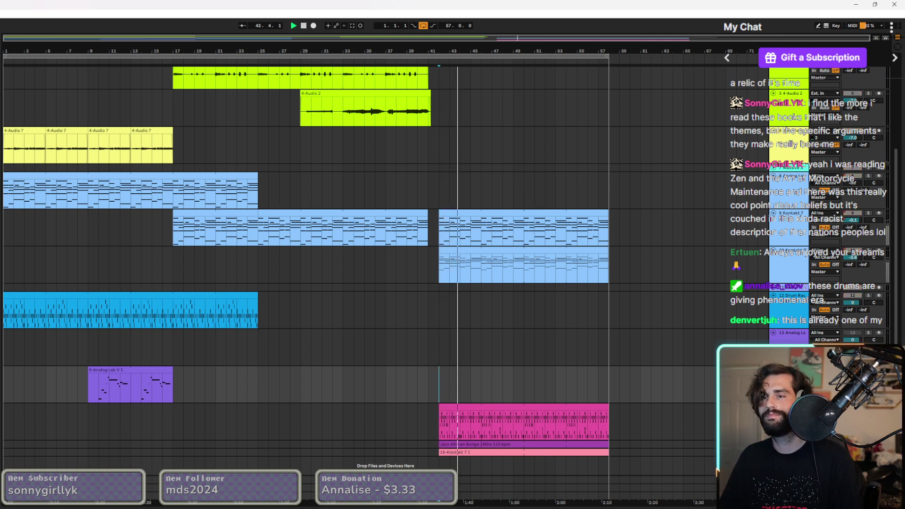
pyautogui.click(523, 424)
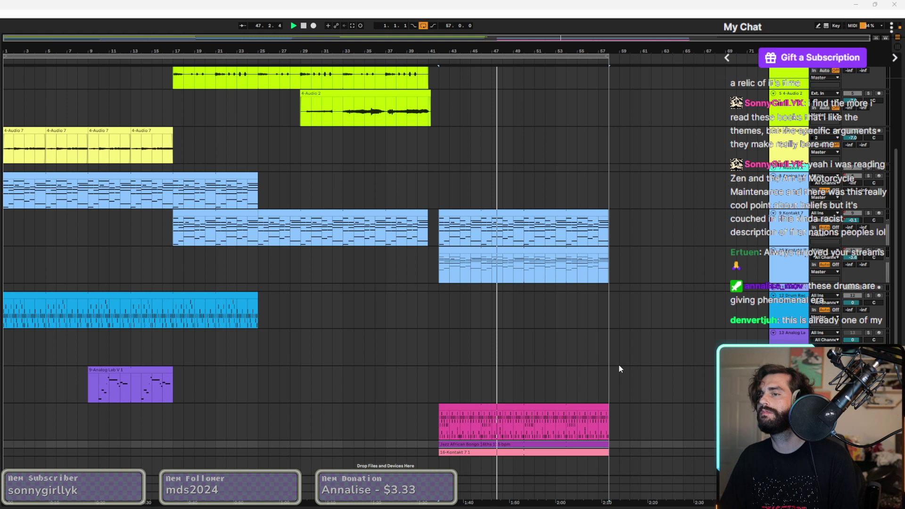
# Reopen Guitar Rig and compare the Birds sound with components such as RAUM and Noise Machine bypassed and re-enabled.
pyautogui.hotkey('ctrl', 'alt', 'p')
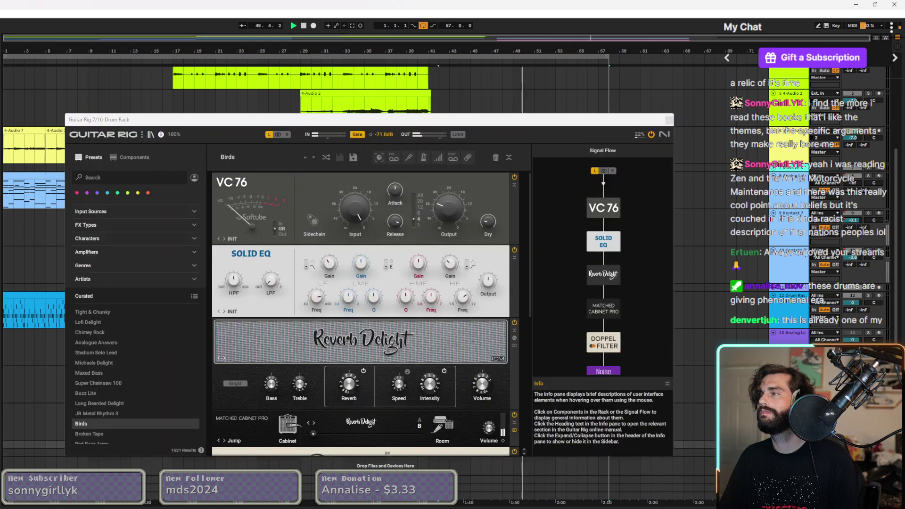
pyautogui.scroll(-1, 640, 277)
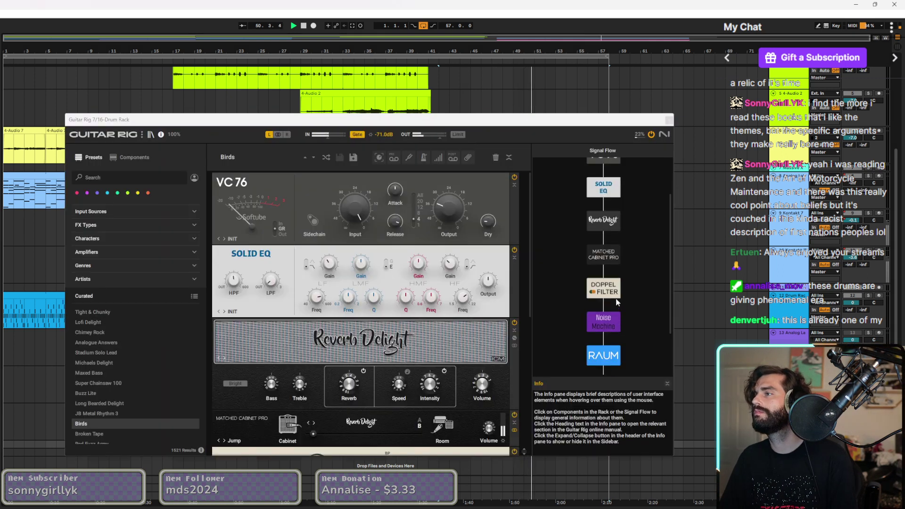
pyautogui.click(624, 281)
pyautogui.click(623, 282)
pyautogui.scroll(-1, 618, 293)
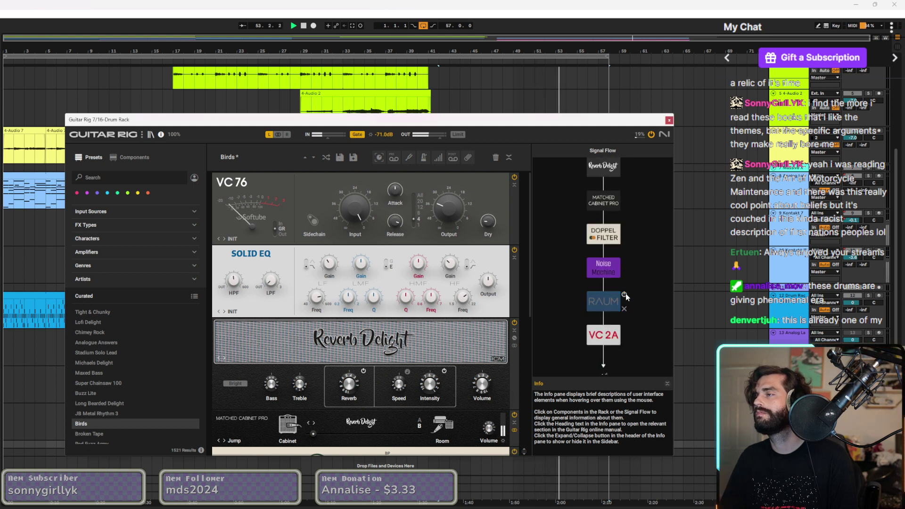
pyautogui.click(625, 295)
pyautogui.scroll(-1, 627, 293)
pyautogui.click(625, 322)
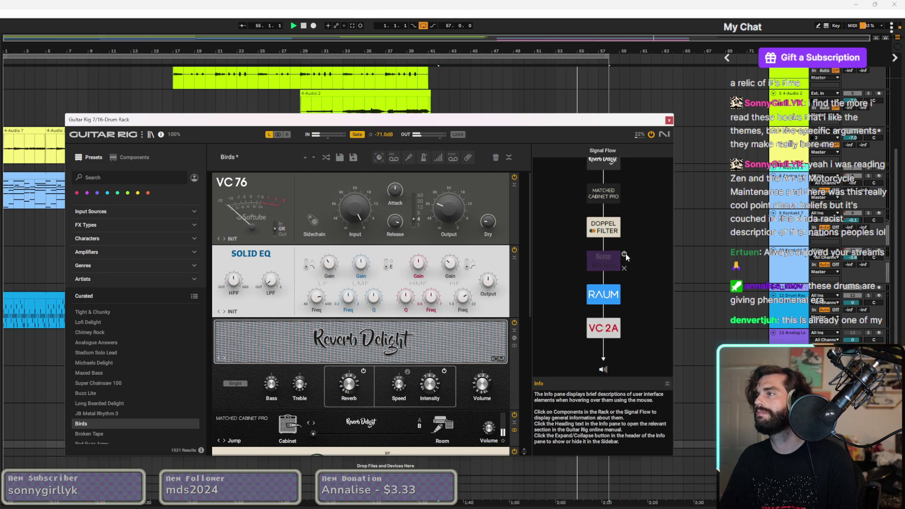
pyautogui.click(624, 254)
pyautogui.scroll(3, 624, 257)
# Bypass Reverb Delight, Solid EQ and VC 76 in the Birds preset's signal flow.
pyautogui.click(624, 261)
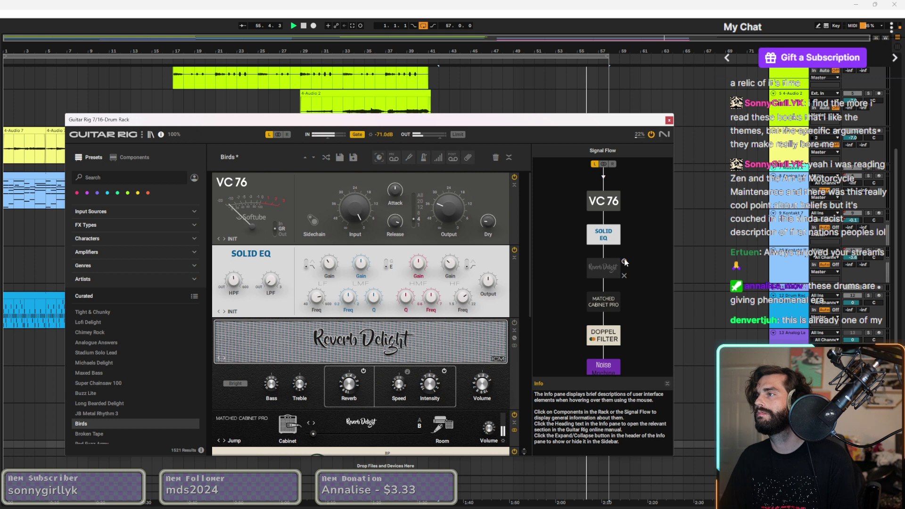
pyautogui.click(627, 228)
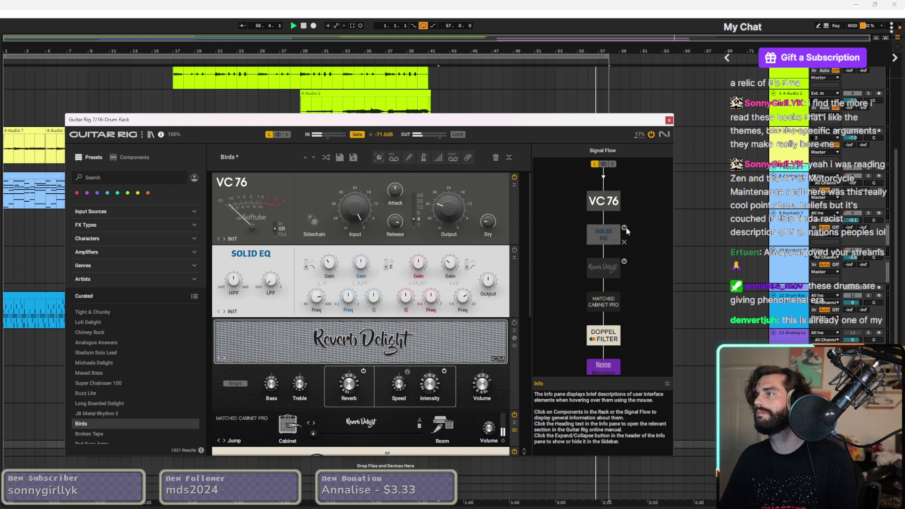
pyautogui.scroll(1, 627, 236)
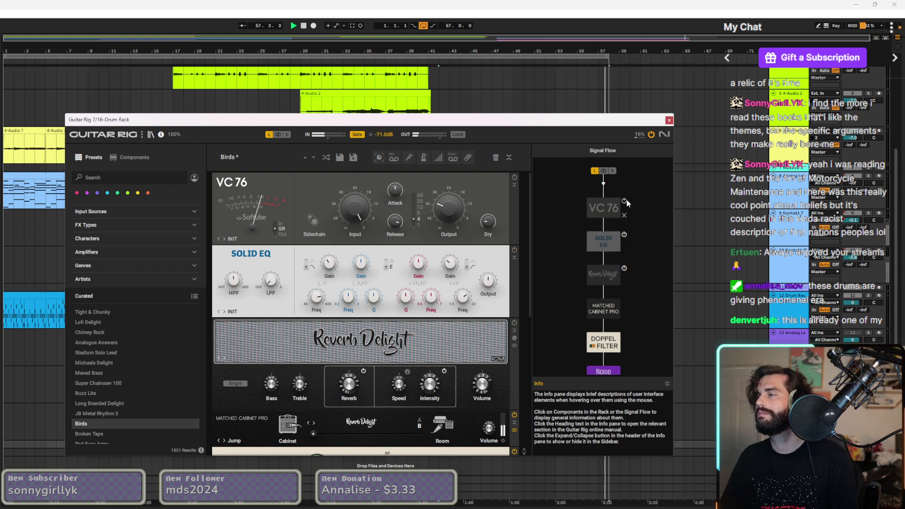
pyautogui.click(625, 201)
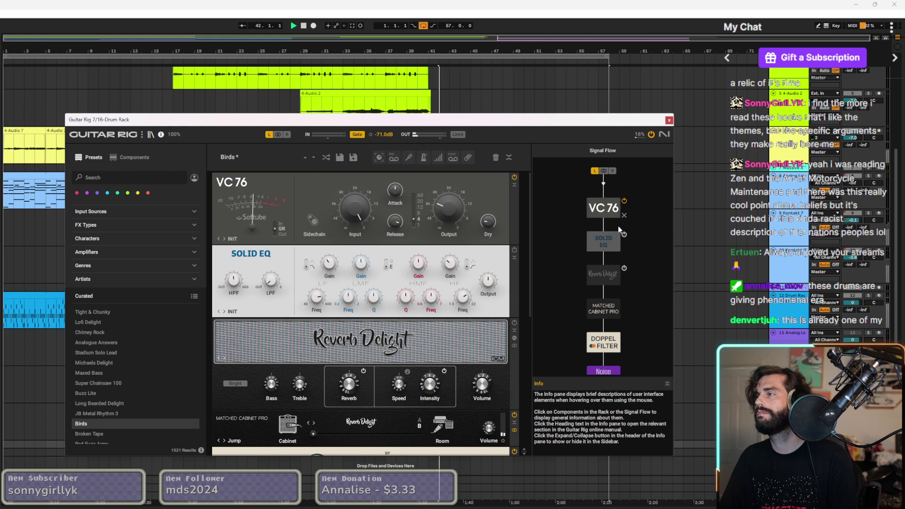
pyautogui.scroll(-3, 628, 239)
pyautogui.scroll(3, 637, 318)
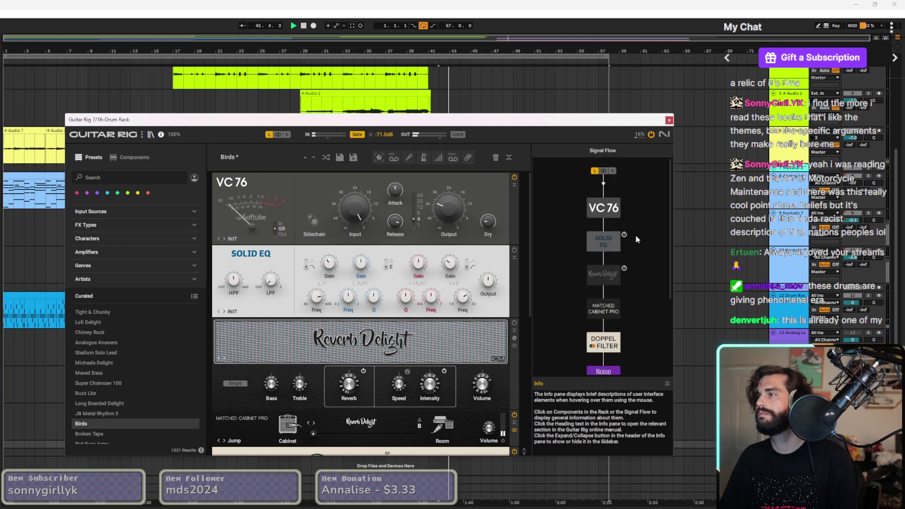
pyautogui.scroll(-3, 633, 279)
pyautogui.scroll(3, 632, 279)
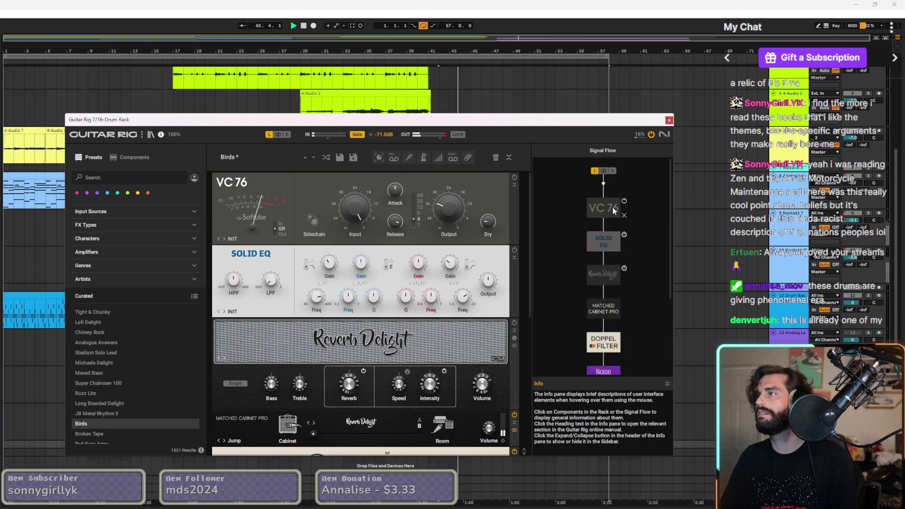
pyautogui.scroll(-3, 635, 316)
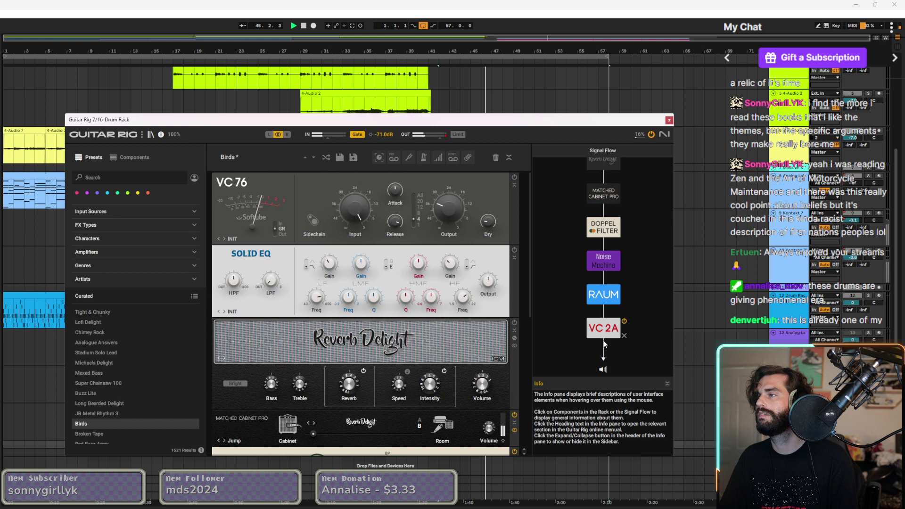
# Raise the VC 76 output to 39.7 and adjust the VC 2A gain in Guitar Rig, then close its window.
pyautogui.moveTo(489, 389)
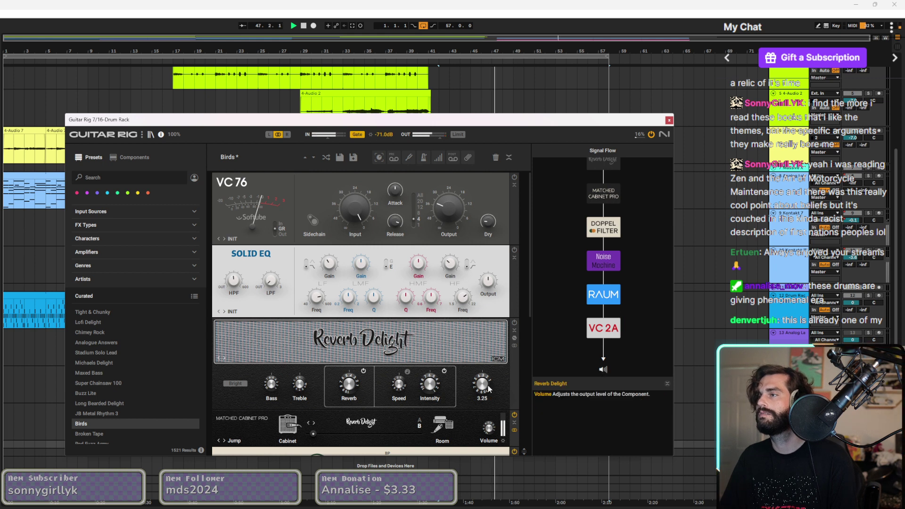
pyautogui.moveTo(462, 211)
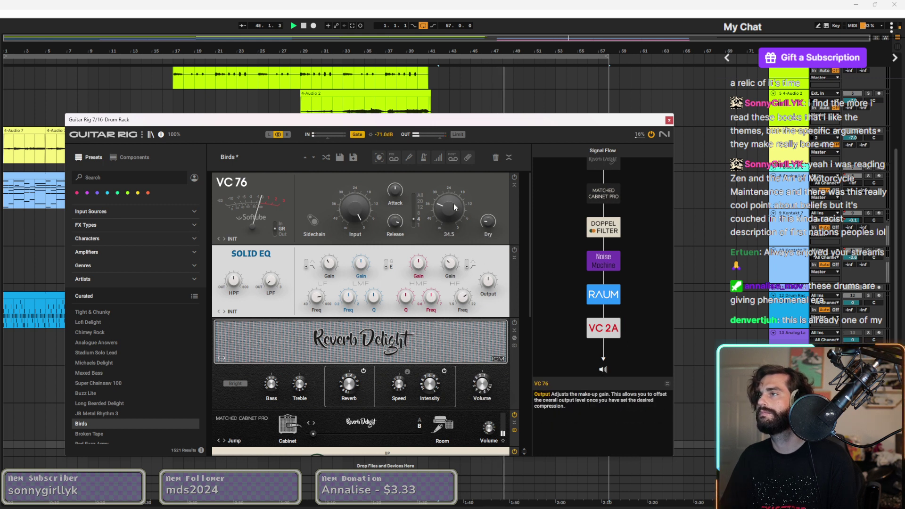
pyautogui.scroll(-6, 508, 341)
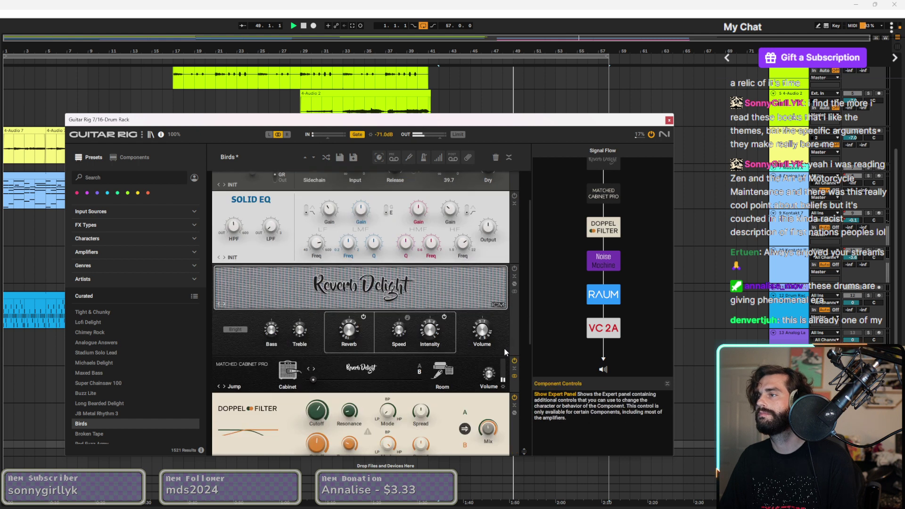
pyautogui.moveTo(451, 425)
pyautogui.moveTo(451, 426); pyautogui.dragTo(451, 424)
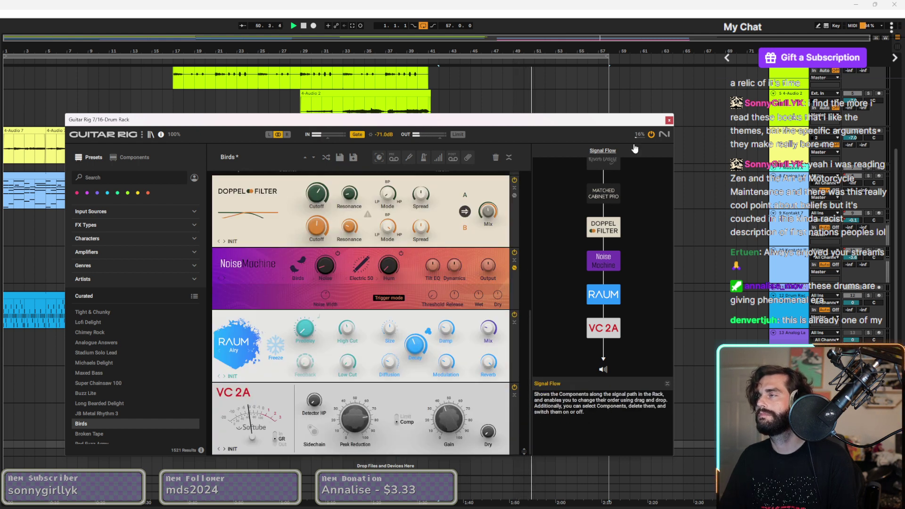
pyautogui.click(669, 120)
pyautogui.click(303, 26)
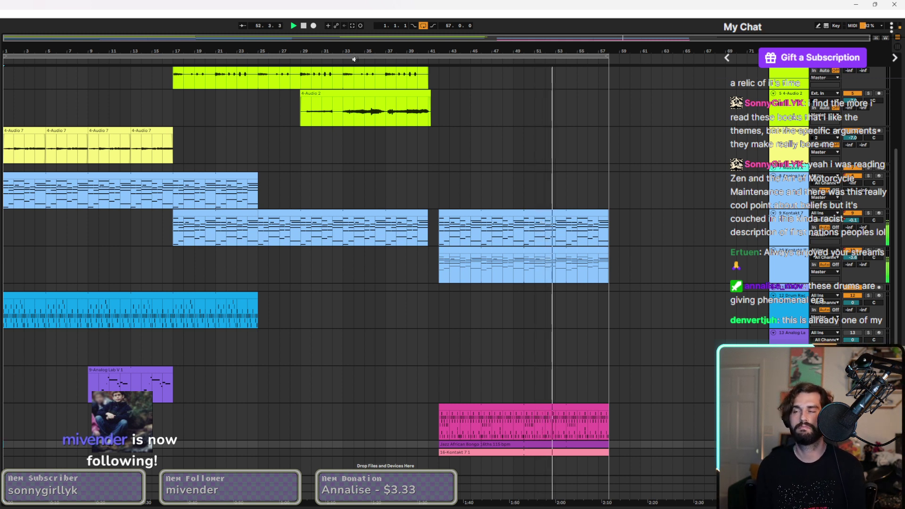
# Extend the end of the arrangement loop to bar 65.
pyautogui.click(546, 429)
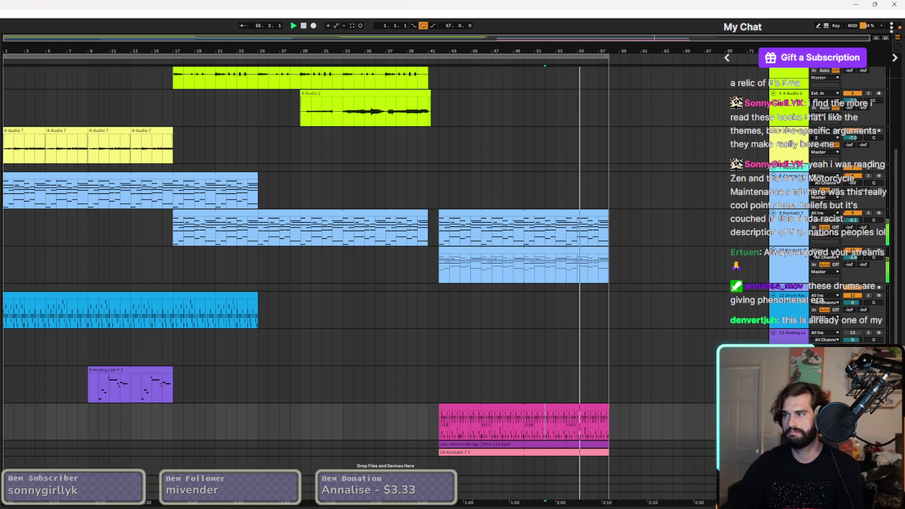
pyautogui.moveTo(607, 57); pyautogui.dragTo(684, 71)
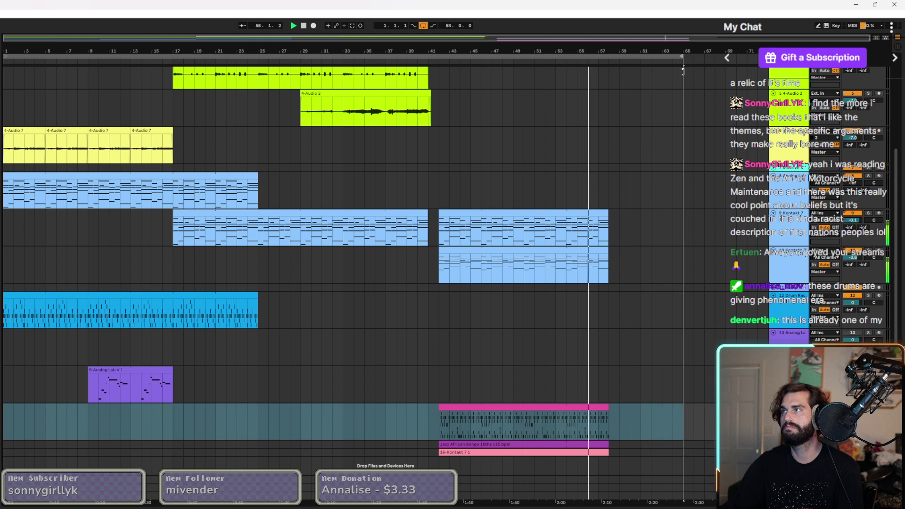
pyautogui.scroll(3, 459, 155)
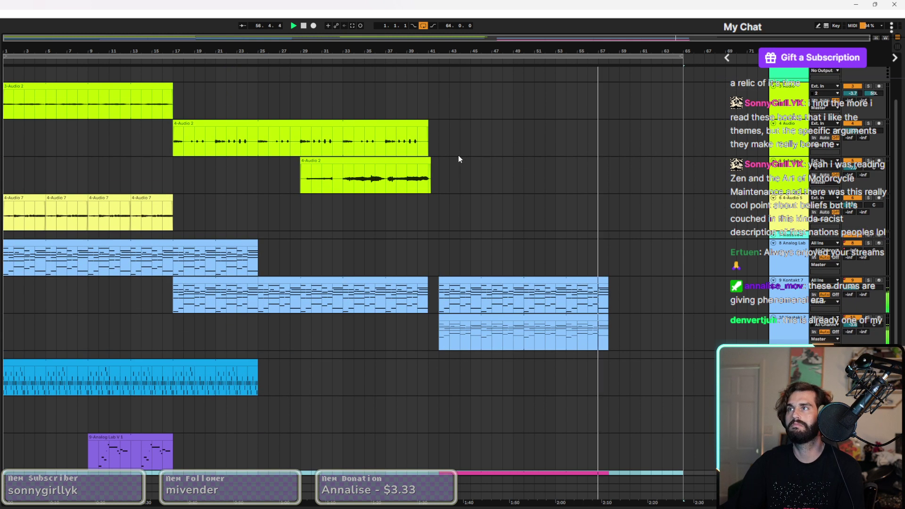
pyautogui.scroll(-1, 707, 273)
pyautogui.scroll(-1, 706, 271)
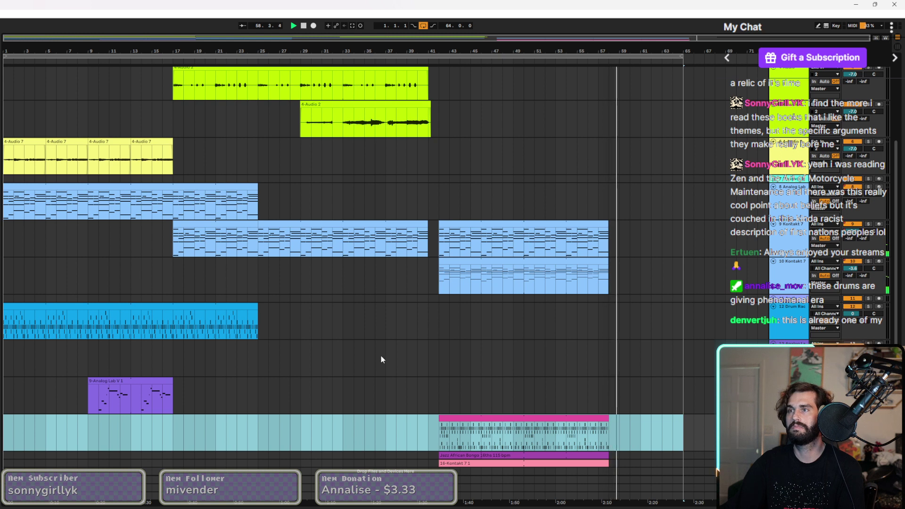
# Show the audio clip's waveform in the detail view, hide it again and stop playback.
pyautogui.hotkey('shift', 'Tab')
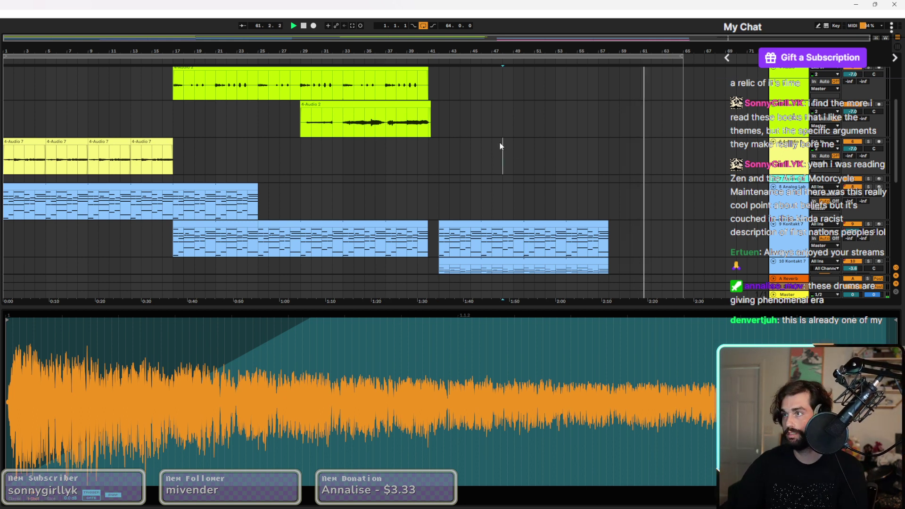
pyautogui.hotkey('ctrl', 'alt', 'l')
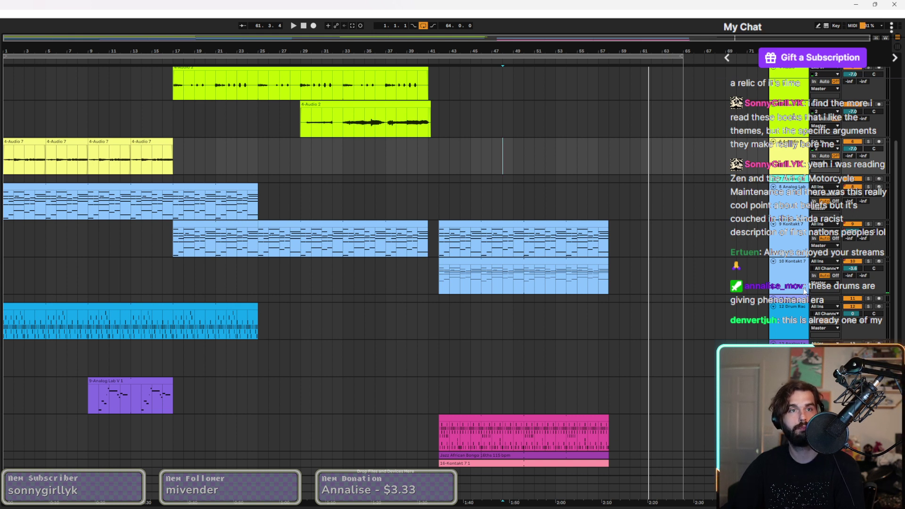
# Play the arrangement from bar 42 to hear the new section, and stop playback.
pyautogui.click(436, 203)
pyautogui.press('space')
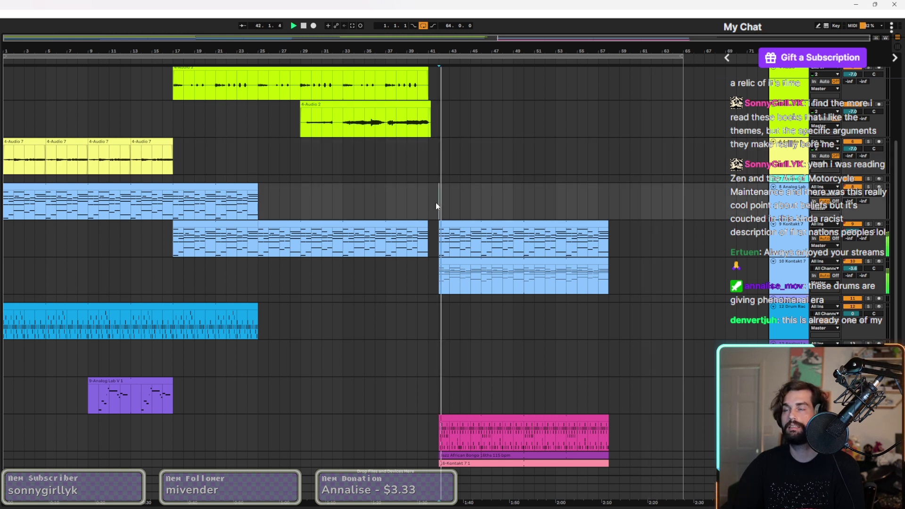
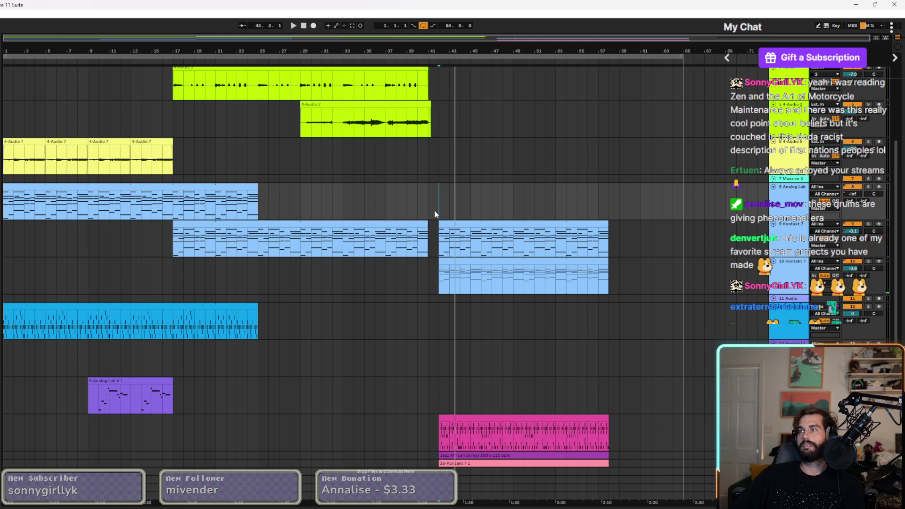
pyautogui.press('space')
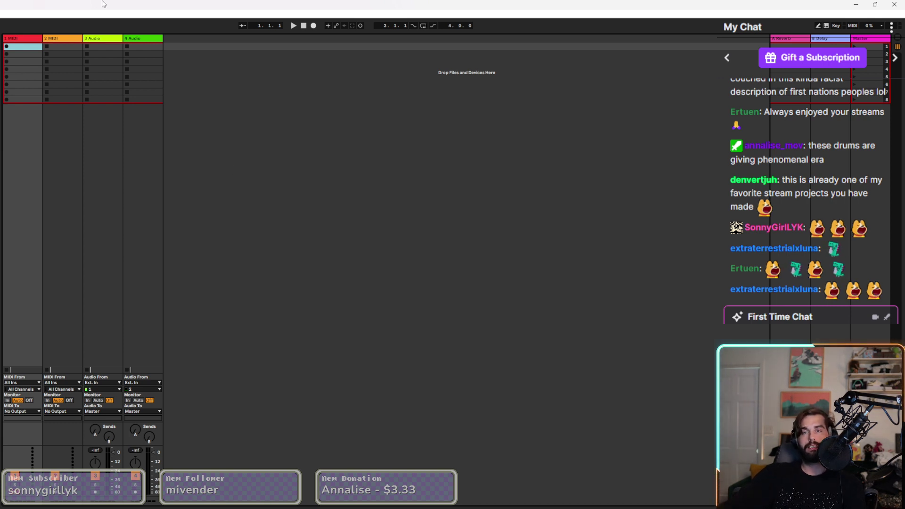
# Load the Duets instrument in Kontakt 7 in the new Live set, and close the plug-in window.
pyautogui.click(717, 471)
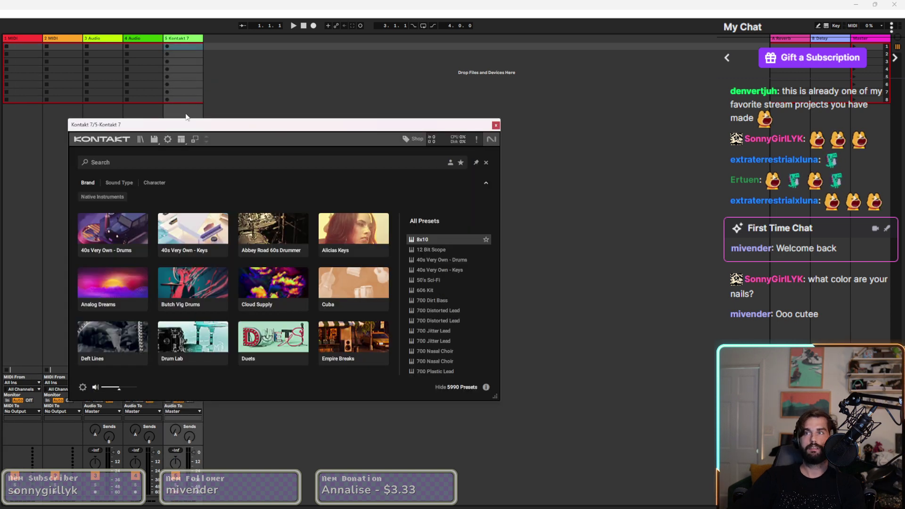
pyautogui.click(268, 334)
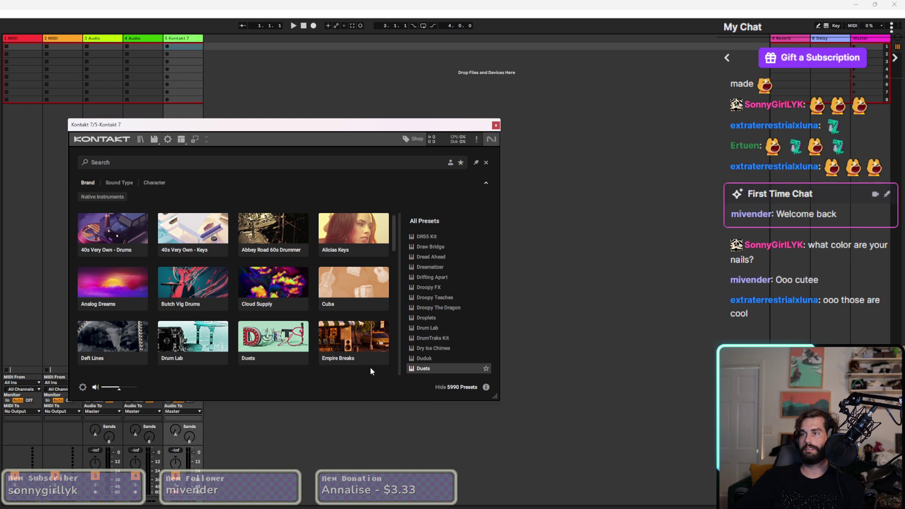
pyautogui.click(303, 332)
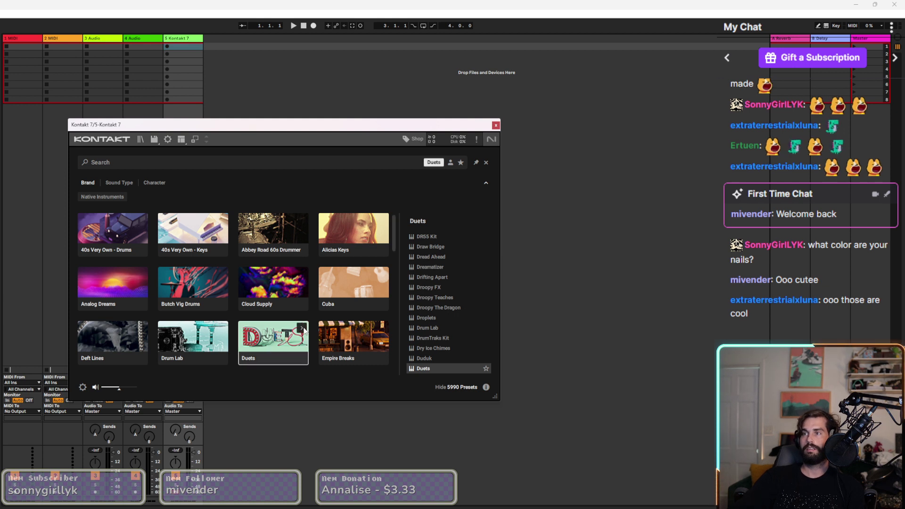
pyautogui.doubleClick(297, 334)
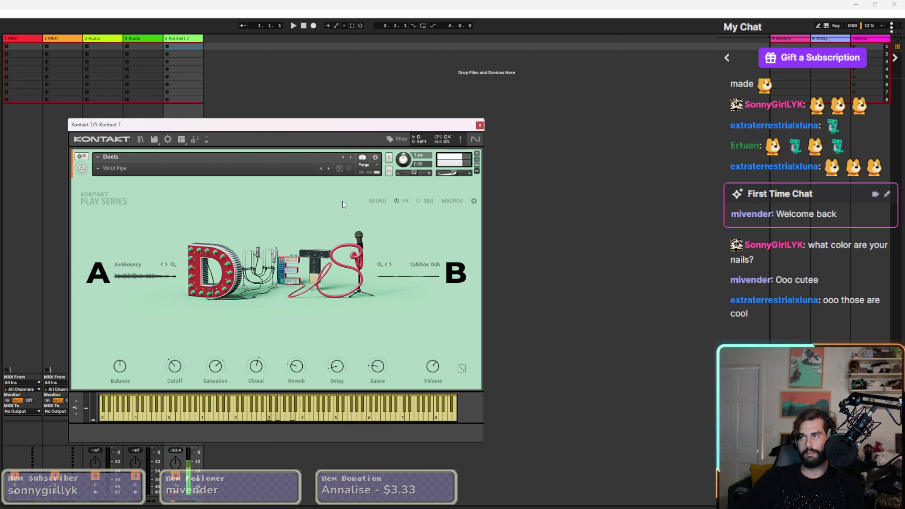
pyautogui.click(480, 126)
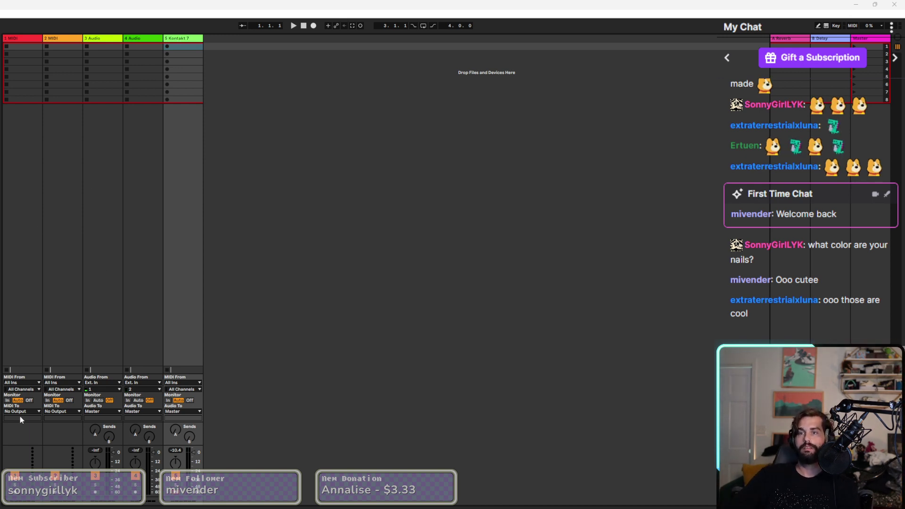
# Create a four-bar MIDI clip in the first slot of the Kontakt 7 track.
pyautogui.doubleClick(182, 47)
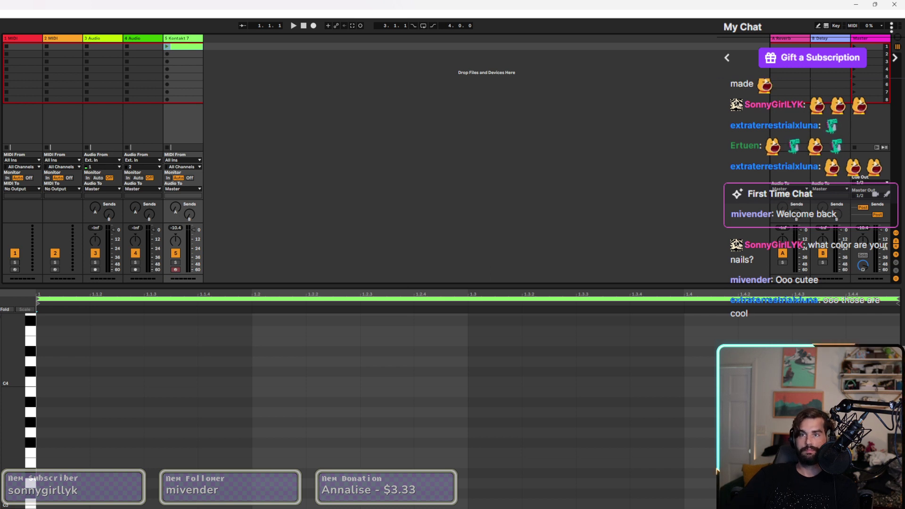
pyautogui.press('-')
pyautogui.press('-')
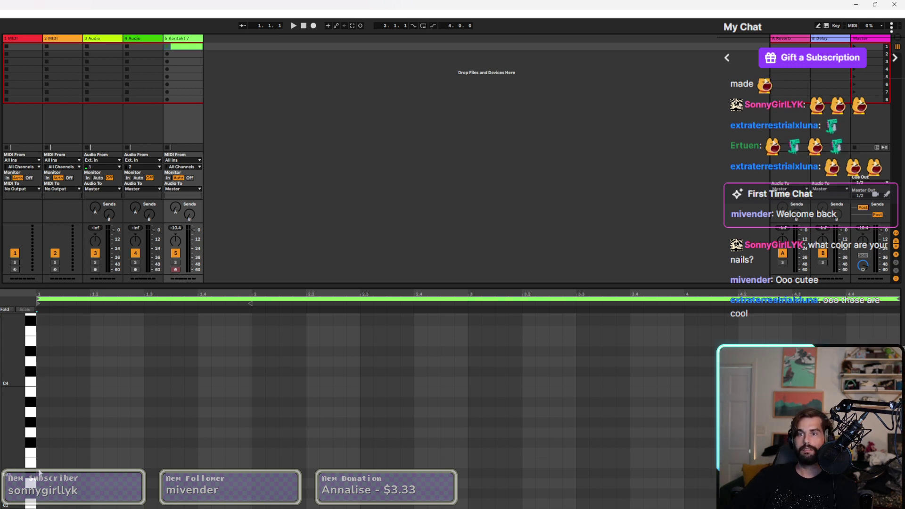
# Add a D#1 bass note at the start of the clip and lengthen it to fill bar 1.
pyautogui.scroll(-5, 41, 477)
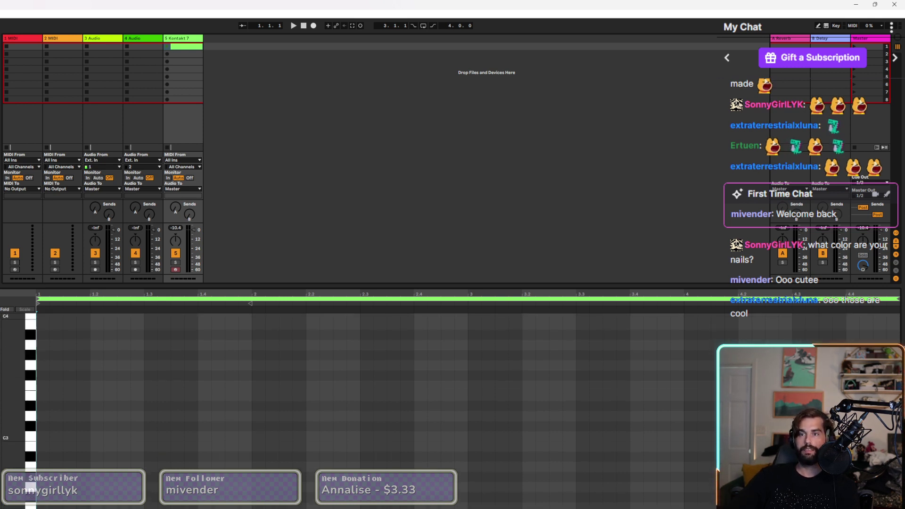
pyautogui.scroll(-4, 31, 487)
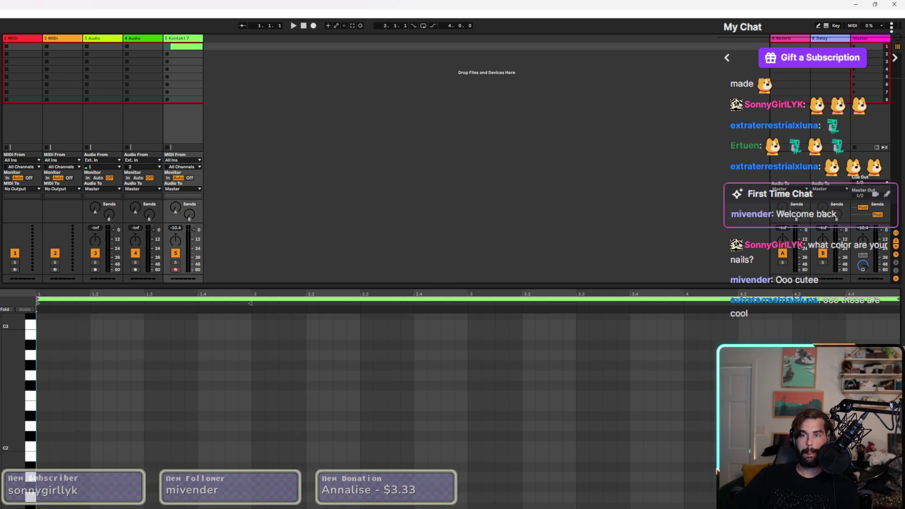
pyautogui.scroll(-4, 30, 487)
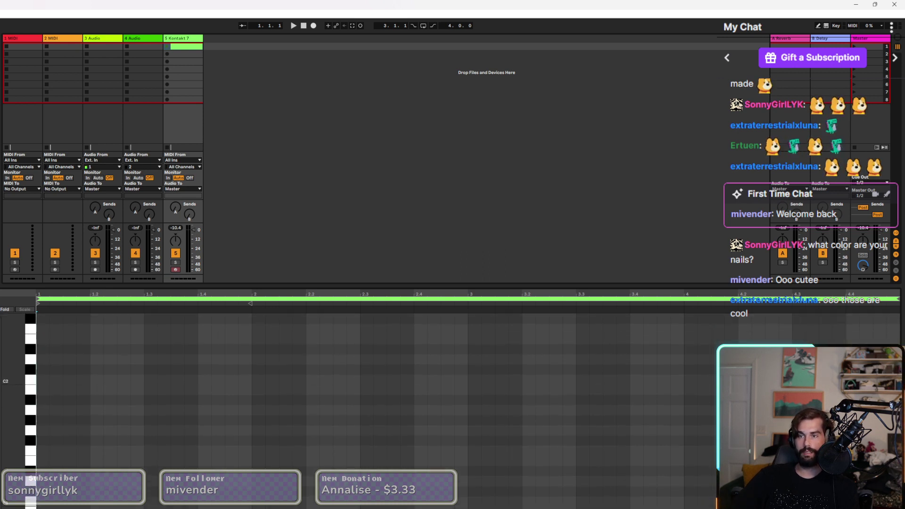
pyautogui.scroll(-1, 30, 487)
pyautogui.scroll(-1, 31, 487)
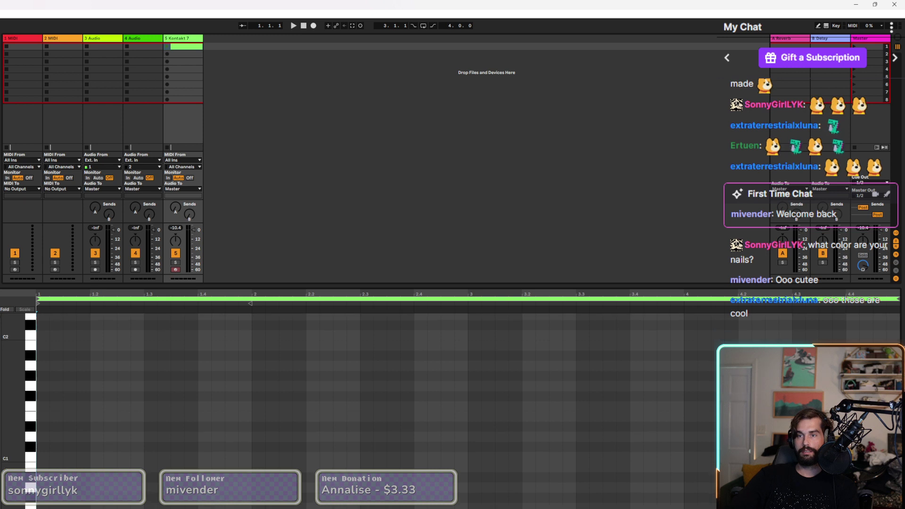
pyautogui.doubleClick(45, 426)
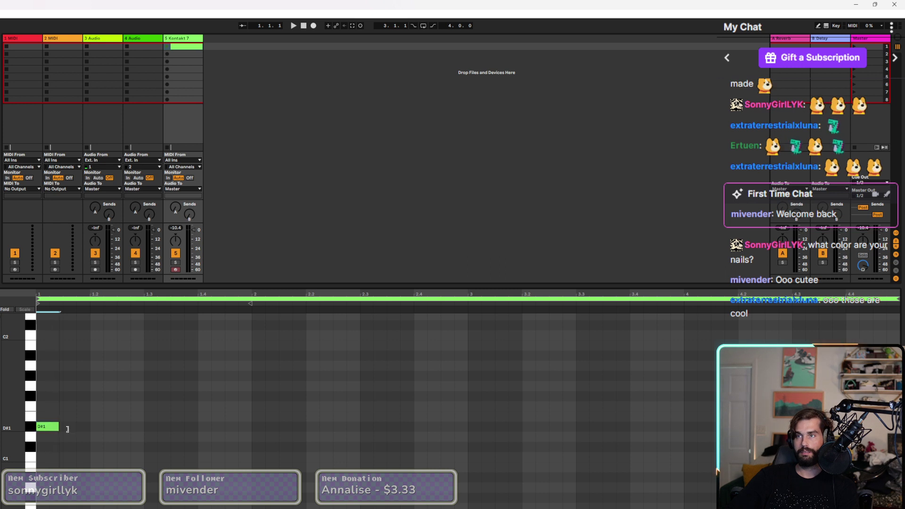
pyautogui.moveTo(67, 429); pyautogui.dragTo(247, 439)
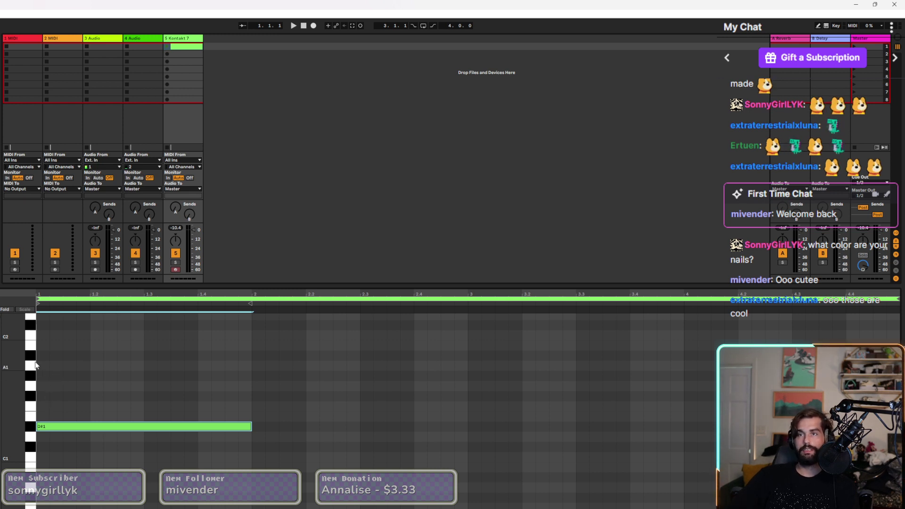
# Add a G2 note at the start of the clip, lasting all of bar 1.
pyautogui.scroll(1, 37, 357)
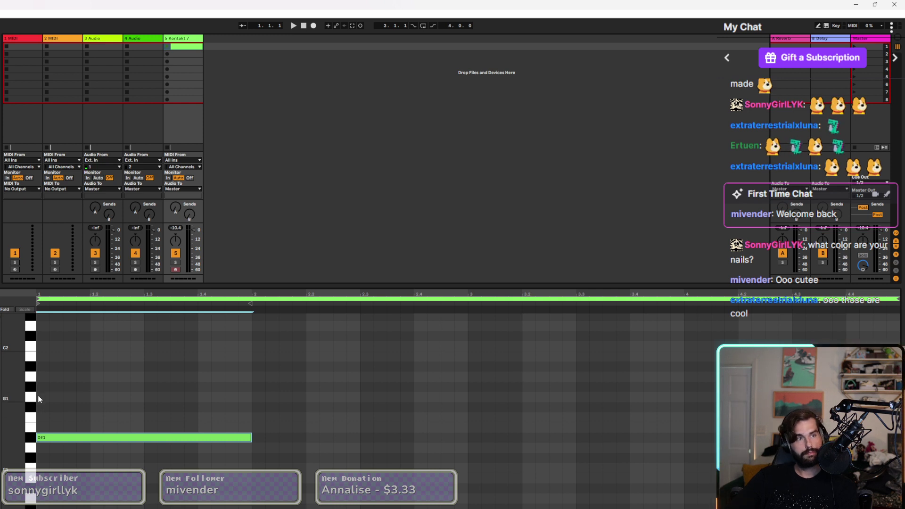
pyautogui.scroll(2, 40, 398)
pyautogui.scroll(1, 40, 394)
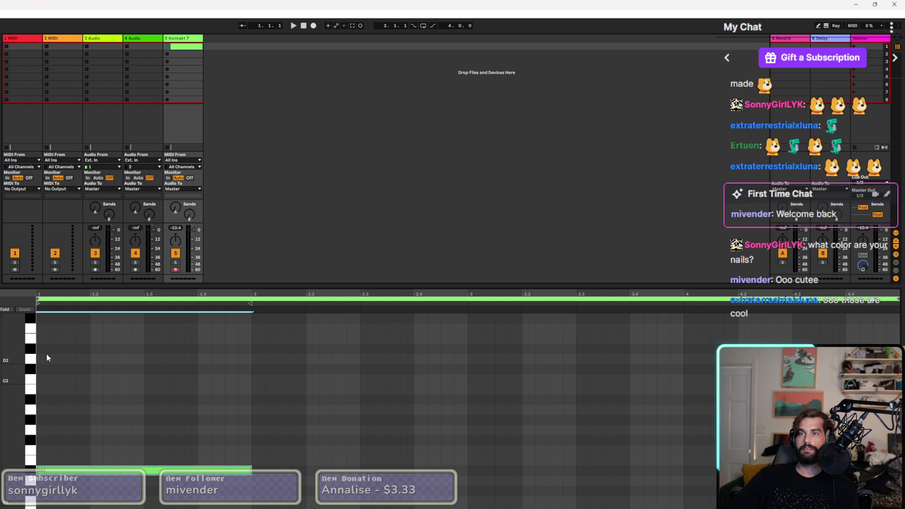
pyautogui.scroll(2, 43, 327)
pyautogui.doubleClick(41, 332)
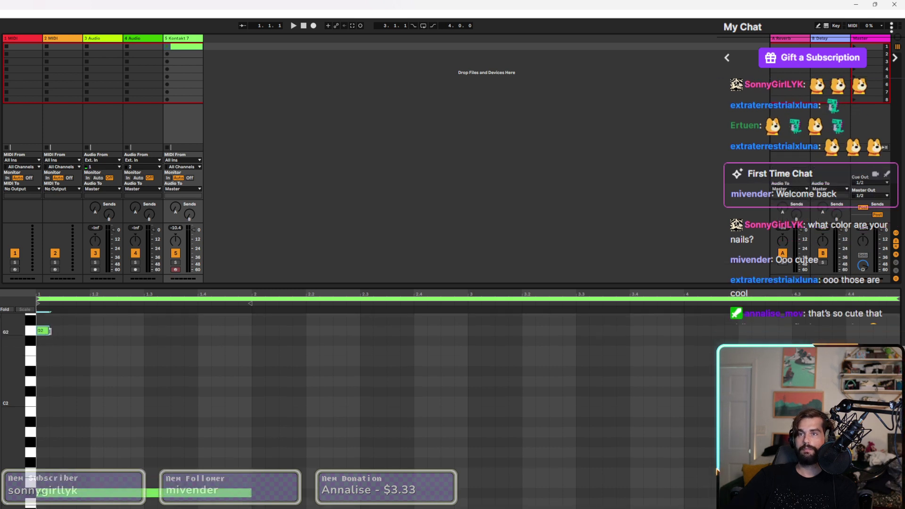
pyautogui.moveTo(50, 331); pyautogui.dragTo(250, 335)
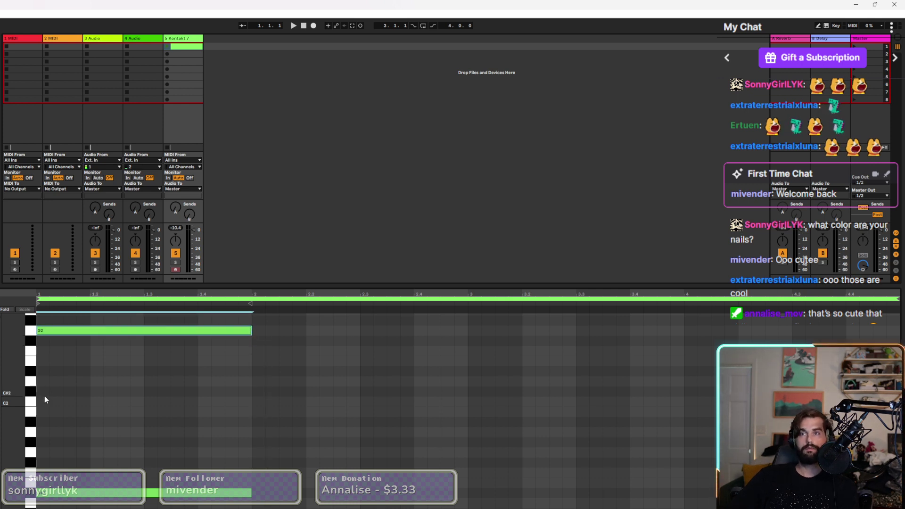
# Add an A#2 note above the G2, extended across the whole of bar 1.
pyautogui.scroll(3, 54, 394)
pyautogui.scroll(1, 56, 394)
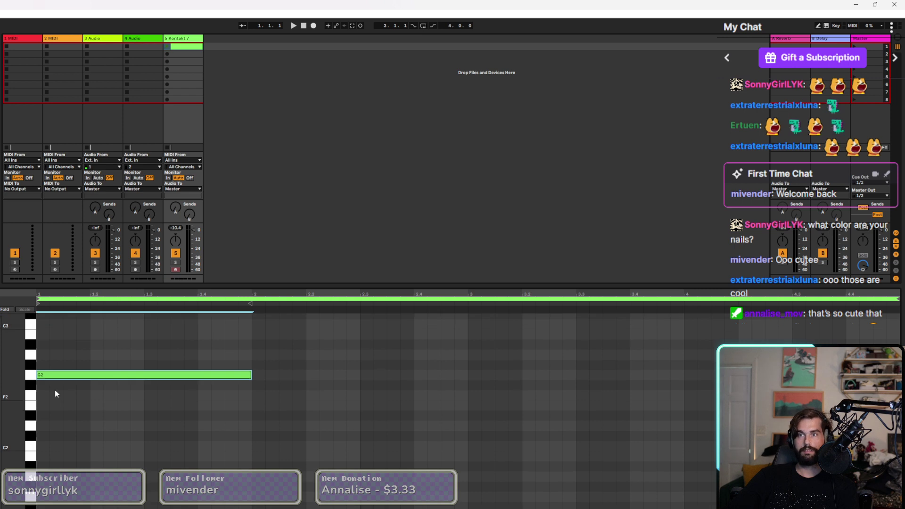
pyautogui.doubleClick(42, 345)
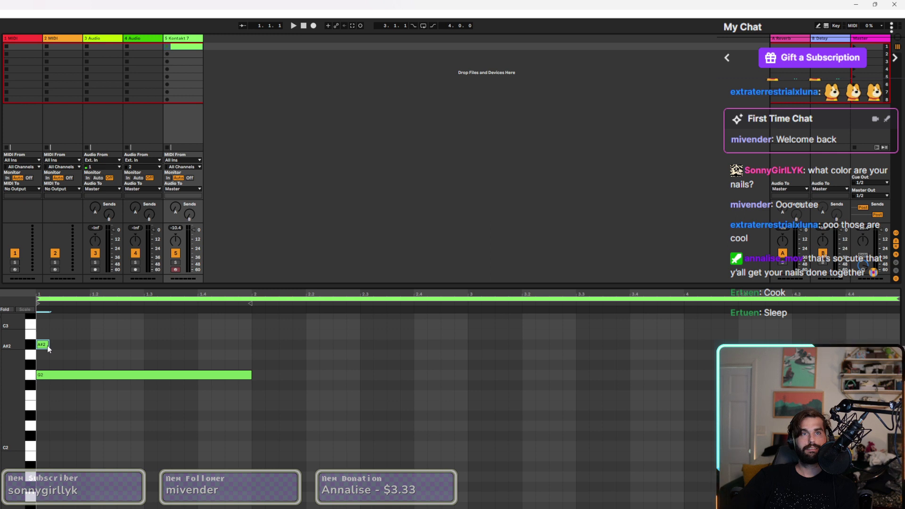
pyautogui.moveTo(143, 349); pyautogui.dragTo(251, 349)
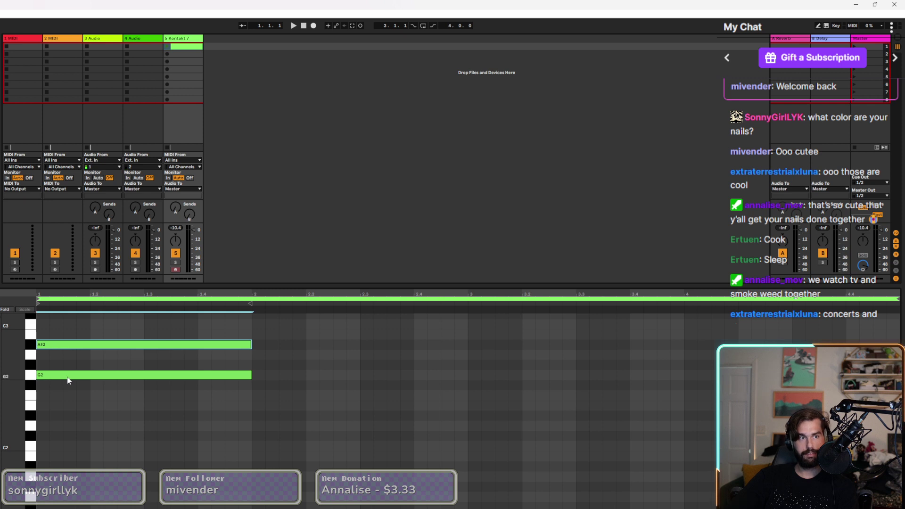
# Add D3 and F3 notes spanning bar 1 to complete the first chord, and launch the clip to hear it.
pyautogui.scroll(2, 53, 365)
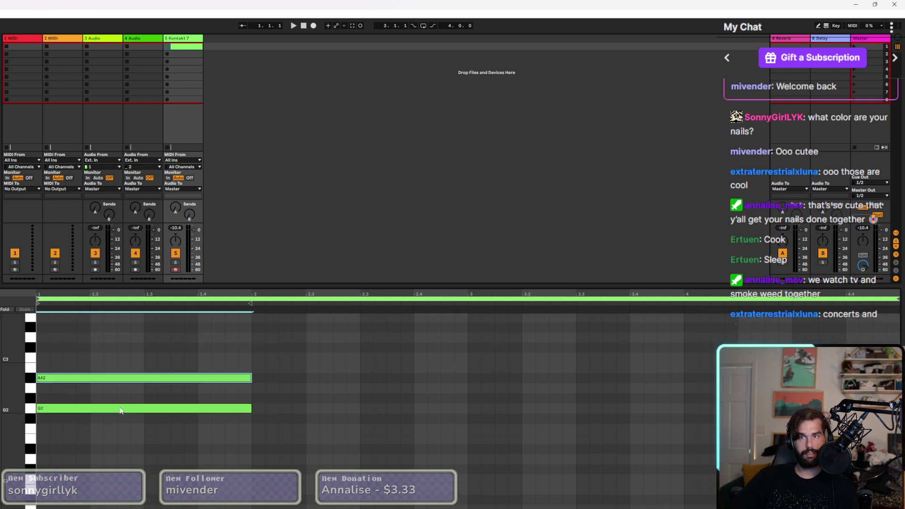
pyautogui.doubleClick(44, 337)
pyautogui.moveTo(49, 339); pyautogui.dragTo(247, 358)
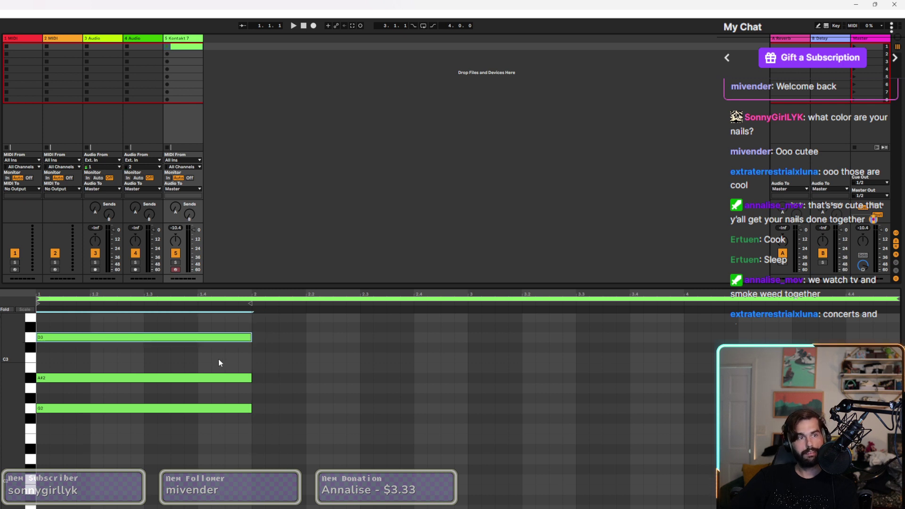
pyautogui.scroll(2, 52, 345)
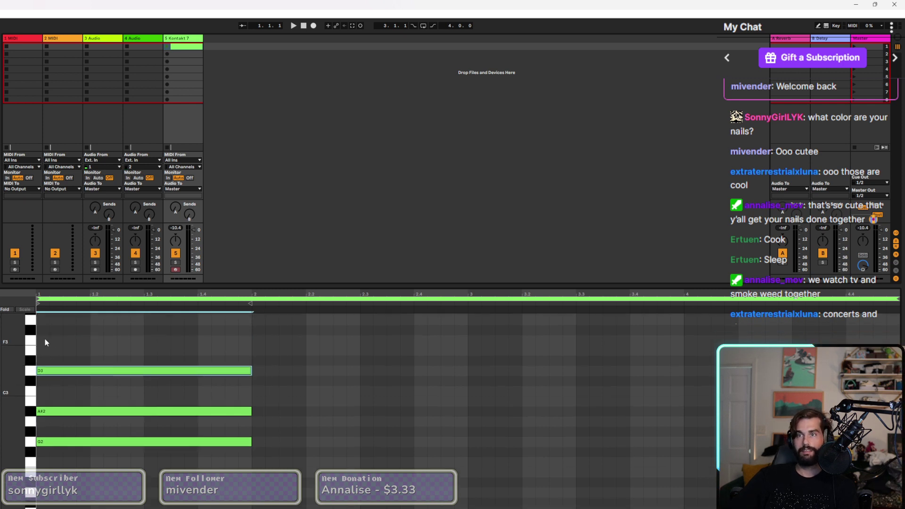
pyautogui.doubleClick(47, 340)
pyautogui.moveTo(49, 340); pyautogui.dragTo(252, 341)
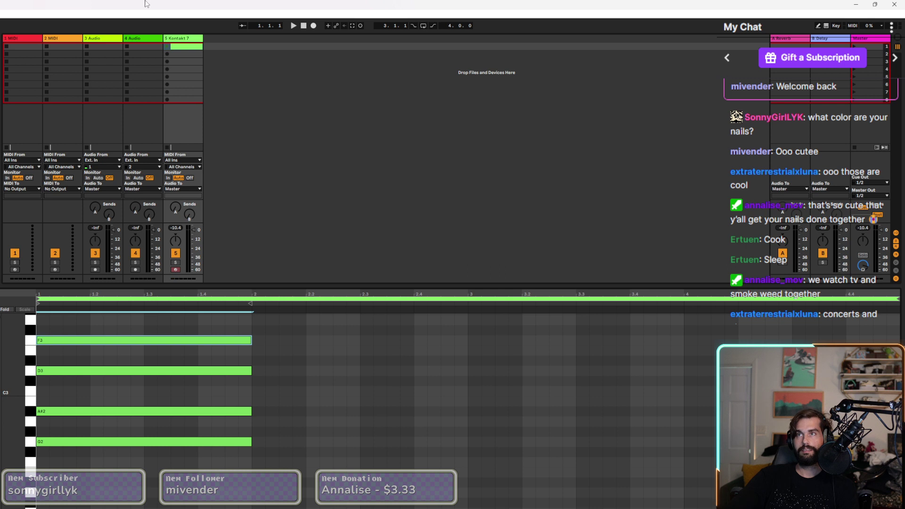
pyautogui.click(167, 46)
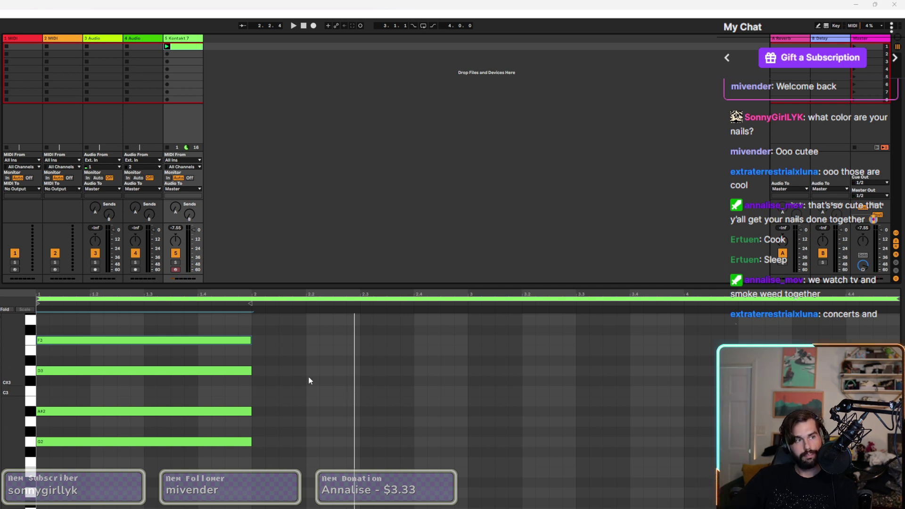
# Add an F#1 bass note at bar 2 and lengthen it to the start of bar 3.
pyautogui.scroll(-3, 296, 397)
pyautogui.scroll(-5, 282, 411)
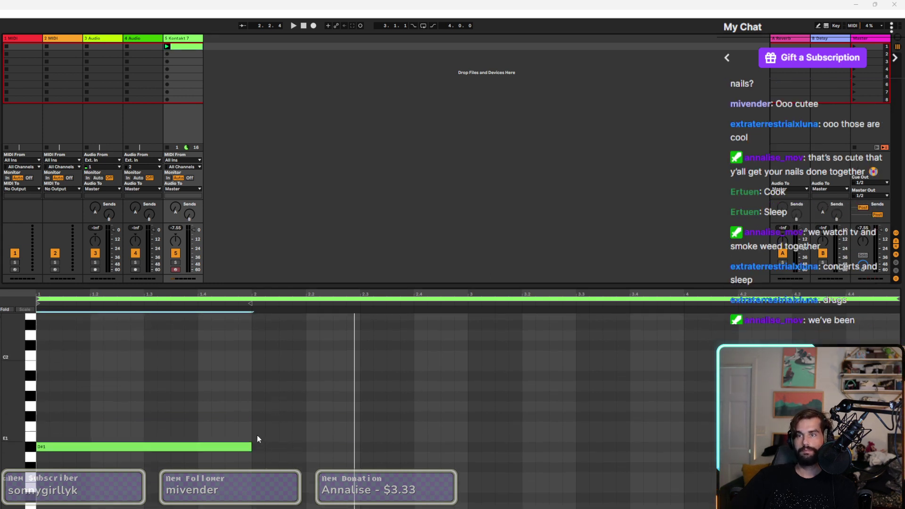
pyautogui.doubleClick(255, 416)
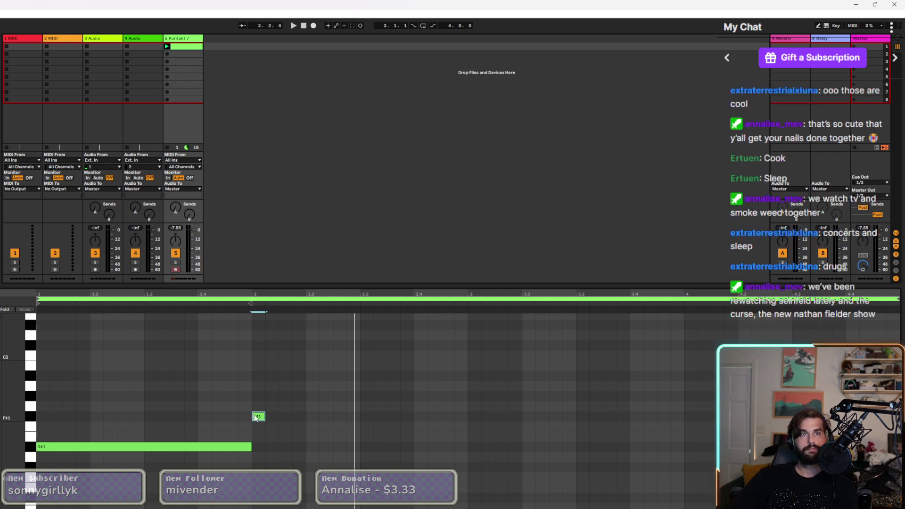
pyautogui.moveTo(265, 416); pyautogui.dragTo(418, 421)
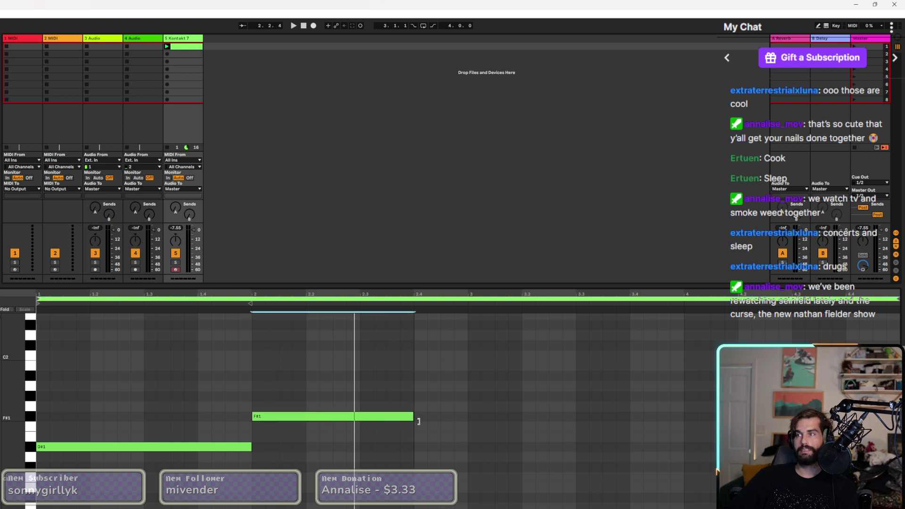
pyautogui.moveTo(418, 421); pyautogui.dragTo(470, 431)
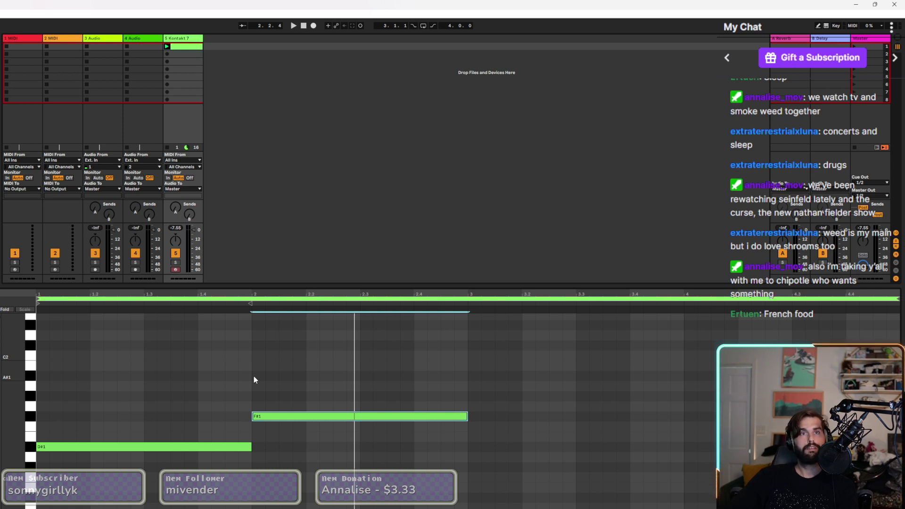
# Add an A#2 note at bar 2 and extend it to the start of bar 3.
pyautogui.scroll(2, 253, 375)
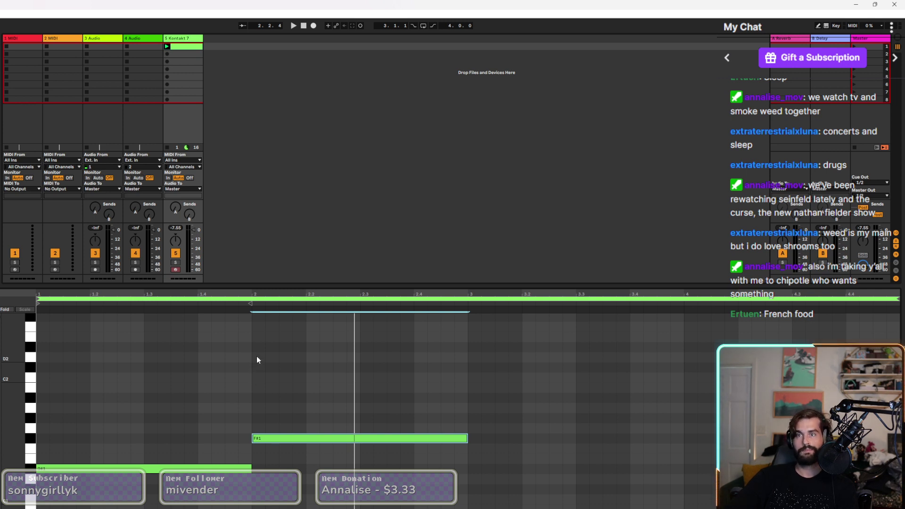
pyautogui.scroll(1, 257, 339)
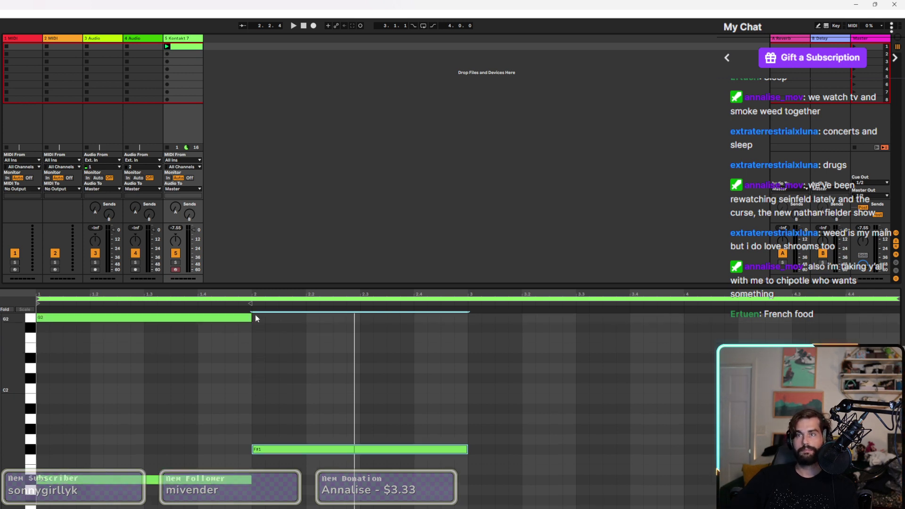
pyautogui.scroll(2, 263, 359)
pyautogui.scroll(2, 263, 362)
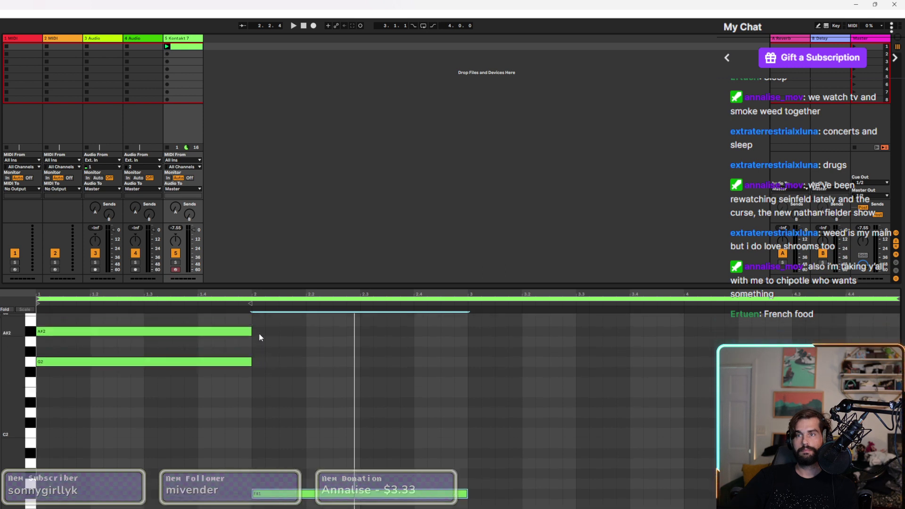
pyautogui.doubleClick(258, 333)
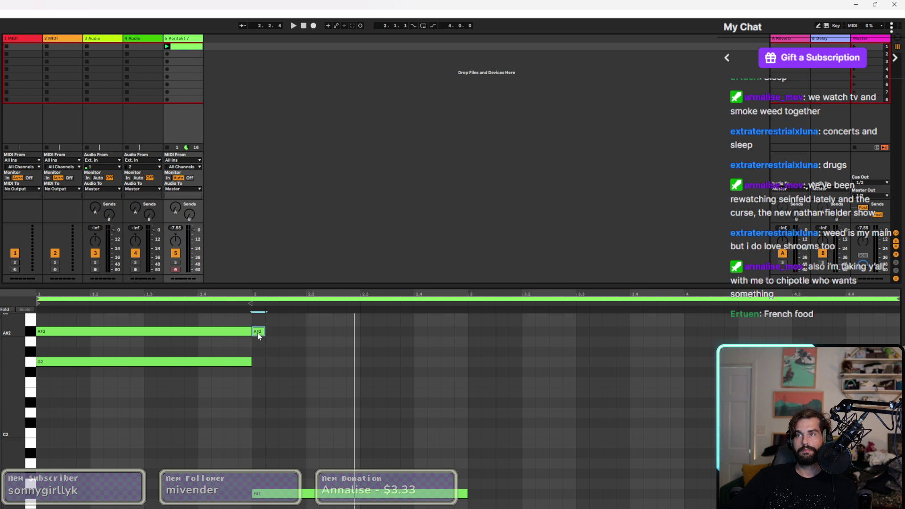
pyautogui.moveTo(265, 332); pyautogui.dragTo(465, 336)
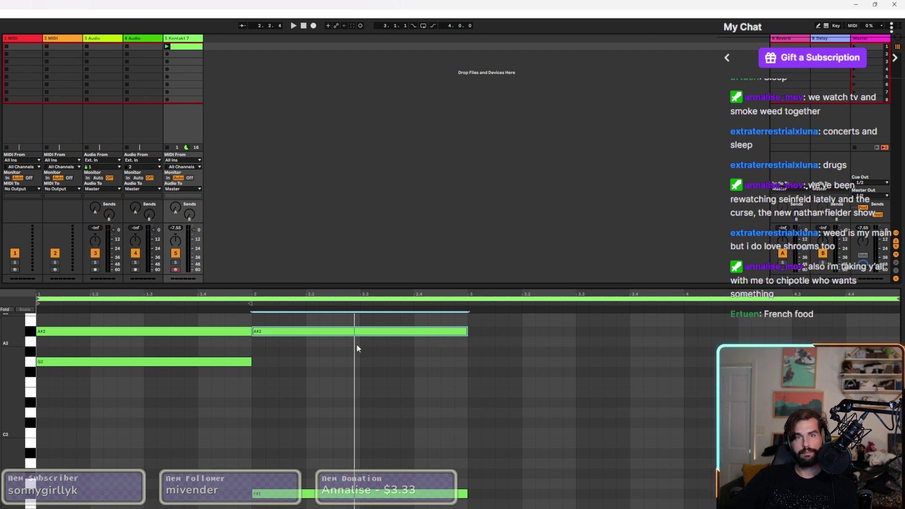
# Add C#3 and F3 notes above the A#2, each spanning all of bar 2.
pyautogui.scroll(5, 357, 344)
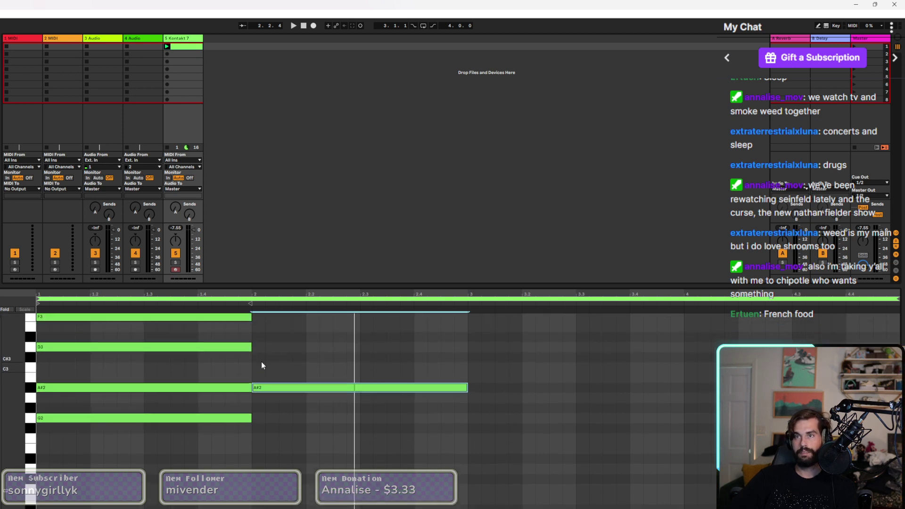
pyautogui.doubleClick(262, 358)
pyautogui.moveTo(266, 357); pyautogui.dragTo(466, 357)
pyautogui.scroll(4, 242, 383)
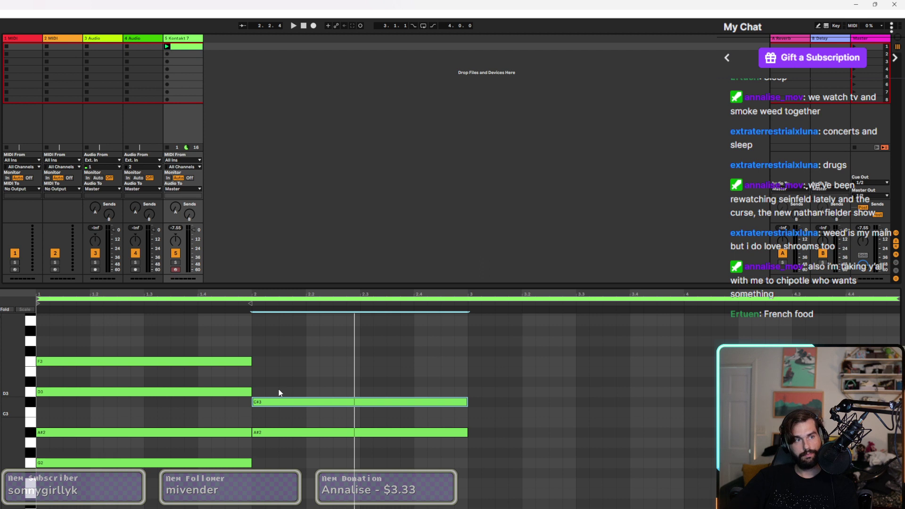
pyautogui.click(256, 372)
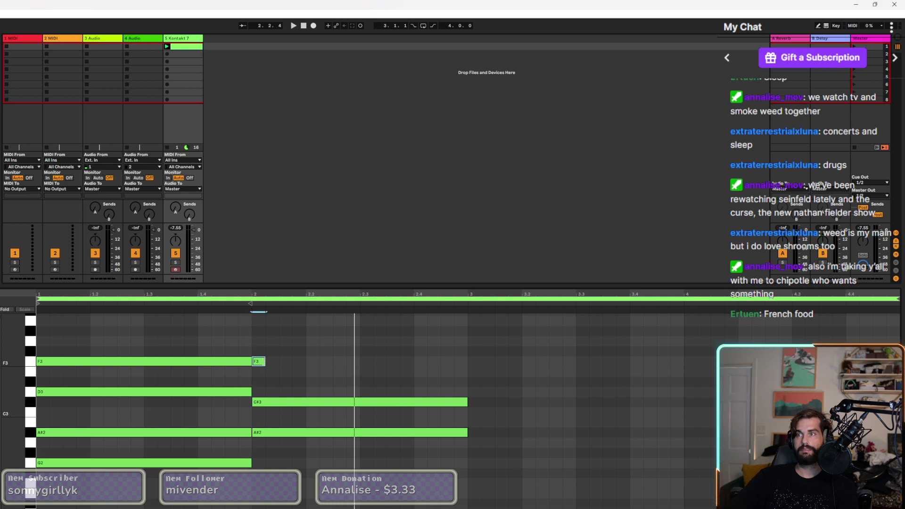
pyautogui.moveTo(272, 361); pyautogui.dragTo(461, 373)
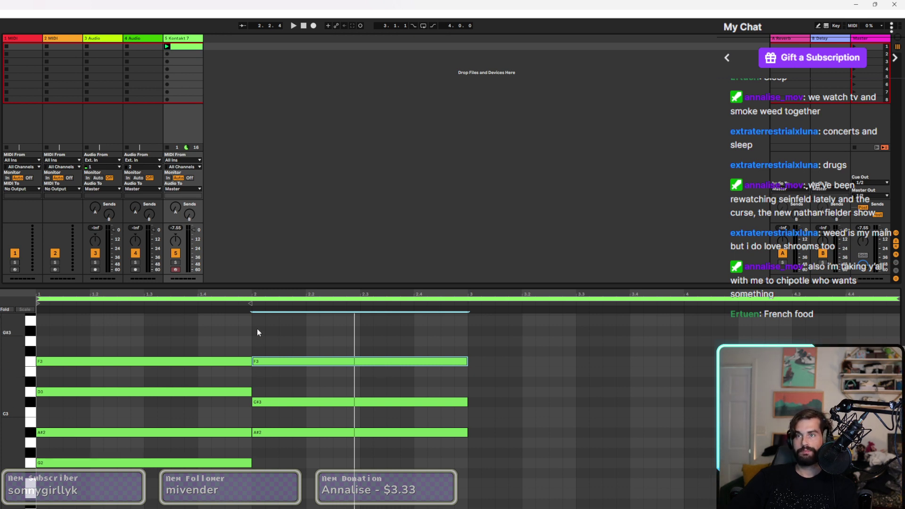
# Complete the second chord with a G#3 note across bar 2, and play back the clip to hear it.
pyautogui.scroll(1, 257, 329)
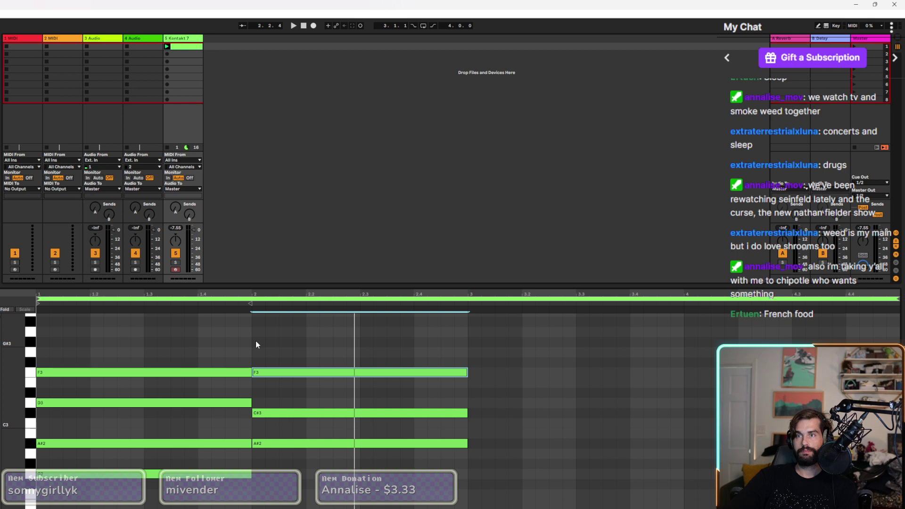
pyautogui.doubleClick(256, 341)
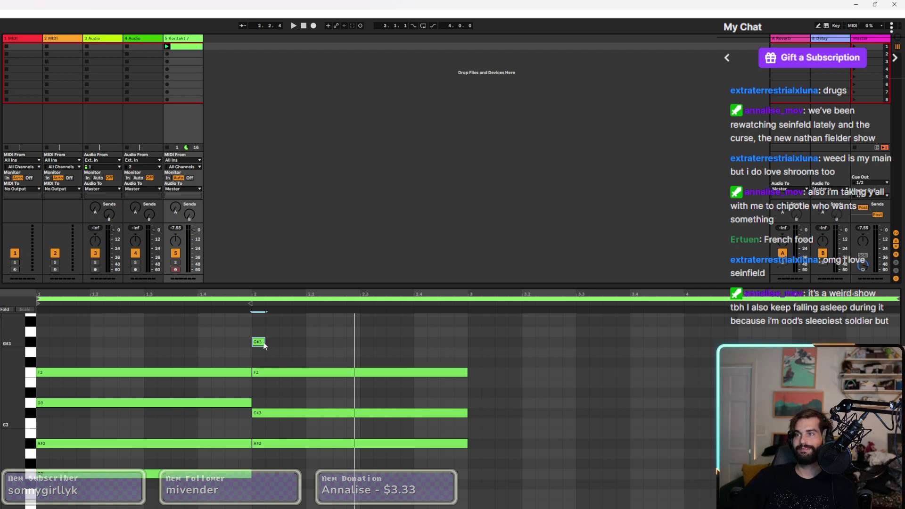
pyautogui.moveTo(264, 346); pyautogui.dragTo(467, 343)
pyautogui.scroll(-5, 179, 396)
pyautogui.scroll(-1, 162, 412)
pyautogui.scroll(3, 162, 413)
pyautogui.press('space')
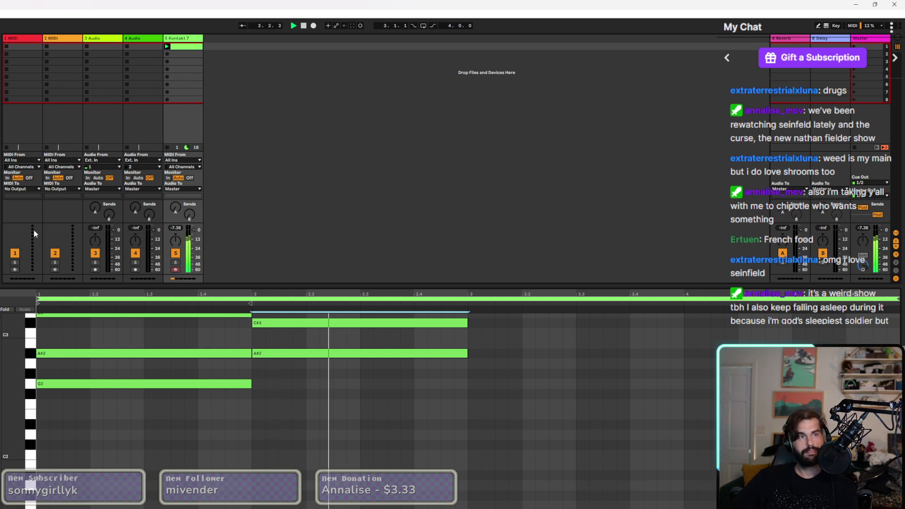
pyautogui.press('space')
# Enlarge the MIDI note editor so that the tall bar 2 chord fits in view.
pyautogui.scroll(2, 359, 367)
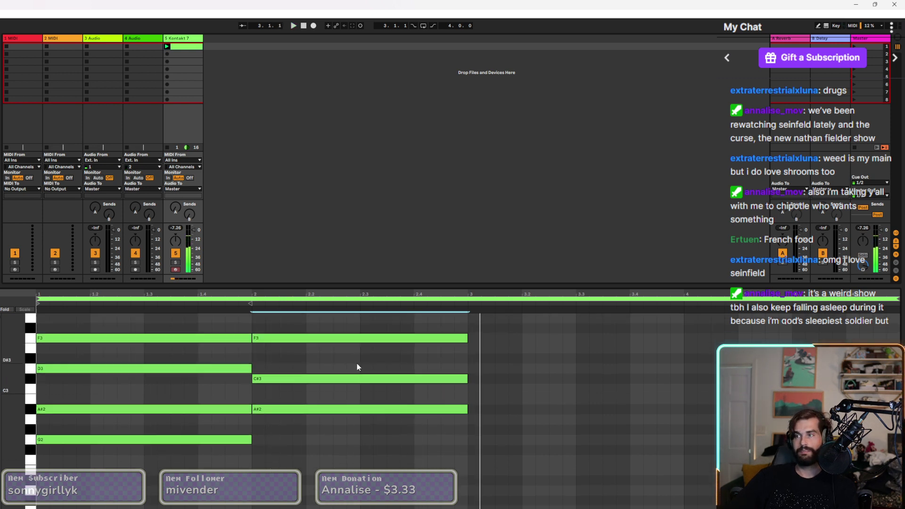
pyautogui.moveTo(320, 330); pyautogui.dragTo(328, 497)
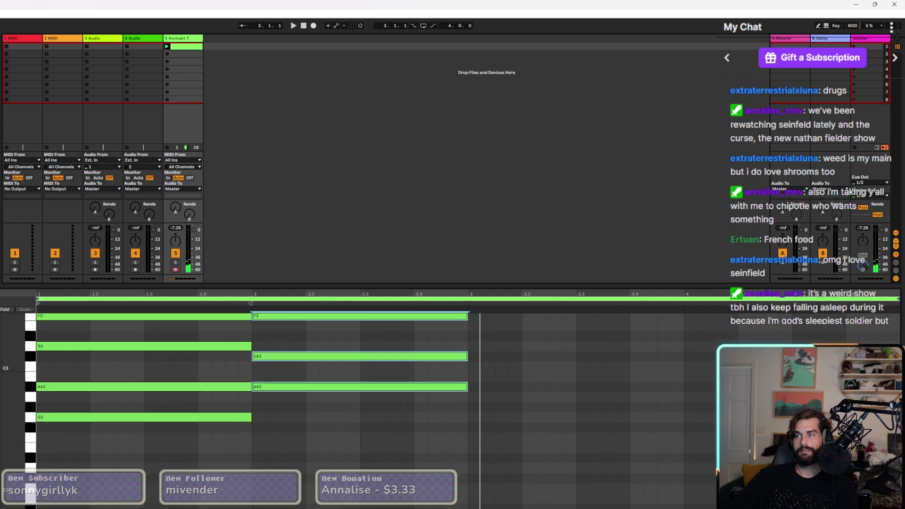
pyautogui.scroll(2, 383, 327)
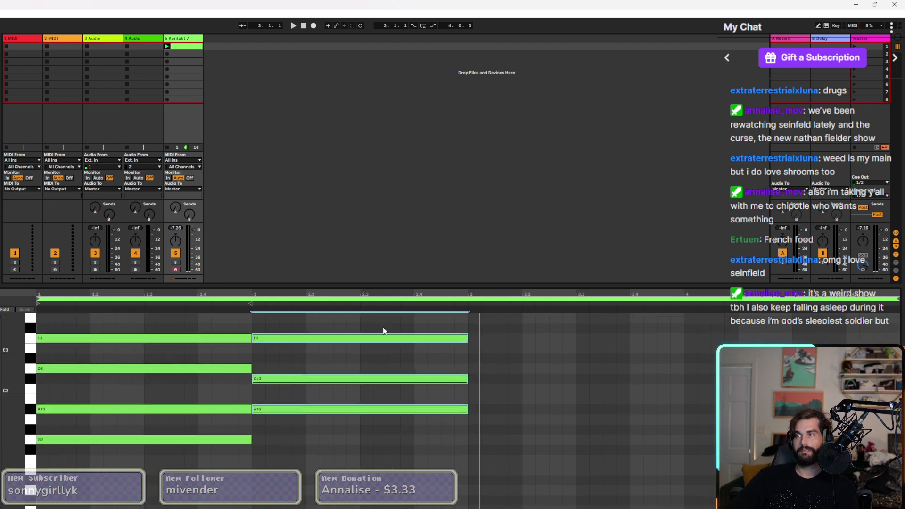
pyautogui.moveTo(371, 290); pyautogui.dragTo(375, 171)
pyautogui.scroll(3, 375, 248)
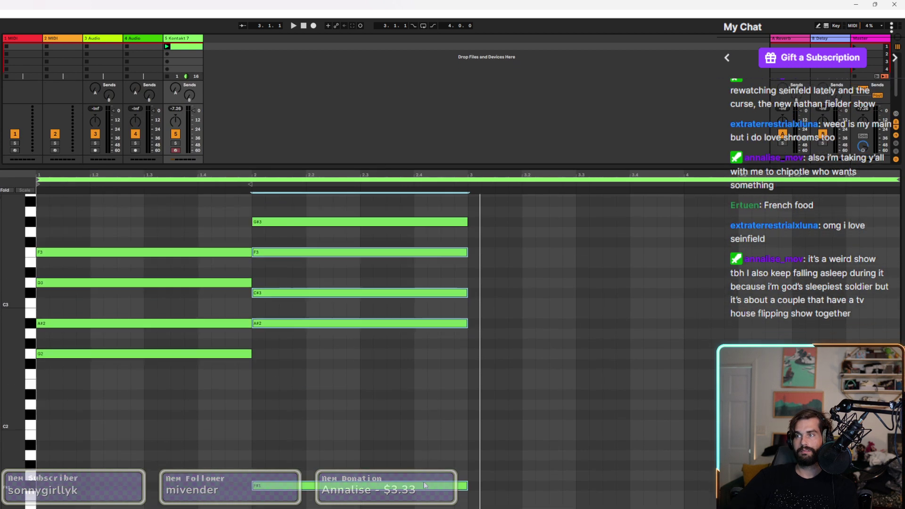
# Select all the notes of the bar 2 chord and lengthen them to the start of bar 4.
pyautogui.moveTo(415, 202); pyautogui.dragTo(341, 443)
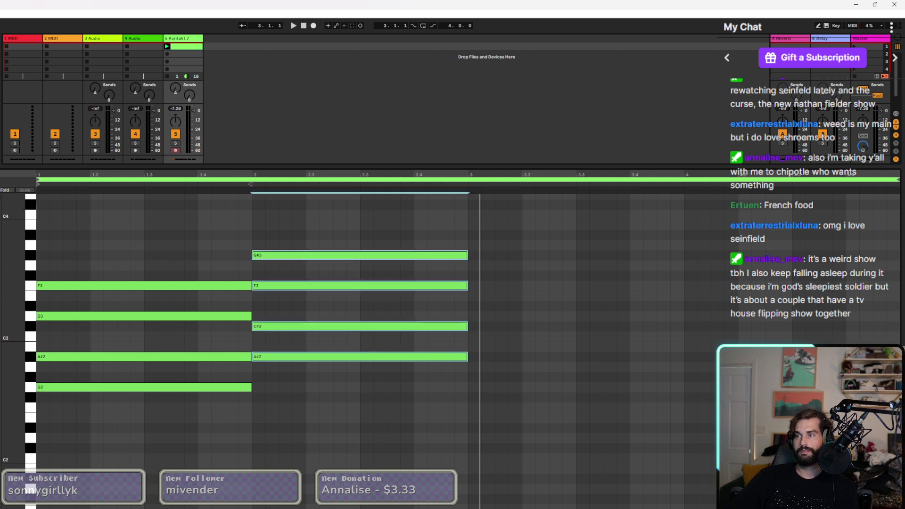
pyautogui.hotkey('shift', 'Right')
pyautogui.hotkey('shift', 'Right')
pyautogui.hotkey('shift', 'Right')
pyautogui.hotkey('shift', 'Right')
pyautogui.hotkey('shift', 'Right')
pyautogui.hotkey('shift', 'Right')
pyautogui.hotkey('shift', 'Right')
pyautogui.hotkey('shift', 'Right')
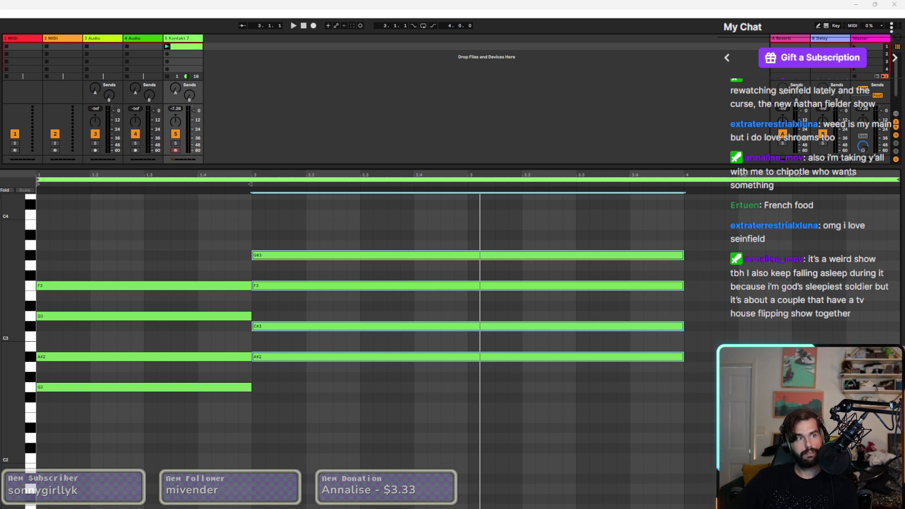
pyautogui.press('Escape')
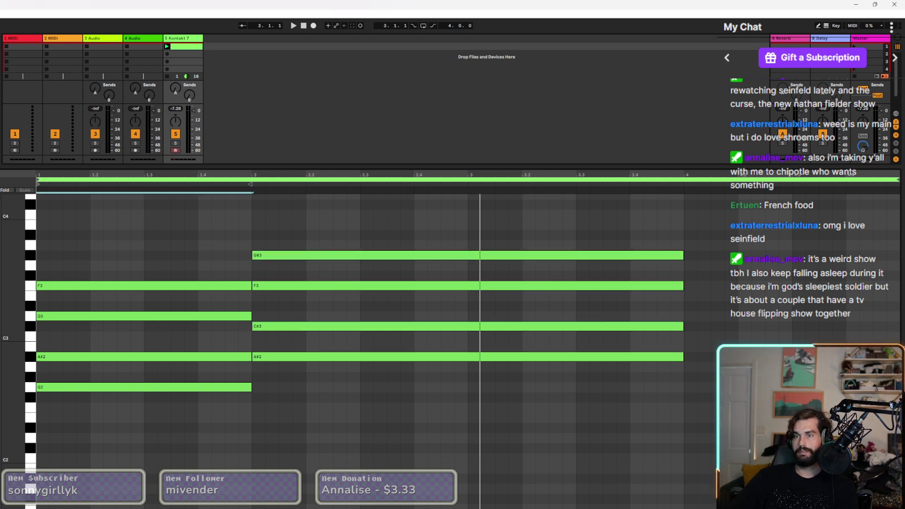
# Place a G#1 bass note across bar 4 and copy it up to C3 at the same position.
pyautogui.scroll(-2, 358, 349)
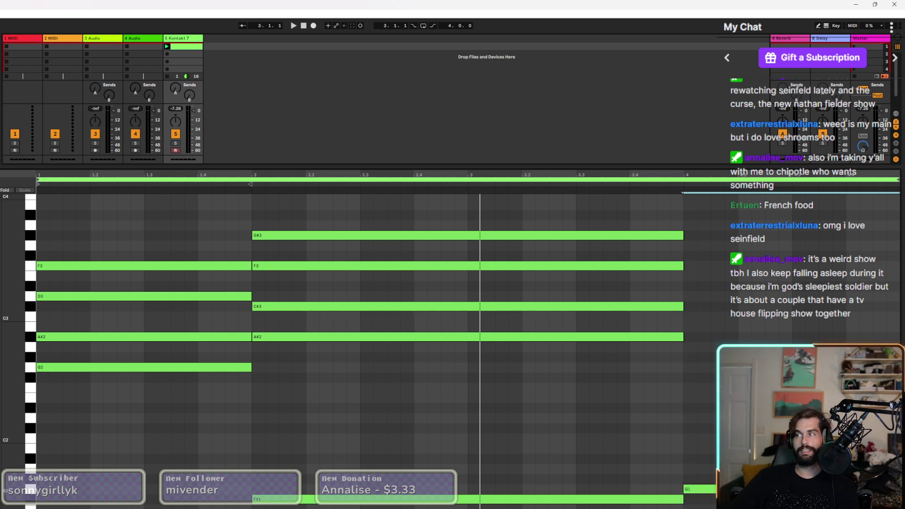
pyautogui.press('Up')
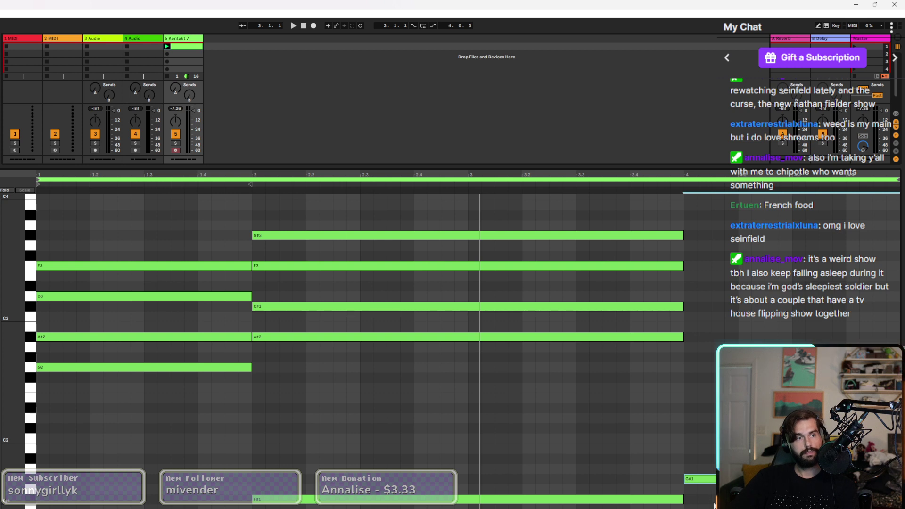
pyautogui.doubleClick(693, 458)
pyautogui.press('Up')
pyautogui.press('Up')
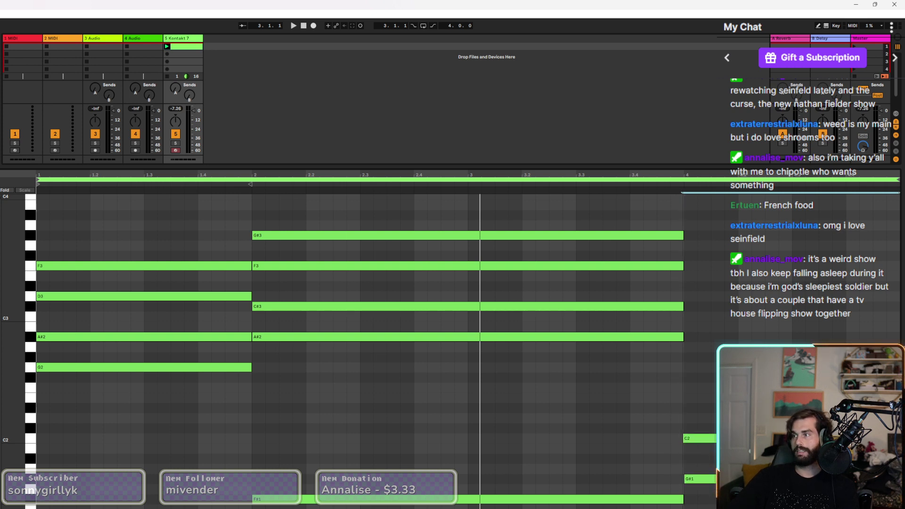
pyautogui.press('Up')
pyautogui.press('Up')
pyautogui.press('Up')
pyautogui.press('Up')
pyautogui.press('Up')
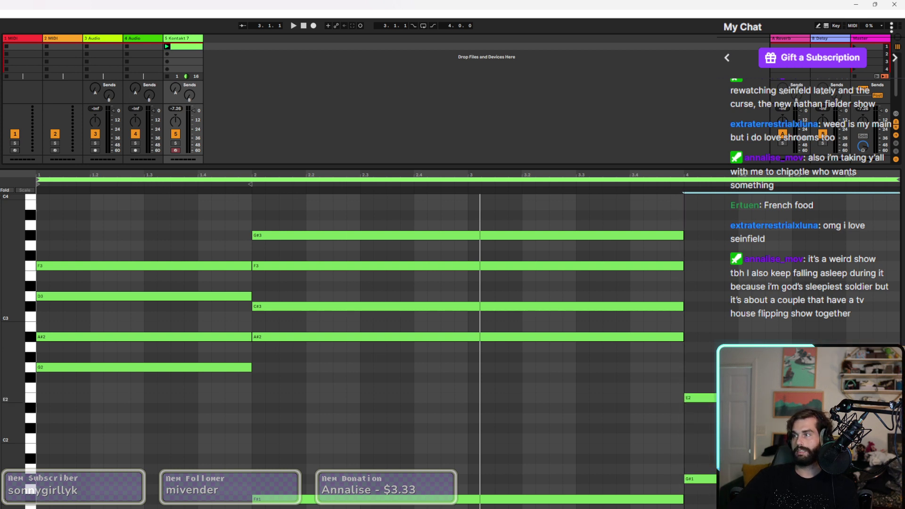
pyautogui.press('Up')
pyautogui.press('Up')
pyautogui.press('Up')
pyautogui.press('Up')
pyautogui.press('Up')
pyautogui.press('Up')
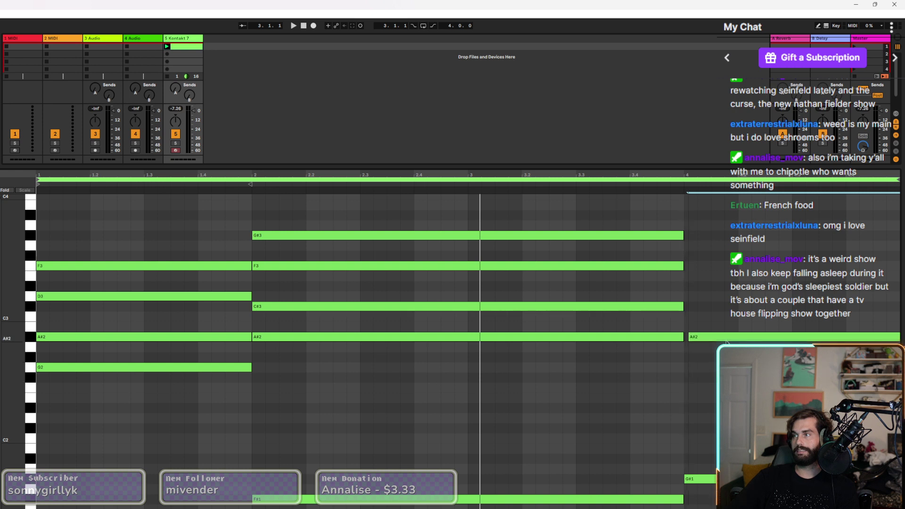
pyautogui.moveTo(727, 331); pyautogui.dragTo(722, 318)
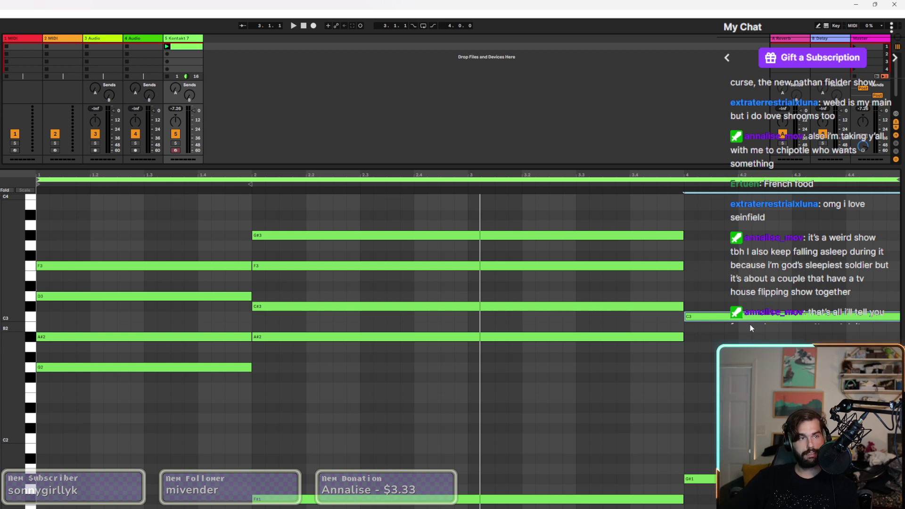
# Copy the bar 4 C3 note up to D3 and F3 to fill out the chord.
pyautogui.moveTo(726, 317); pyautogui.dragTo(728, 305)
pyautogui.press('Up')
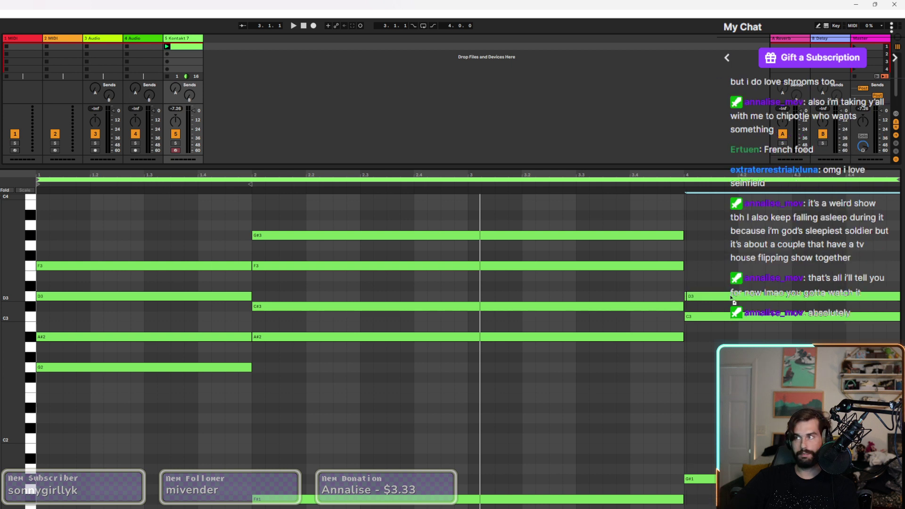
pyautogui.moveTo(726, 301); pyautogui.dragTo(729, 268)
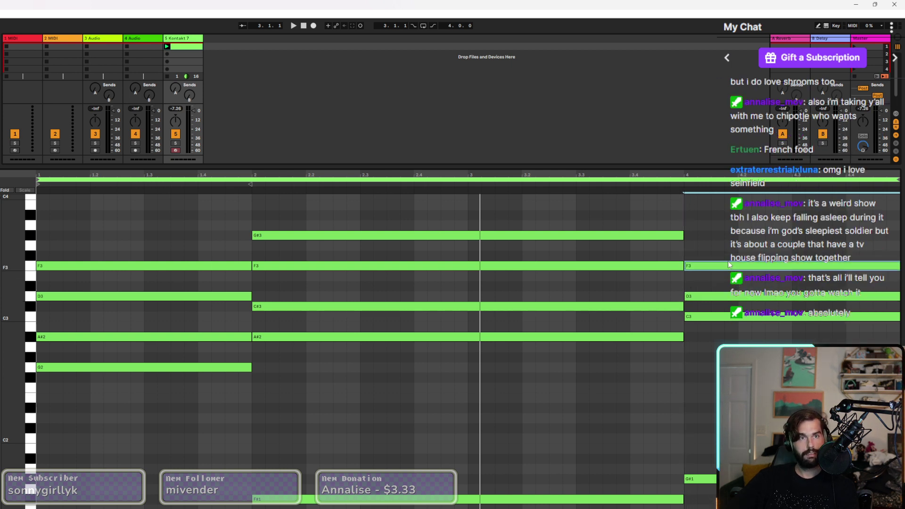
# Select the bar 4 chord notes and shorten them to one beat, ending at 4.2.
pyautogui.moveTo(693, 325); pyautogui.dragTo(724, 262)
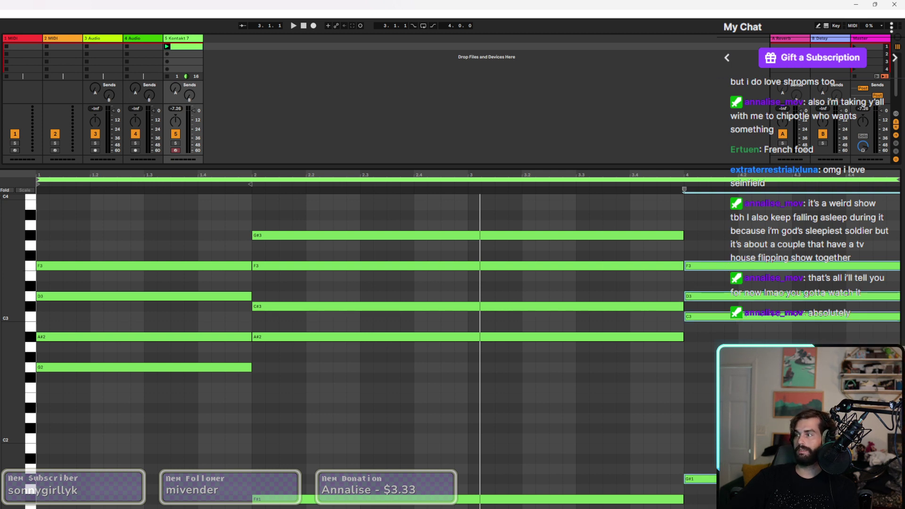
pyautogui.hotkey('shift', 'Left')
pyautogui.hotkey('shift', 'Left')
pyautogui.hotkey('shift', 'Left')
pyautogui.hotkey('shift', 'Left')
pyautogui.hotkey('shift', 'Left')
pyautogui.hotkey('shift', 'Left')
pyautogui.hotkey('shift', 'Left')
pyautogui.hotkey('shift', 'Left')
pyautogui.hotkey('shift', 'Left')
pyautogui.hotkey('shift', 'Left')
pyautogui.hotkey('shift', 'Left')
pyautogui.hotkey('shift', 'Left')
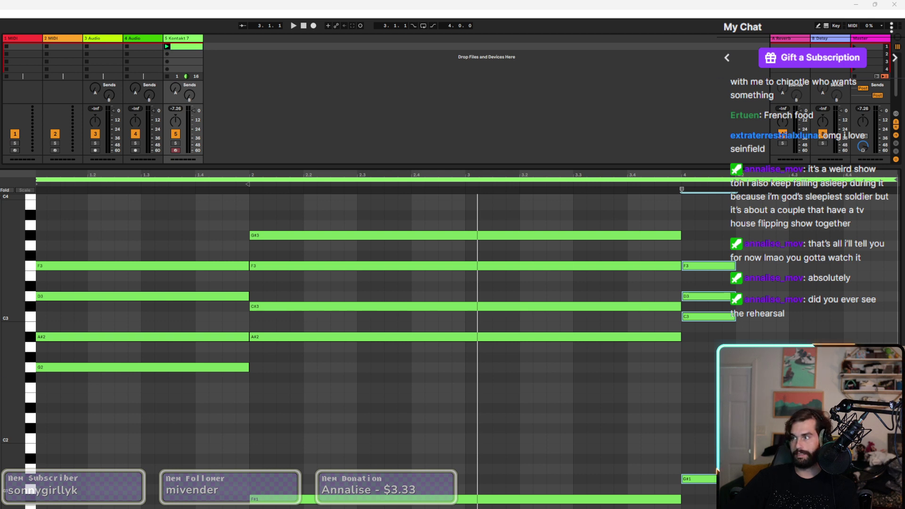
# Add a G#2 note running from beat 4.2 to the end of the clip.
pyautogui.scroll(-2, 358, 330)
pyautogui.click(711, 502)
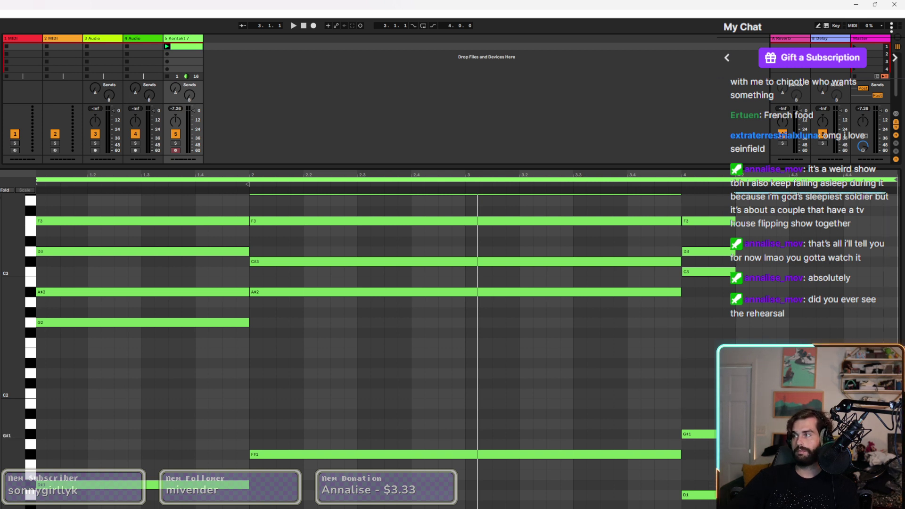
pyautogui.hscroll(1, 506, 419)
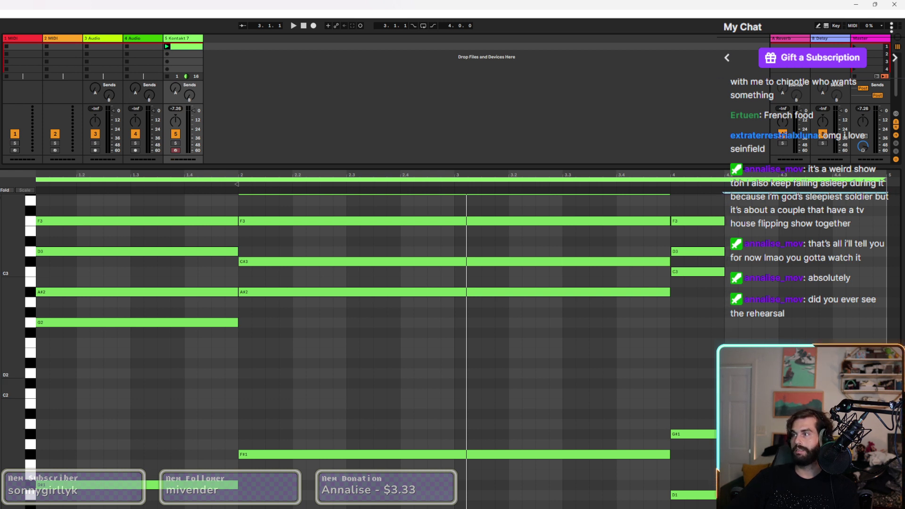
pyautogui.doubleClick(738, 334)
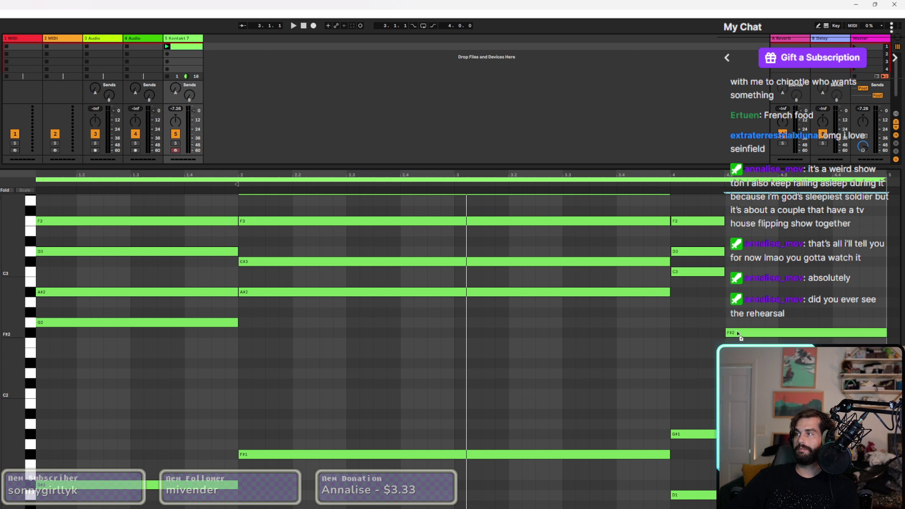
pyautogui.moveTo(738, 331); pyautogui.dragTo(739, 318)
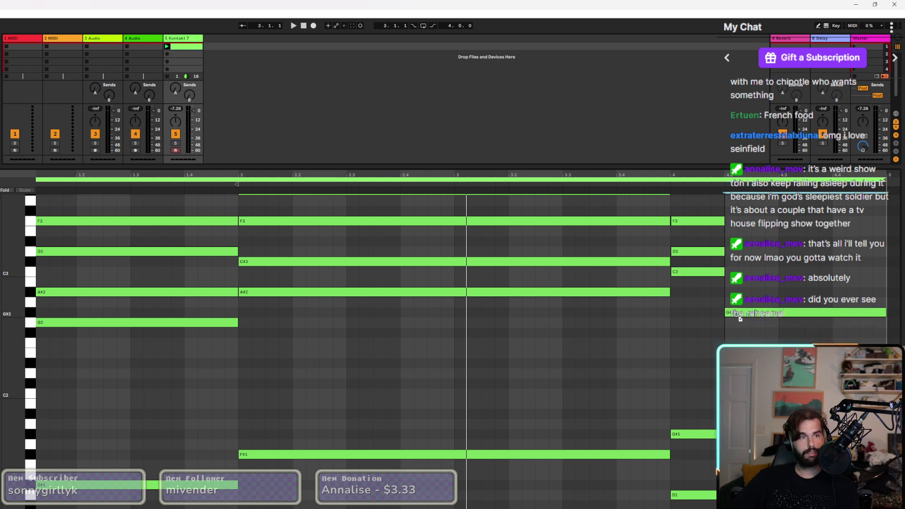
pyautogui.moveTo(739, 319); pyautogui.dragTo(738, 309)
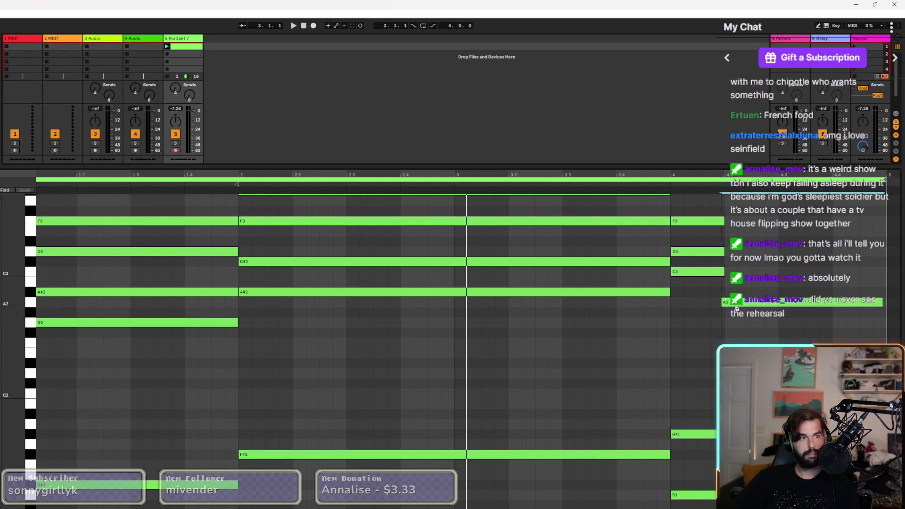
pyautogui.moveTo(738, 307); pyautogui.dragTo(741, 320)
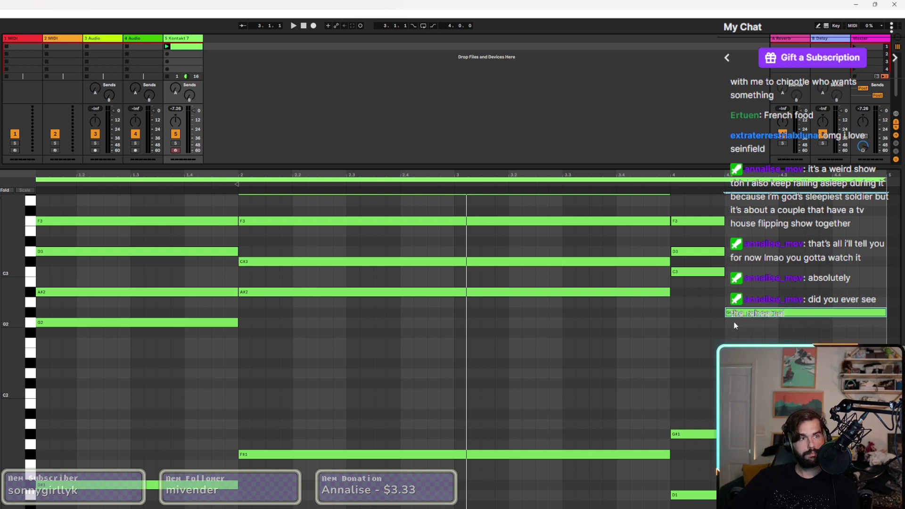
# Copy the G#2 note at beat 4.2 up to B2, D#3 and F3, and play the clip.
pyautogui.moveTo(730, 318); pyautogui.dragTo(747, 228)
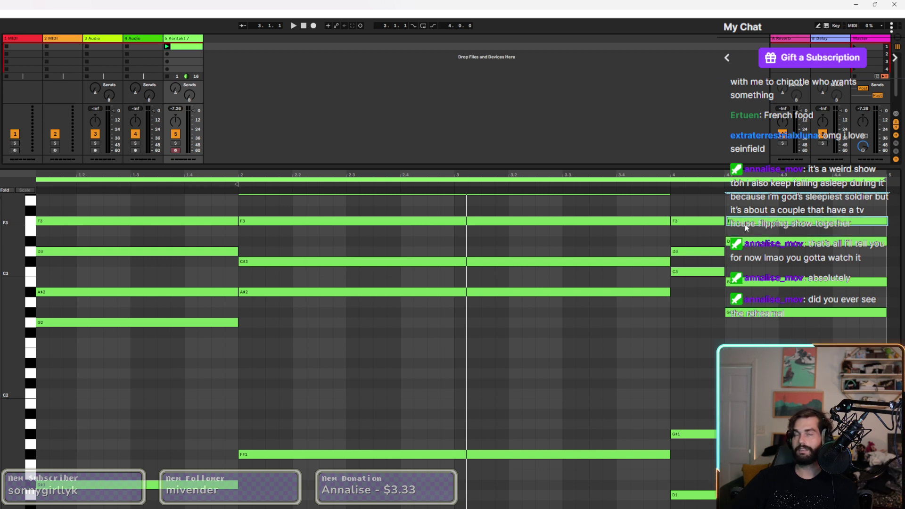
pyautogui.press('space')
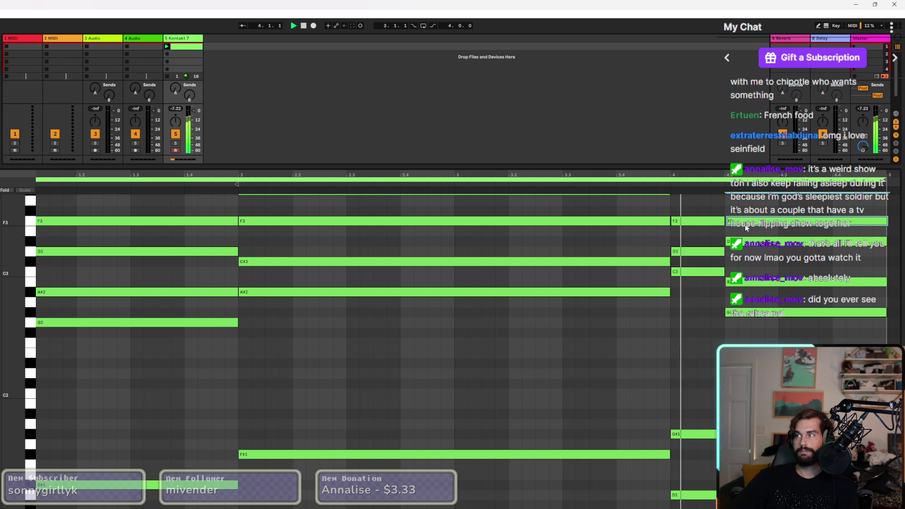
# Select all notes of the bar 1 chord and shorten them to end at beat 1.3.
pyautogui.moveTo(104, 213); pyautogui.dragTo(242, 487)
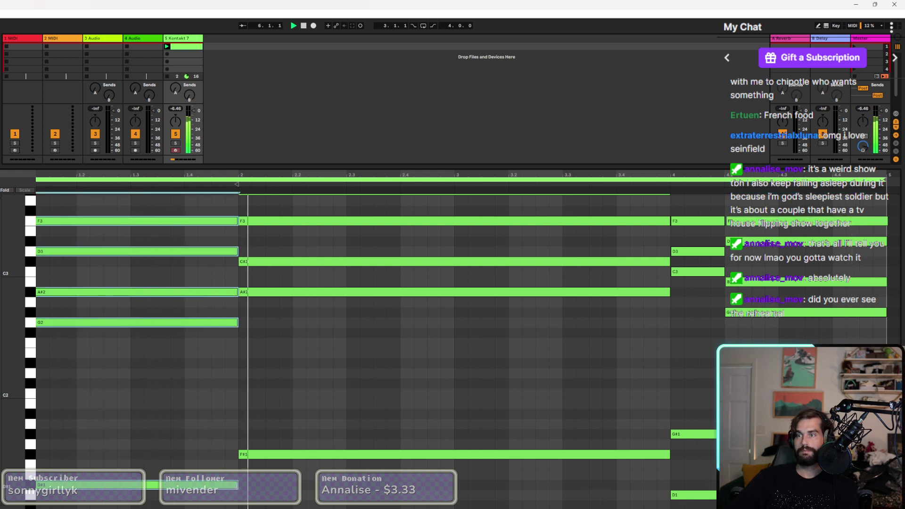
pyautogui.moveTo(242, 487); pyautogui.dragTo(135, 480)
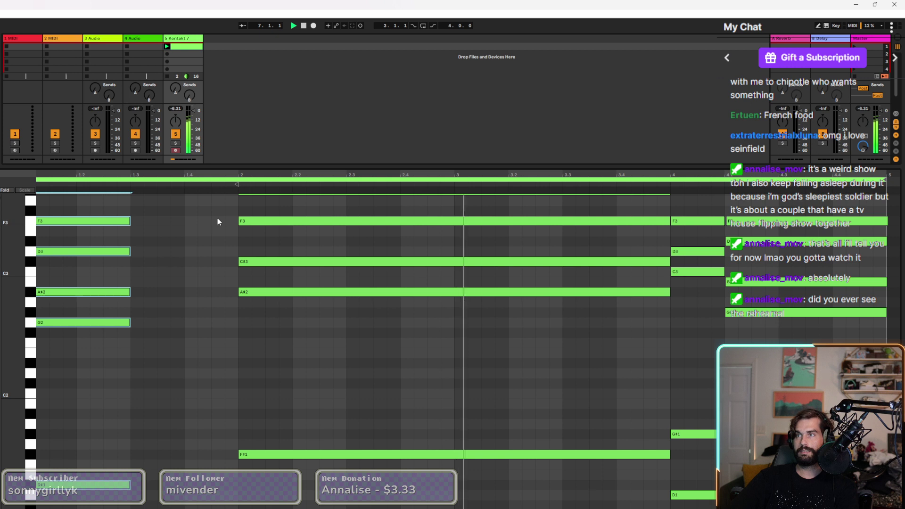
# Move the bar 2 chord to start at beat 1.3 and shorten its notes to end at bar 3, restarting playback.
pyautogui.scroll(3, 216, 226)
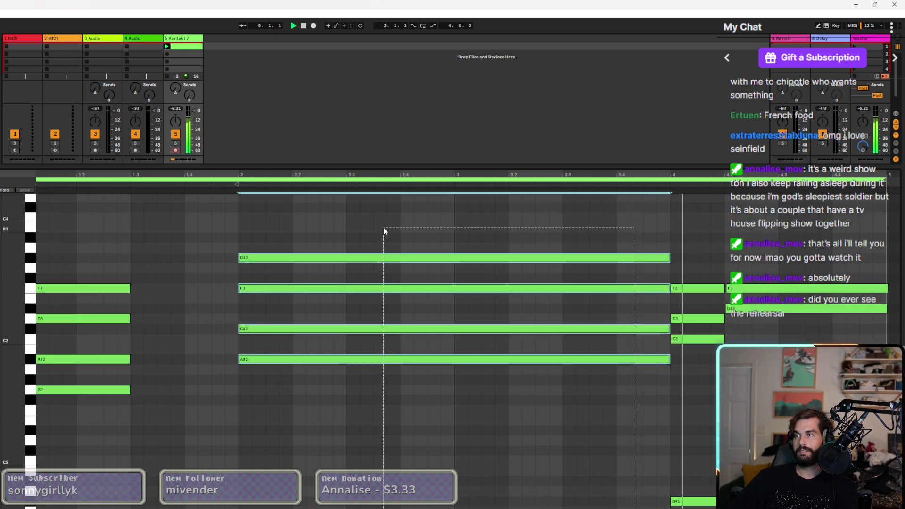
pyautogui.moveTo(384, 257); pyautogui.dragTo(275, 258)
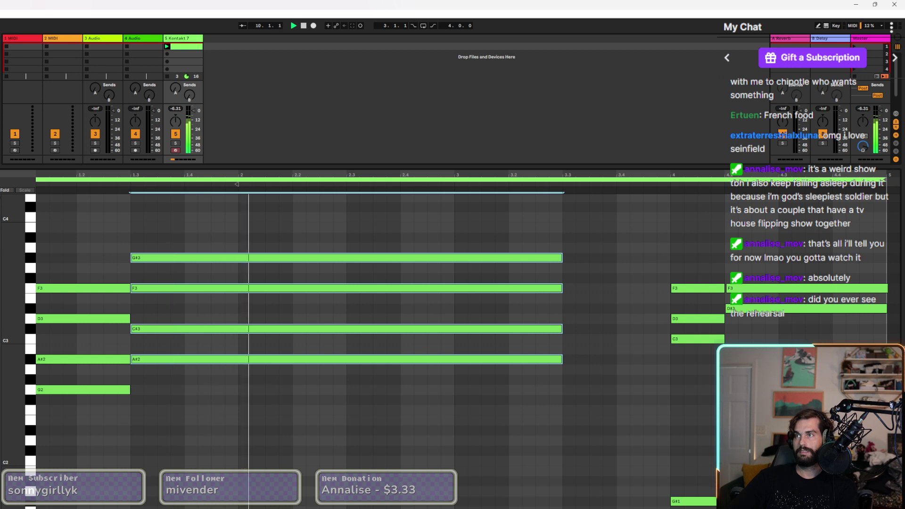
pyautogui.press('space')
pyautogui.press('space')
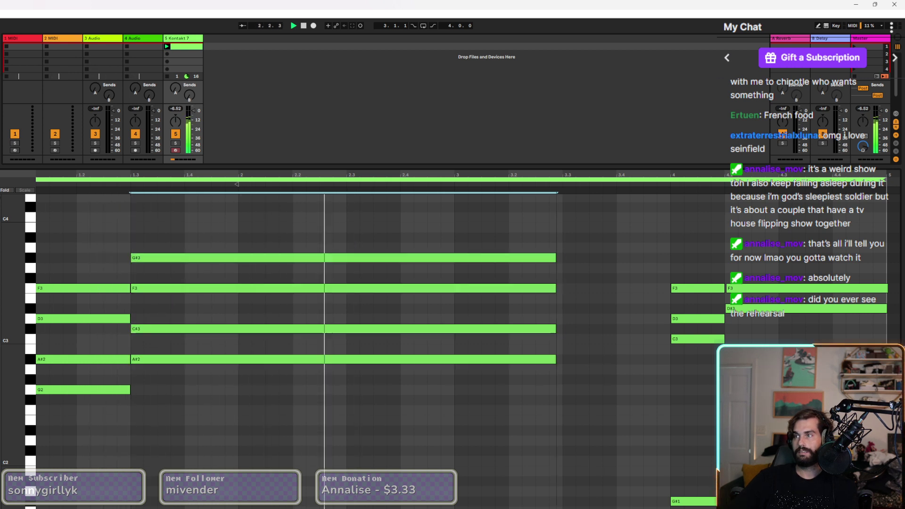
pyautogui.hotkey('shift', 'Left')
pyautogui.hotkey('shift', 'Left')
# Move the one-beat chord from bar 4 to the start of bar 3 and lengthen it to end at beat 3.3.
pyautogui.click(667, 285)
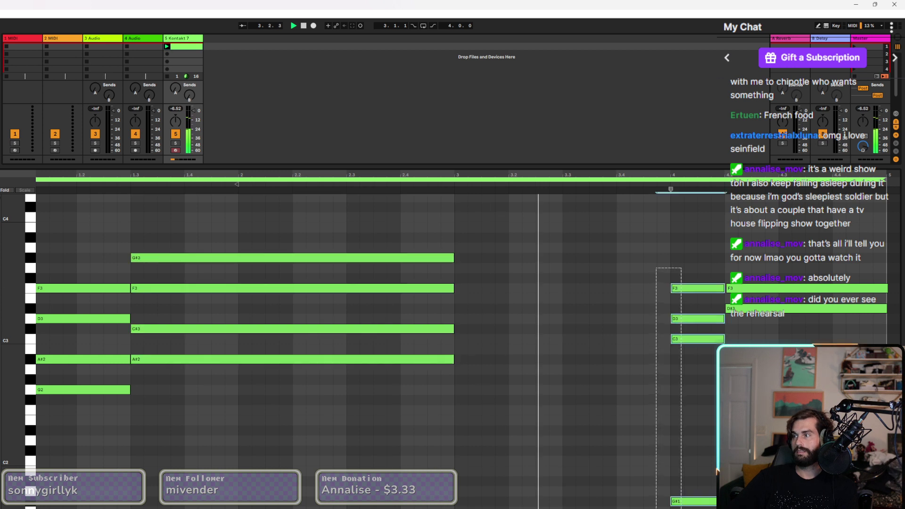
pyautogui.scroll(-3, 667, 285)
pyautogui.moveTo(719, 501); pyautogui.dragTo(563, 501)
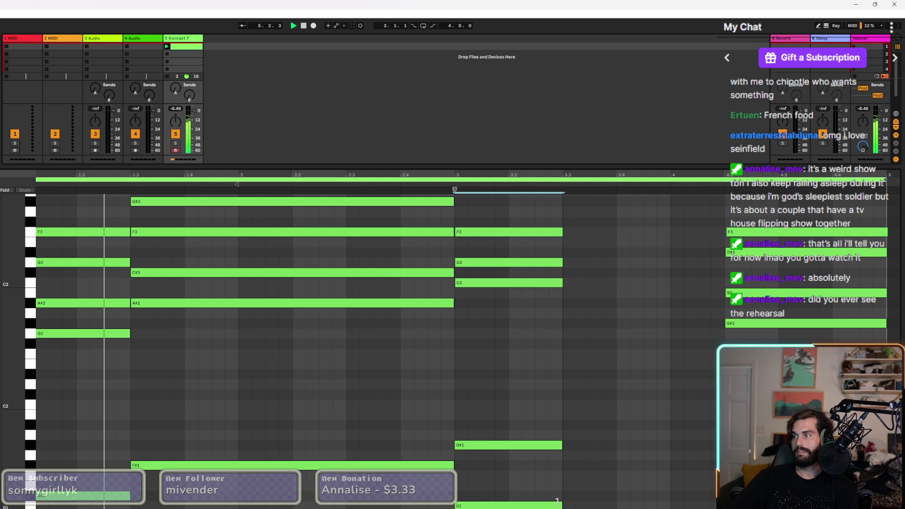
# Select the last chord's notes and stretch them to run from beat 3.3 to the end of the clip.
pyautogui.moveTo(775, 207); pyautogui.dragTo(778, 349)
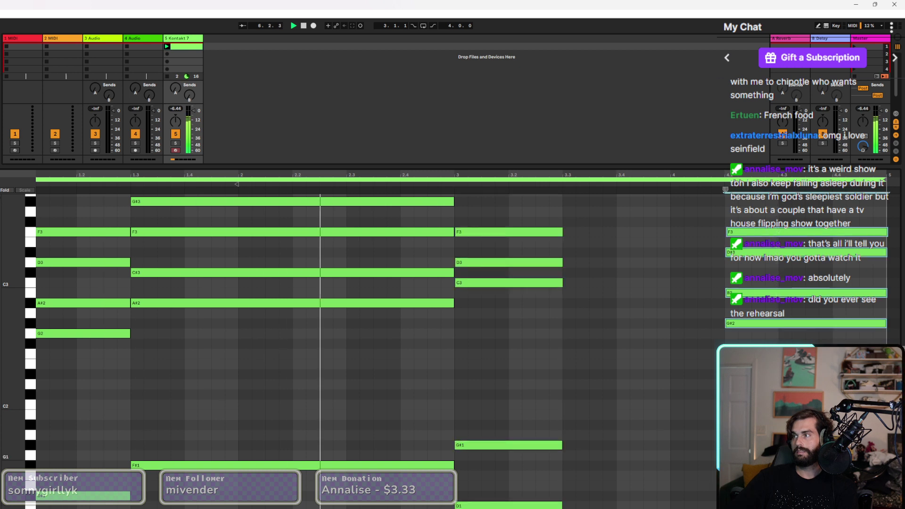
pyautogui.scroll(2, 720, 190)
pyautogui.moveTo(721, 191); pyautogui.dragTo(563, 190)
pyautogui.moveTo(725, 277); pyautogui.dragTo(887, 277)
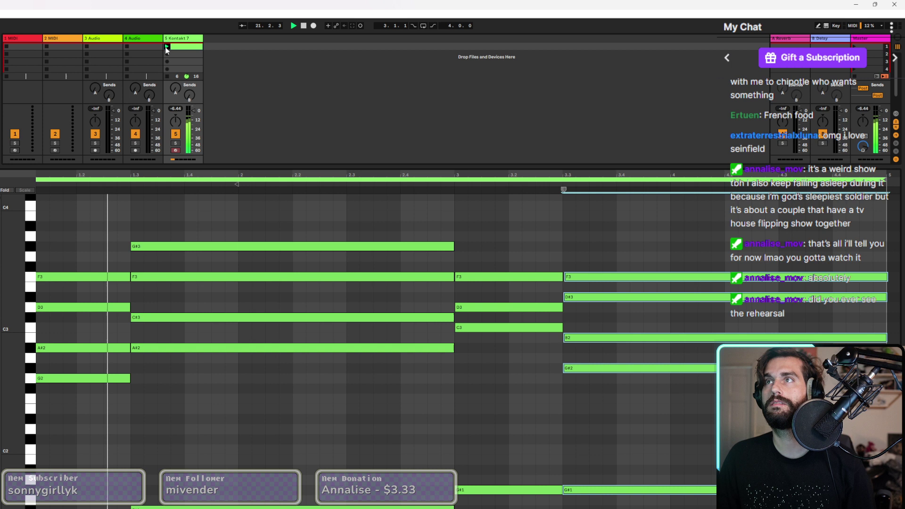
# Try transposing all notes in the clip up one octave.
pyautogui.click(471, 412)
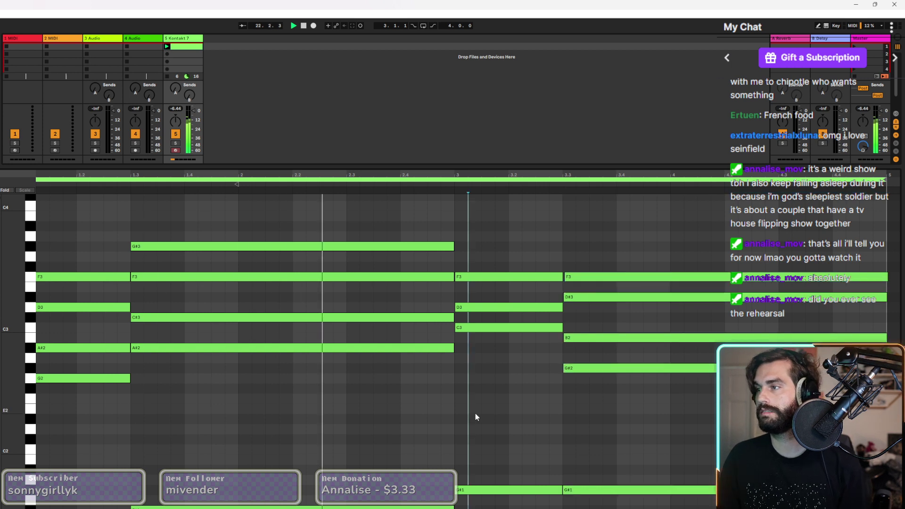
pyautogui.hotkey('ctrl', 'a')
pyautogui.hotkey('shift', 'Up')
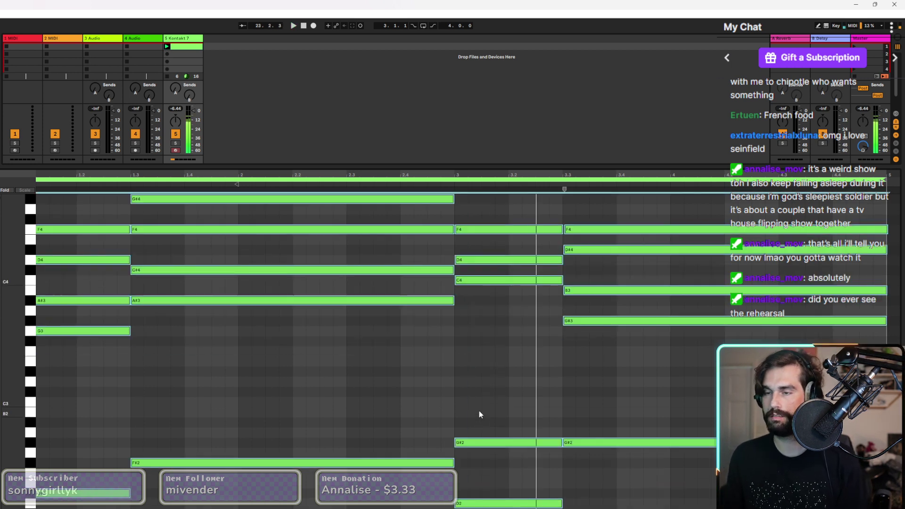
pyautogui.hotkey('ctrl', 'z')
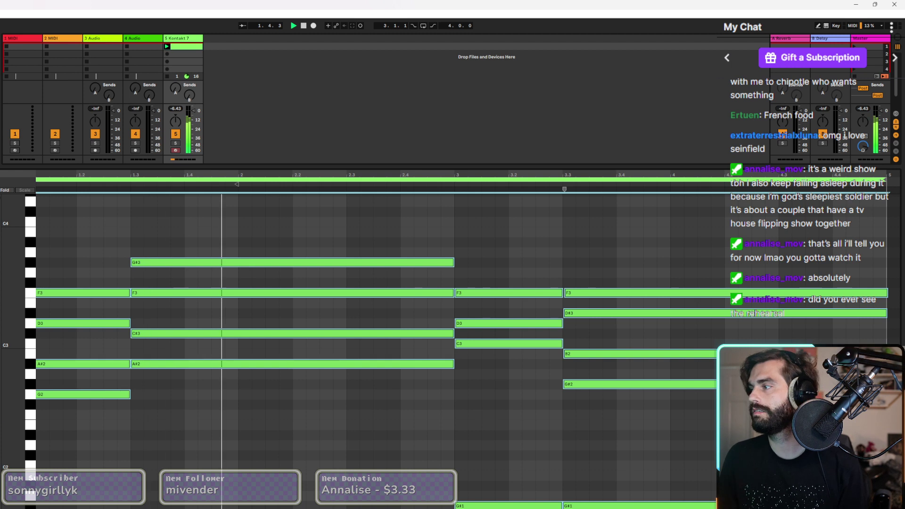
# Bring up the Kontakt 7 plugin window and try shifting the Duets Balance towards layer B, including A 25 | 75 B.
pyautogui.hotkey('ctrl', 'alt', 'l')
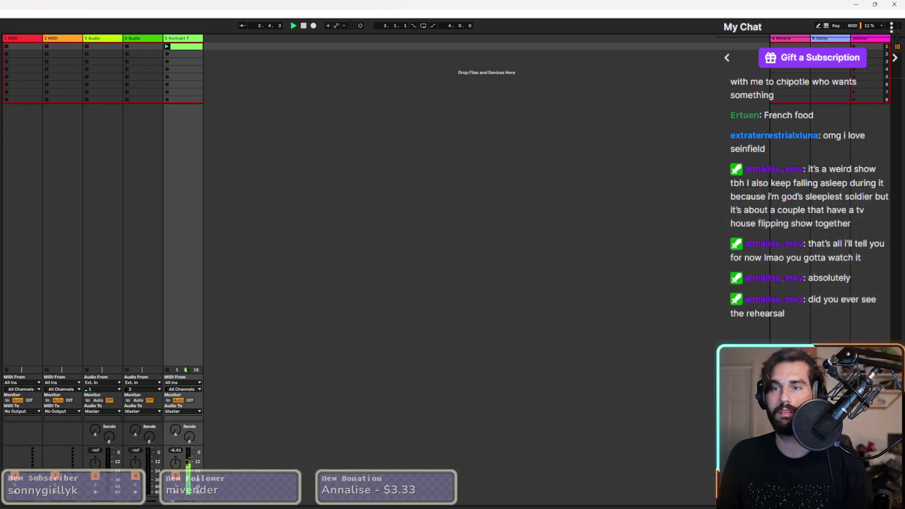
pyautogui.hotkey('ctrl', 'alt', 'p')
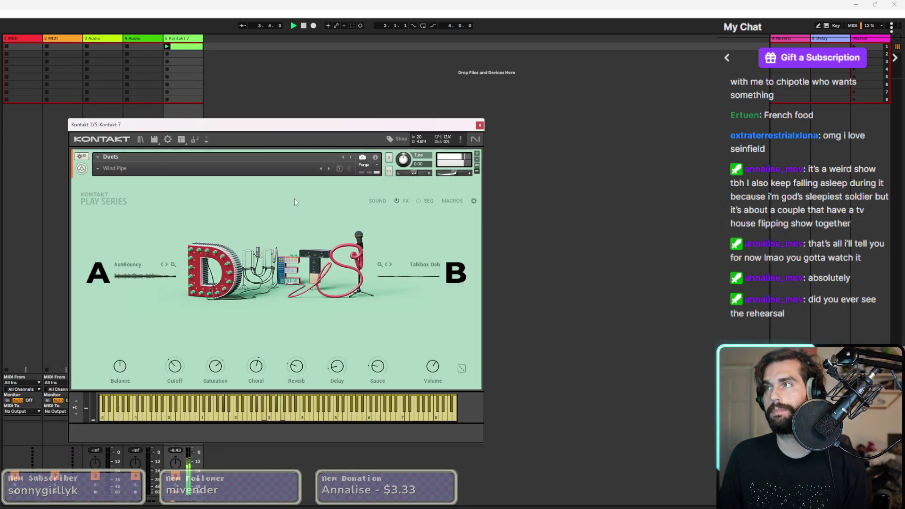
pyautogui.moveTo(130, 369); pyautogui.dragTo(135, 288)
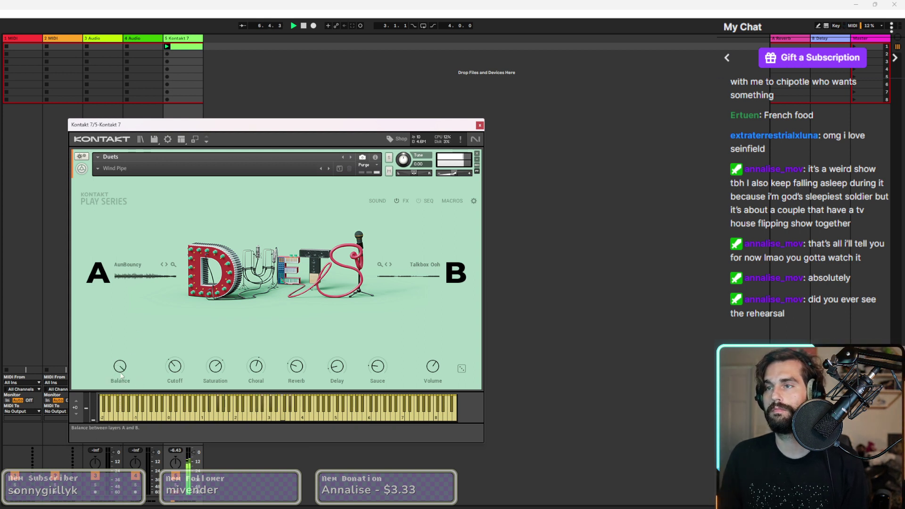
pyautogui.moveTo(119, 388); pyautogui.dragTo(117, 387)
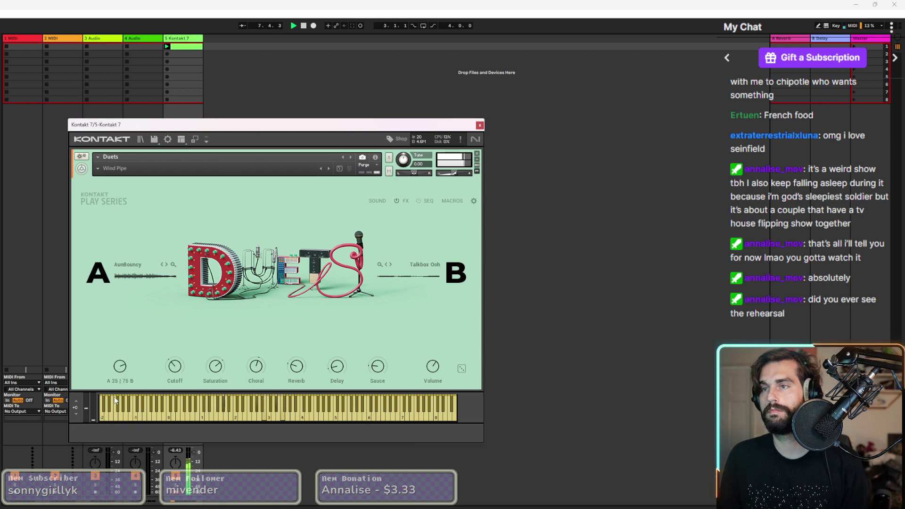
# Load the Bionic snapshot in Duets and turn its Balance towards layer A.
pyautogui.click(326, 170)
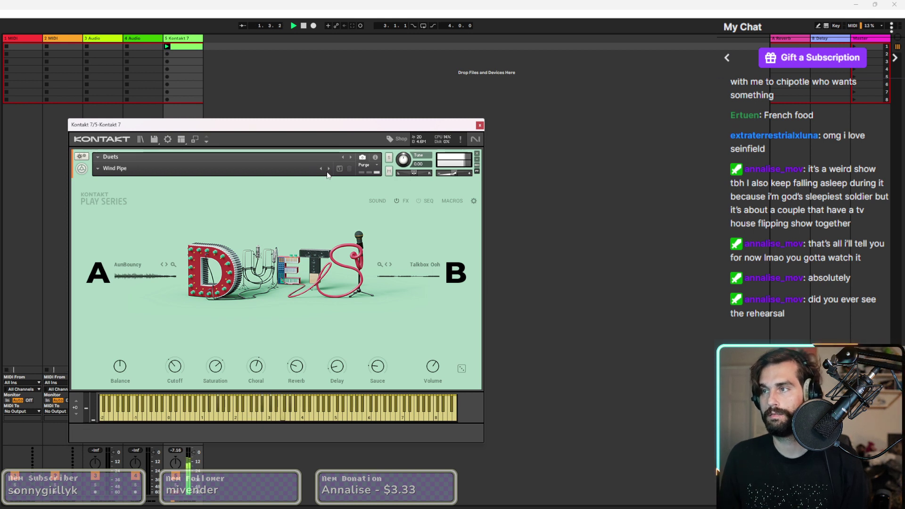
pyautogui.click(332, 168)
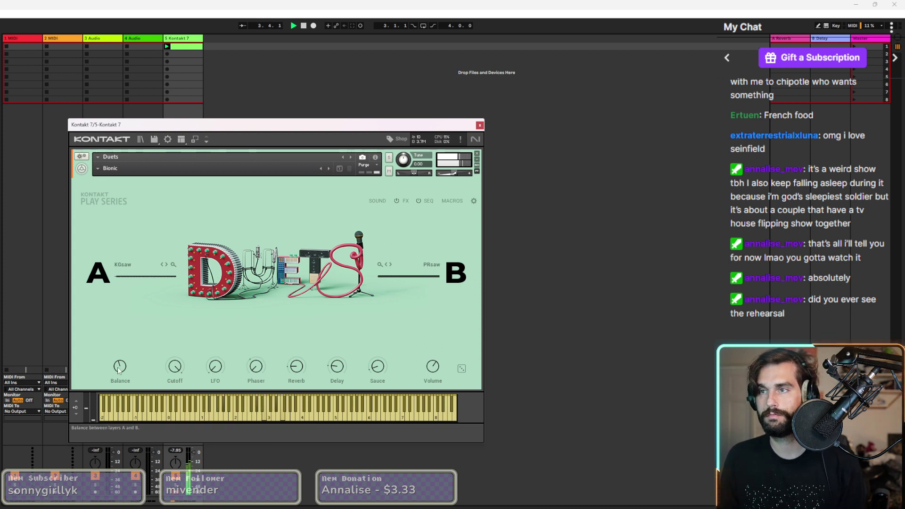
pyautogui.moveTo(119, 361); pyautogui.dragTo(124, 448)
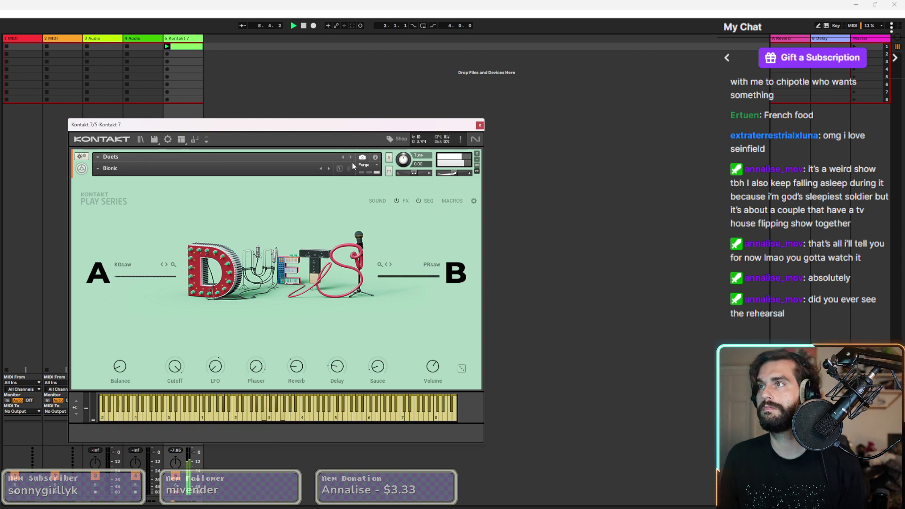
# Audition the following Duets snapshots up to Amin - Beggin Baby and set its Balance to A 31 | 69 B.
pyautogui.click(330, 169)
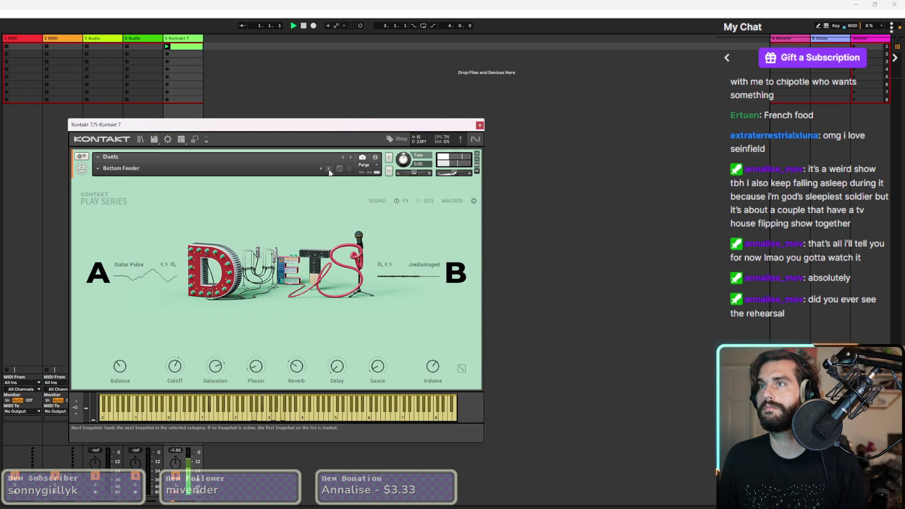
pyautogui.click(329, 169)
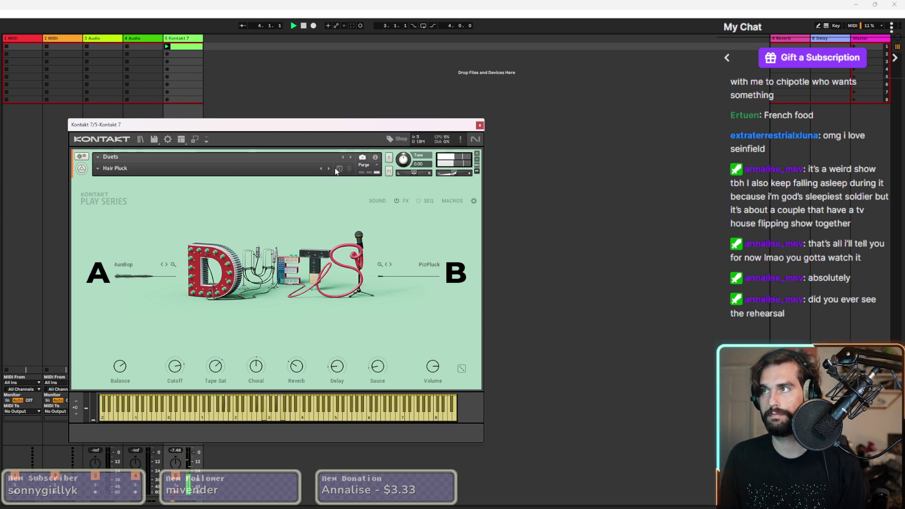
pyautogui.click(329, 168)
pyautogui.press('space')
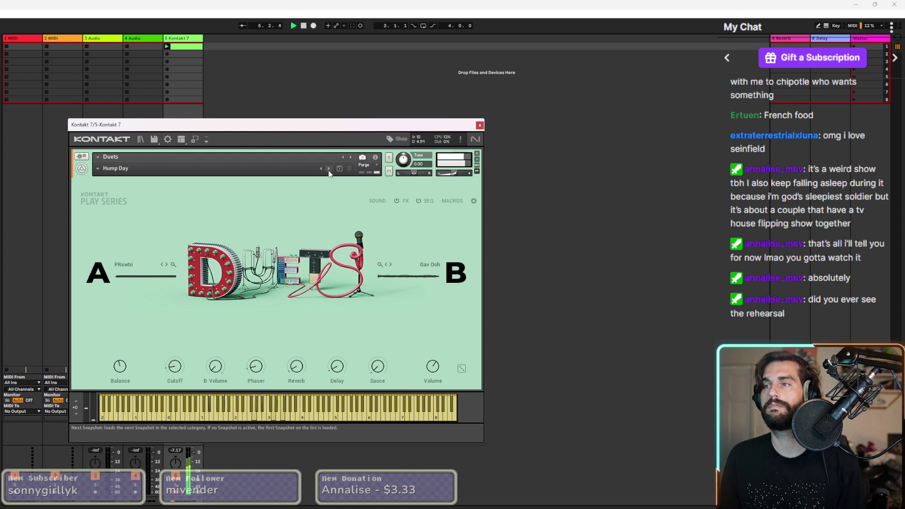
pyautogui.click(329, 172)
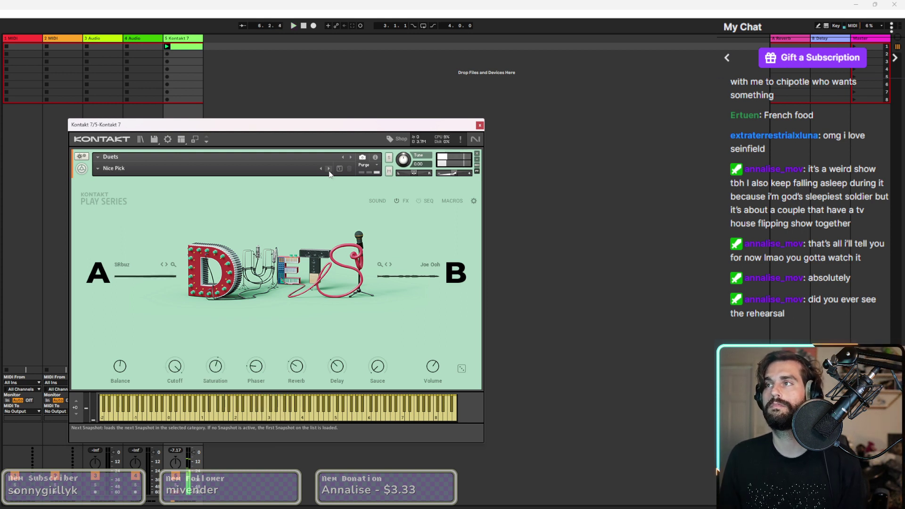
pyautogui.click(329, 169)
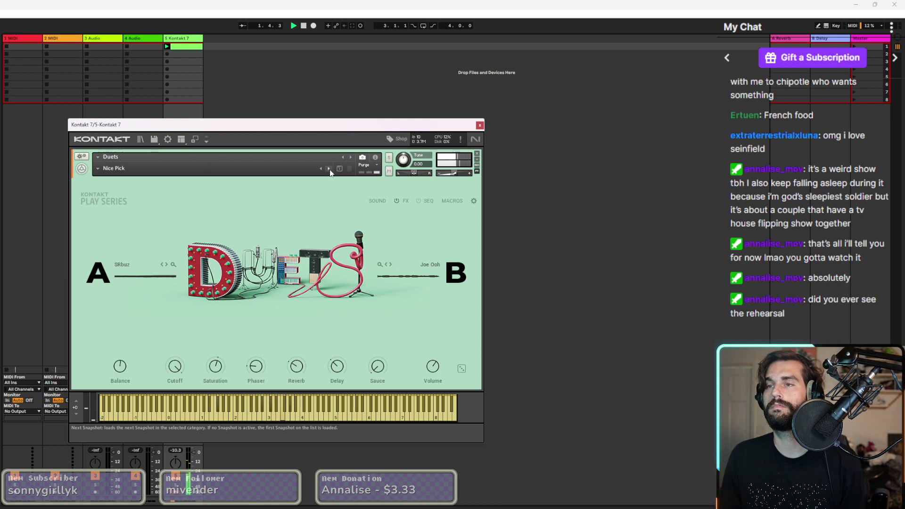
pyautogui.click(329, 170)
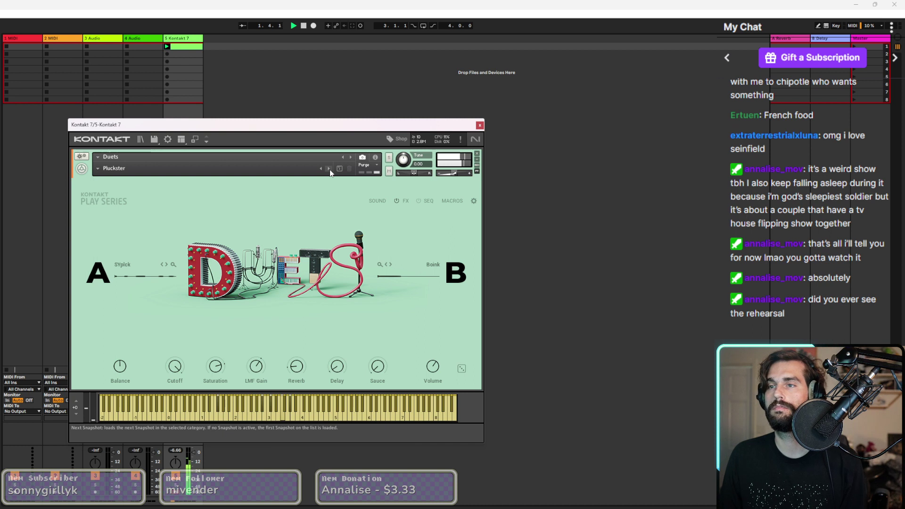
pyautogui.click(329, 170)
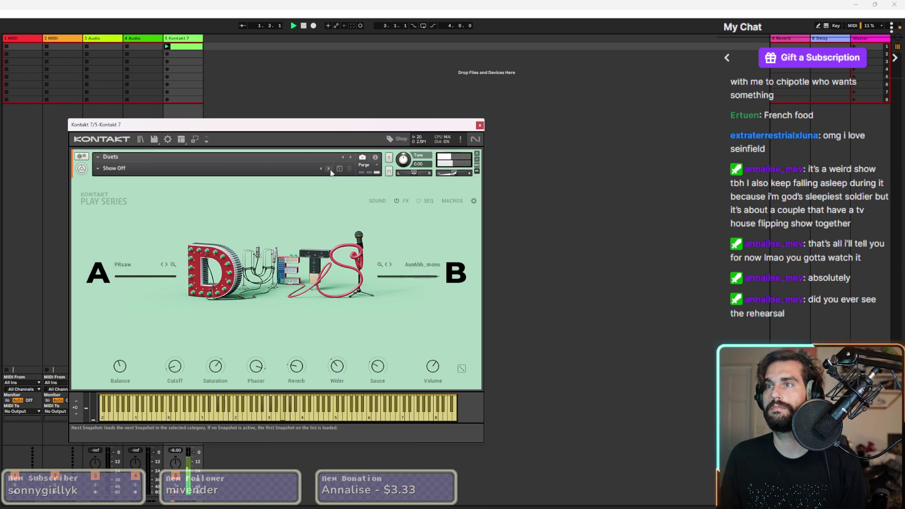
pyautogui.click(329, 169)
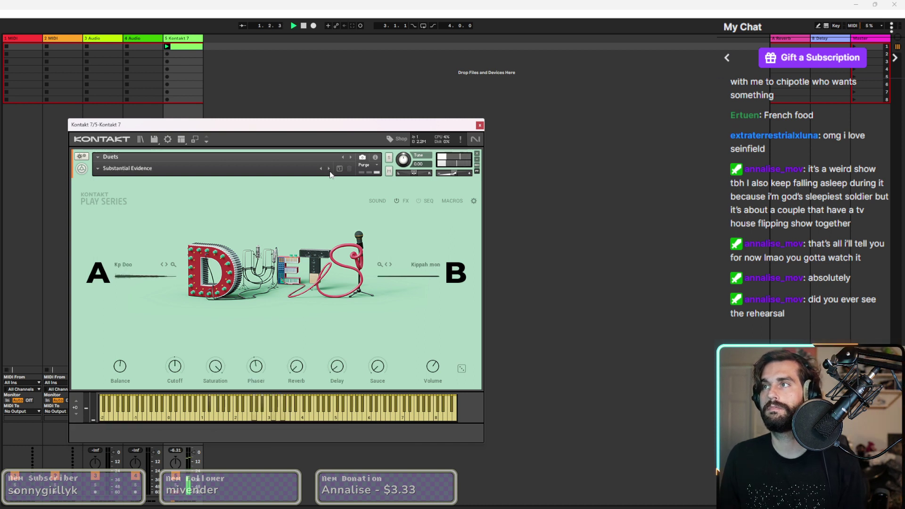
pyautogui.click(329, 169)
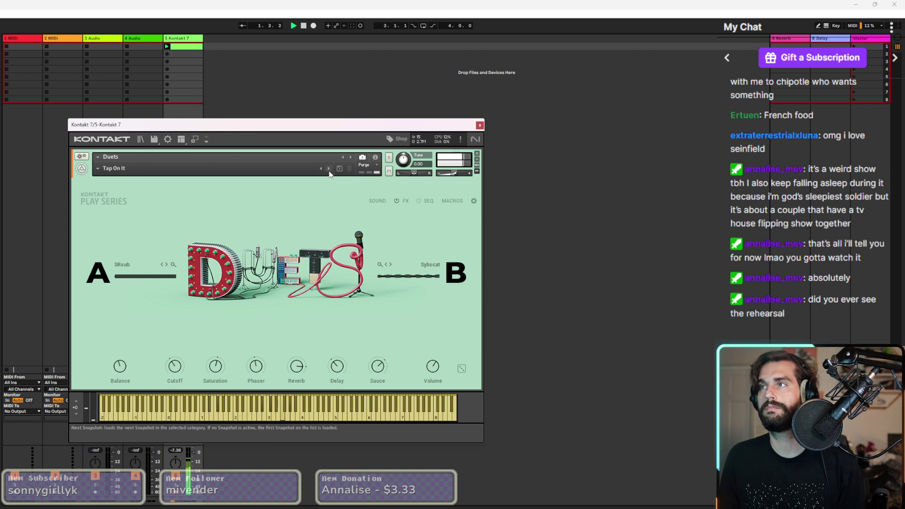
pyautogui.click(330, 169)
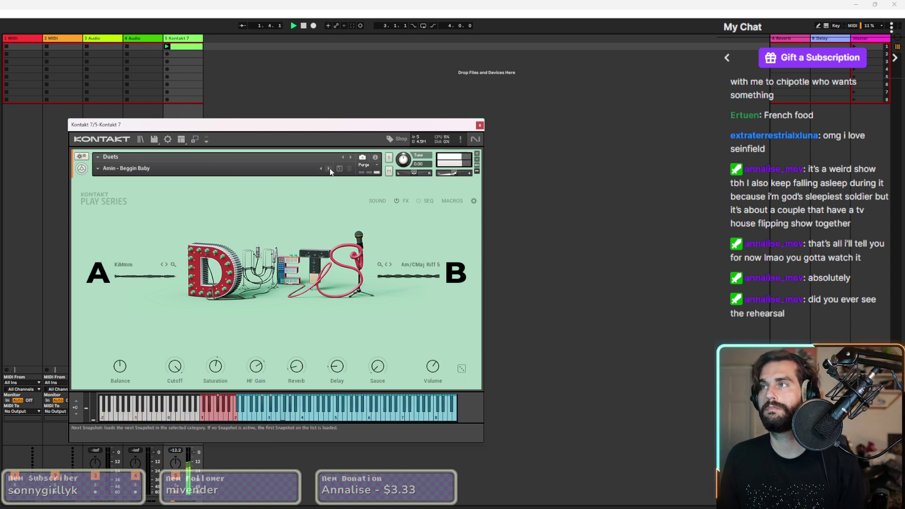
pyautogui.moveTo(120, 367); pyautogui.dragTo(118, 347)
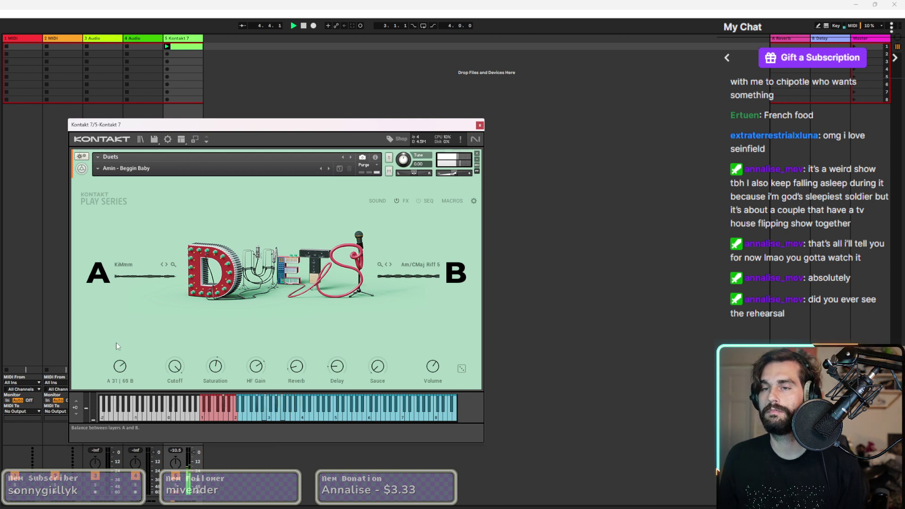
# Reopen the Kontakt 7 track's MIDI clip and transpose all its notes down one octave.
pyautogui.doubleClick(188, 47)
pyautogui.hotkey('ctrl', 'a')
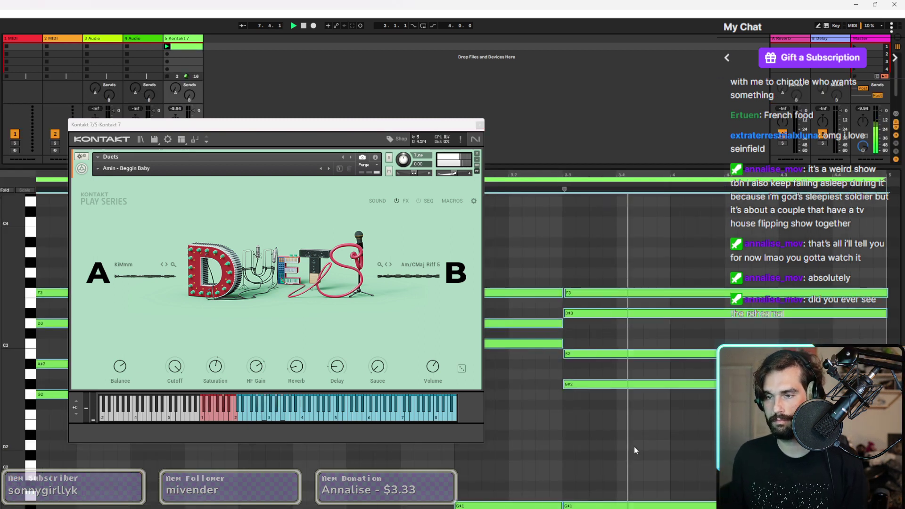
pyautogui.hotkey('shift', 'Down')
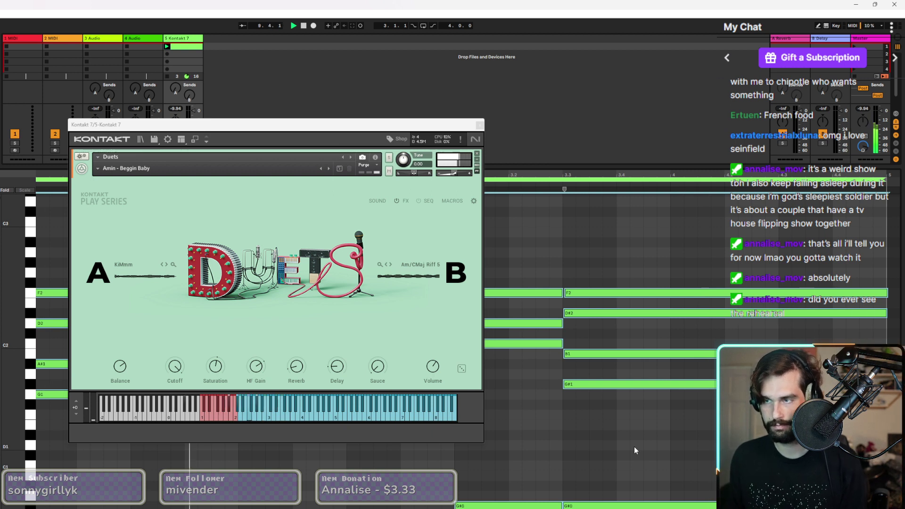
# Set the Balance of the Amin - Beggin Baby snapshot to A 74 | 26 B.
pyautogui.click(115, 384)
pyautogui.moveTo(115, 385); pyautogui.dragTo(121, 389)
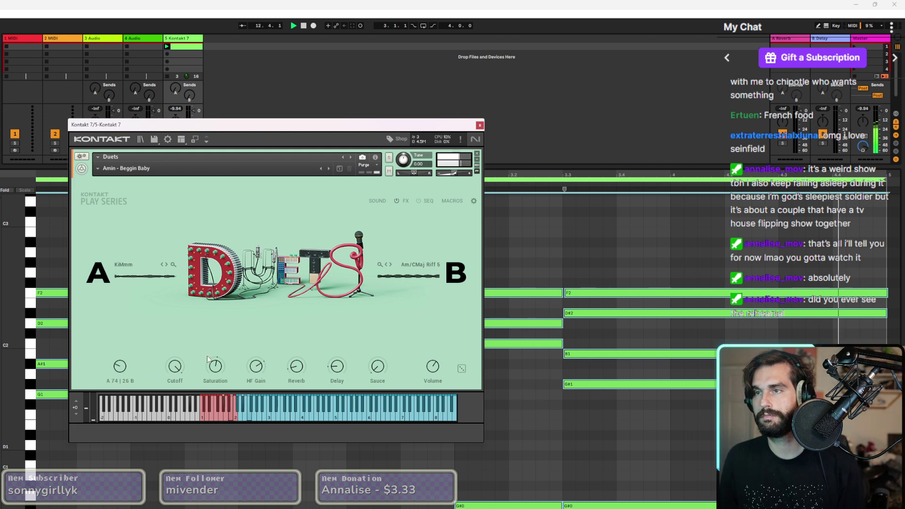
# Transpose all notes in the Kontakt 7 clip up one octave and set the Duets Balance to A 65 | 35 B.
pyautogui.hotkey('ctrl', 'a')
pyautogui.hotkey('shift', 'Up')
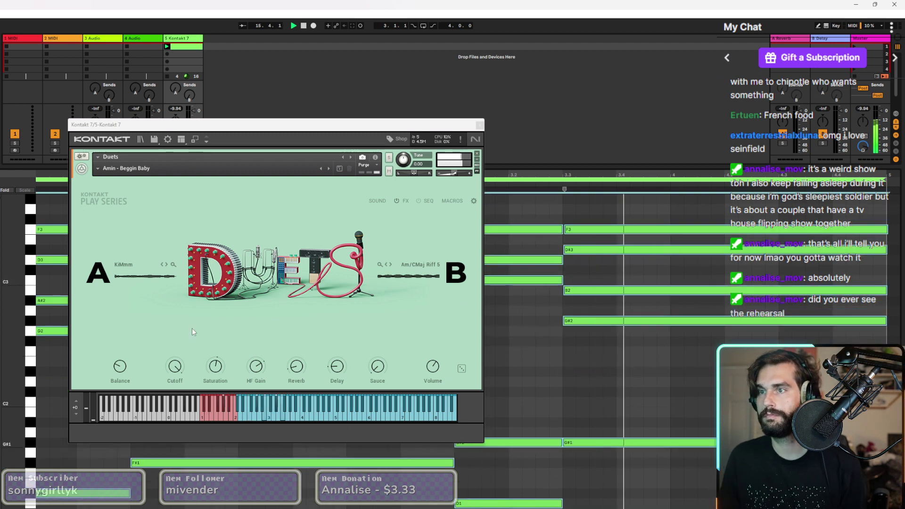
pyautogui.moveTo(121, 367)
pyautogui.mouseDown()
pyautogui.moveTo(123, 282)
pyautogui.moveTo(134, 369)
pyautogui.mouseUp()
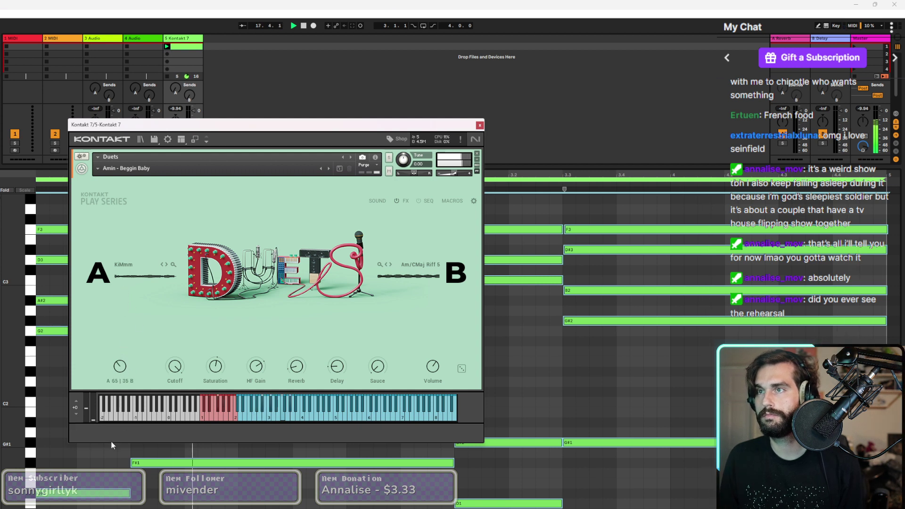
# Audition the Naah sound source for Duets layer A, load CaMmm instead, and close the clip view and instrument window.
pyautogui.click(124, 264)
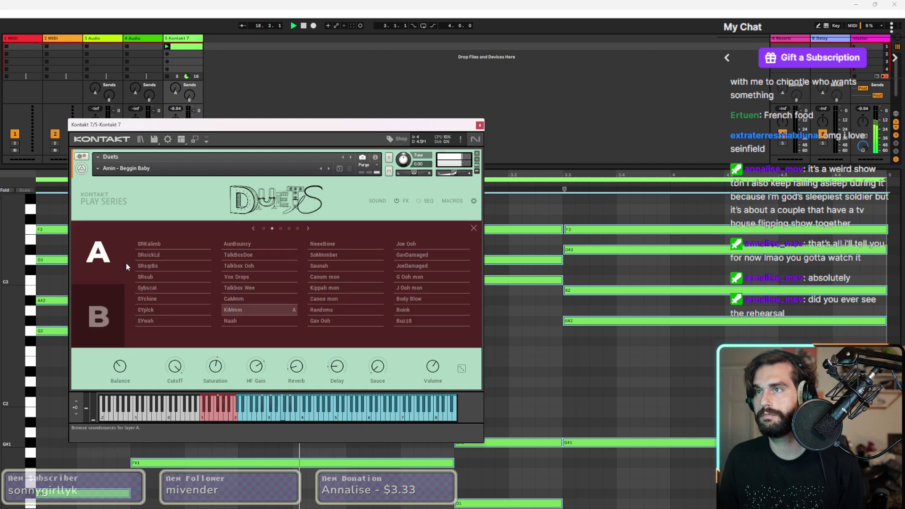
pyautogui.click(240, 321)
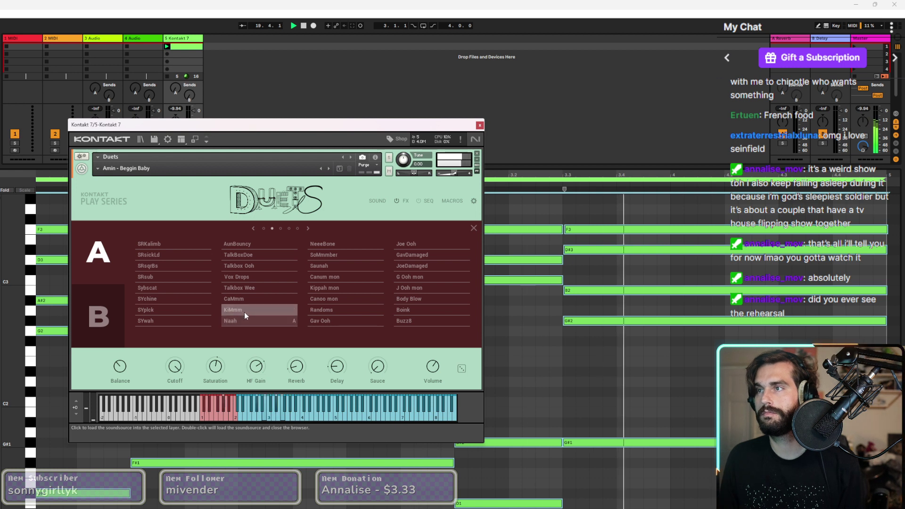
pyautogui.click(265, 296)
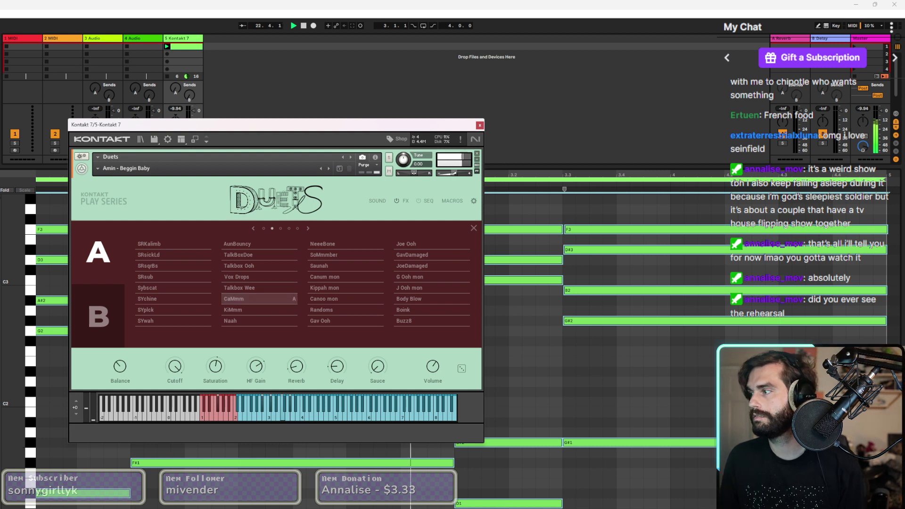
pyautogui.hotkey('ctrl', 'alt', 'l')
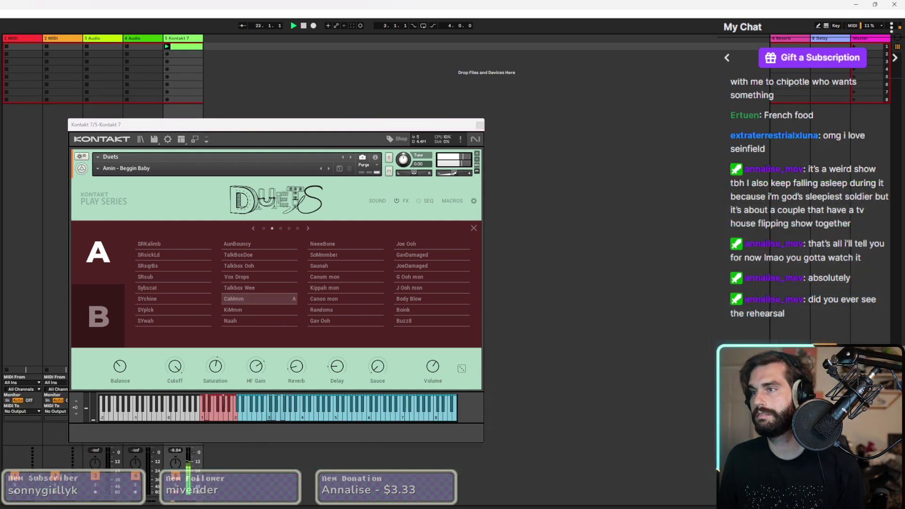
pyautogui.click(479, 126)
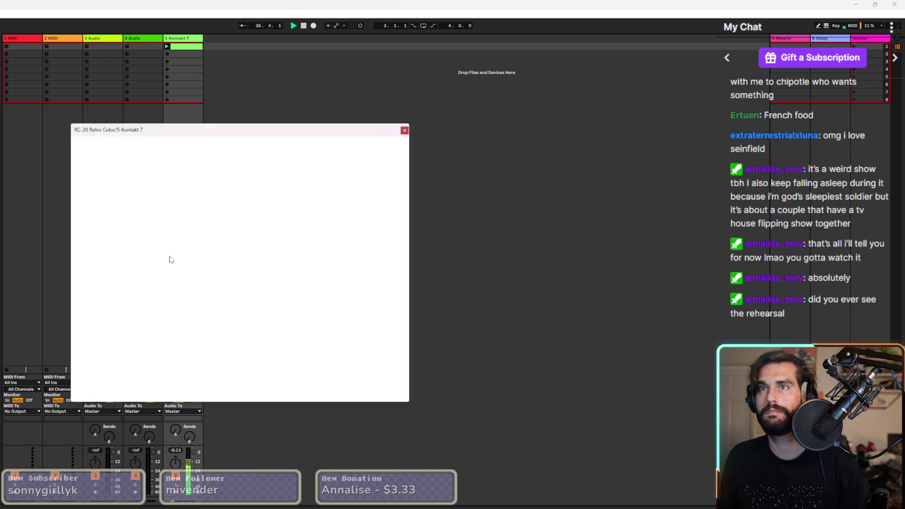
# Audition the VHS preset in RC-20 Retro Color on the Kontakt 7 track and load the Sad Piano preset instead.
pyautogui.click(220, 154)
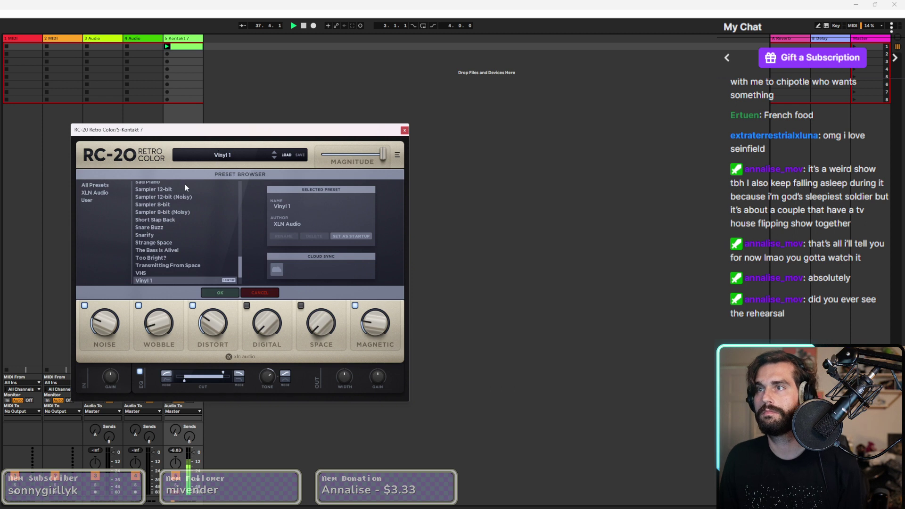
pyautogui.click(150, 272)
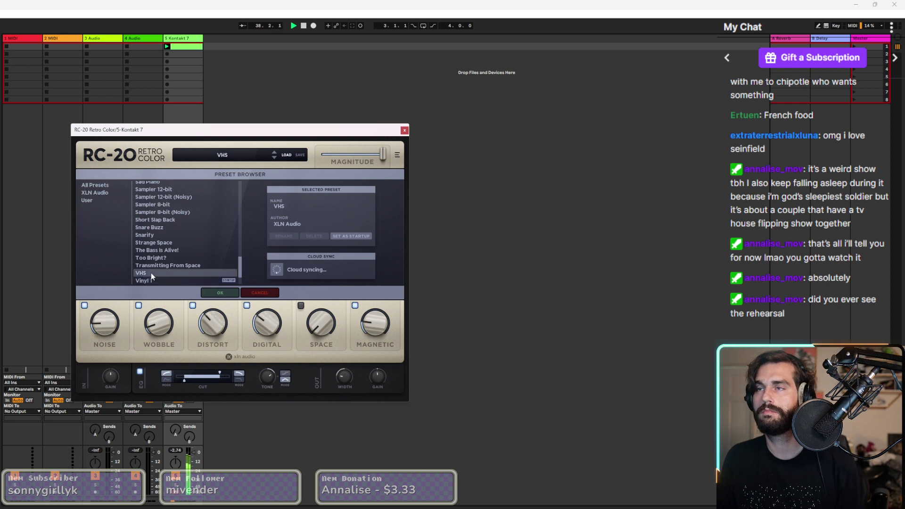
pyautogui.scroll(2, 154, 225)
pyautogui.scroll(1, 154, 225)
pyautogui.click(153, 227)
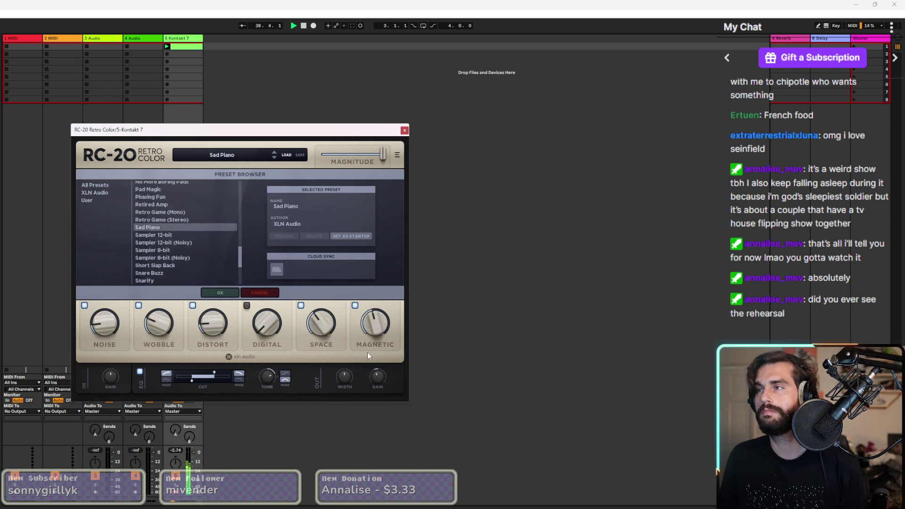
# Switch off the Wobble, Distort, Magnetic, Space and Noise modules of the RC-20 Sad Piano preset.
pyautogui.moveTo(214, 373); pyautogui.dragTo(215, 373)
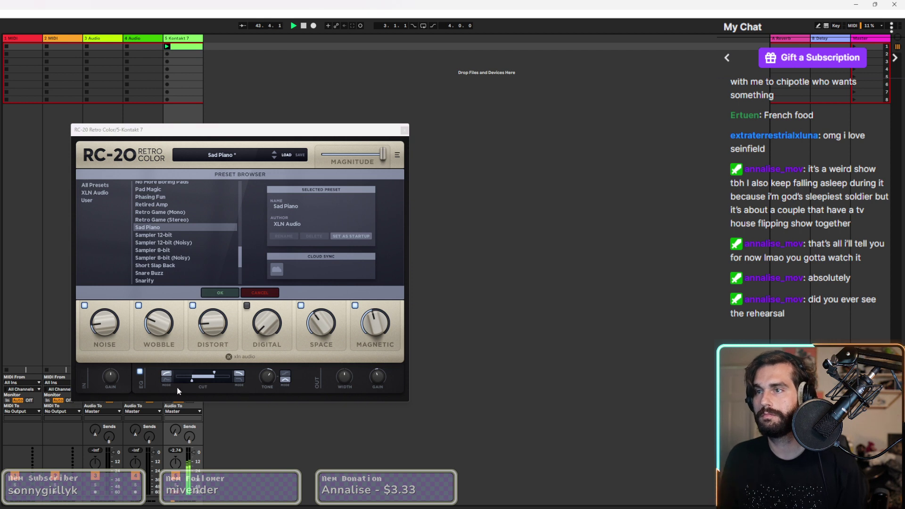
pyautogui.click(139, 306)
pyautogui.click(192, 305)
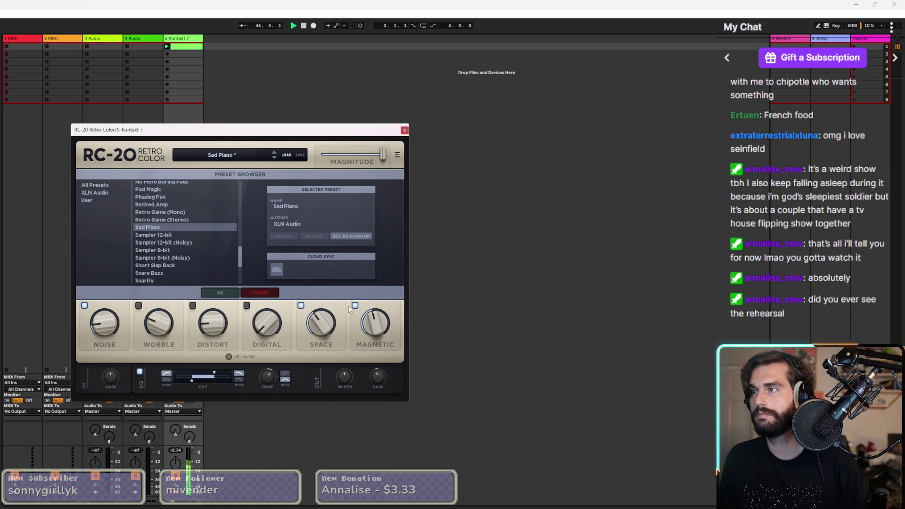
pyautogui.click(355, 305)
pyautogui.click(301, 305)
pyautogui.click(84, 305)
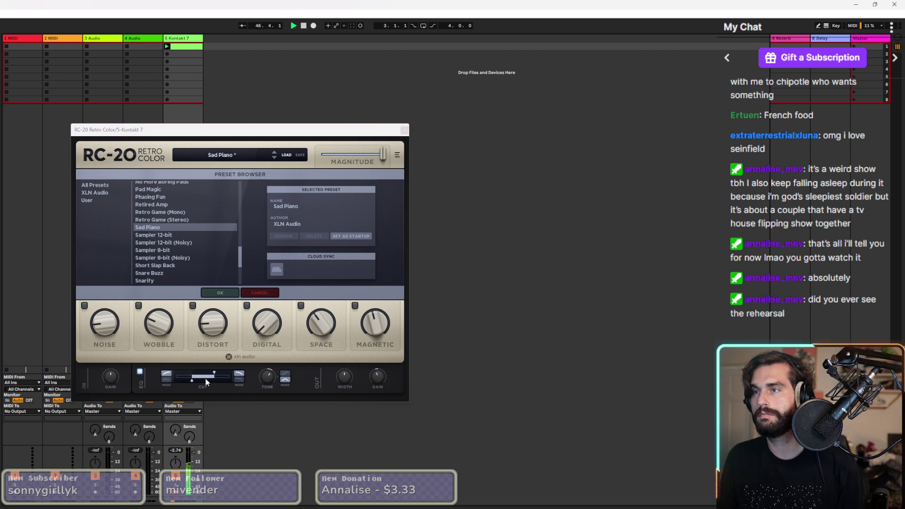
# Raise RC-20's high cut frequency, lower its output gain slightly, and re-enable Wobble before closing the plug-in.
pyautogui.moveTo(215, 374); pyautogui.dragTo(227, 375)
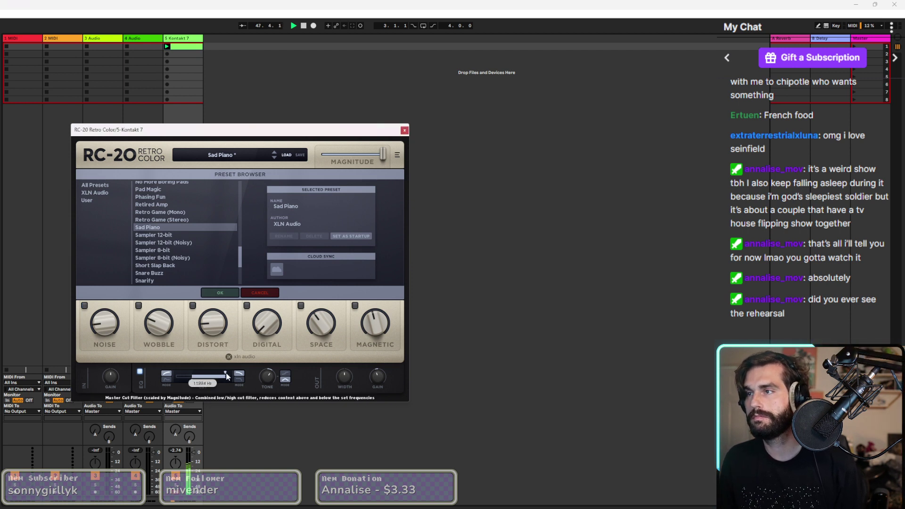
pyautogui.moveTo(387, 383); pyautogui.dragTo(387, 385)
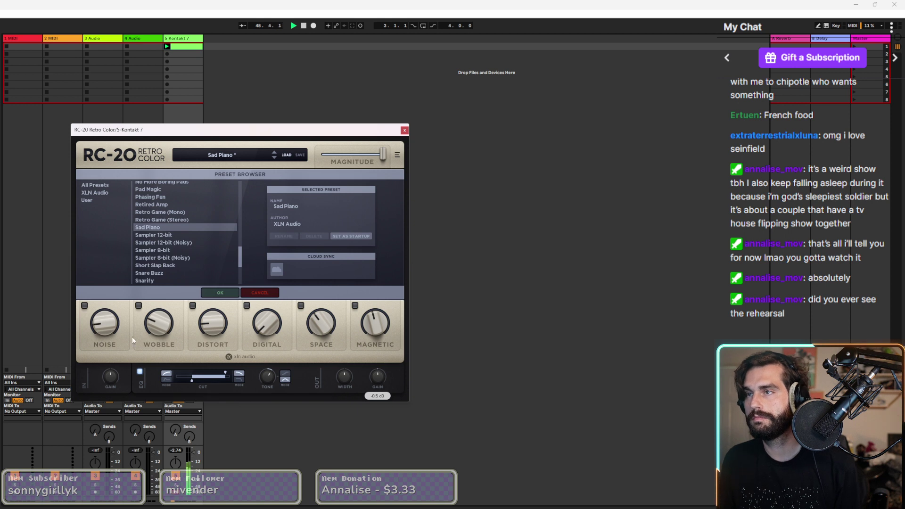
pyautogui.moveTo(153, 328); pyautogui.dragTo(151, 332)
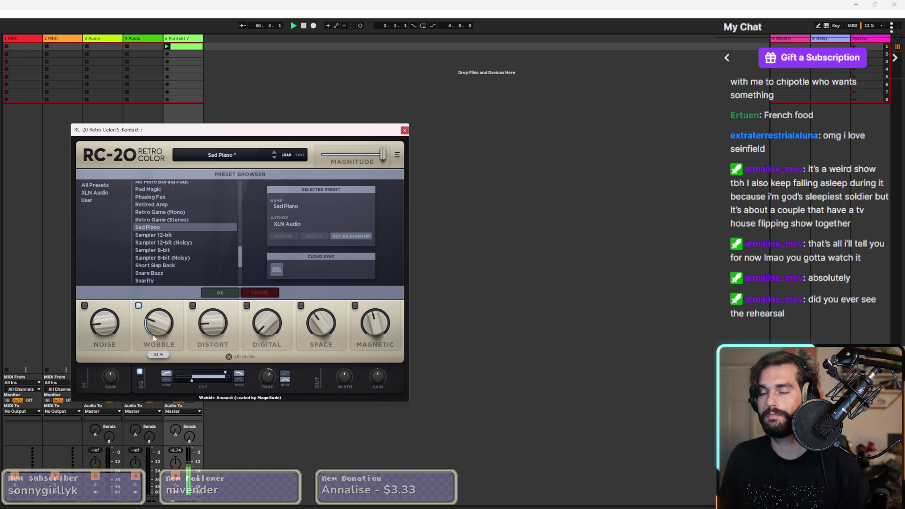
pyautogui.click(404, 129)
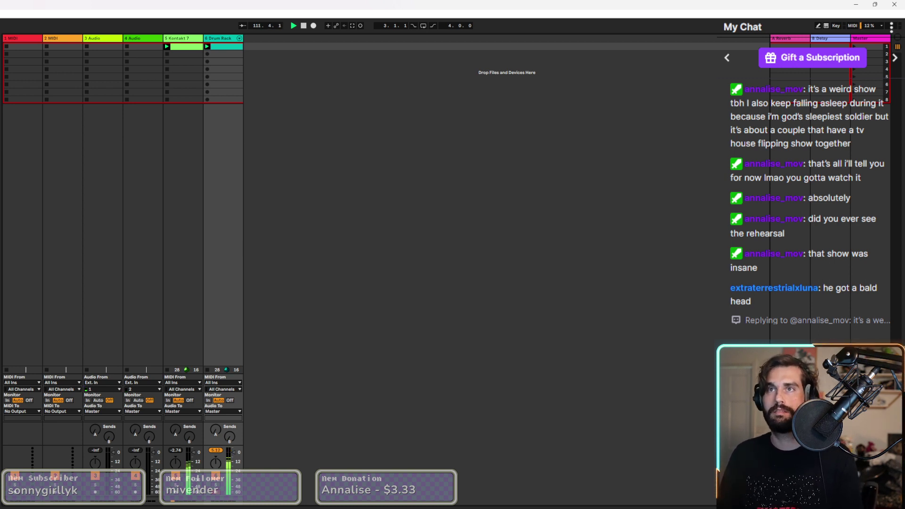
# Add a second Drum Rack track, place the Jazz African clip in its first slot and launch it.
pyautogui.click(195, 42)
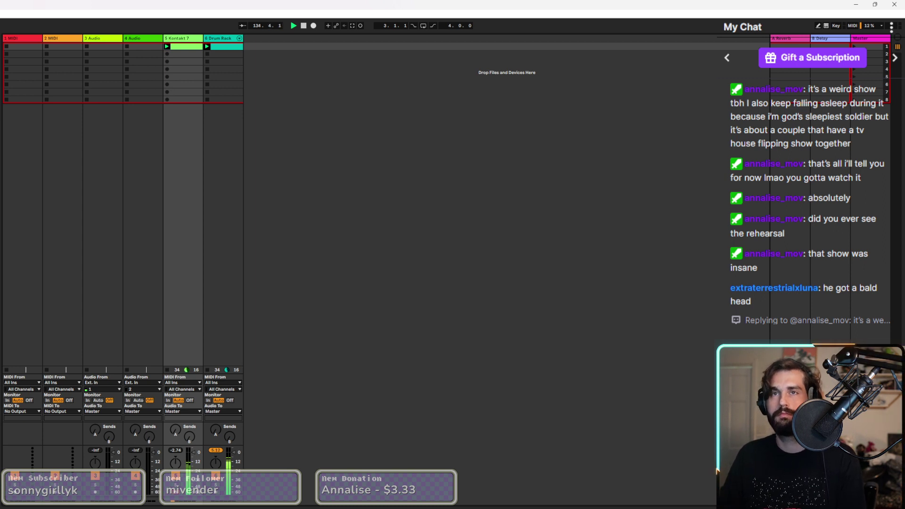
pyautogui.click(220, 39)
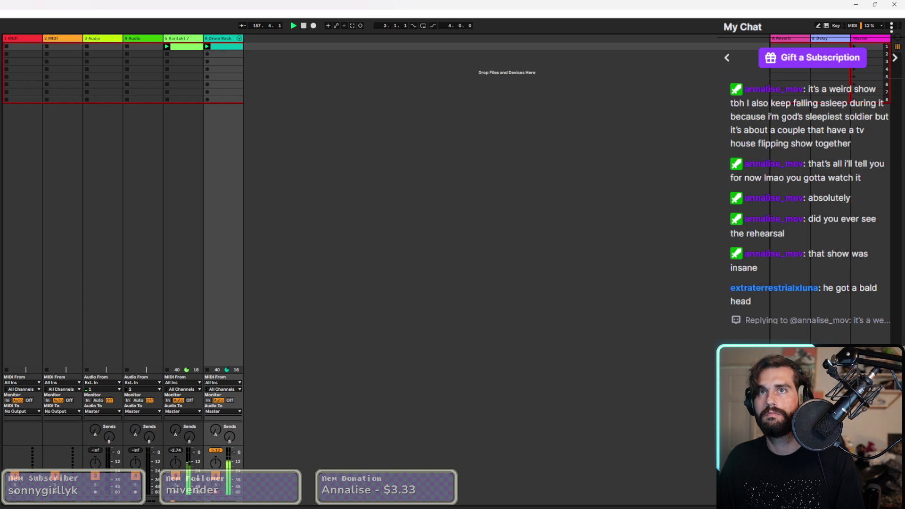
pyautogui.hotkey('ctrl', 'd')
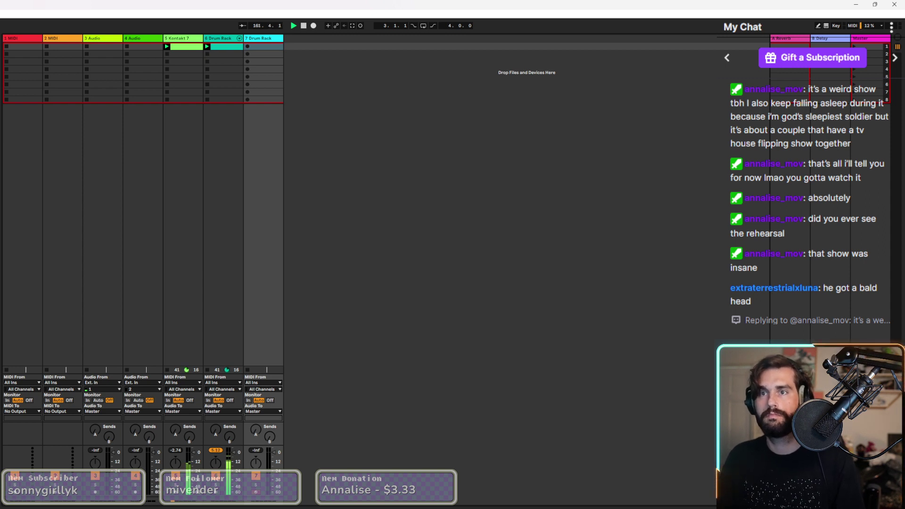
pyautogui.moveTo(338, 131); pyautogui.dragTo(264, 46)
pyautogui.click(247, 46)
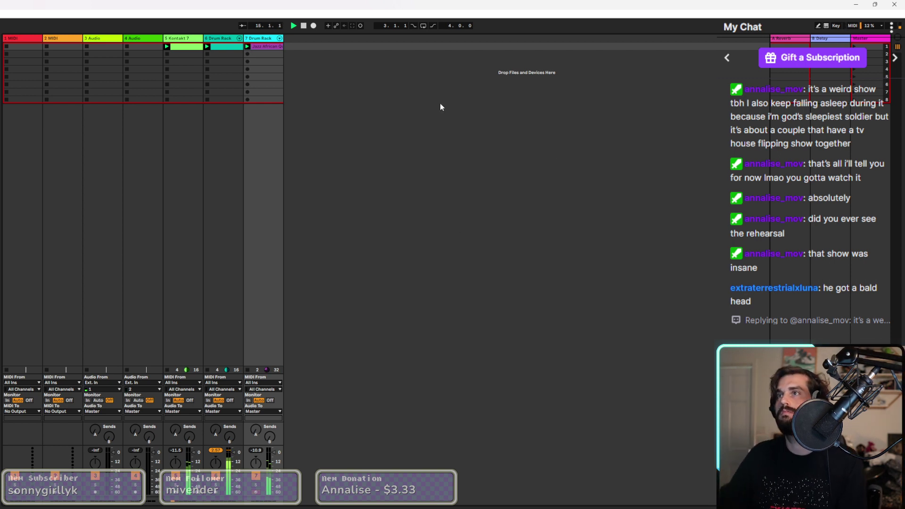
# Duplicate the first Drum Rack track (track 6) together with its clip.
pyautogui.rightClick(224, 39)
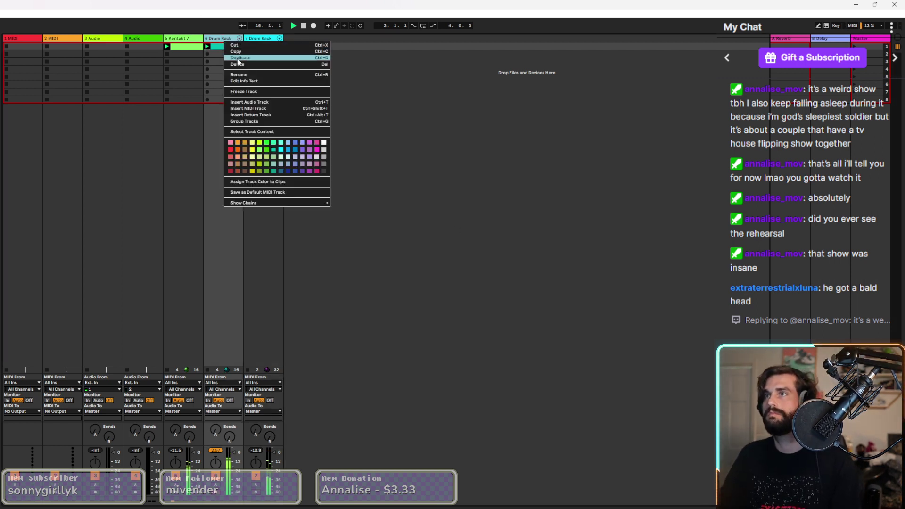
pyautogui.click(240, 55)
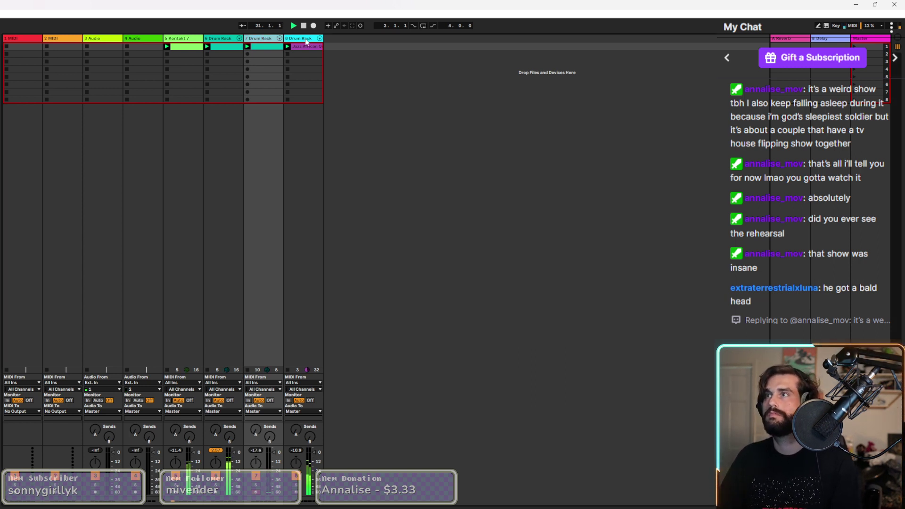
pyautogui.moveTo(306, 42); pyautogui.dragTo(135, 313)
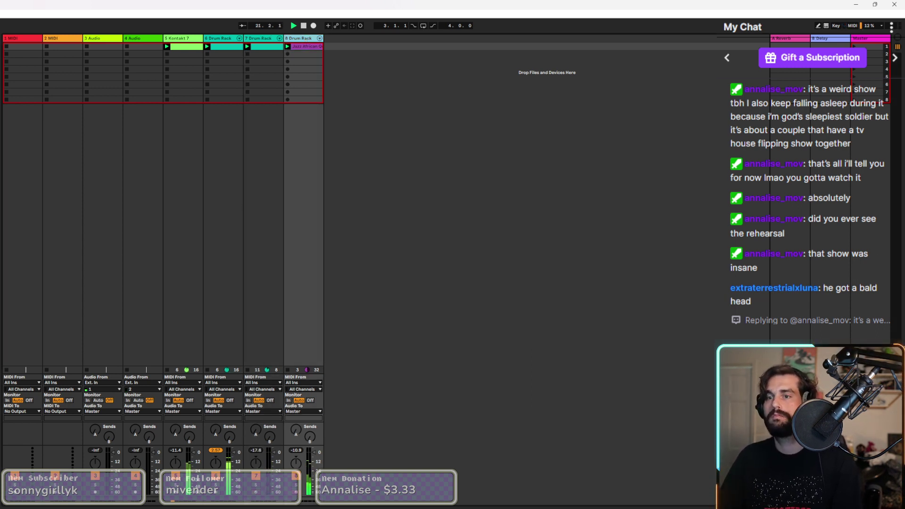
# Set the ValhallaVintageVerb Mix on the duplicated Drum Rack track (track 7) to 19.2 % and close the plug-in.
pyautogui.click(264, 63)
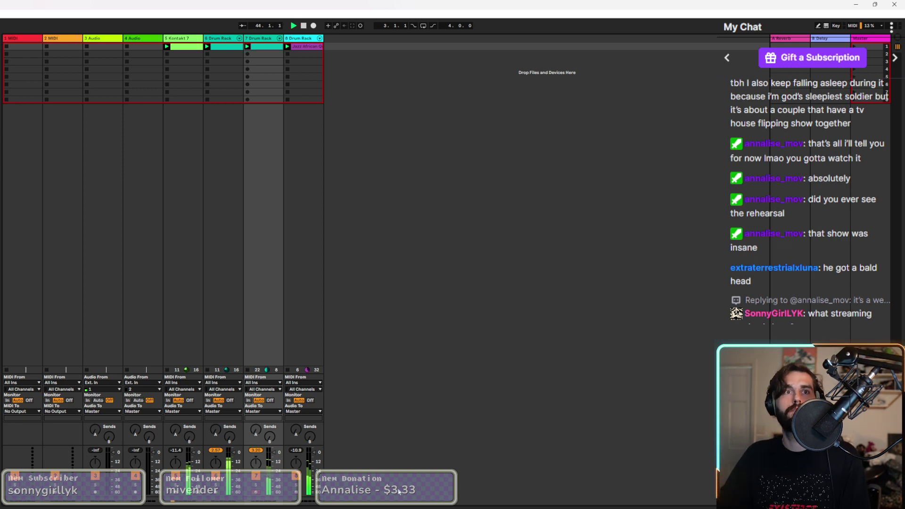
pyautogui.hotkey('ctrl', 'alt', 'p')
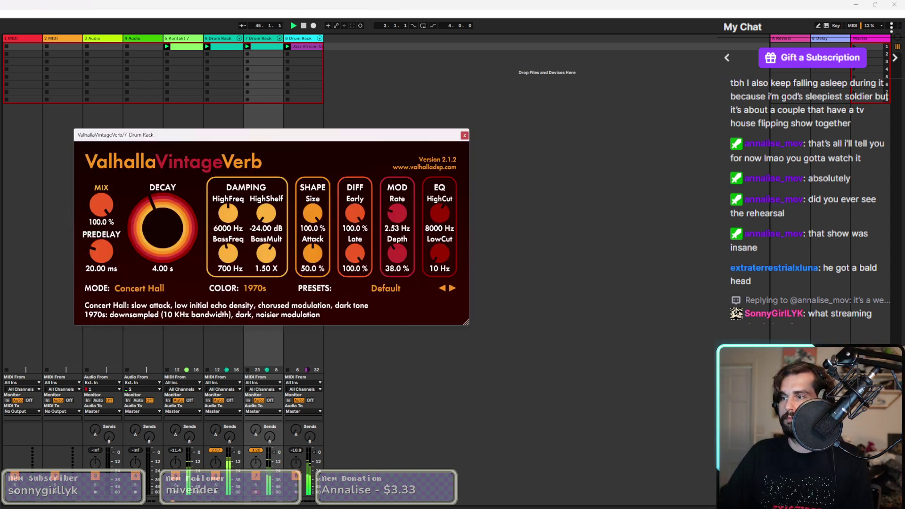
pyautogui.moveTo(102, 205); pyautogui.dragTo(104, 298)
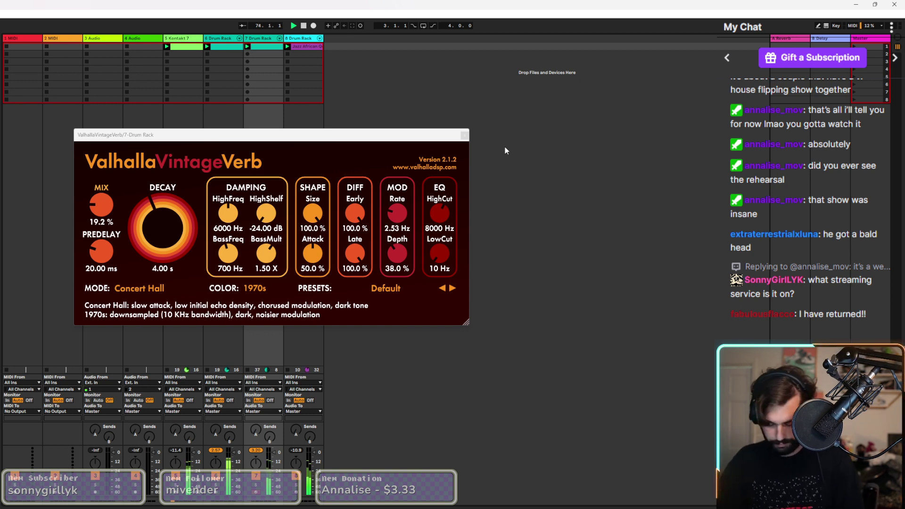
pyautogui.moveTo(464, 137); pyautogui.dragTo(467, 136)
pyautogui.click(466, 136)
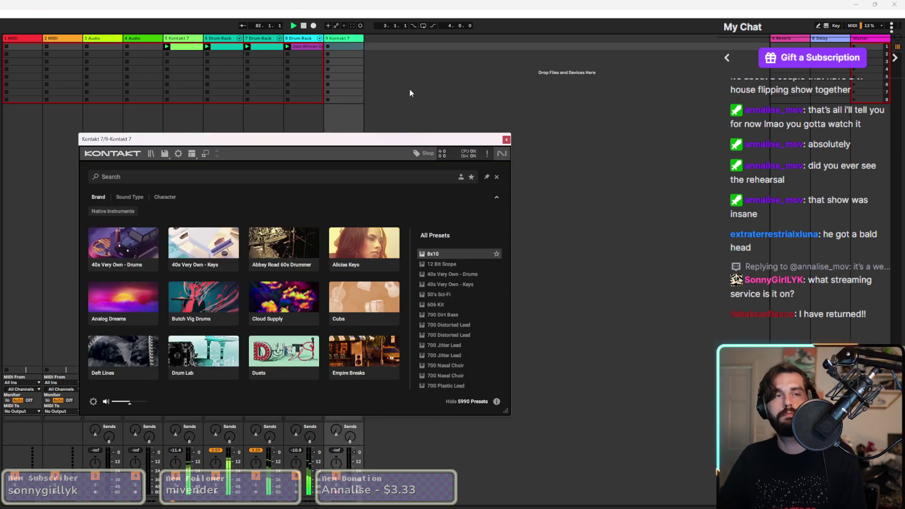
# Filter the new Kontakt 7 track's preset browser to fingered bass sounds from the Lo-Fi Glow library.
pyautogui.click(129, 197)
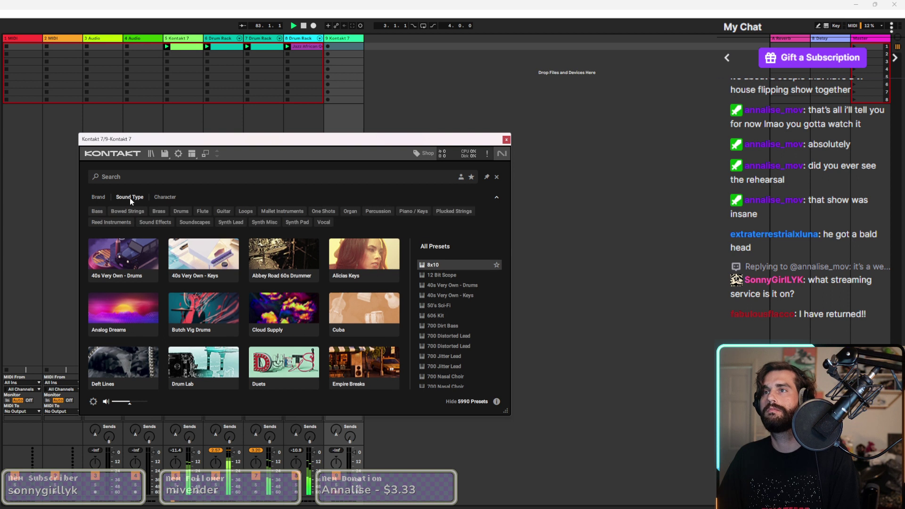
pyautogui.click(99, 212)
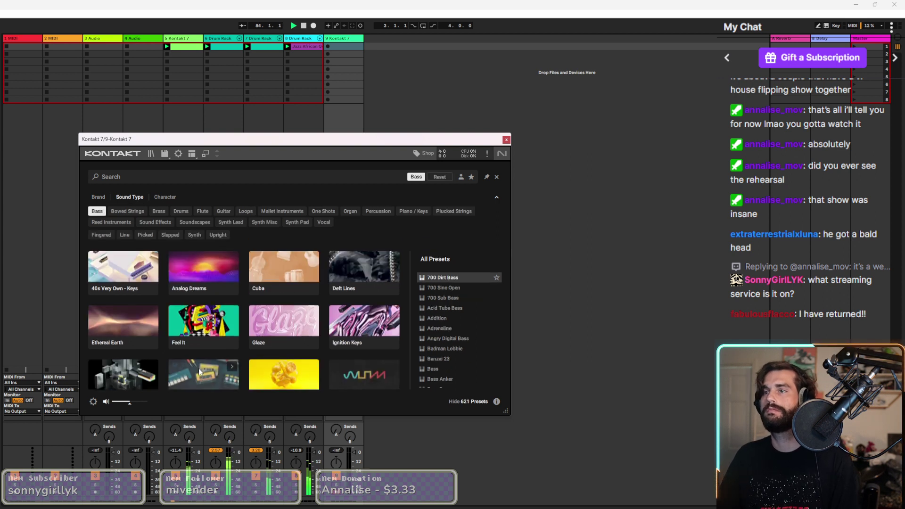
pyautogui.scroll(-4, 206, 366)
pyautogui.scroll(1, 205, 361)
pyautogui.click(204, 315)
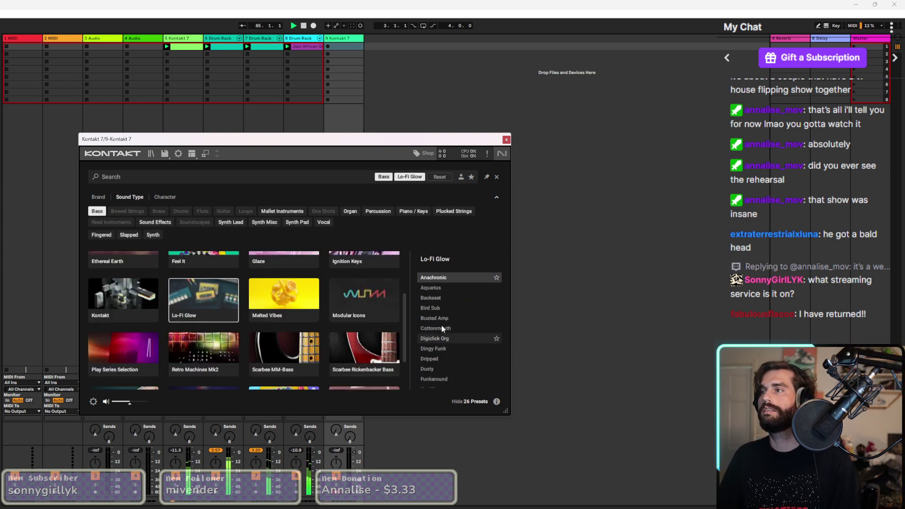
pyautogui.click(102, 235)
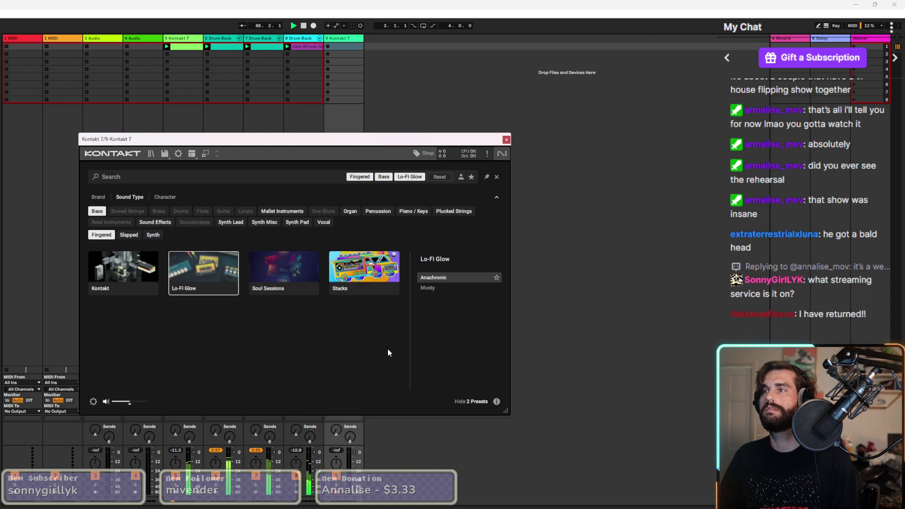
# Audition the Musty preset from the Lo-Fi Glow fingered bass results.
pyautogui.click(434, 289)
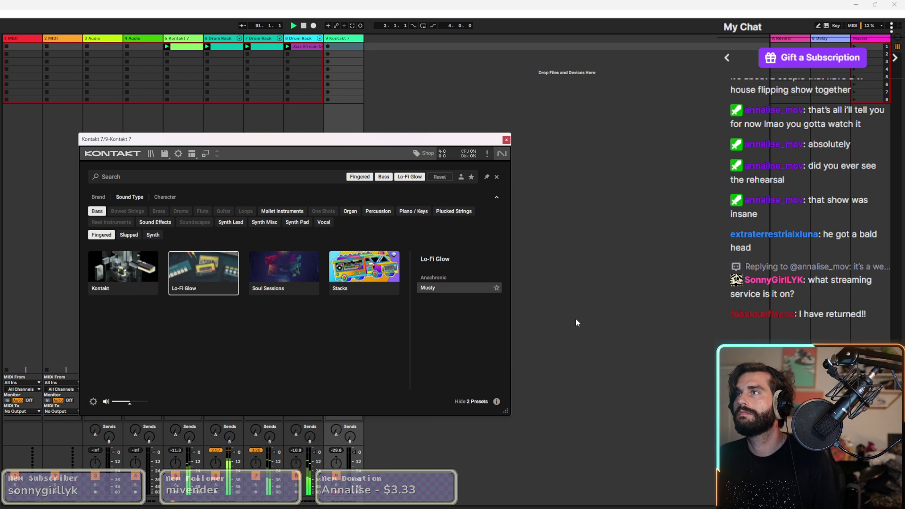
pyautogui.click(340, 496)
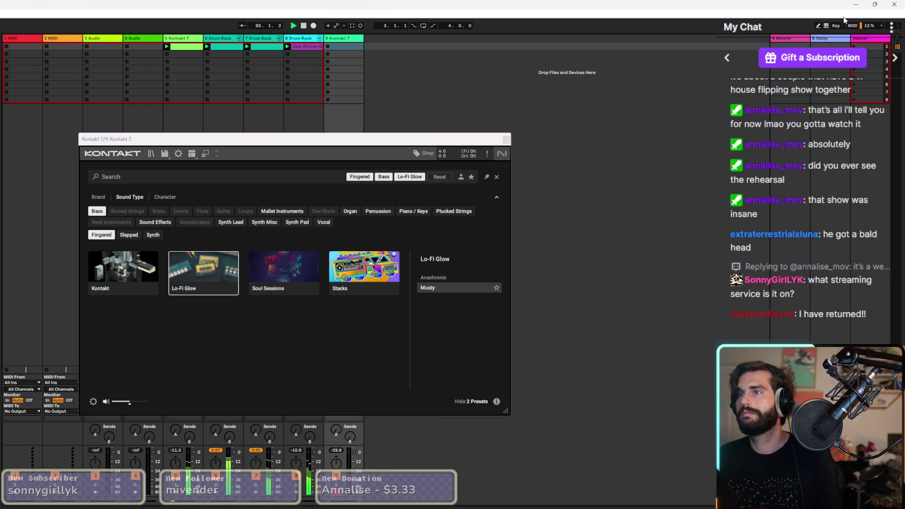
pyautogui.click(443, 286)
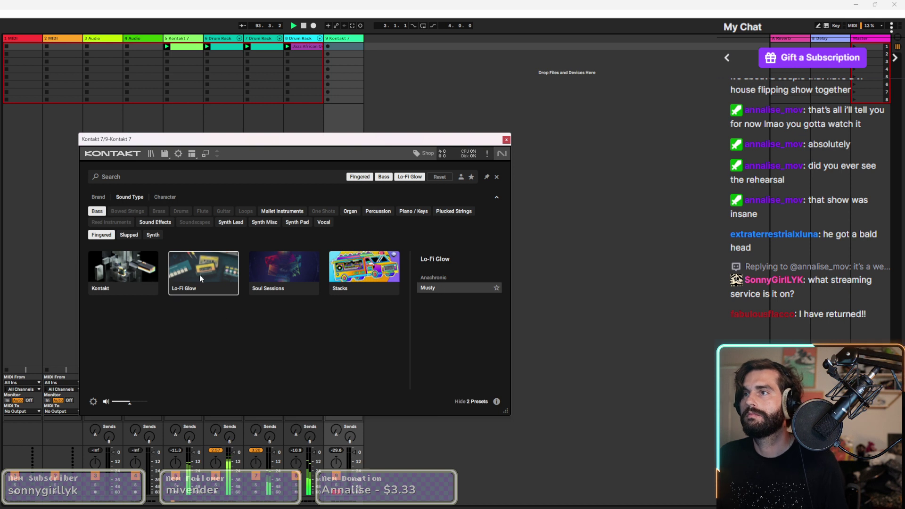
# Load the Musty preset on the new Kontakt 7 track, record a bass clip with it and close the instrument window.
pyautogui.doubleClick(425, 287)
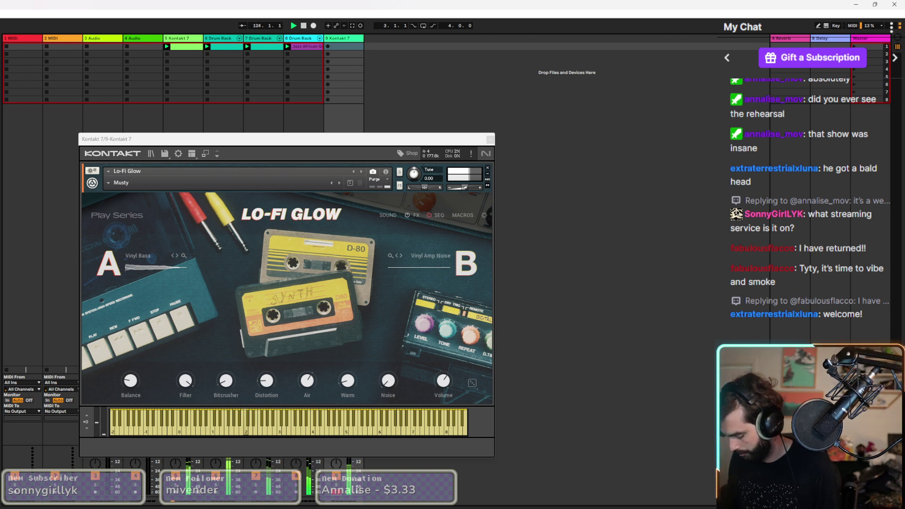
pyautogui.hotkey('shift', 'F9')
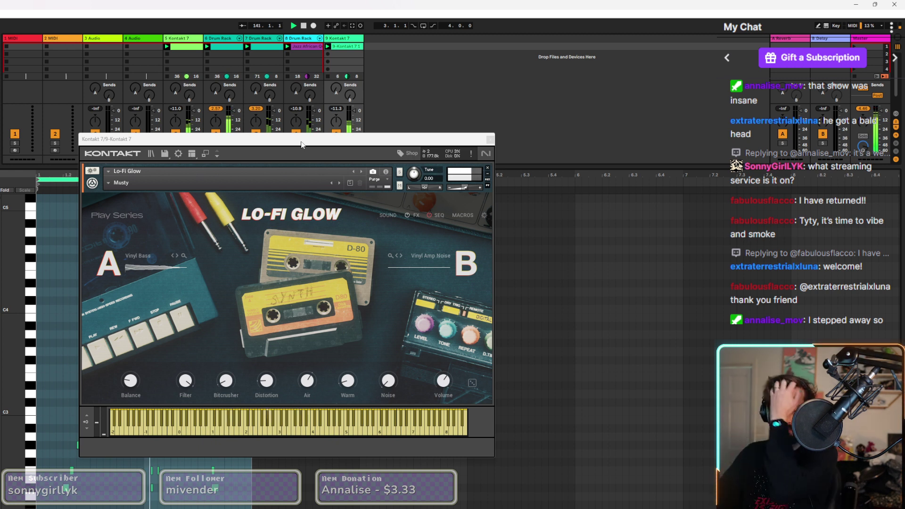
pyautogui.click(490, 140)
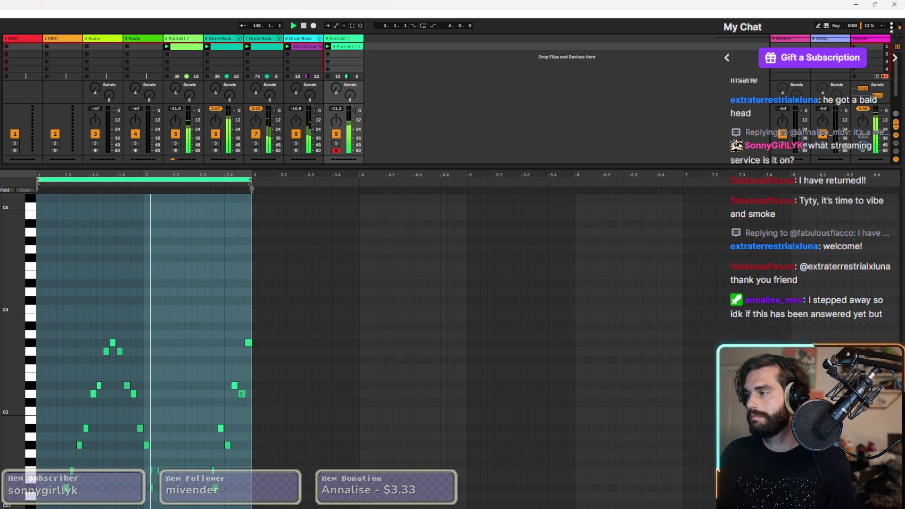
pyautogui.hotkey('ctrl', 'alt', 'l')
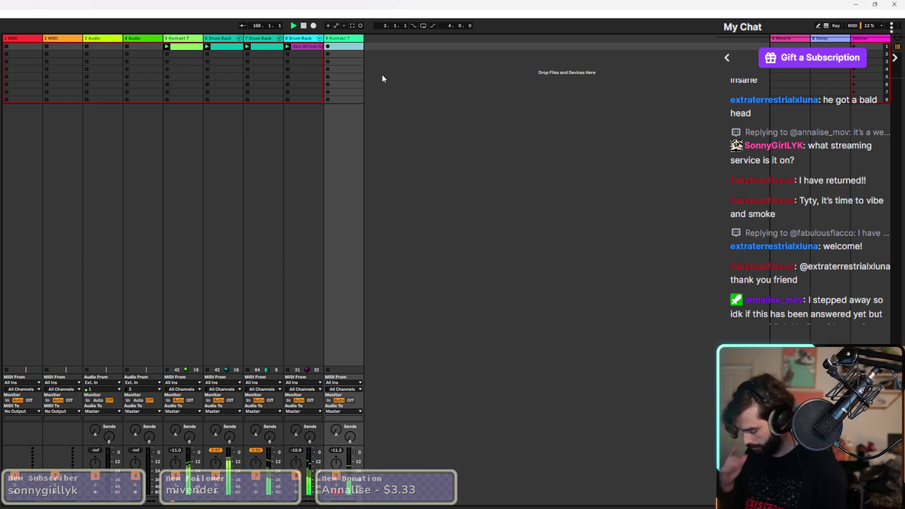
# Show the newly recorded bass clip's notes and compress the whole clip to half its length, ending at bar 5.
pyautogui.hotkey('ctrl', 'alt', 'l')
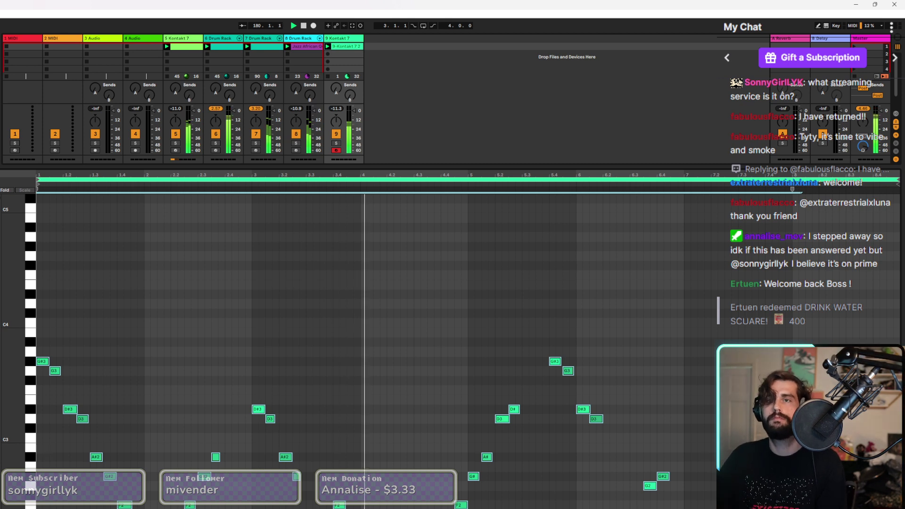
pyautogui.moveTo(893, 182); pyautogui.dragTo(469, 231)
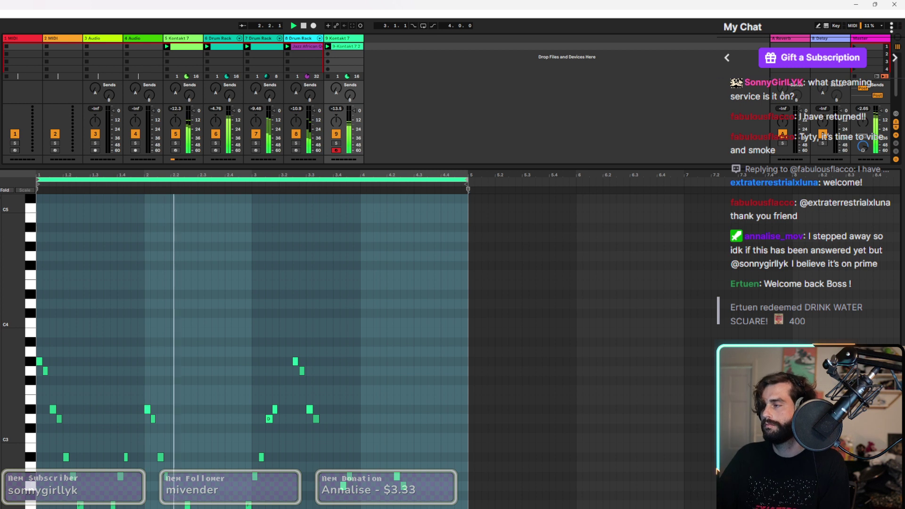
pyautogui.hotkey('ctrl', 'alt', 'l')
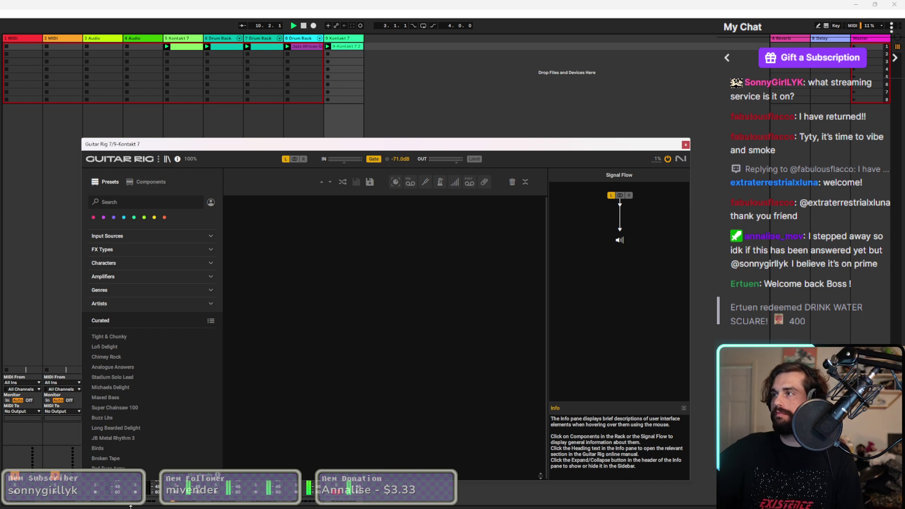
# Set Guitar Rig 7's input to stereo, audition the Analogue Answers preset and filter the presets to the Funk & Soul genre.
pyautogui.click(620, 195)
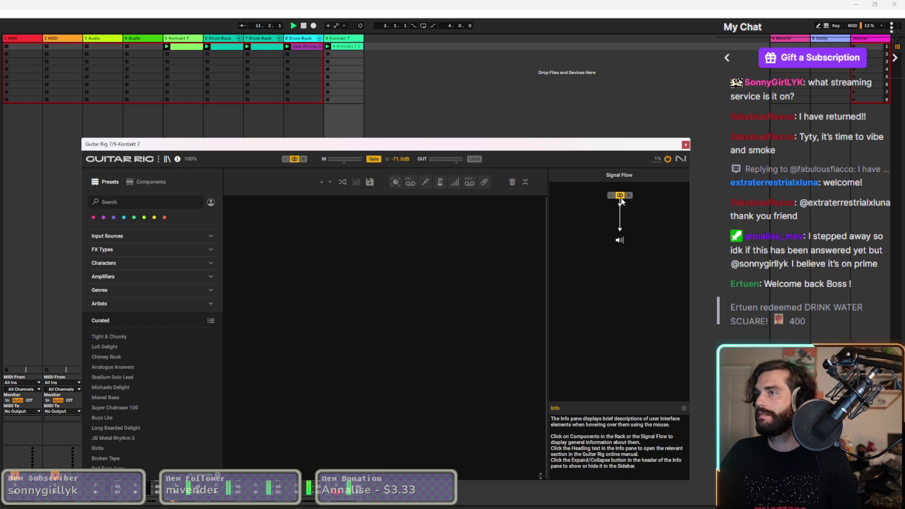
pyautogui.click(112, 367)
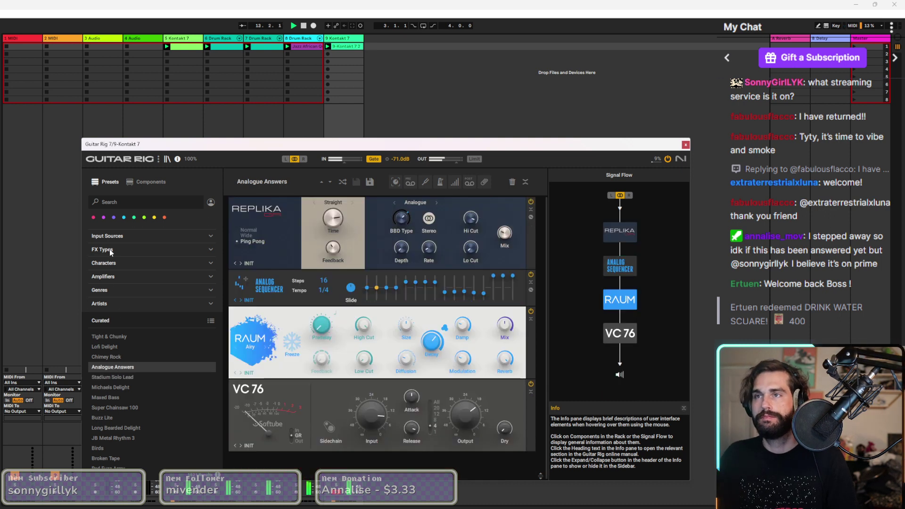
pyautogui.click(118, 290)
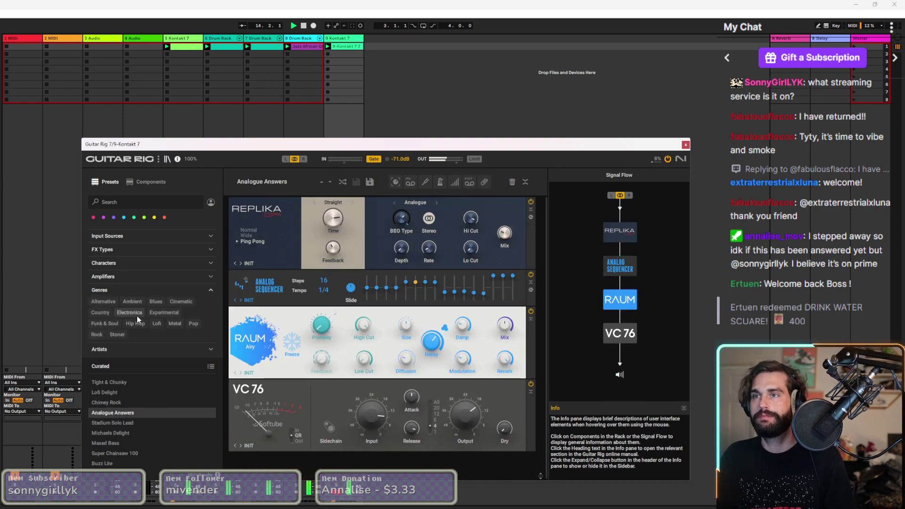
pyautogui.click(96, 323)
# Audition the Broken Tape, Blues Rig Deluxe and Arctic presets on the bass.
pyautogui.click(120, 386)
pyautogui.click(118, 394)
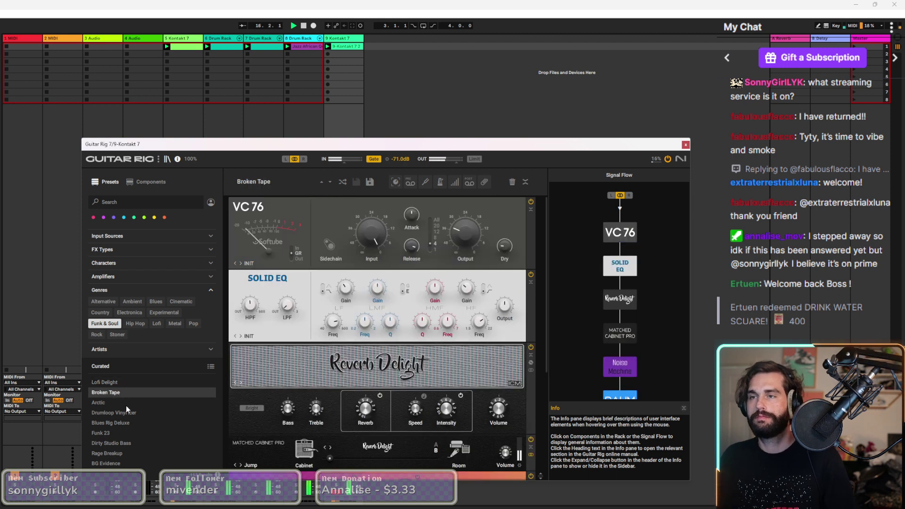
pyautogui.click(126, 424)
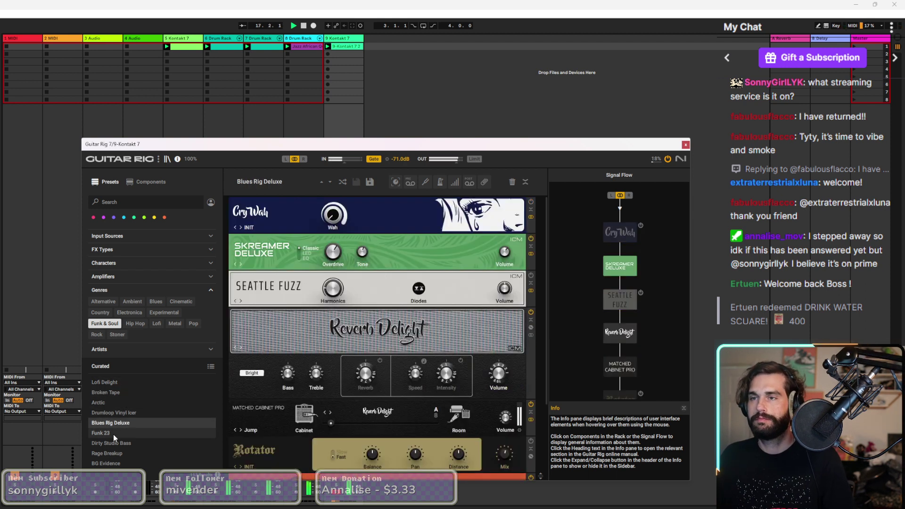
pyautogui.click(111, 403)
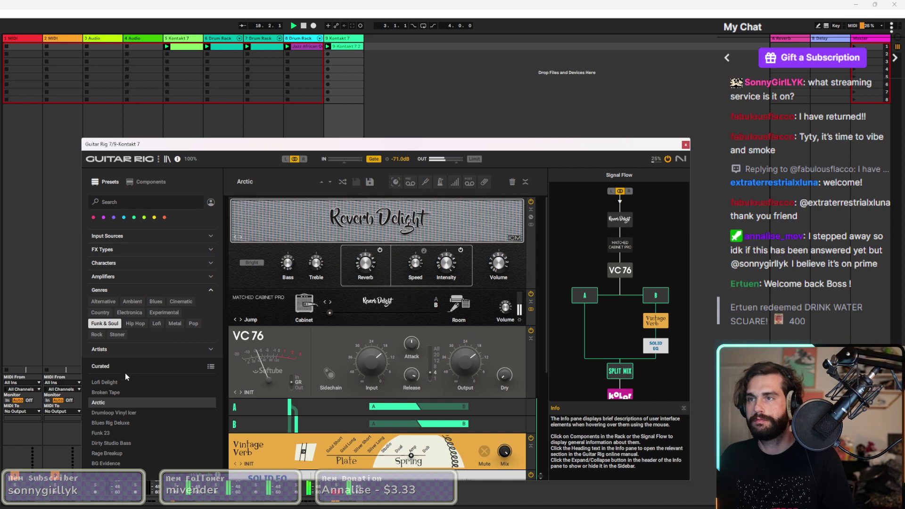
# Filter the Guitar Rig 7 presets to the Lofi genre and audition Lofi Delight.
pyautogui.click(155, 324)
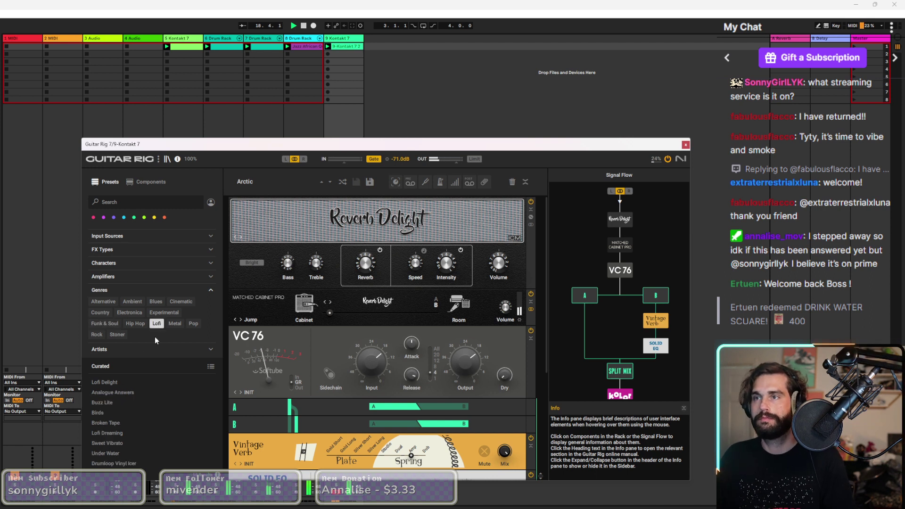
pyautogui.click(110, 394)
pyautogui.click(112, 382)
# Return the preset filter to Funk & Soul and audition First Light, No Worries and Clean Bass Rage on the bass.
pyautogui.click(105, 324)
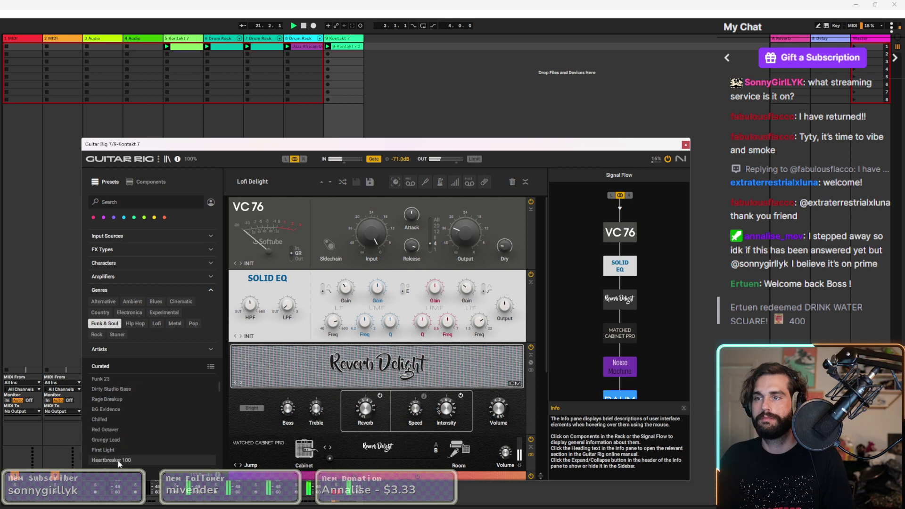
pyautogui.click(113, 449)
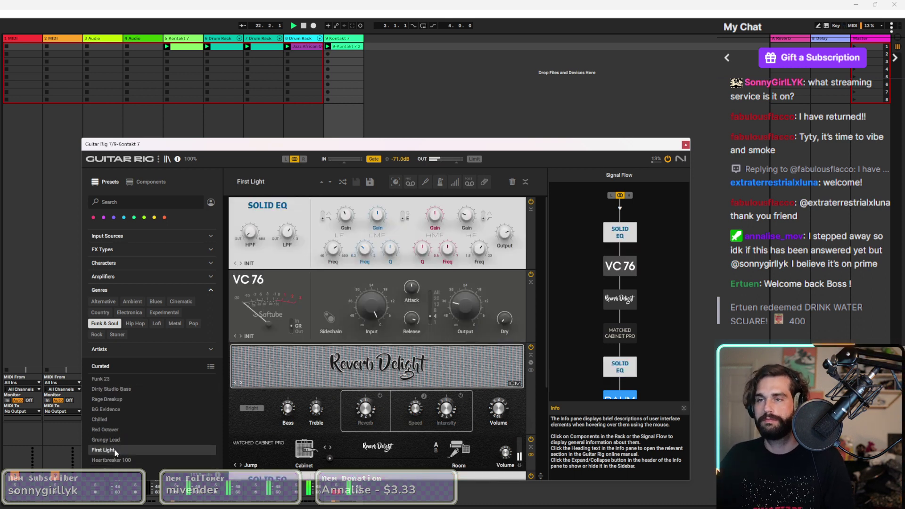
pyautogui.scroll(-1, 115, 450)
pyautogui.click(114, 451)
pyautogui.scroll(-1, 115, 451)
pyautogui.scroll(-2, 115, 452)
pyautogui.click(117, 437)
pyautogui.scroll(2, 117, 452)
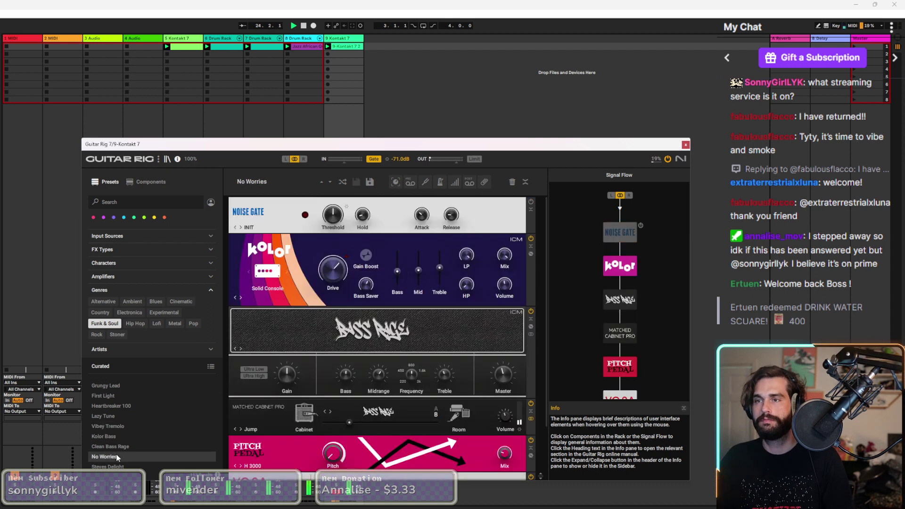
pyautogui.scroll(-1, 116, 454)
pyautogui.click(116, 463)
pyautogui.click(121, 447)
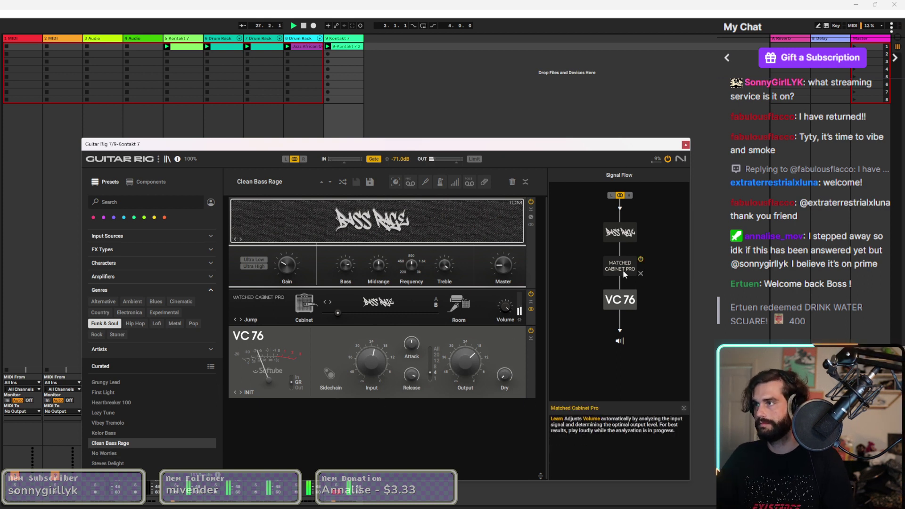
# Compare the Clean Bass Rage sound with Matched Cabinet Pro, Bass Rage and VC 76 bypassed in turn.
pyautogui.click(641, 259)
pyautogui.click(640, 259)
pyautogui.click(641, 226)
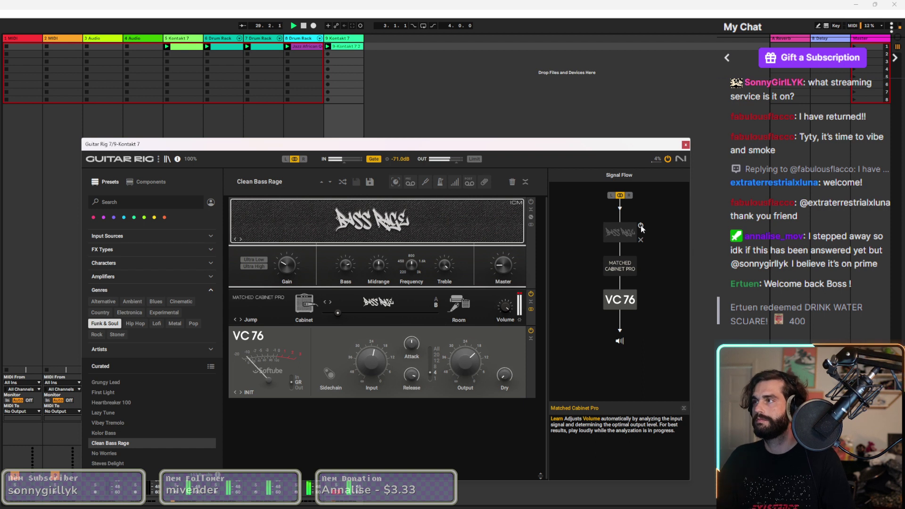
pyautogui.click(641, 225)
pyautogui.click(641, 293)
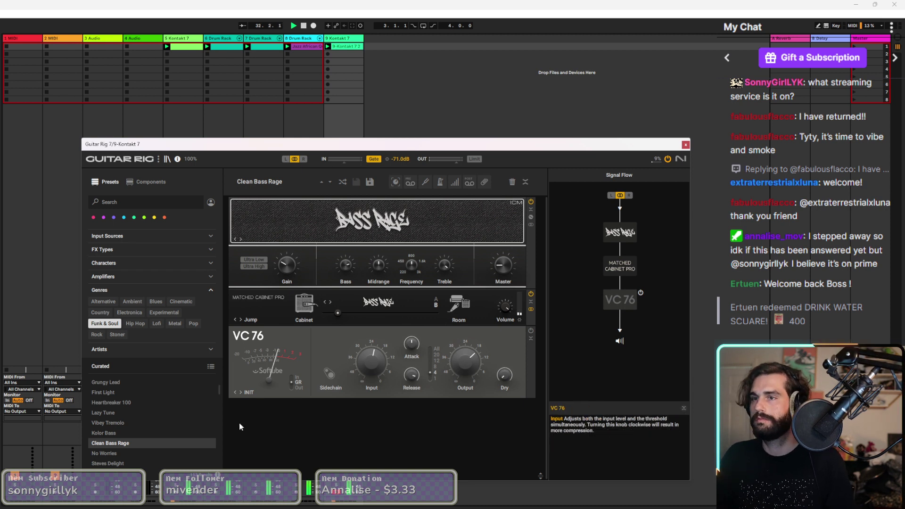
# Audition the No Worries, Timeless Clean, Desert Funk and Old Guitar Tapes presets, ending back on Desert Funk.
pyautogui.click(129, 453)
pyautogui.scroll(-2, 132, 450)
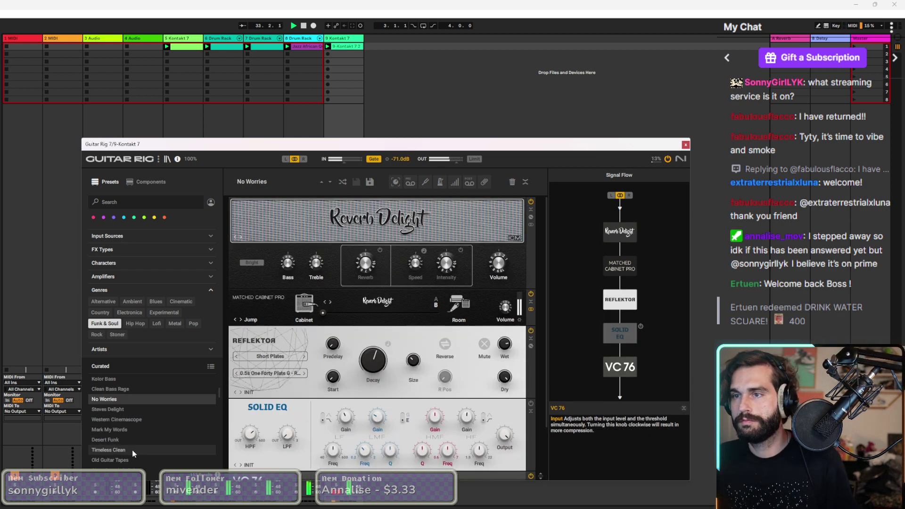
pyautogui.click(131, 452)
pyautogui.scroll(-2, 130, 457)
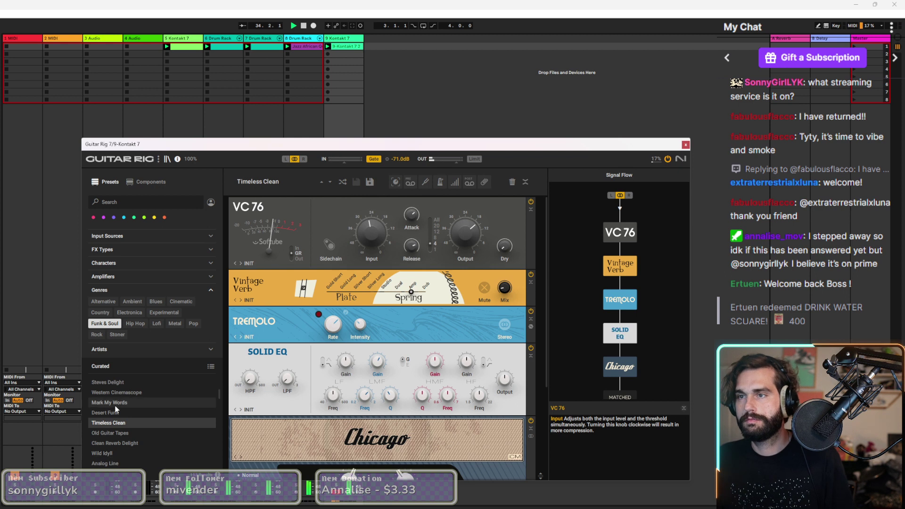
pyautogui.click(116, 411)
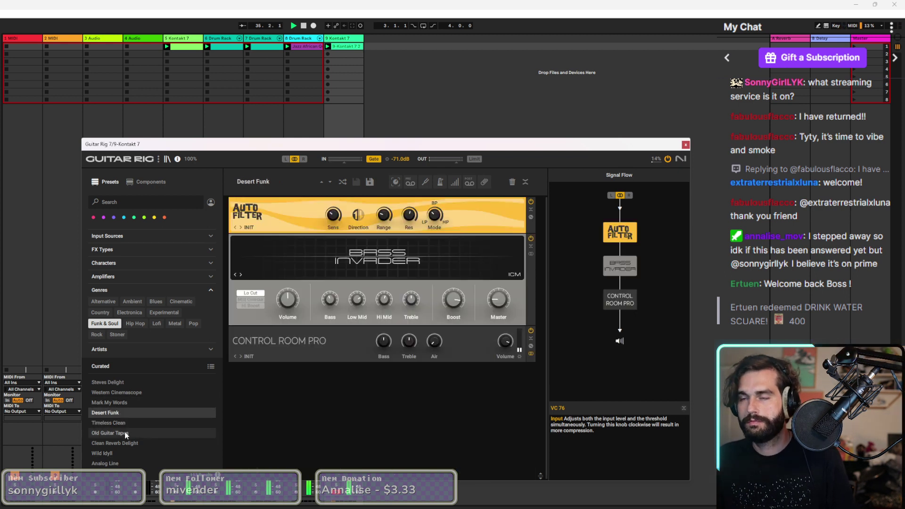
pyautogui.click(126, 433)
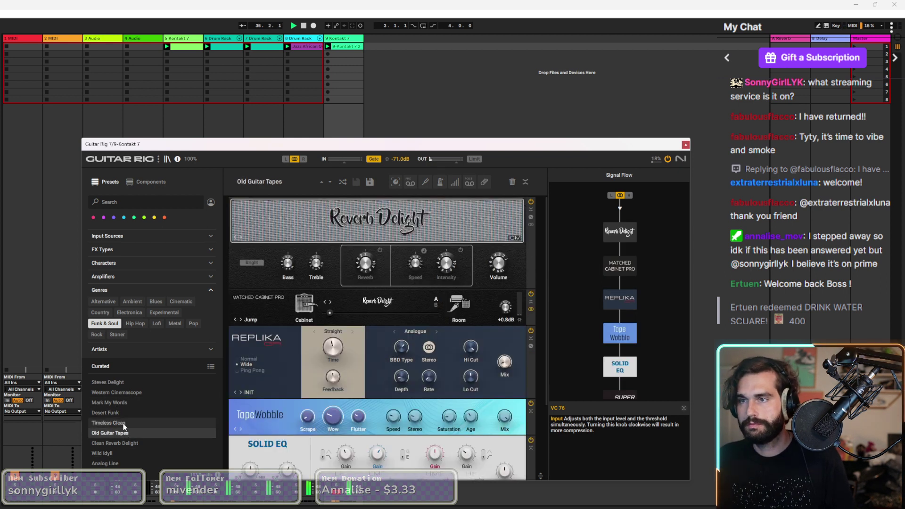
pyautogui.click(116, 410)
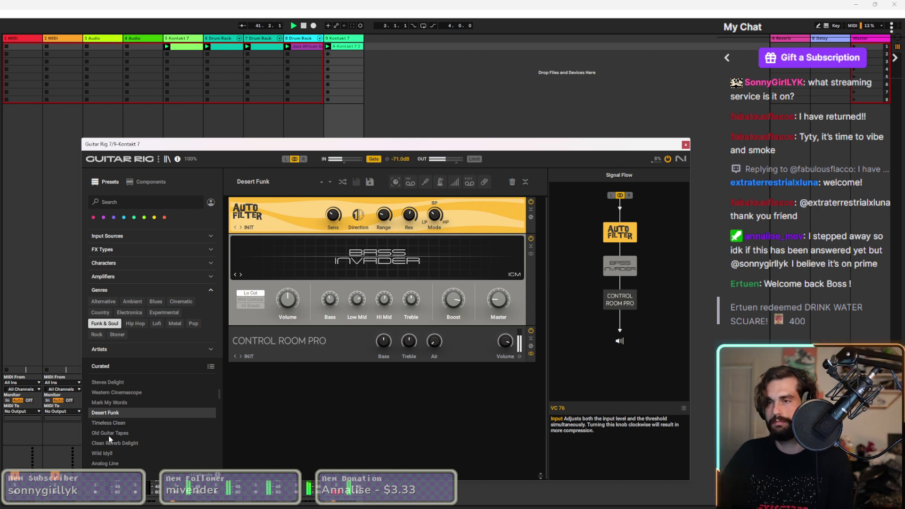
# Audition the Wild Idyll and Tape Delight presets from the Funk & Soul list.
pyautogui.click(112, 455)
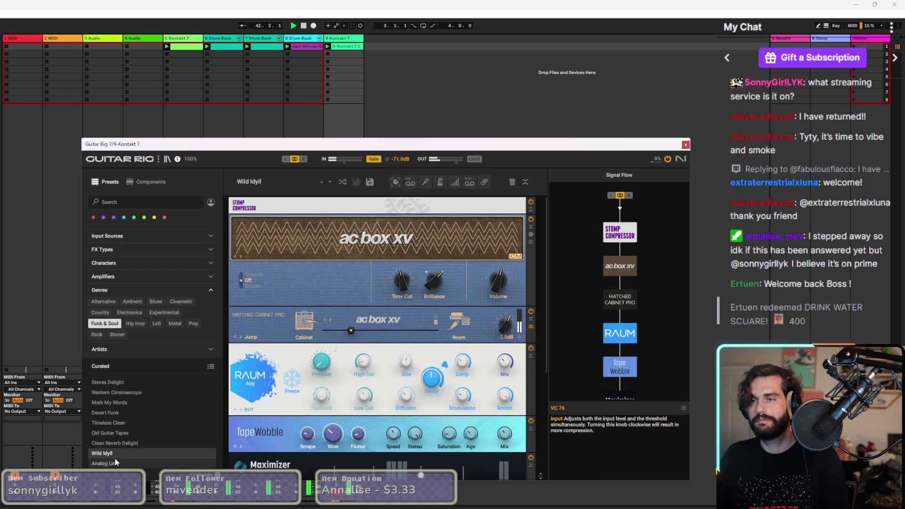
pyautogui.scroll(-3, 117, 462)
pyautogui.click(113, 454)
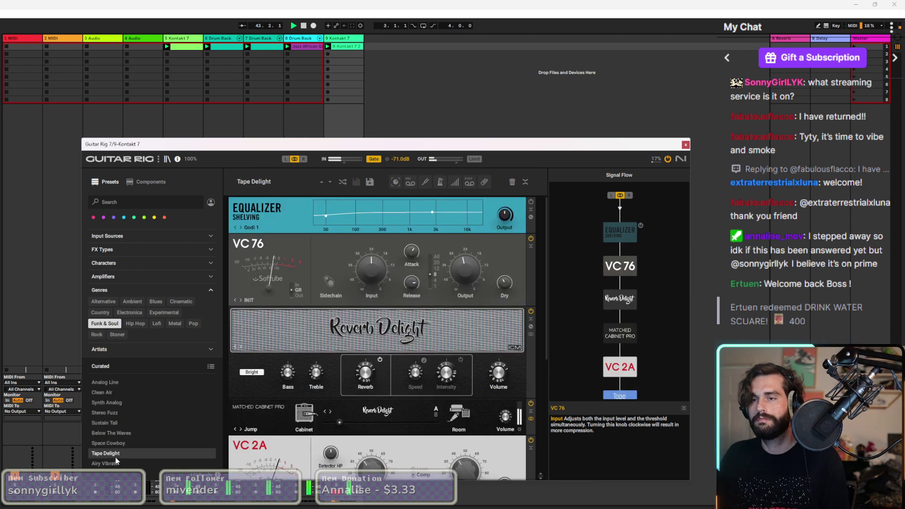
# Load the Basic Bass Invader preset in Guitar Rig 7 on the bass track.
pyautogui.scroll(-5, 116, 460)
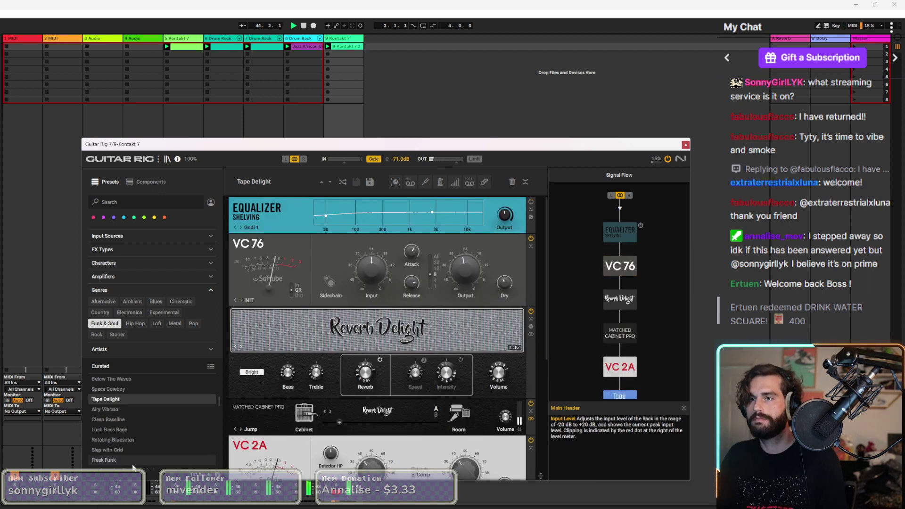
pyautogui.click(116, 457)
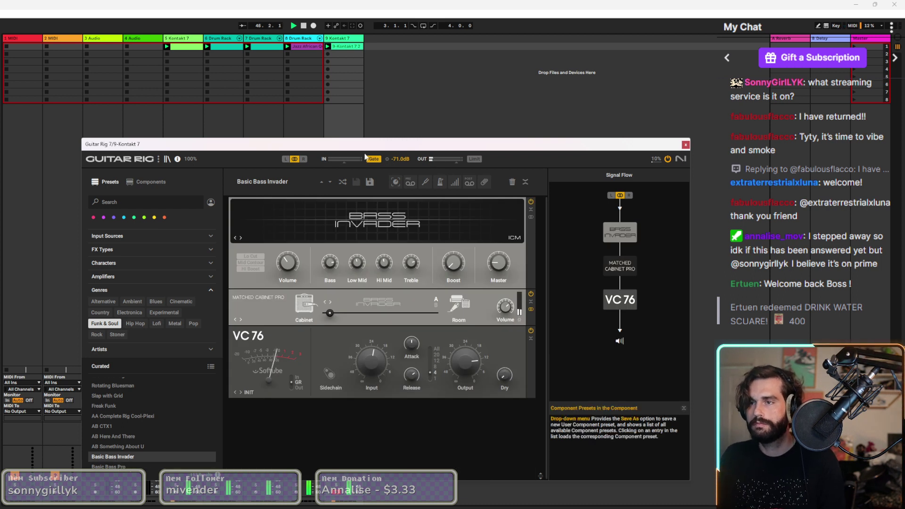
pyautogui.click(343, 55)
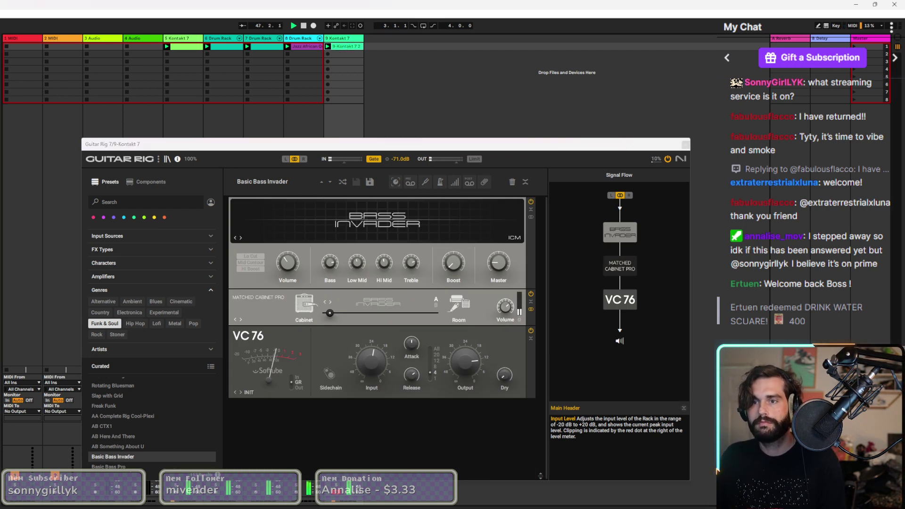
# Bring up the bass clip's notes and close the Kontakt 7 and Guitar Rig 7 windows covering them.
pyautogui.click(79, 441)
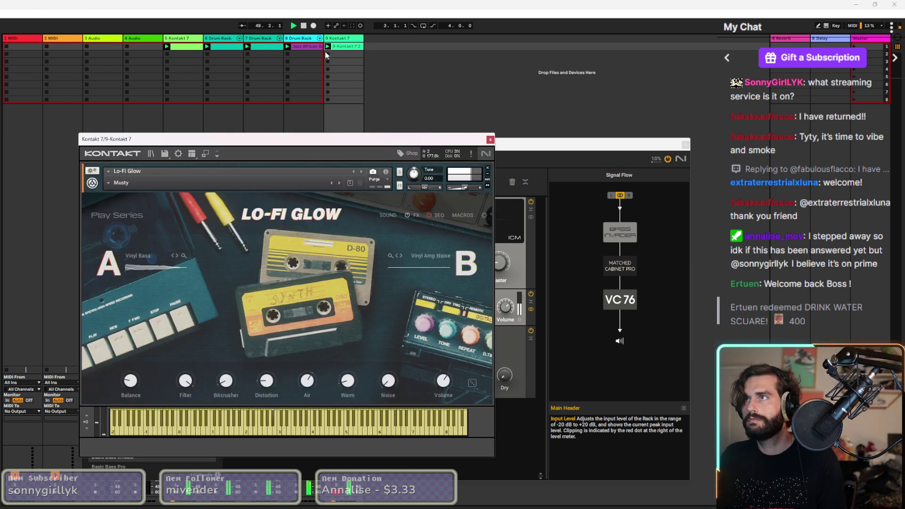
pyautogui.hotkey('shift', 'Tab')
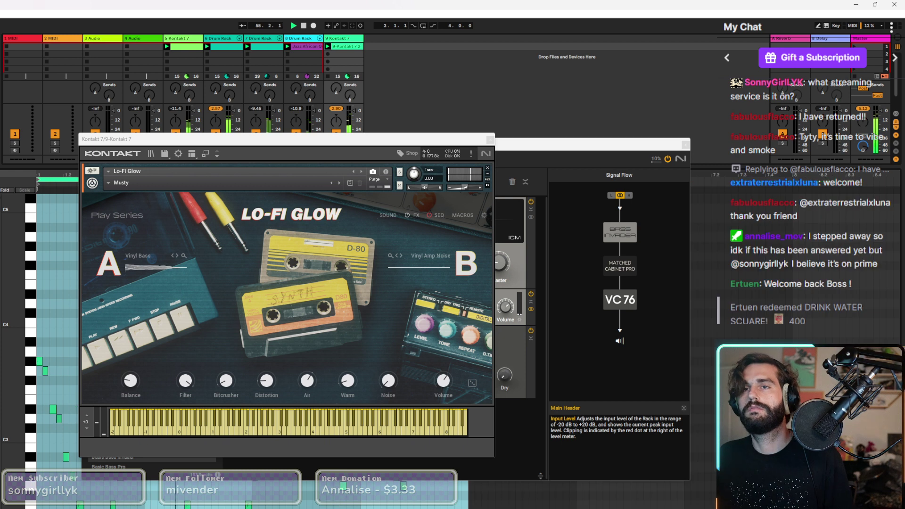
pyautogui.click(617, 141)
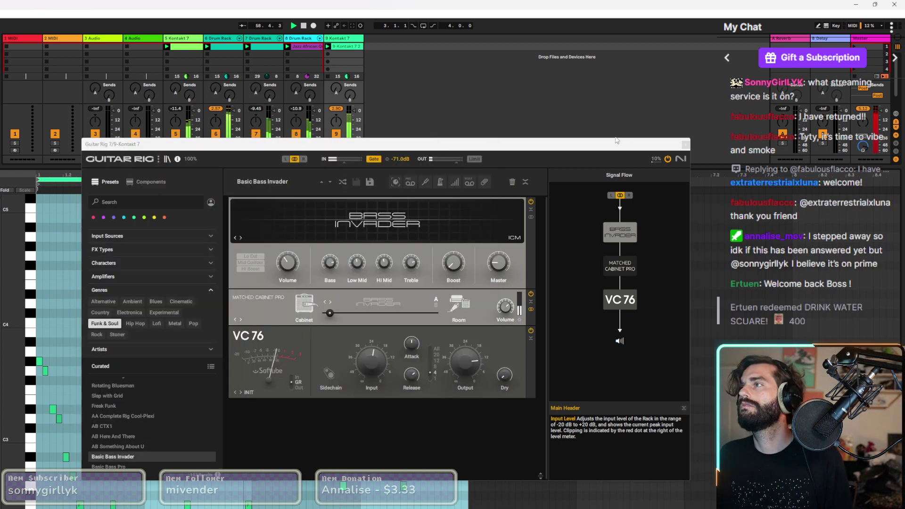
pyautogui.click(686, 144)
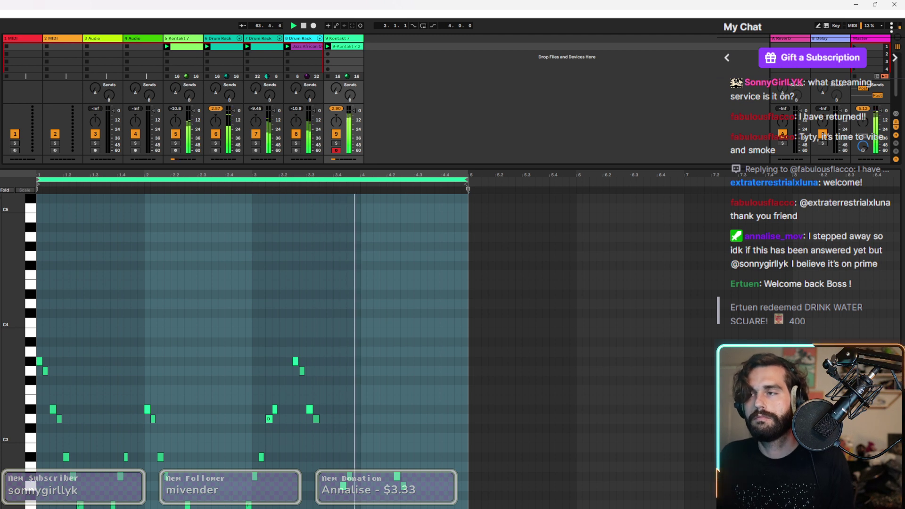
pyautogui.click(134, 367)
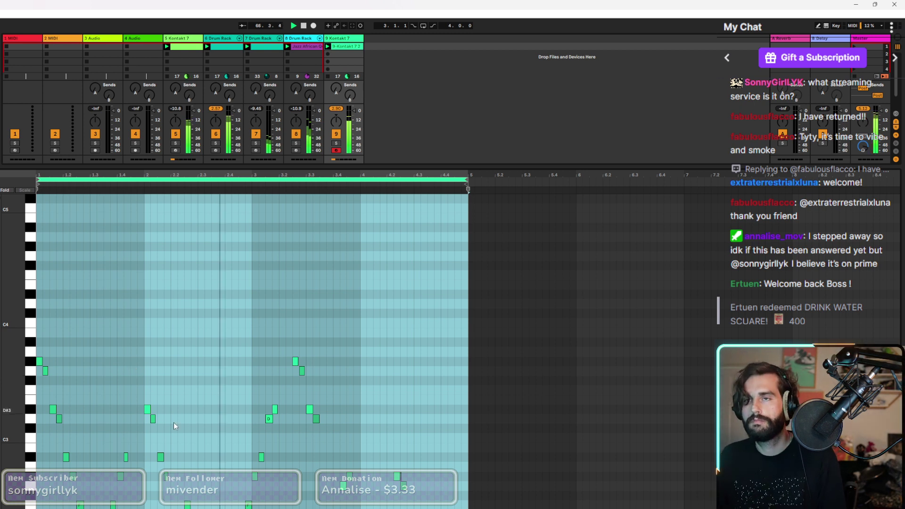
# Hide the note editor, delete the existing bass clip on the ninth track, and record a new bass clip in the same slot.
pyautogui.hotkey('ctrl', 'alt', 'l')
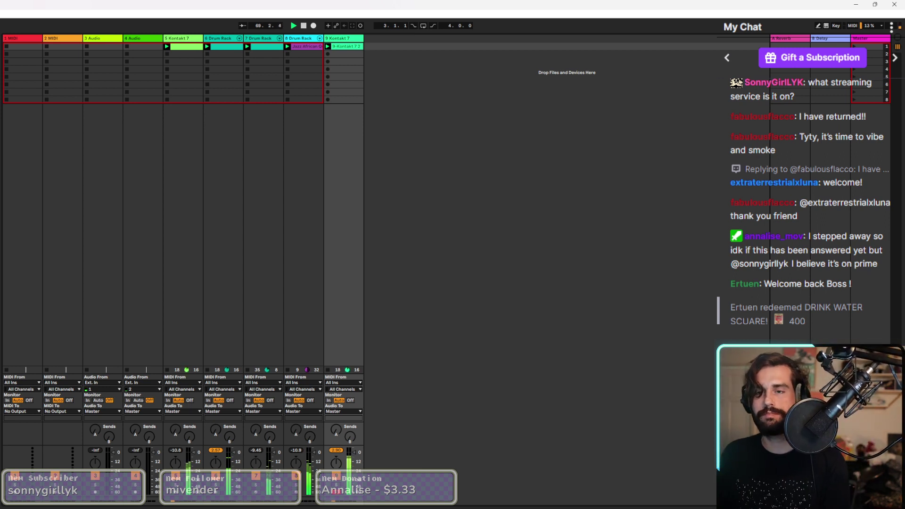
pyautogui.hotkey('ctrl', 'alt', 'p')
pyautogui.hotkey('ctrl', 'alt', 'p')
pyautogui.press('Delete')
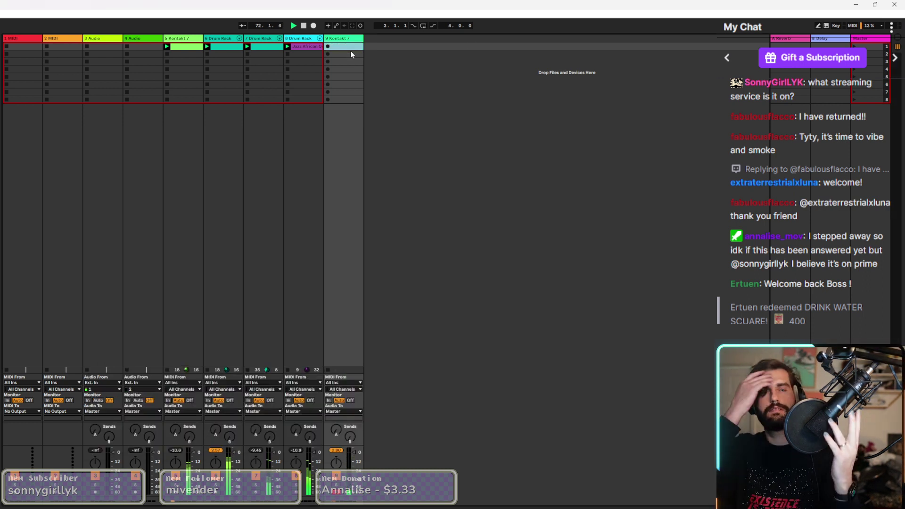
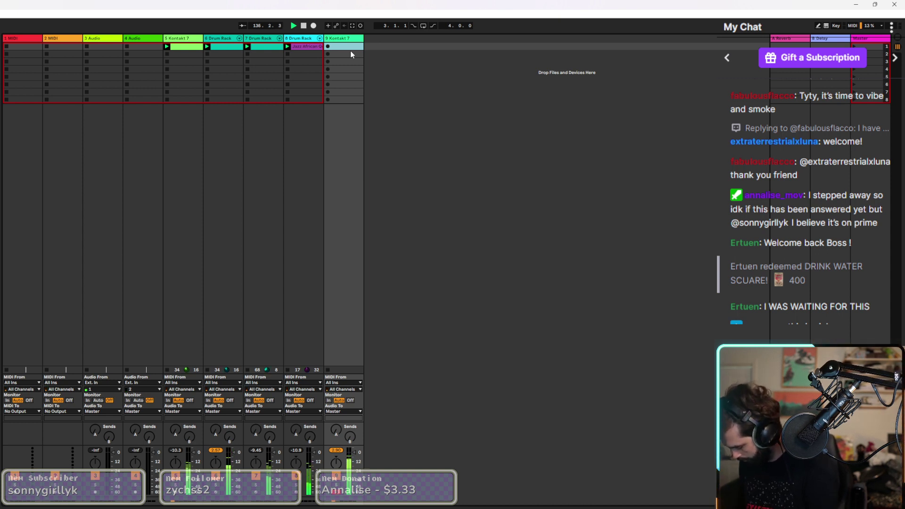
pyautogui.hotkey('shift', 'F9')
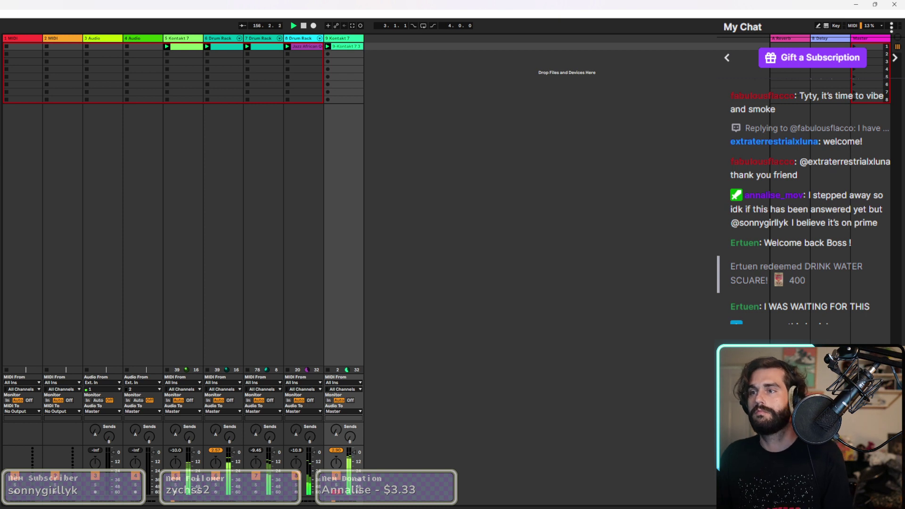
# Try Lo-Fi Glow's Anachronic snapshot on the bass track and load Funk Bass from Kontakt's fingered basses.
pyautogui.hotkey('ctrl', 'alt', 'p')
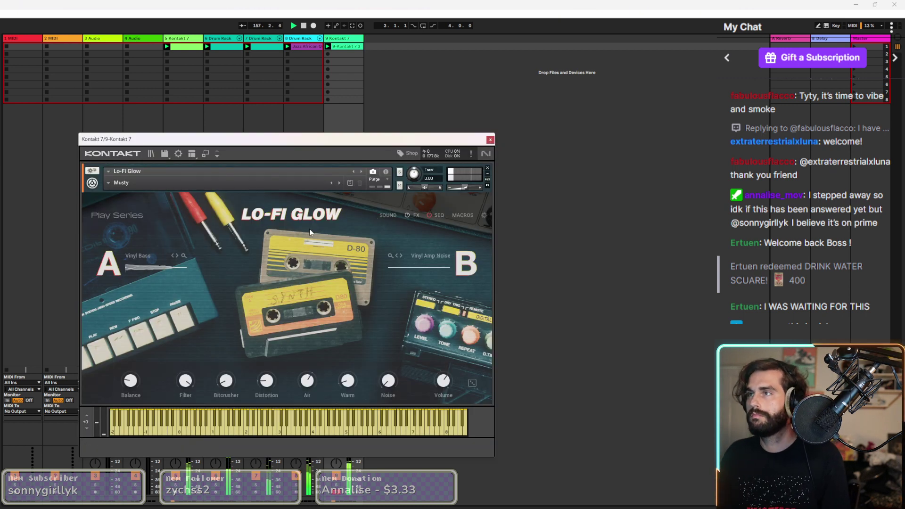
pyautogui.click(339, 184)
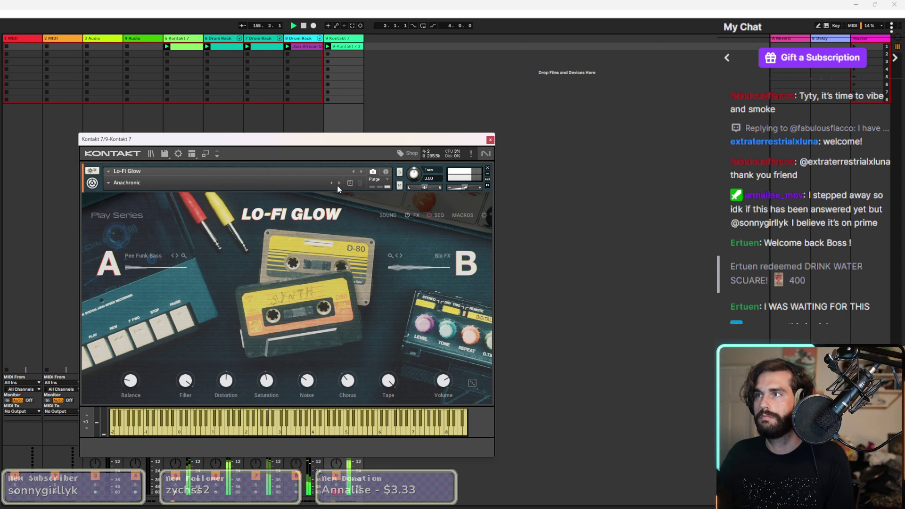
pyautogui.click(151, 154)
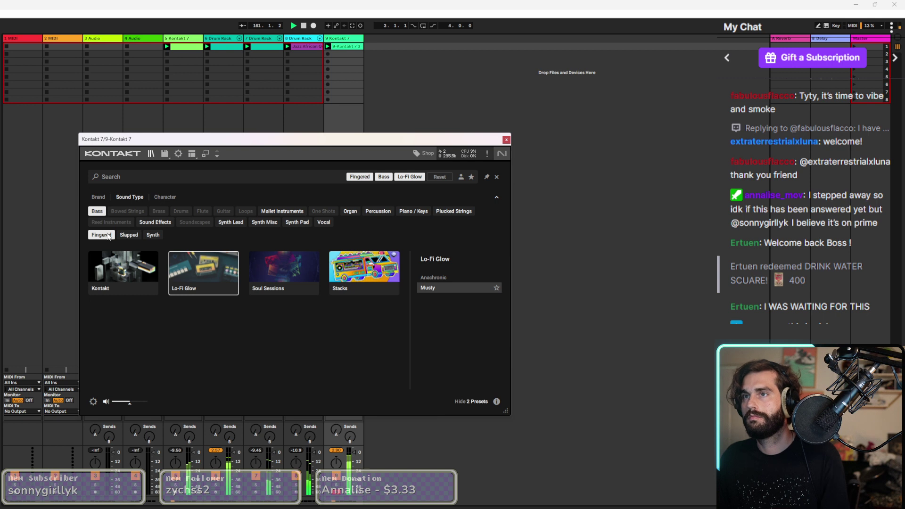
pyautogui.click(124, 290)
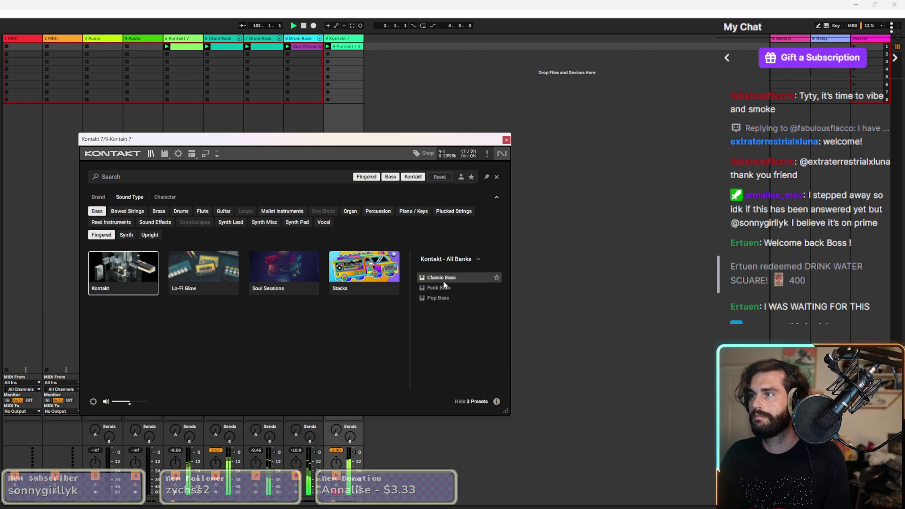
pyautogui.doubleClick(445, 291)
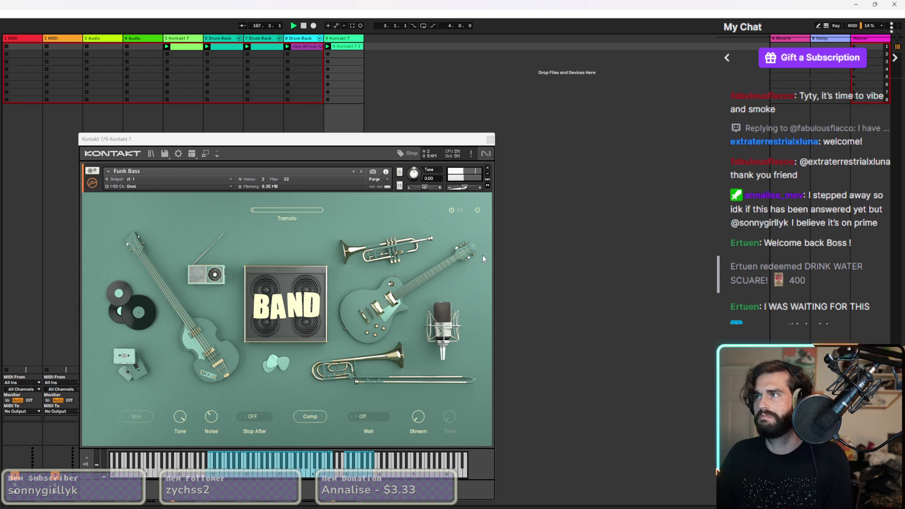
# Turn off the Funk Bass instrument's effects and check its library information in Instrument Options.
pyautogui.click(455, 217)
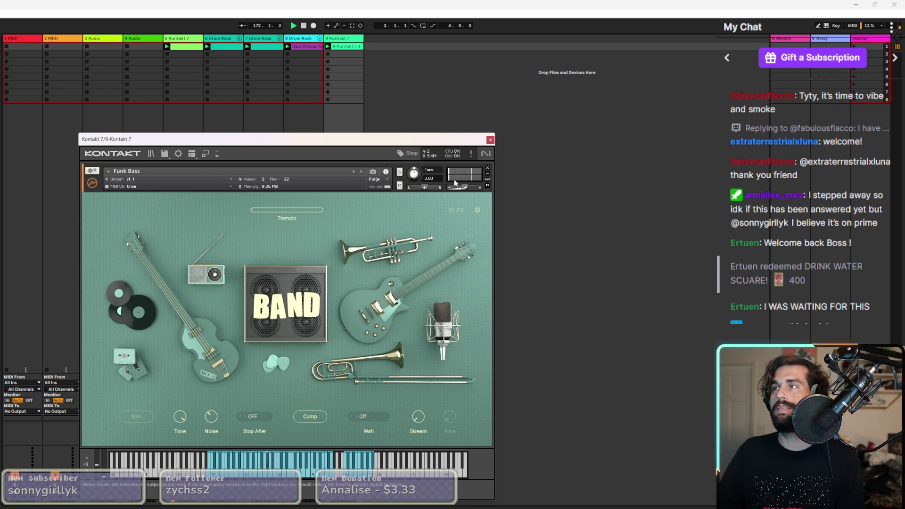
pyautogui.click(386, 171)
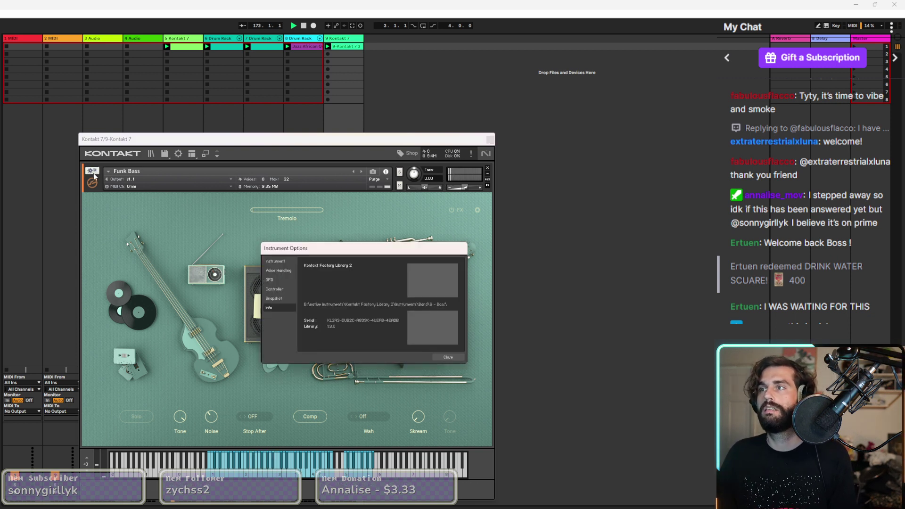
pyautogui.click(448, 356)
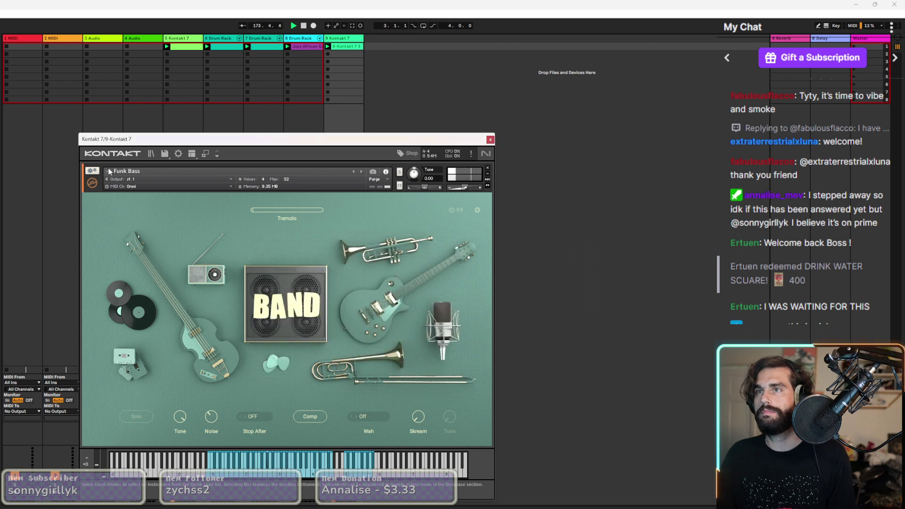
# Try the Pop Bass instrument, load the Mims Bass preset from Soul Sessions, and close the Kontakt 7 window.
pyautogui.click(151, 154)
pyautogui.click(441, 298)
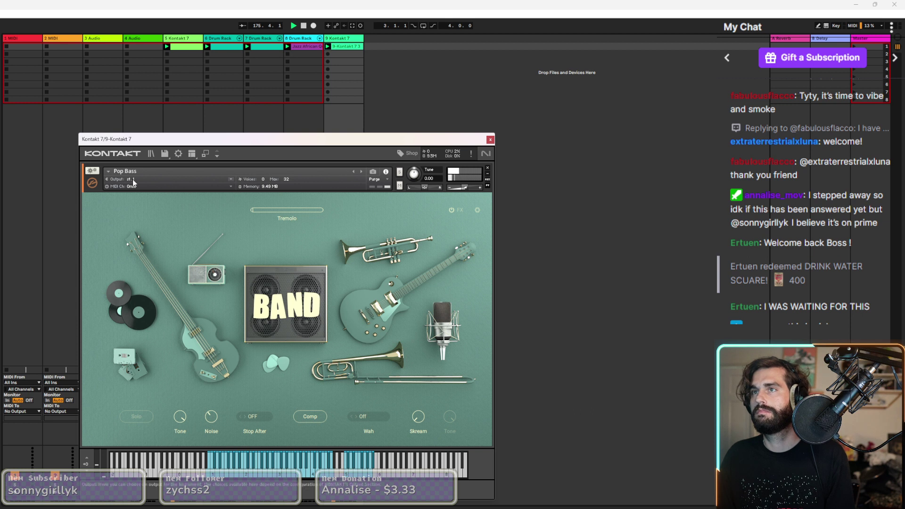
pyautogui.click(151, 154)
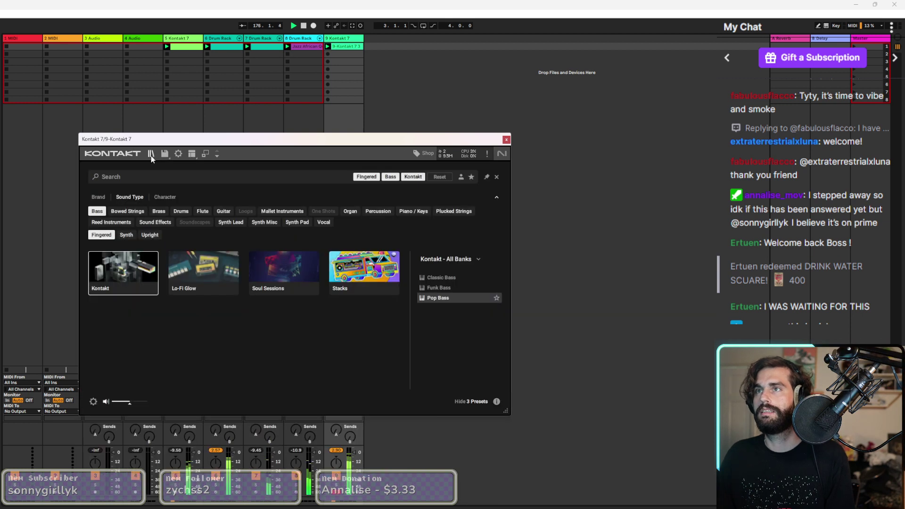
pyautogui.click(287, 264)
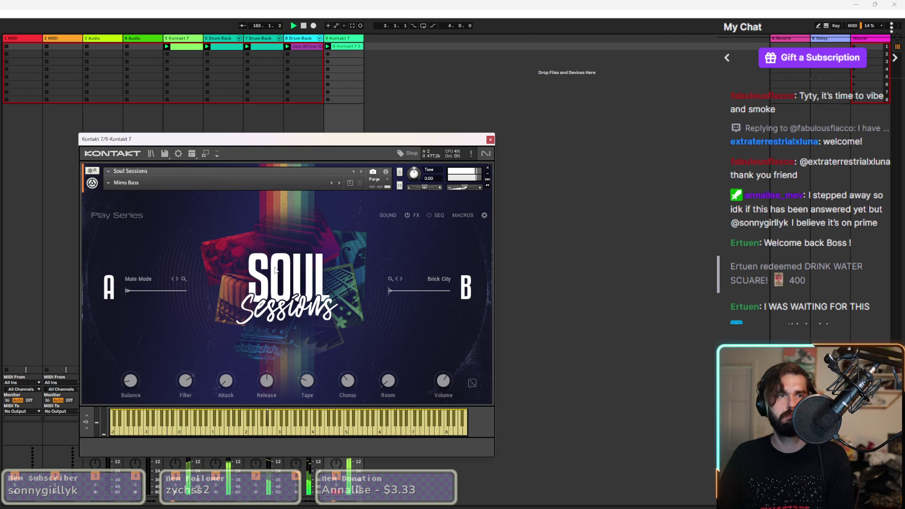
pyautogui.click(490, 140)
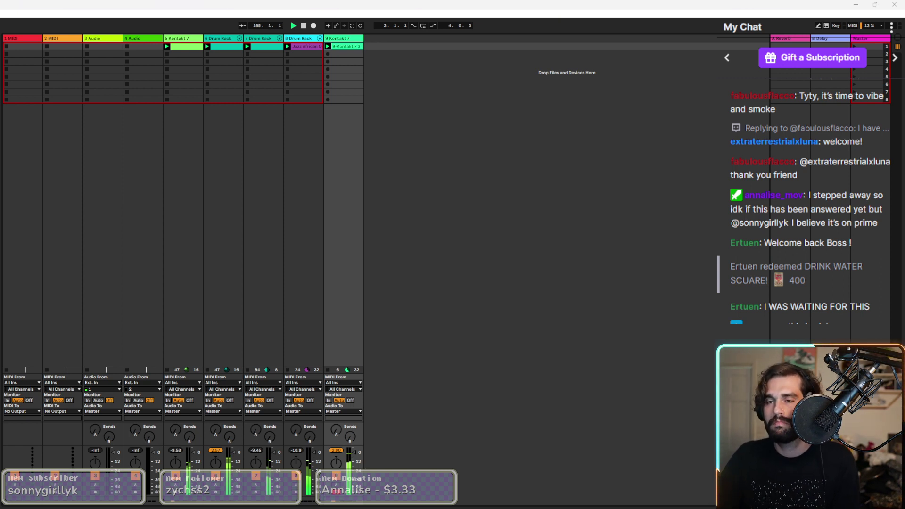
# Audition the Basic Jazz Amp, Basic Twang Reverb, Basic Bass Invader and BP Strato Rock! presets in Guitar Rig 7.
pyautogui.hotkey('ctrl', 'alt', 'p')
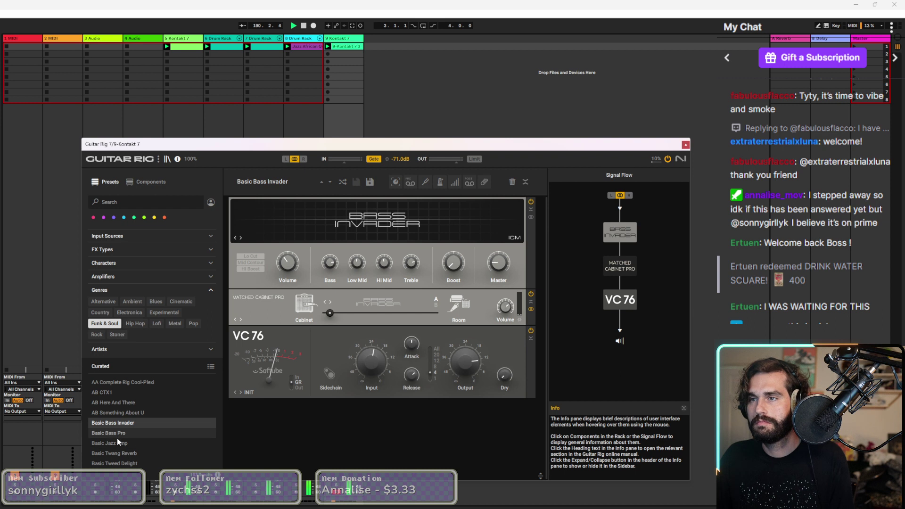
pyautogui.click(117, 442)
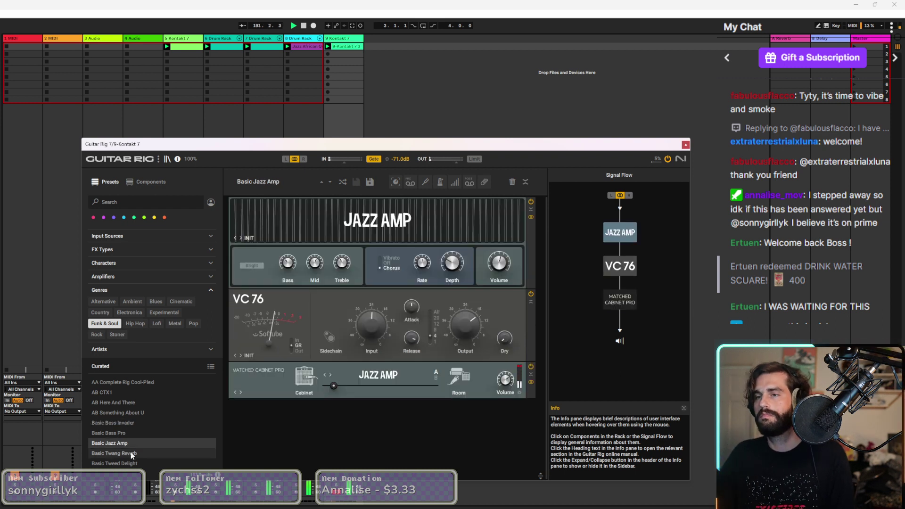
pyautogui.click(127, 453)
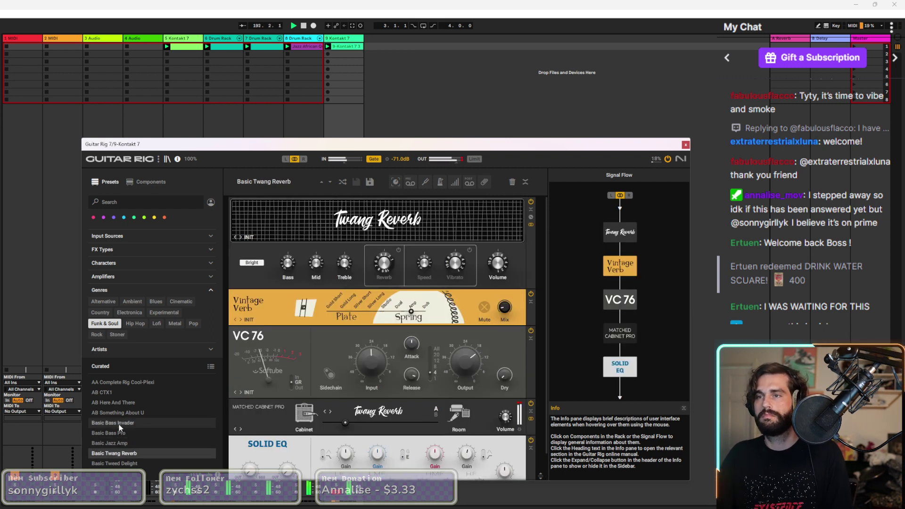
pyautogui.click(118, 423)
pyautogui.scroll(-5, 118, 441)
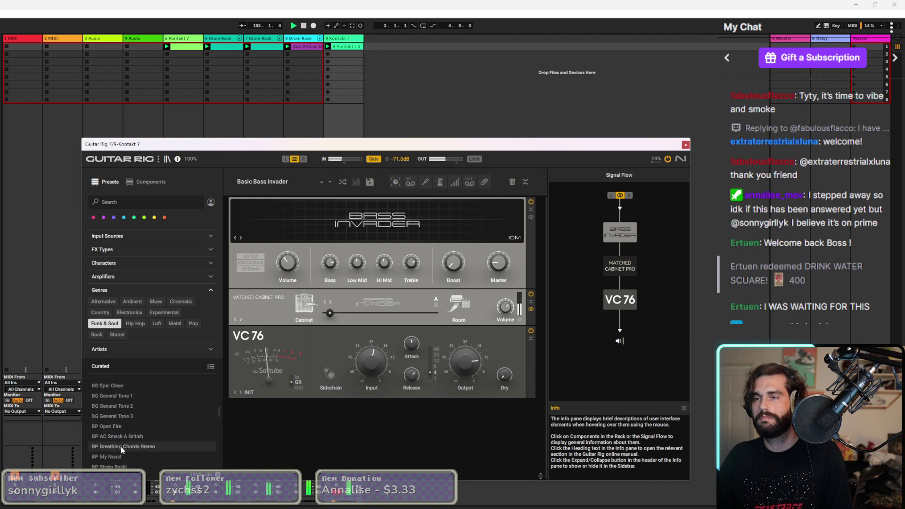
pyautogui.click(118, 465)
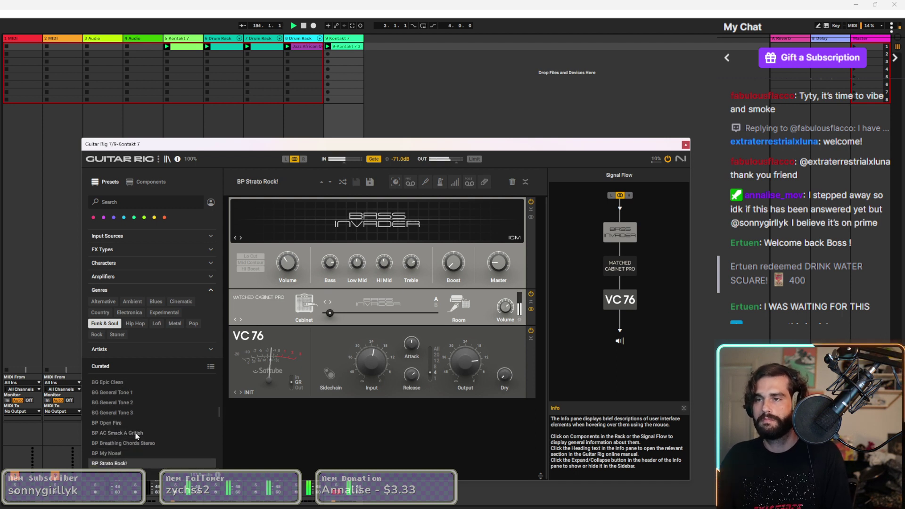
# Audition the Lofi Delight, Broken Tape, Arctic, Drumloop Vinyl Icer and Funk 23 presets on the bass.
pyautogui.scroll(5, 119, 422)
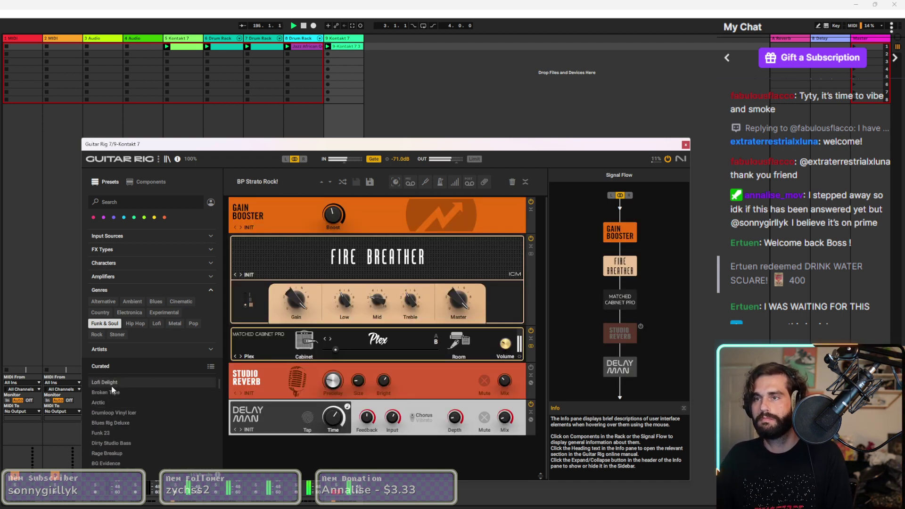
pyautogui.click(111, 386)
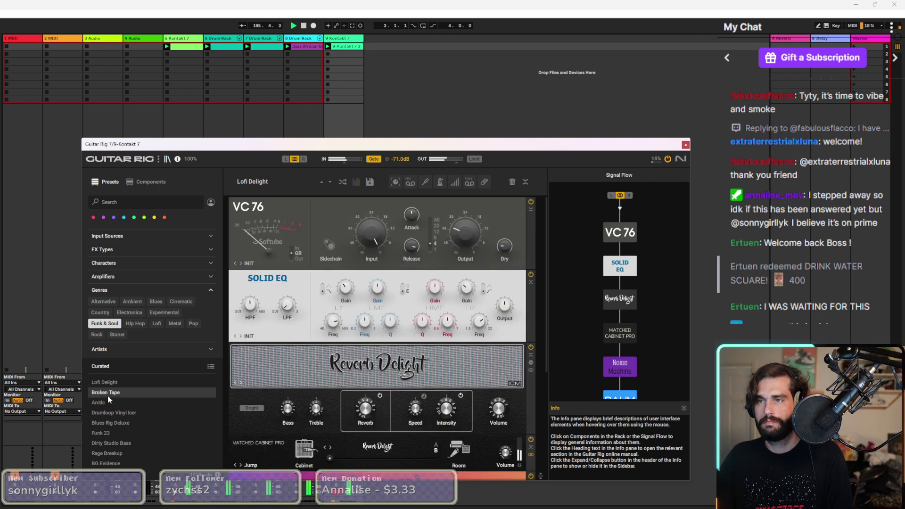
pyautogui.click(109, 396)
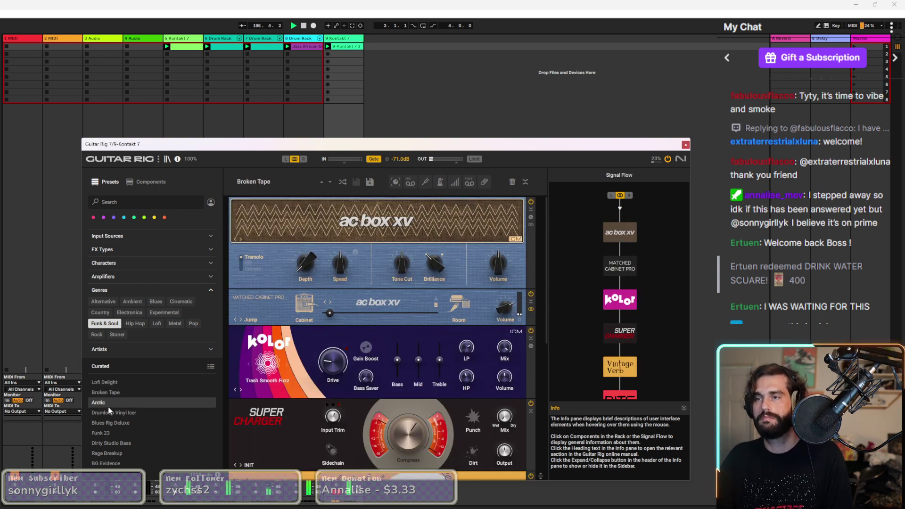
pyautogui.click(108, 404)
pyautogui.click(112, 413)
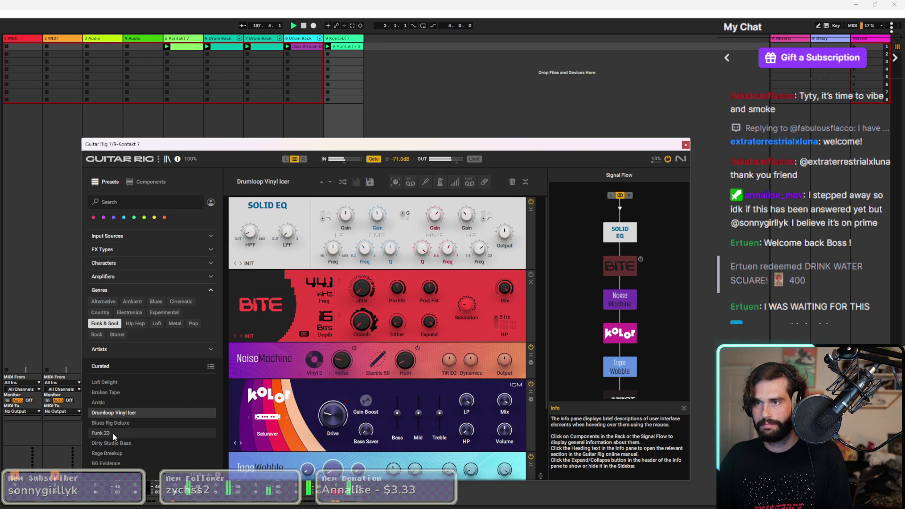
pyautogui.click(113, 434)
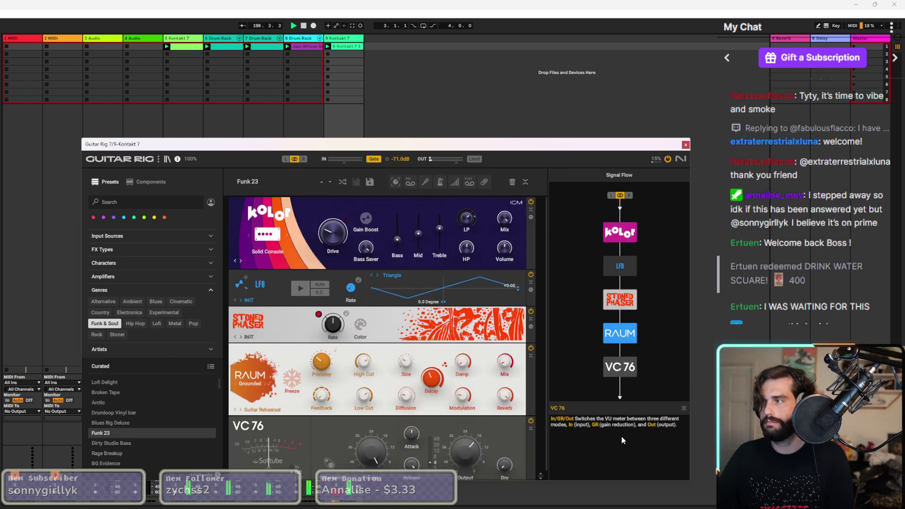
# Try the Slap with Grid preset, load Freak Funk on the bass track, and close the Guitar Rig 7 window.
pyautogui.moveTo(601, 142); pyautogui.dragTo(247, 113)
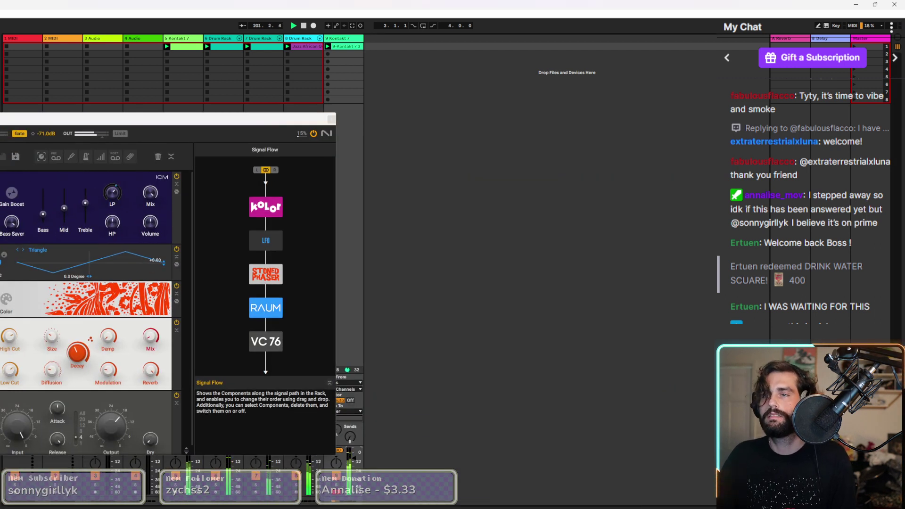
pyautogui.moveTo(246, 118); pyautogui.dragTo(677, 141)
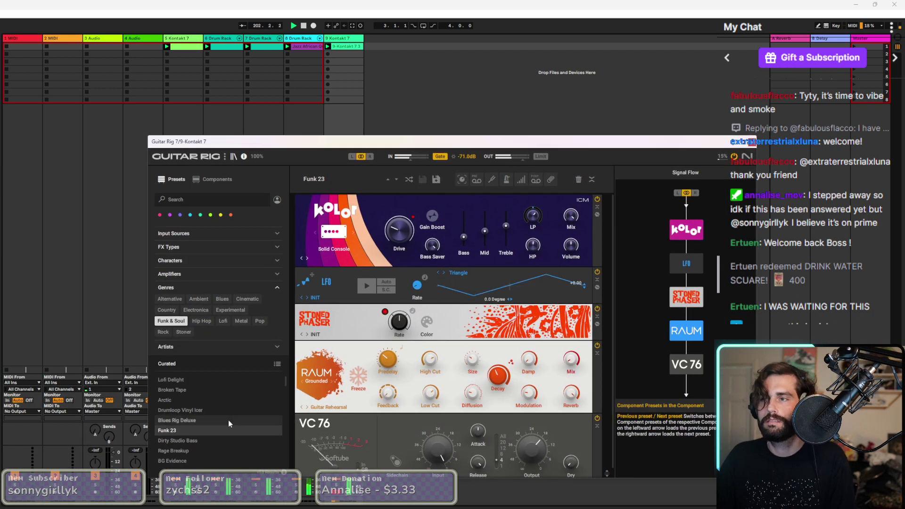
pyautogui.scroll(-8, 228, 420)
pyautogui.click(176, 397)
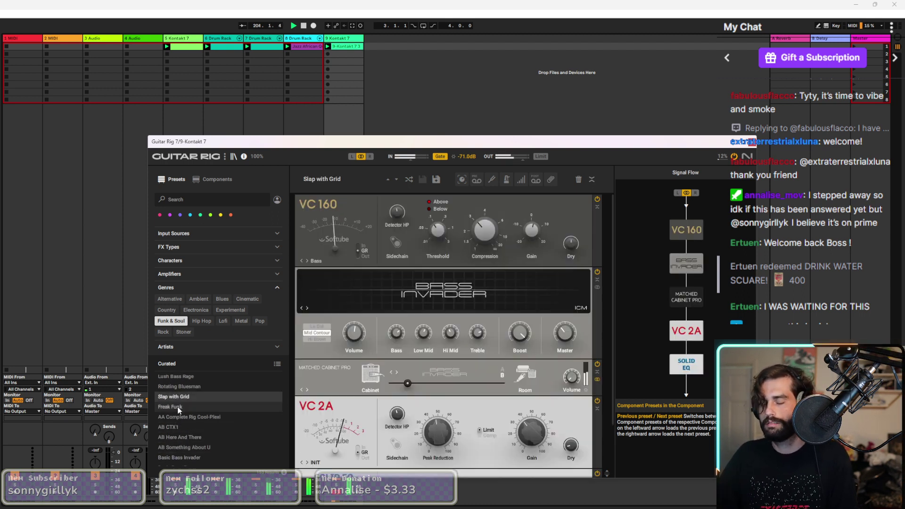
pyautogui.click(178, 406)
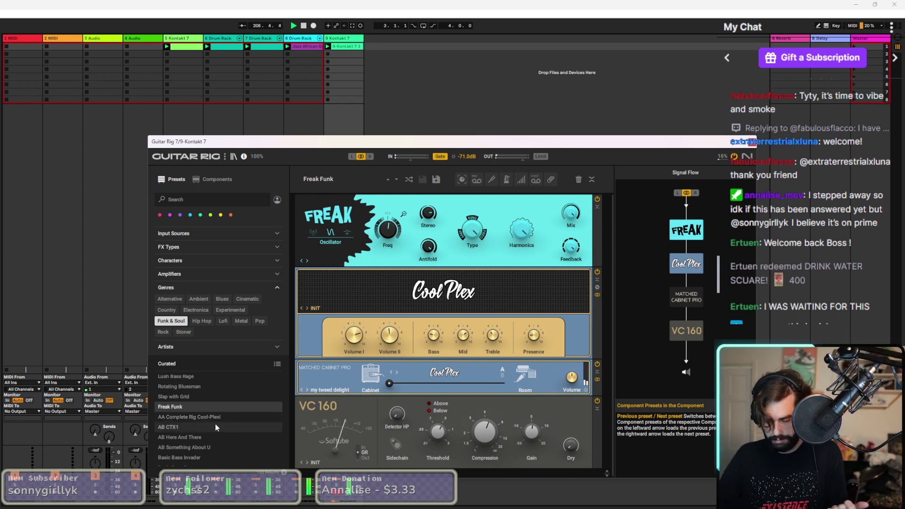
pyautogui.click(752, 142)
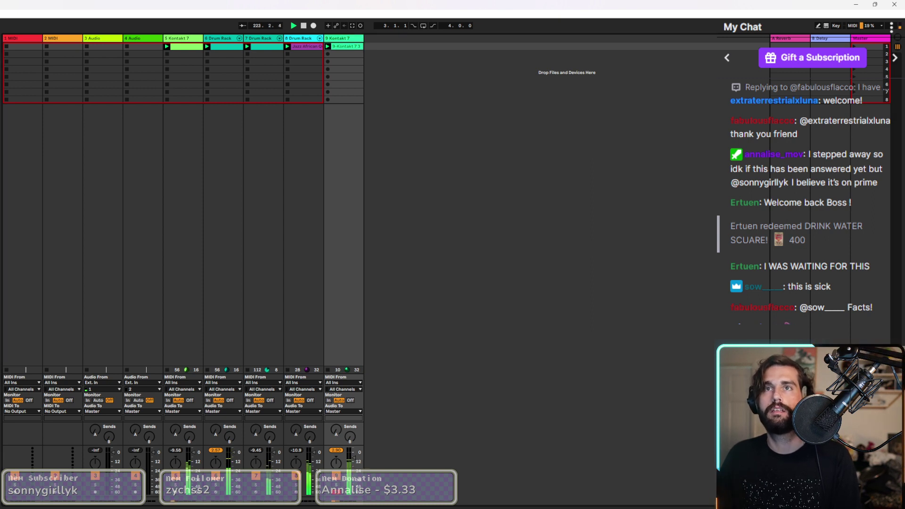
# Add a tenth track with a Drum Rack and a playing clip, and arm the 4 Audio track to record an audio clip.
pyautogui.moveTo(455, 82); pyautogui.dragTo(419, 77)
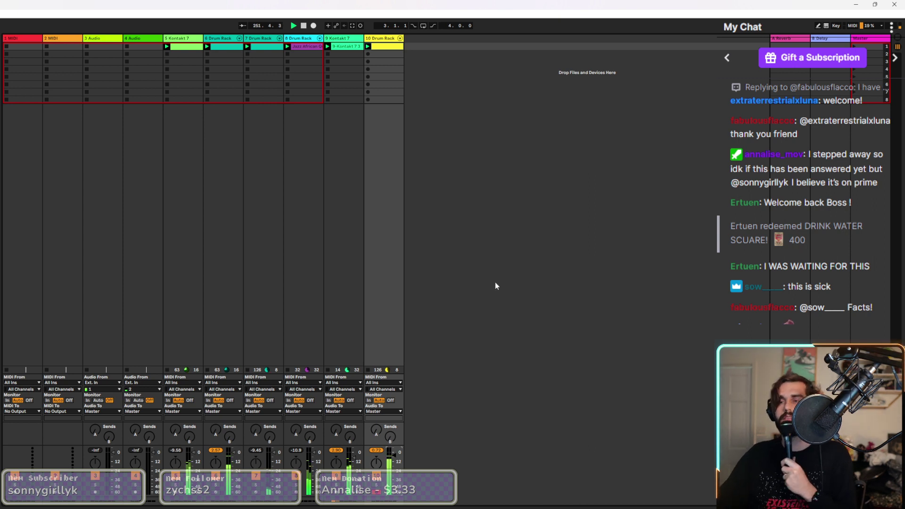
pyautogui.click(135, 493)
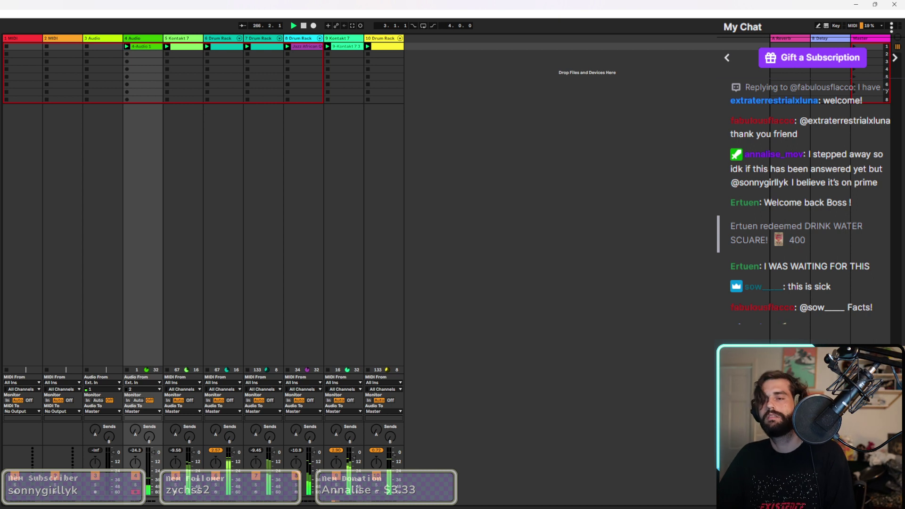
# Open StudioRack on the 4 Audio track and search its presets for "hip hop vocals", followed by "vocals".
pyautogui.hotkey('ctrl', 'alt', 'p')
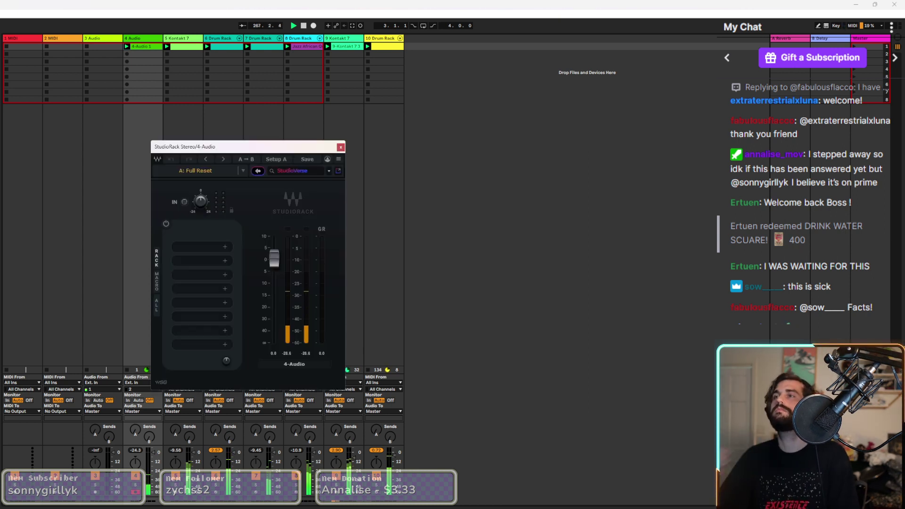
pyautogui.click(311, 168)
pyautogui.write('hip hop')
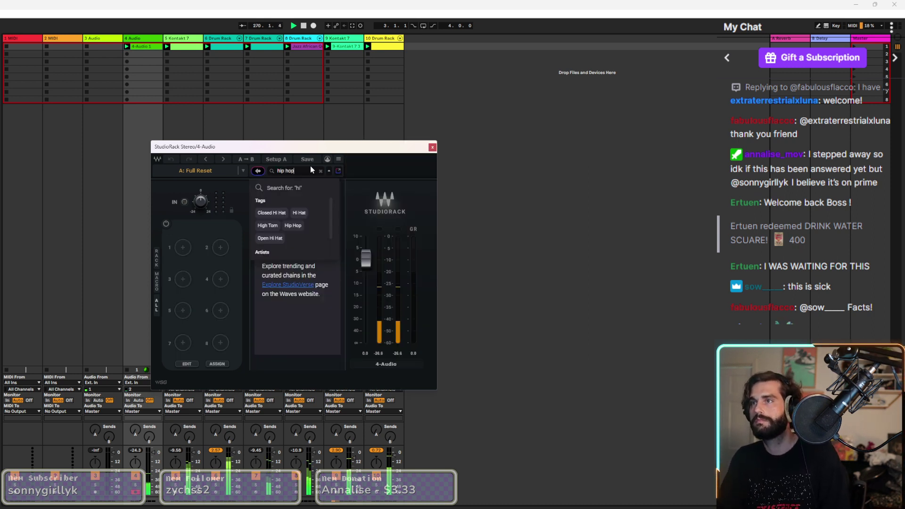
pyautogui.write(' vocal')
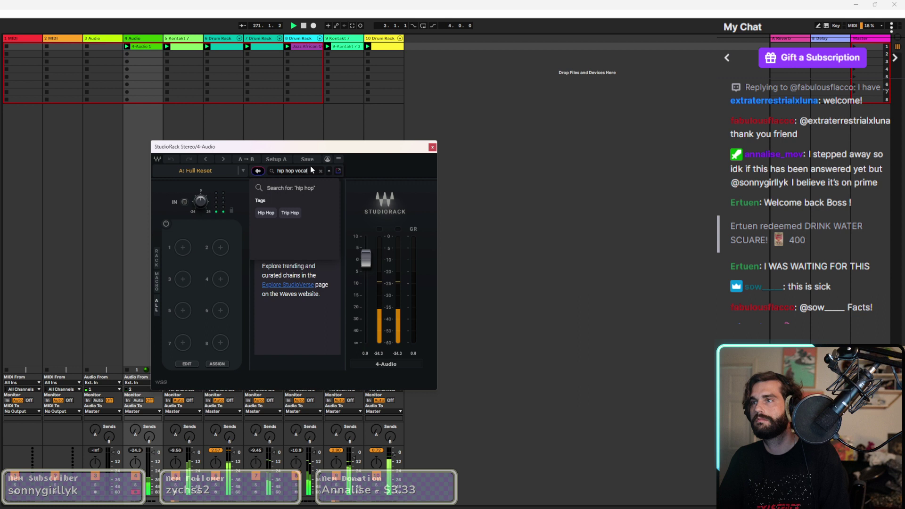
pyautogui.write('s')
pyautogui.press('Return')
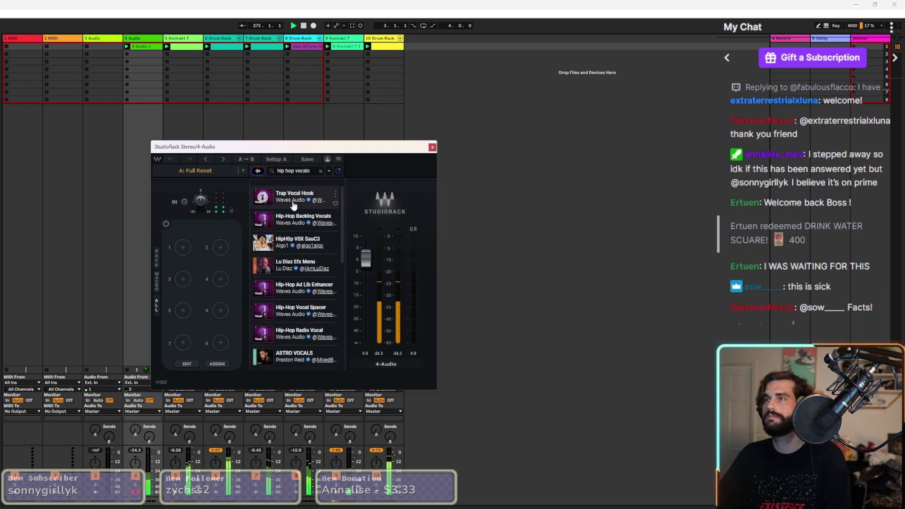
pyautogui.click(282, 173)
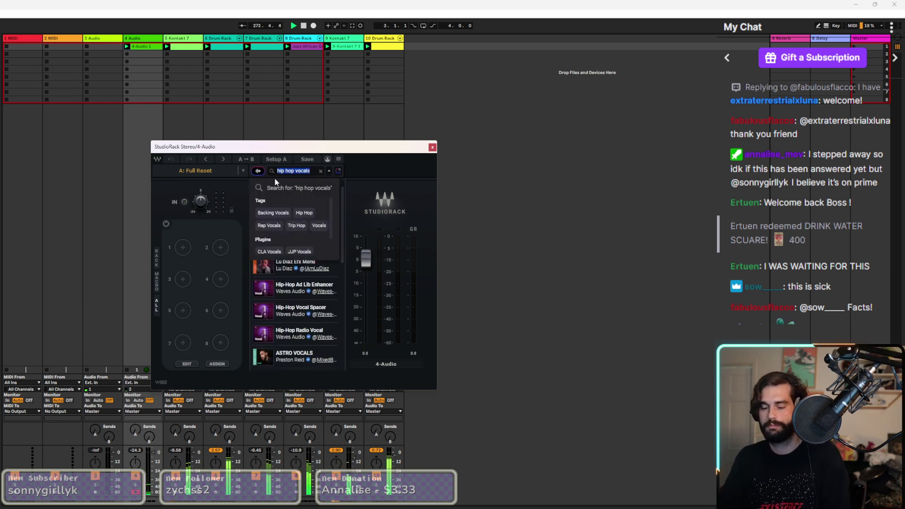
pyautogui.write('vocals')
pyautogui.press('Return')
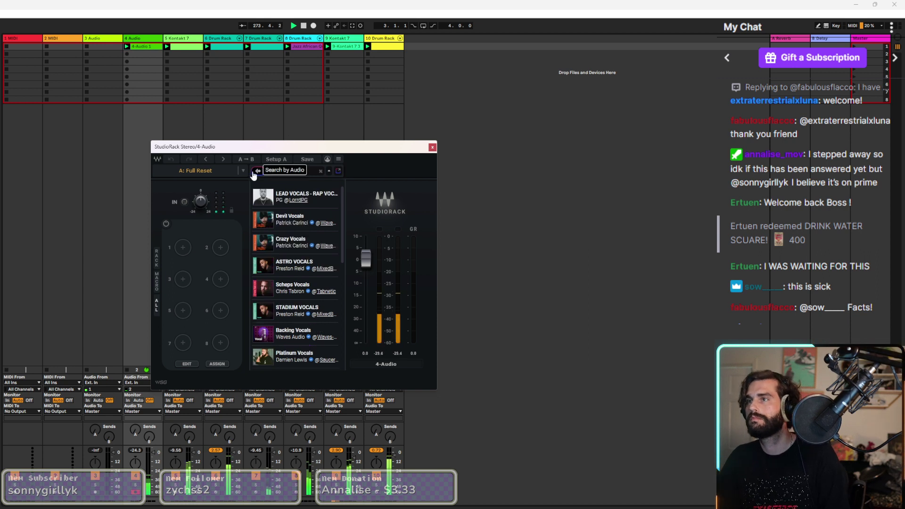
# Try the LEAD VOCALS - RAP VOC preset, load ASTRO VOCALS instead, and raise StudioRack's output fader to 10.0.
pyautogui.click(298, 198)
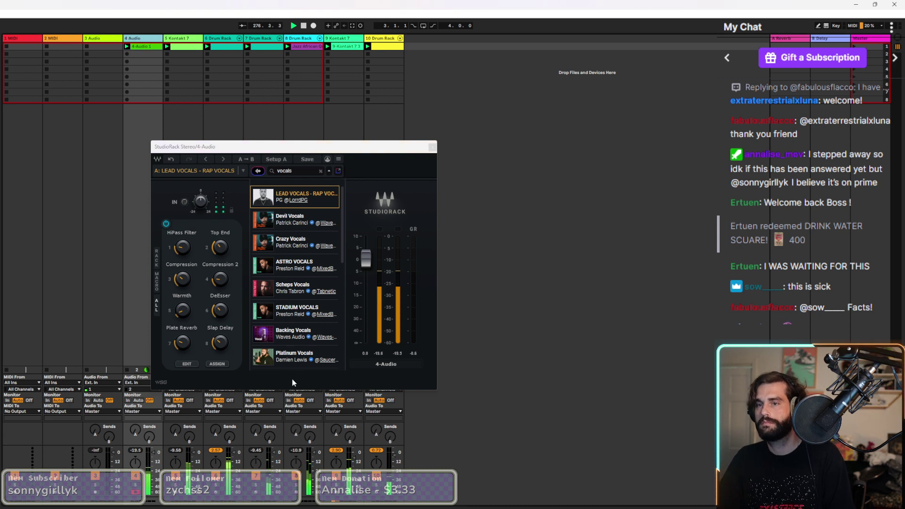
pyautogui.moveTo(366, 258); pyautogui.dragTo(366, 235)
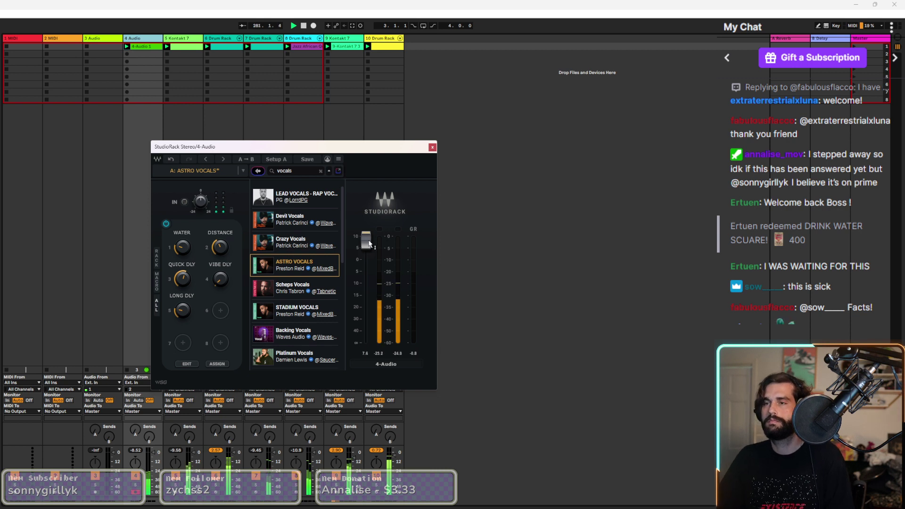
pyautogui.moveTo(369, 243); pyautogui.dragTo(369, 232)
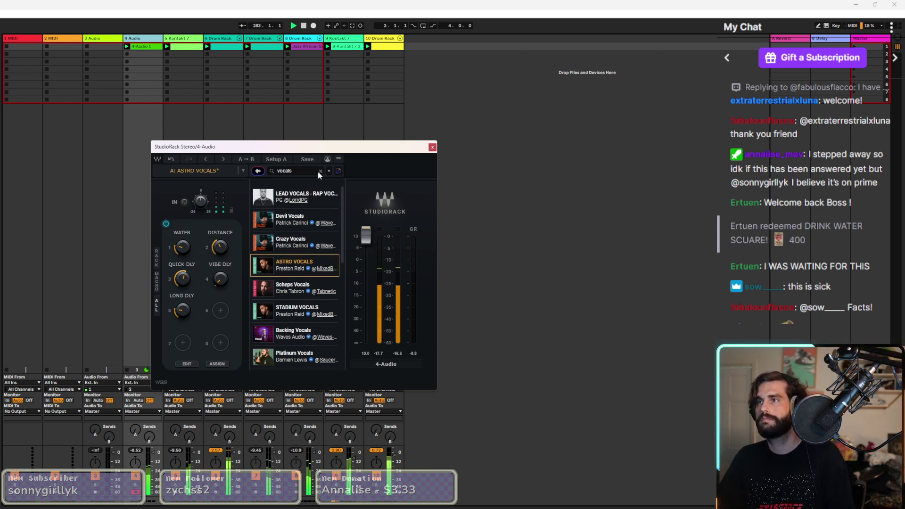
# Browse the vocals chains in the larger StudioVerse window and close it.
pyautogui.click(338, 170)
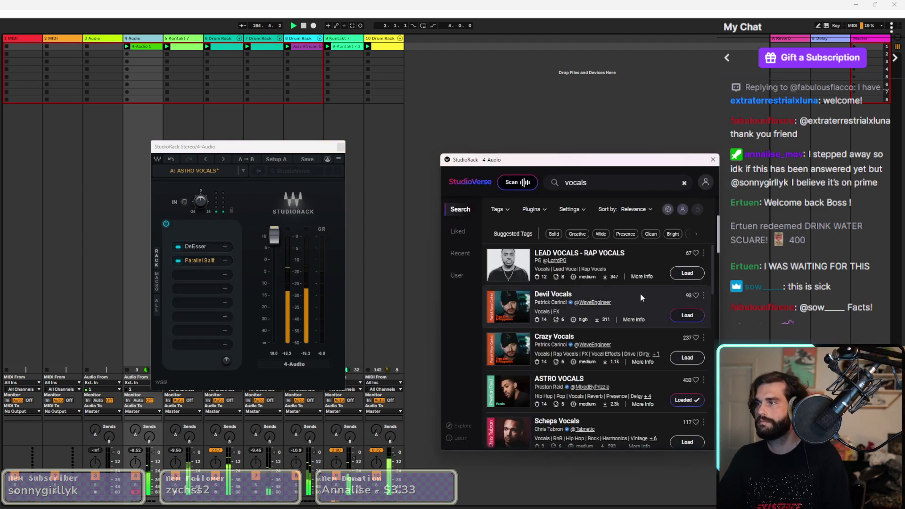
pyautogui.scroll(-2, 636, 370)
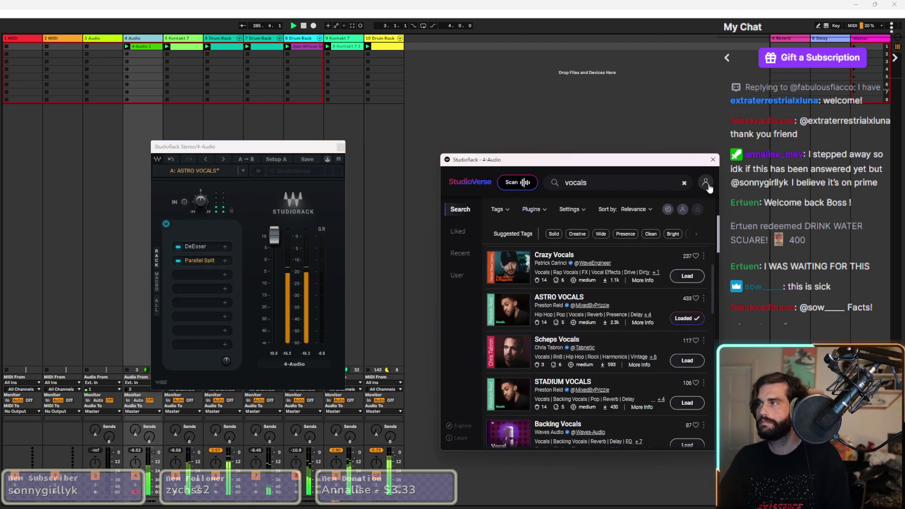
pyautogui.click(712, 159)
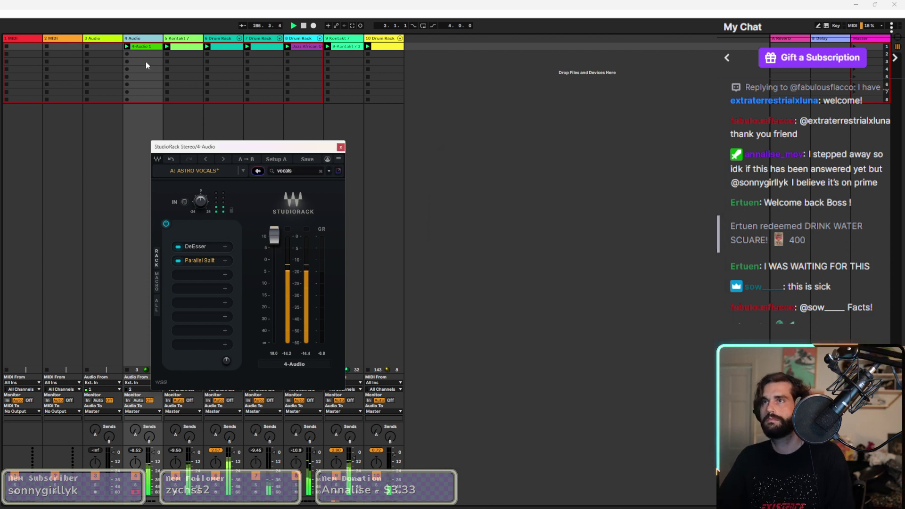
# Inspect the recorded 4 Audio clip's waveform and close the StudioRack window.
pyautogui.doubleClick(146, 47)
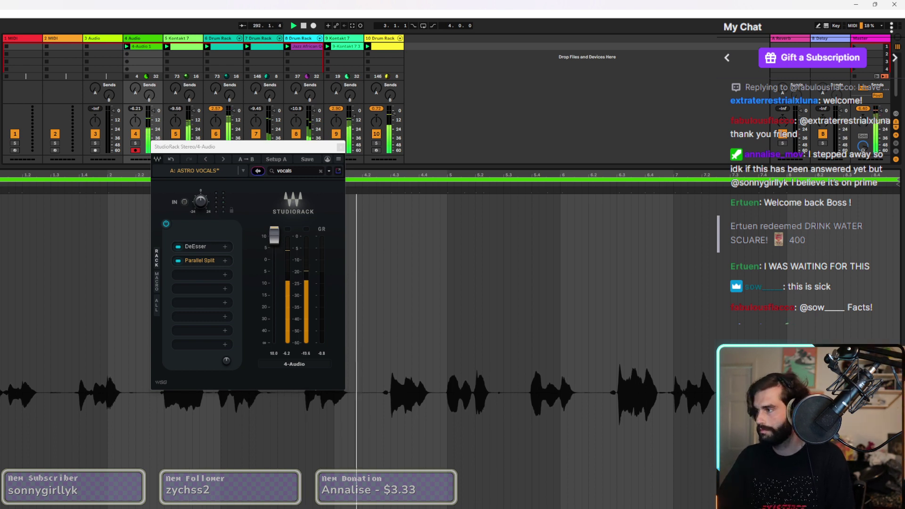
pyautogui.press('Tab')
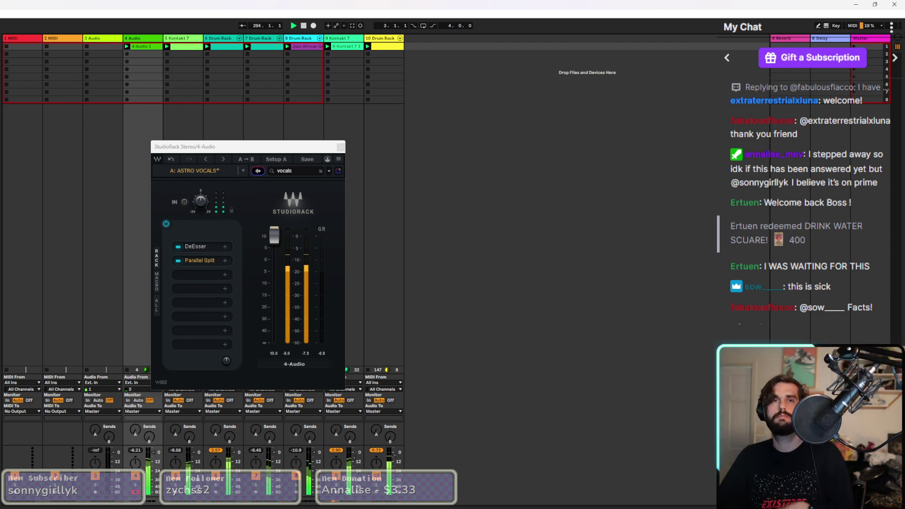
pyautogui.click(340, 147)
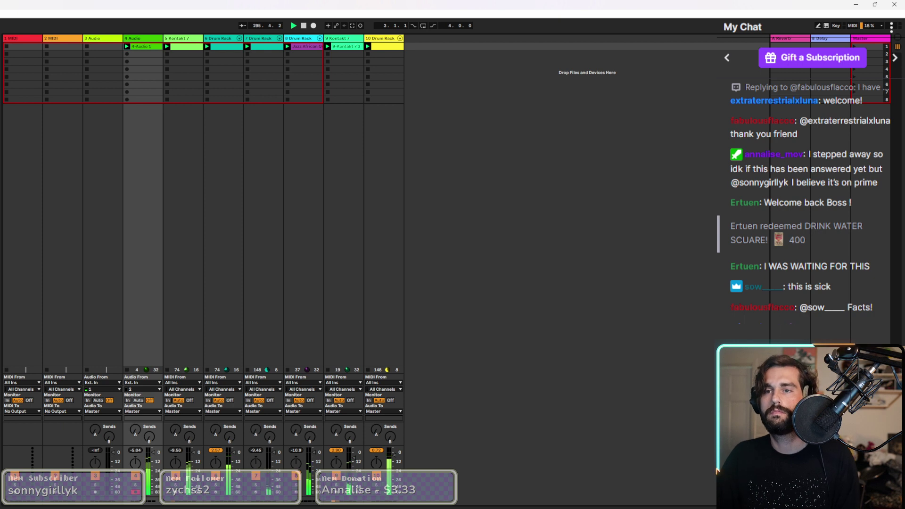
# Reopen StudioRack on the 4 Audio track, examine the chains inside Parallel Split, and close the plugin.
pyautogui.hotkey('ctrl', 'alt', 'p')
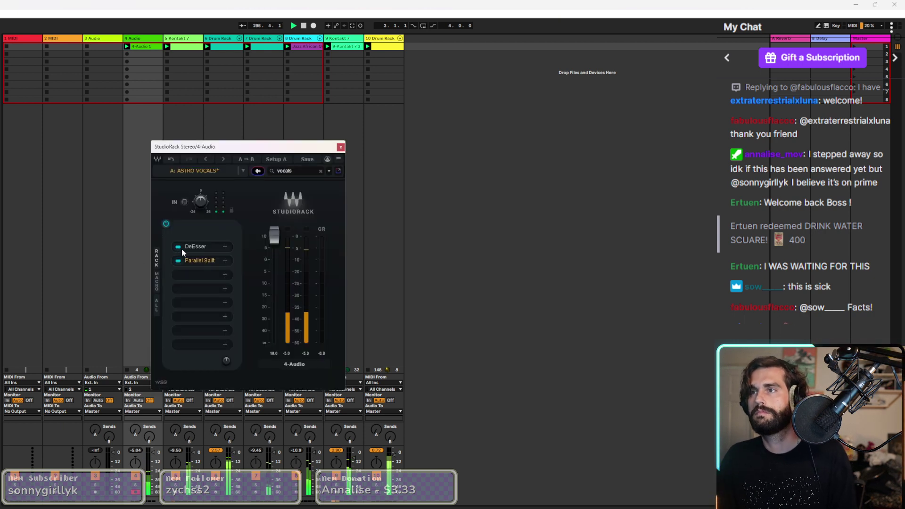
pyautogui.click(200, 261)
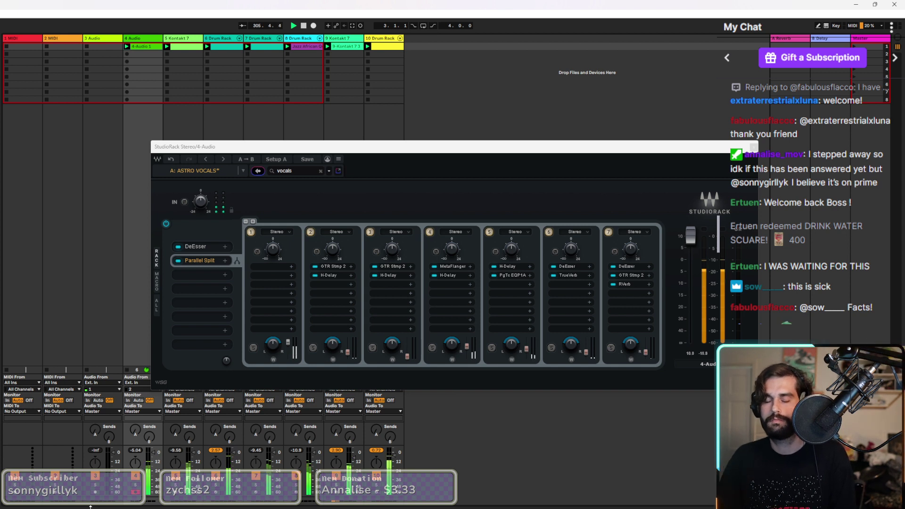
pyautogui.click(754, 146)
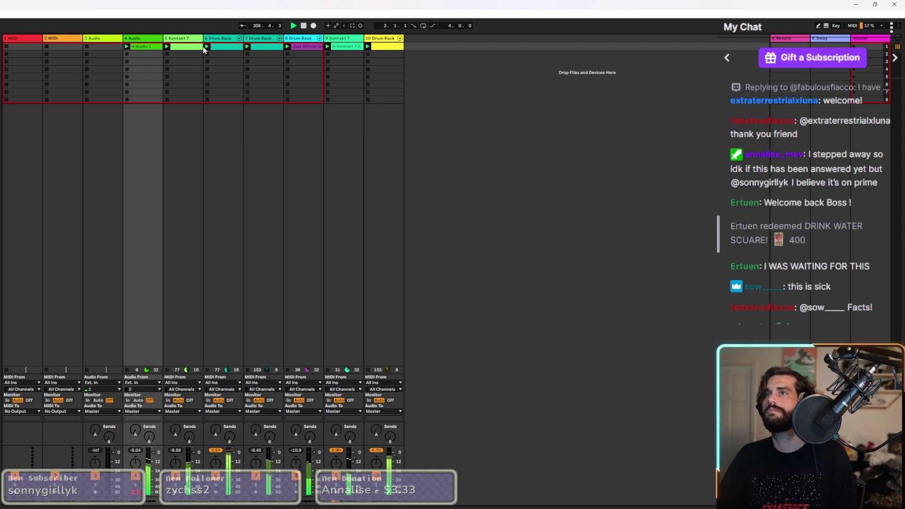
# Draw a stepped drop from about bar 4 onward in the 4 Audio clip's envelope and hide the clip view.
pyautogui.doubleClick(149, 46)
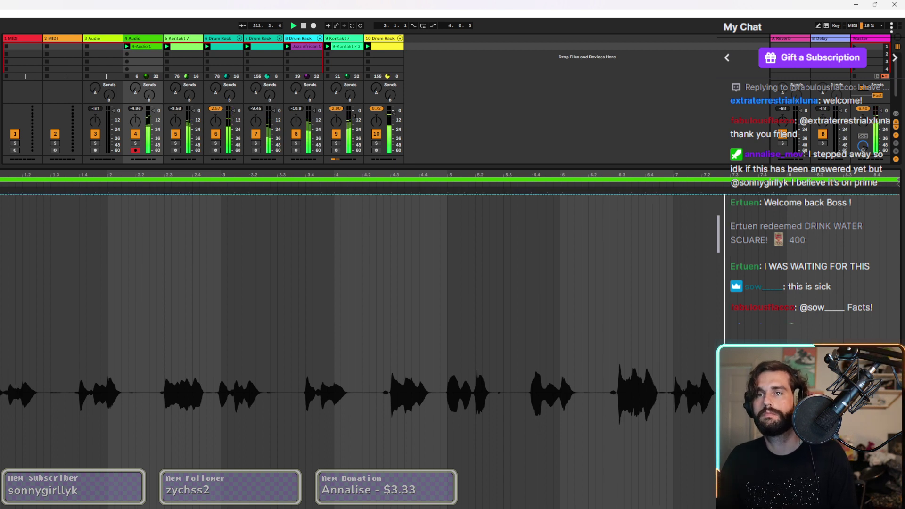
pyautogui.click(339, 196)
pyautogui.click(335, 196)
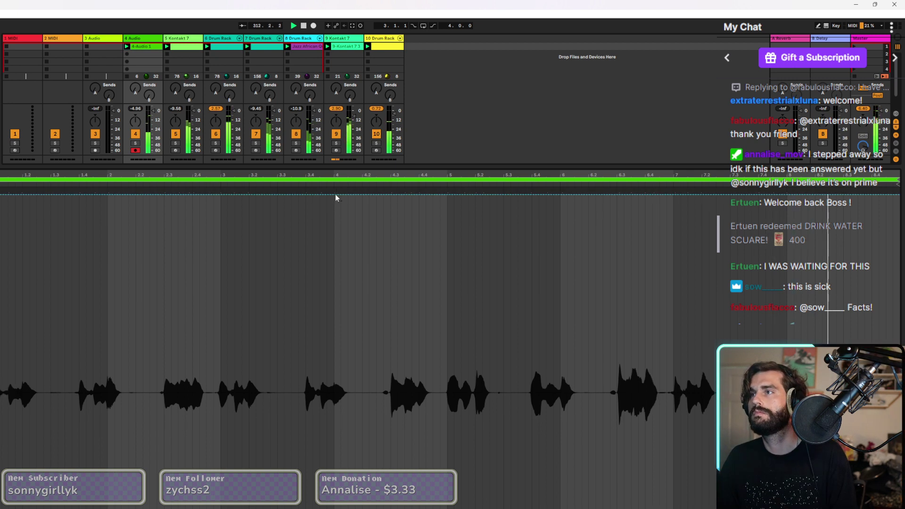
pyautogui.click(335, 197)
pyautogui.moveTo(341, 196); pyautogui.dragTo(338, 244)
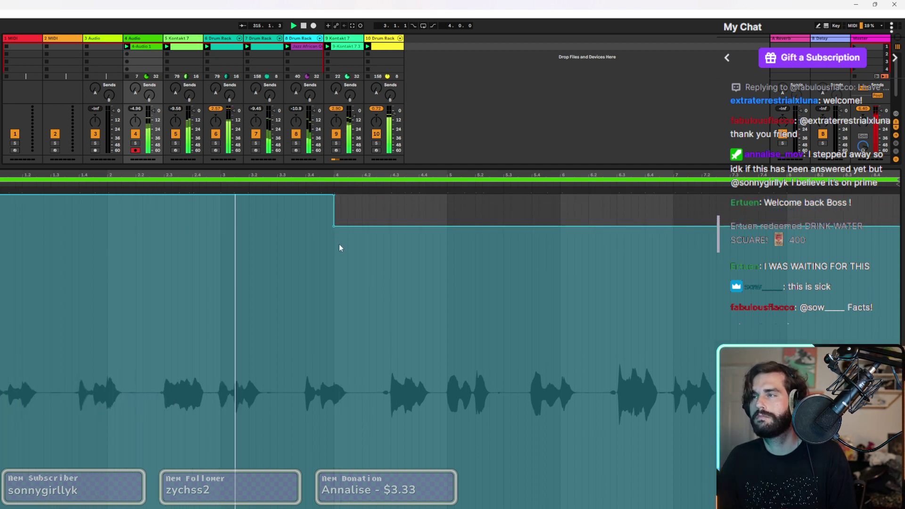
pyautogui.moveTo(335, 230)
pyautogui.moveTo(334, 227); pyautogui.dragTo(334, 225)
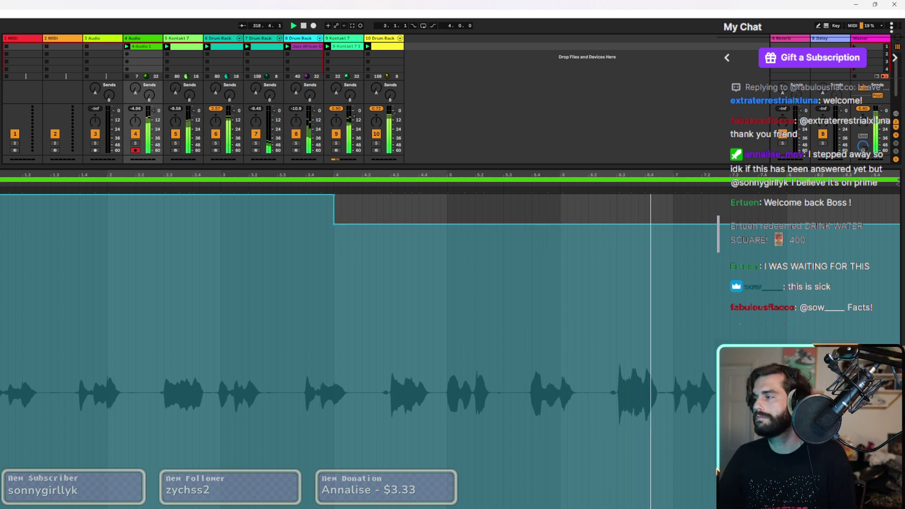
pyautogui.hotkey('ctrl', 'alt', 'l')
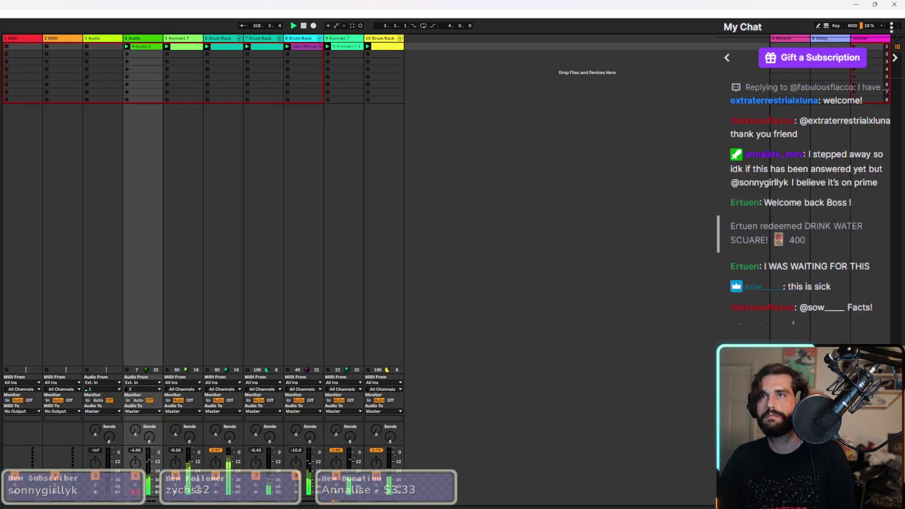
# Shape the 4 Audio clip's transposition envelope from +13 st at the start to 0 near bar 4, rising again just after bar 7.
pyautogui.doubleClick(154, 46)
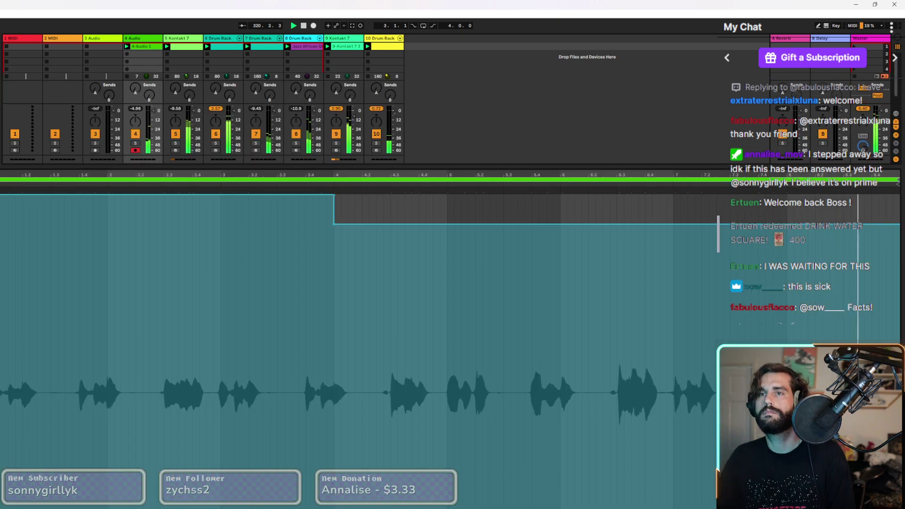
pyautogui.press('Escape')
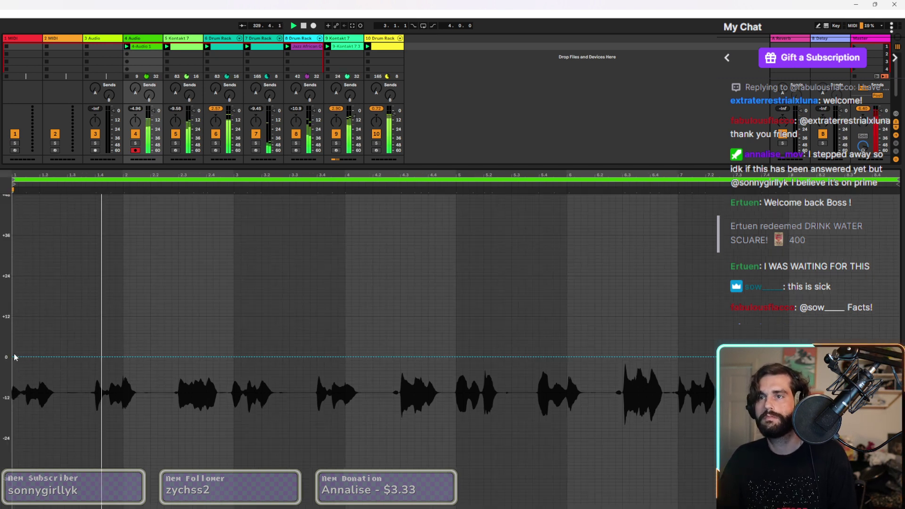
pyautogui.moveTo(16, 358); pyautogui.dragTo(16, 313)
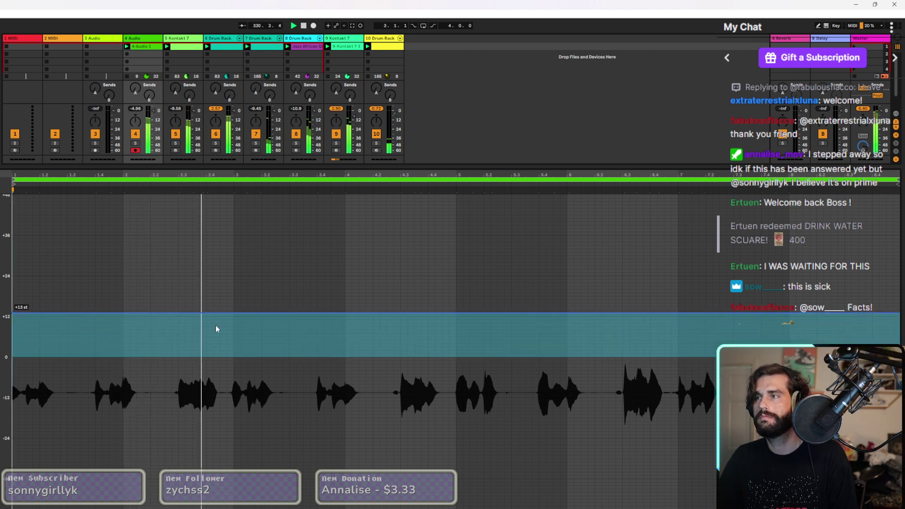
pyautogui.moveTo(344, 313); pyautogui.dragTo(345, 356)
pyautogui.moveTo(728, 357); pyautogui.dragTo(787, 322)
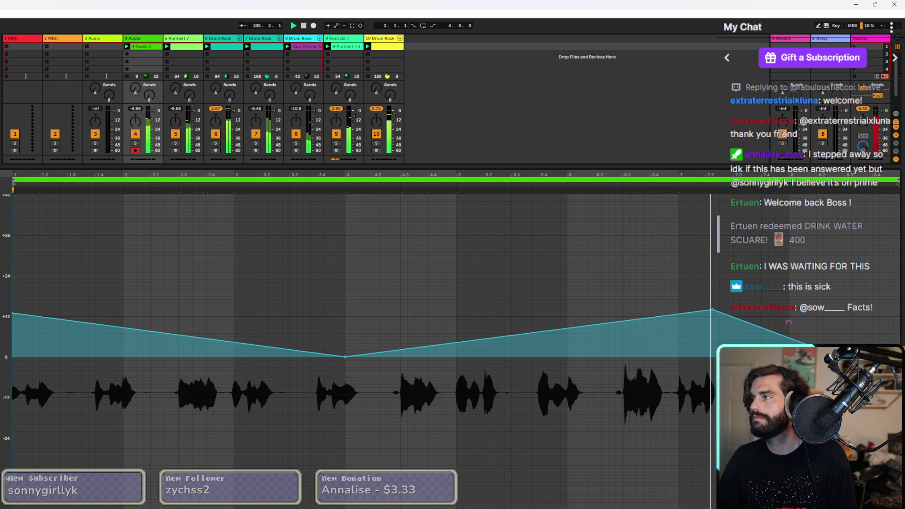
pyautogui.moveTo(14, 315)
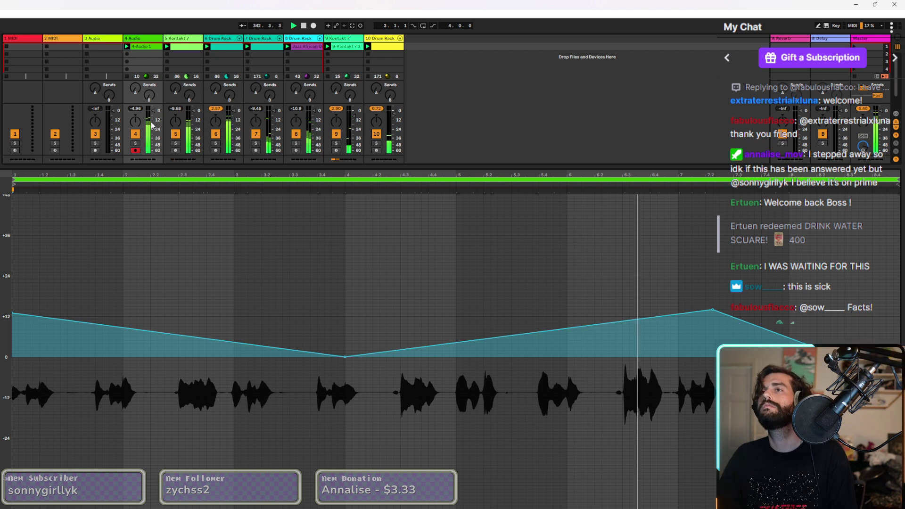
# Draw a pan envelope on the 4 Audio clip swinging both ways, peaking at 15R shortly after bar 5, and hide the clip view.
pyautogui.click(135, 124)
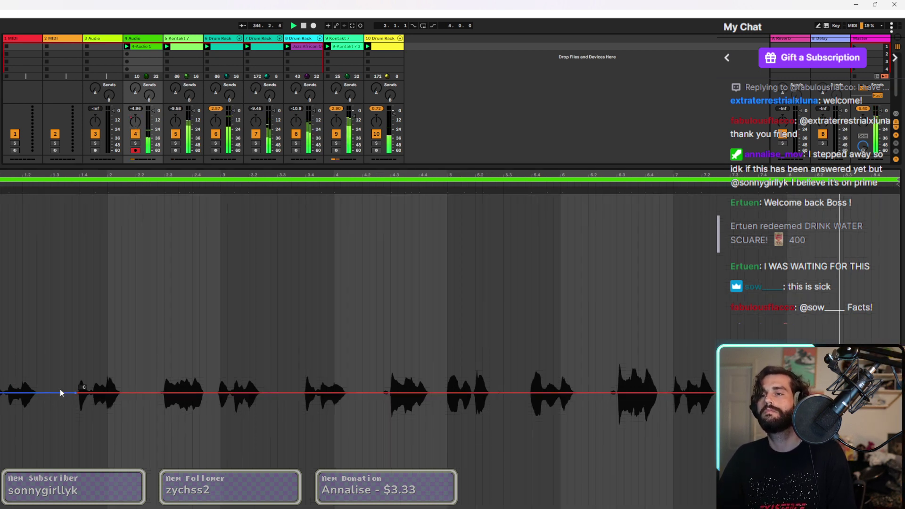
pyautogui.moveTo(55, 392); pyautogui.dragTo(58, 370)
pyautogui.moveTo(186, 394); pyautogui.dragTo(193, 417)
pyautogui.moveTo(448, 418); pyautogui.dragTo(497, 347)
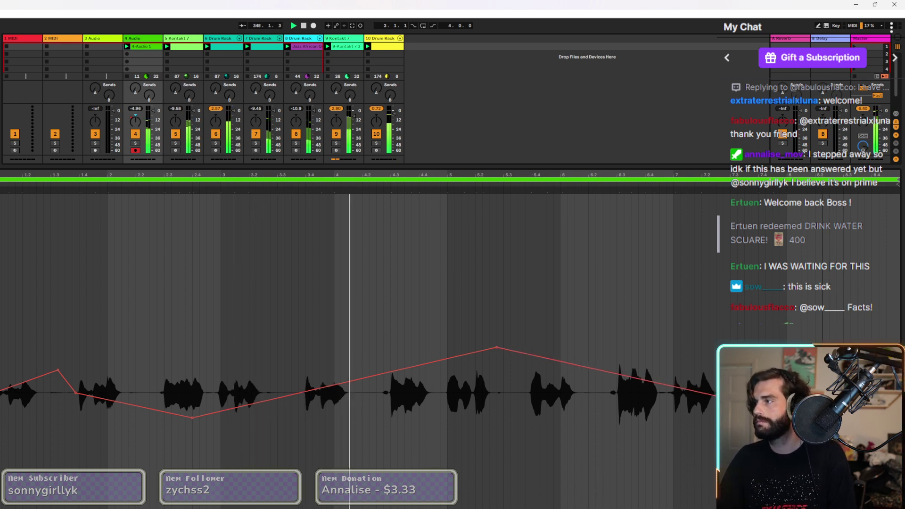
pyautogui.moveTo(498, 348); pyautogui.dragTo(496, 334)
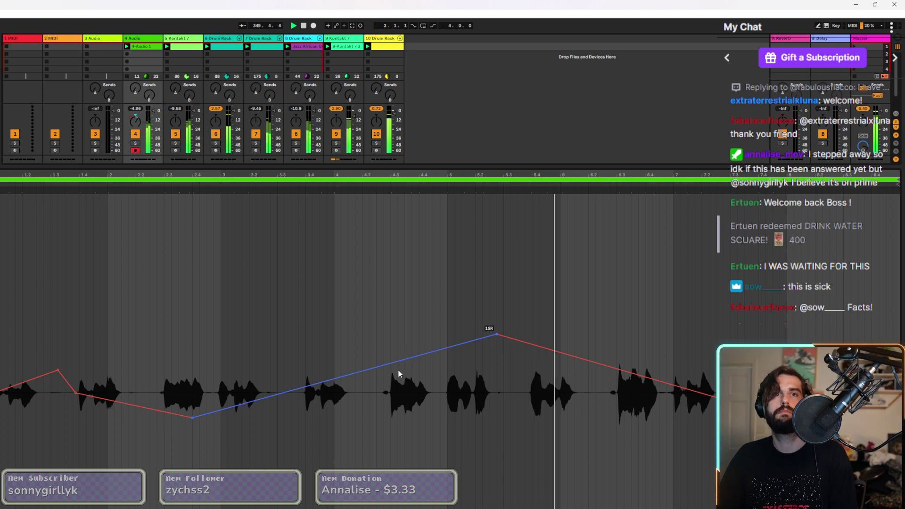
pyautogui.hotkey('ctrl', 'alt', 'l')
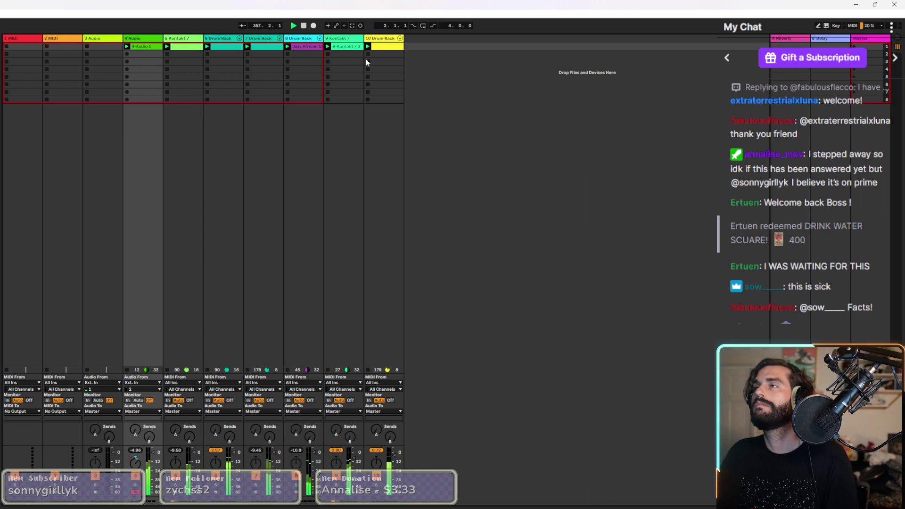
# Add an eleventh track with Analog Lab V, filter its presets by the Mellotron instrument, and select Brasssss.
pyautogui.click(377, 38)
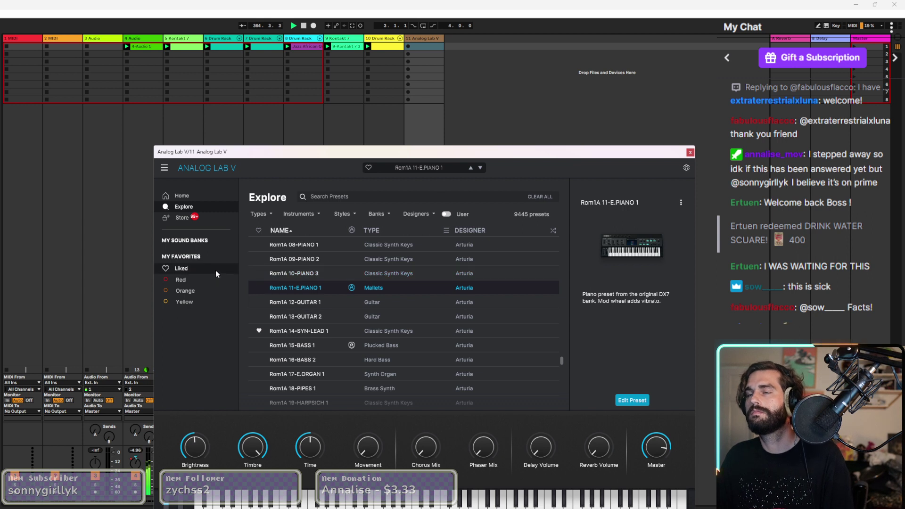
pyautogui.click(298, 214)
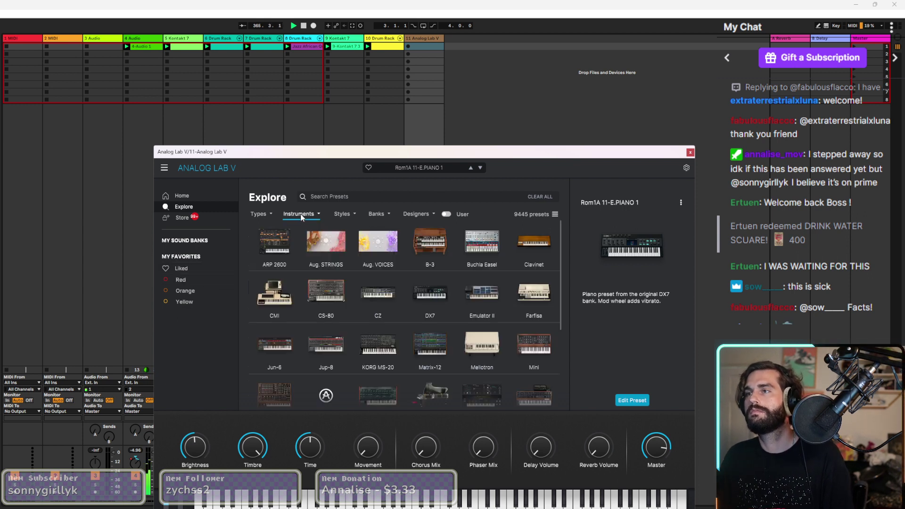
pyautogui.click(491, 346)
pyautogui.click(490, 345)
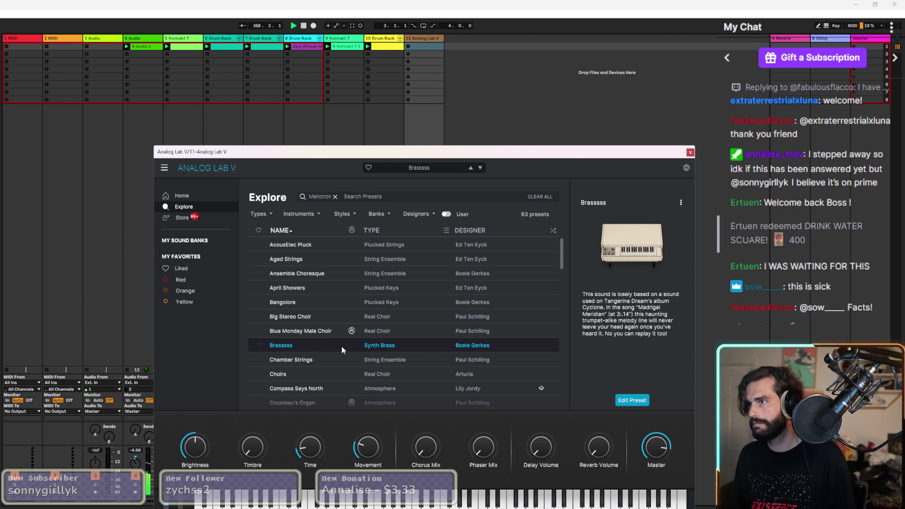
# Switch the 11 Analog Lab V track's preset to Chamber Strings and close the plug-in window.
pyautogui.click(691, 153)
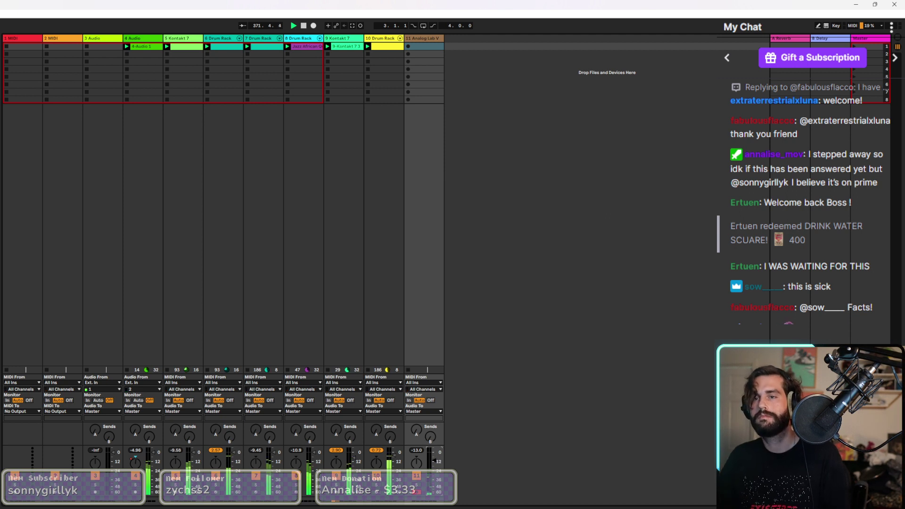
pyautogui.hotkey('ctrl', 'alt', 'p')
pyautogui.click(324, 360)
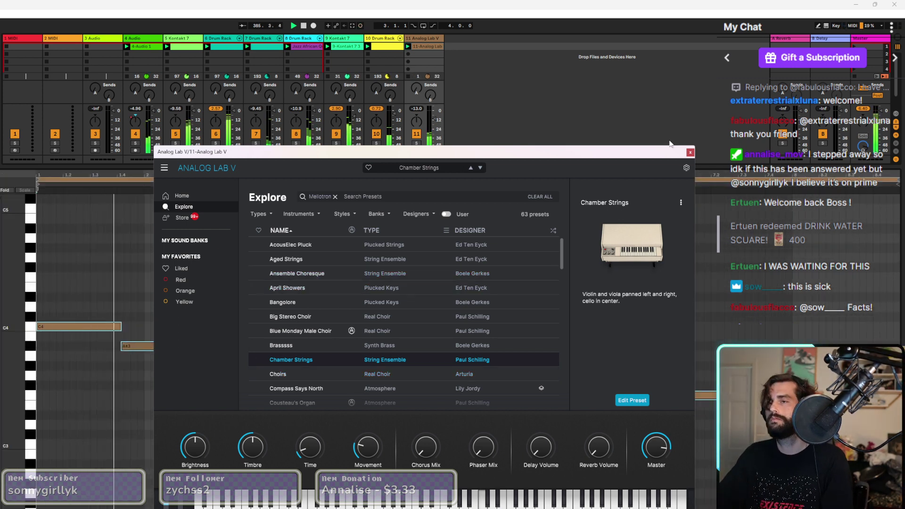
pyautogui.click(691, 152)
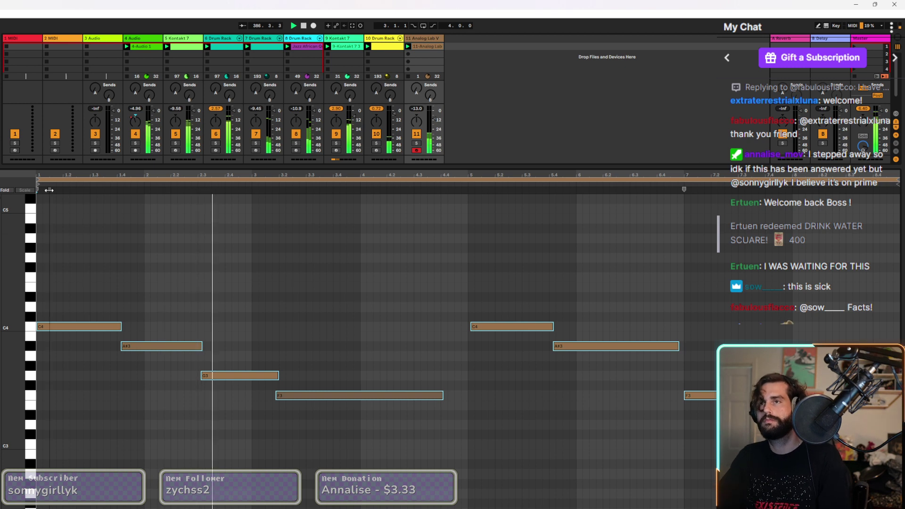
# Start the Analog Lab V clip's loop at bar 5, align the C4 and A#3 notes, extend A#3 to bar 7, and hide the clip view.
pyautogui.moveTo(37, 179); pyautogui.dragTo(468, 178)
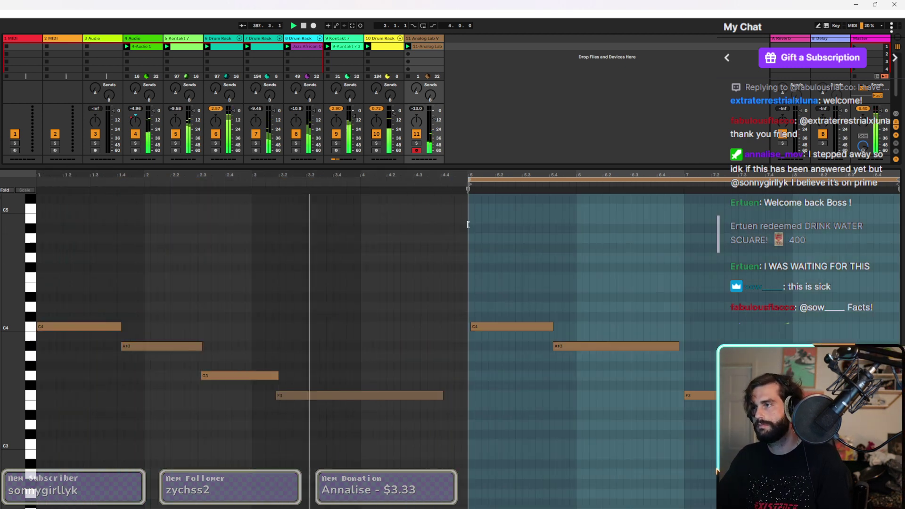
pyautogui.moveTo(506, 326); pyautogui.dragTo(504, 327)
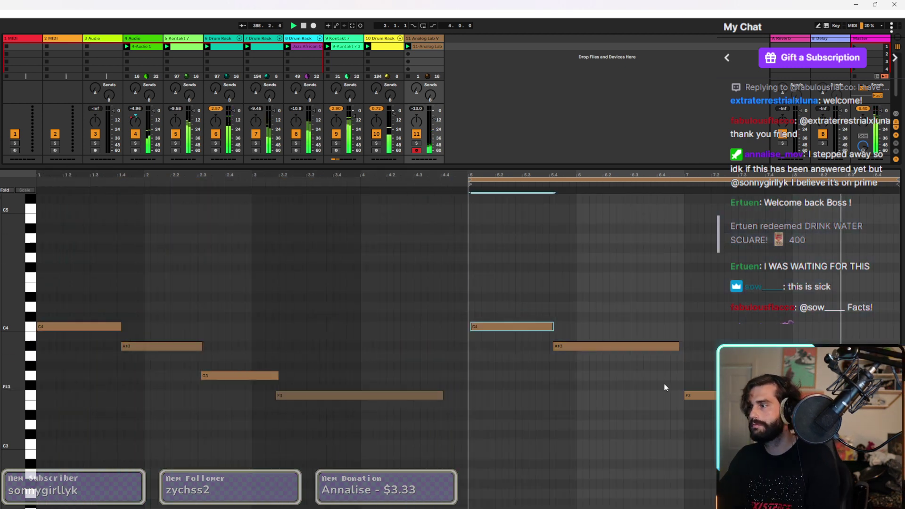
pyautogui.click(595, 347)
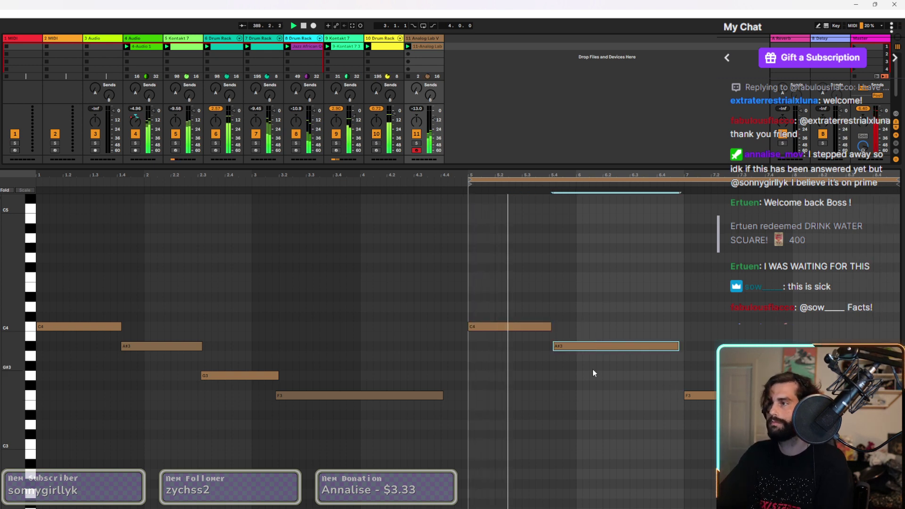
pyautogui.press('Left')
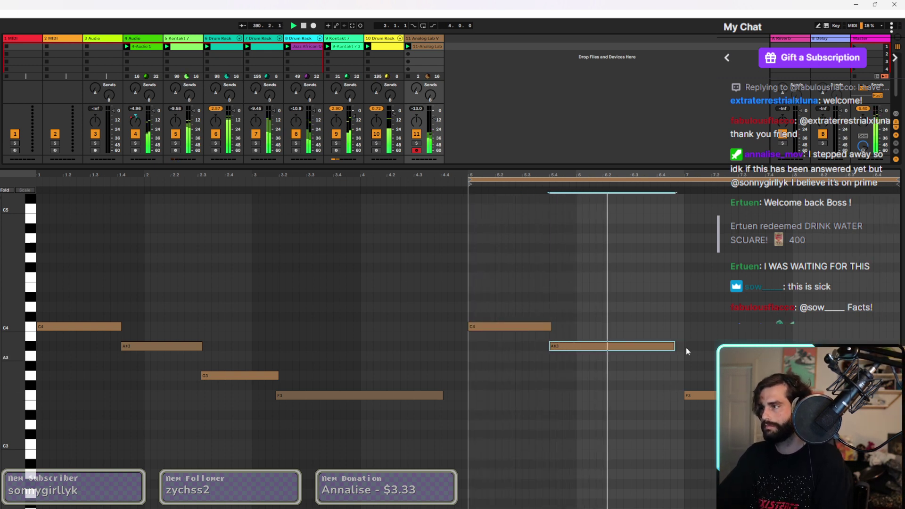
pyautogui.moveTo(676, 347); pyautogui.dragTo(684, 348)
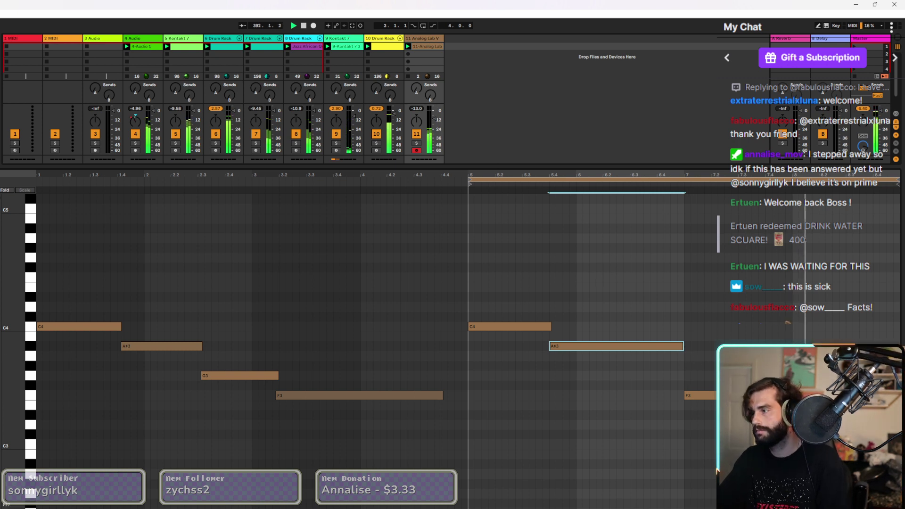
pyautogui.hotkey('ctrl', 'alt', 'l')
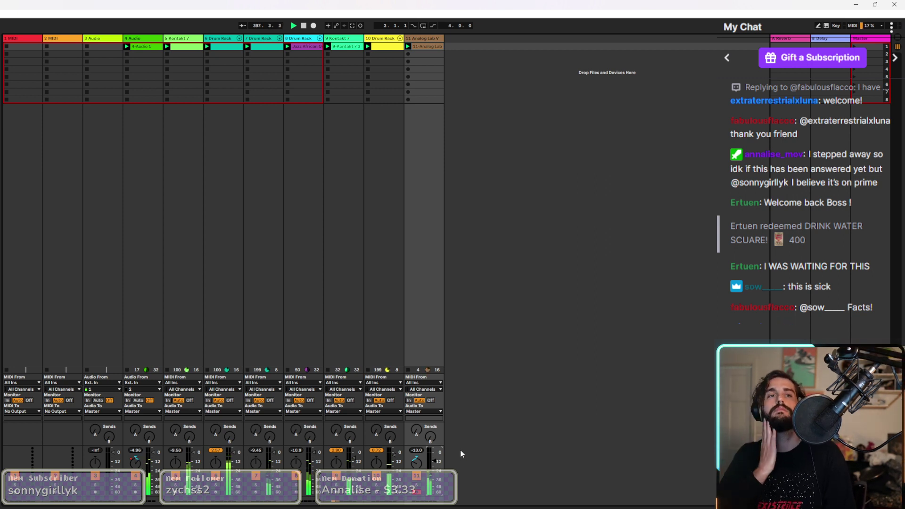
# Duplicate the 11 Analog Lab V track together with its clip.
pyautogui.rightClick(424, 38)
pyautogui.click(442, 57)
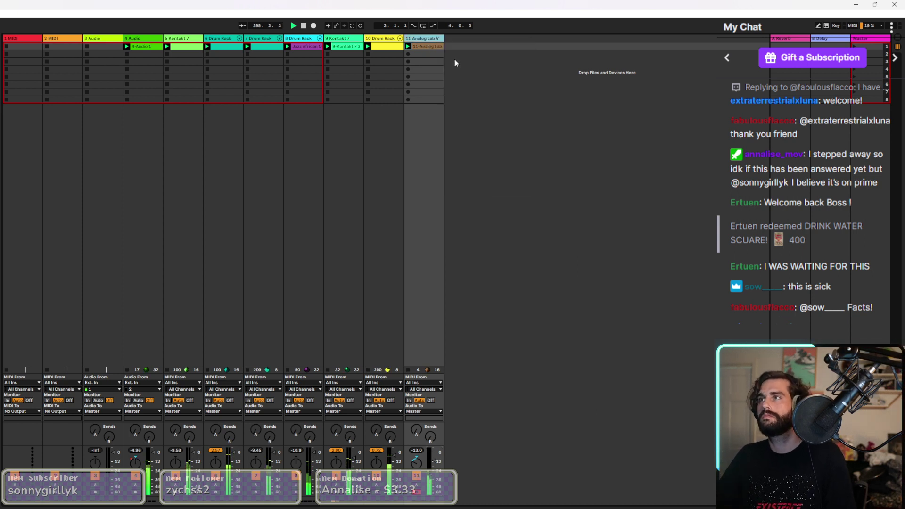
pyautogui.hotkey('ctrl', 'd')
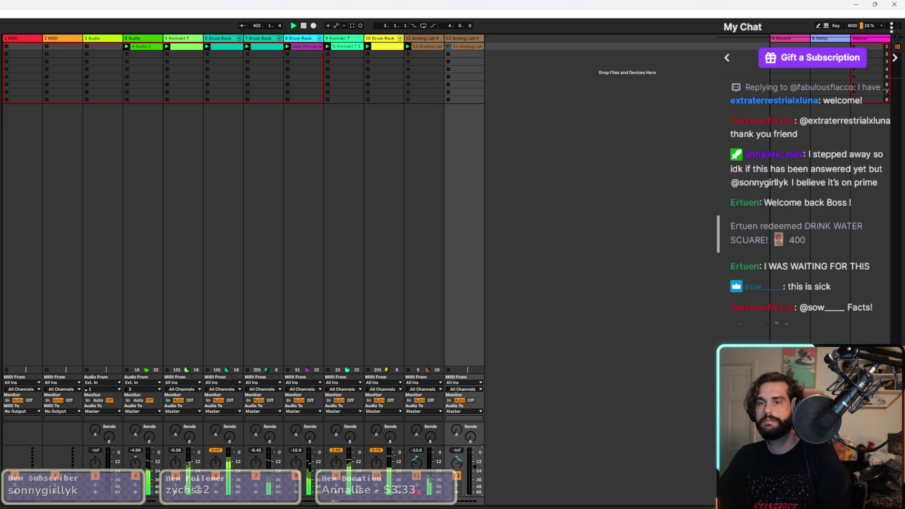
# Filter the duplicated Analog Lab V's presets by Mellotron, load Choirs, and play its clip with the song from the start.
pyautogui.hotkey('ctrl', 'alt', 'p')
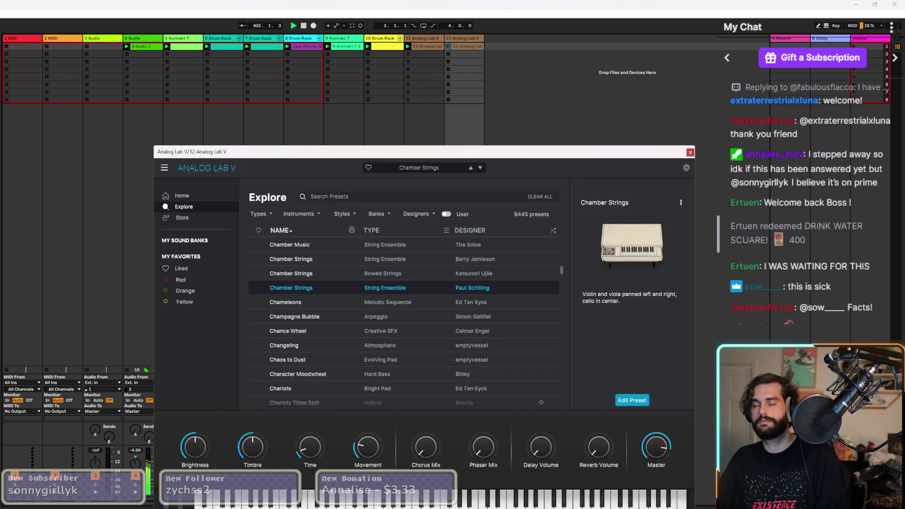
pyautogui.click(305, 332)
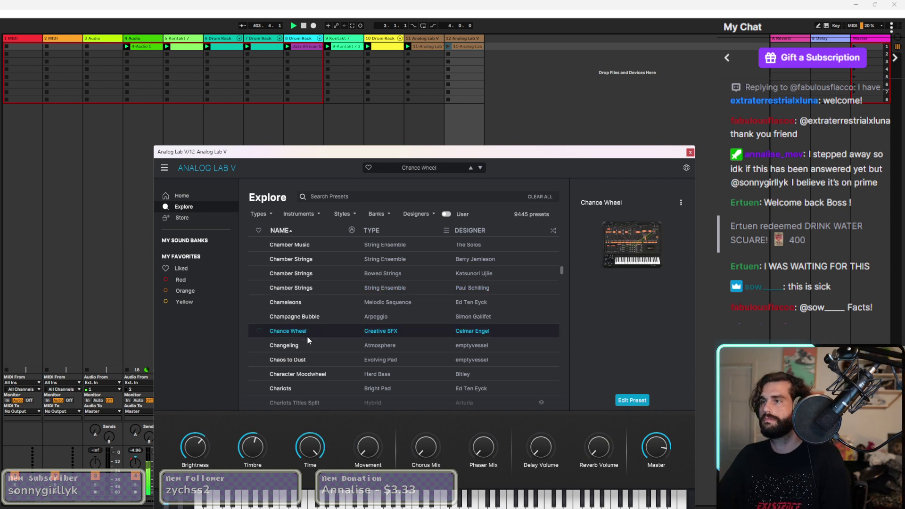
pyautogui.click(304, 216)
pyautogui.click(540, 310)
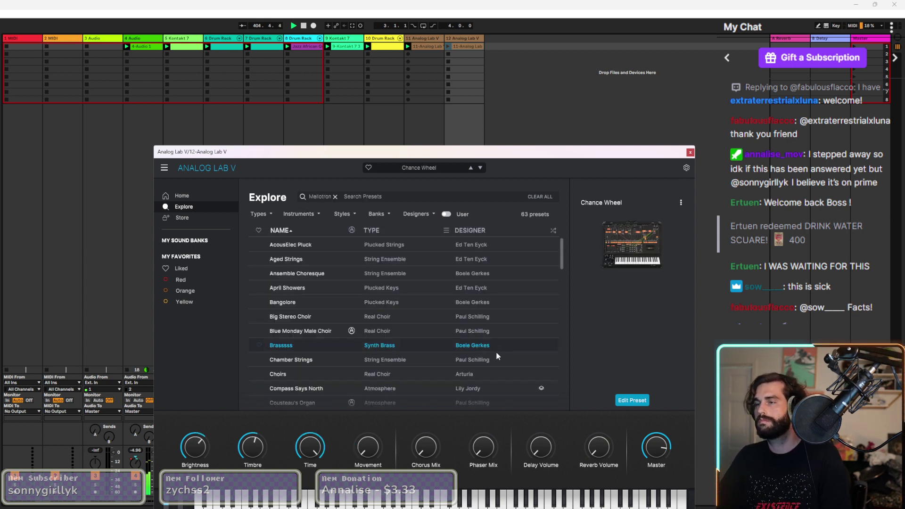
pyautogui.click(301, 371)
pyautogui.click(448, 47)
pyautogui.press('space')
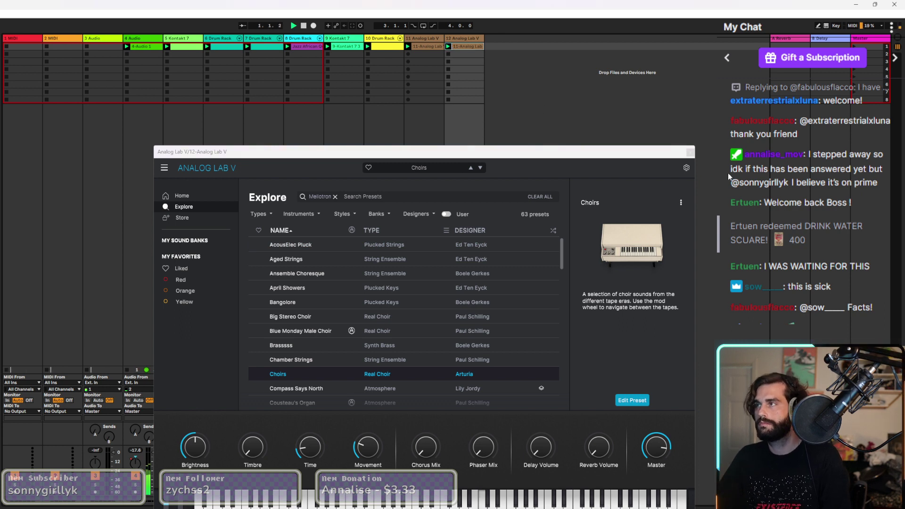
pyautogui.click(690, 152)
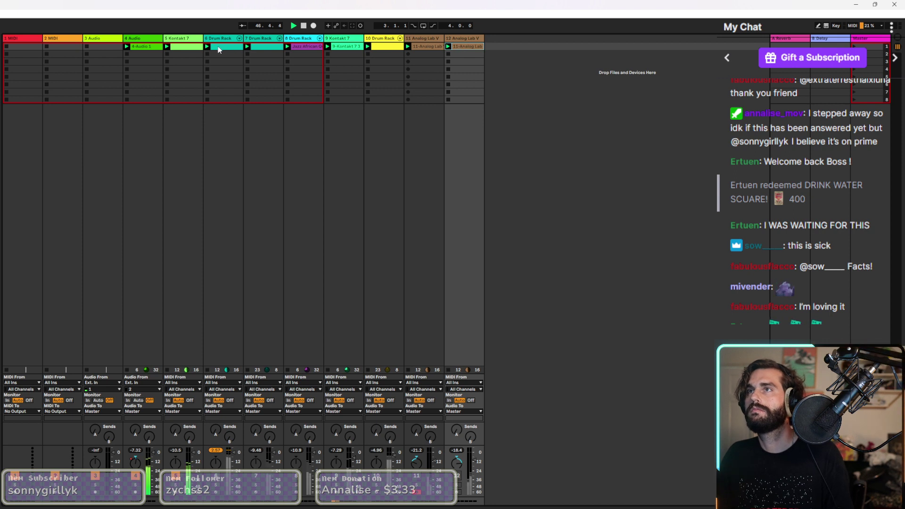
# Move the first-scene clips of tracks 6 through 12 down into scene 2.
pyautogui.click(225, 88)
pyautogui.keyDown('shift'); pyautogui.click(227, 52); pyautogui.keyUp('shift')
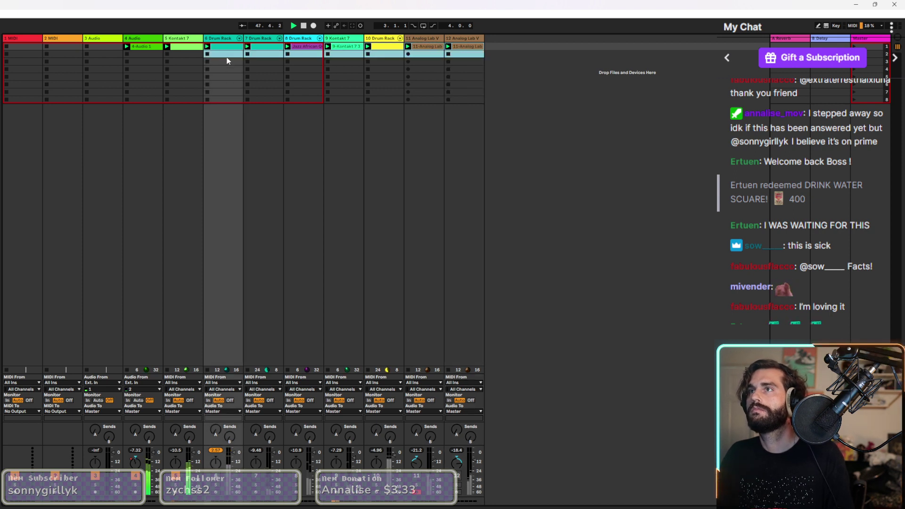
pyautogui.click(228, 47)
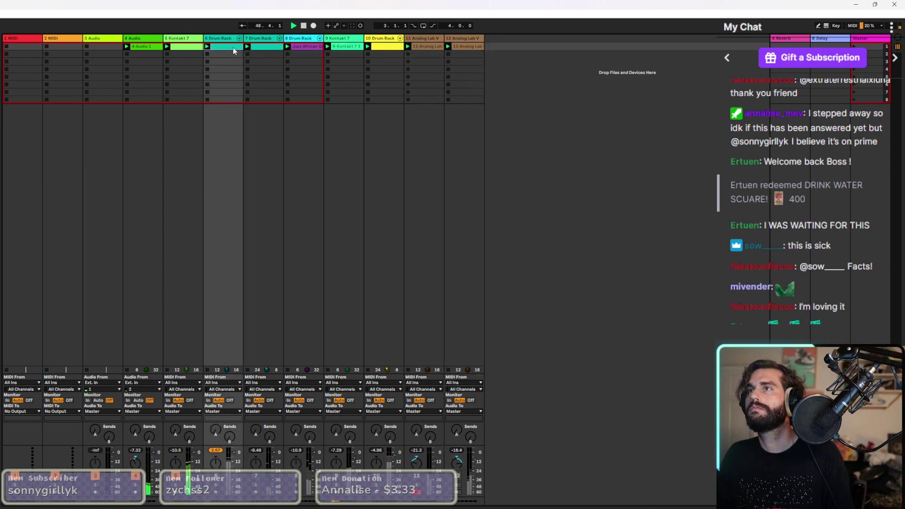
pyautogui.click(477, 54)
pyautogui.click(228, 57)
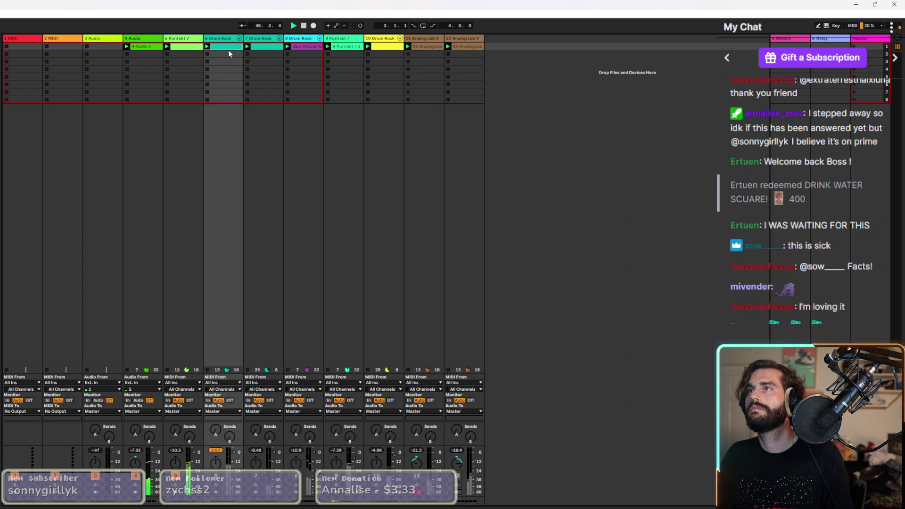
pyautogui.keyDown('shift'); pyautogui.click(464, 47); pyautogui.keyUp('shift')
pyautogui.moveTo(223, 47); pyautogui.dragTo(224, 57)
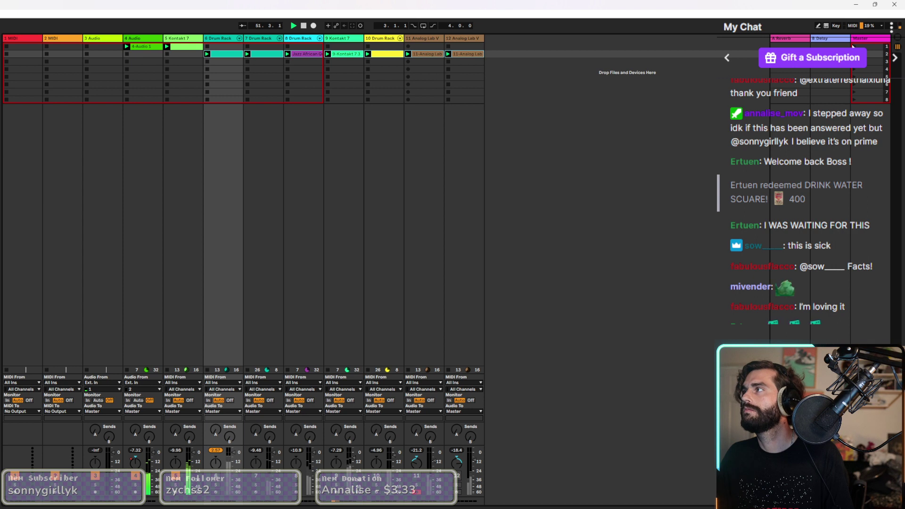
# Launch scene 1 and copy the 5 Kontakt 7 clip into scene 2.
pyautogui.press('Up')
pyautogui.press('Return')
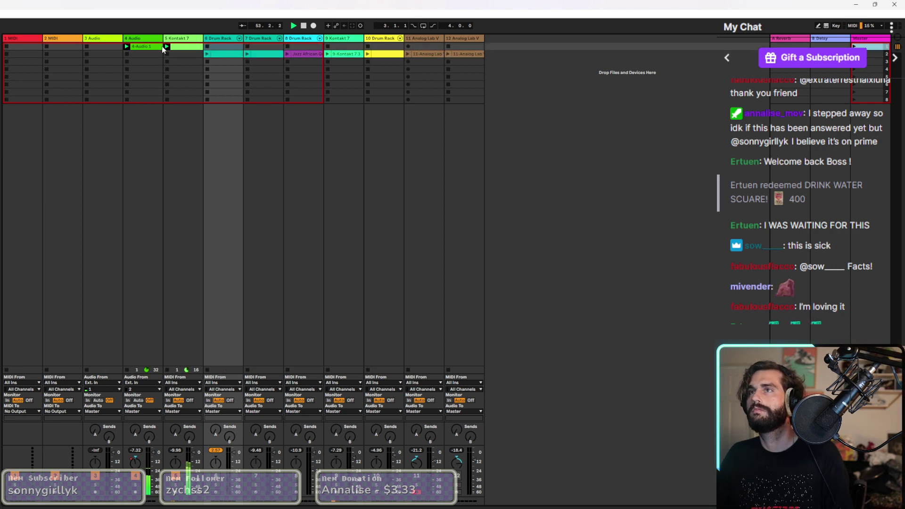
pyautogui.press('Left')
pyautogui.press('Left')
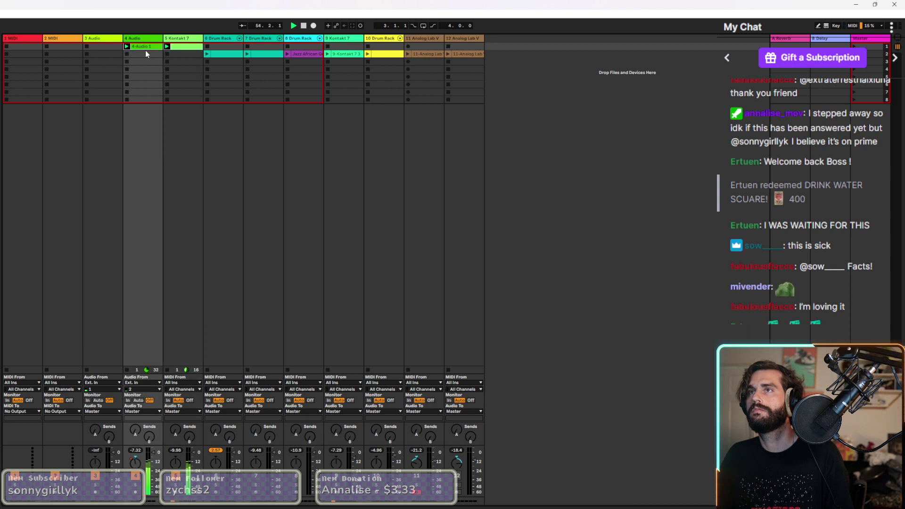
pyautogui.click(179, 68)
pyautogui.click(182, 55)
pyautogui.click(573, 93)
# Copy both Analog Lab V clips into scene 3 and delete their originals from scene 2.
pyautogui.click(421, 56)
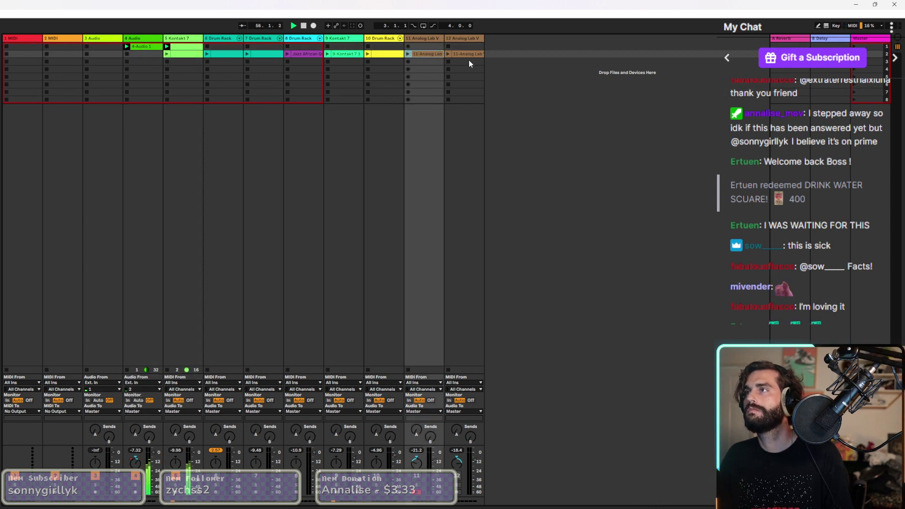
pyautogui.keyDown('shift'); pyautogui.click(467, 54); pyautogui.keyUp('shift')
pyautogui.moveTo(429, 57); pyautogui.dragTo(429, 67)
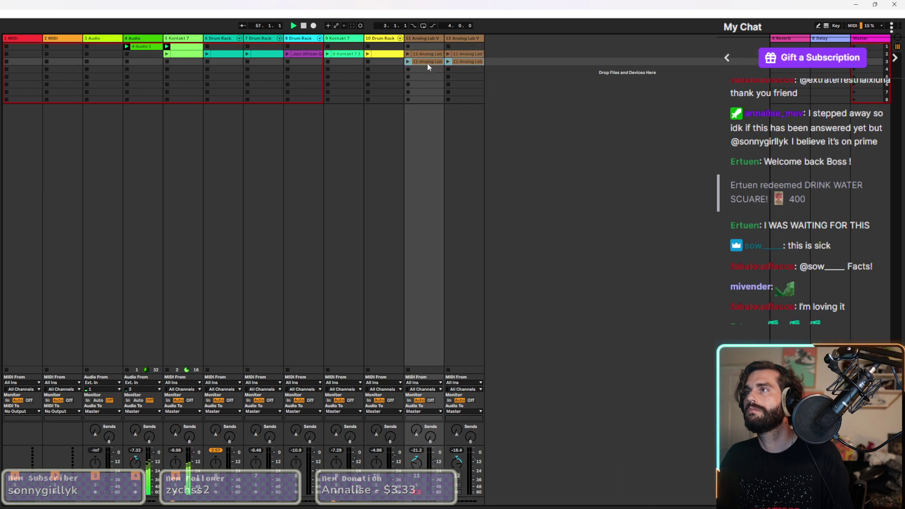
pyautogui.click(428, 55)
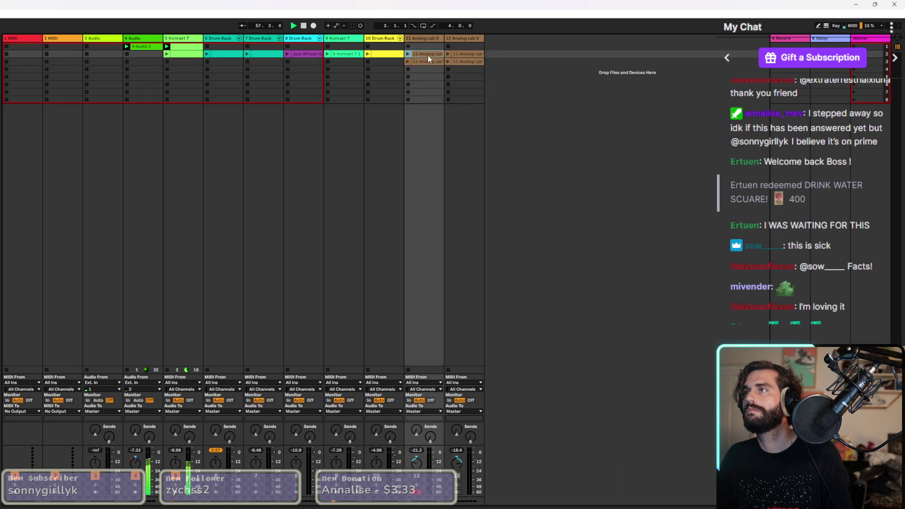
pyautogui.press('Delete')
pyautogui.click(463, 53)
pyautogui.press('Delete')
# Try moving the 9 Kontakt 7 clip from scene 2 to scene 3.
pyautogui.click(371, 54)
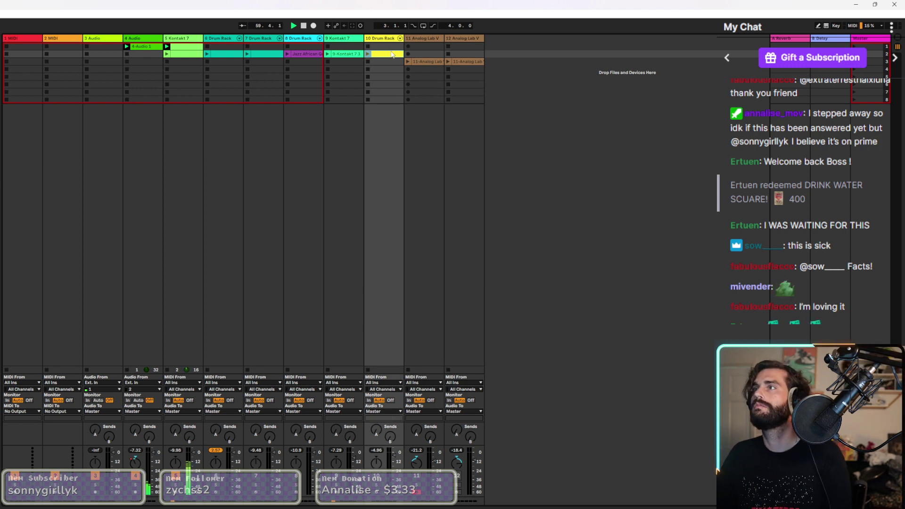
pyautogui.click(339, 55)
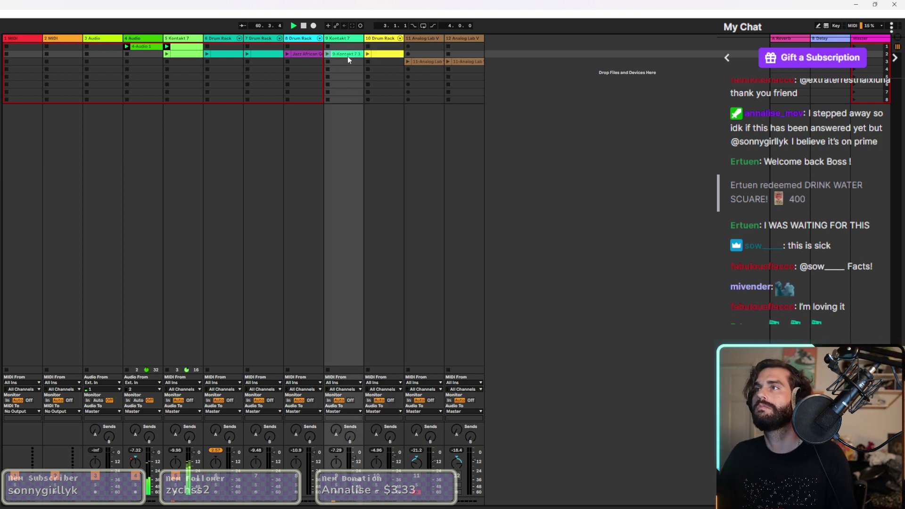
pyautogui.moveTo(344, 52); pyautogui.dragTo(348, 62)
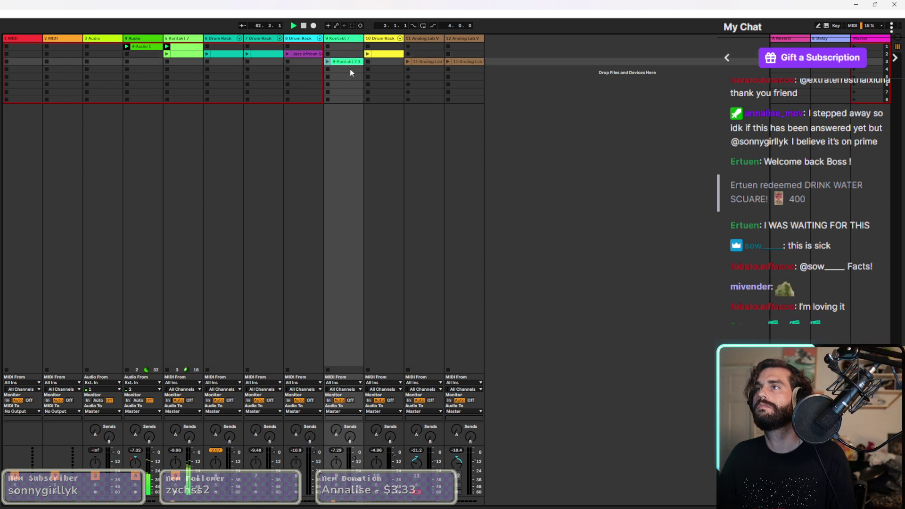
# Copy the 8 Drum Rack and 10 Drum Rack clips into scene 3, returning the 9 Kontakt 7 clip to scene 2.
pyautogui.click(303, 55)
pyautogui.moveTo(305, 62); pyautogui.dragTo(305, 62)
pyautogui.click(385, 80)
pyautogui.moveTo(384, 54); pyautogui.dragTo(343, 54)
pyautogui.click(347, 62)
# Delete the 10 Drum Rack and 8 Drum Rack clips from scene 2.
pyautogui.click(375, 68)
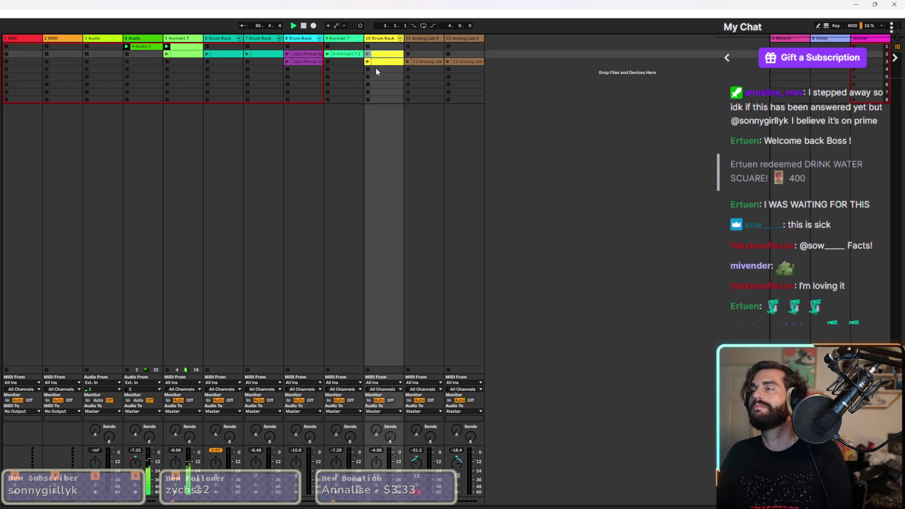
pyautogui.press('Delete')
pyautogui.click(309, 76)
pyautogui.click(304, 54)
pyautogui.press('Delete')
# Copy the scene 2 clips of tracks 5, 6, 7 and 9 and the 4 Audio clip into scene 3.
pyautogui.click(263, 56)
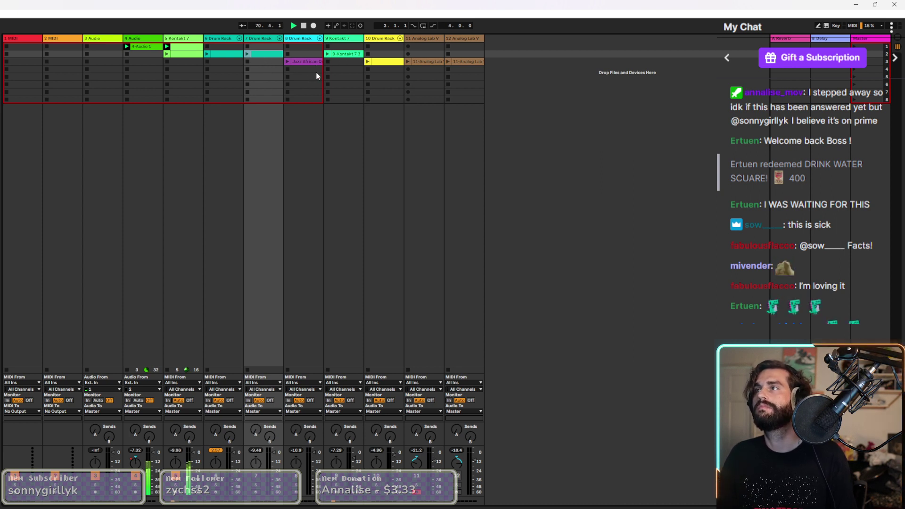
pyautogui.click(347, 54)
pyautogui.hotkey('ctrl', 'd')
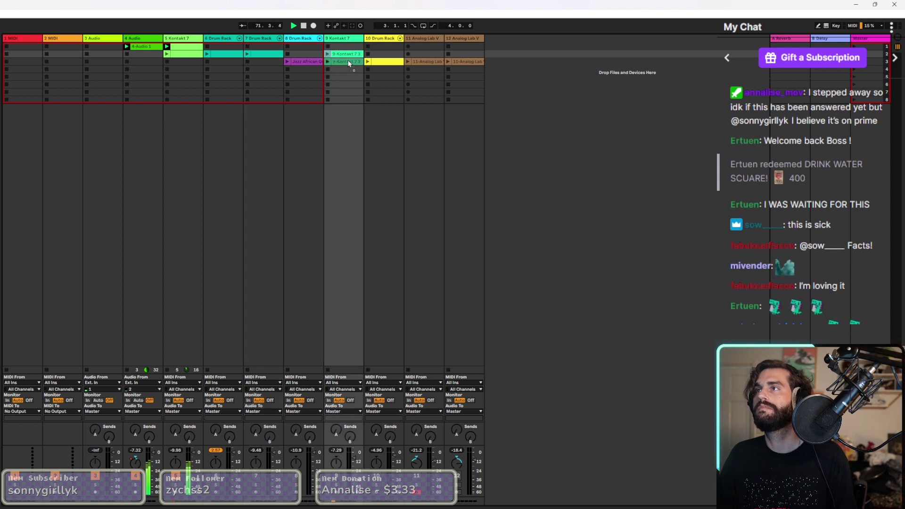
pyautogui.click(261, 71)
pyautogui.moveTo(262, 70); pyautogui.dragTo(144, 61)
pyautogui.click(143, 48)
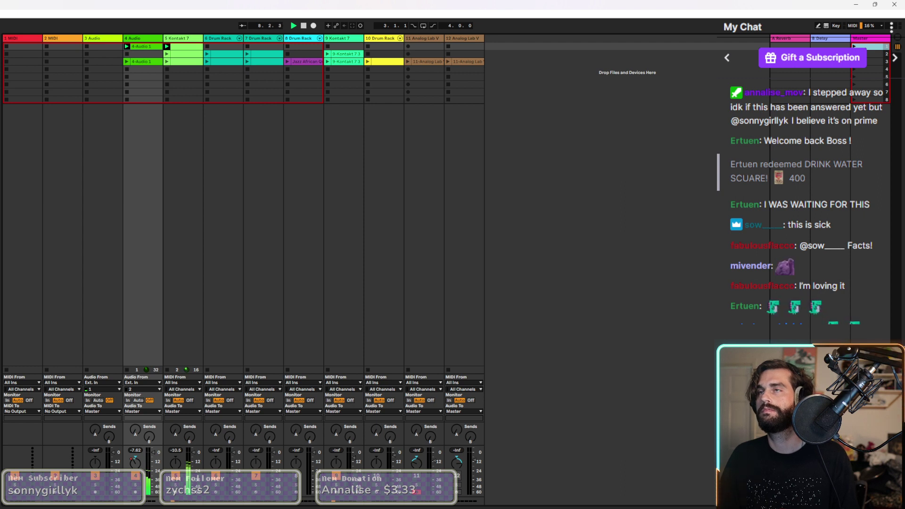
# Launch scene 2 and delete the 7 Drum Rack clip from it.
pyautogui.click(854, 53)
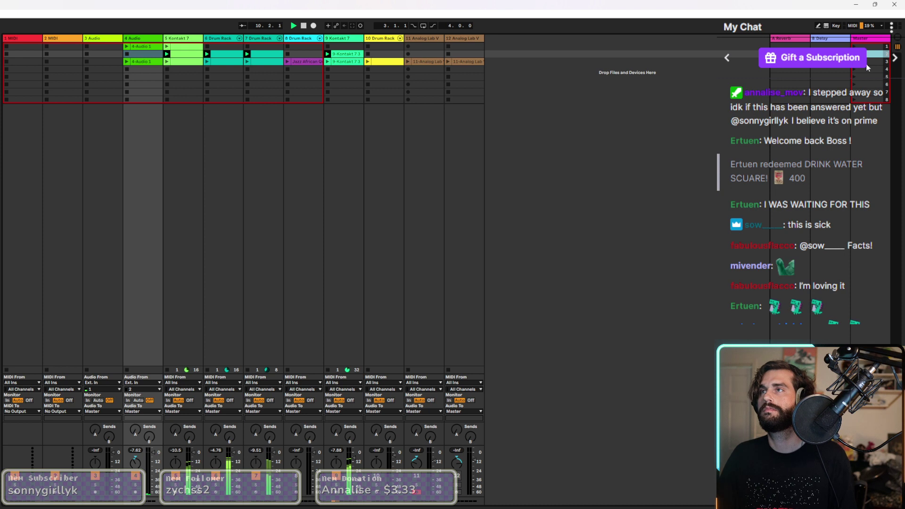
pyautogui.click(264, 54)
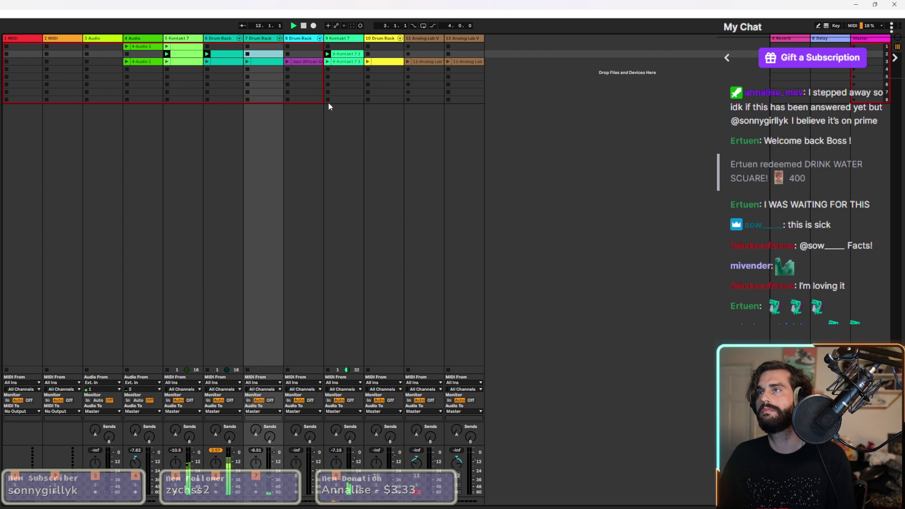
pyautogui.click(353, 55)
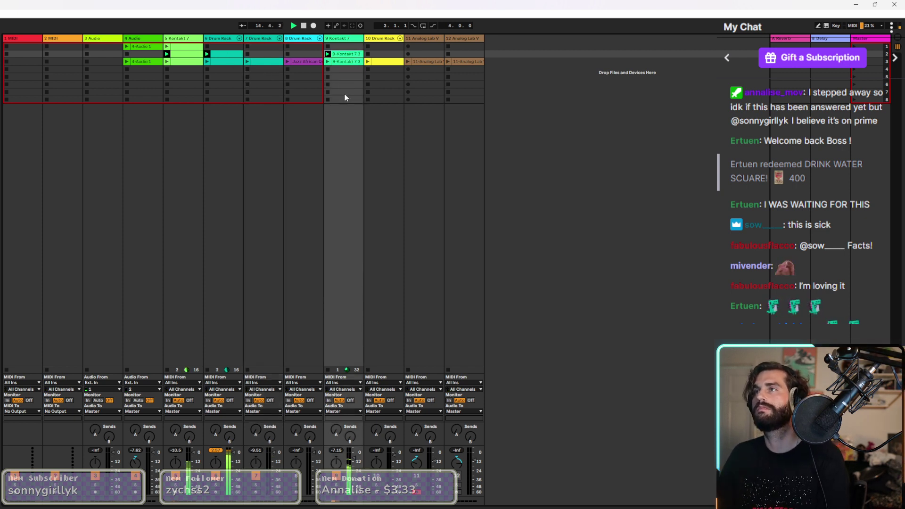
# Delete the 9 Kontakt 7 clip from scene 2 and launch scene 3.
pyautogui.press('Delete')
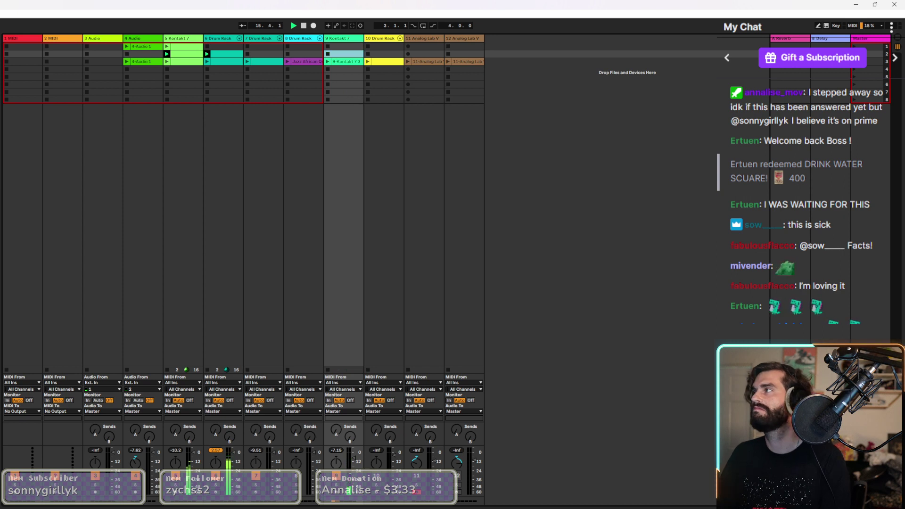
pyautogui.click(856, 62)
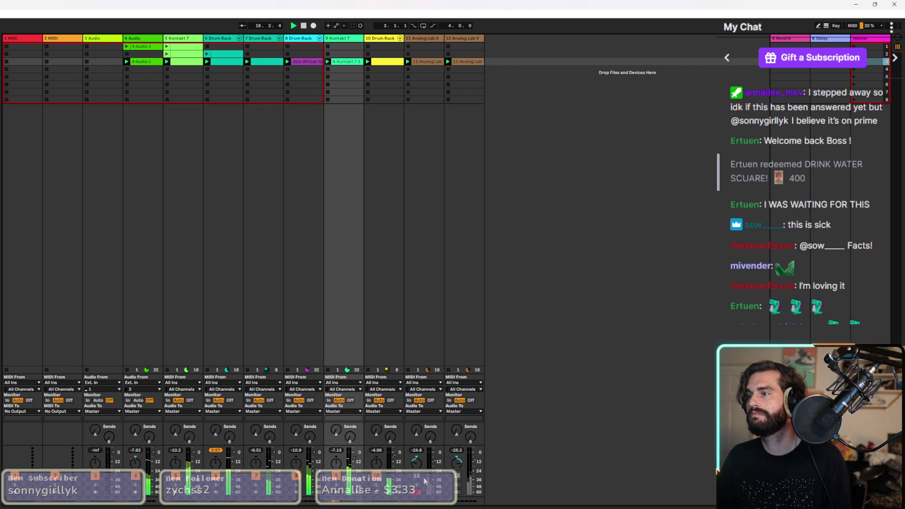
# Move the 11 Analog Lab V and 12 Analog Lab V clips from scene 3 to scene 4.
pyautogui.click(430, 60)
pyautogui.click(470, 64)
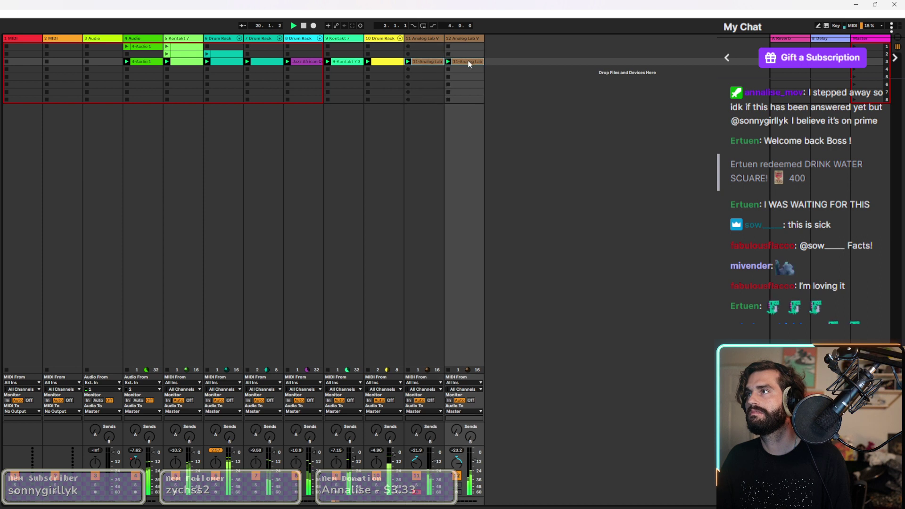
pyautogui.click(426, 71)
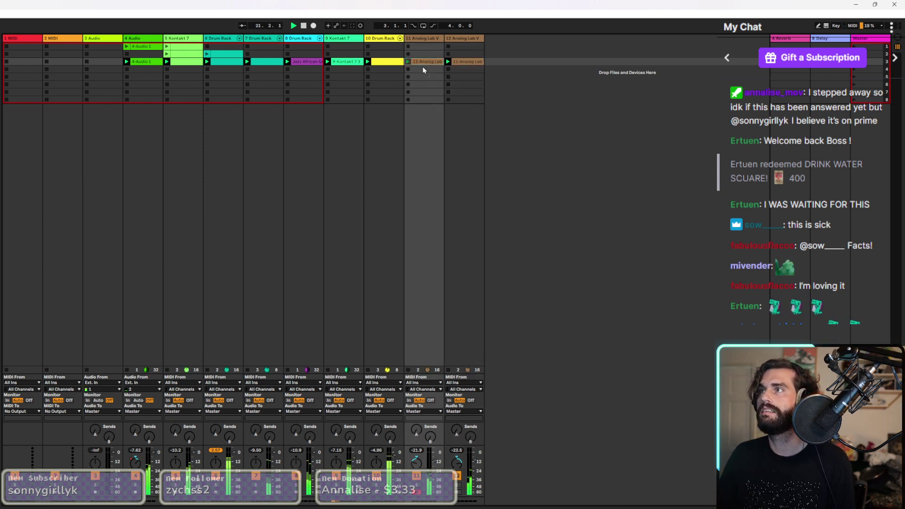
pyautogui.hotkey('ctrl', 'd')
pyautogui.moveTo(474, 61); pyautogui.dragTo(462, 72)
pyautogui.click(423, 63)
pyautogui.press('Delete')
# Copy the scene 3 clips of tracks 8, 9 and 10 into scene 4, and the 10 Drum Rack clip also into scene 2.
pyautogui.click(378, 62)
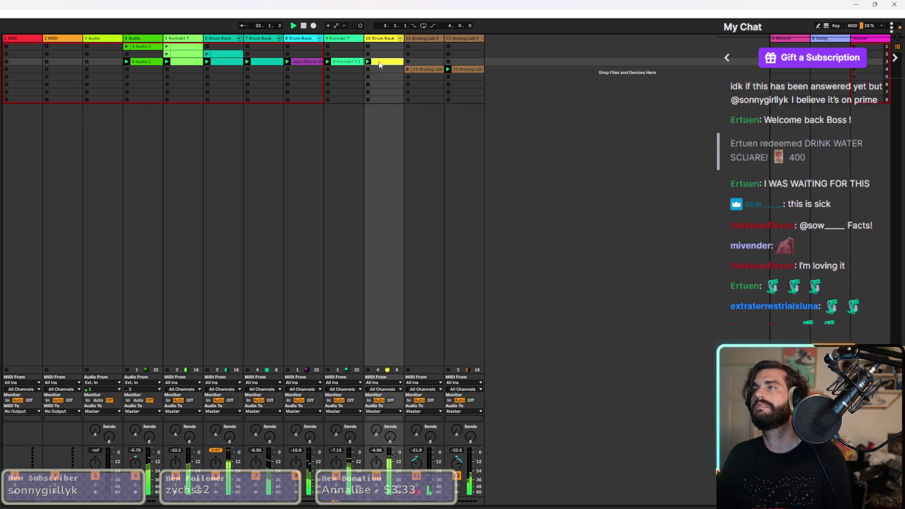
pyautogui.moveTo(393, 63); pyautogui.dragTo(346, 81)
pyautogui.press('Delete')
# Copy the scene 3 clips of tracks 5, 6 and 7 into scene 4 and move the 4 Audio clip there.
pyautogui.moveTo(265, 61); pyautogui.dragTo(221, 68)
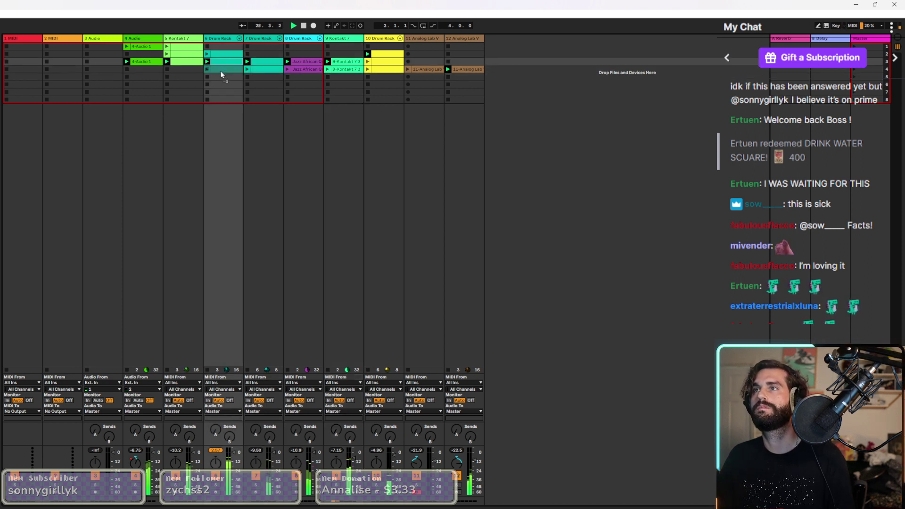
pyautogui.click(181, 66)
pyautogui.moveTo(147, 61); pyautogui.dragTo(145, 70)
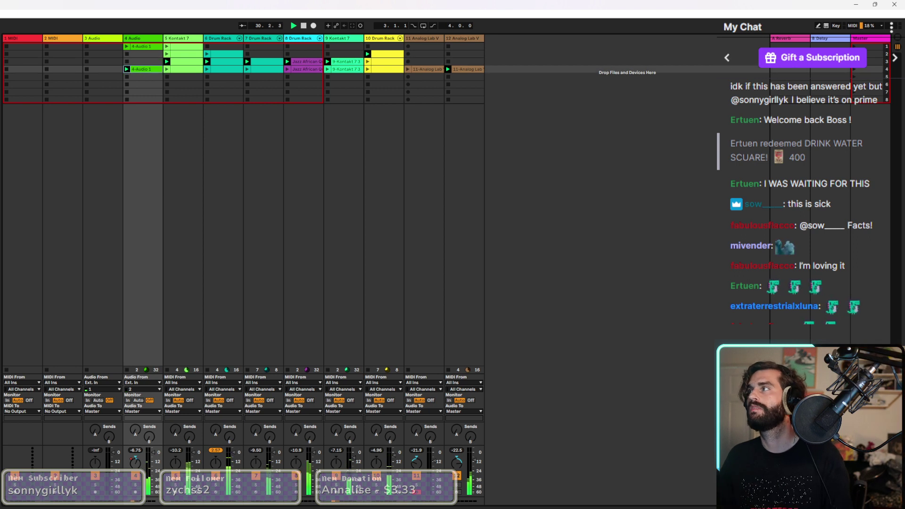
# Launch scenes 1, 2, 3 and 4 in order to audition the build-up of the arrangement.
pyautogui.press('Up')
pyautogui.press('Up')
pyautogui.press('Up')
pyautogui.press('Return')
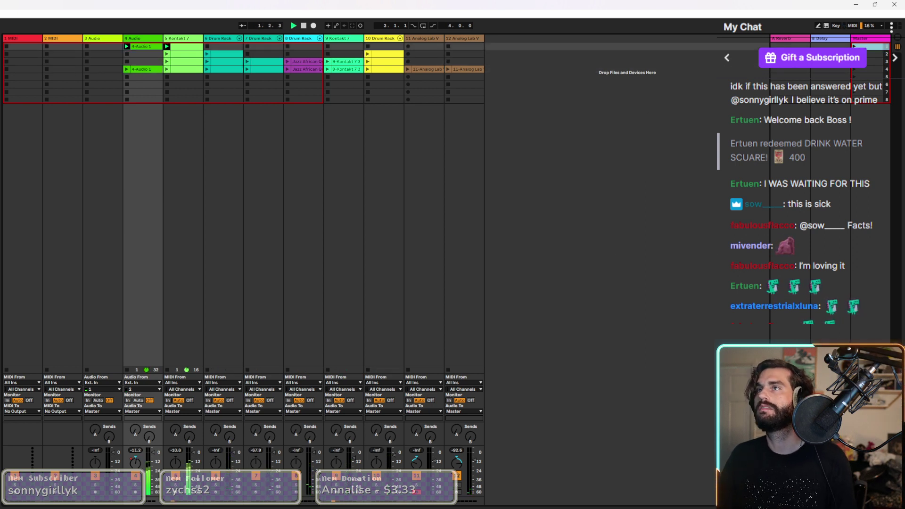
pyautogui.press('Down')
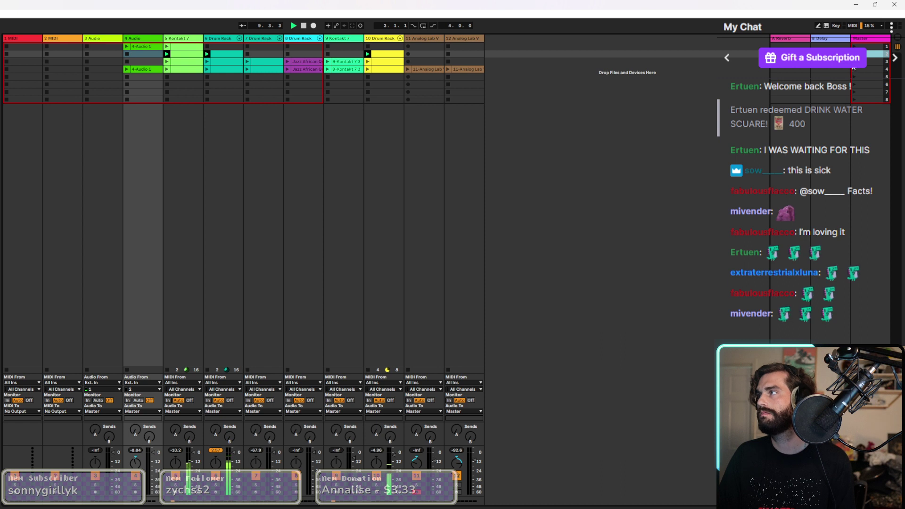
pyautogui.press('Return')
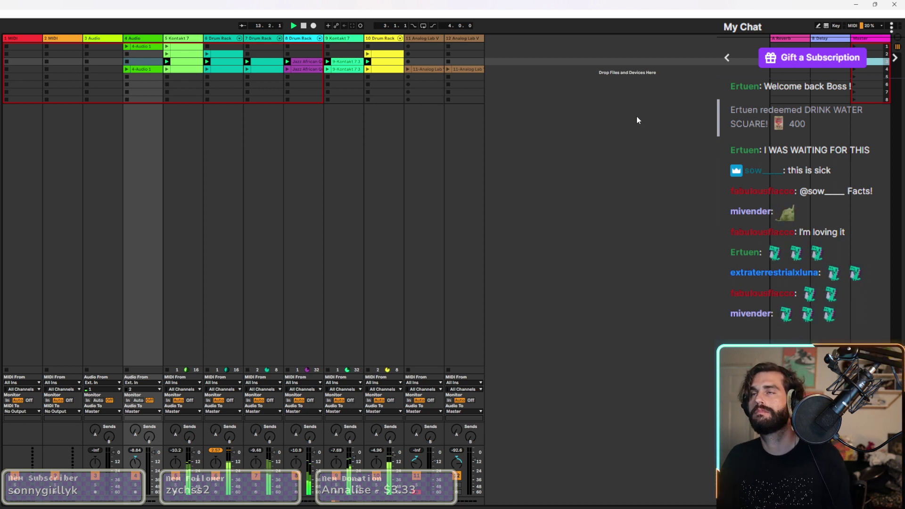
pyautogui.click(351, 66)
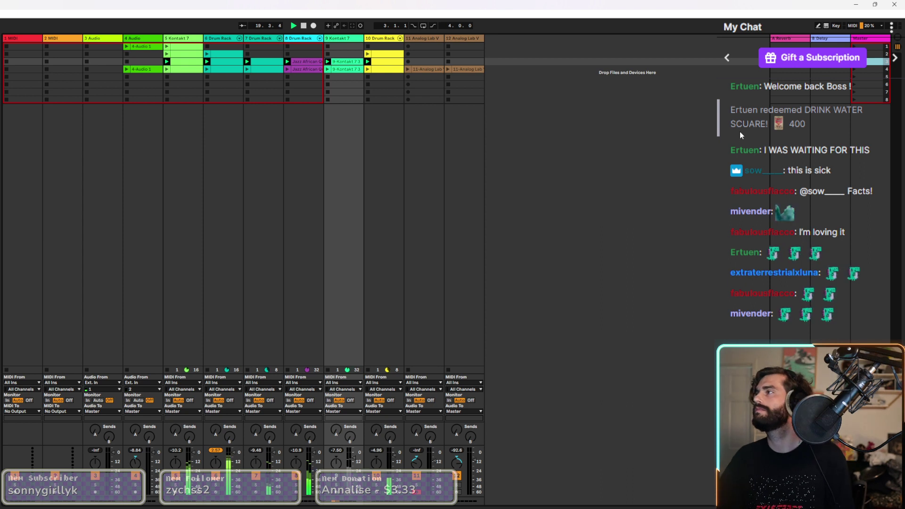
pyautogui.click(856, 69)
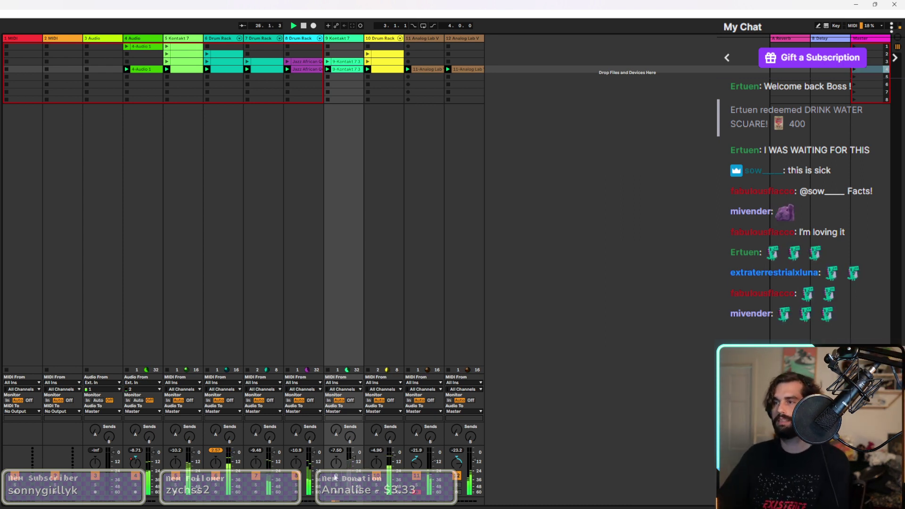
# Delete the 9 Kontakt 7 clip from scene 3 and copy the scene 4 clip of track 4 Audio into scene 5.
pyautogui.click(347, 64)
pyautogui.press('Delete')
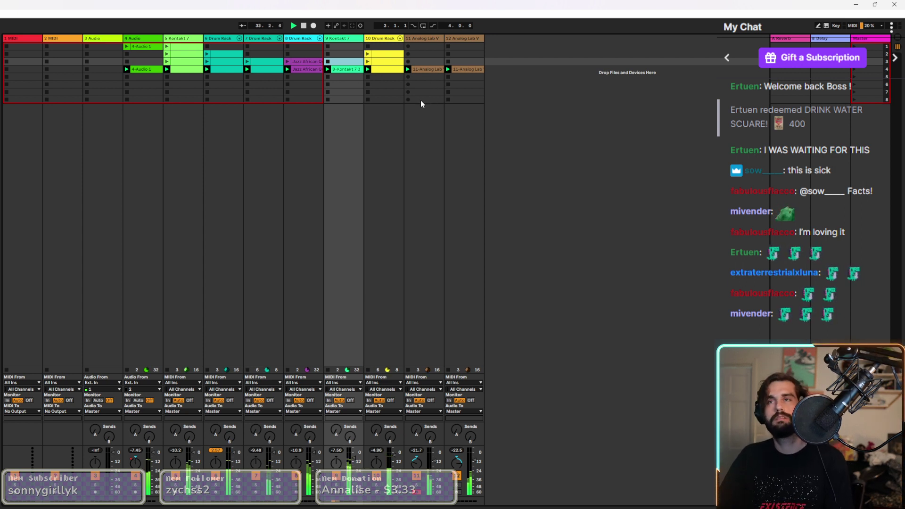
pyautogui.moveTo(143, 71)
pyautogui.mouseDown()
pyautogui.moveTo(156, 70)
pyautogui.moveTo(147, 78)
pyautogui.mouseUp()
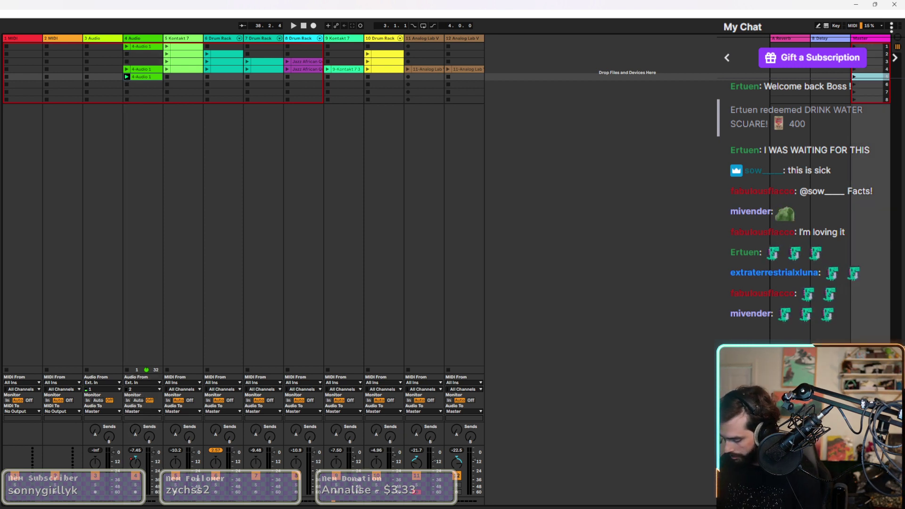
pyautogui.click(103, 77)
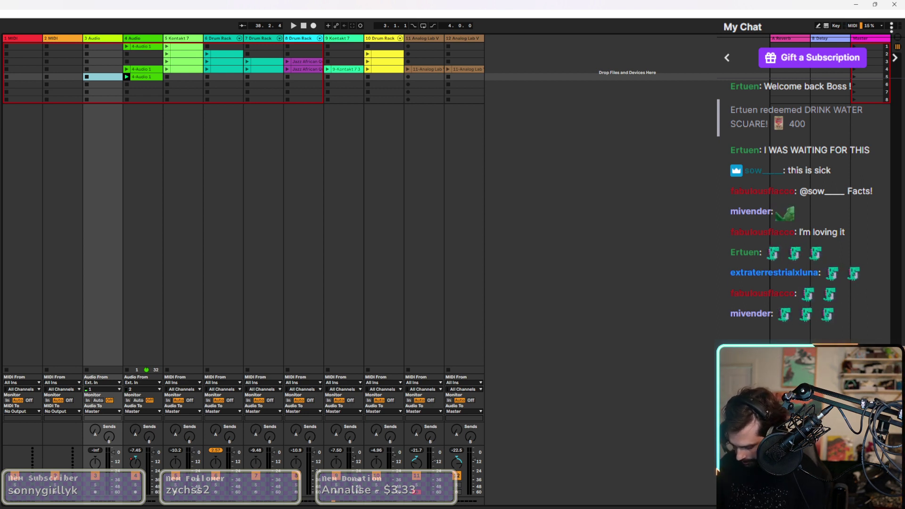
pyautogui.press('Right')
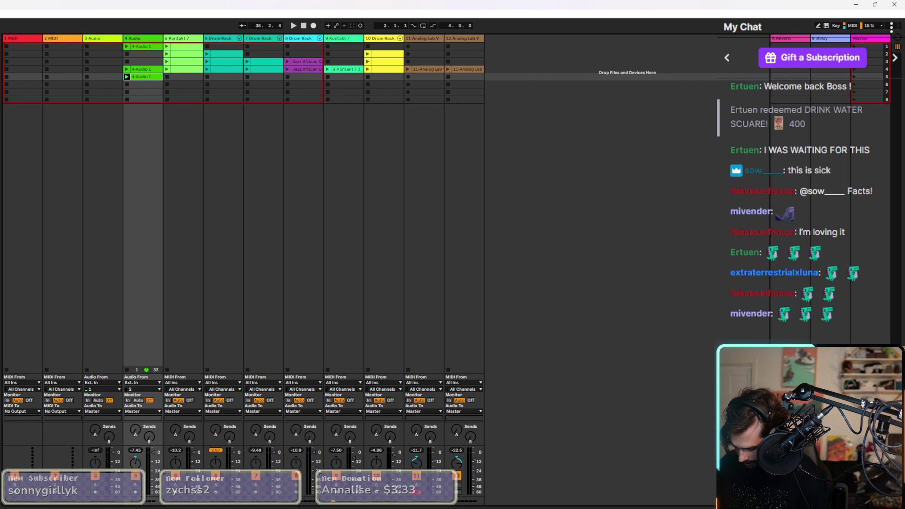
pyautogui.press('Left')
pyautogui.press('Left')
pyautogui.press('Left')
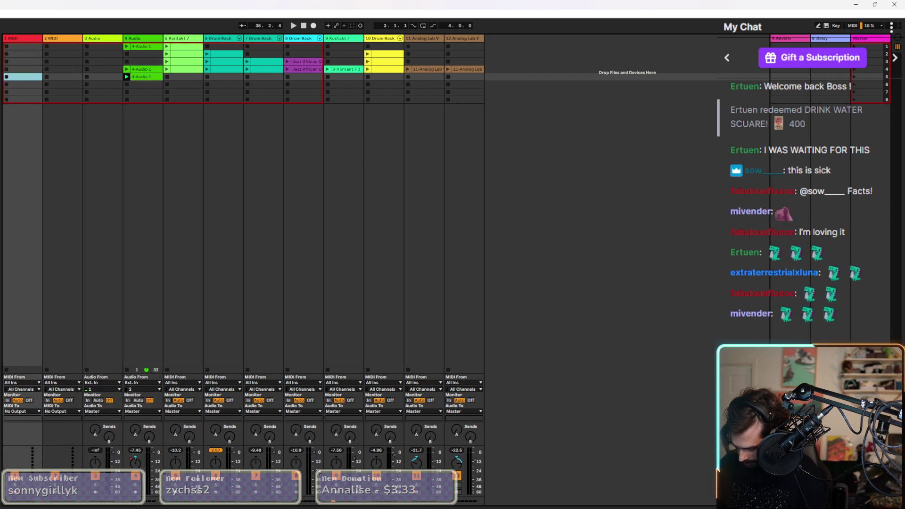
pyautogui.press('Right')
pyautogui.press('Right')
pyautogui.press('Right')
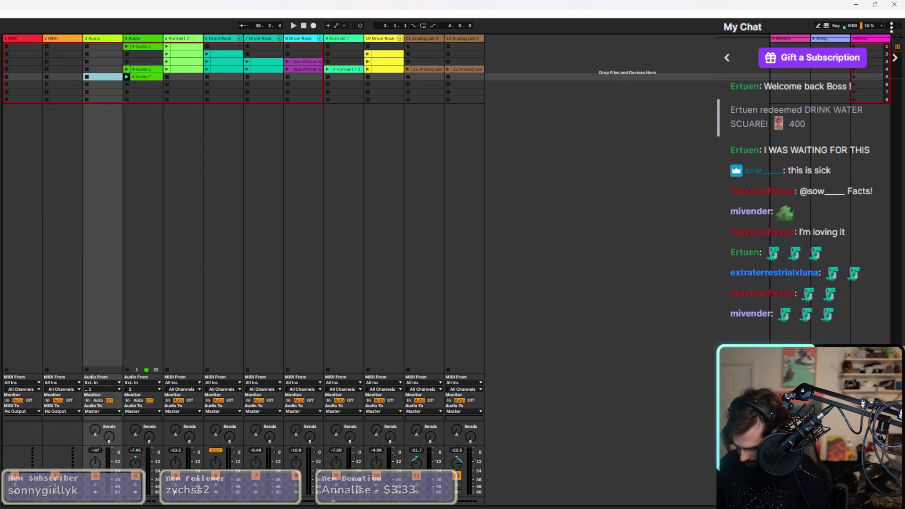
pyautogui.press('Right')
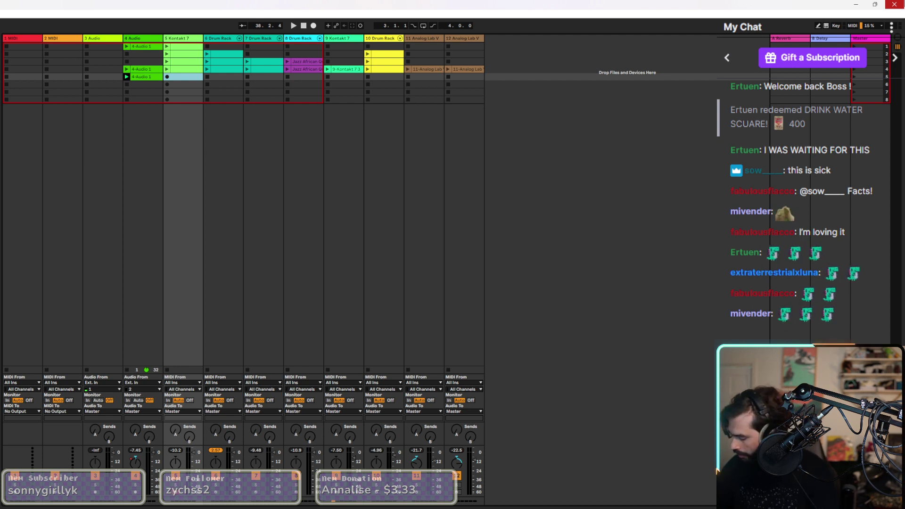
pyautogui.hotkey('ctrl', 'alt', 'l')
pyautogui.hotkey('ctrl', 'alt', 'l')
pyautogui.hotkey('ctrl', 'alt', 'i')
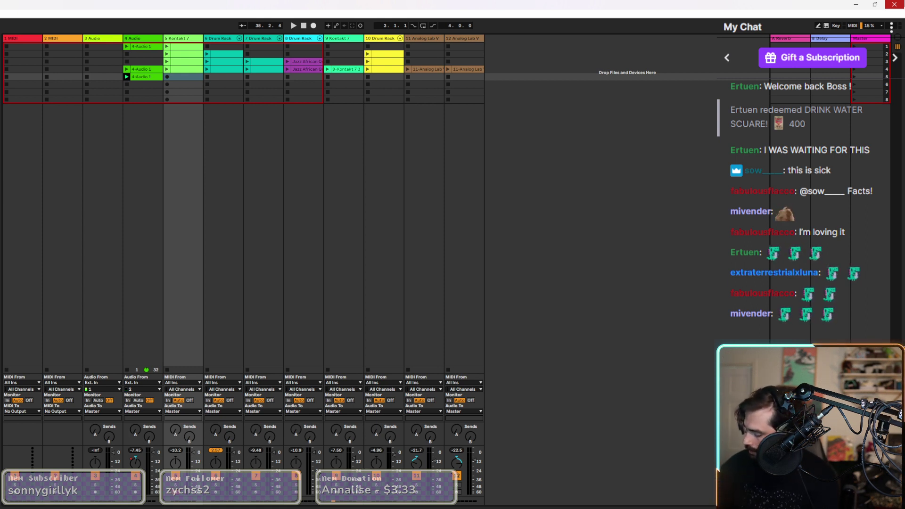
pyautogui.press('Left')
pyautogui.press('Left')
pyautogui.press('Left')
pyautogui.press('Left')
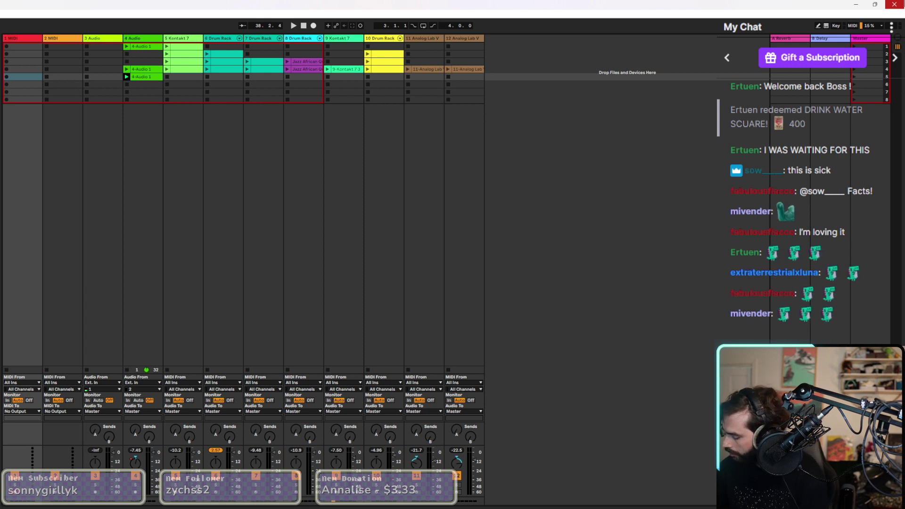
# Record a new clip on the 7 Drum Rack track in scene 5, then stop playback.
pyautogui.click(871, 212)
pyautogui.press('Left')
pyautogui.press('Left')
pyautogui.press('Left')
pyautogui.press('Left')
pyautogui.press('Left')
pyautogui.press('Left')
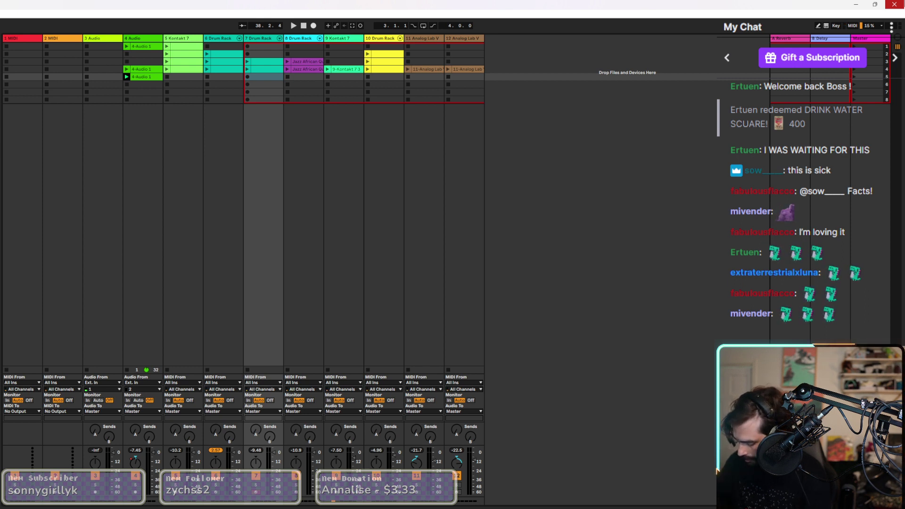
pyautogui.press('Return')
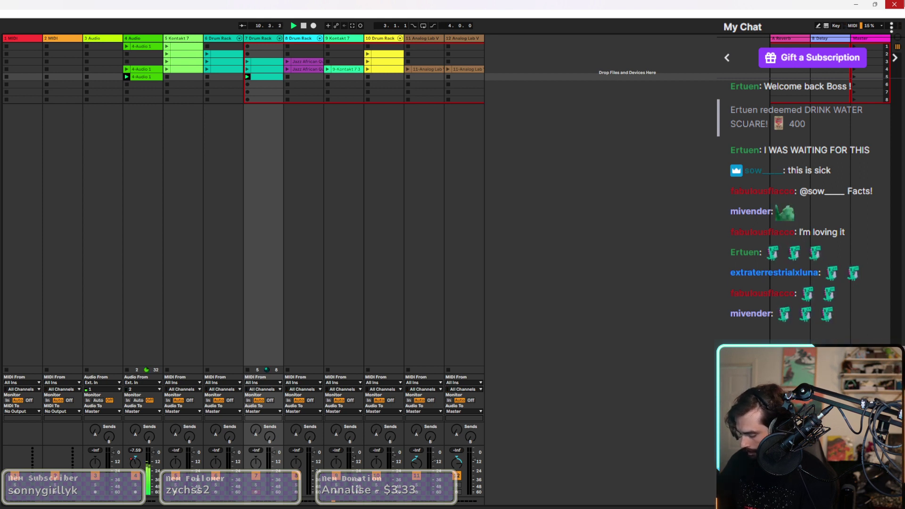
pyautogui.press('space')
pyautogui.click(138, 38)
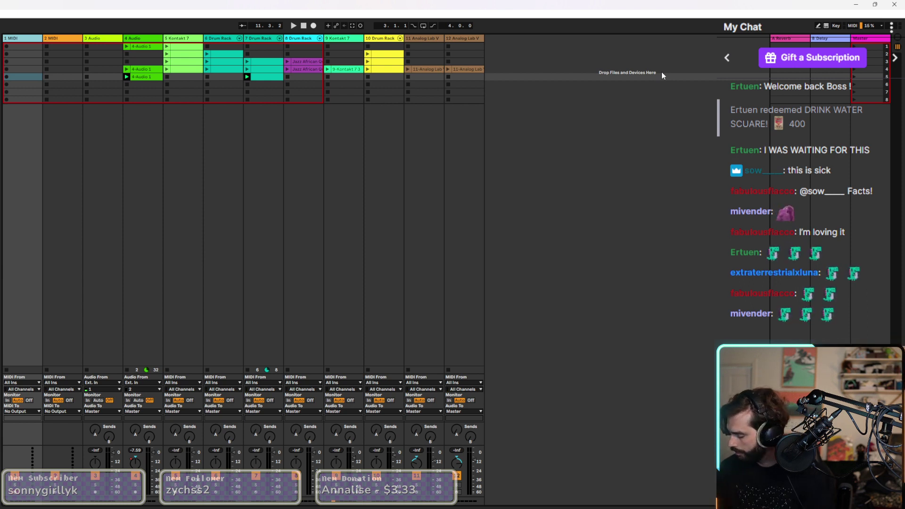
pyautogui.hotkey('ctrl', 'alt', 'l')
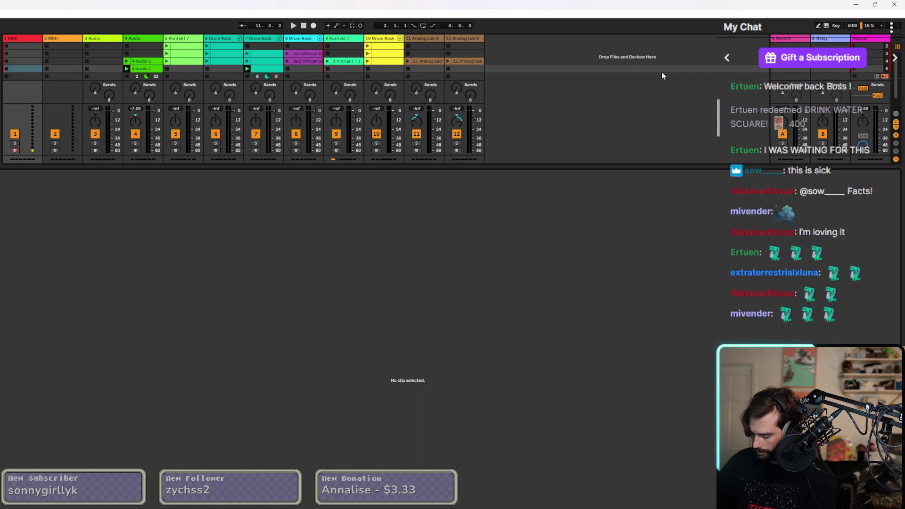
pyautogui.hotkey('ctrl', 'alt', 'l')
pyautogui.hotkey('ctrl', 'alt', 'i')
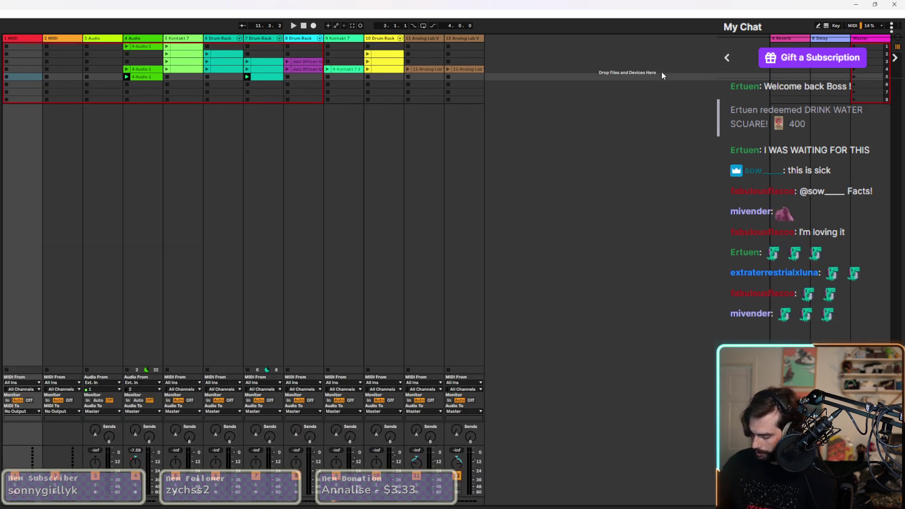
pyautogui.hotkey('ctrl', 'alt', 'i')
pyautogui.hotkey('ctrl', 'alt', 'l')
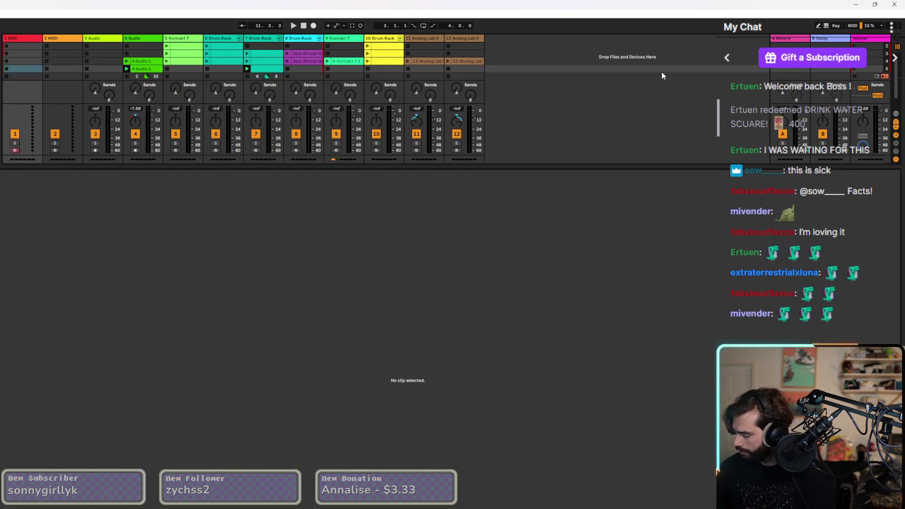
pyautogui.hotkey('ctrl', 'alt', 'l')
pyautogui.hotkey('ctrl', 'alt', 'i')
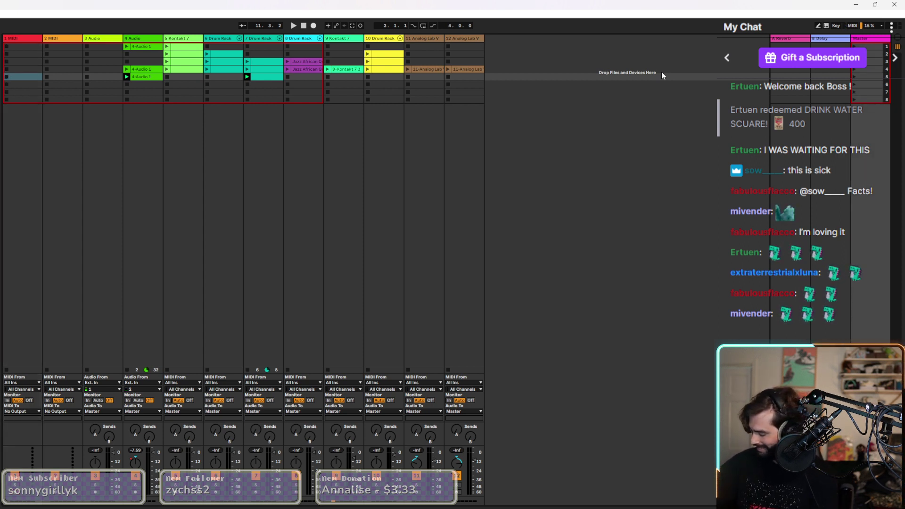
# Record a new clip on the 8 Drum Rack track in scene 7.
pyautogui.press('Down')
pyautogui.press('Down')
pyautogui.press('Right')
pyautogui.press('Right')
pyautogui.press('Right')
pyautogui.press('Right')
pyautogui.press('Right')
pyautogui.press('Right')
pyautogui.press('Right')
pyautogui.press('Right')
pyautogui.press('Right')
pyautogui.press('Right')
pyautogui.press('Right')
pyautogui.press('Left')
pyautogui.press('Left')
pyautogui.press('Left')
pyautogui.press('Left')
pyautogui.press('Left')
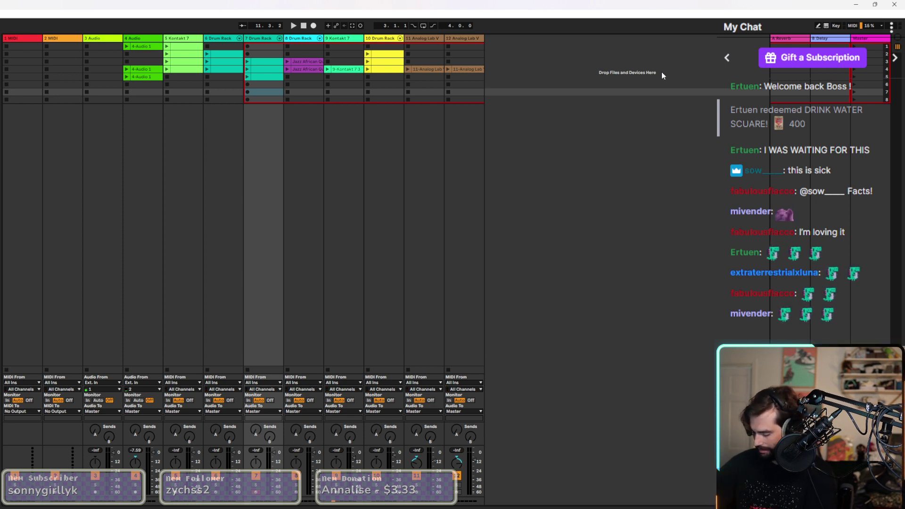
pyautogui.press('Right')
pyautogui.press('Return')
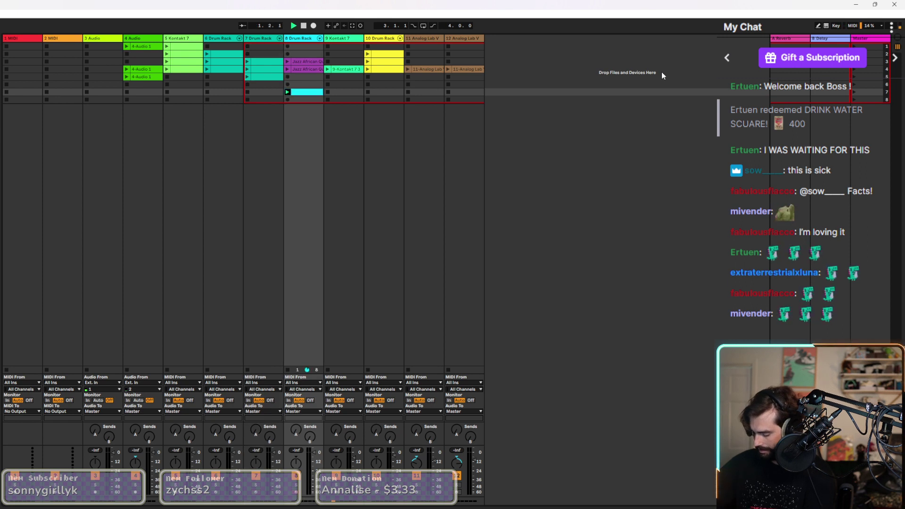
pyautogui.press('Right')
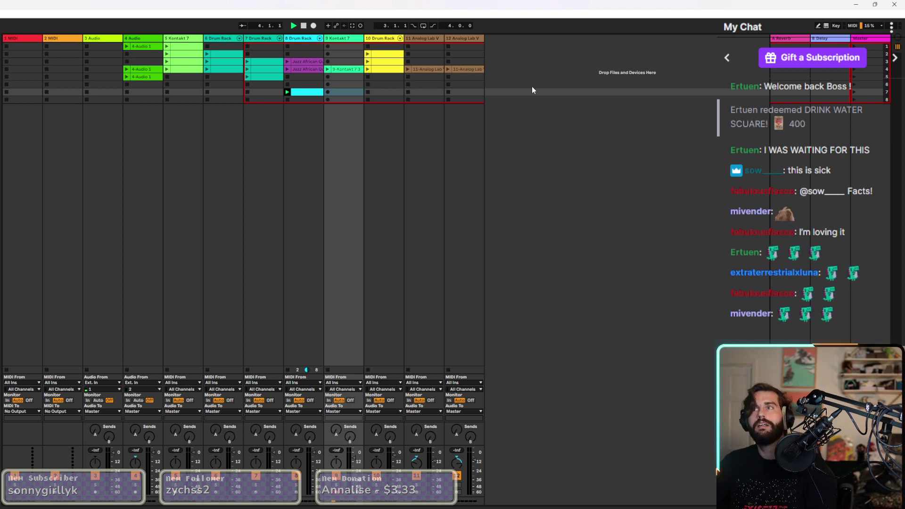
# Restart playback and launch scene 3 to hear its clips together.
pyautogui.press('Tab')
pyautogui.press('Tab')
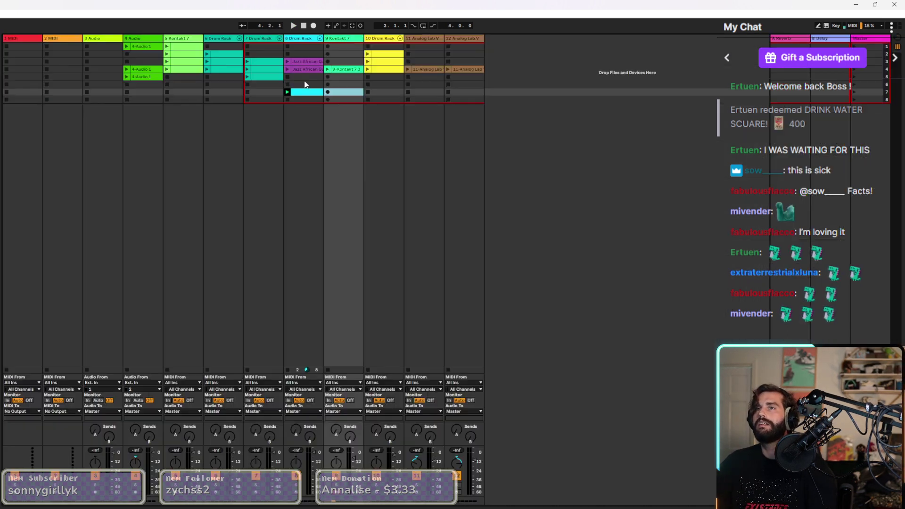
pyautogui.press('space')
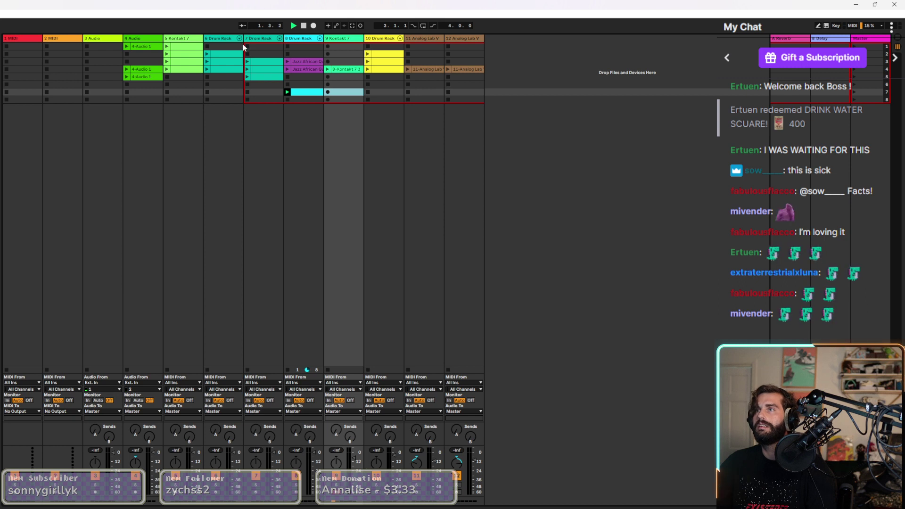
pyautogui.click(561, 69)
pyautogui.click(856, 46)
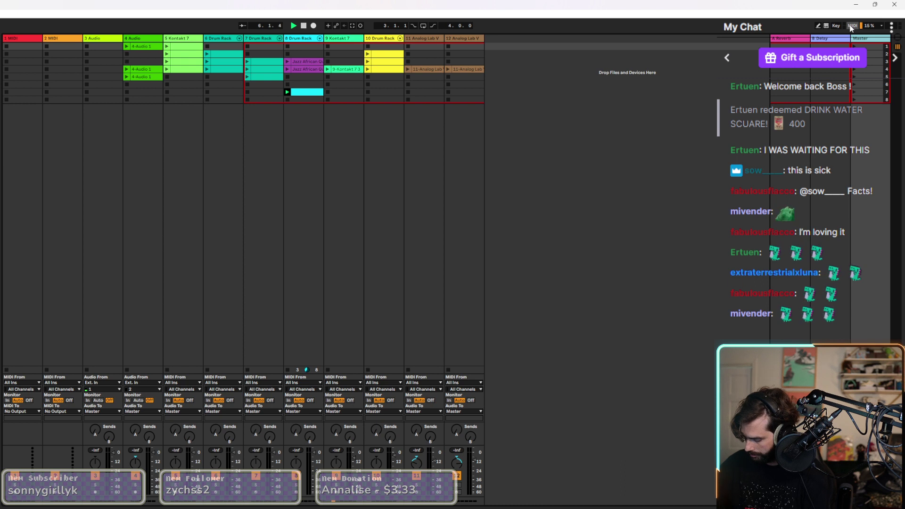
pyautogui.press('Down')
pyautogui.press('Return')
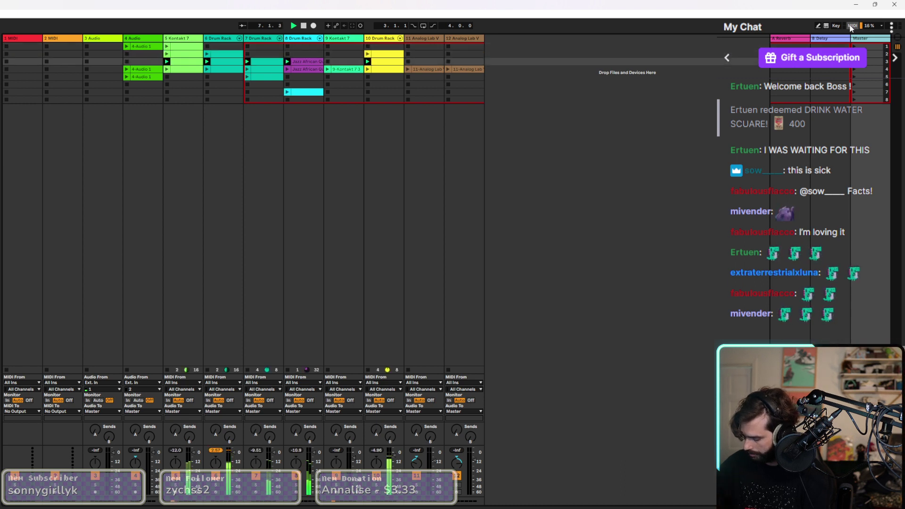
# Launch scene 1 to play its audio and Kontakt 7 clips.
pyautogui.press('Up')
pyautogui.press('Return')
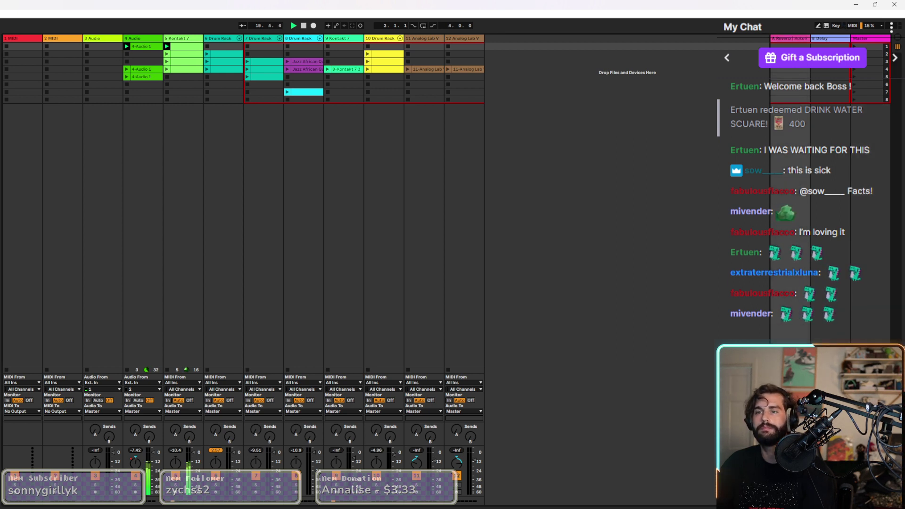
# Replace the Delay on return track B with ValhallaVintageVerb and set its BassMult to 0.49 X.
pyautogui.click(831, 41)
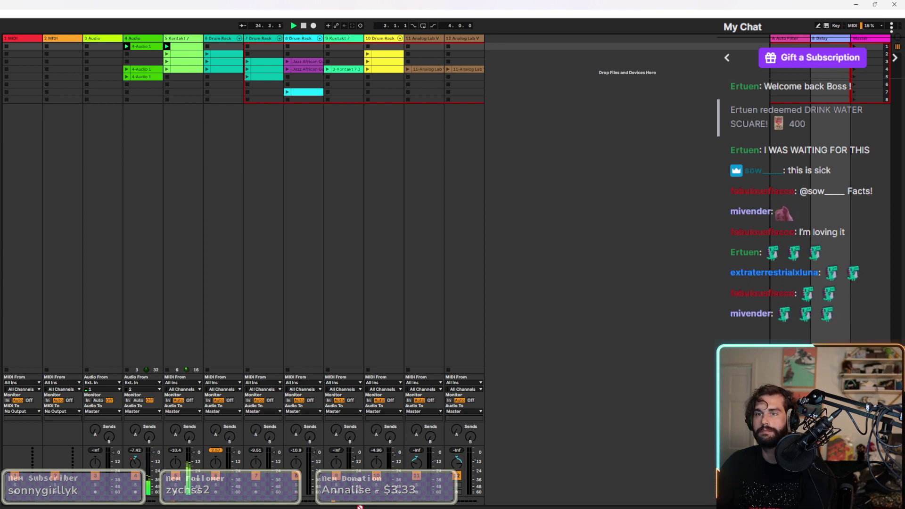
pyautogui.click(834, 40)
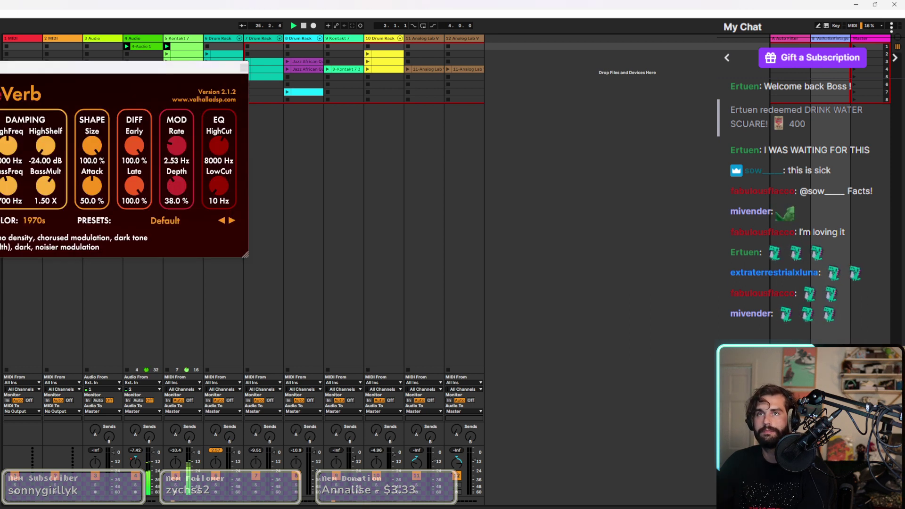
pyautogui.moveTo(45, 187); pyautogui.dragTo(52, 213)
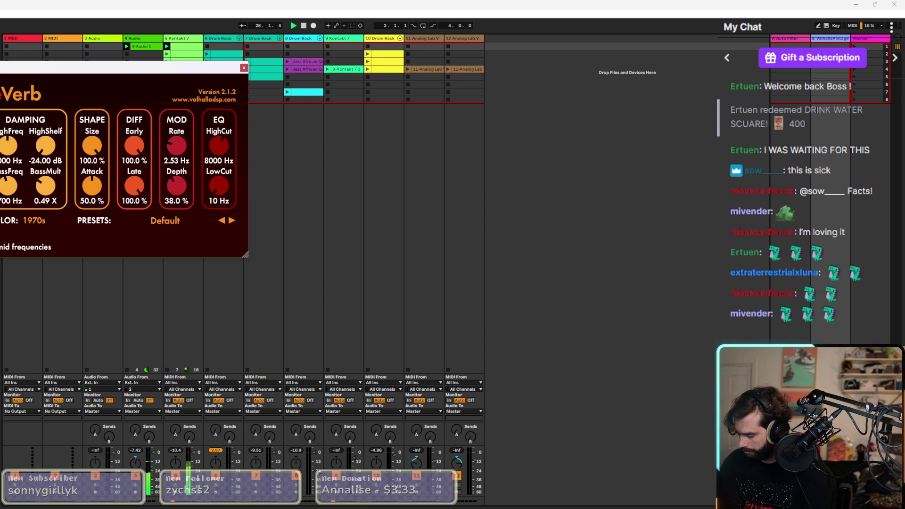
pyautogui.hotkey('ctrl', 'alt', 'p')
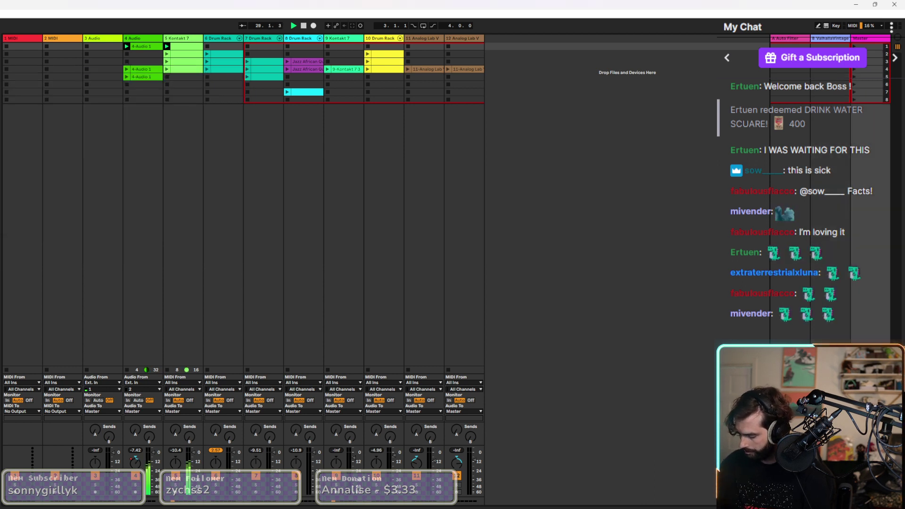
pyautogui.click(867, 40)
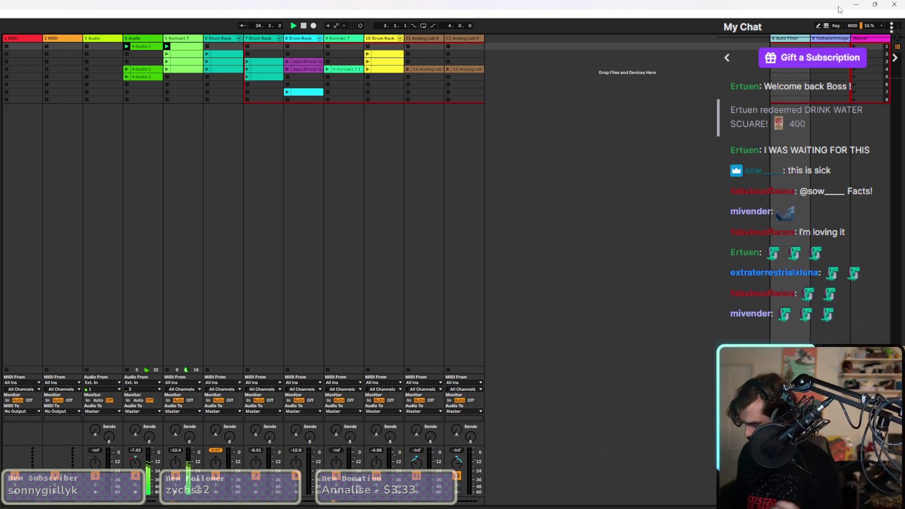
pyautogui.press('Left')
pyautogui.press('Left')
pyautogui.press('Left')
pyautogui.press('Left')
pyautogui.press('Left')
pyautogui.press('Left')
pyautogui.press('Left')
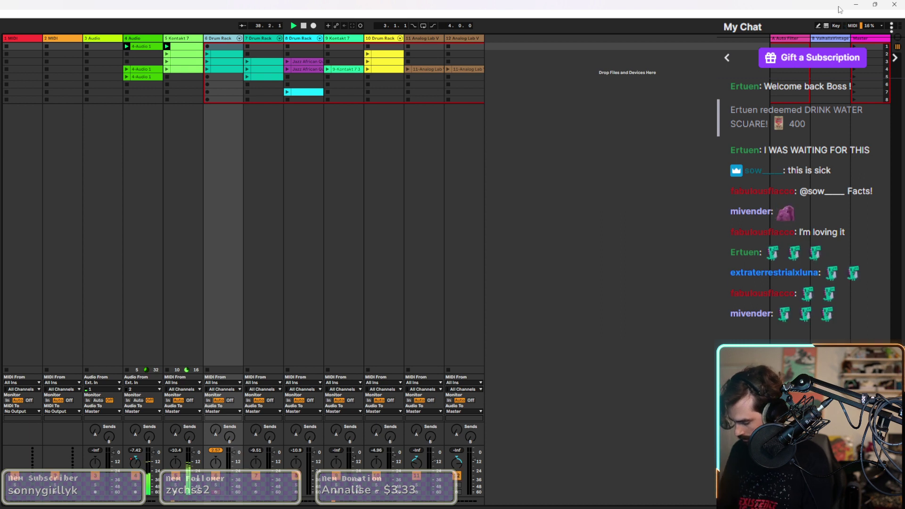
pyautogui.press('Left')
pyautogui.press('Left')
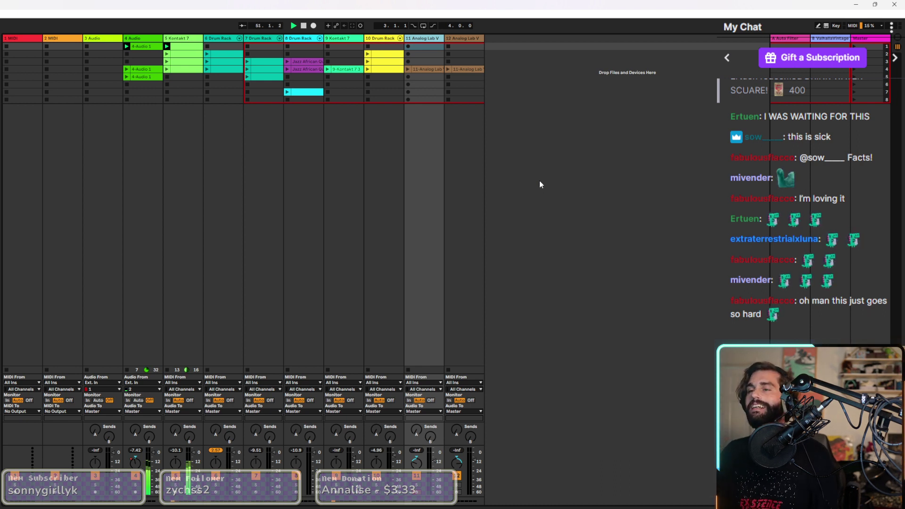
# Replace the Auto Filter on return track A with Beat Repeat.
pyautogui.click(899, 40)
pyautogui.click(898, 47)
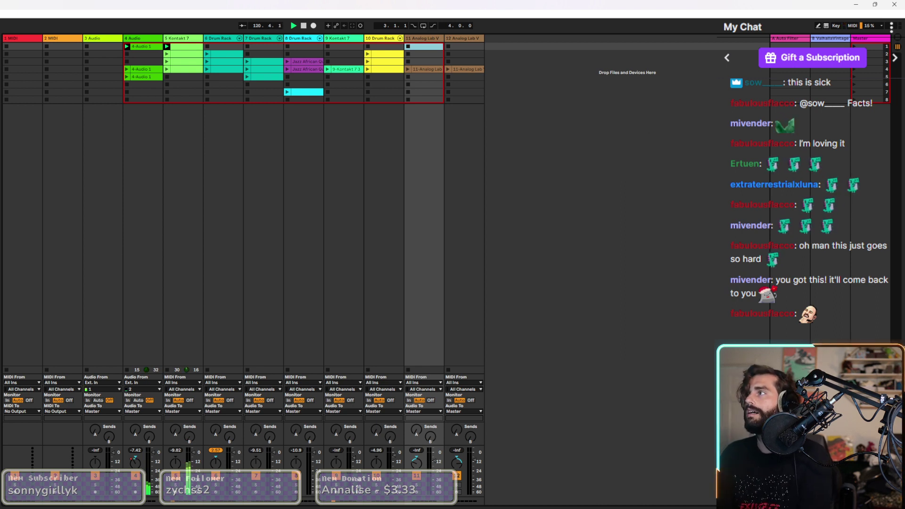
pyautogui.click(802, 40)
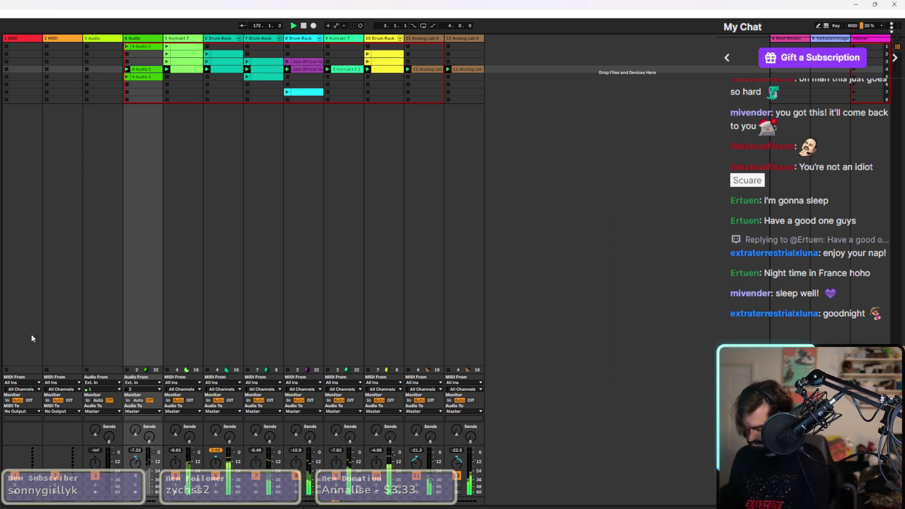
# Launch scene 5 and select its clip on track 4 Audio.
pyautogui.press('Right')
pyautogui.press('Right')
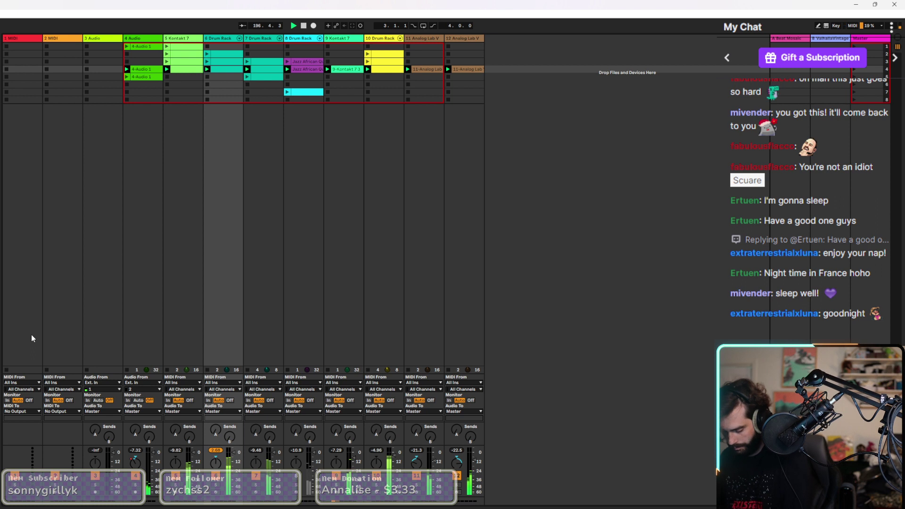
pyautogui.press('Right')
pyautogui.press('Right')
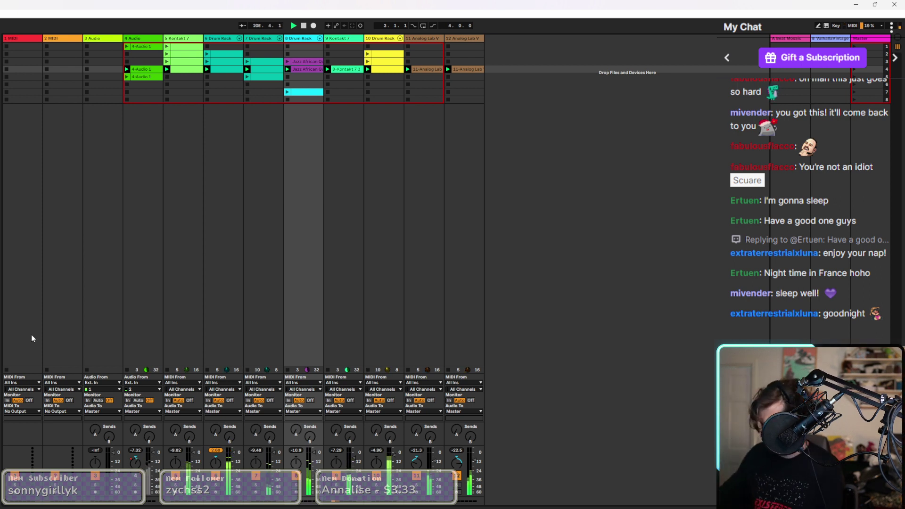
pyautogui.press('Down')
pyautogui.press('Return')
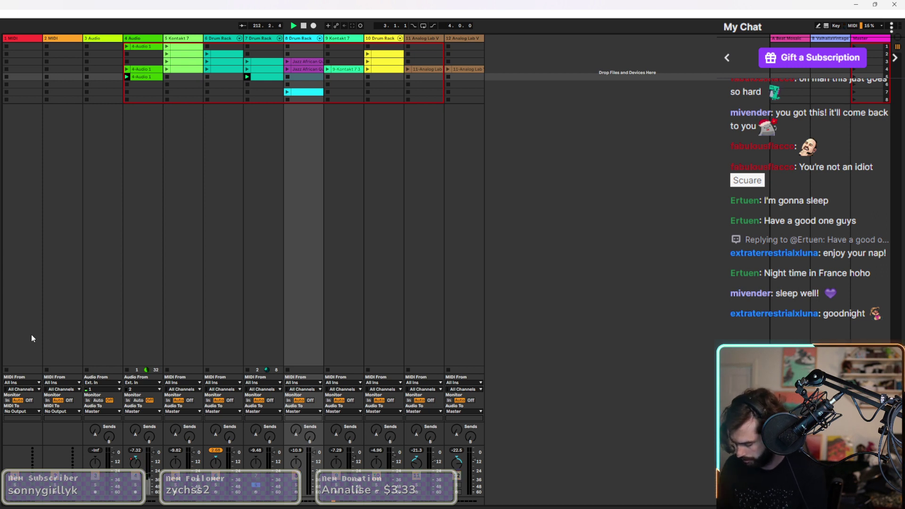
pyautogui.press('Left')
pyautogui.press('Left')
pyautogui.press('Left')
pyautogui.press('Left')
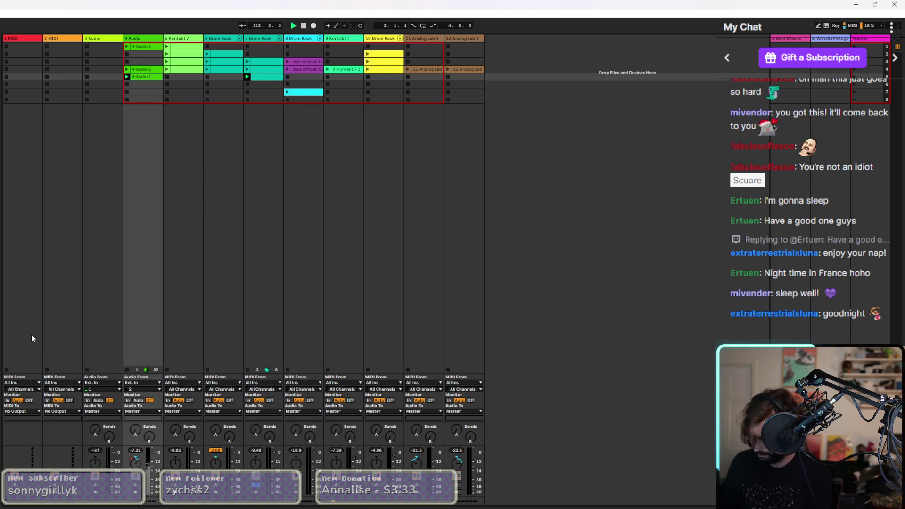